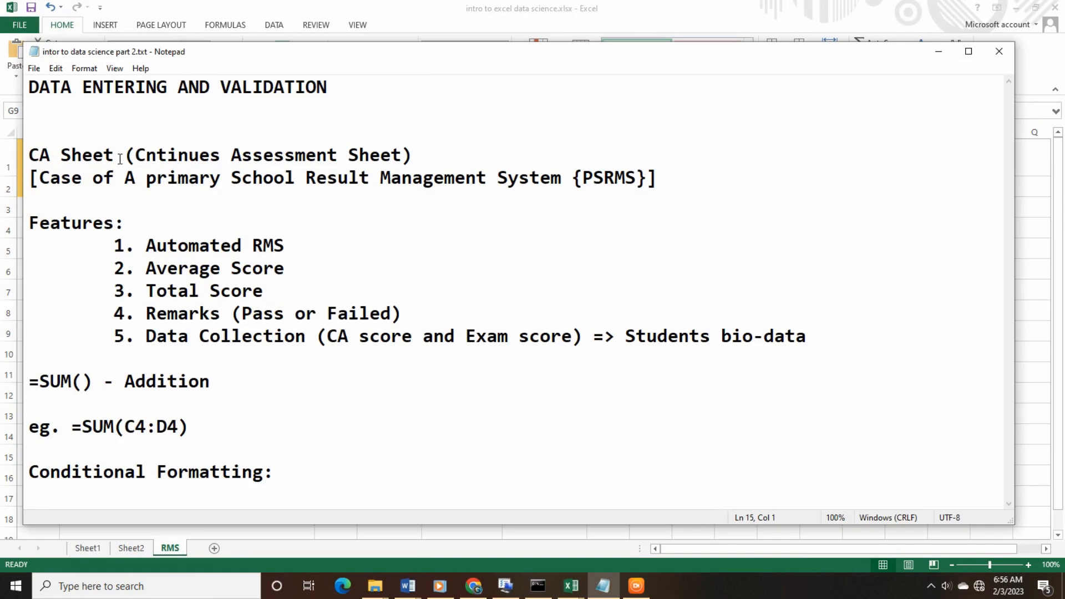
Correct "Cntinues" to "Continues" in the CA Sheet line of the notes.
drag(30, 155, 170, 158)
click(148, 158)
text(o)
click(431, 158)
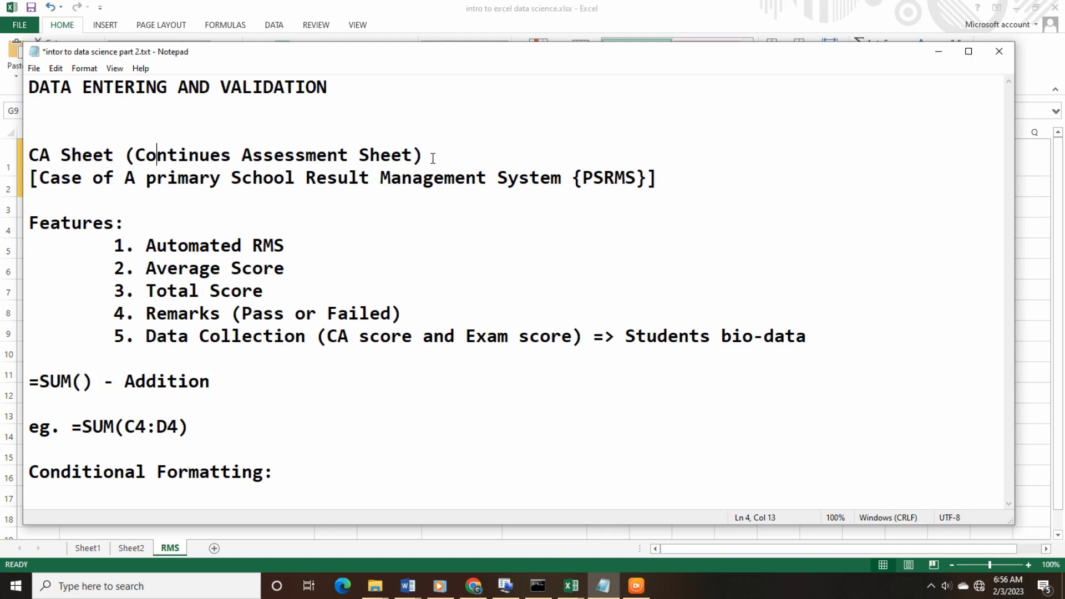
Review the assessment sheet title, the primary school case description and the first three features in the notes.
drag(415, 158, 139, 158)
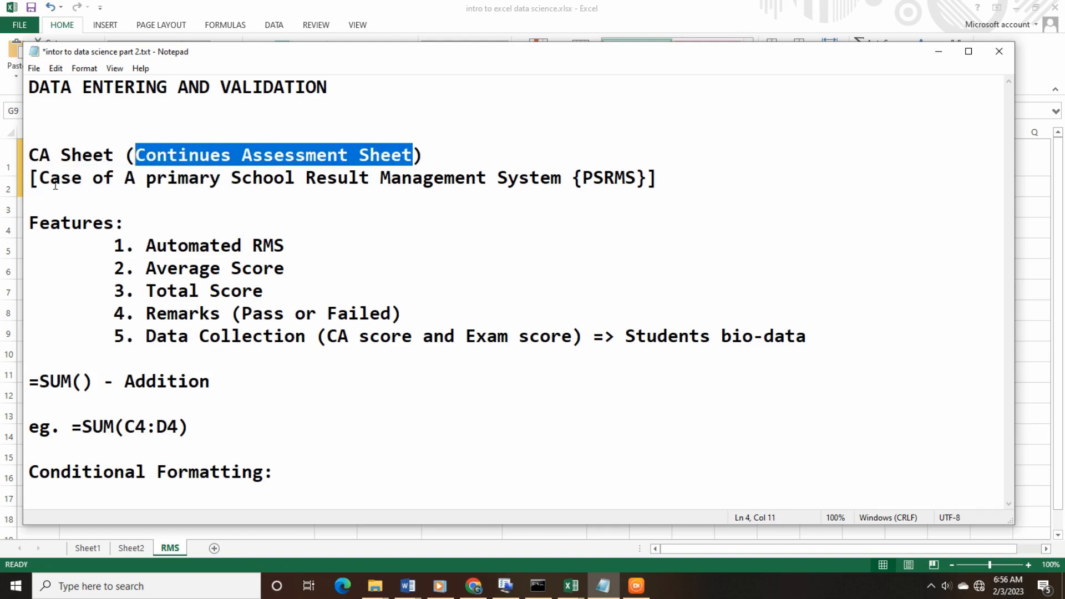
drag(39, 180, 591, 189)
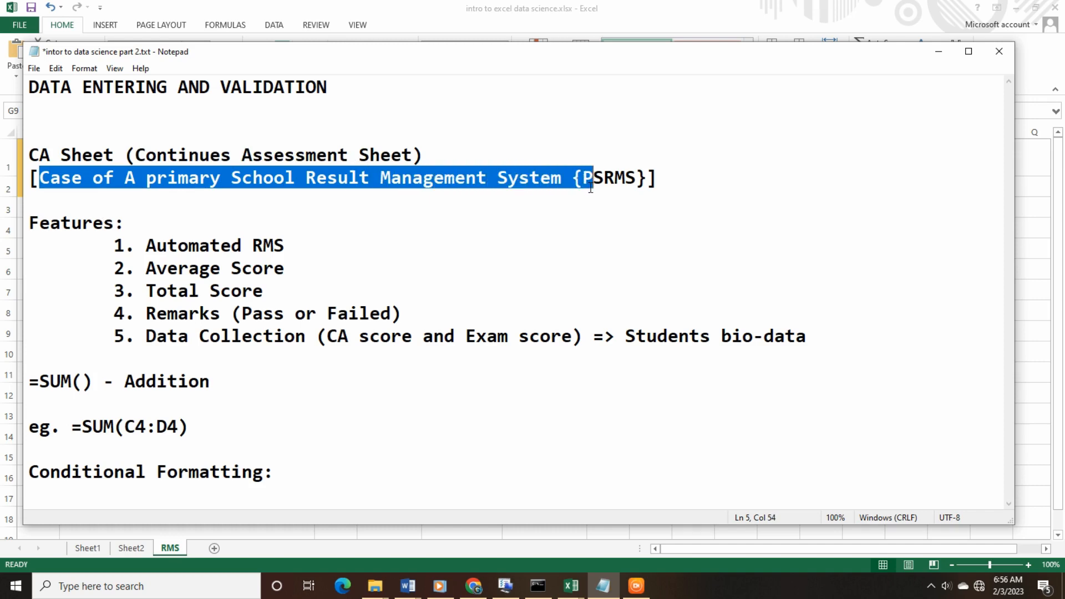
click(465, 228)
drag(29, 224, 93, 220)
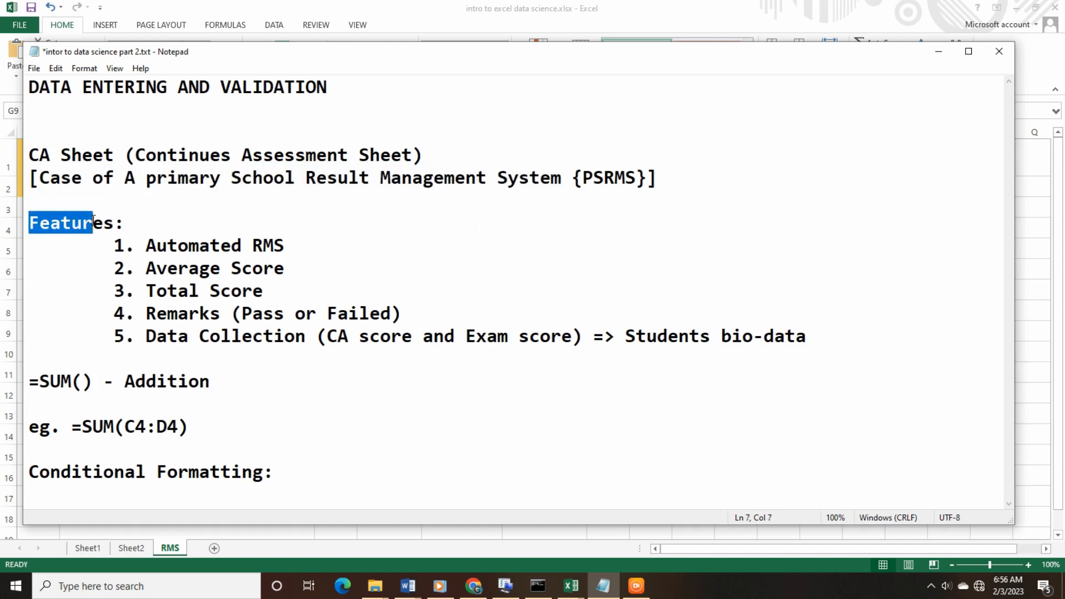
drag(143, 245, 284, 242)
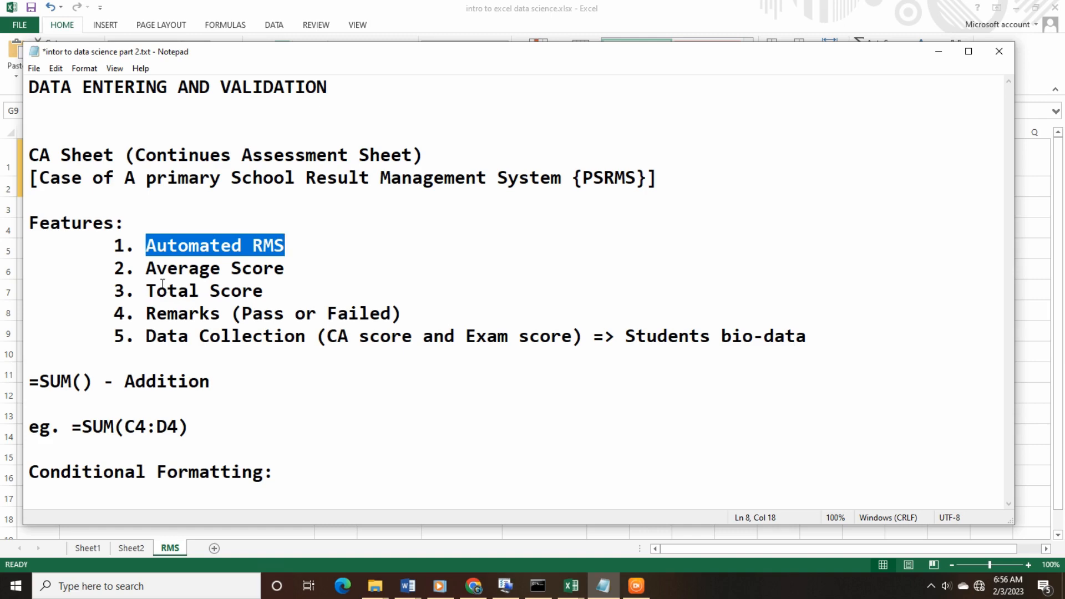
drag(147, 268, 290, 267)
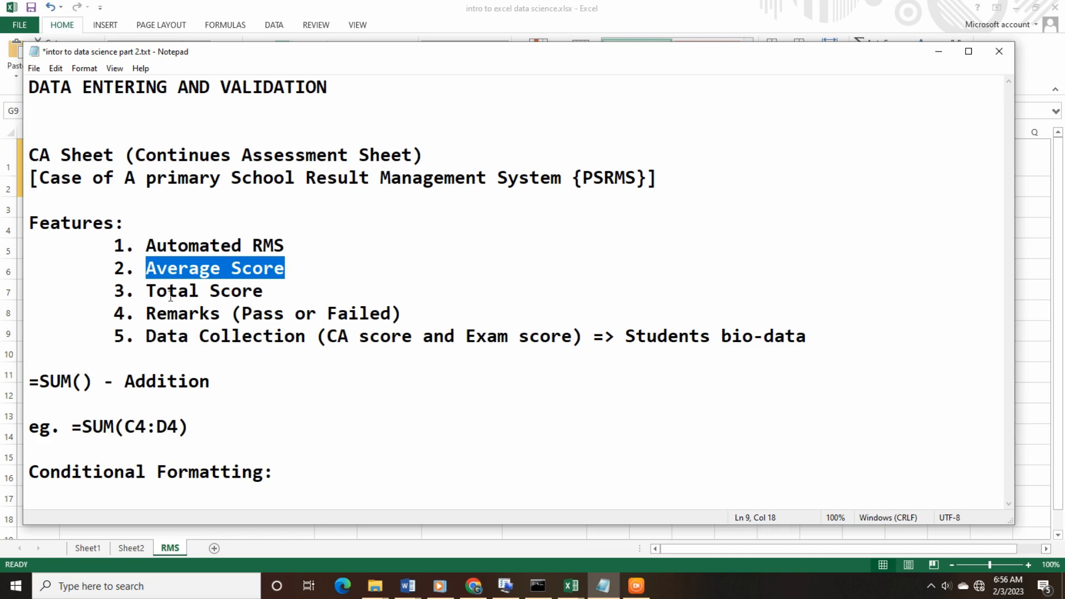
drag(147, 292, 262, 290)
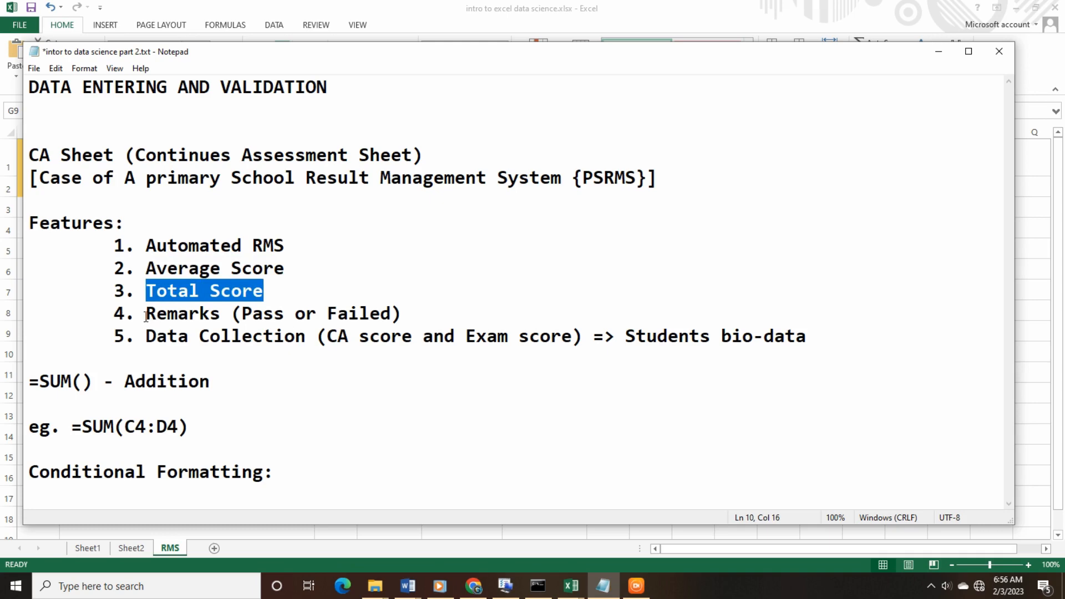
Change "Failed" to "Fail" in the Remarks feature of the notes.
drag(147, 314, 274, 314)
click(331, 314)
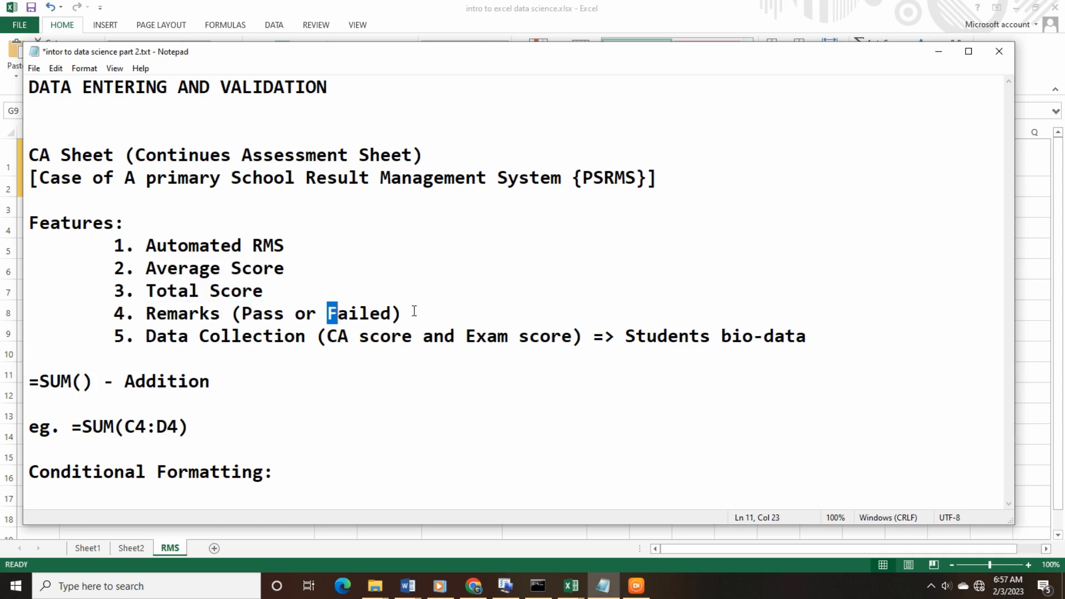
click(395, 315)
key(BackSpace)
key(BackSpace)
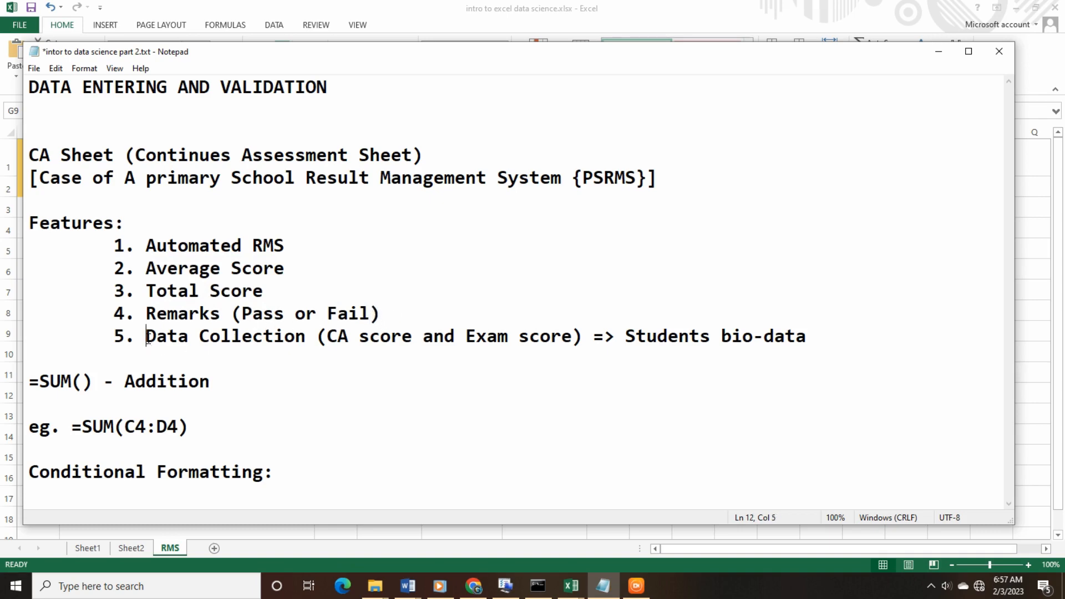
Review the Data Collection feature, the SUM formula with its example and the Conditional Formatting heading in the notes.
drag(148, 338, 278, 346)
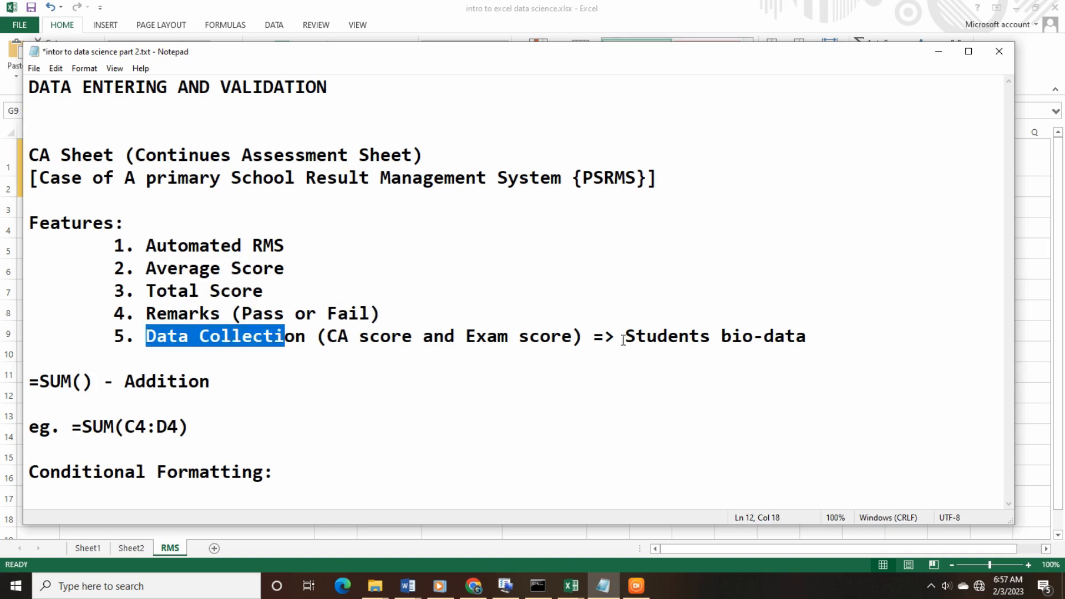
drag(801, 341, 629, 339)
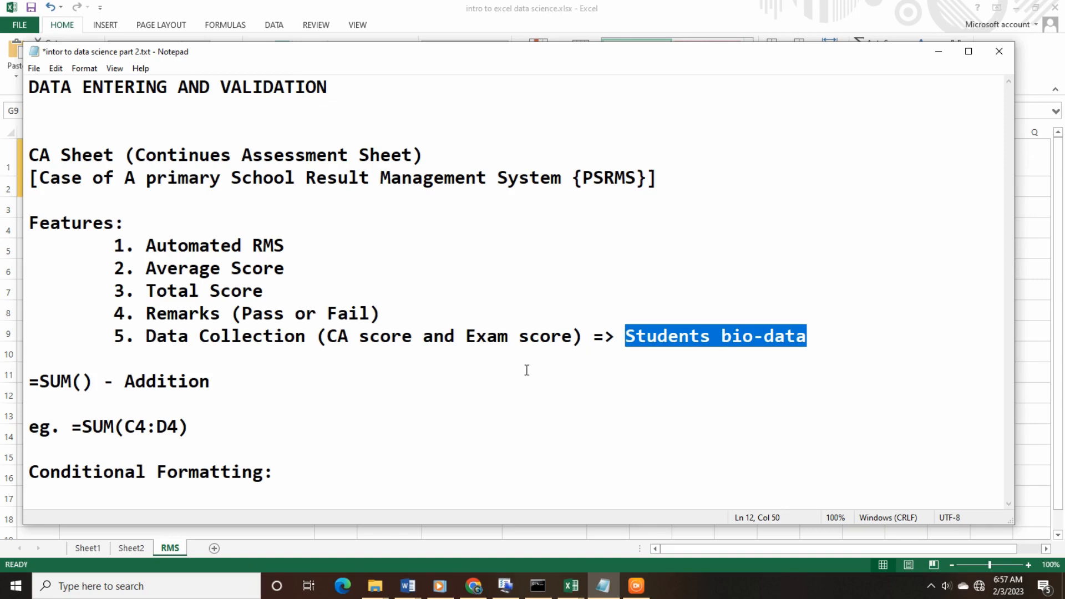
drag(328, 340, 447, 343)
click(488, 342)
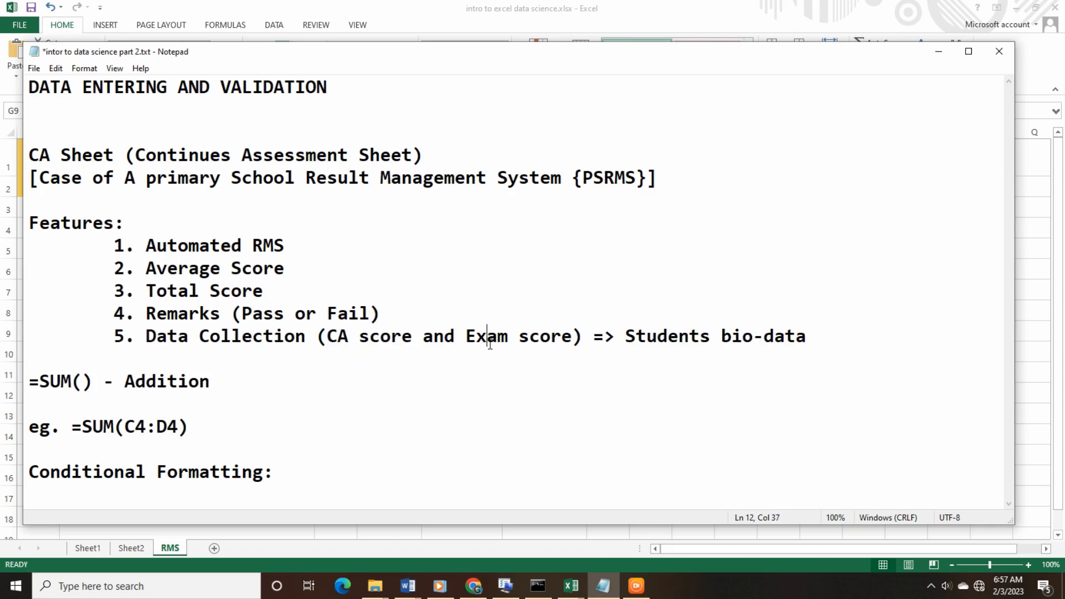
drag(328, 340, 573, 336)
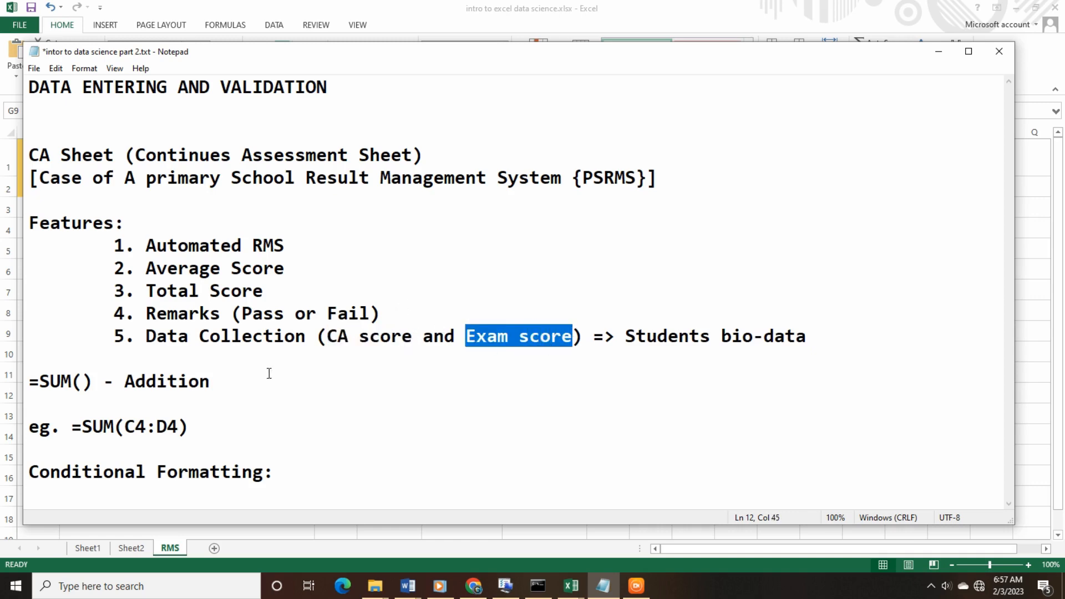
drag(37, 381, 93, 380)
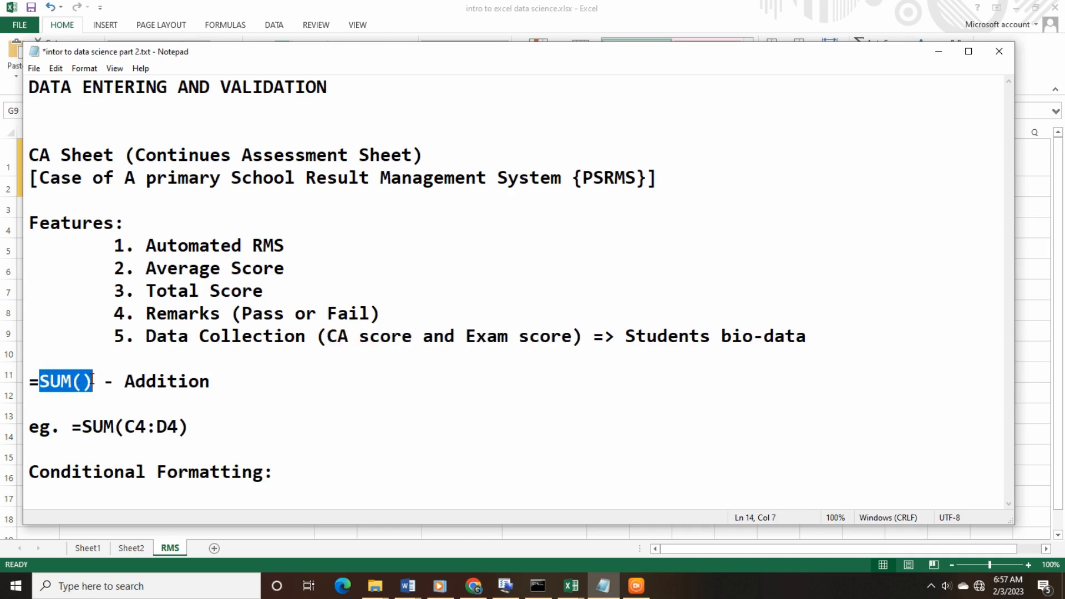
drag(194, 424, 60, 426)
click(288, 472)
Switch to the Excel workbook and examine the Names, CA, Exam, Total score and Remarks columns of the RMS sheet.
click(521, 6)
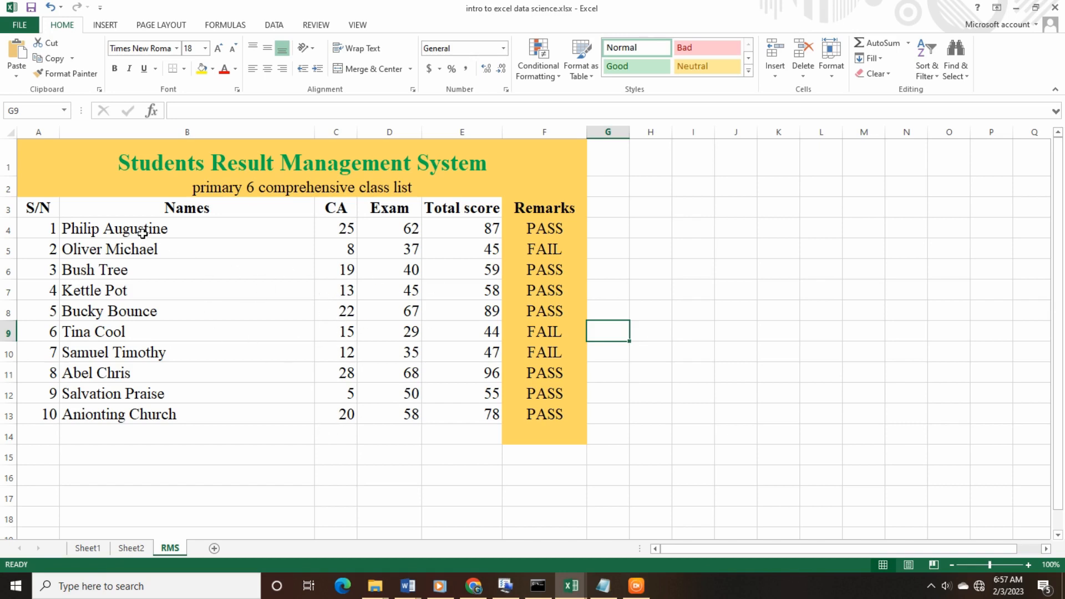
drag(142, 233, 150, 437)
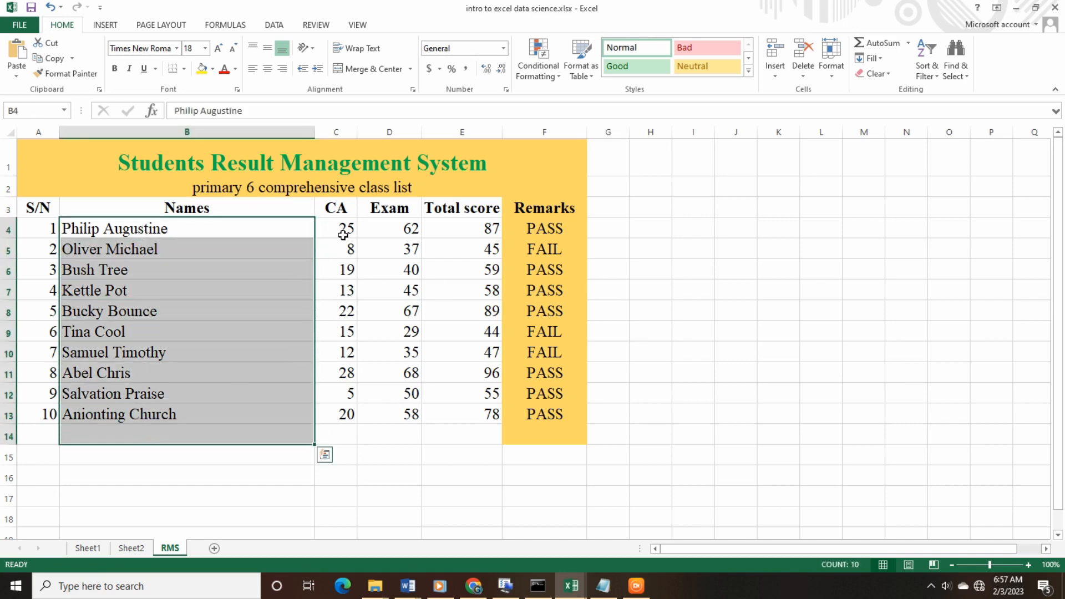
drag(342, 233, 339, 413)
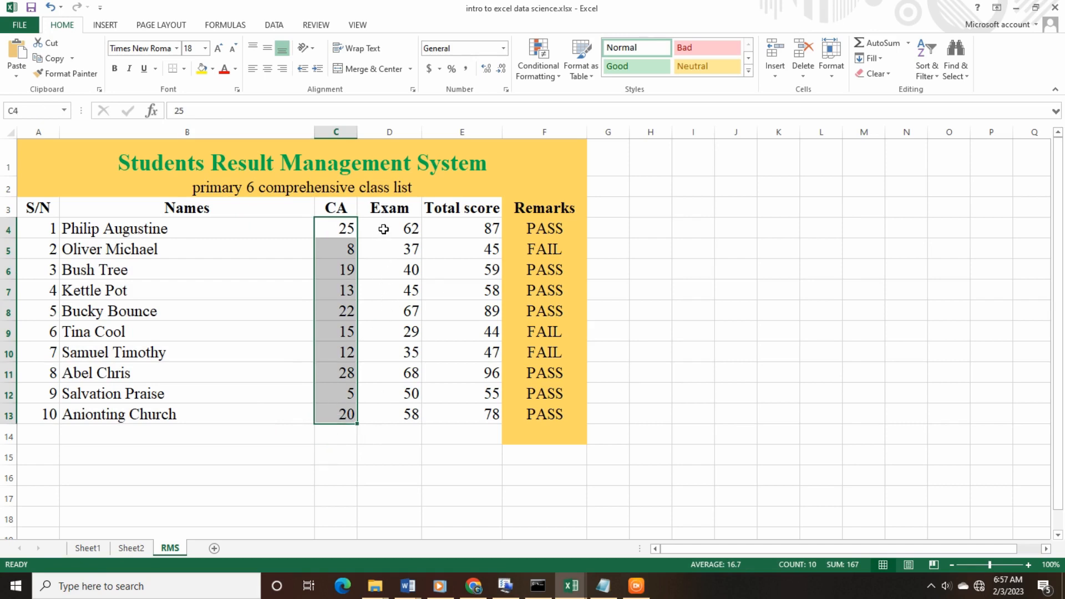
drag(383, 228, 383, 414)
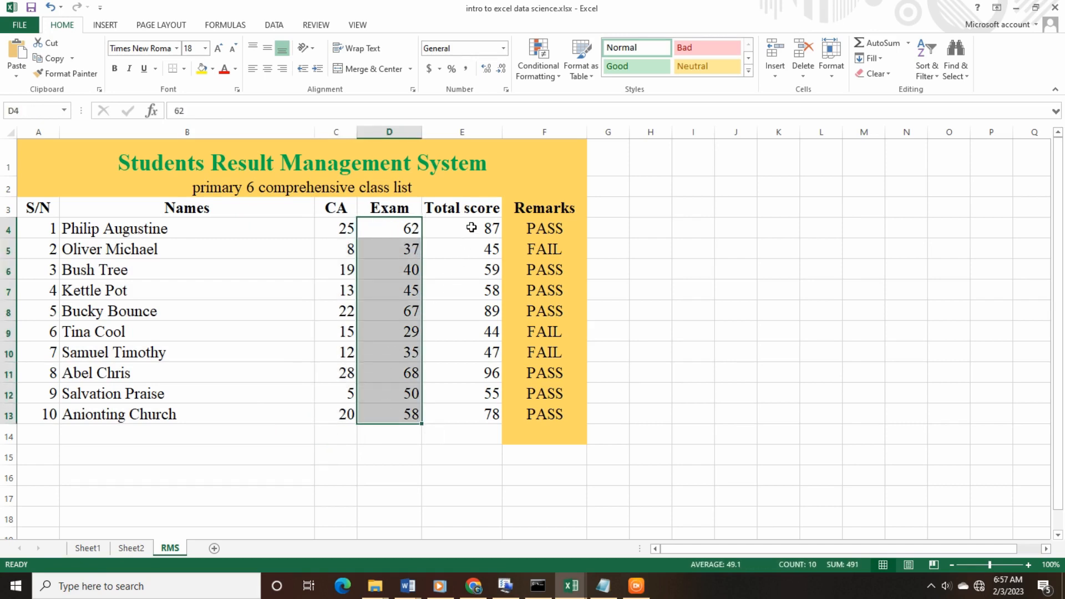
drag(472, 233, 482, 400)
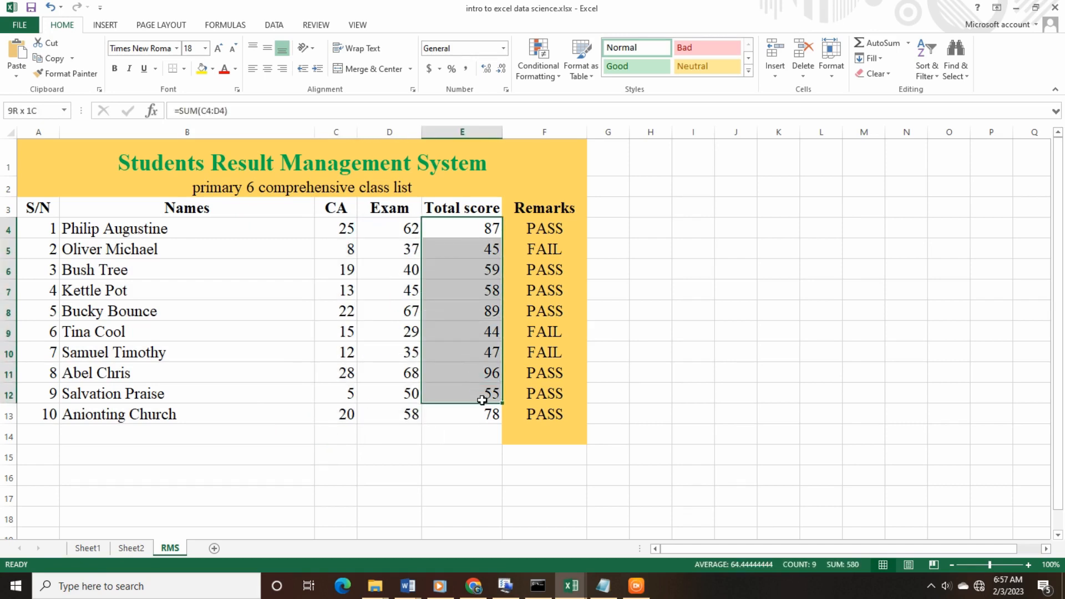
drag(526, 226, 543, 416)
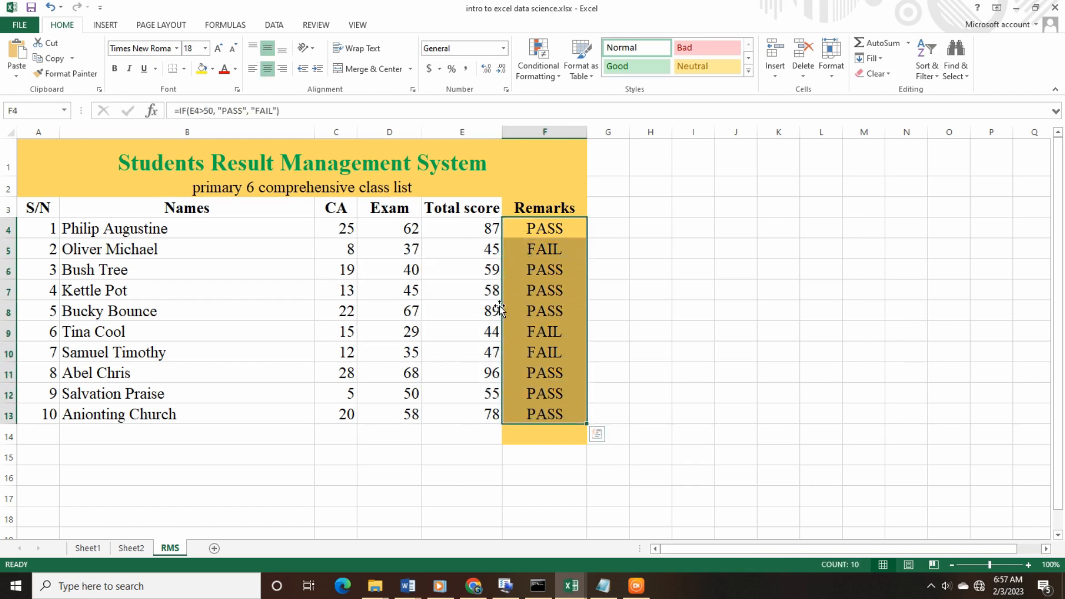
Inspect the formulas behind the Remarks and Total score columns, including cells F5 and E4.
click(465, 309)
click(556, 250)
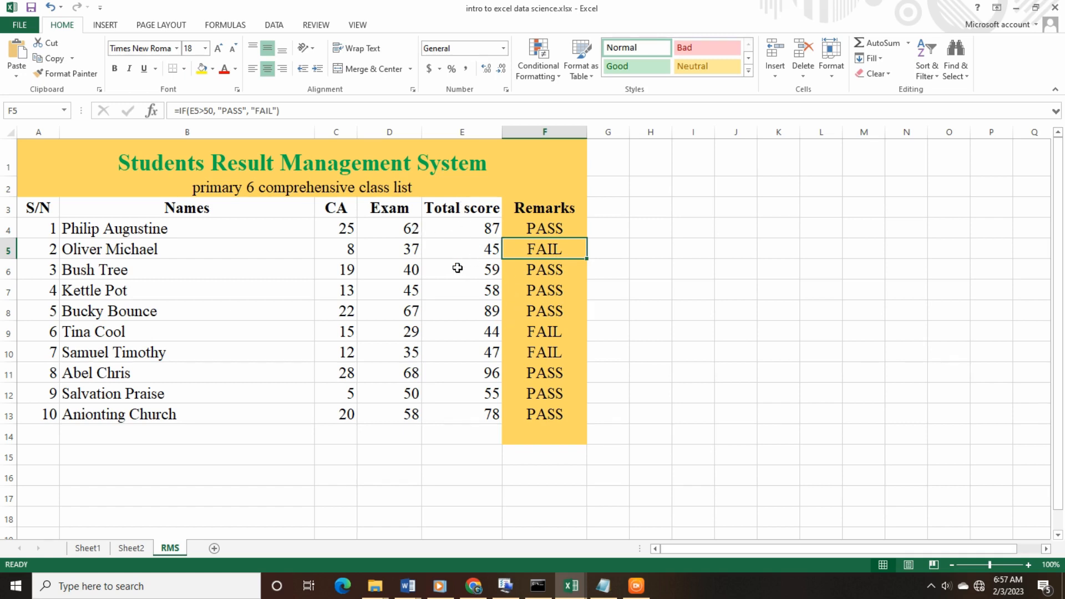
click(456, 231)
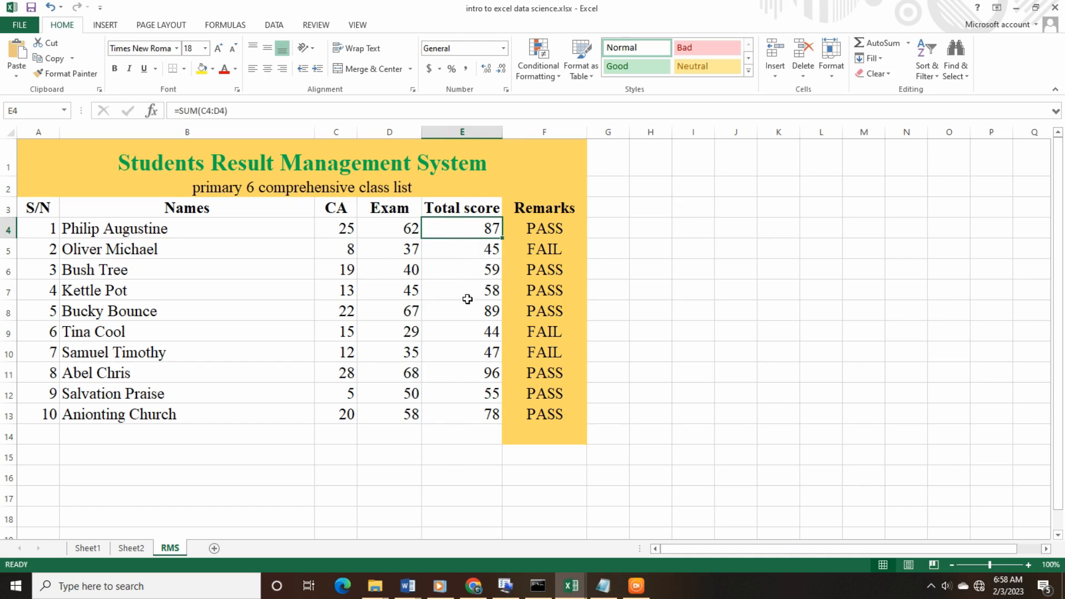
drag(467, 227, 451, 409)
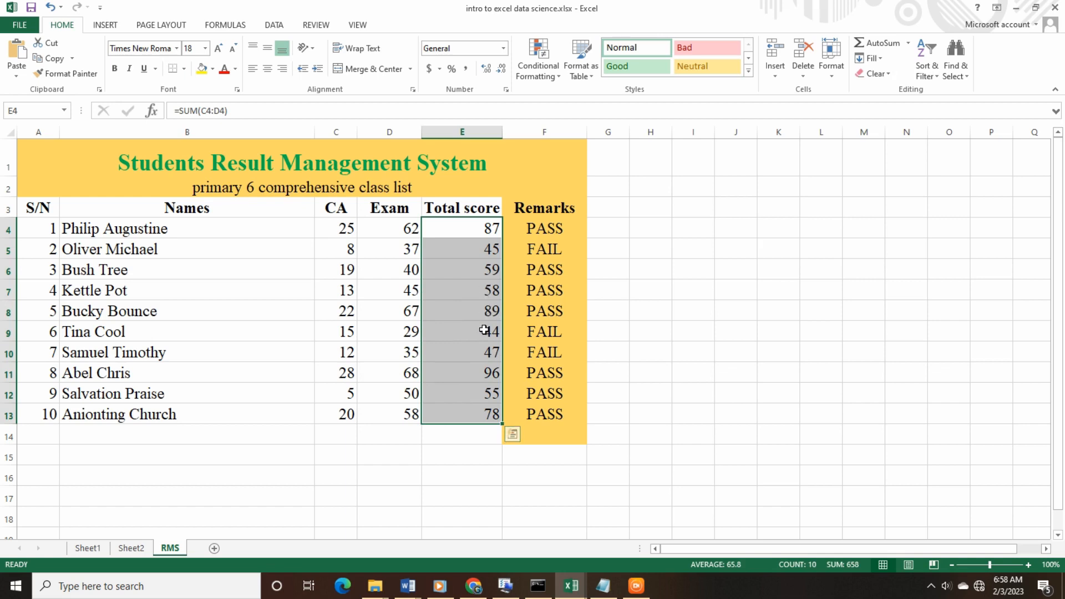
Compare the FAIL remarks in rows 5, 9 and 10 with the total scores beside them.
click(536, 249)
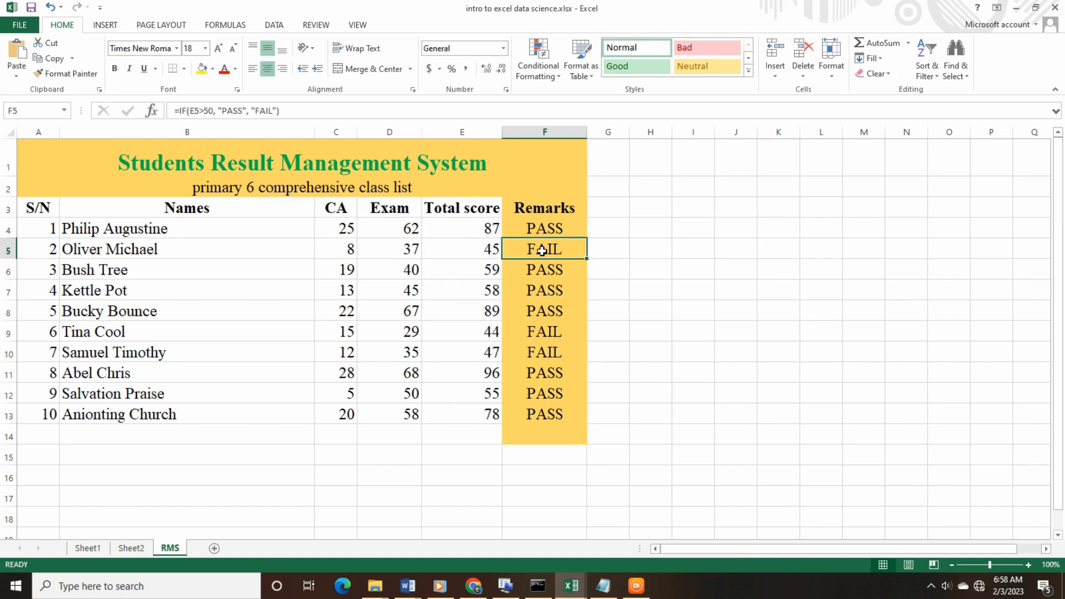
click(499, 250)
click(527, 251)
click(540, 332)
click(493, 332)
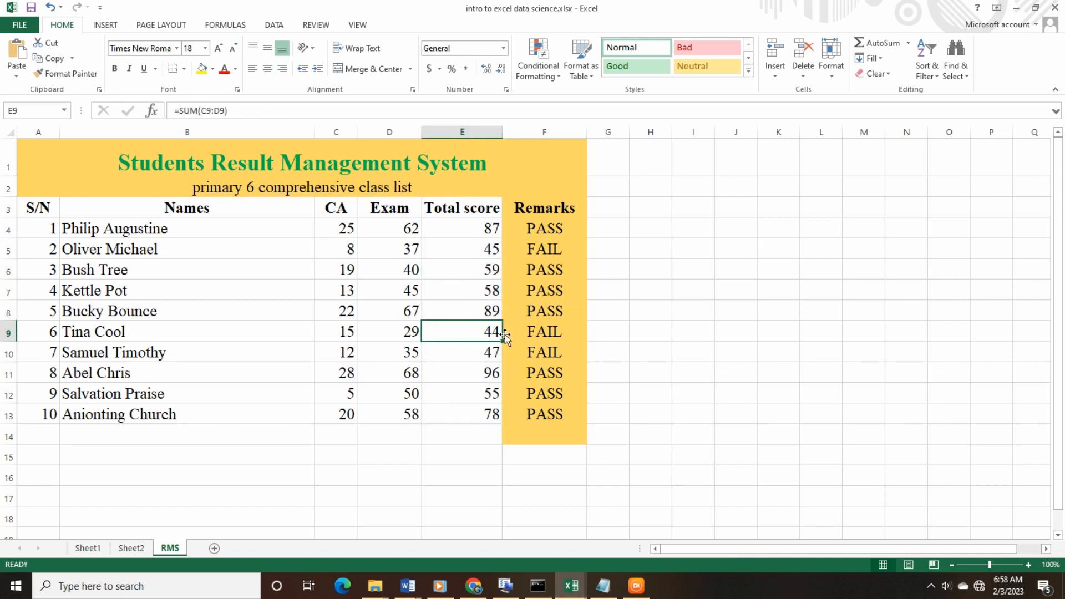
click(531, 350)
click(492, 352)
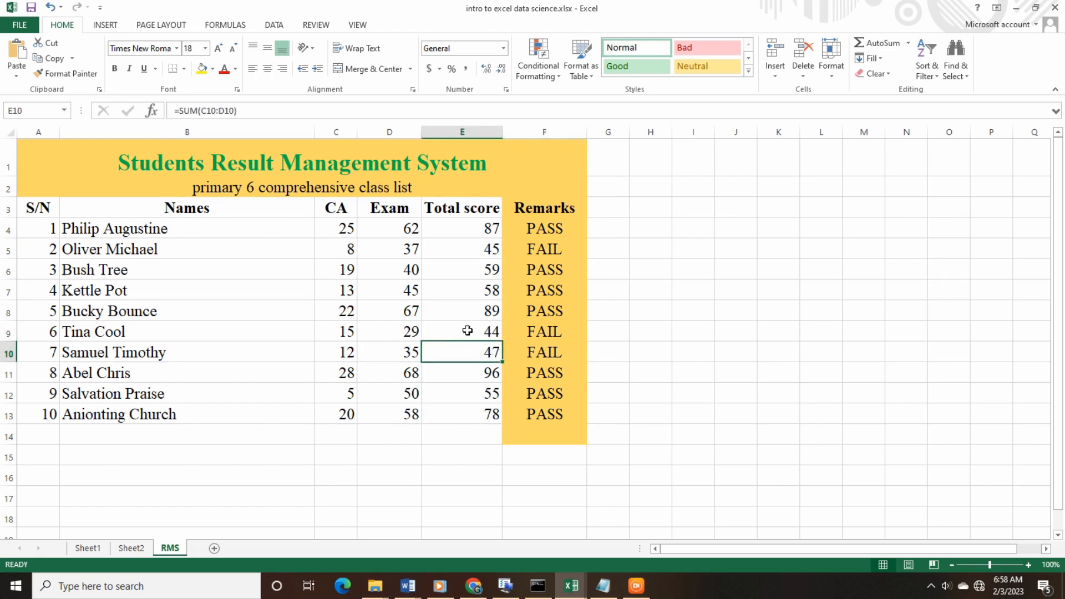
click(537, 250)
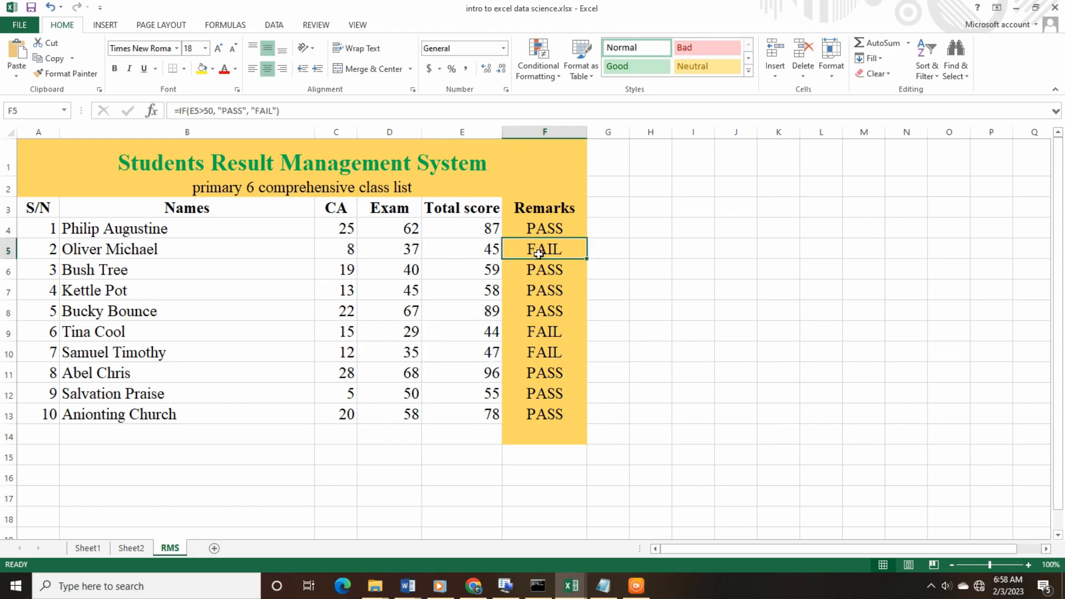
click(555, 335)
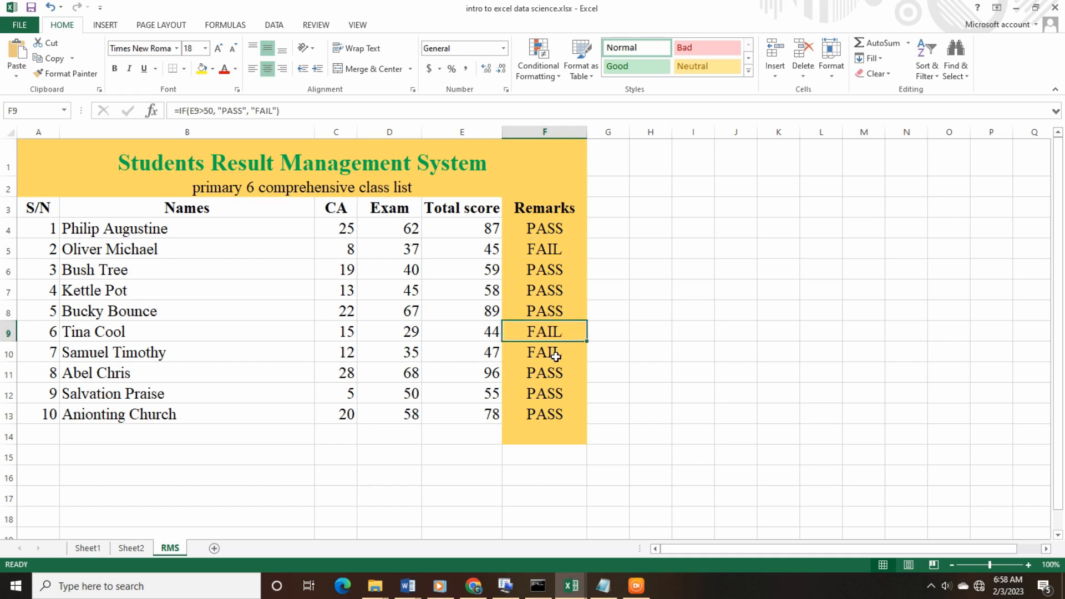
click(558, 358)
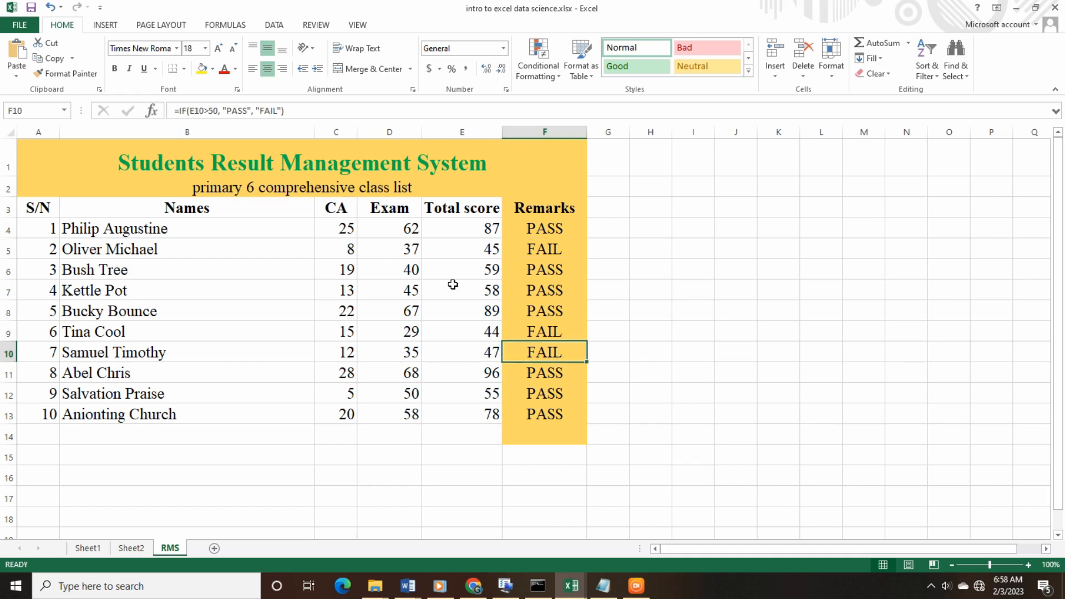
Start a custom Highlight Cells conditional formatting rule for the first Total score cell, E4.
click(456, 229)
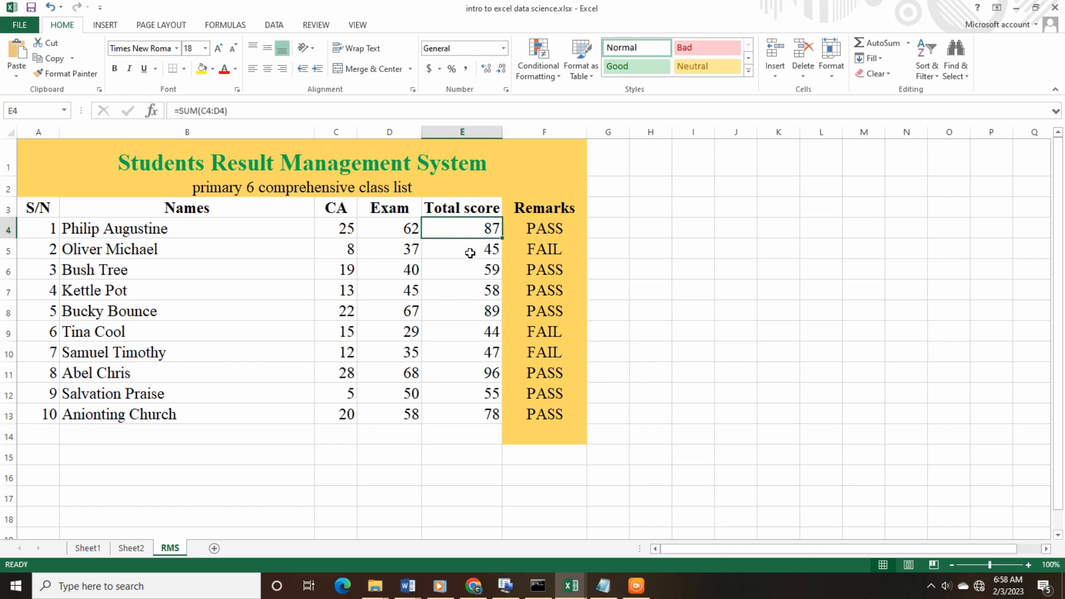
click(470, 248)
click(464, 228)
mouse_move(502, 240)
mouse_down()
mouse_move(500, 336)
mouse_move(497, 233)
mouse_up()
click(551, 76)
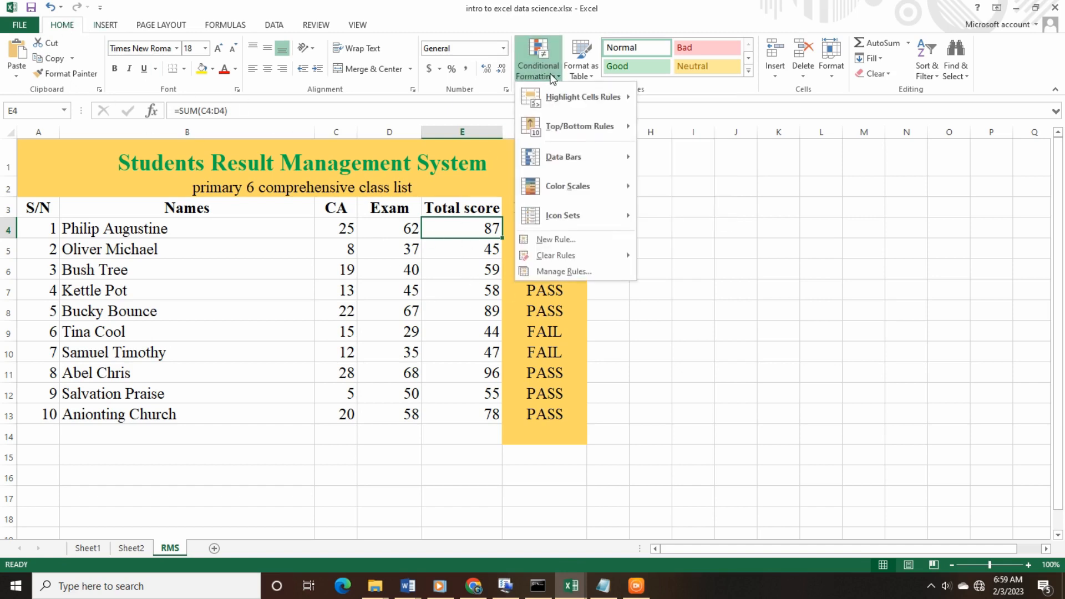
mouse_move(584, 99)
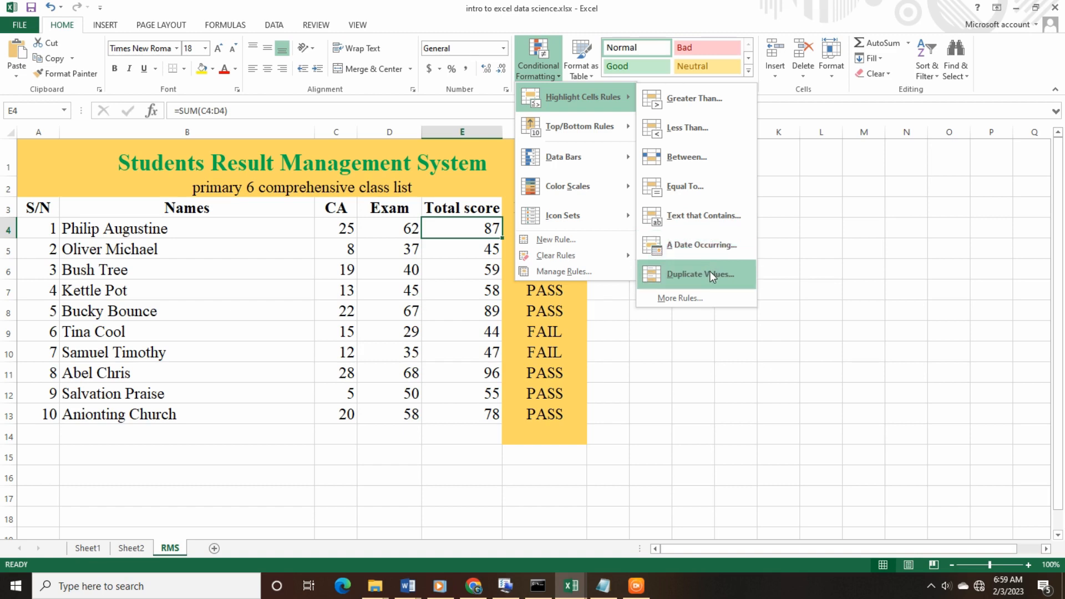
click(696, 300)
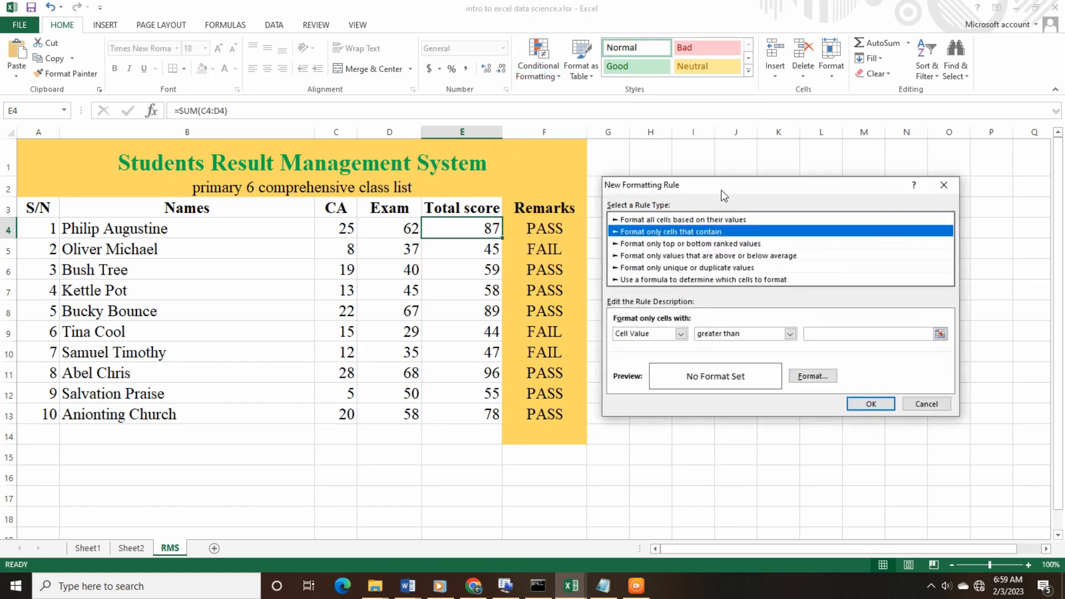
drag(724, 184, 674, 165)
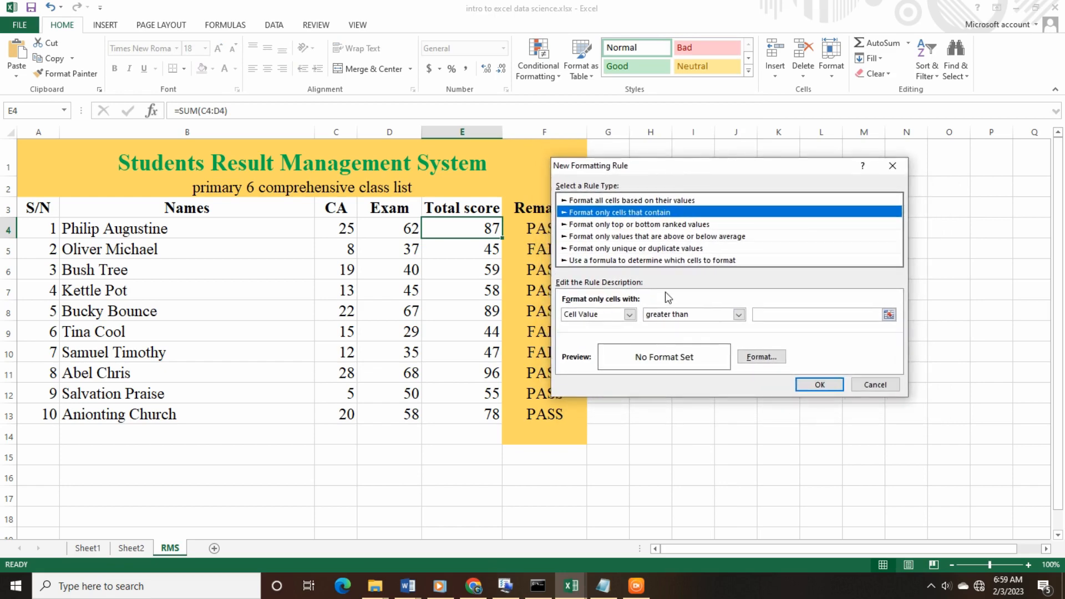
Try a rule formatting all cells based on their values, with a 2-Color Scale from Lowest Value to a green Highest Value.
click(607, 201)
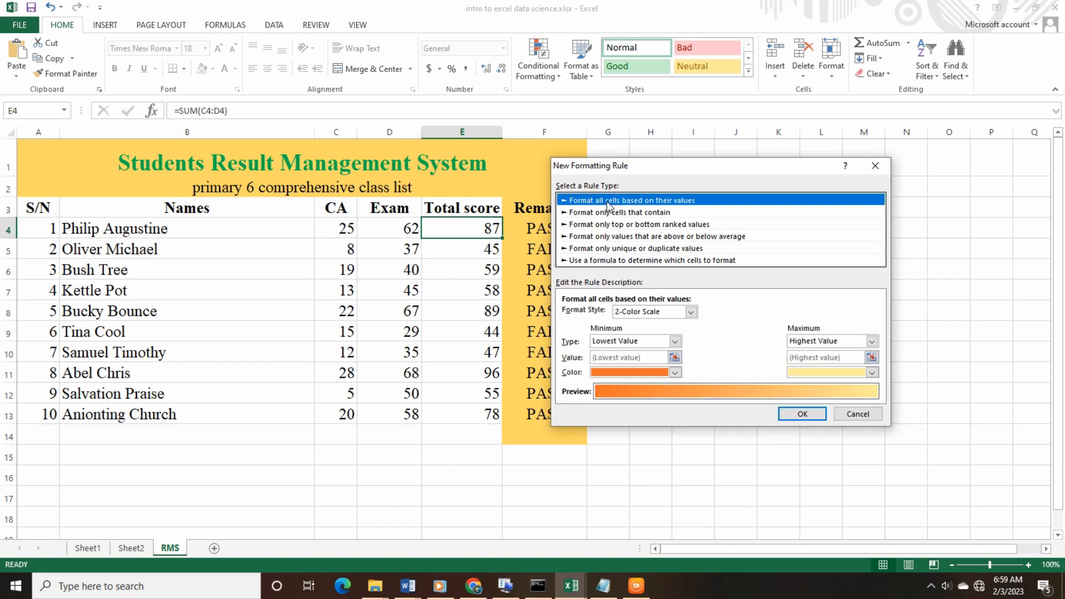
click(676, 341)
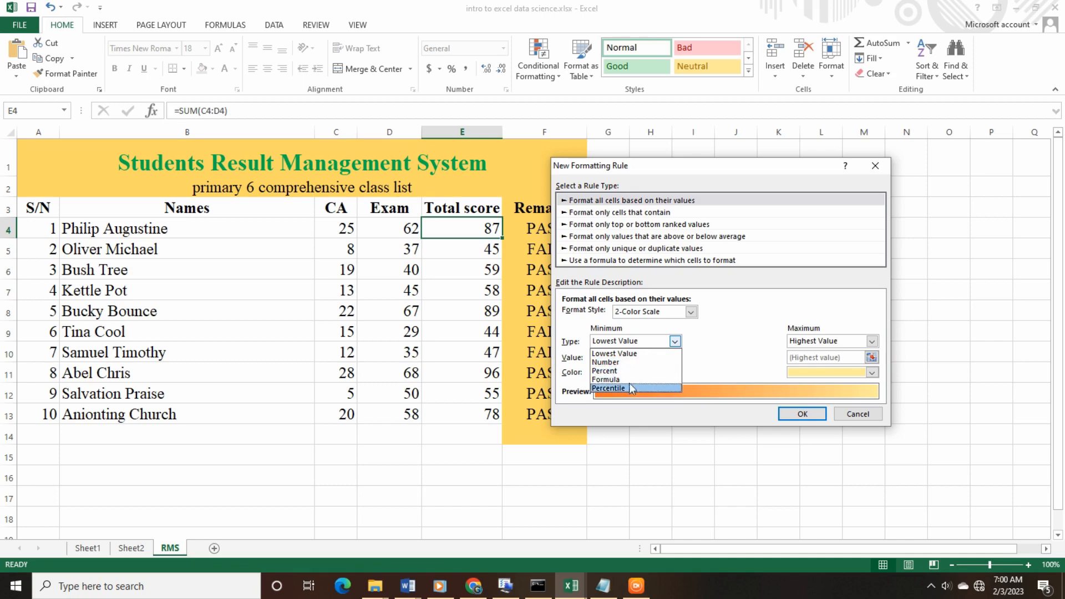
click(650, 353)
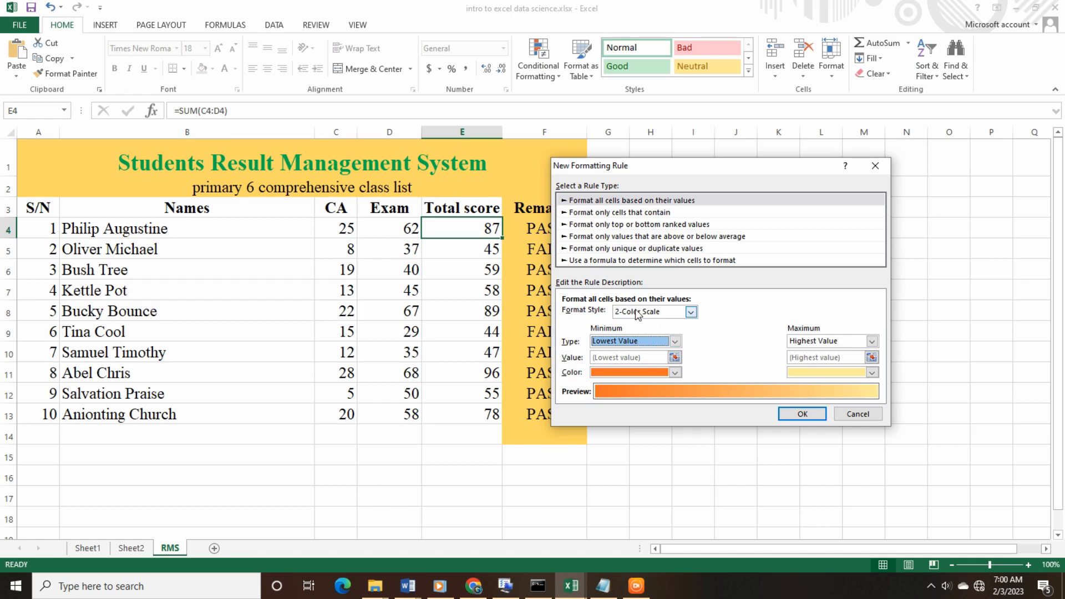
click(691, 312)
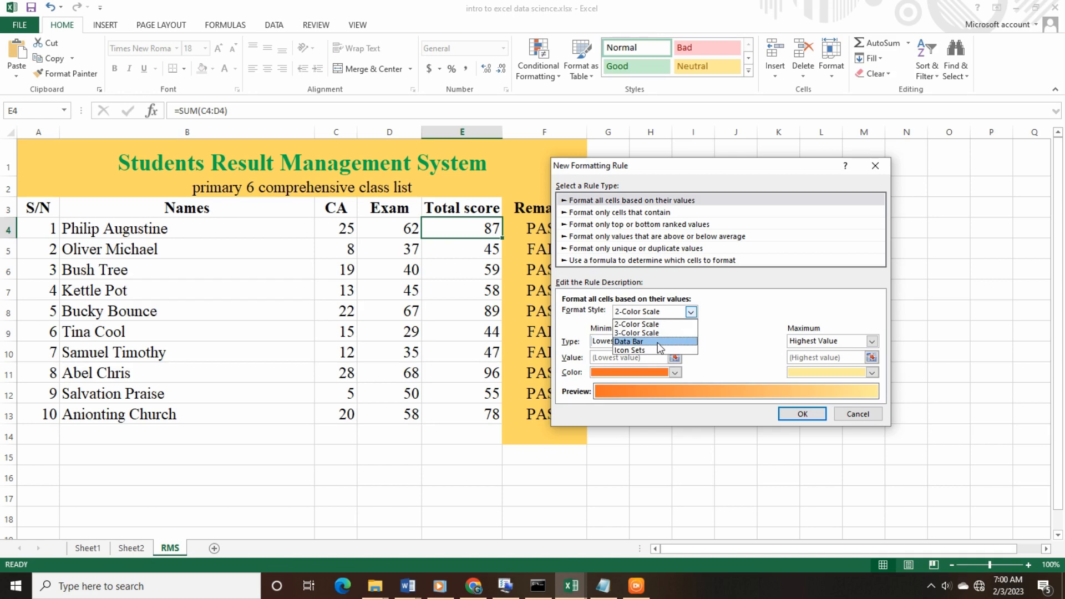
click(710, 325)
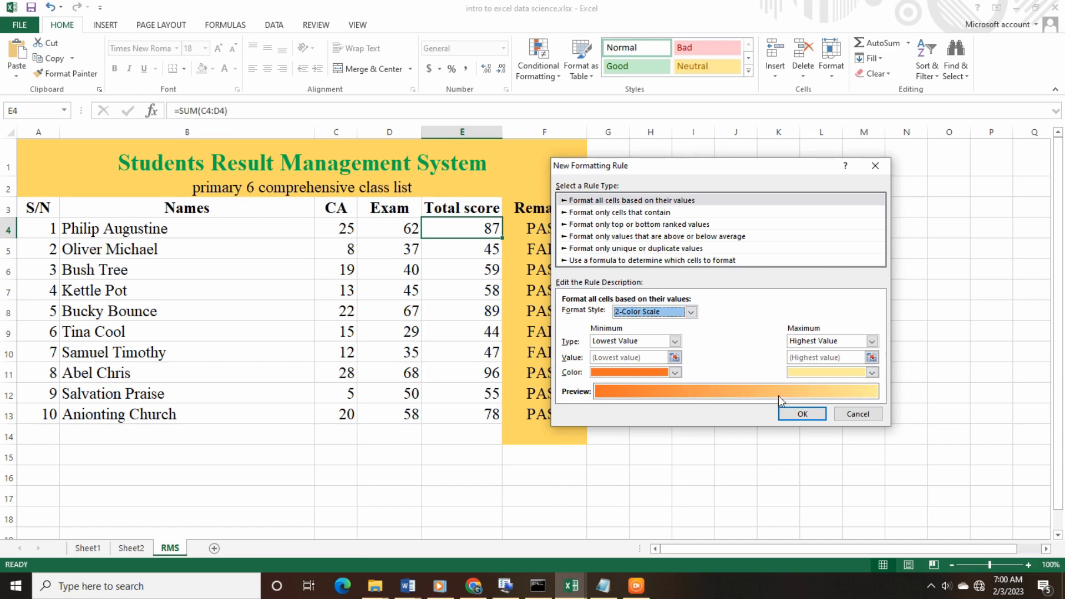
click(872, 374)
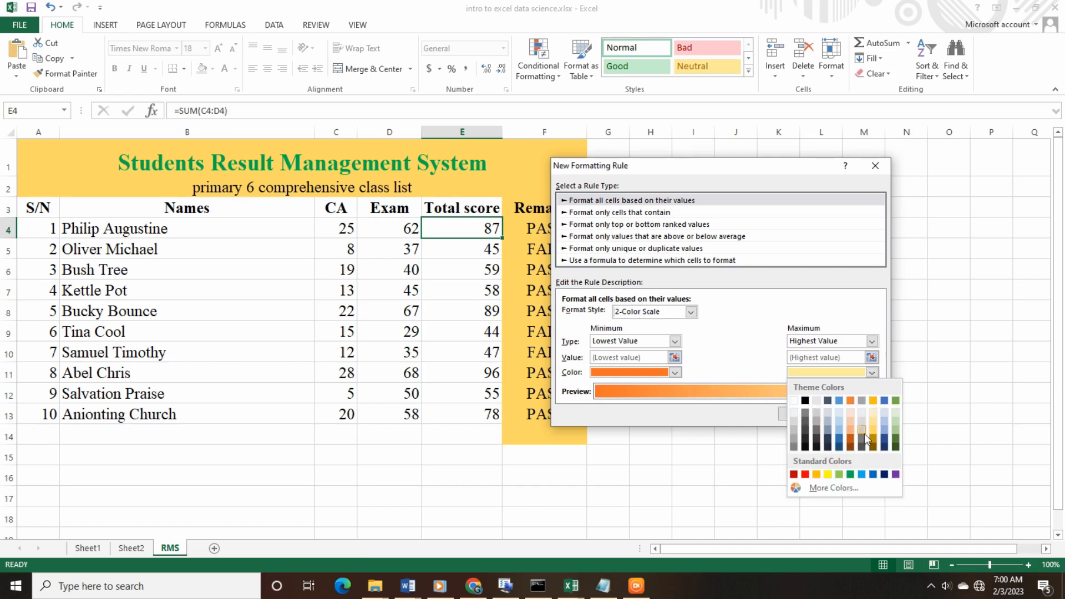
click(850, 473)
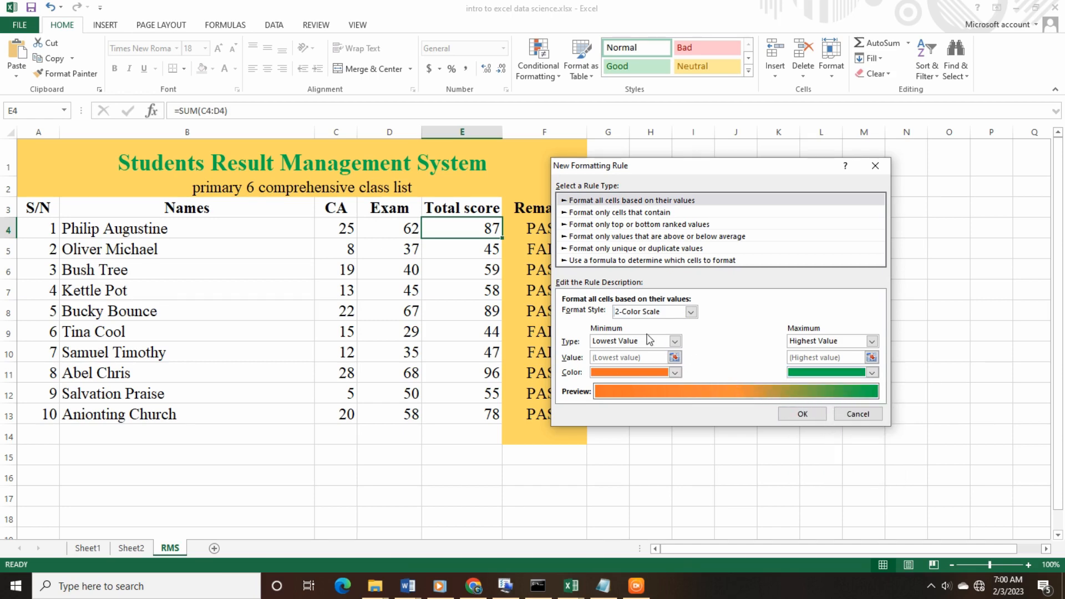
Try the rule type that formats only unique or duplicate values, trying unique and returning to duplicate.
click(608, 214)
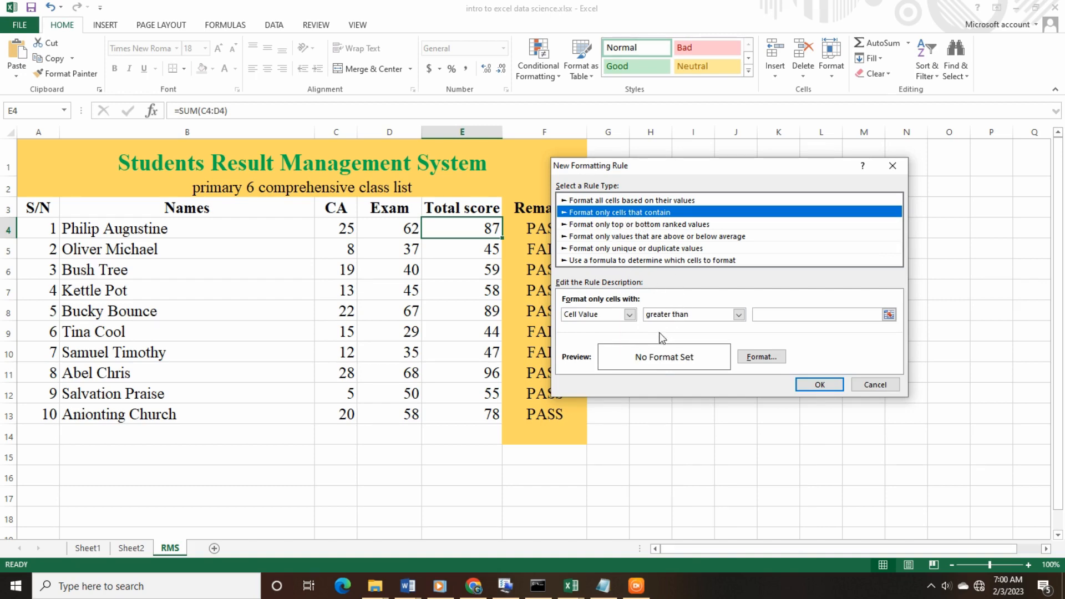
click(639, 249)
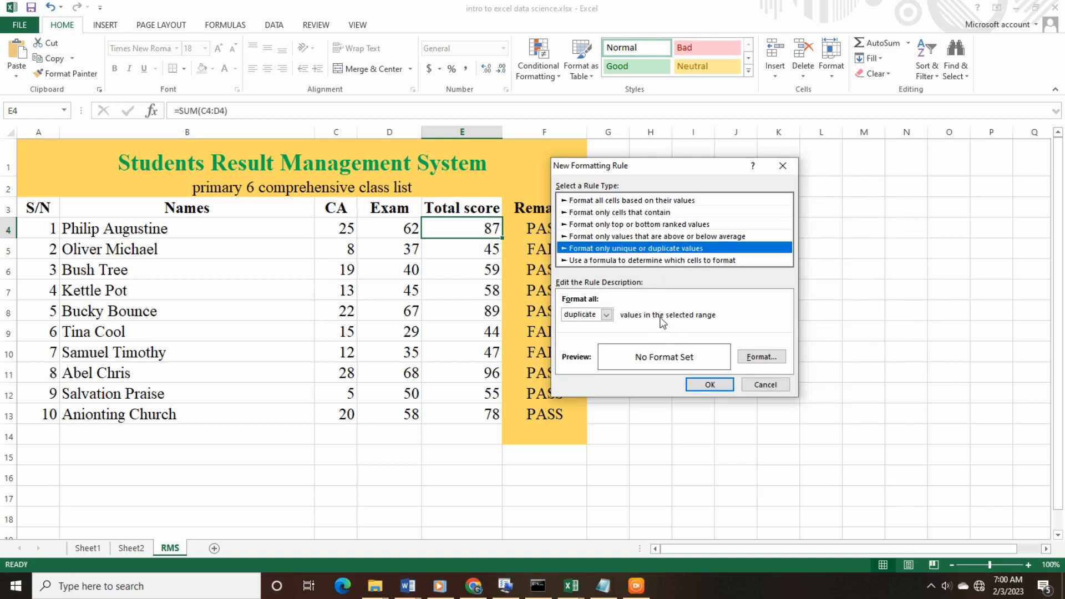
click(608, 315)
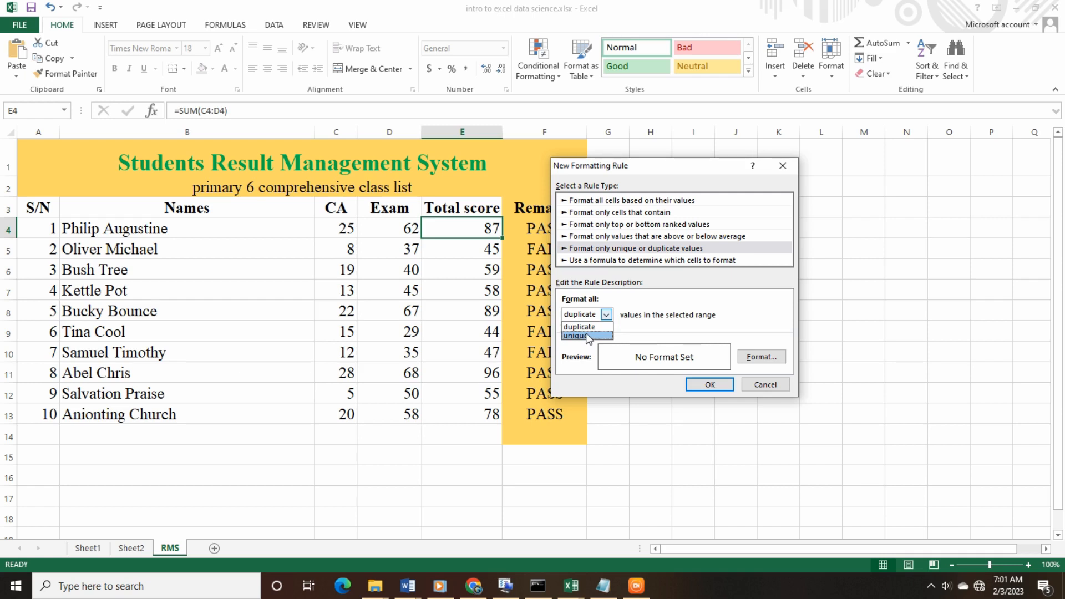
click(588, 336)
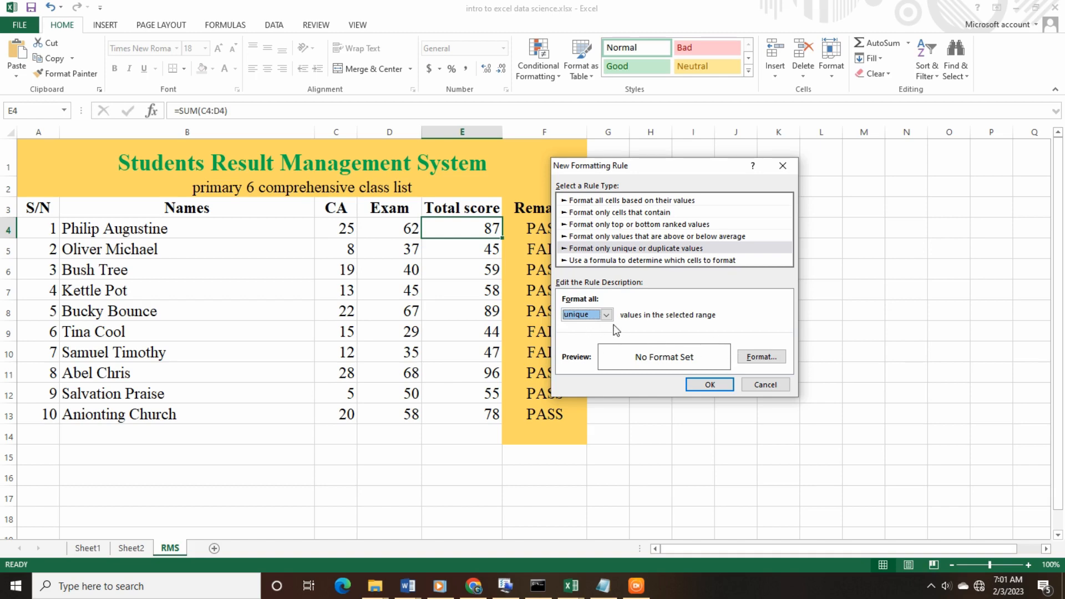
click(606, 315)
click(598, 325)
Define the rule to format only cells that contain a cell value less than or equal to 50.
click(613, 213)
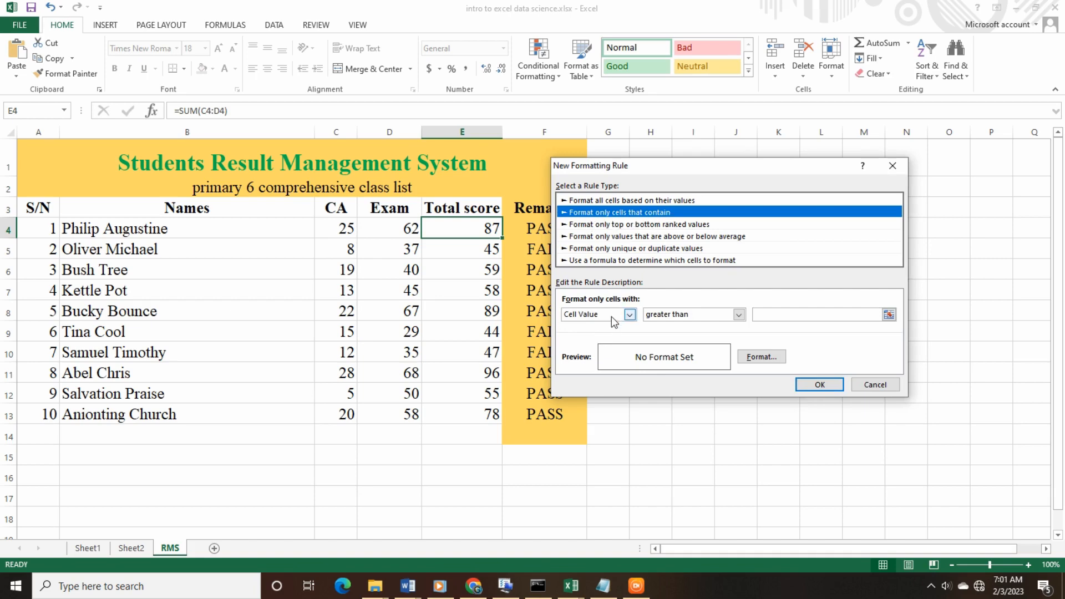
click(629, 314)
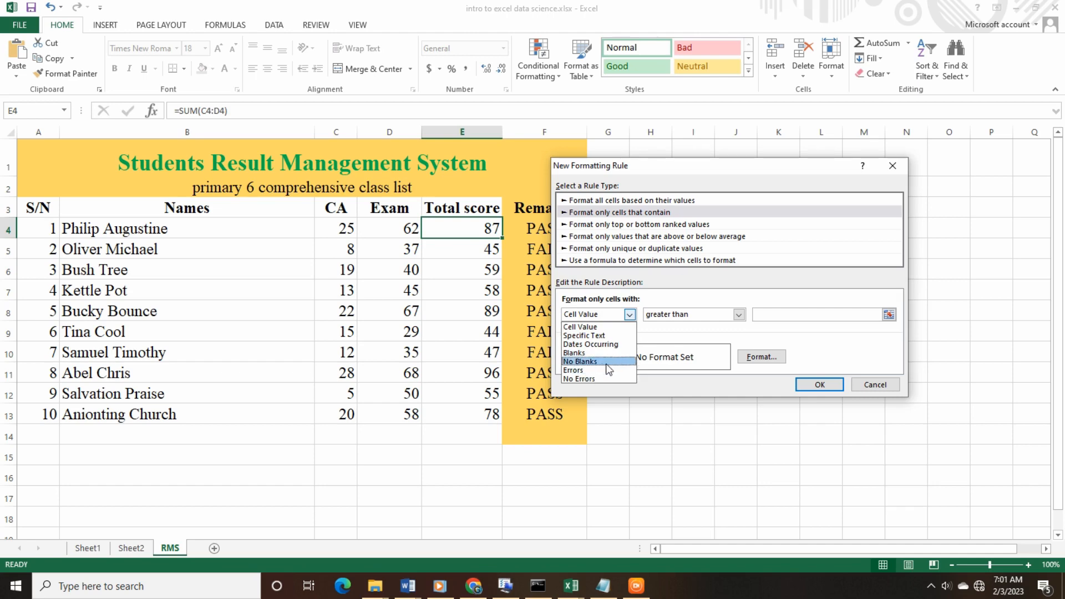
click(589, 327)
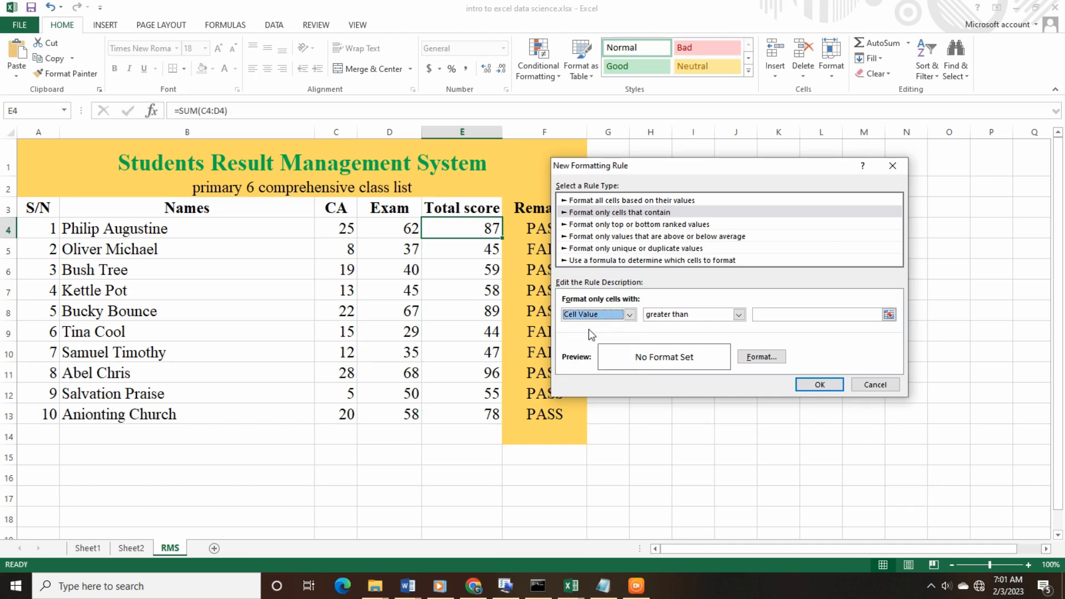
click(739, 314)
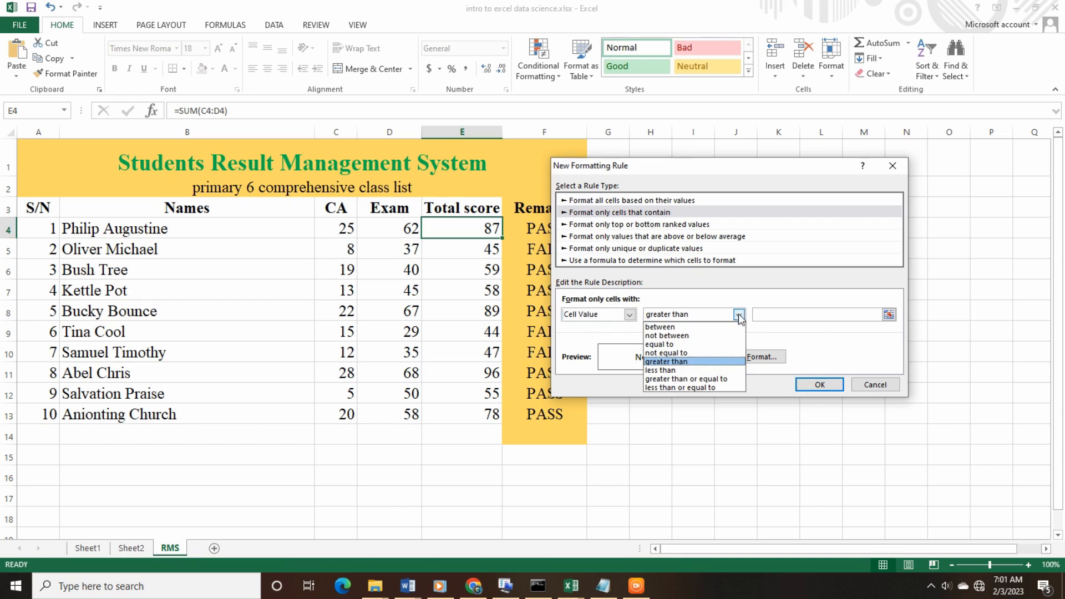
click(688, 370)
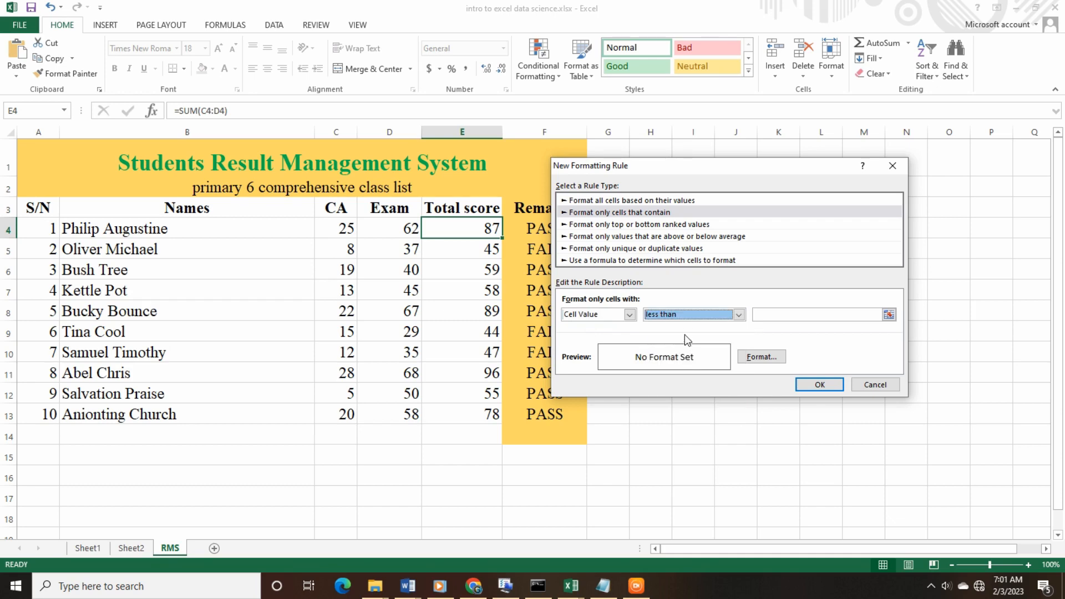
click(766, 315)
text(50)
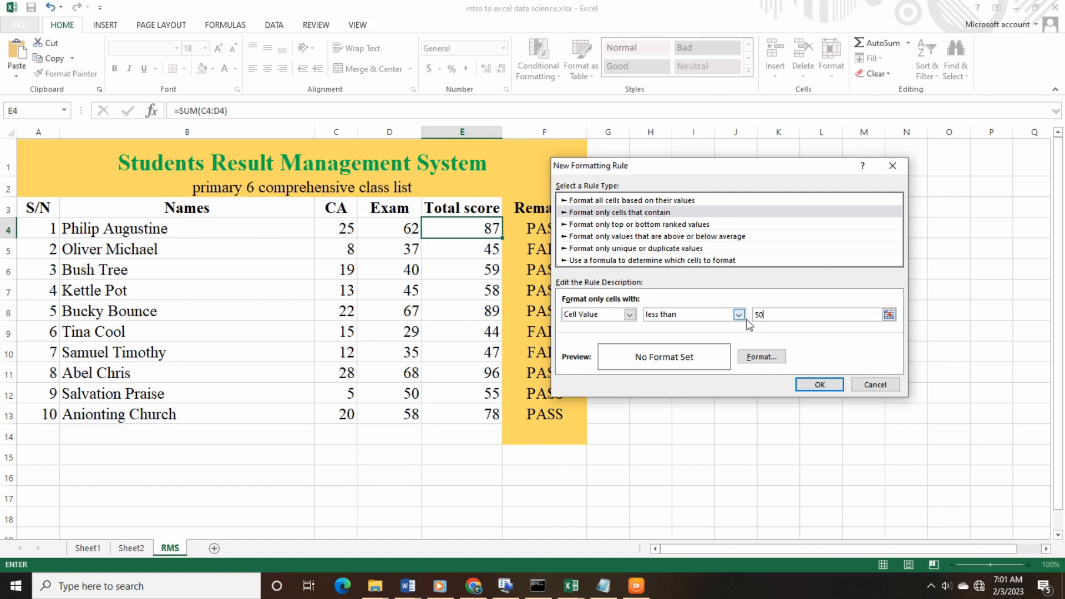
click(739, 315)
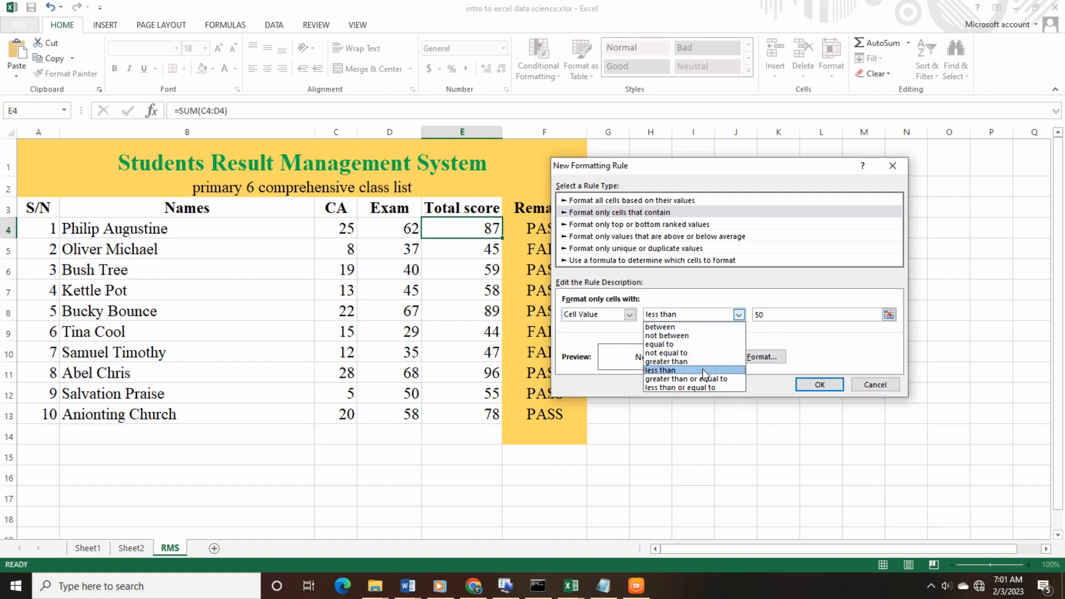
click(713, 389)
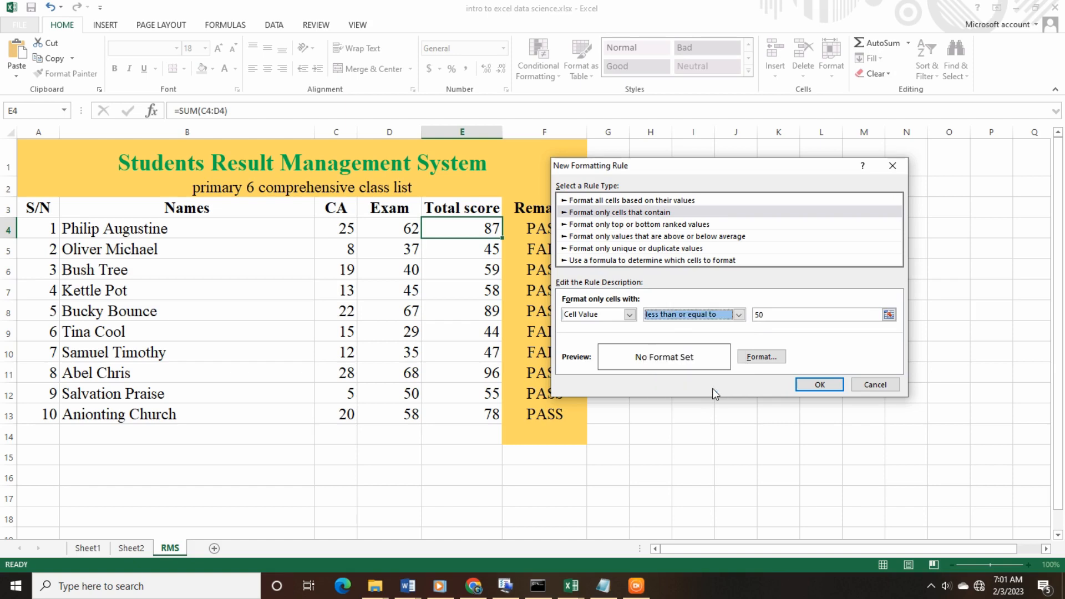
click(769, 314)
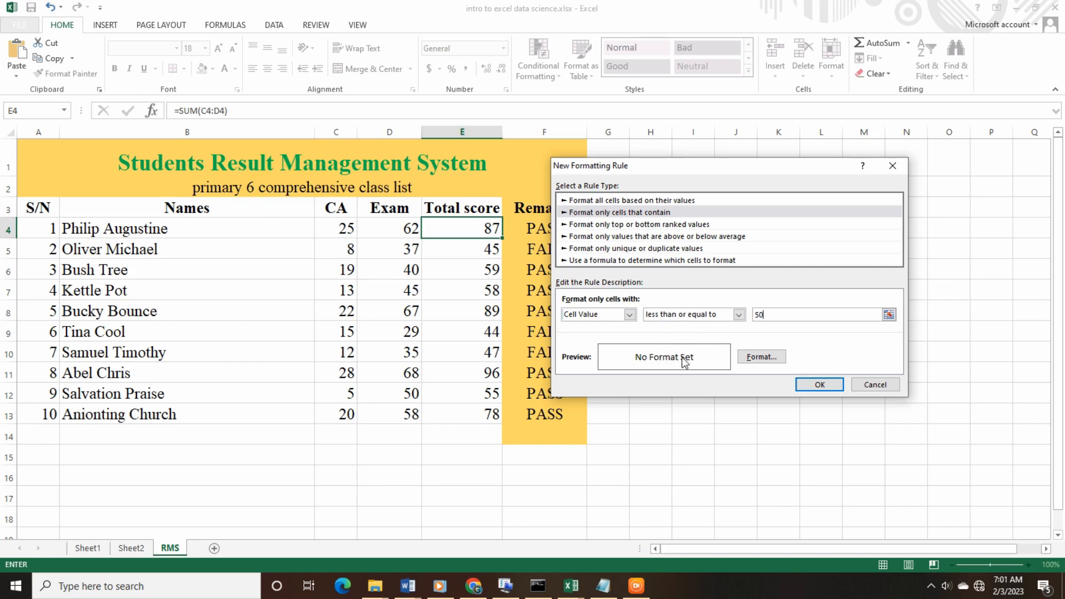
Preview the italic and bold italic font styles for the rule's format and choose Bold.
click(768, 358)
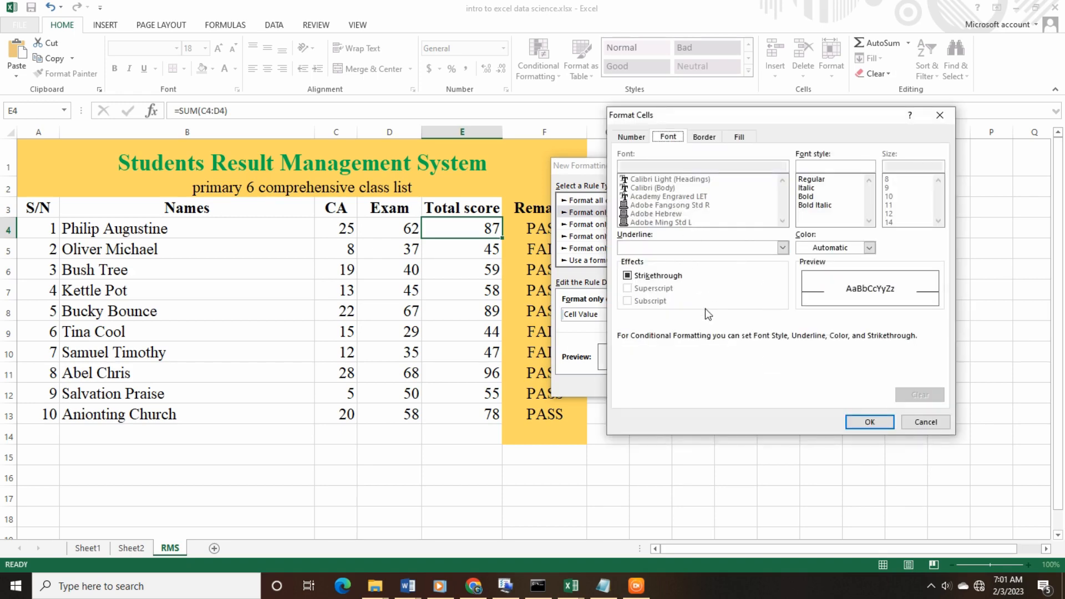
click(807, 197)
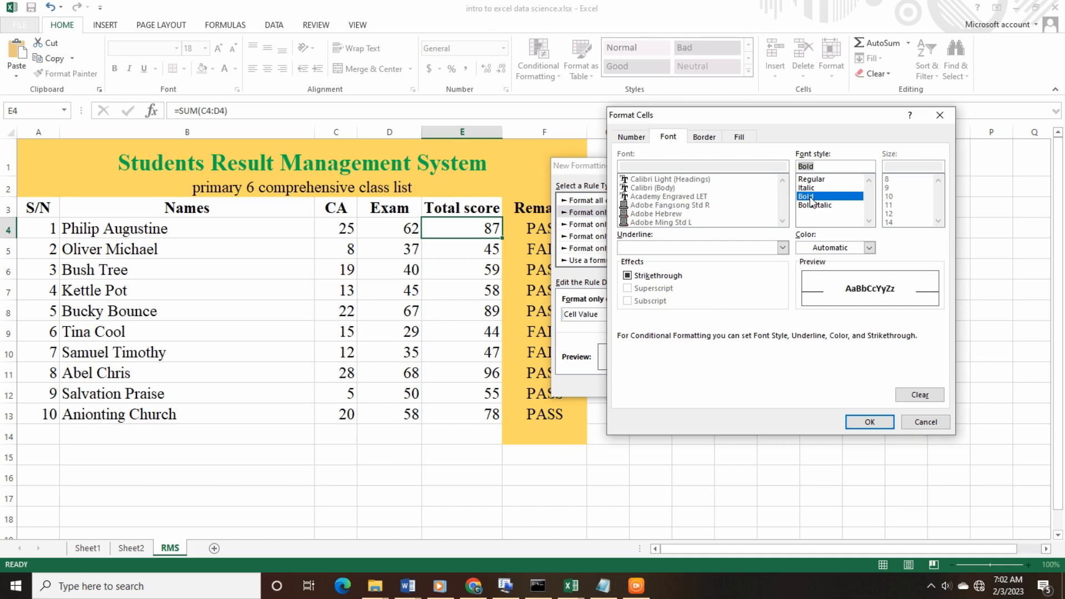
click(815, 189)
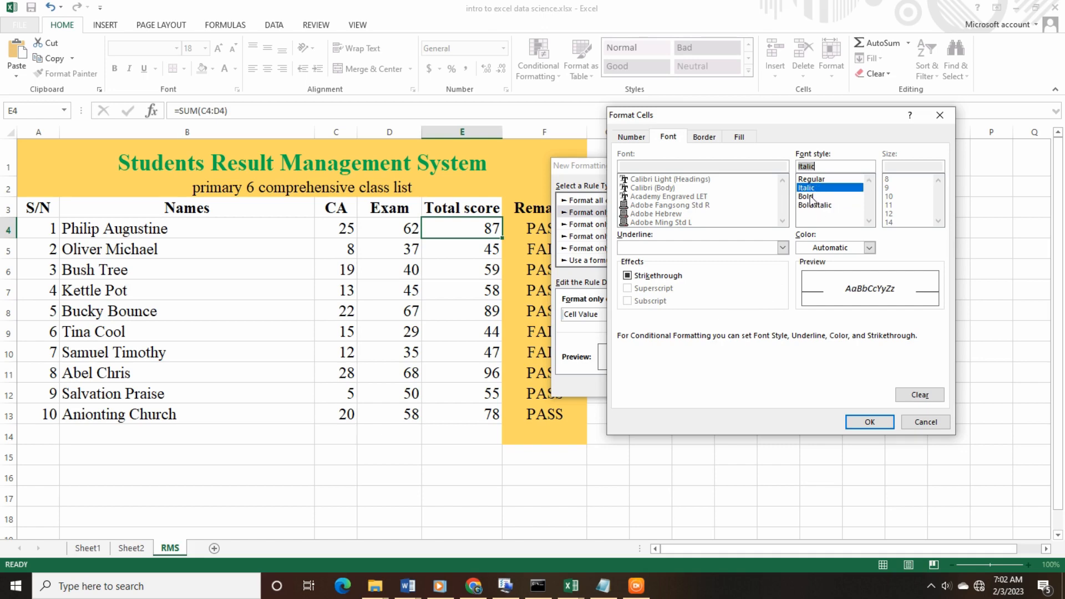
click(814, 205)
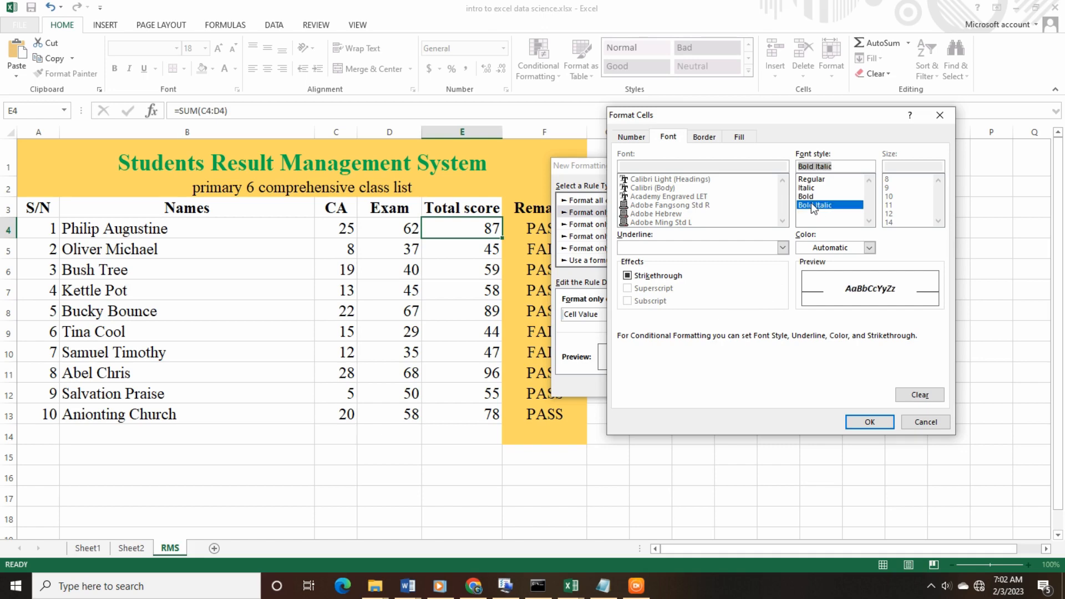
click(811, 199)
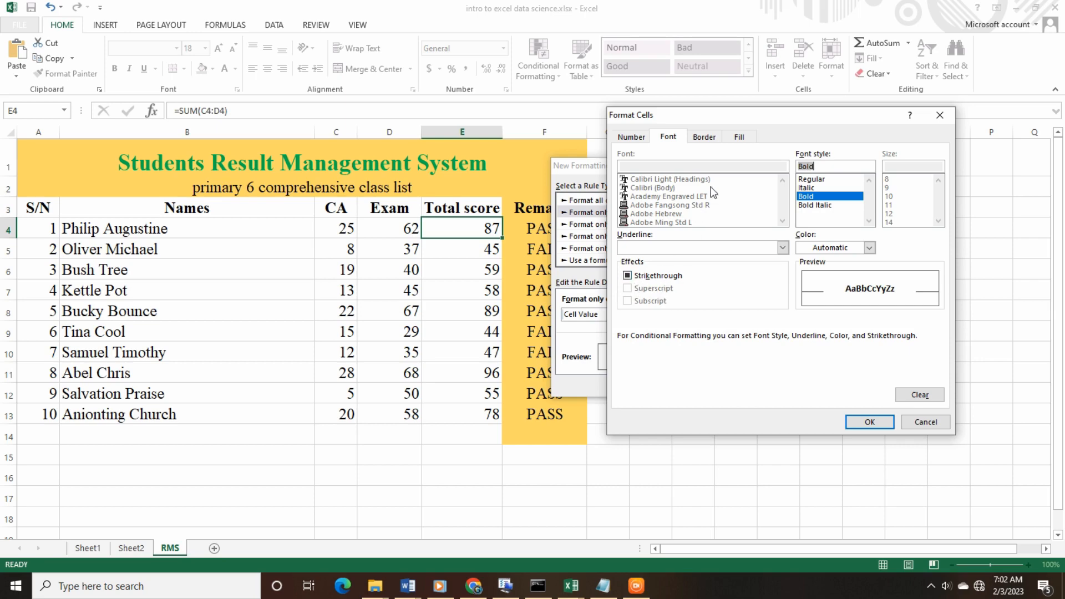
Set a red background fill for the rule's format and look through the available pattern styles.
click(740, 137)
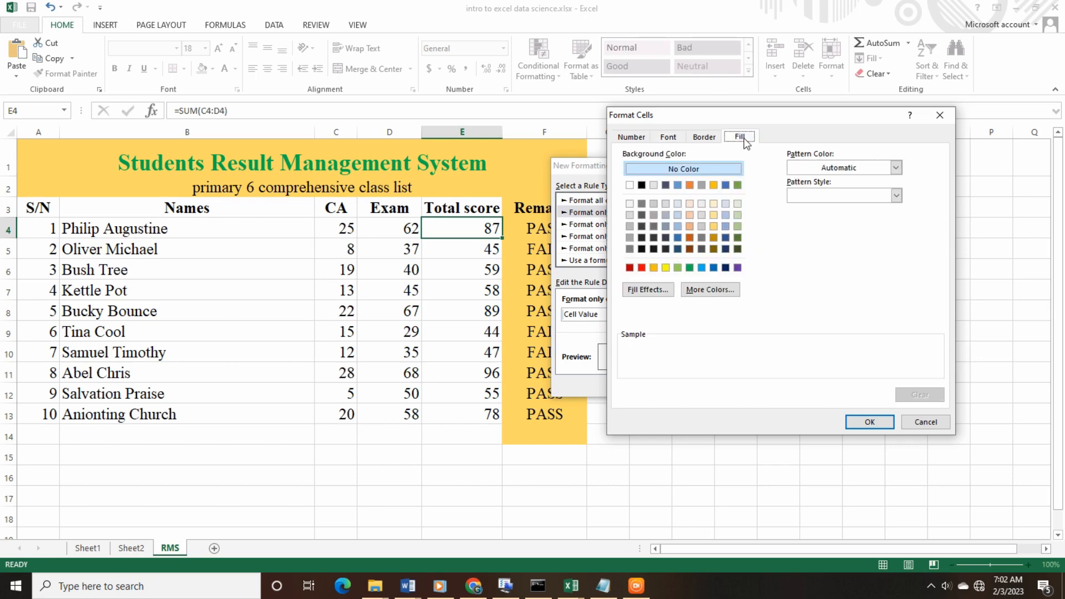
click(642, 267)
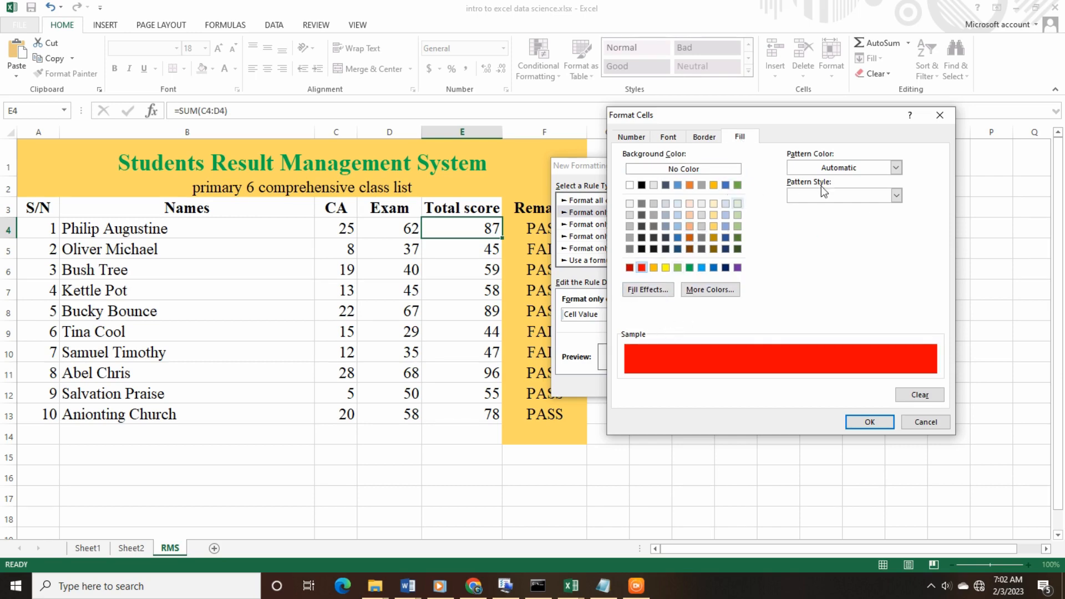
click(896, 196)
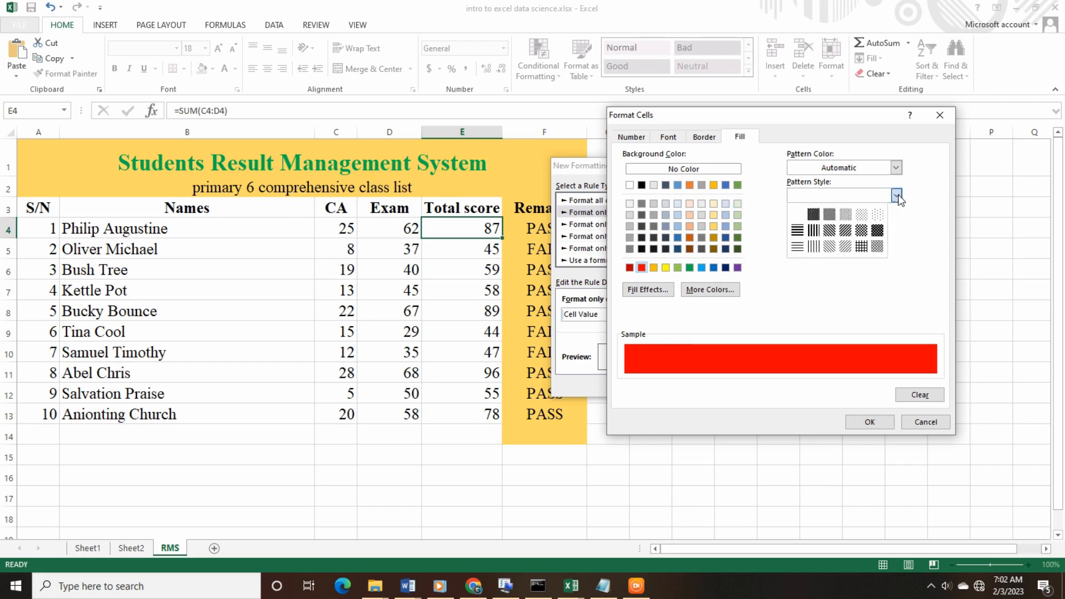
click(897, 195)
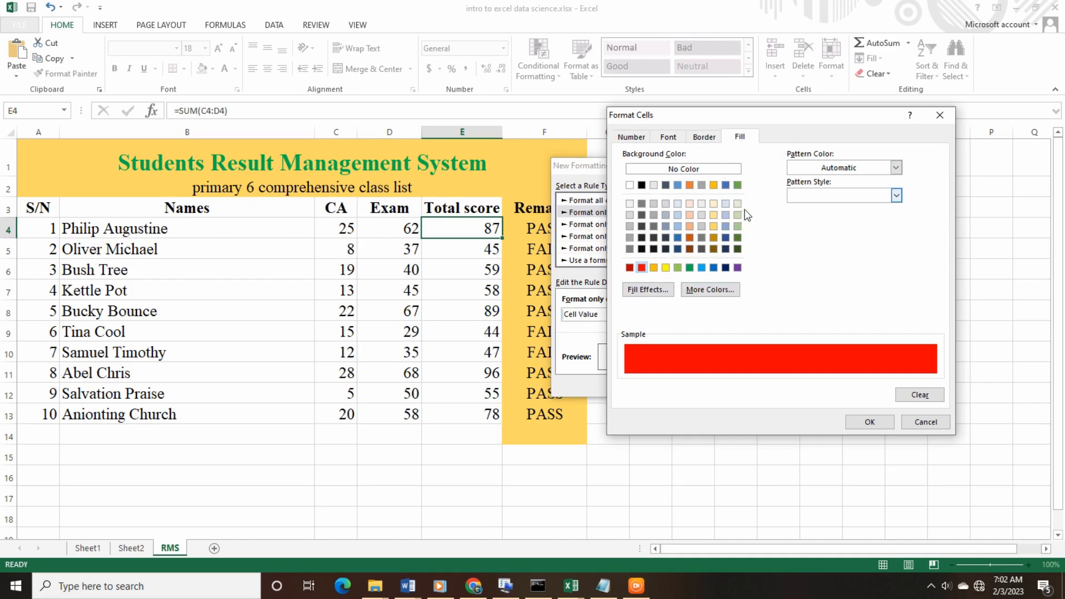
Check the border, font and number settings of the rule's format and accept the format.
click(706, 137)
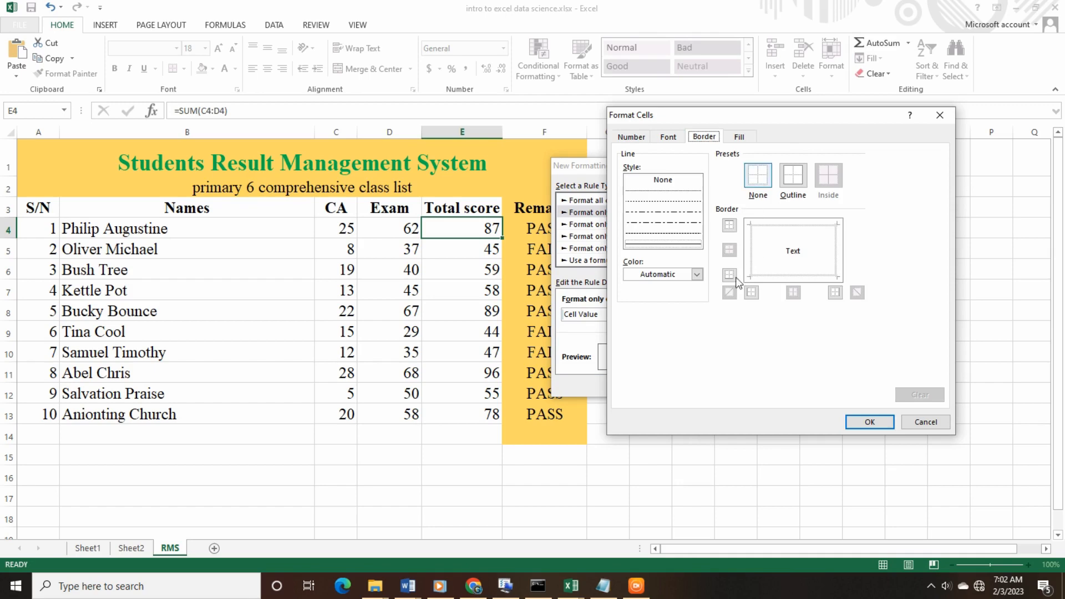
click(669, 138)
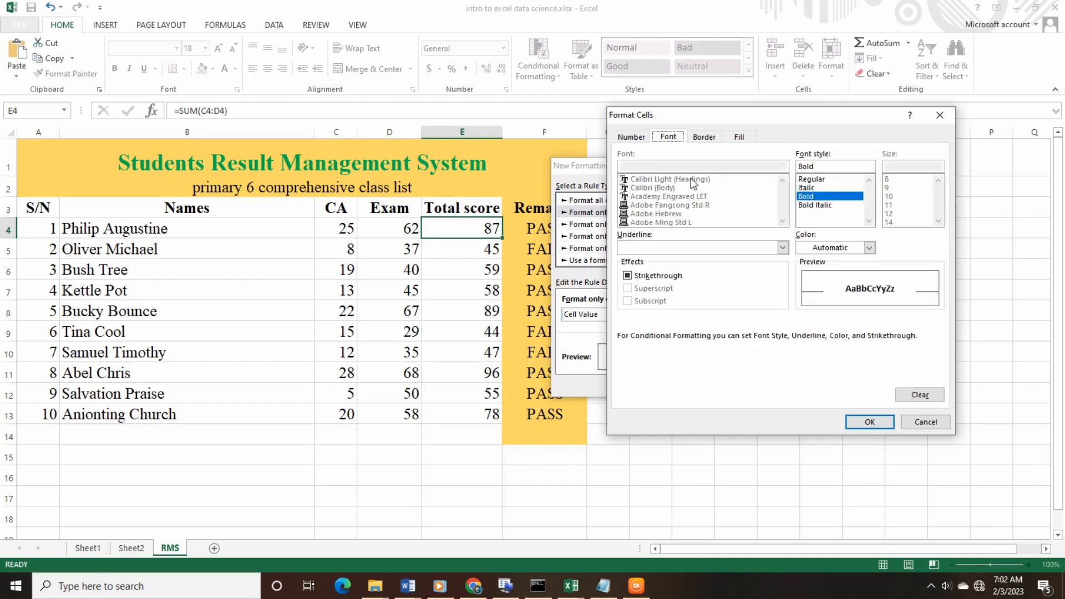
click(638, 140)
click(664, 137)
click(872, 421)
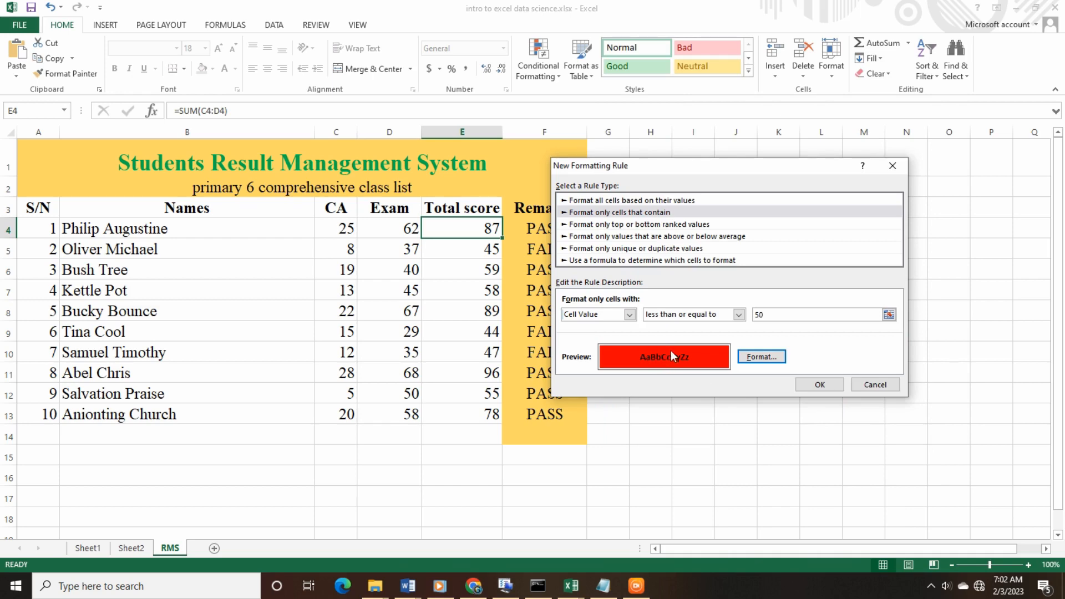
Reopen the rule's format to review its font and fill settings and return to the rule definition.
click(761, 357)
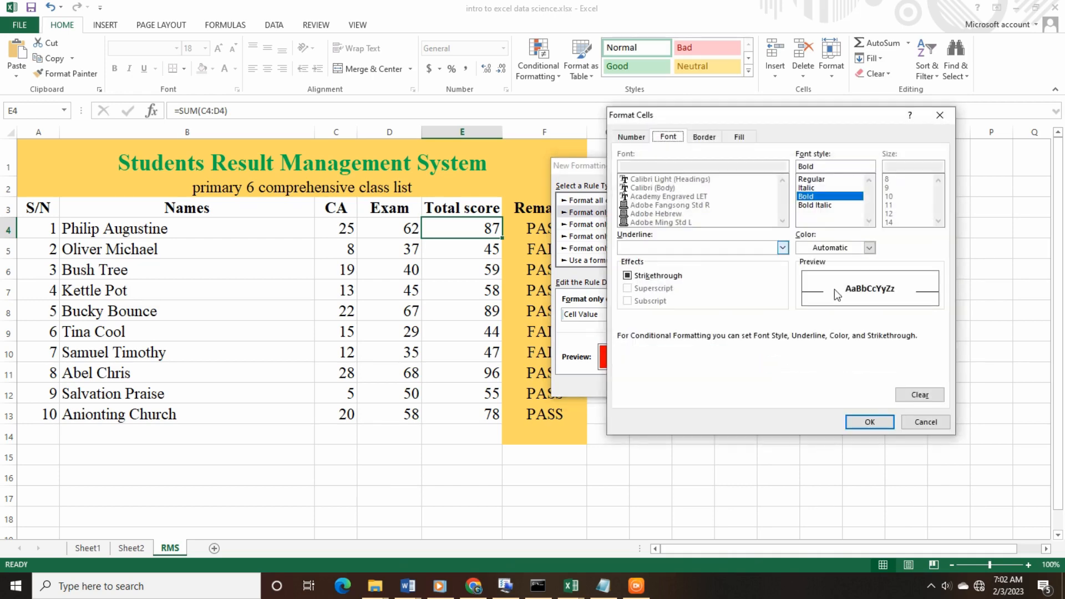
click(740, 136)
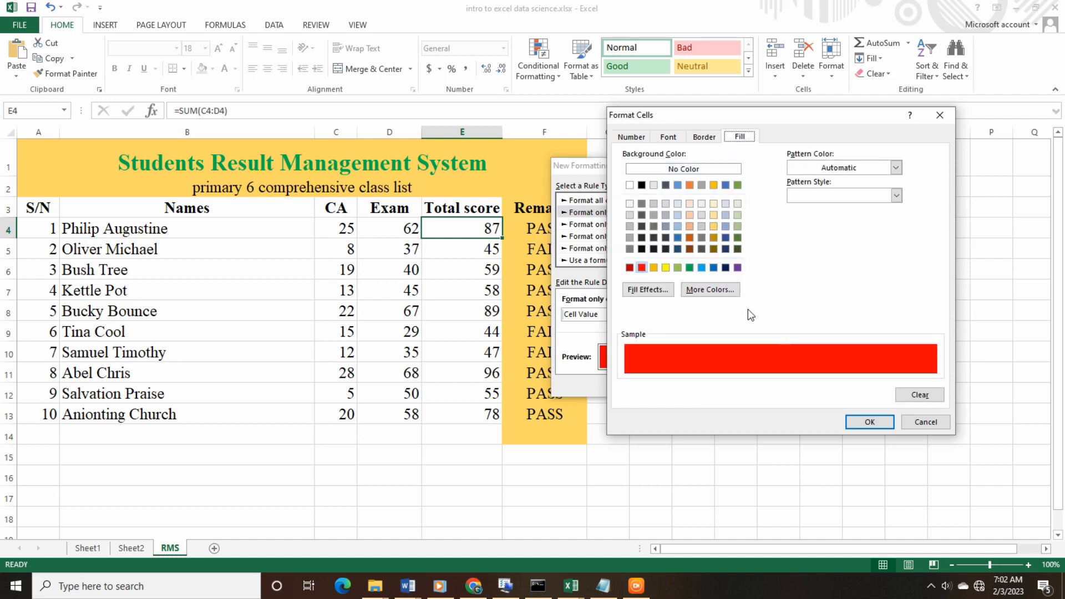
click(869, 422)
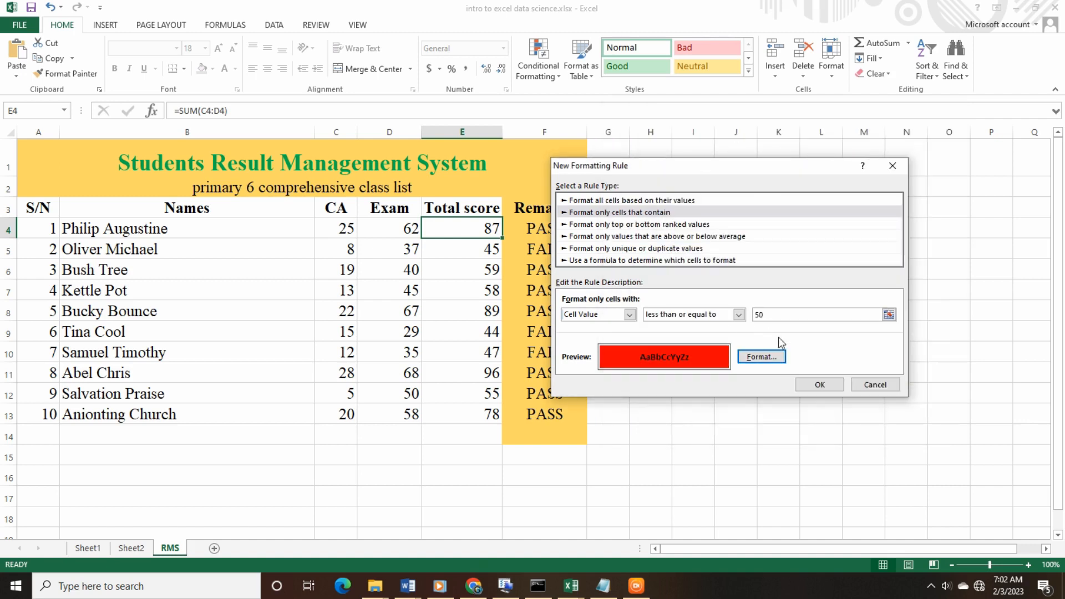
Apply the rule to cell E4 and fill the cell down through E13 in the Total score column.
click(821, 383)
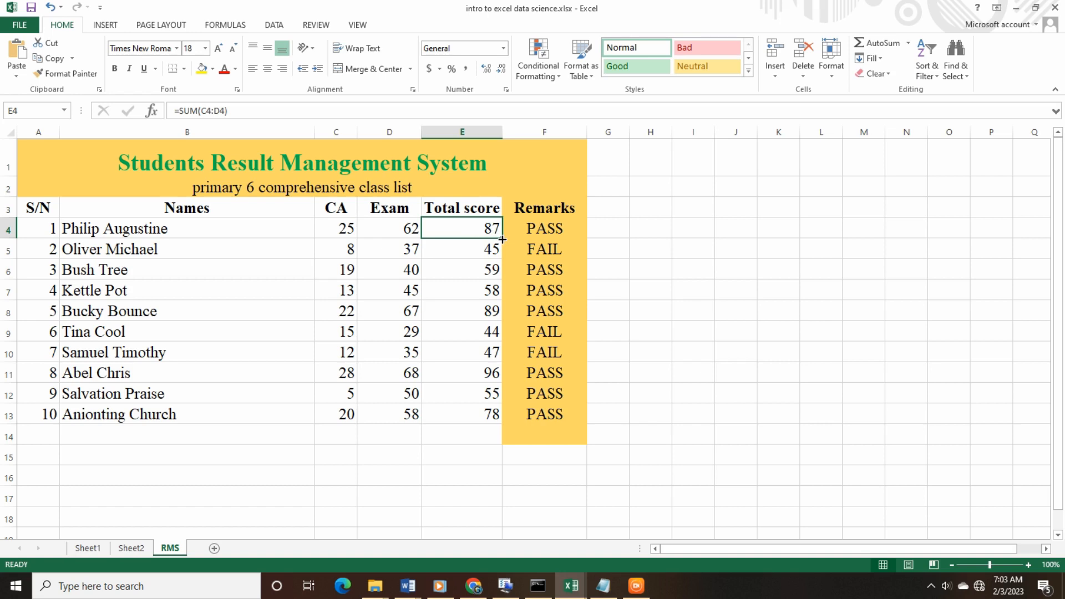
drag(502, 240, 504, 420)
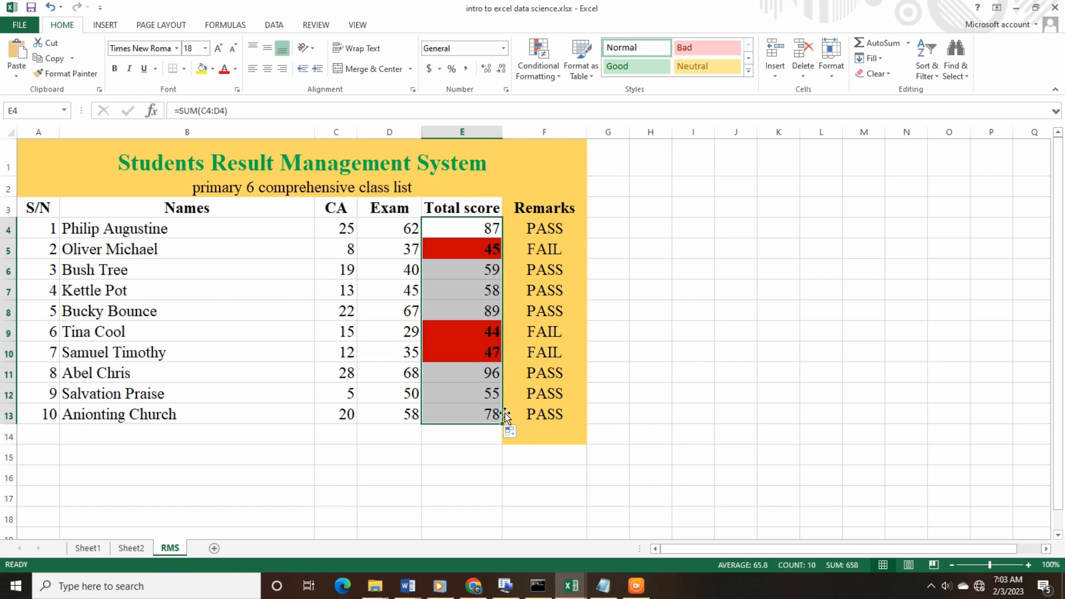
click(472, 370)
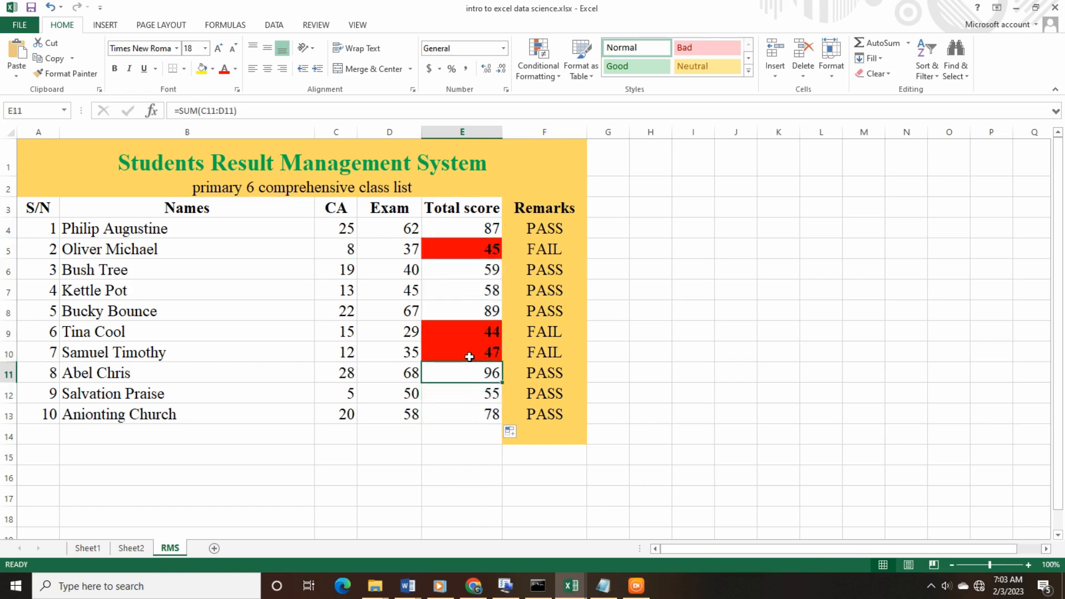
Compare the highlighted total scores in rows 10, 9 and 5 with their remarks and formulas.
click(527, 353)
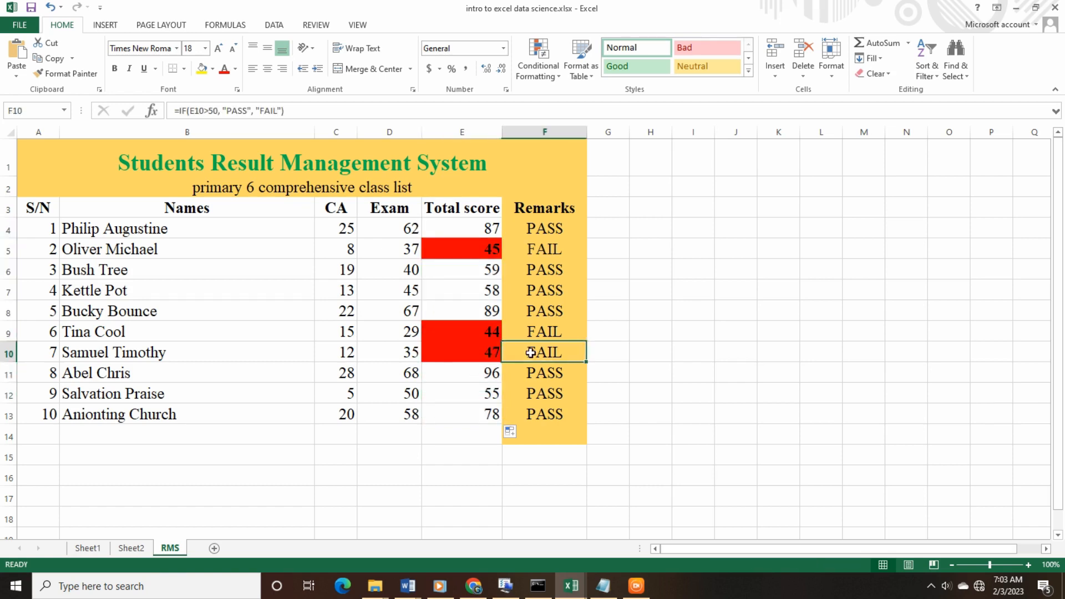
click(495, 350)
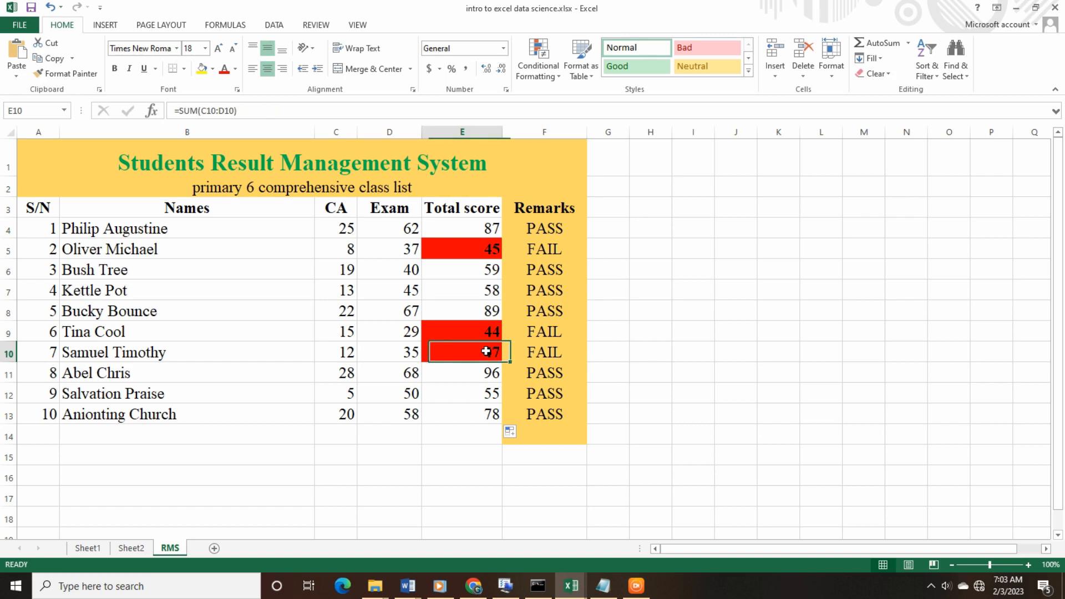
click(525, 332)
click(496, 332)
click(522, 250)
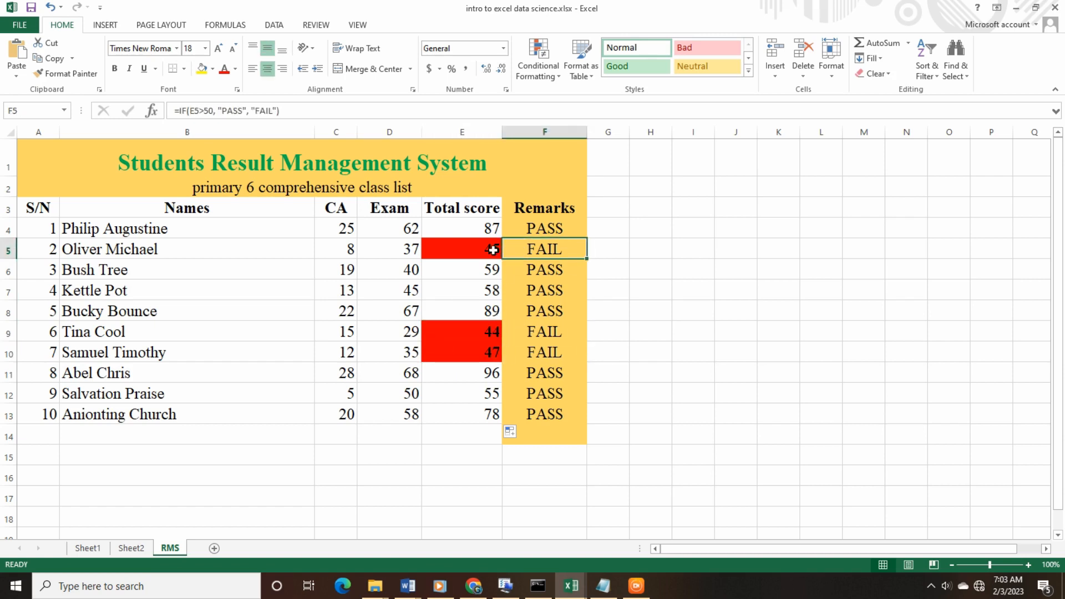
click(489, 250)
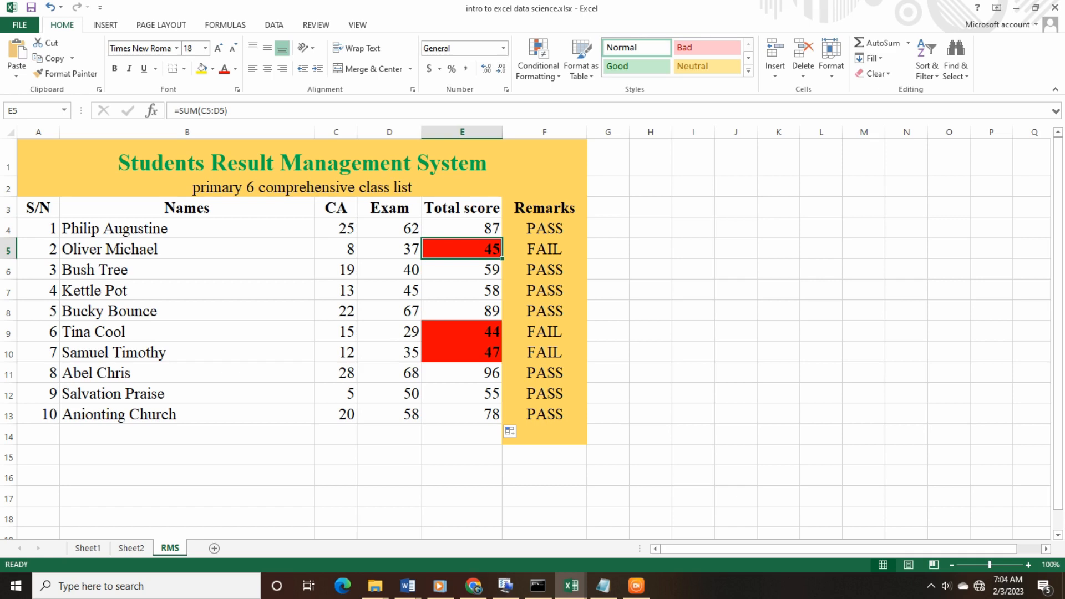
key(alt+Tab)
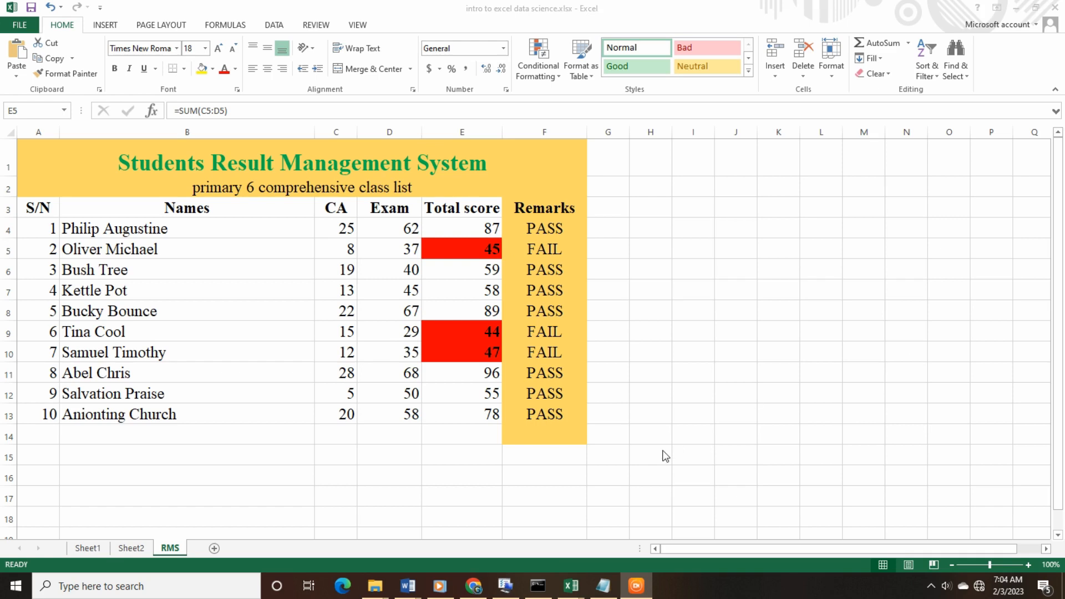
key(alt+Tab)
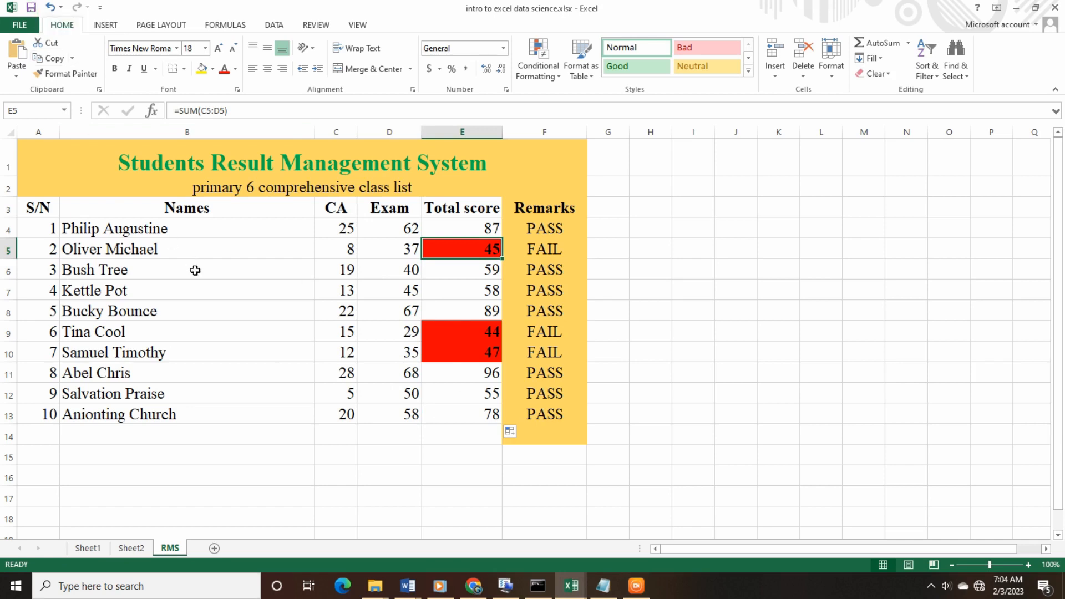
View the Save As locations for the workbook and return to the sheet without saving.
click(25, 26)
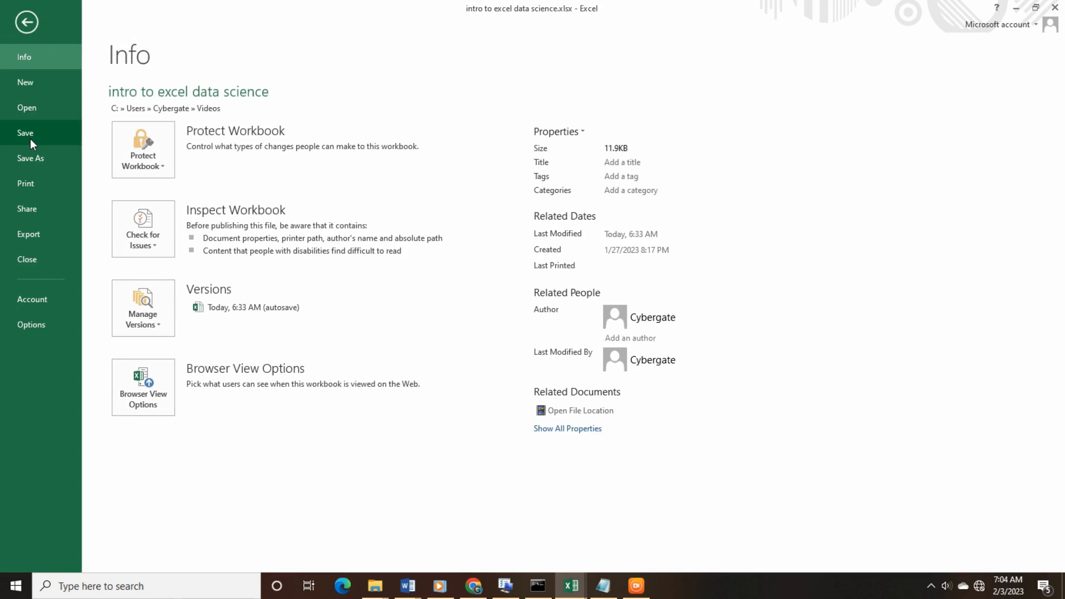
click(39, 157)
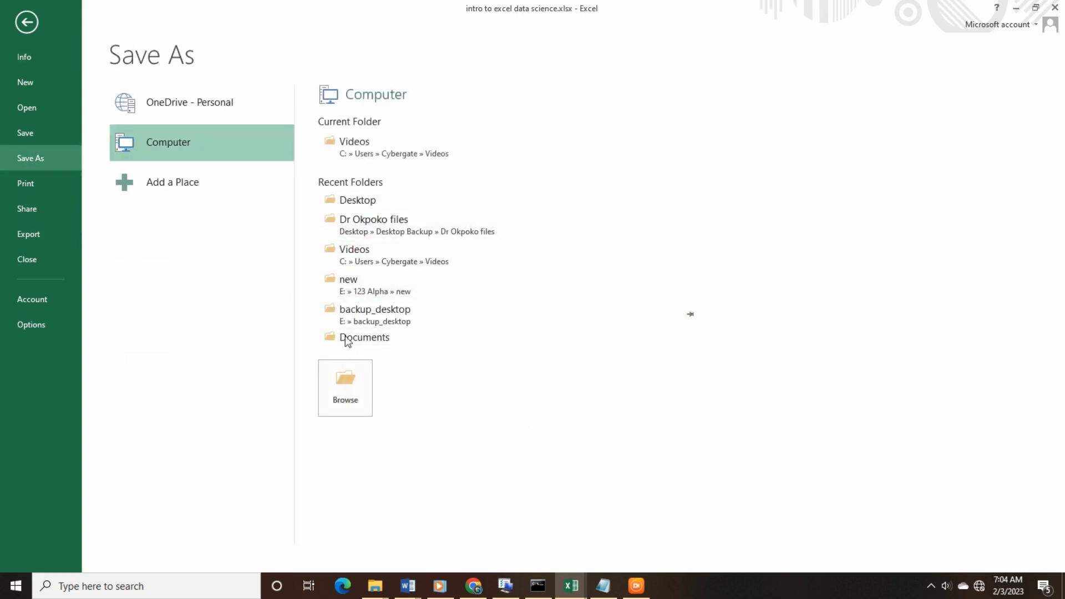
click(28, 24)
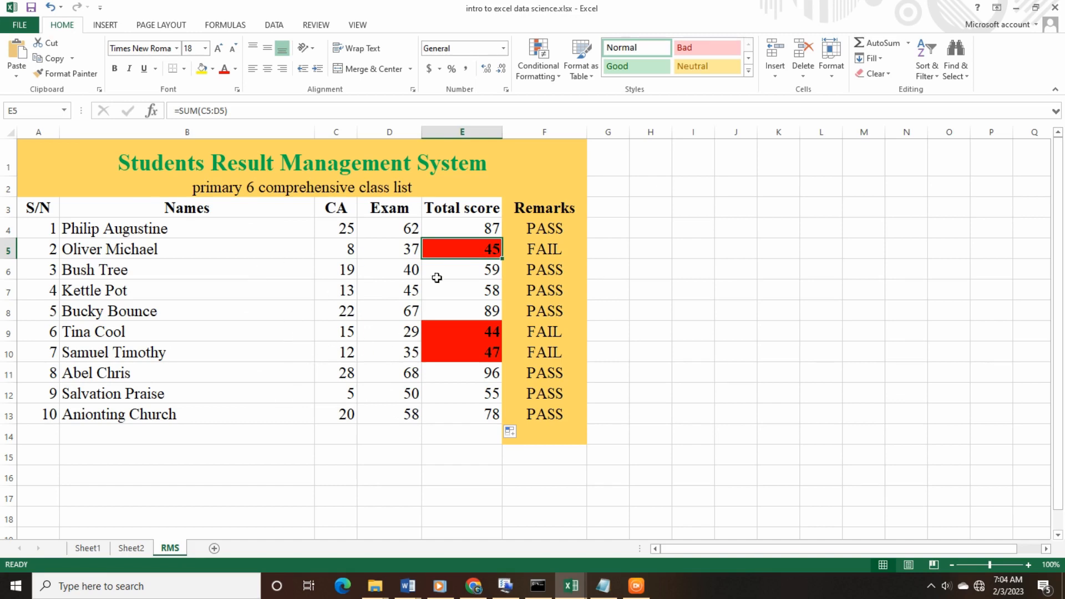
Examine the highlighted total scores in rows 9, 10 and 5 alongside the Remarks column.
click(442, 334)
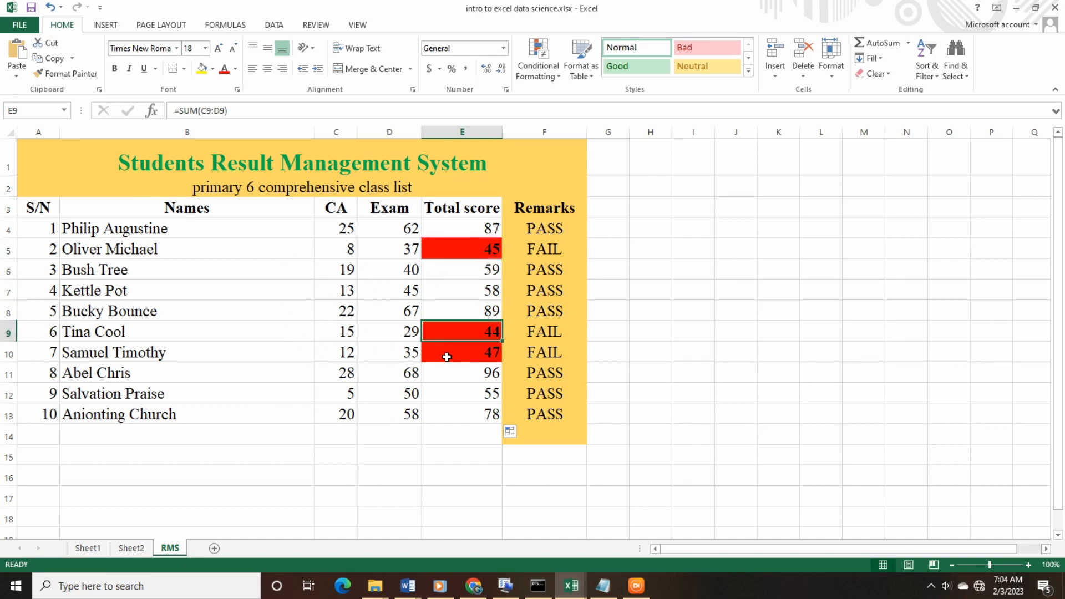
click(447, 352)
click(452, 335)
click(454, 244)
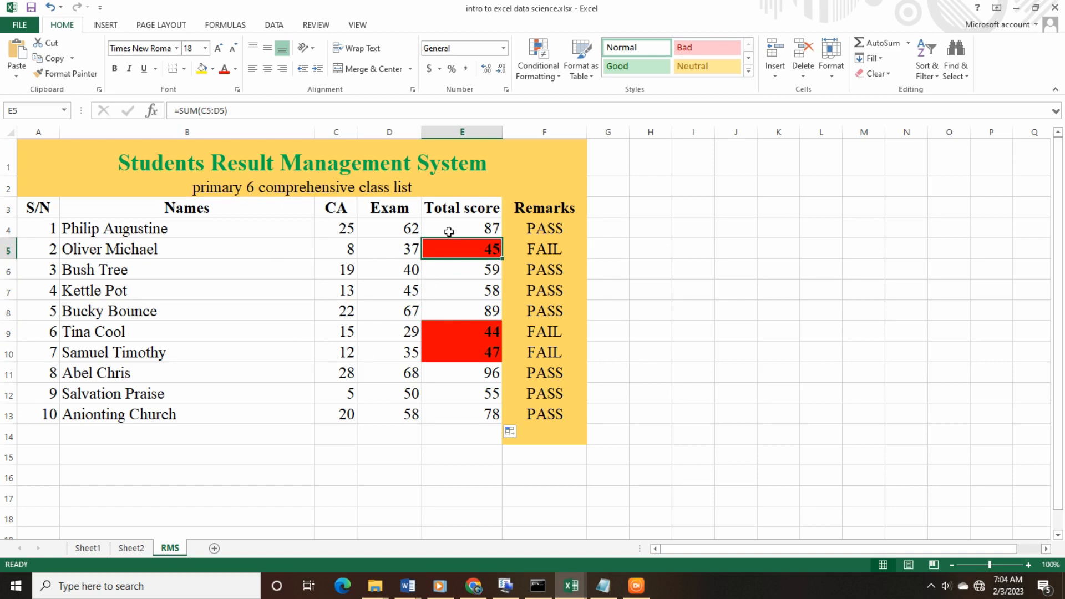
drag(528, 237, 547, 435)
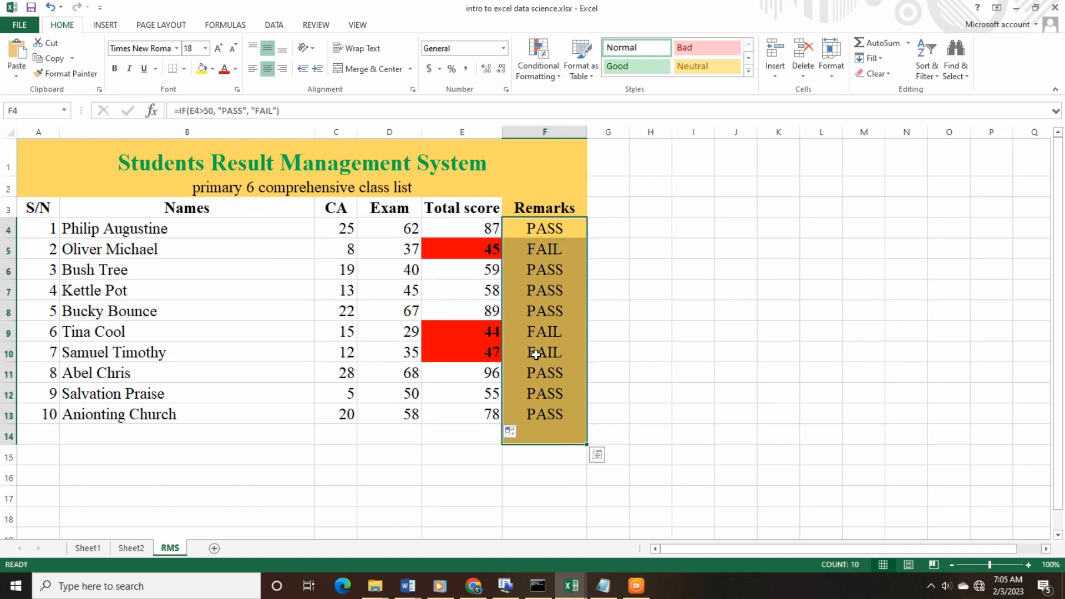
click(448, 249)
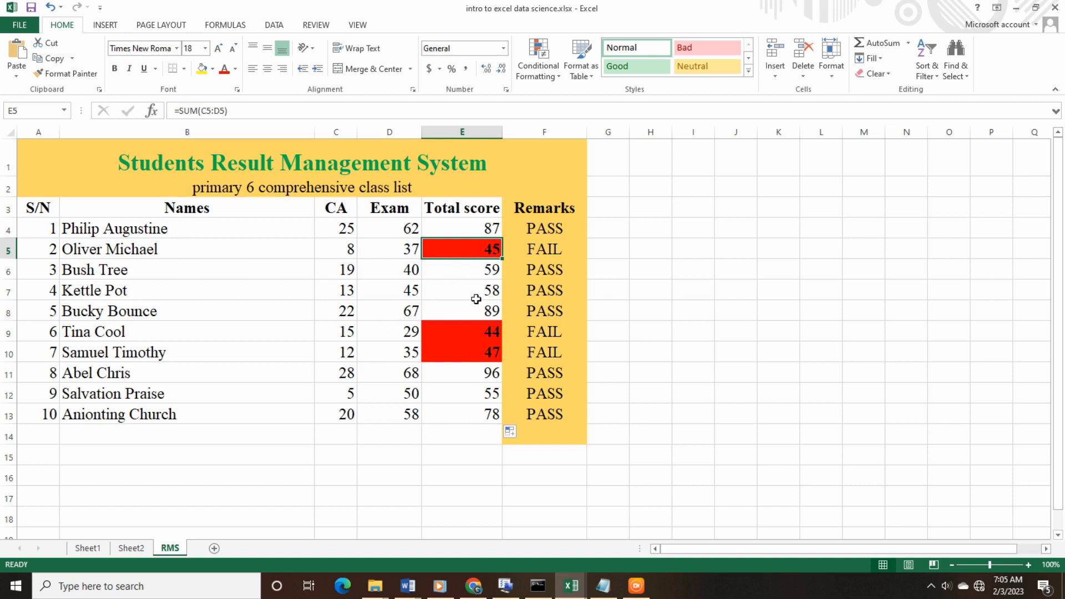
Browse the conditional formatting options for E5: data bars, color scales, top/bottom rules, highlight rules and rule clearing.
click(546, 72)
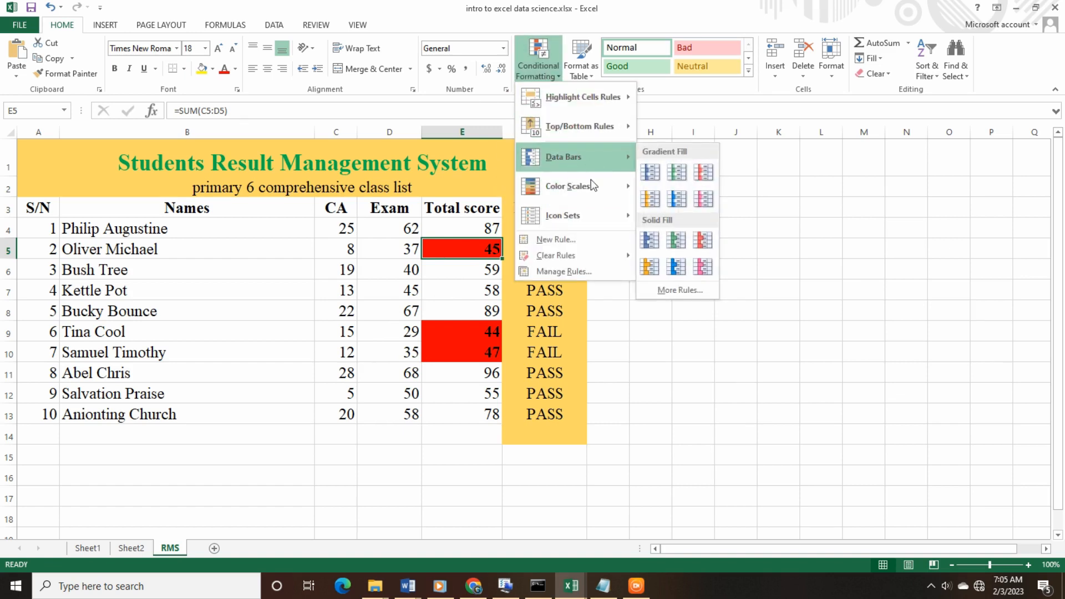
mouse_move(598, 154)
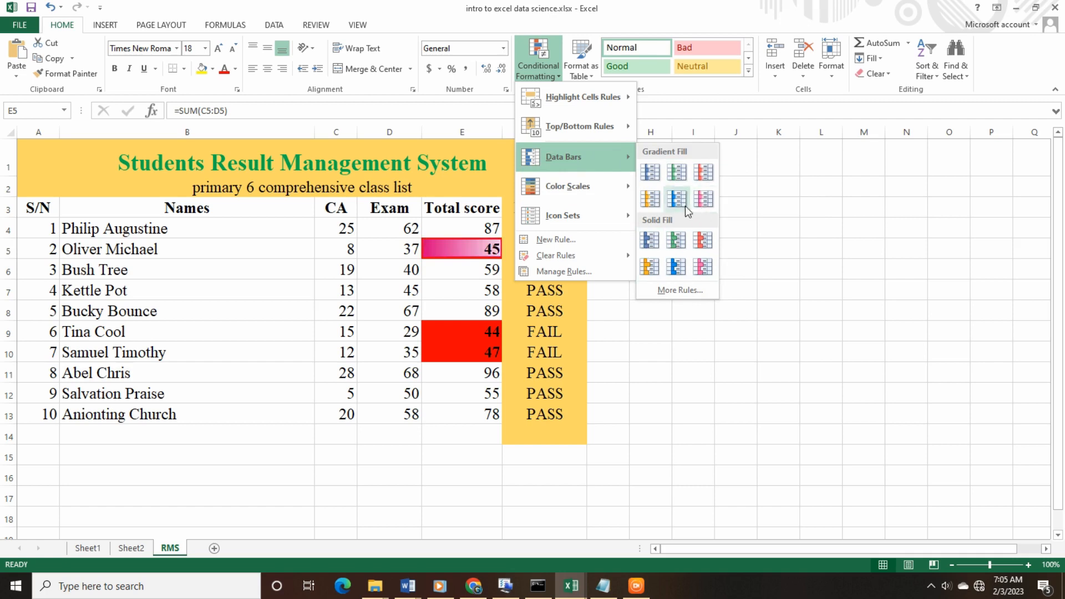
mouse_move(608, 200)
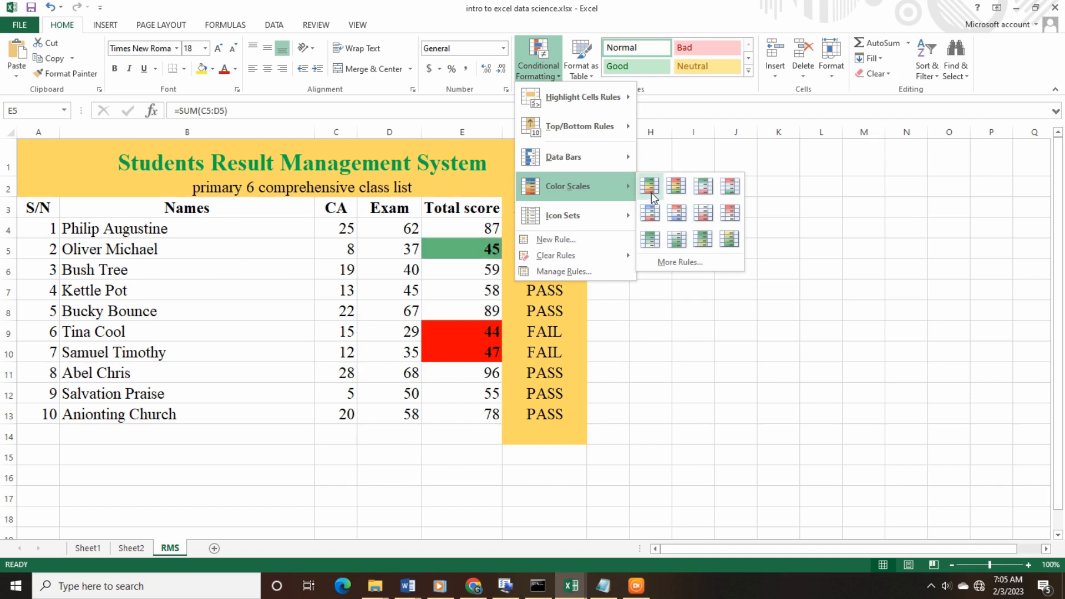
mouse_move(585, 129)
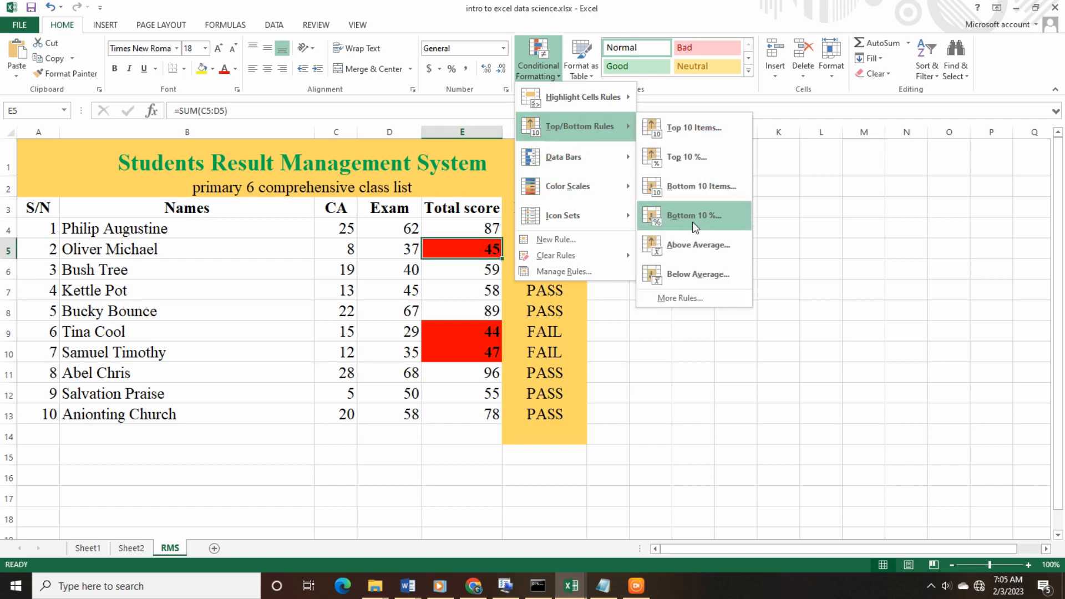
mouse_move(589, 99)
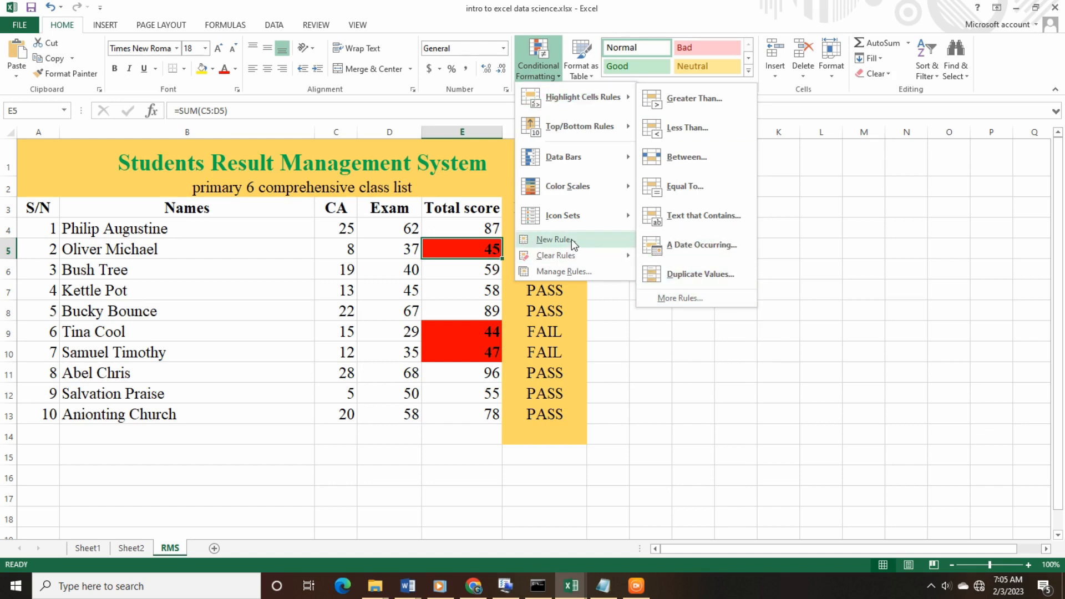
mouse_move(602, 261)
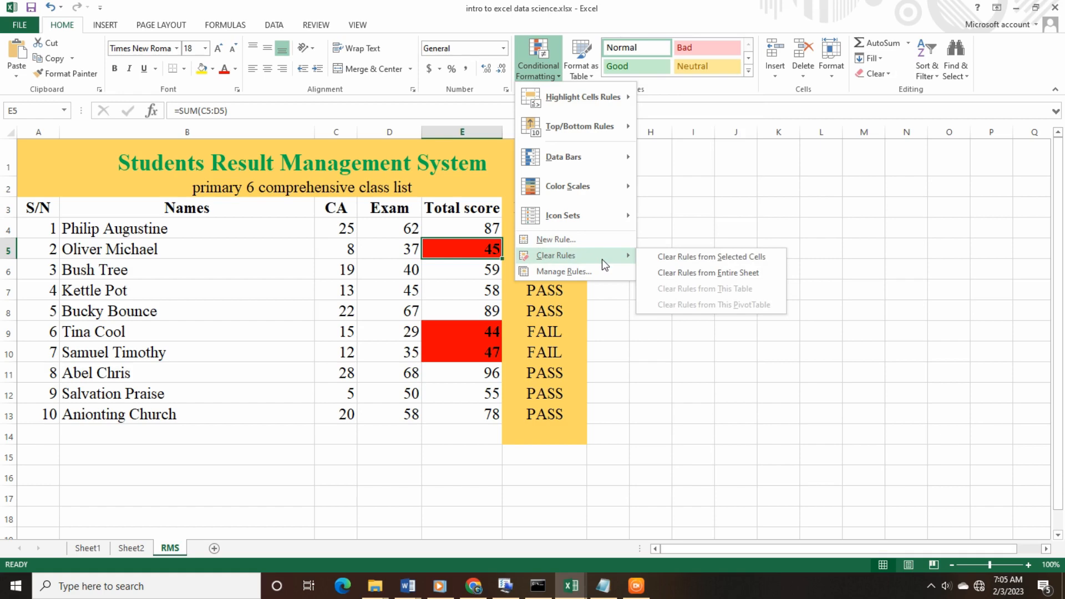
Review the current selection's rule in the Conditional Formatting Rules Manager, close it and select cell D6.
key(Escape)
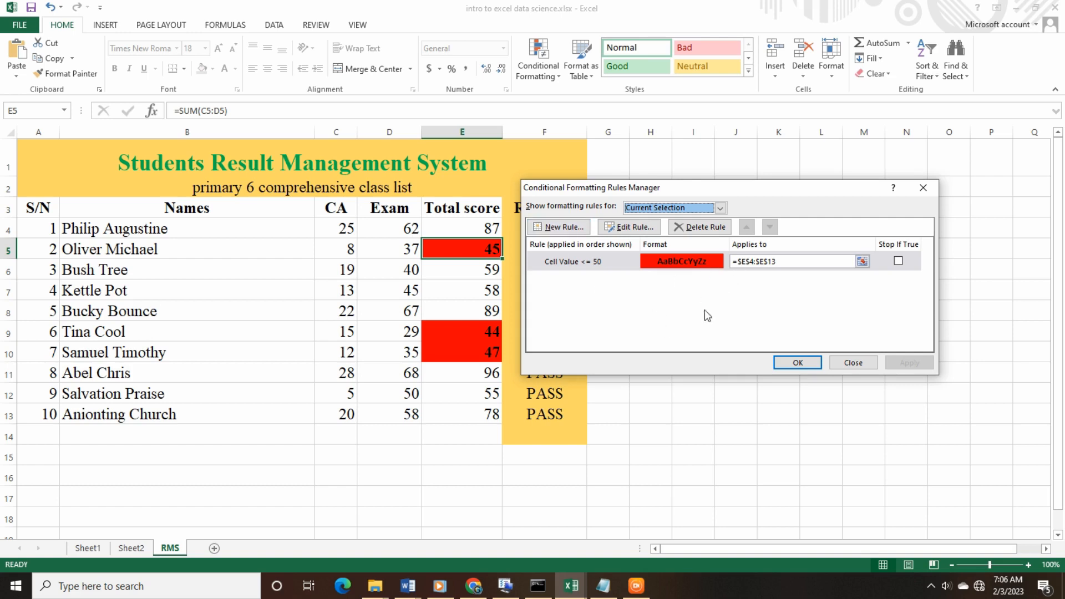
click(851, 363)
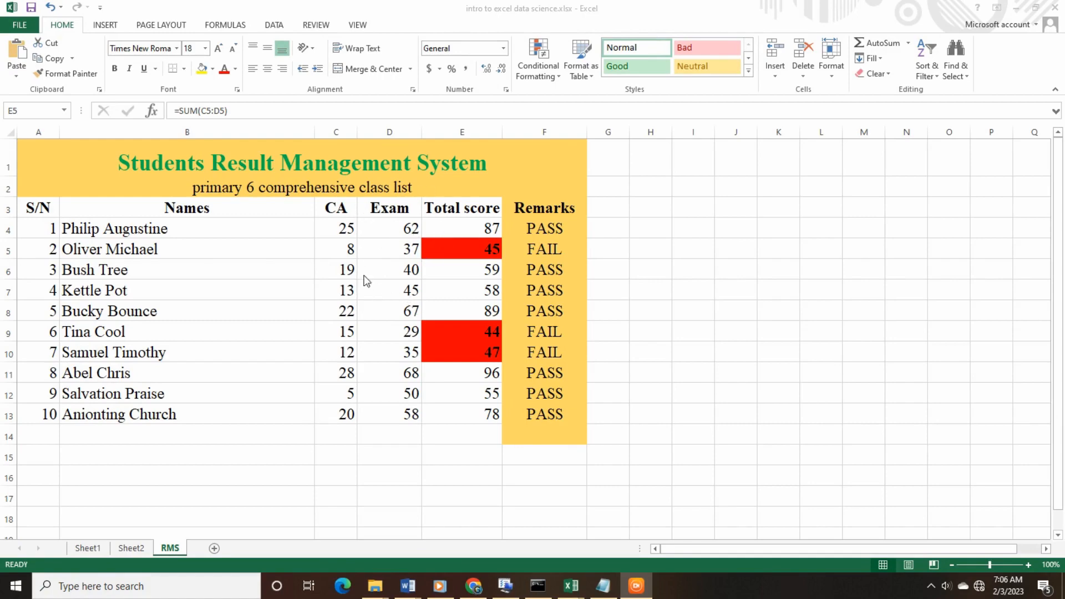
click(386, 271)
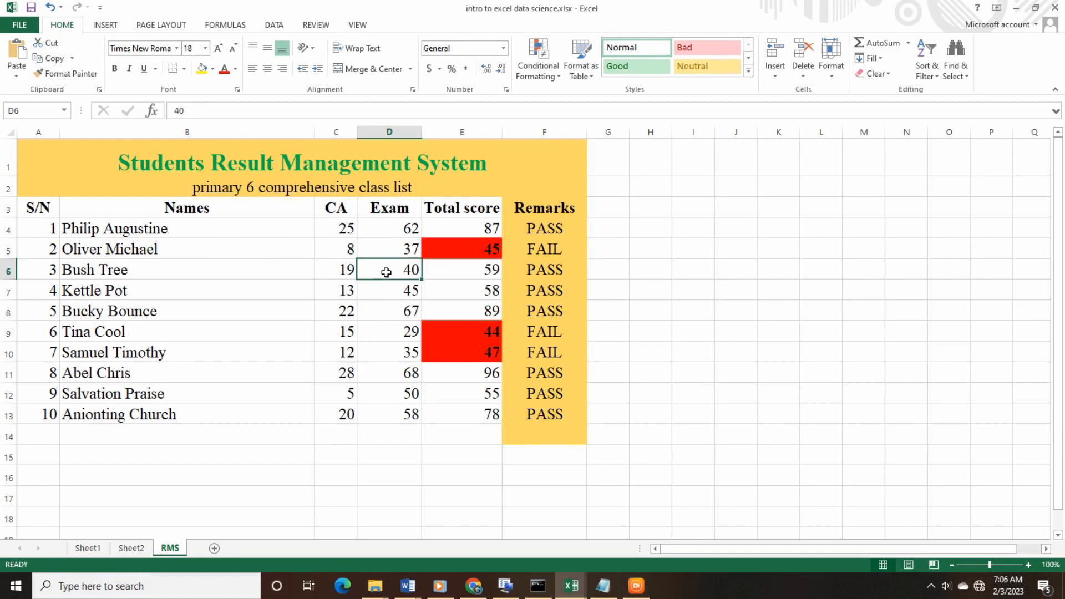
Switch to the Notepad lesson notes, highlight the "Average Score" feature and return to the Excel workbook.
click(151, 273)
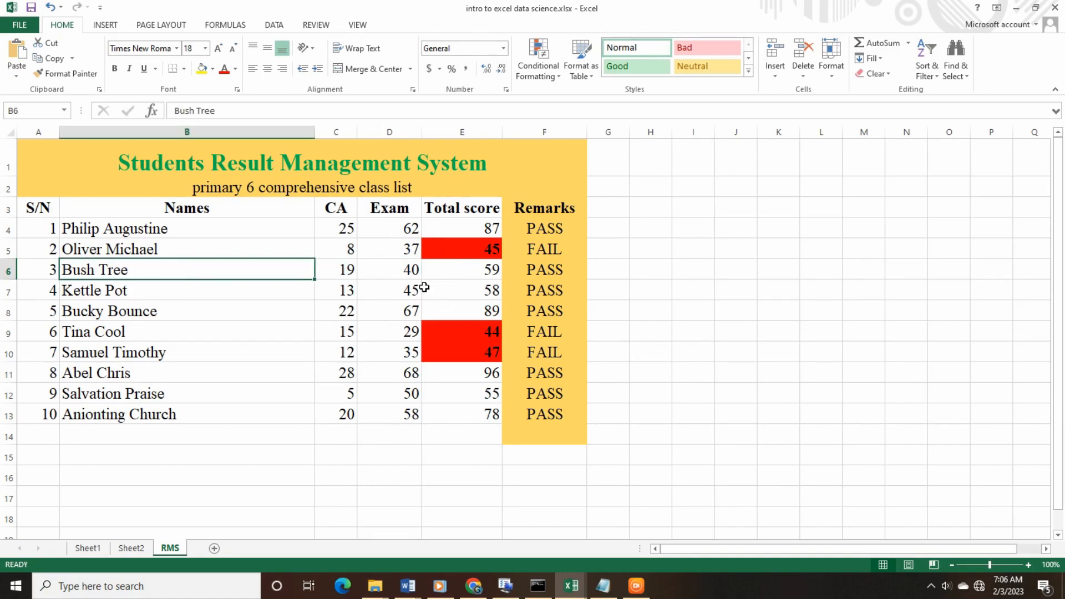
click(599, 589)
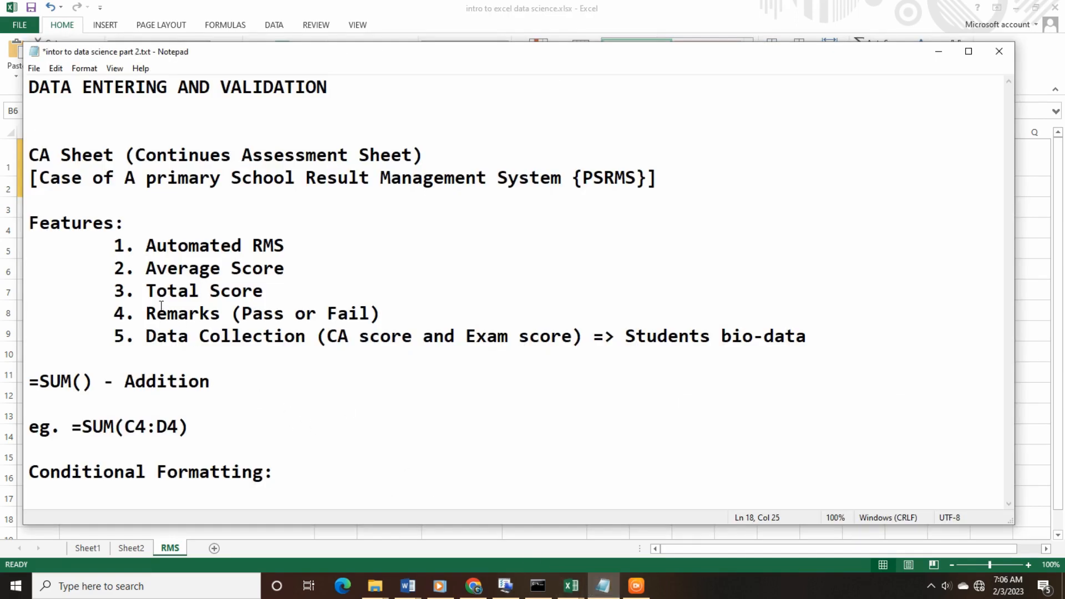
drag(146, 269, 284, 274)
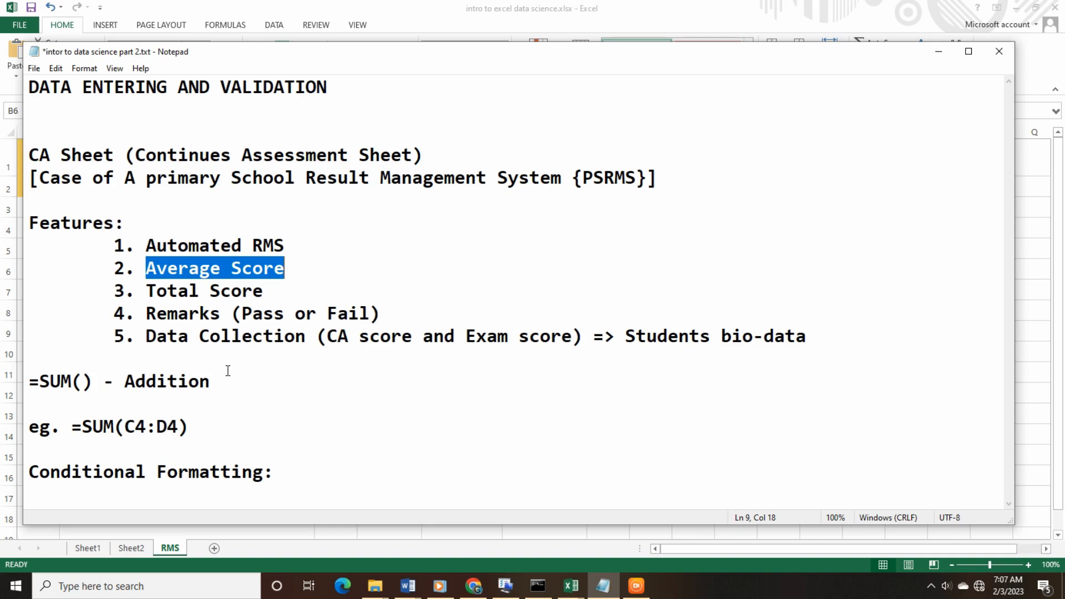
click(154, 281)
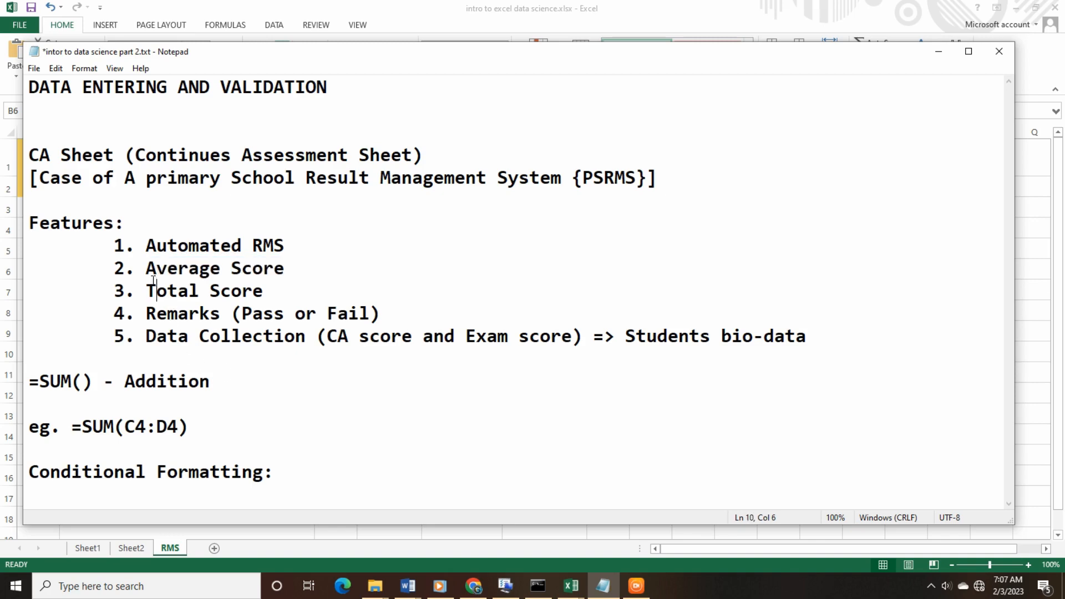
drag(147, 270, 284, 269)
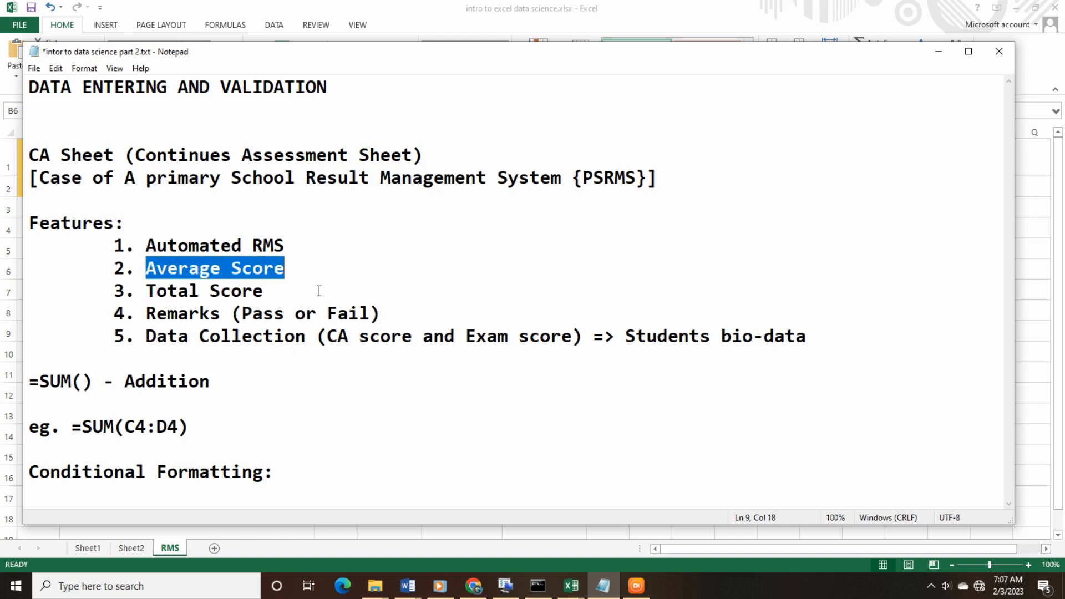
click(503, 16)
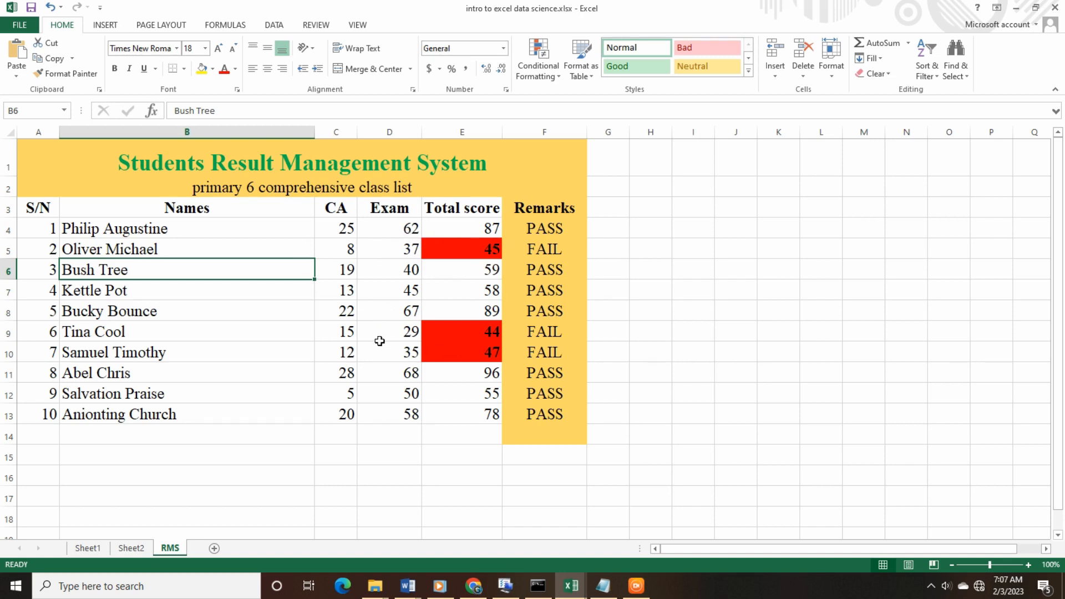
Examine the first student's CA and Exam scores and look down the empty column G beside Remarks.
click(347, 227)
click(386, 228)
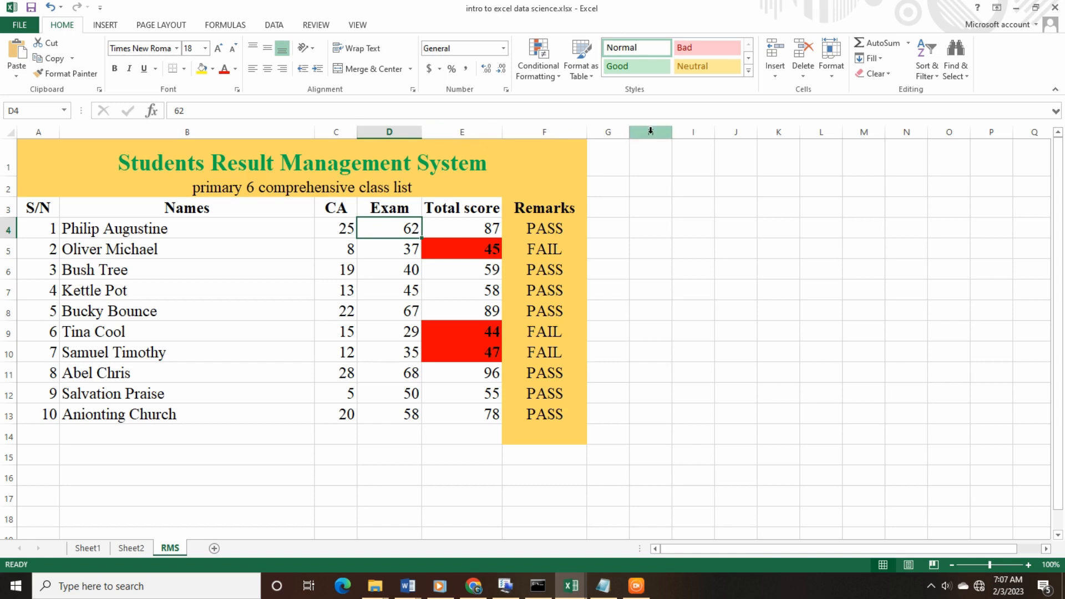
click(597, 132)
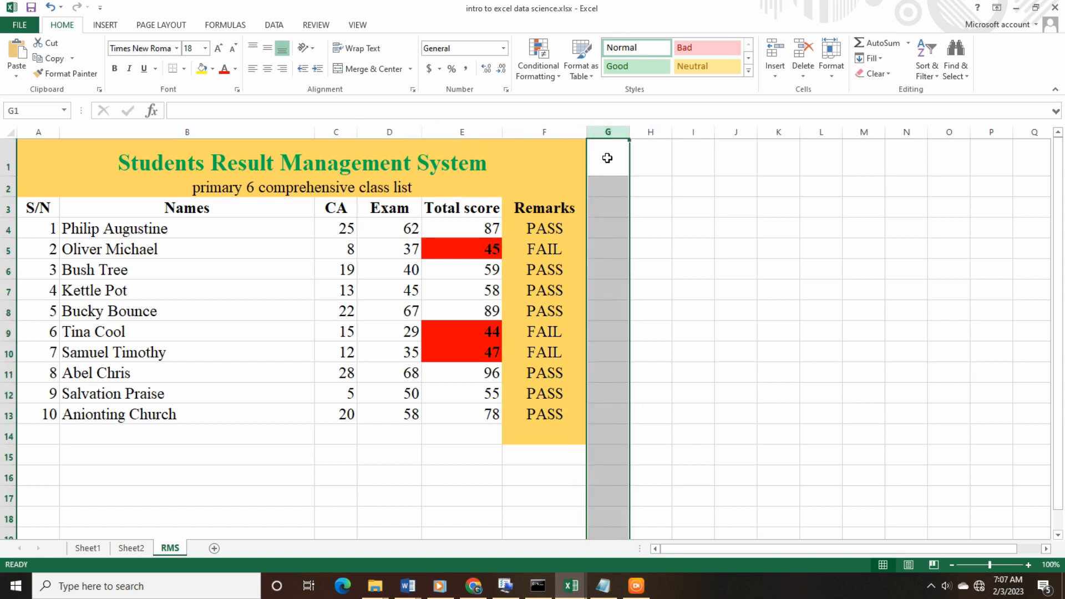
scroll(599, 312, down, 12)
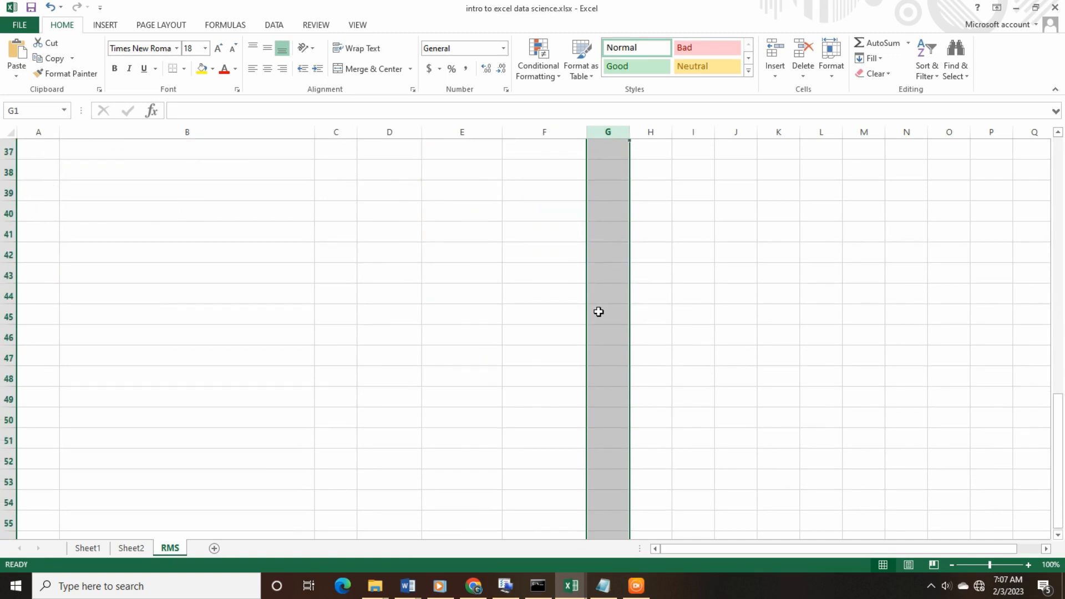
scroll(599, 312, down, 19)
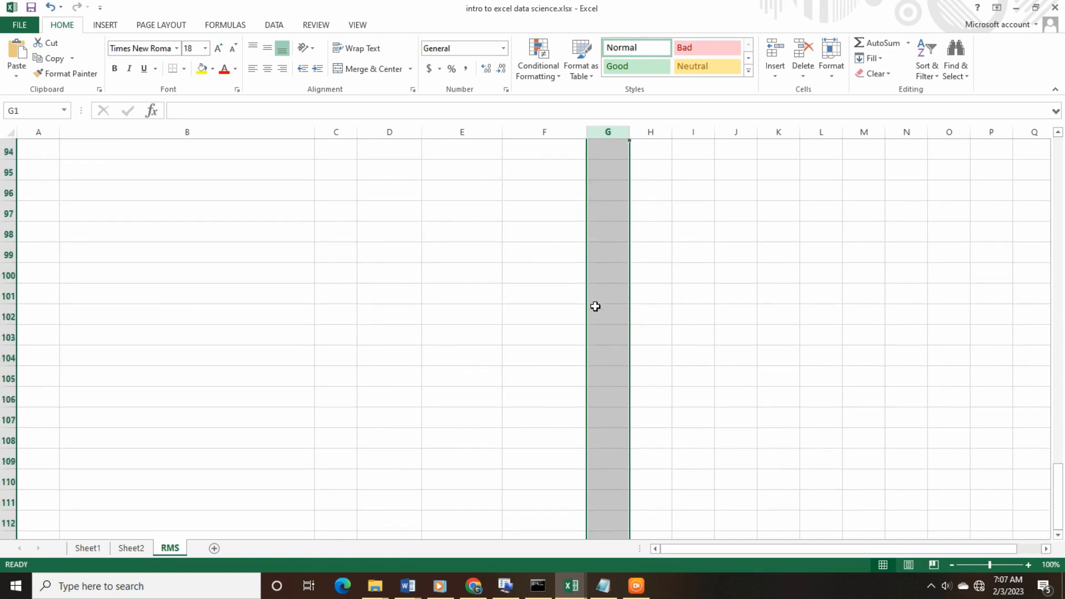
scroll(596, 306, down, 19)
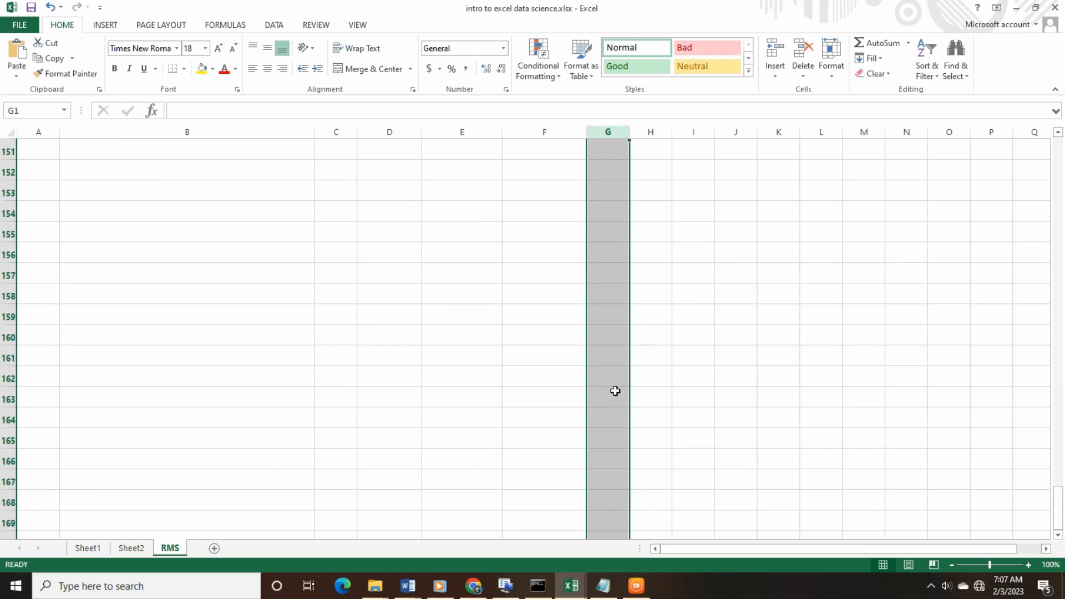
scroll(615, 391, up, 20)
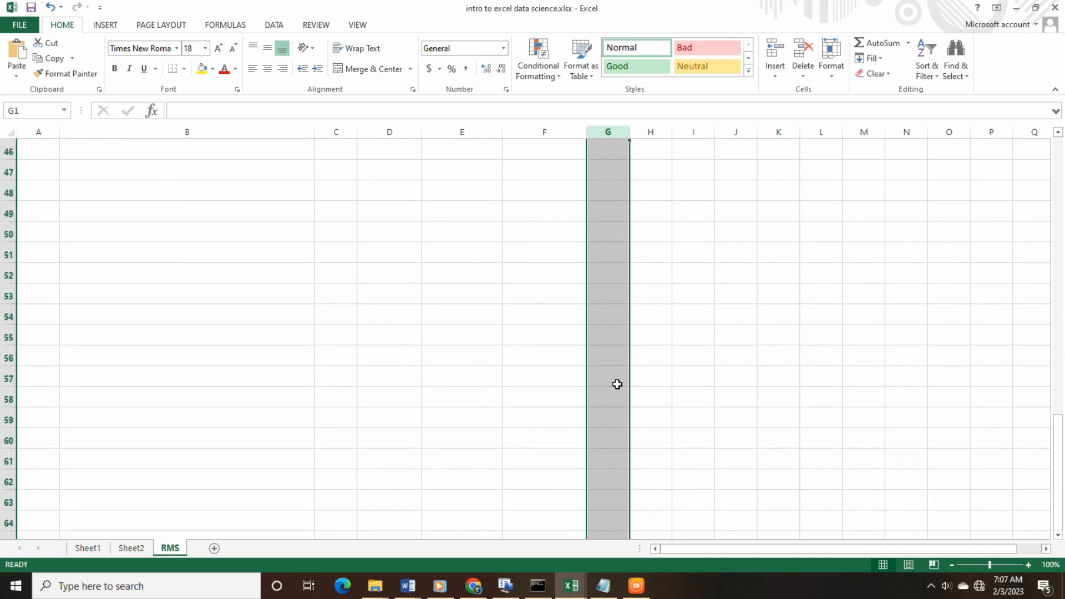
scroll(617, 384, up, 15)
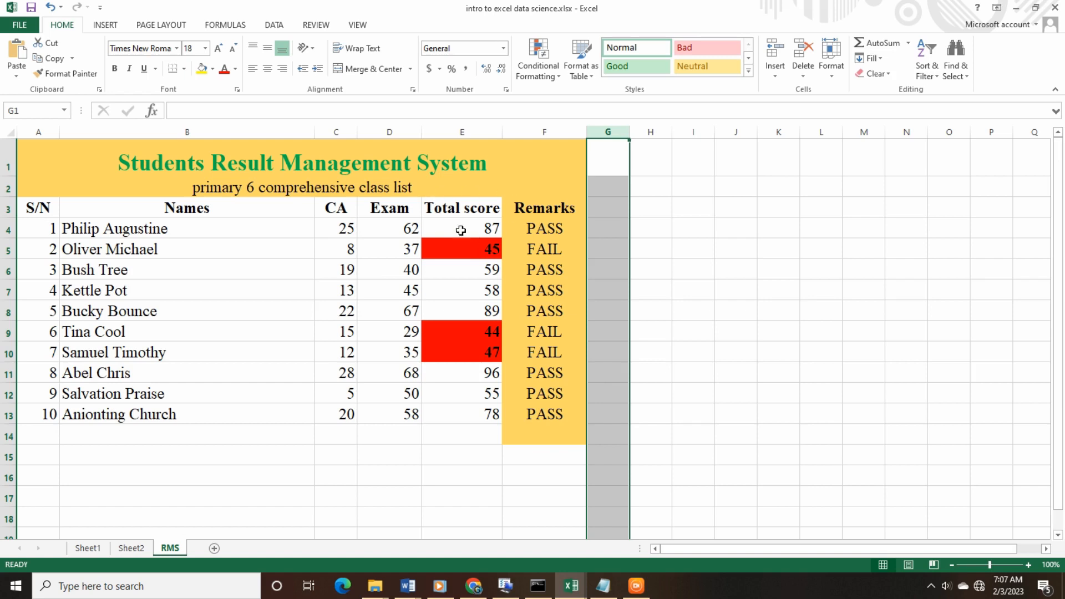
Try inserting a sheet column before the Exam column and undo the insertion.
click(400, 128)
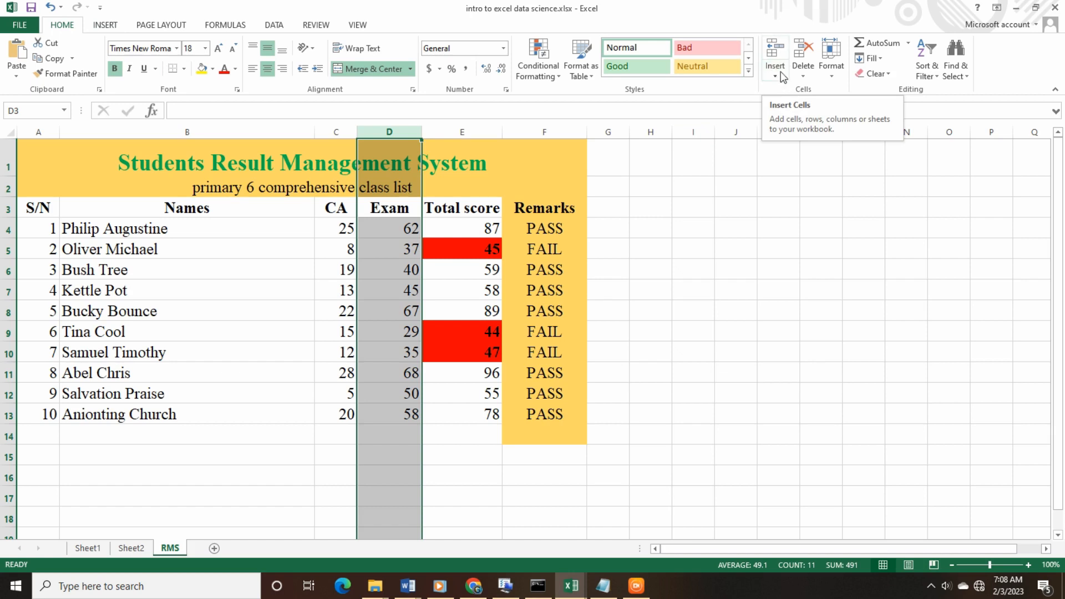
click(809, 75)
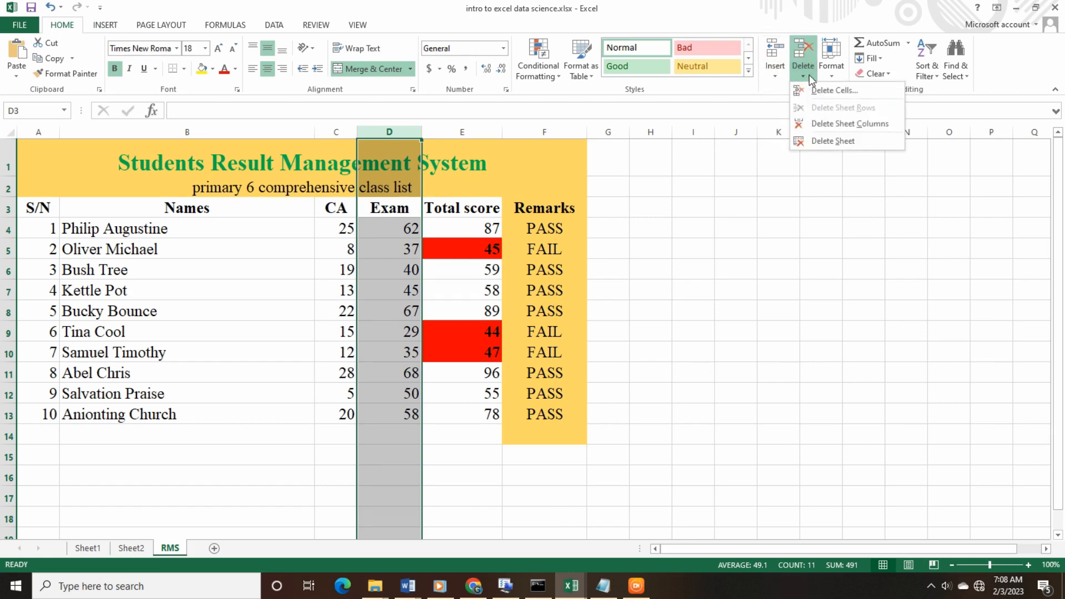
click(831, 71)
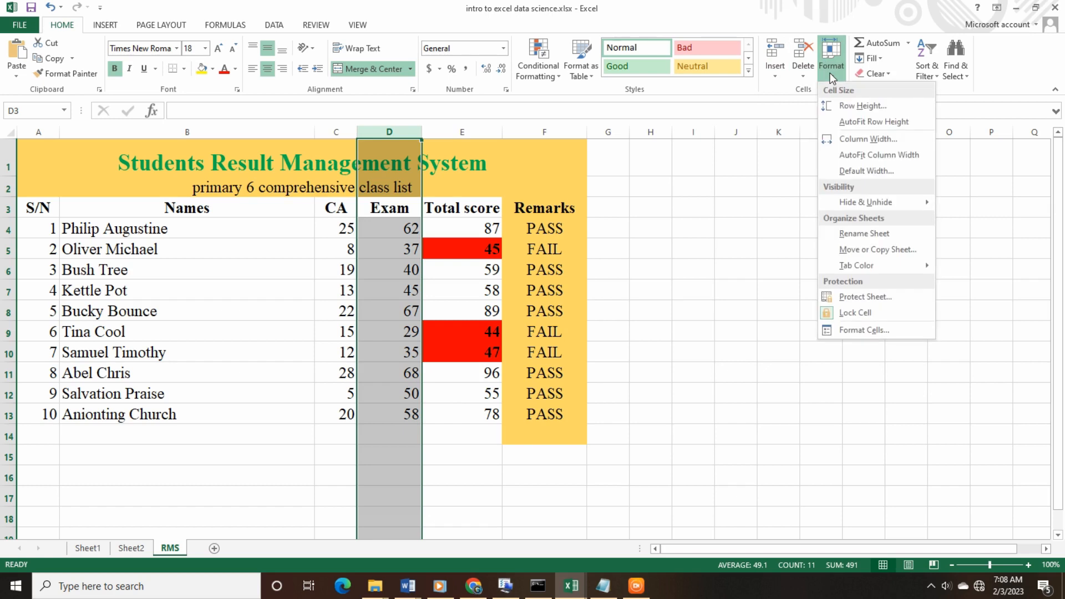
click(775, 71)
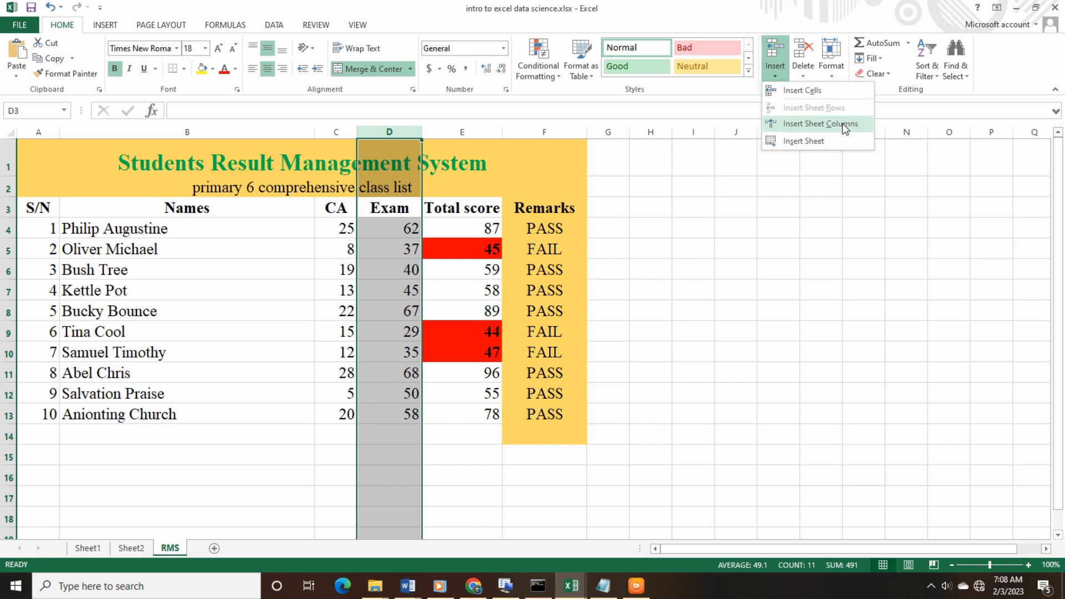
click(843, 124)
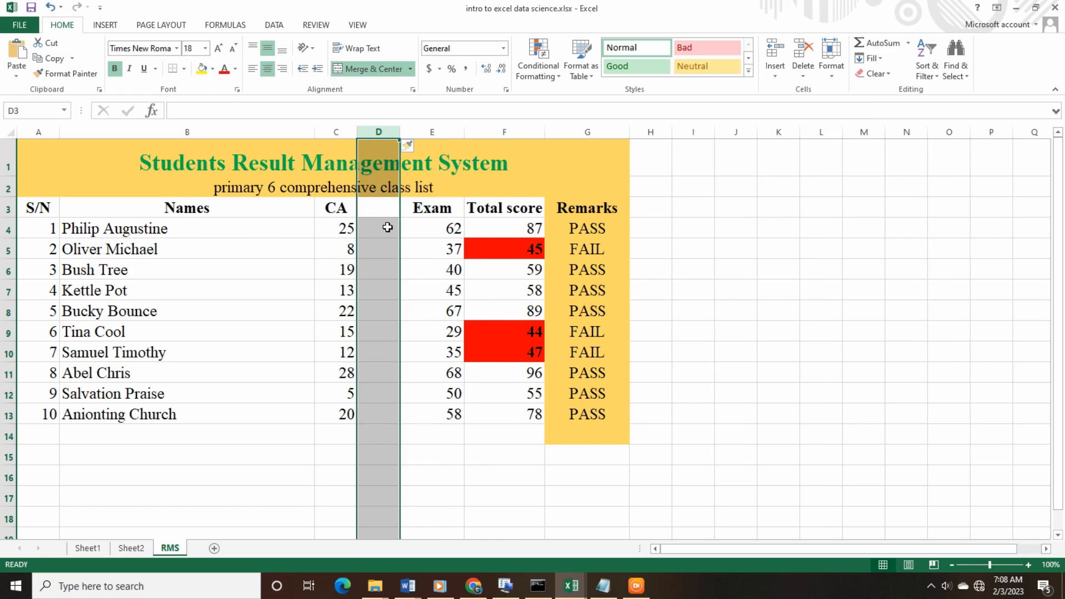
key(ctrl+z)
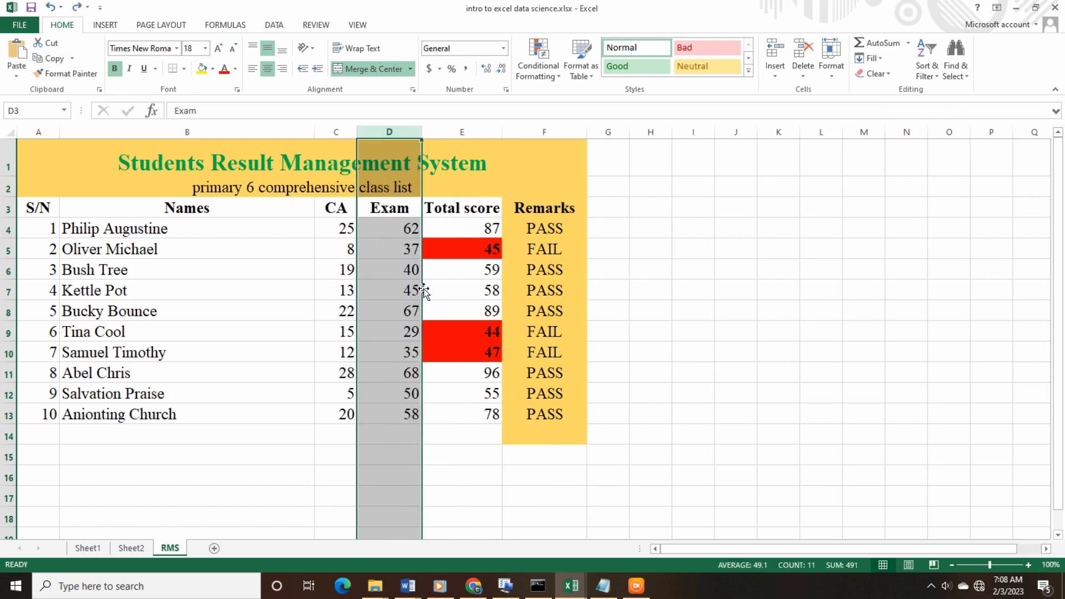
Insert a new sheet column between the Exam and Total score columns.
click(459, 132)
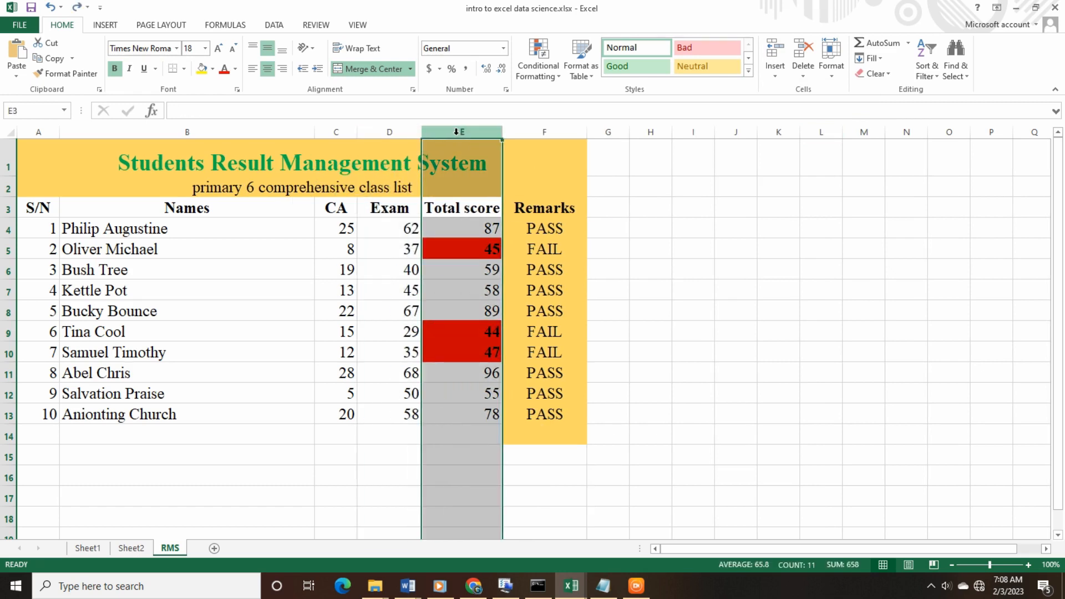
click(776, 76)
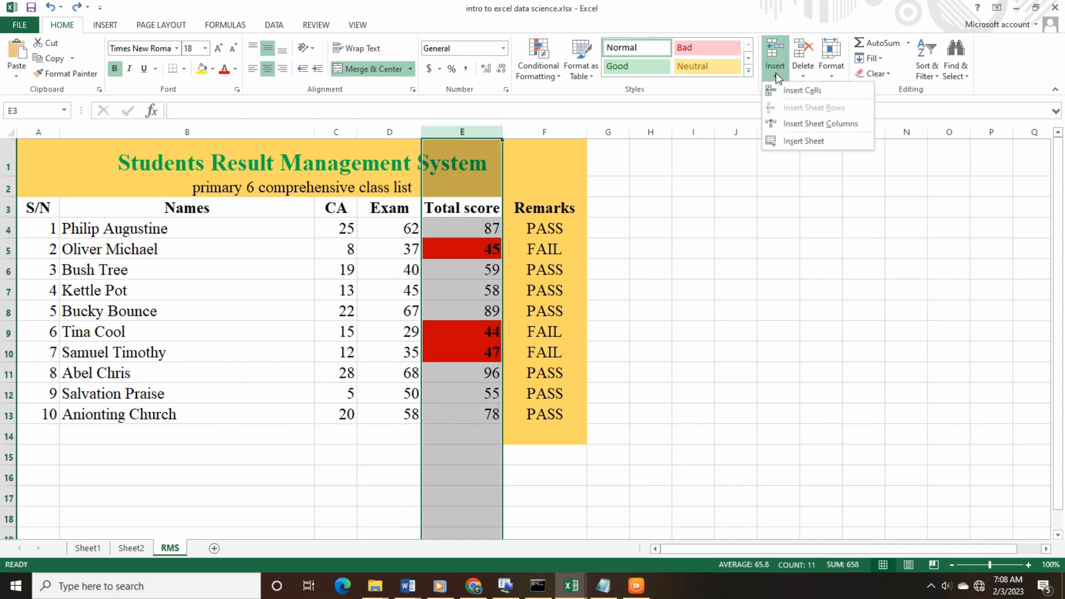
click(803, 119)
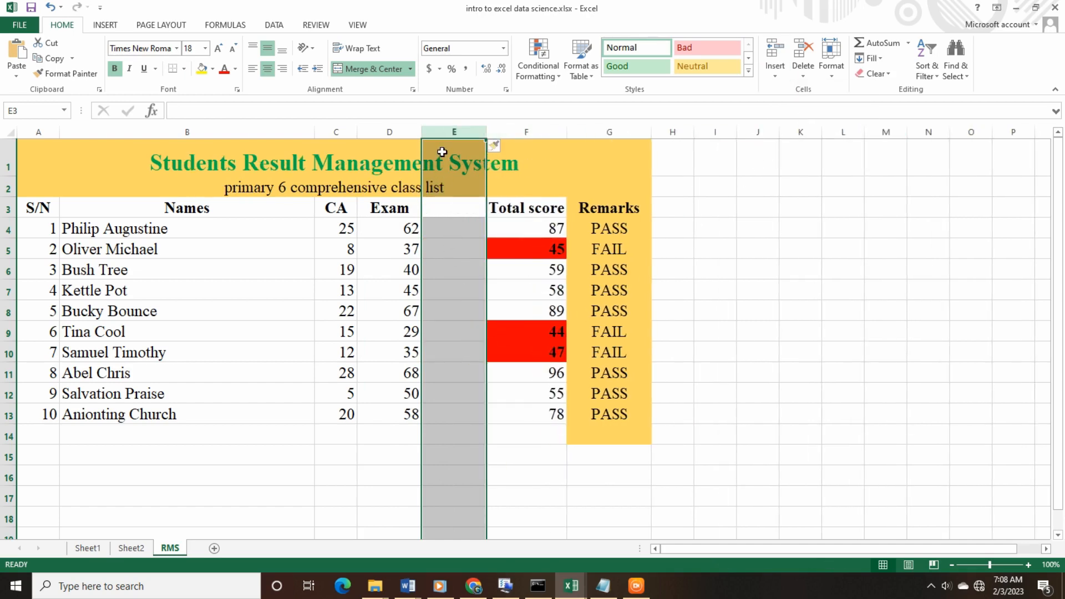
Enter the header "Average Score" in E3 and widen column E to fit the full heading.
click(456, 245)
click(452, 211)
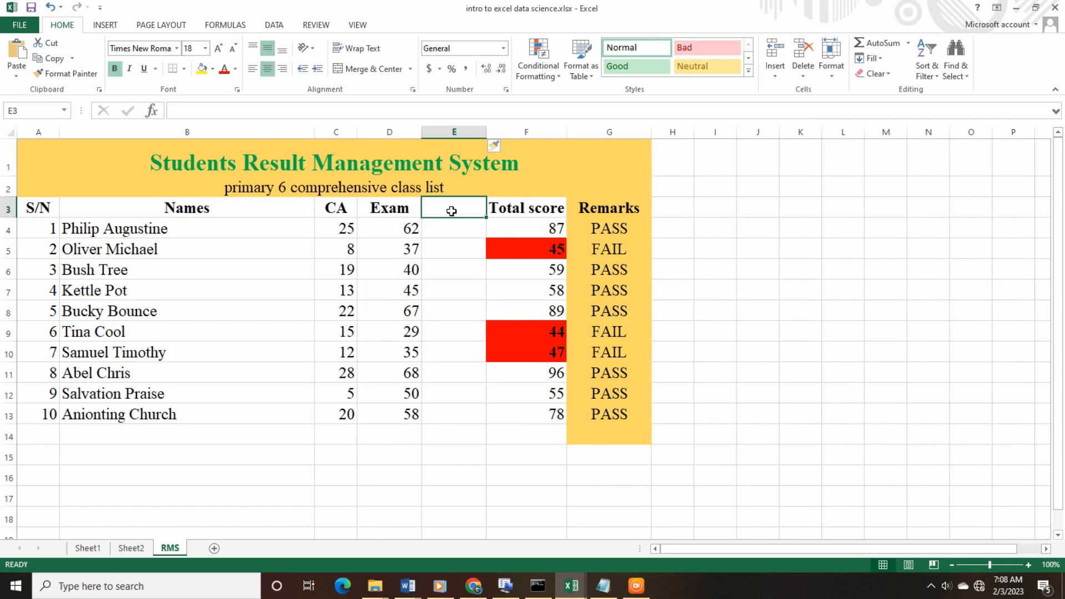
text(Average)
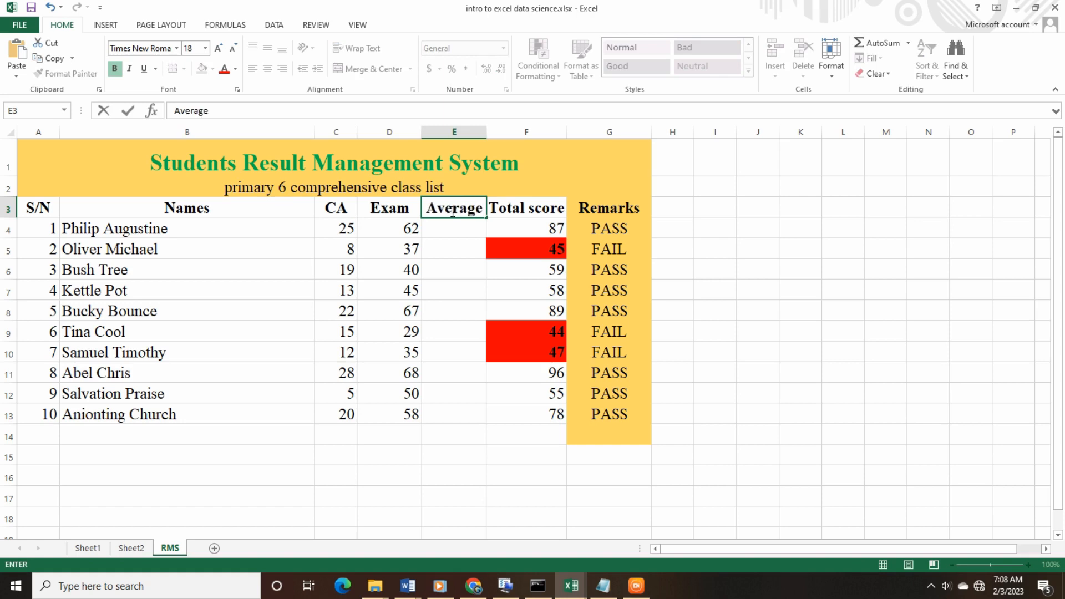
text( Score)
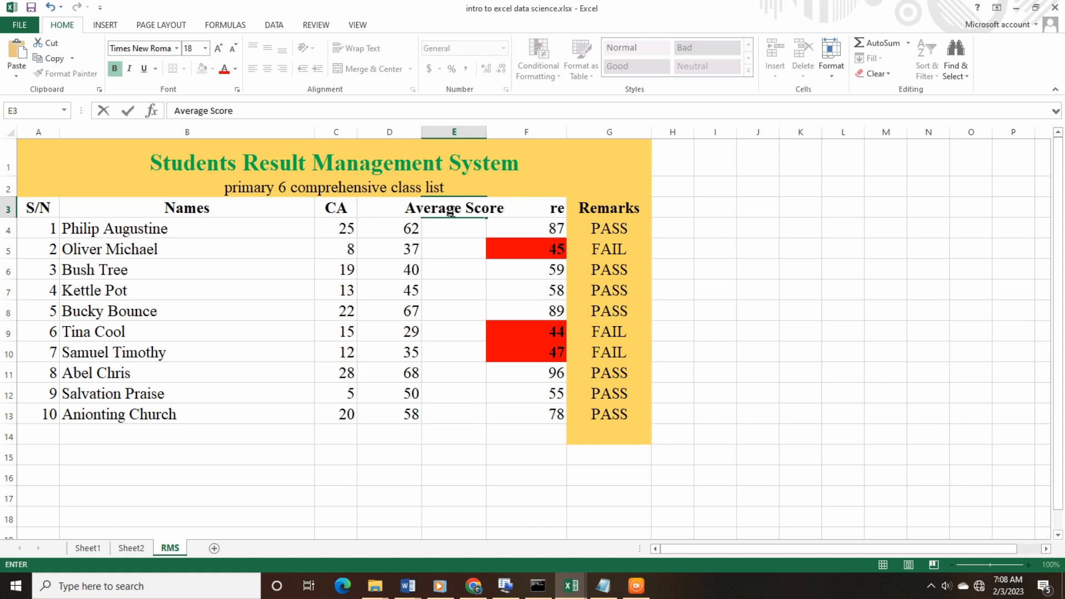
key(Return)
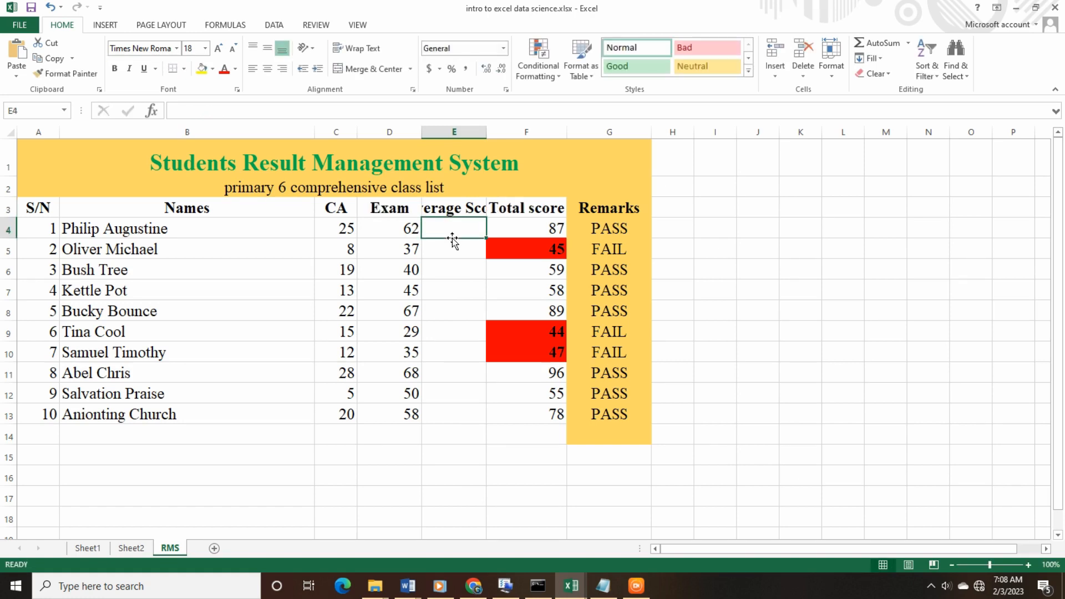
click(461, 209)
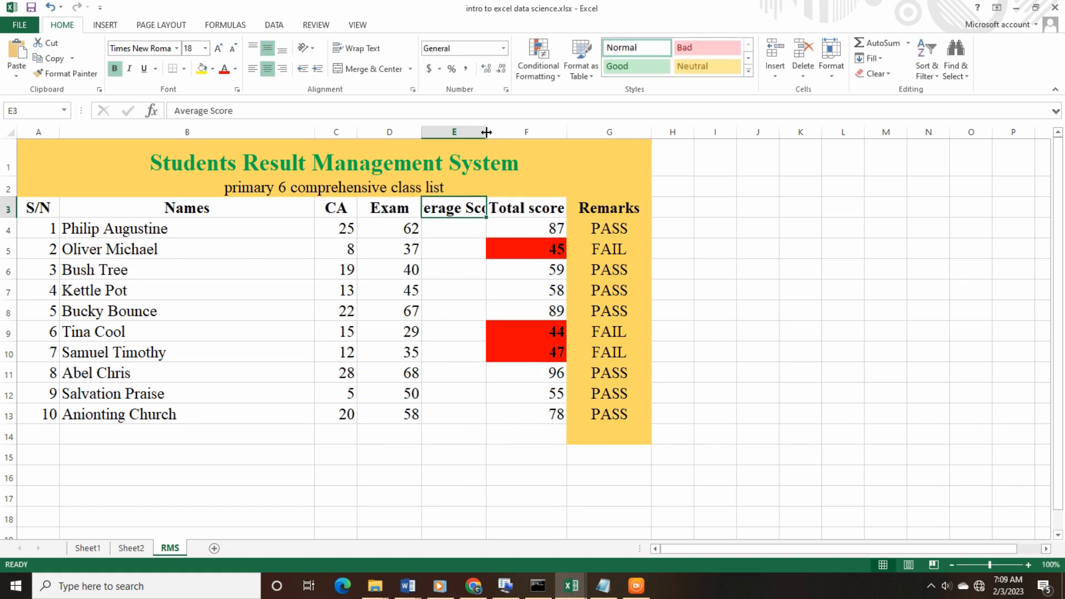
drag(487, 132, 531, 132)
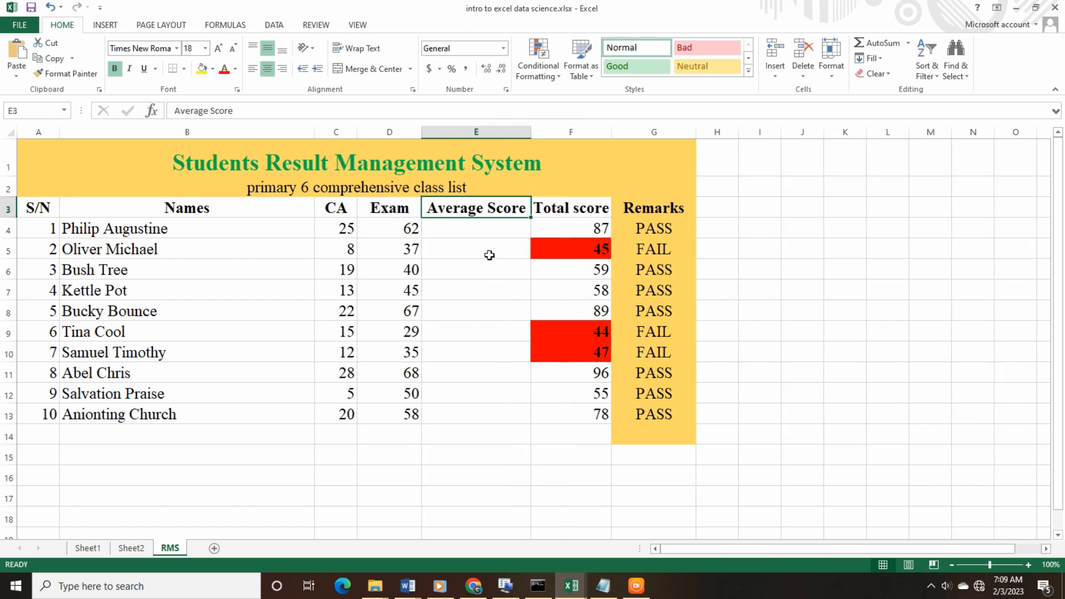
click(480, 231)
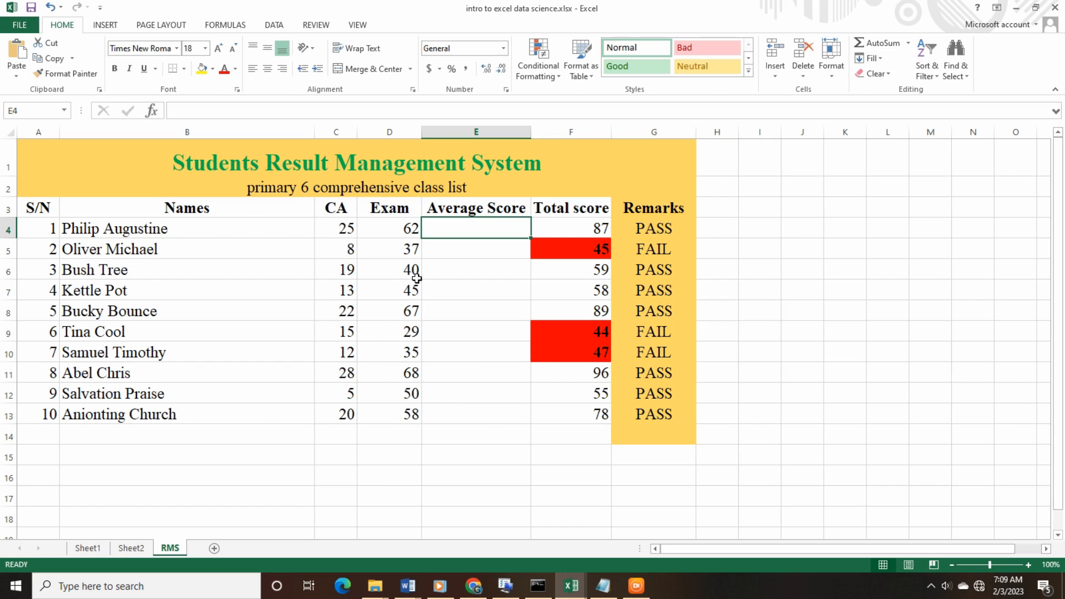
key(alt+Tab)
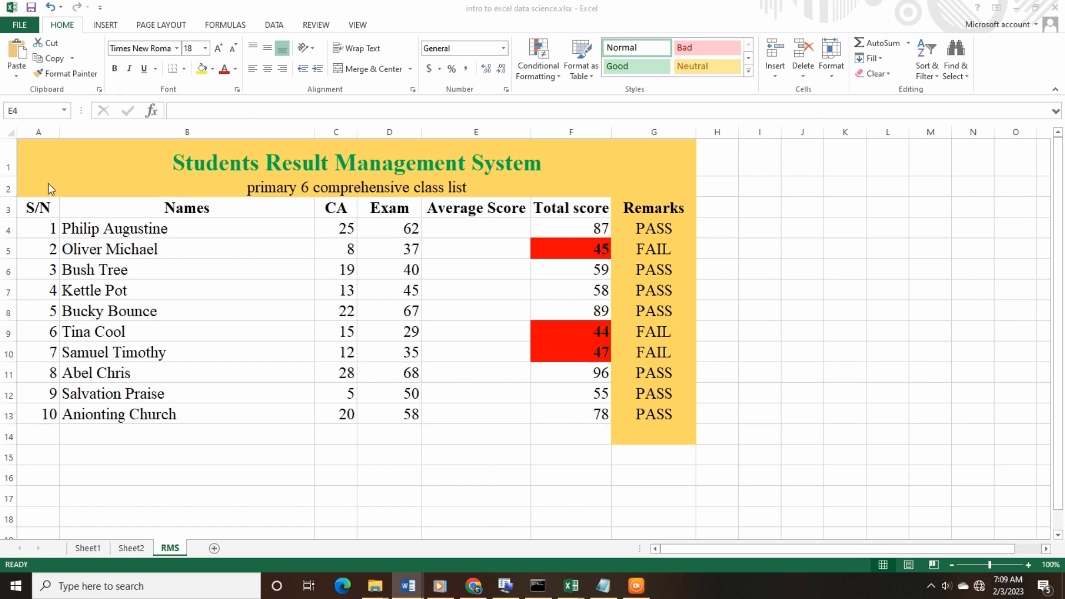
key(alt+Tab)
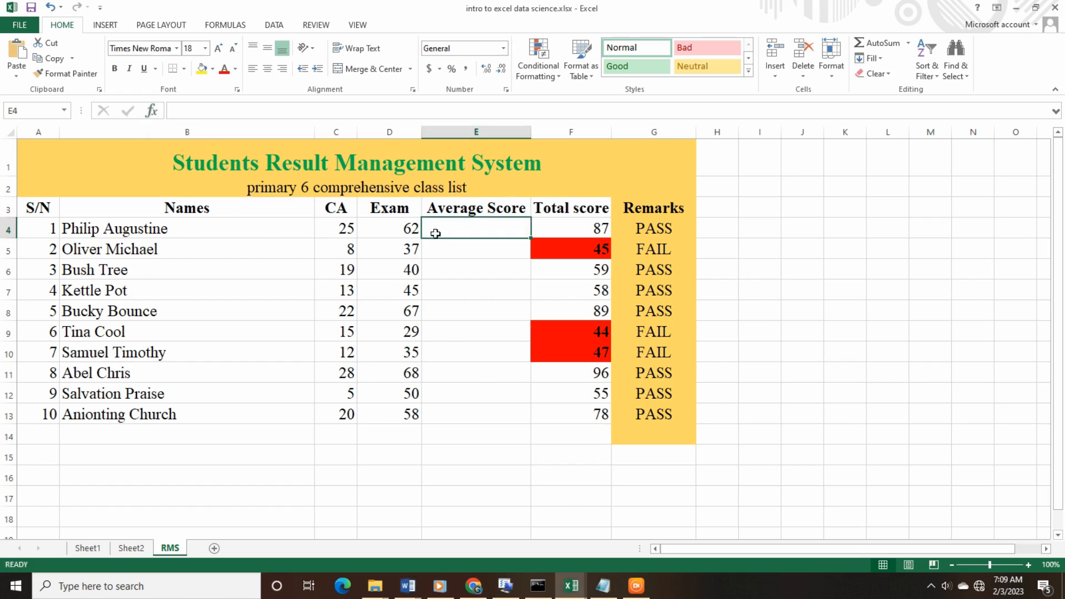
click(152, 113)
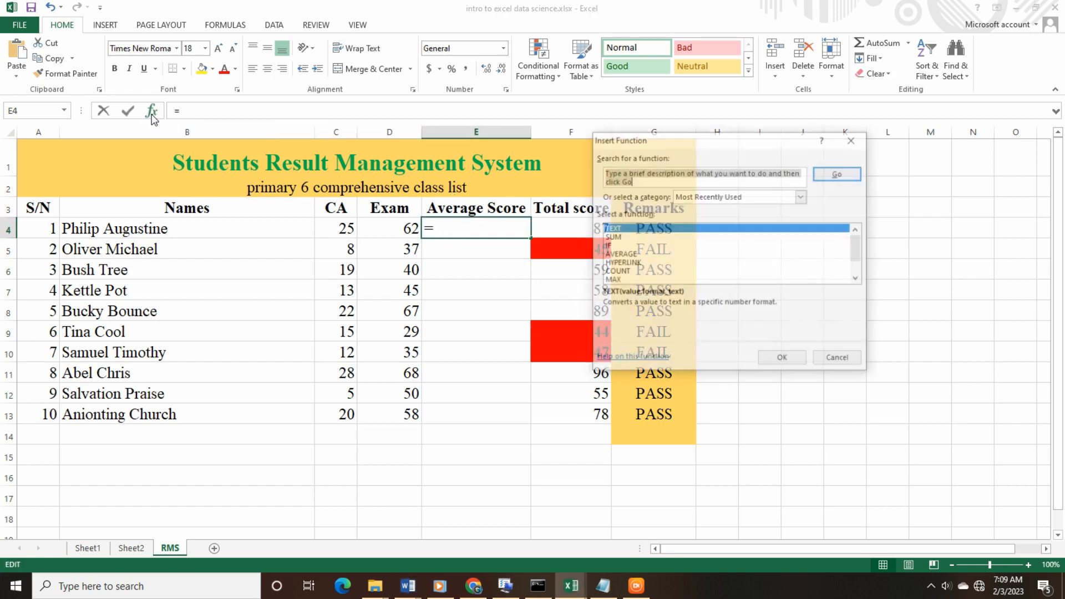
click(626, 255)
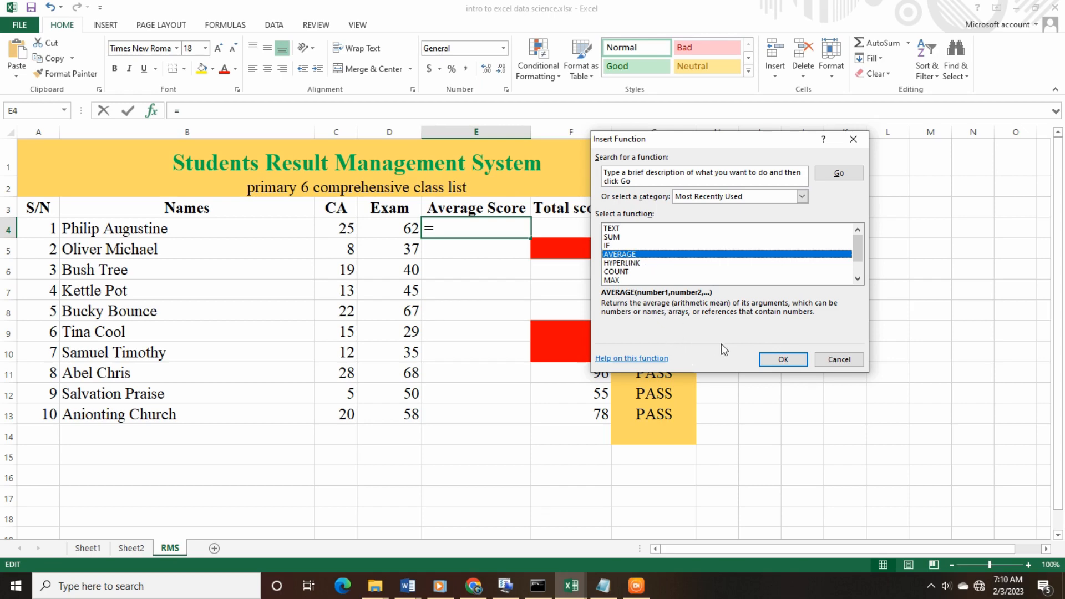
click(784, 361)
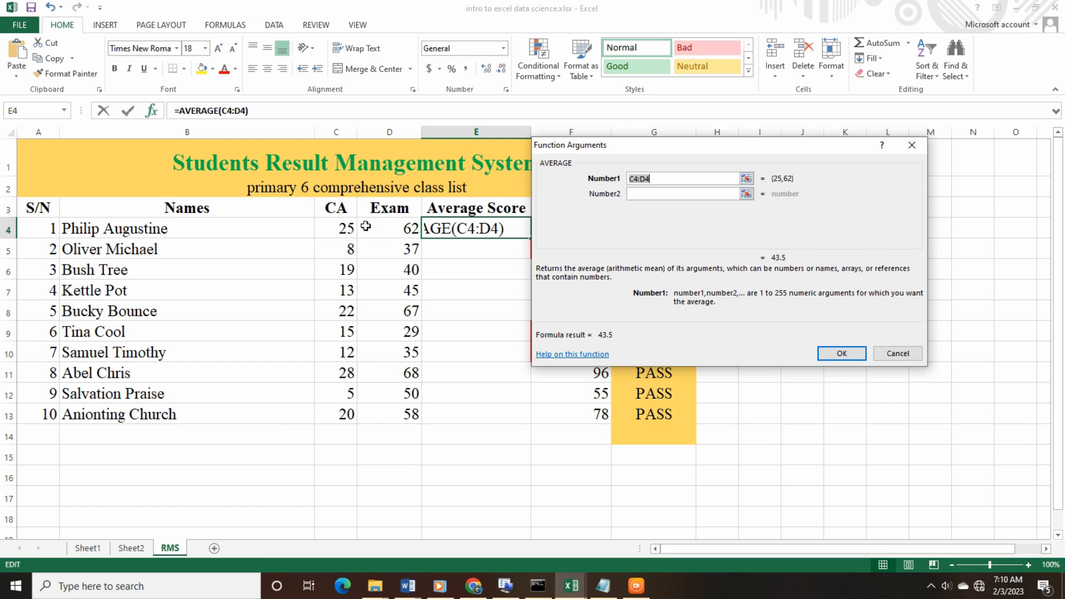
click(350, 229)
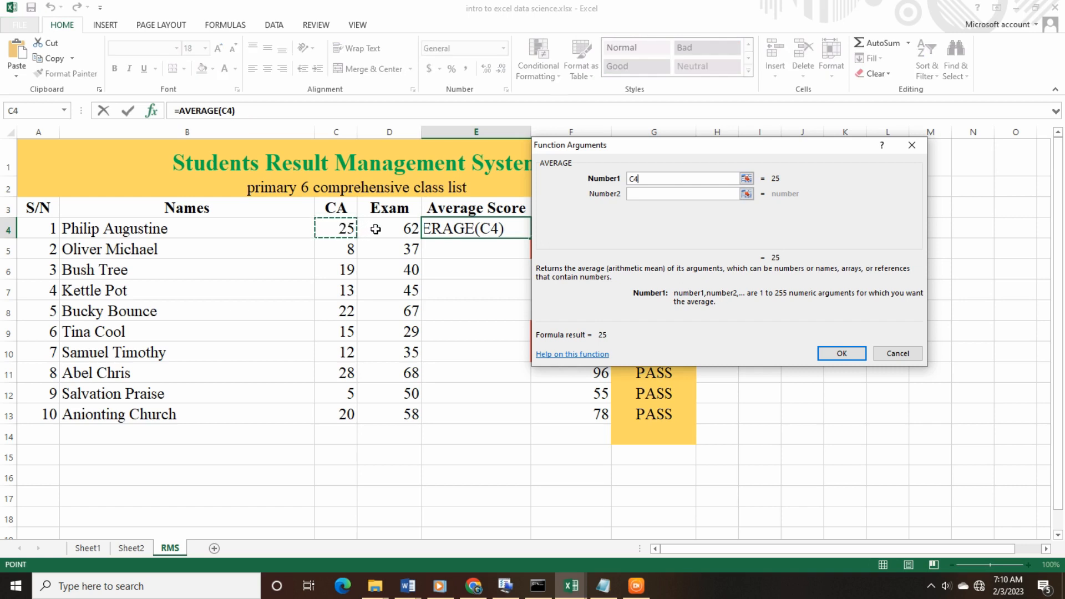
click(377, 229)
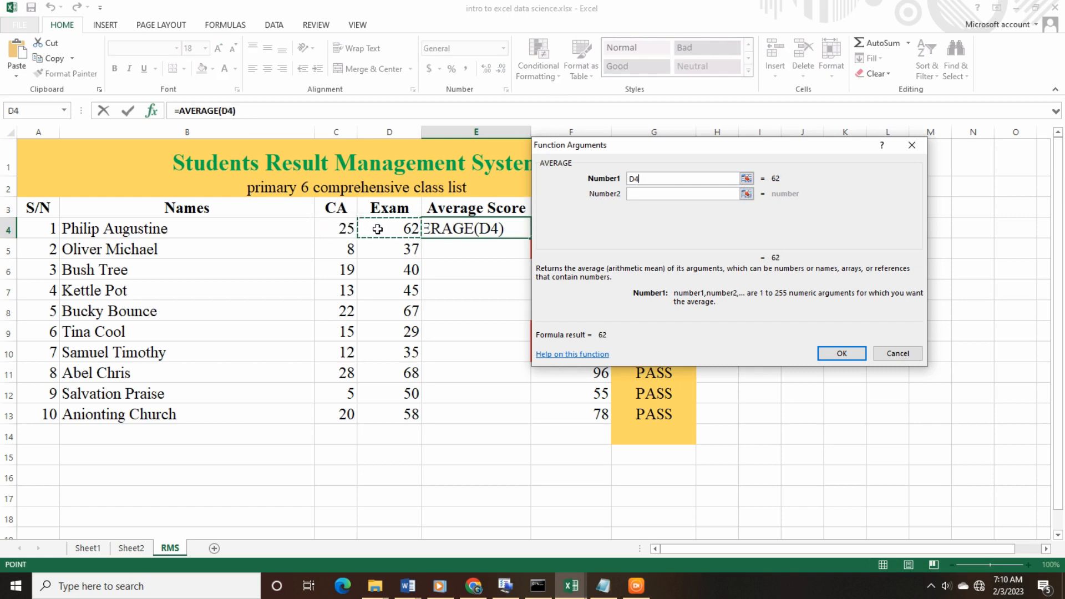
click(899, 354)
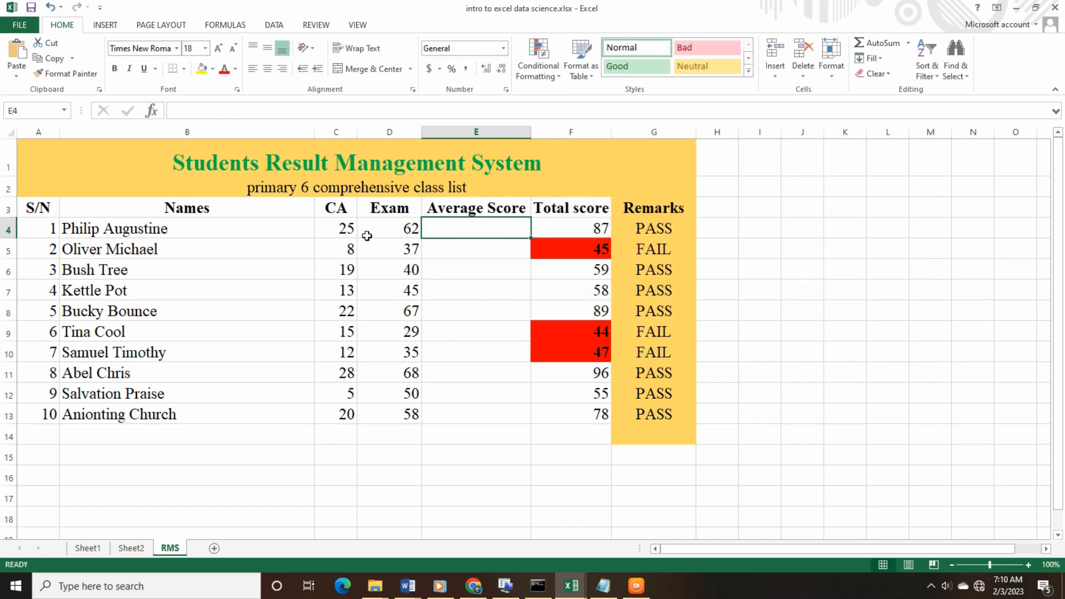
Examine the first student's CA and Exam scores and the Total score column down to the last student.
click(346, 231)
click(387, 231)
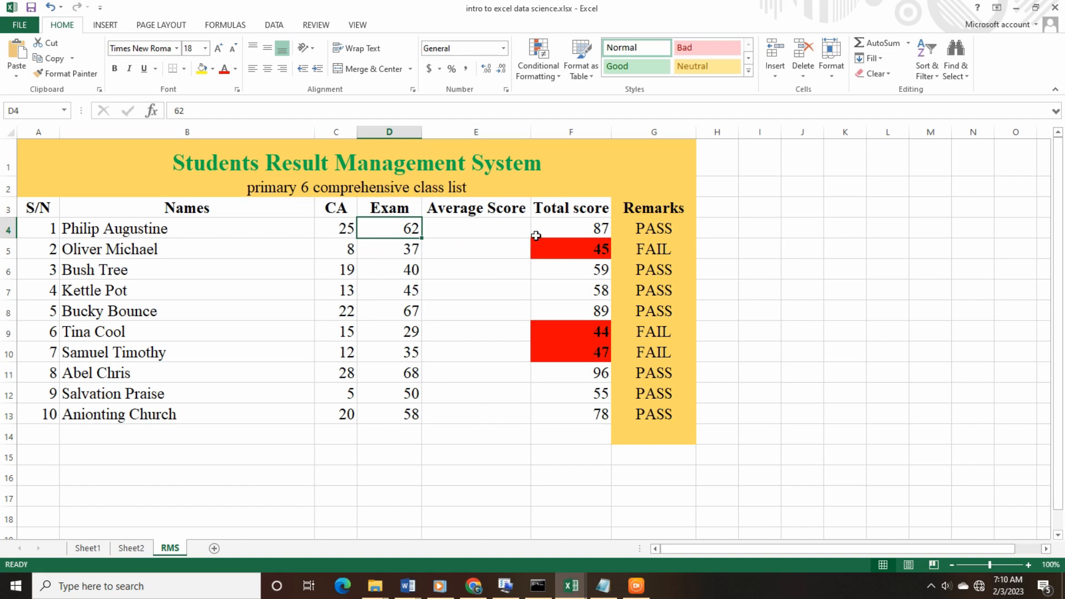
drag(551, 228, 576, 416)
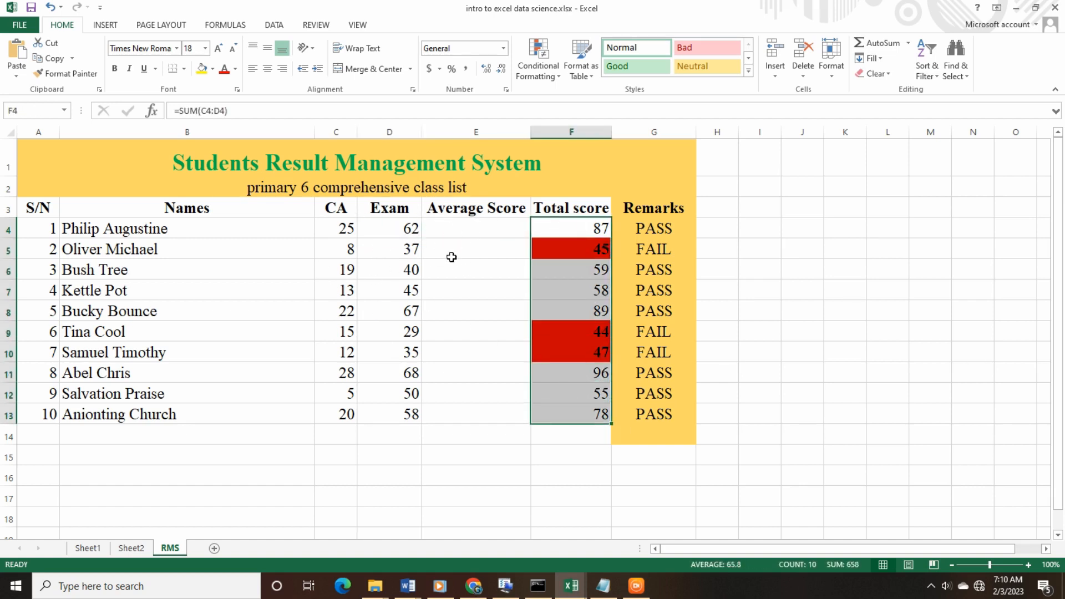
click(450, 212)
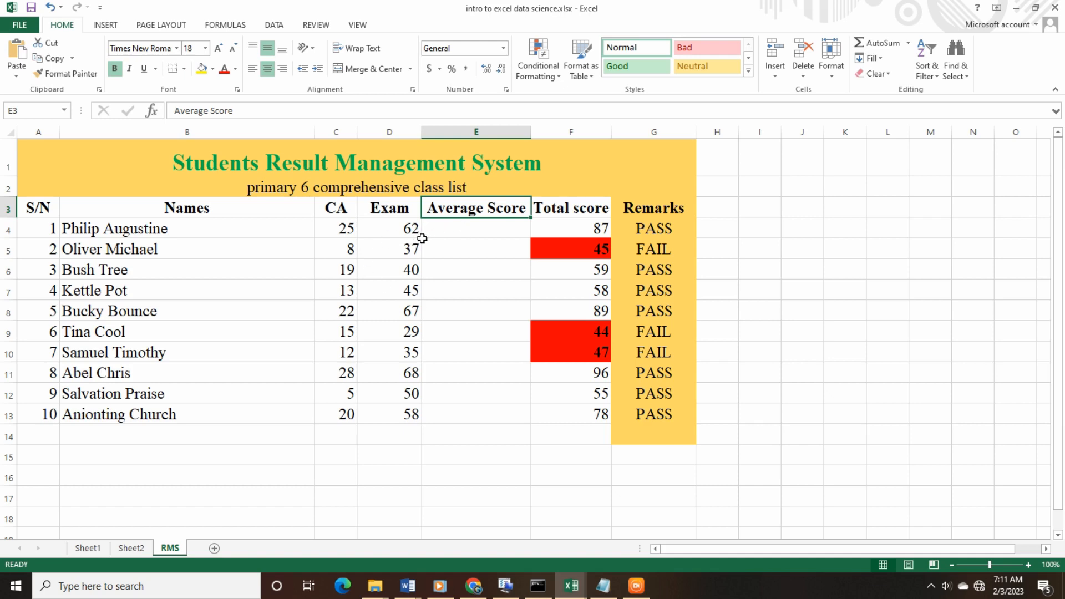
click(388, 230)
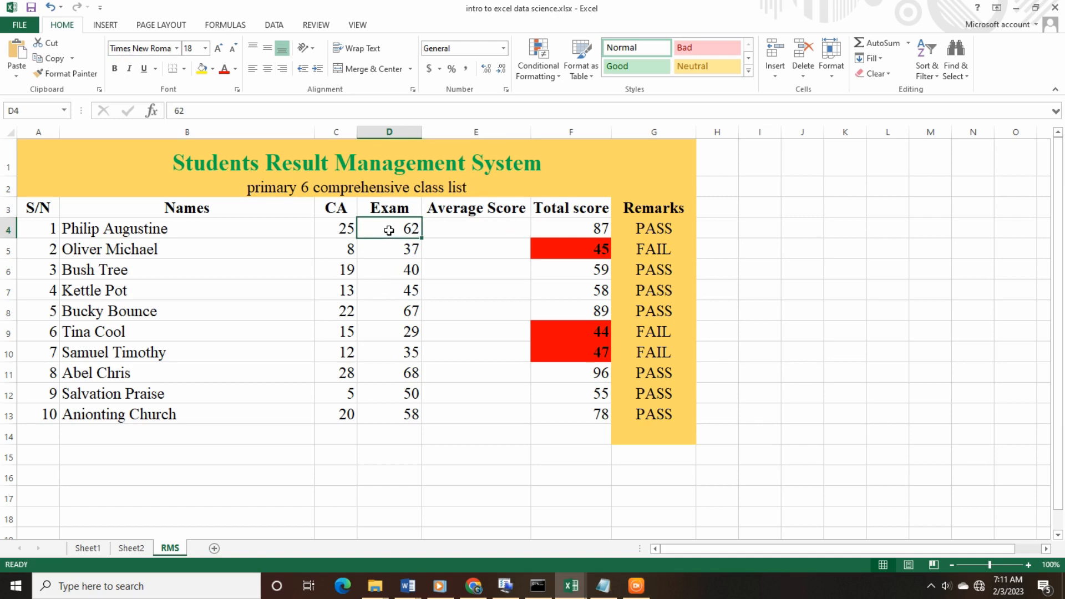
Try entering the incomplete formula =Aver as the first student's average in E4.
click(442, 229)
click(253, 115)
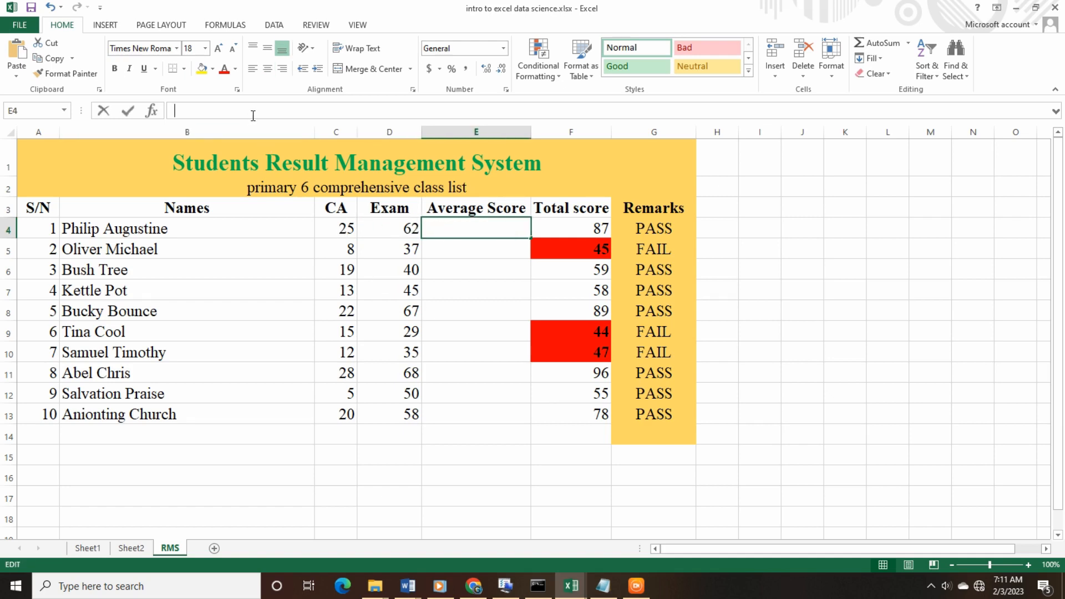
text(=)
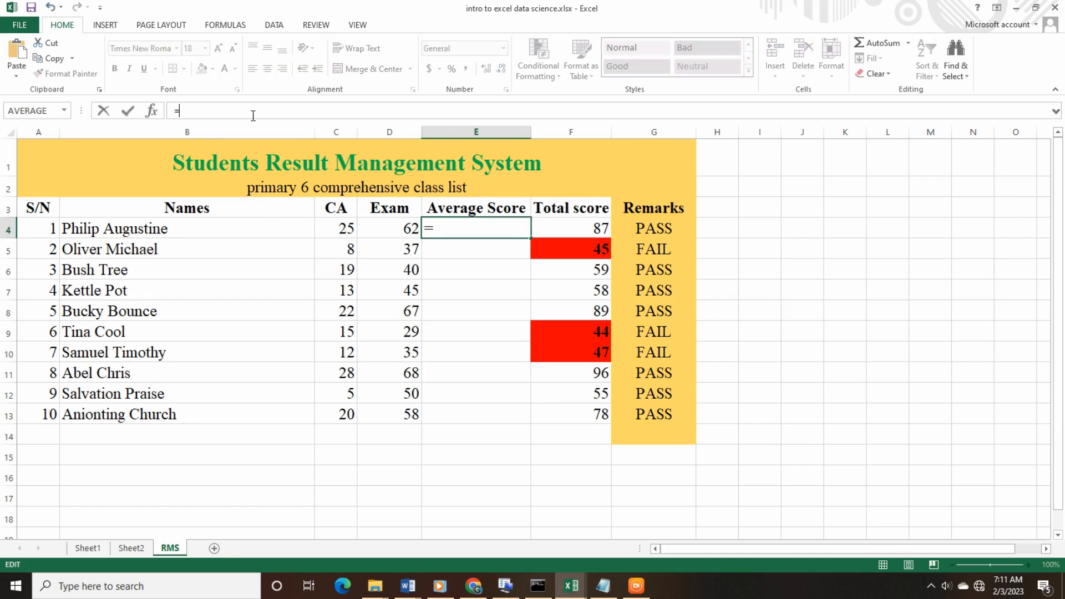
text(A)
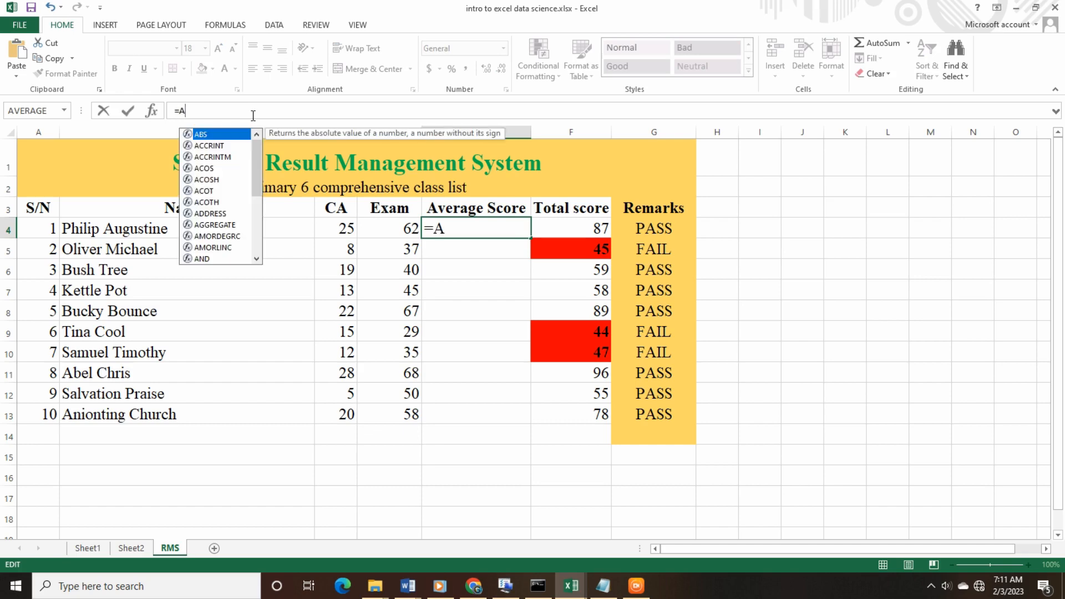
text(ver)
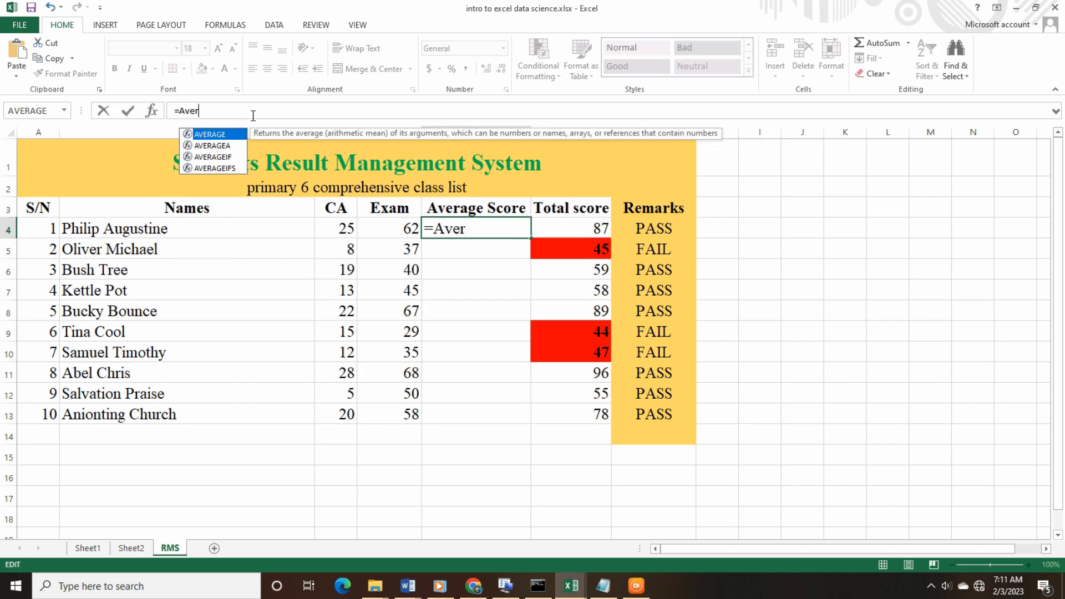
key(Return)
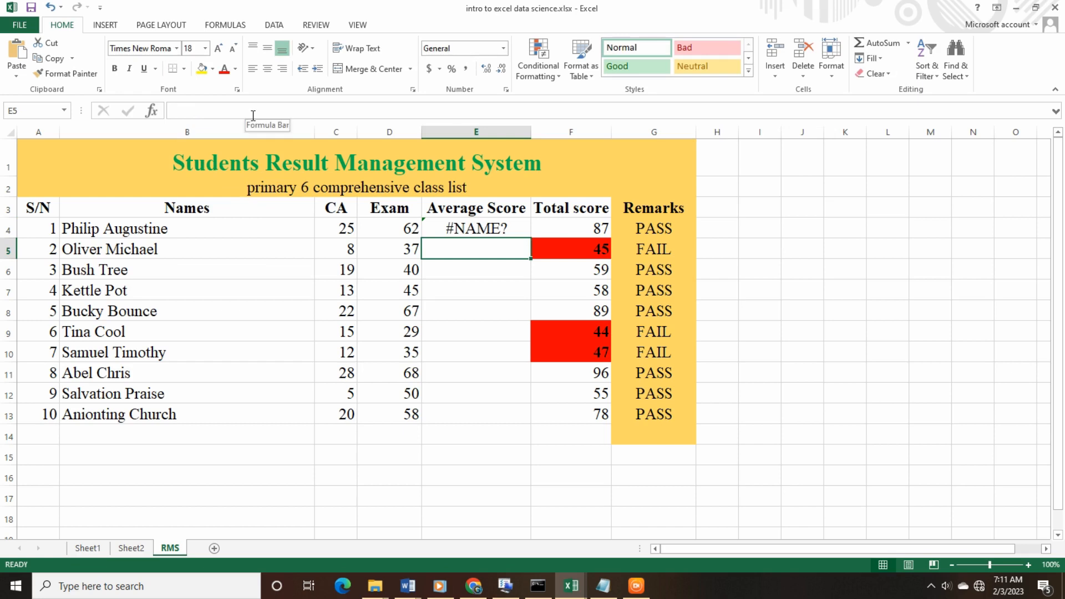
Replace the formula in E4 with the AVERAGE function over the first student's CA and Exam scores, C4:D4.
click(485, 228)
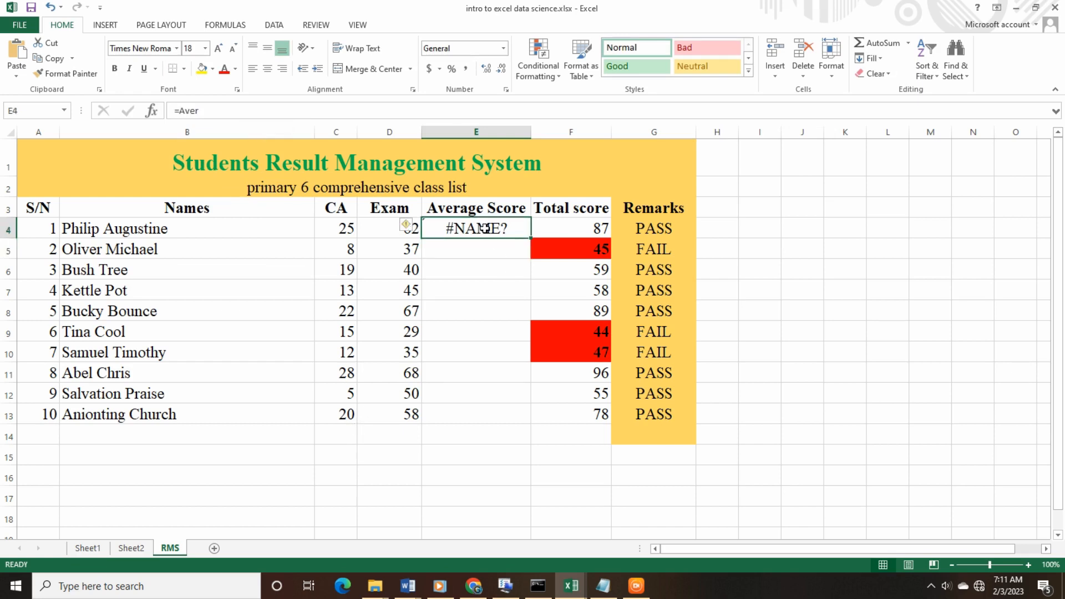
click(212, 109)
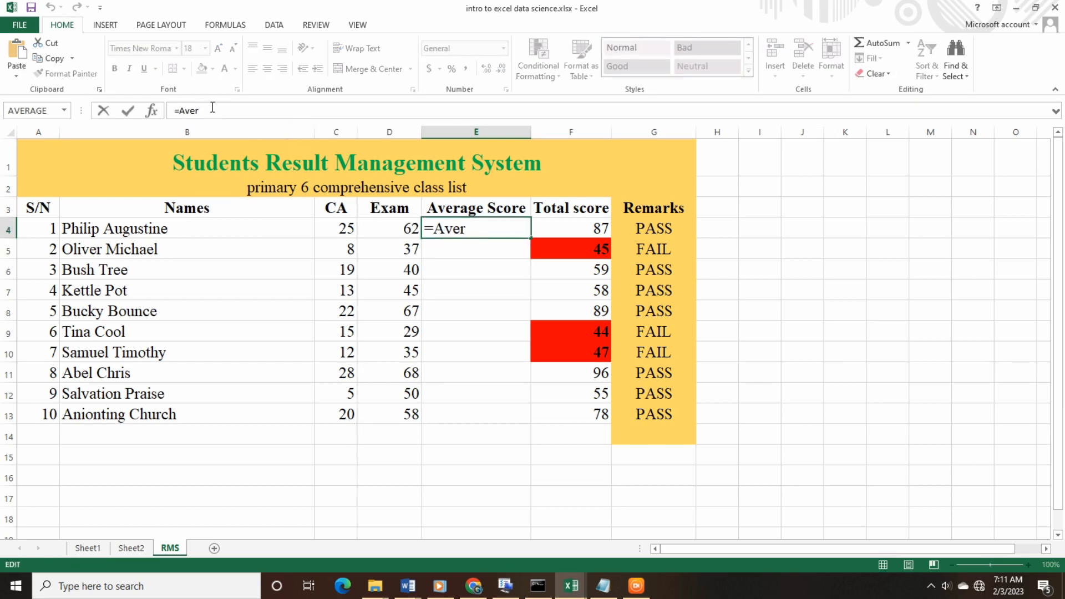
key(BackSpace)
key(BackSpace)
key(BackSpace)
key(BackSpace)
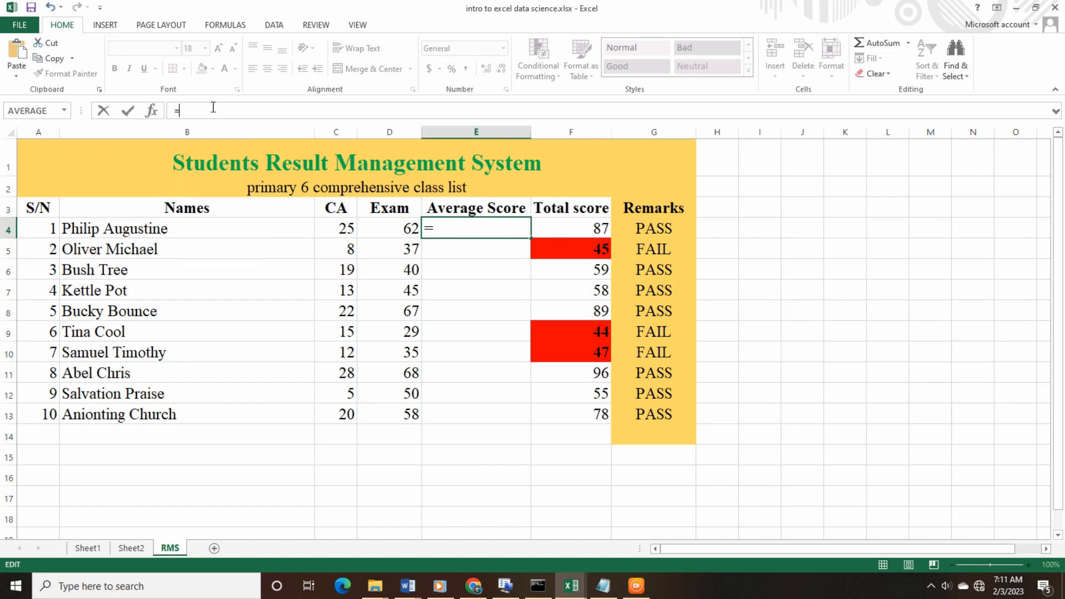
click(151, 111)
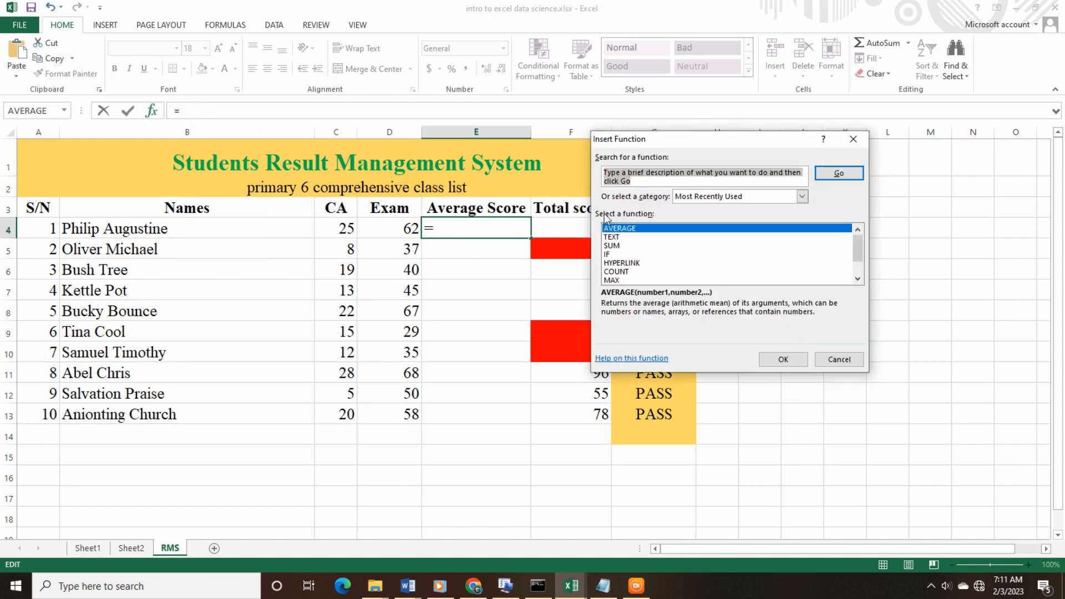
click(621, 228)
click(776, 360)
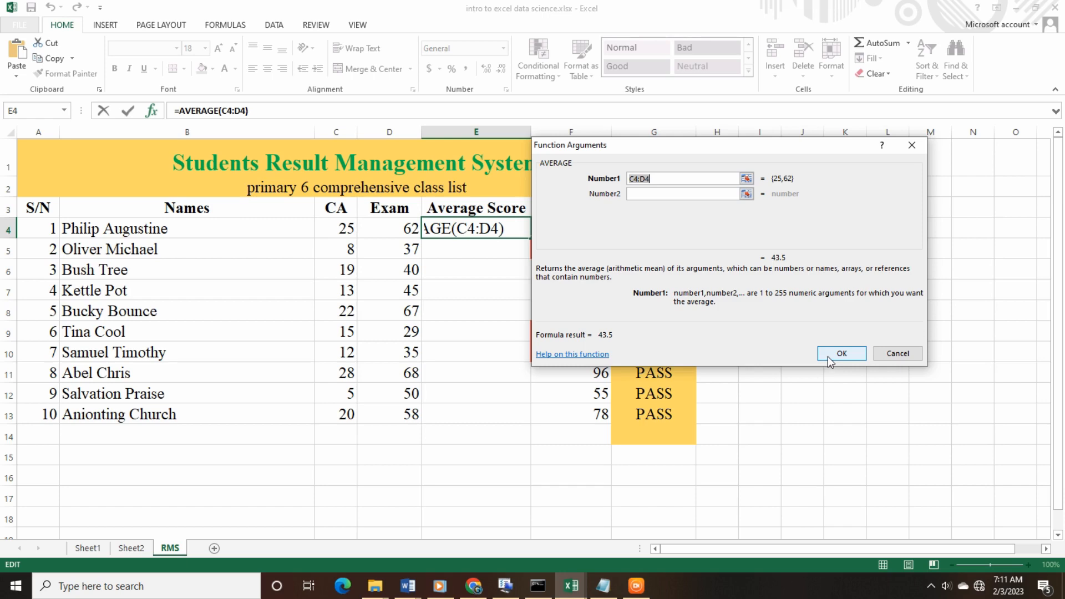
click(842, 353)
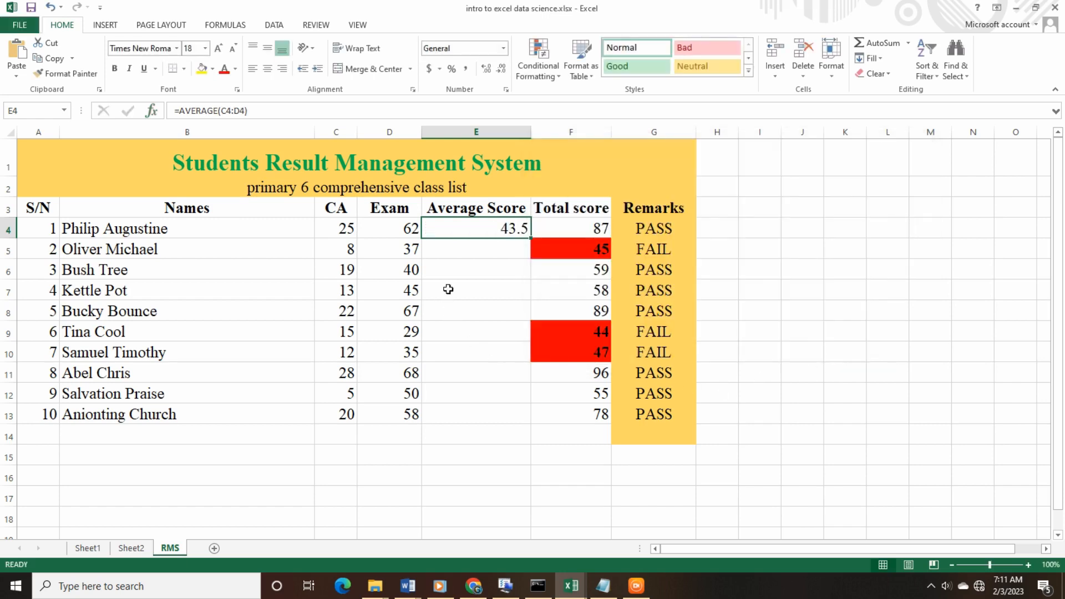
Fill the average formula from E4 down to E13 for all the remaining students.
click(344, 228)
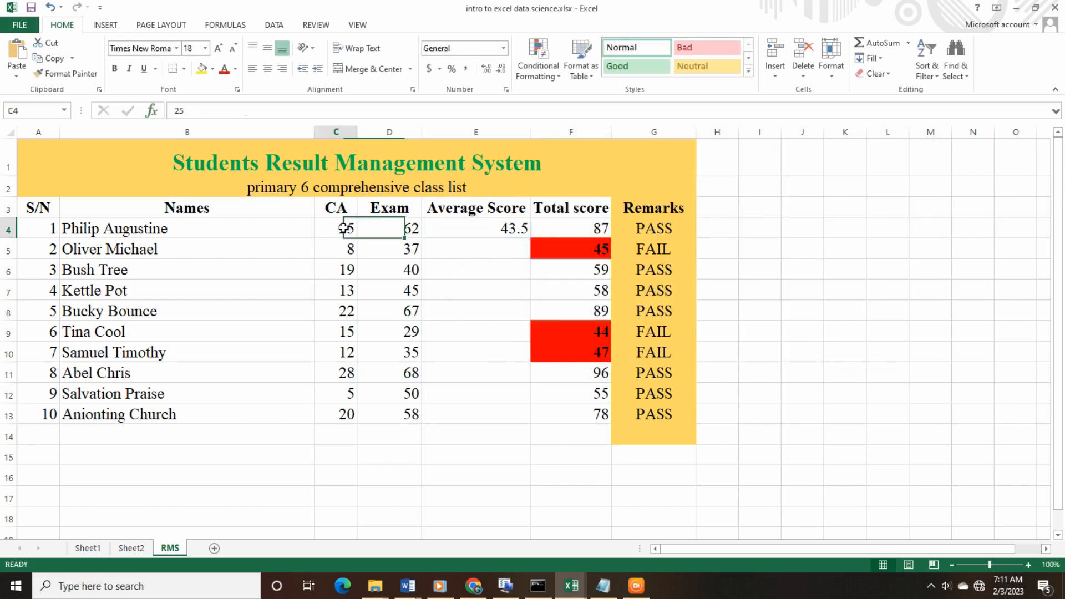
click(386, 228)
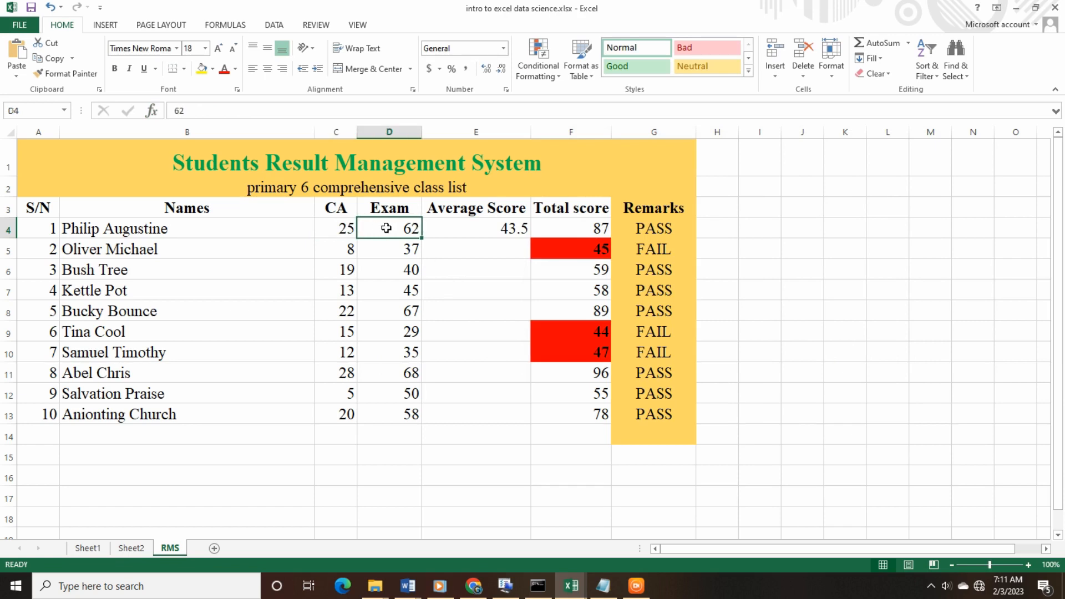
click(523, 232)
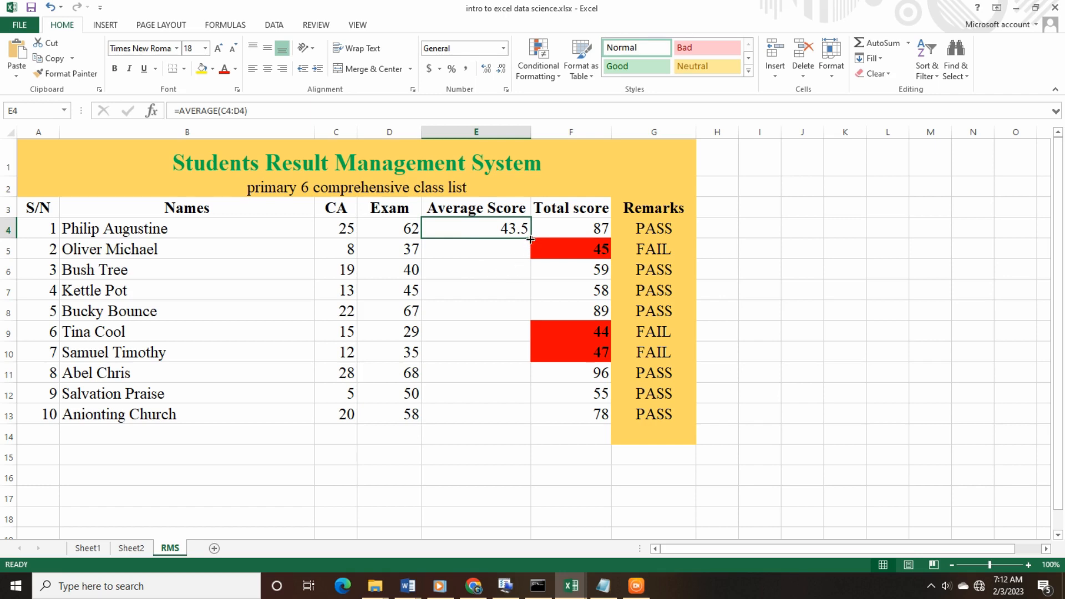
drag(530, 239, 528, 426)
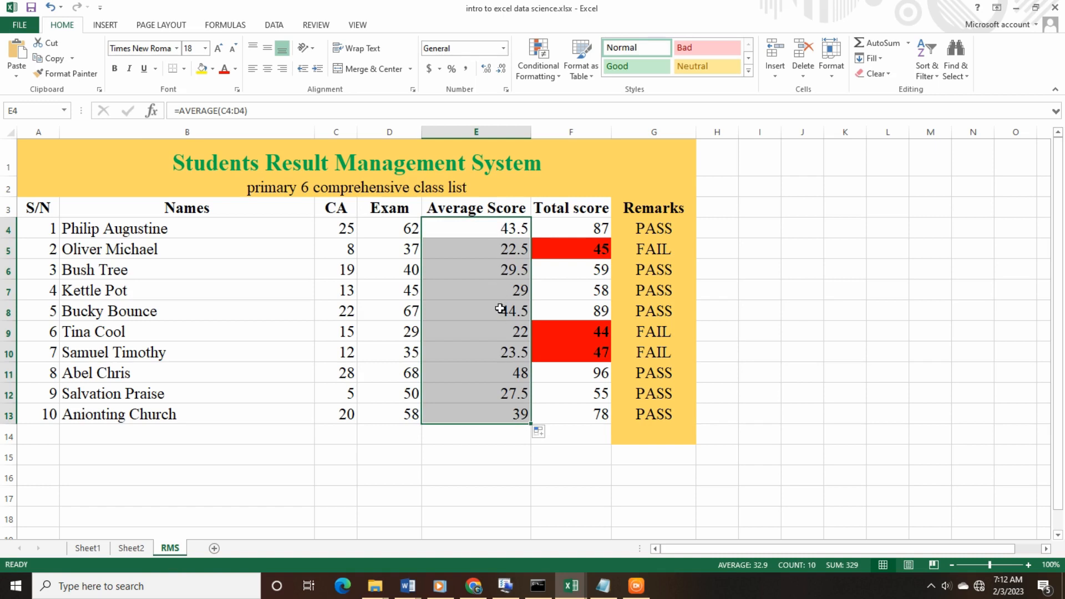
click(502, 389)
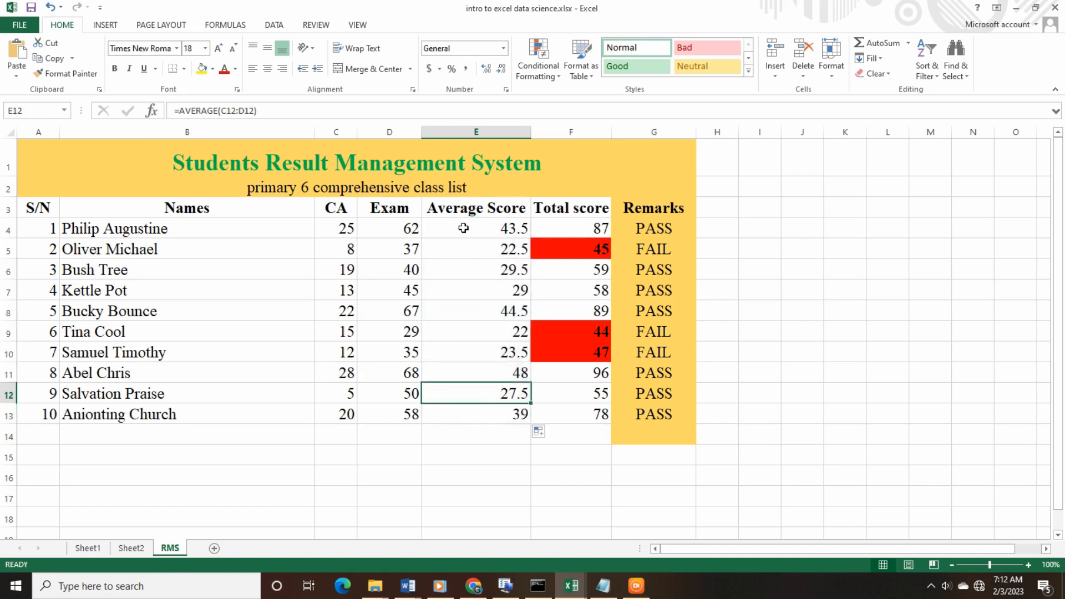
Review the Average Score results in E4:E13 and compare the first student's CA and Exam scores with the average.
drag(463, 228, 476, 411)
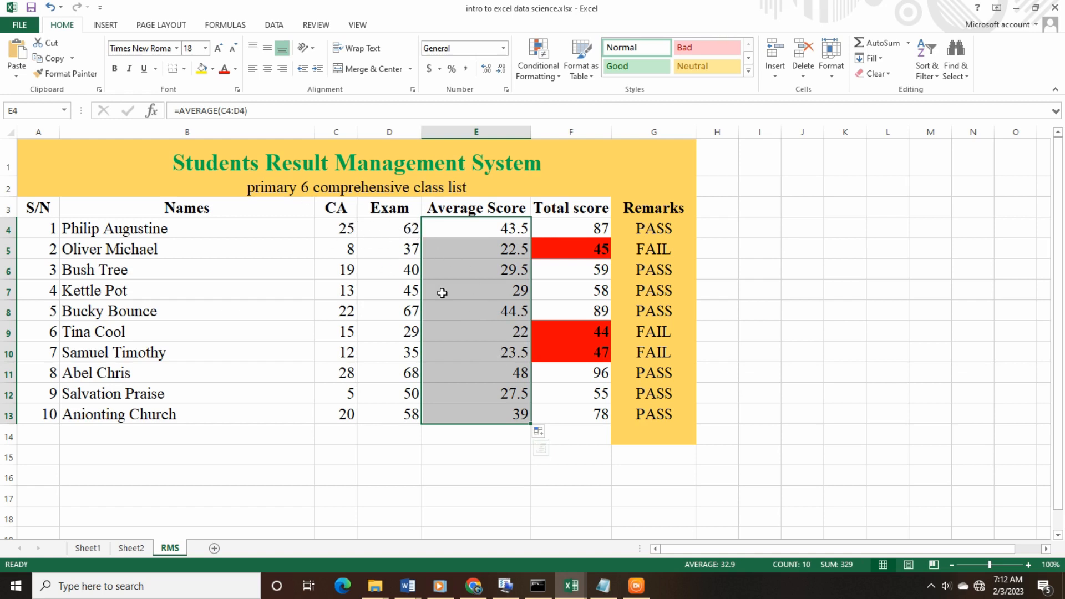
click(343, 227)
click(378, 226)
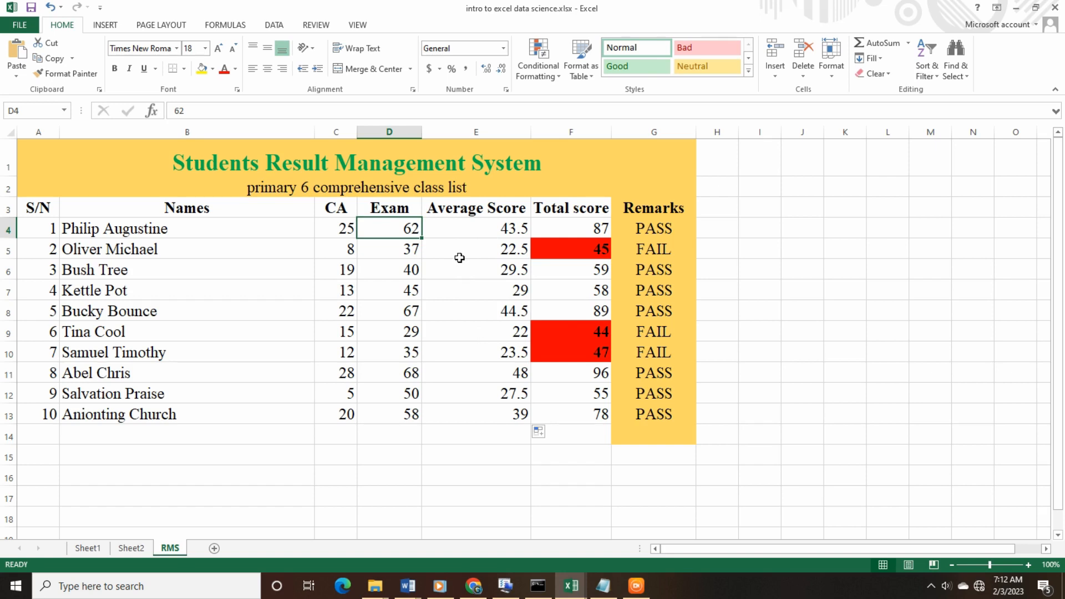
click(342, 233)
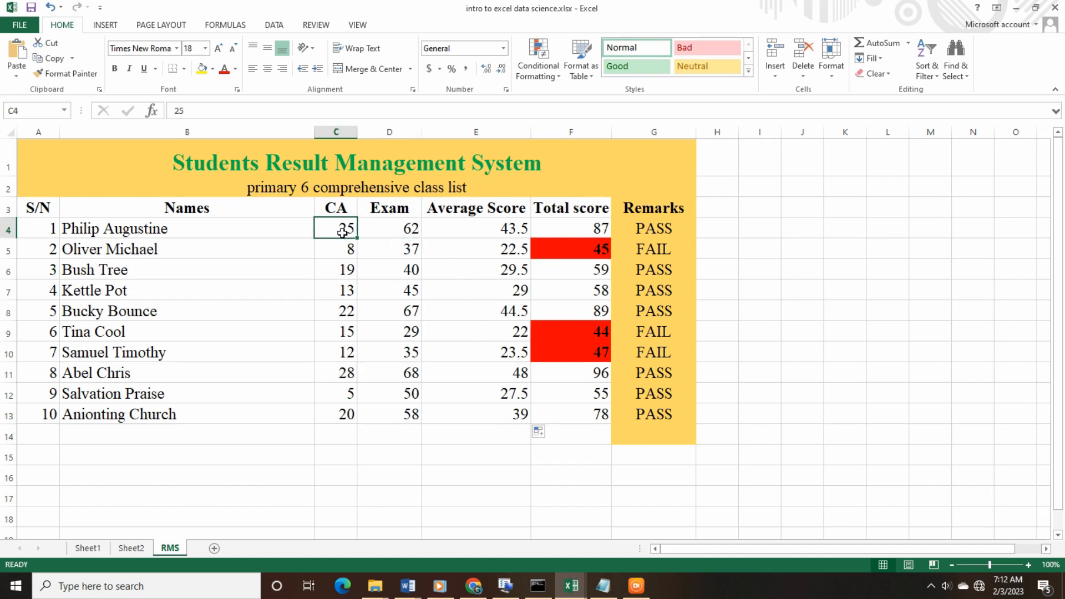
click(381, 233)
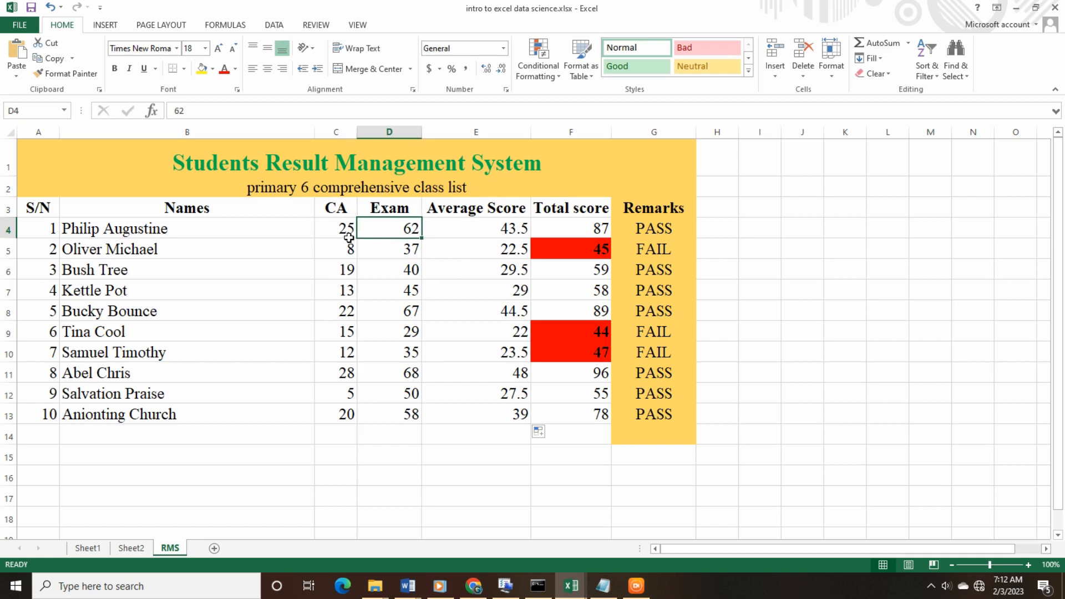
click(506, 227)
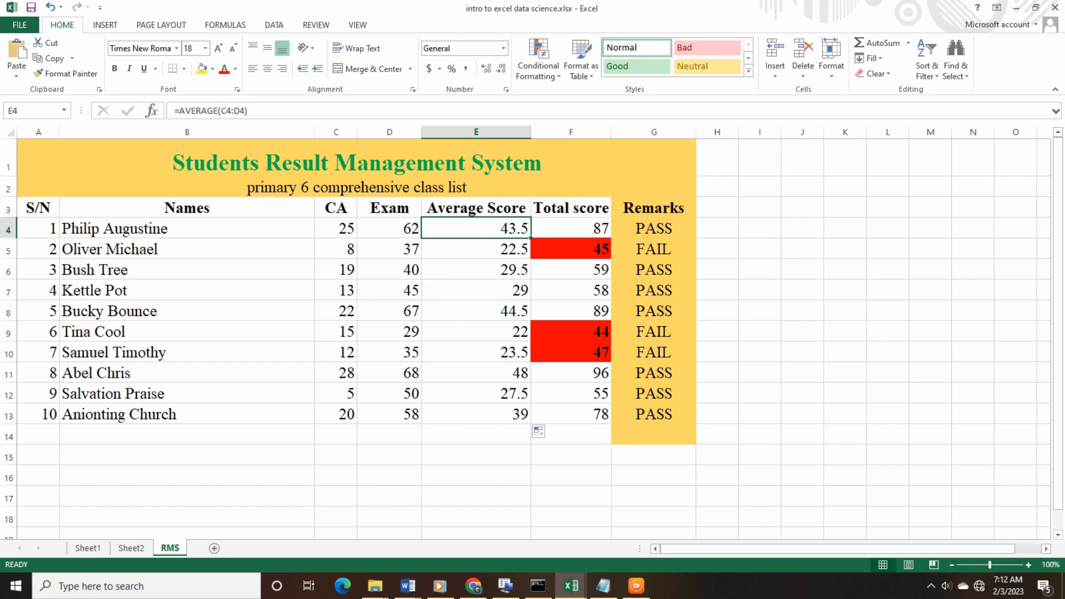
key(F10)
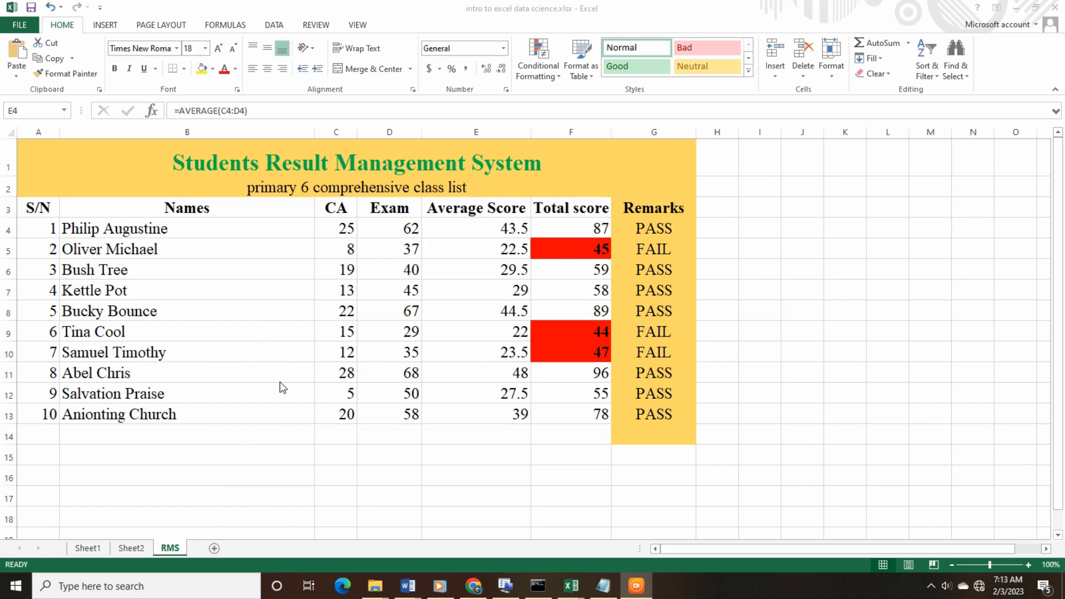
Insert a new blank worksheet before the RMS sheet.
click(109, 32)
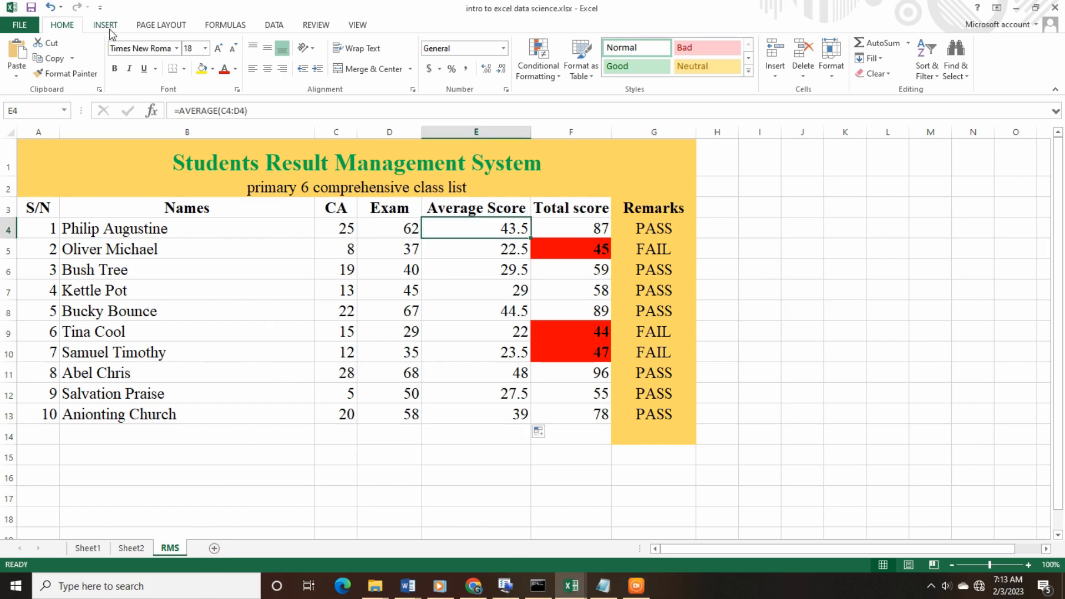
click(105, 26)
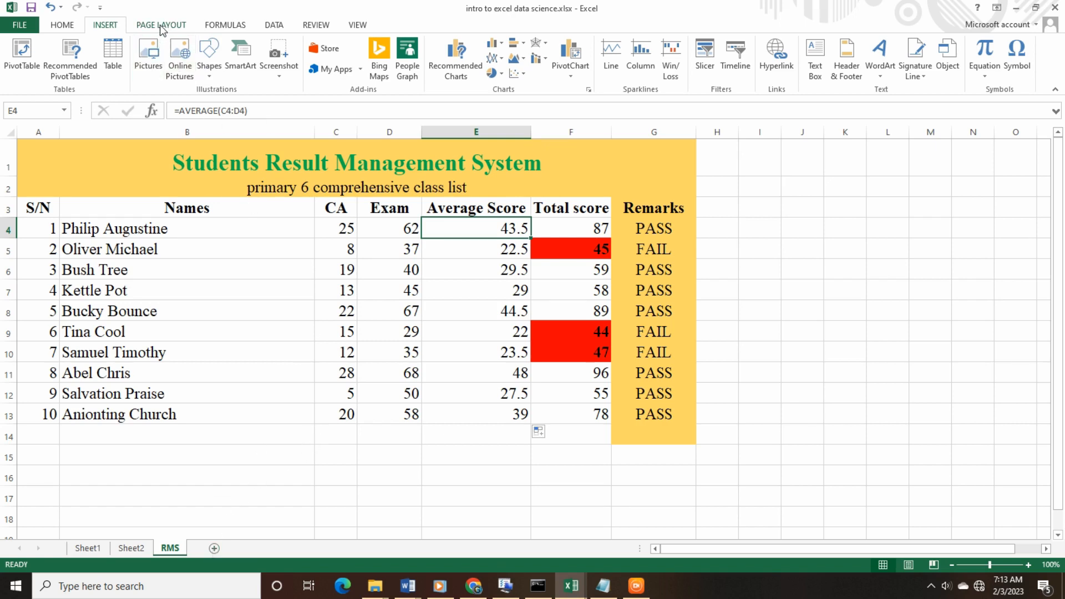
click(76, 25)
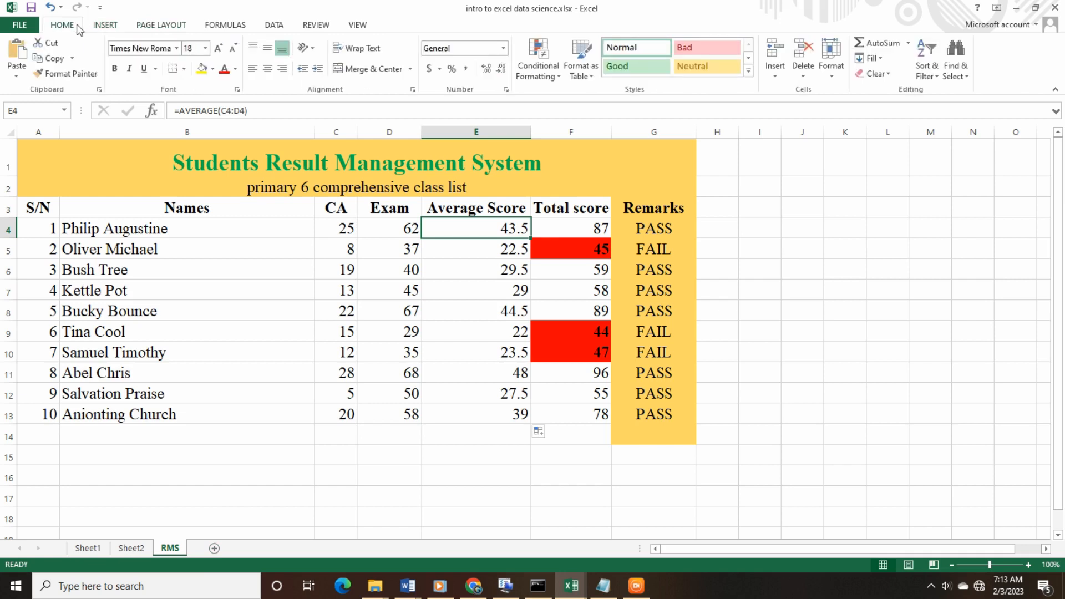
click(786, 74)
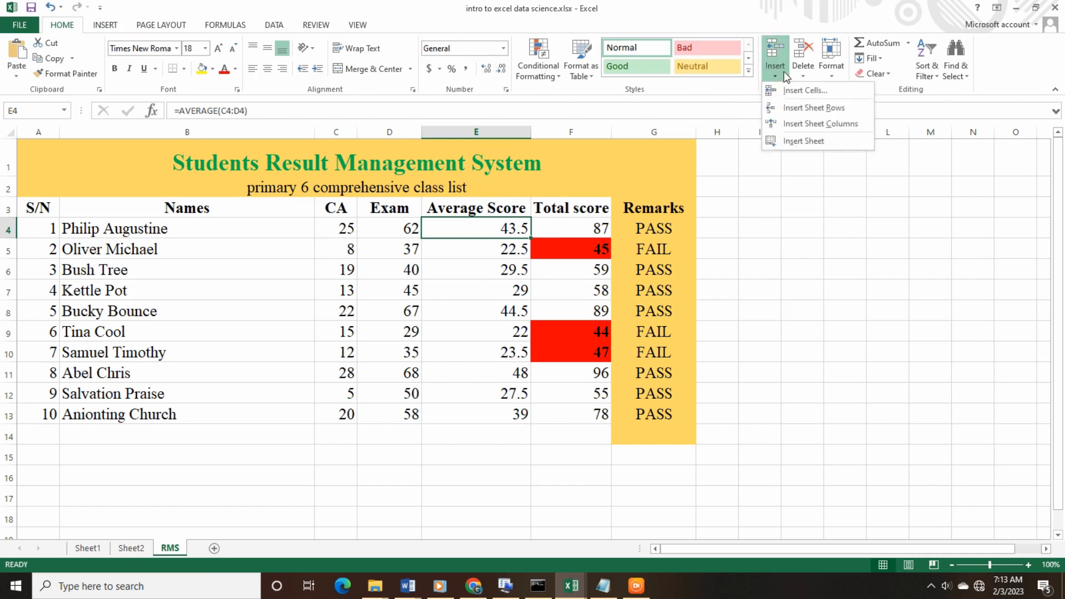
click(815, 142)
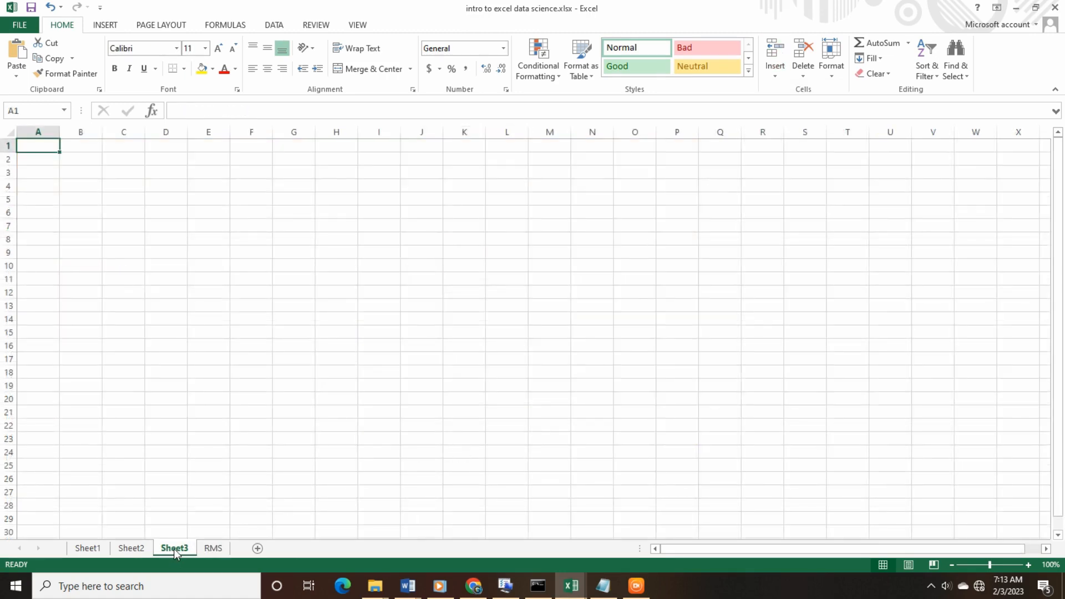
Look through Sheet1, Sheet2, Sheet3 and RMS to compare the contents of the workbook's sheets.
click(215, 548)
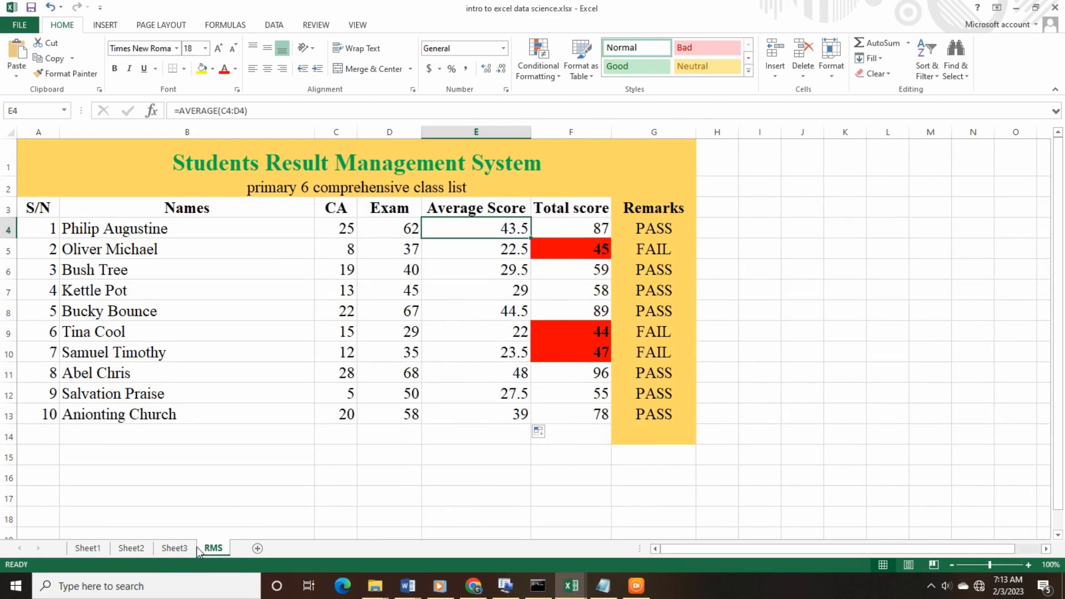
click(179, 547)
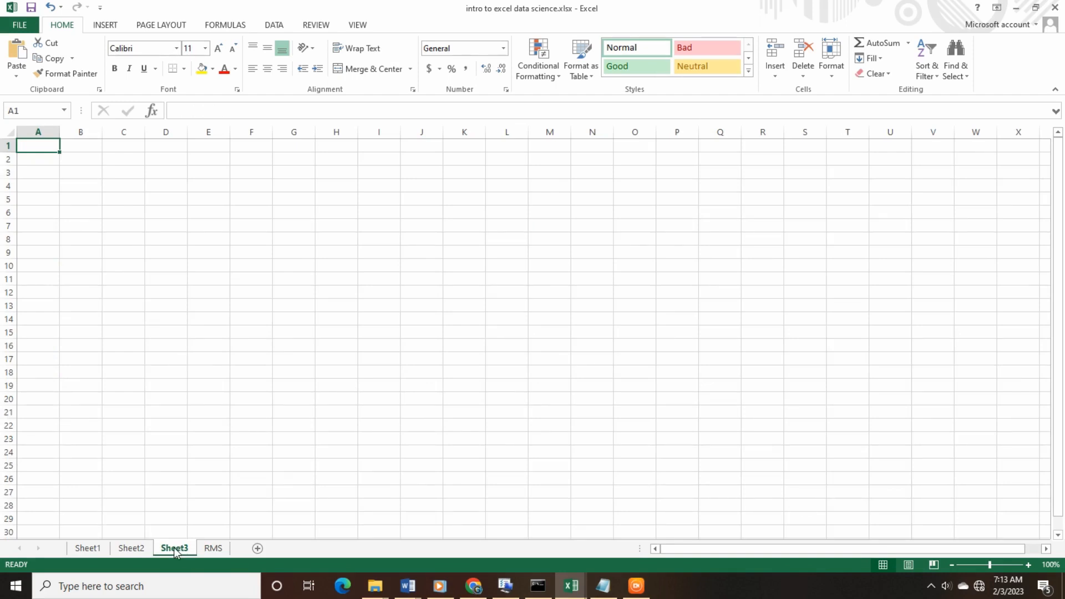
click(142, 548)
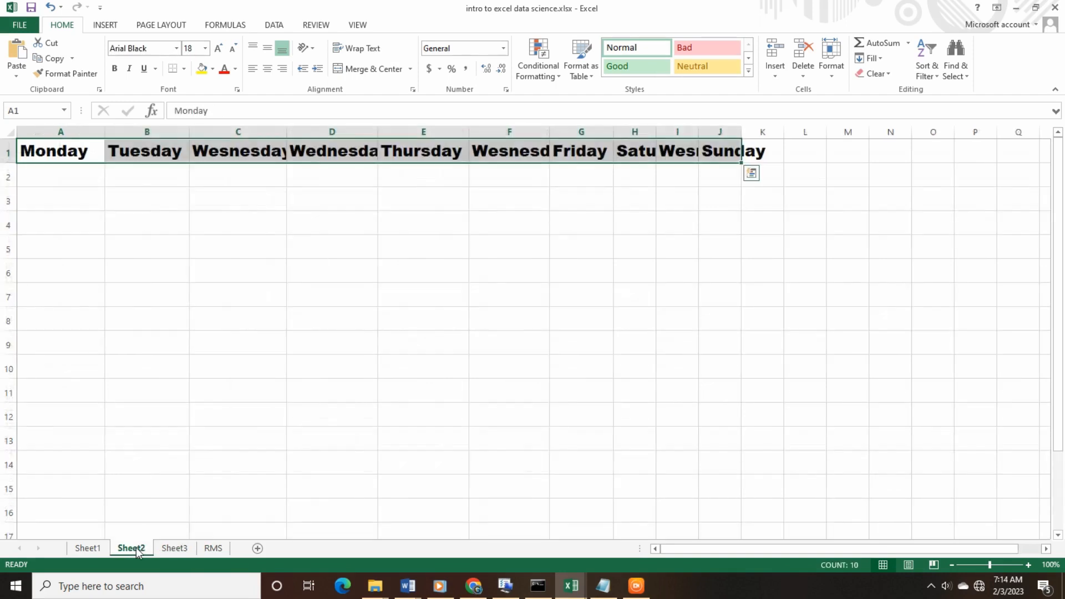
click(101, 547)
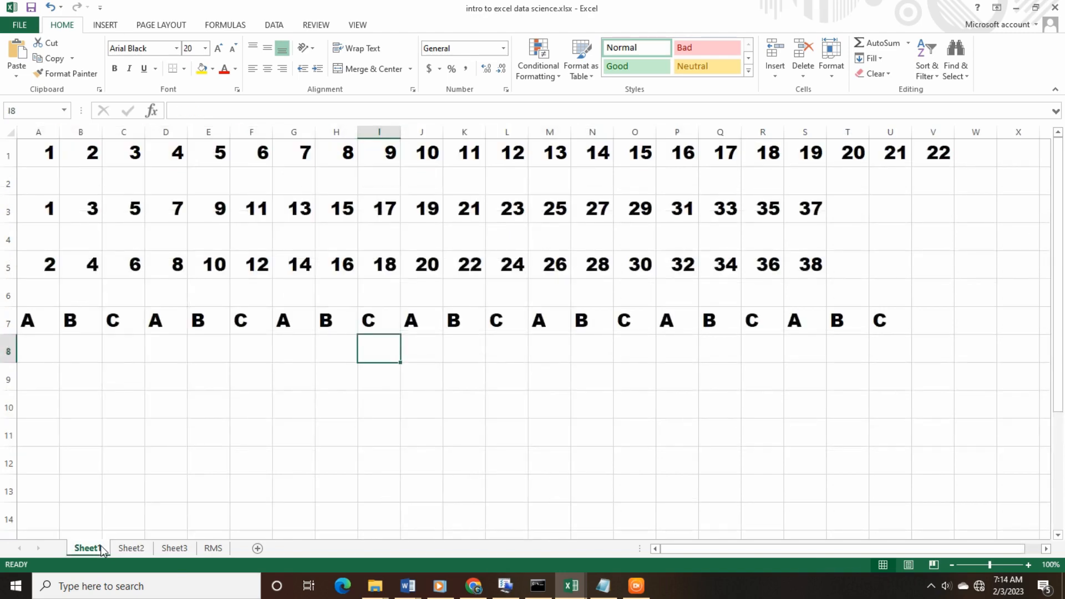
click(135, 548)
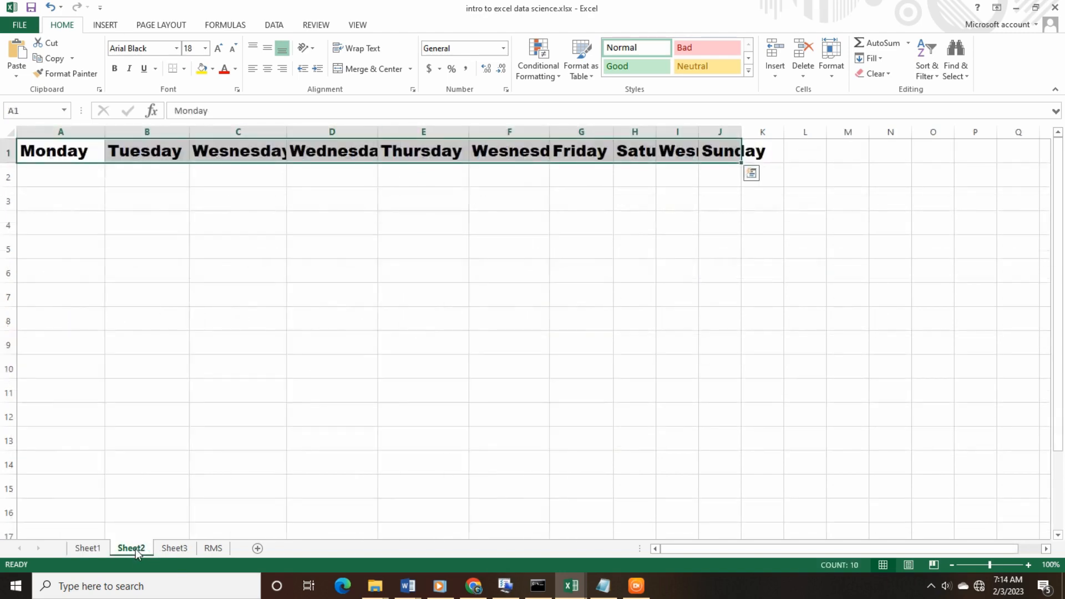
click(103, 549)
click(129, 551)
click(172, 548)
click(201, 549)
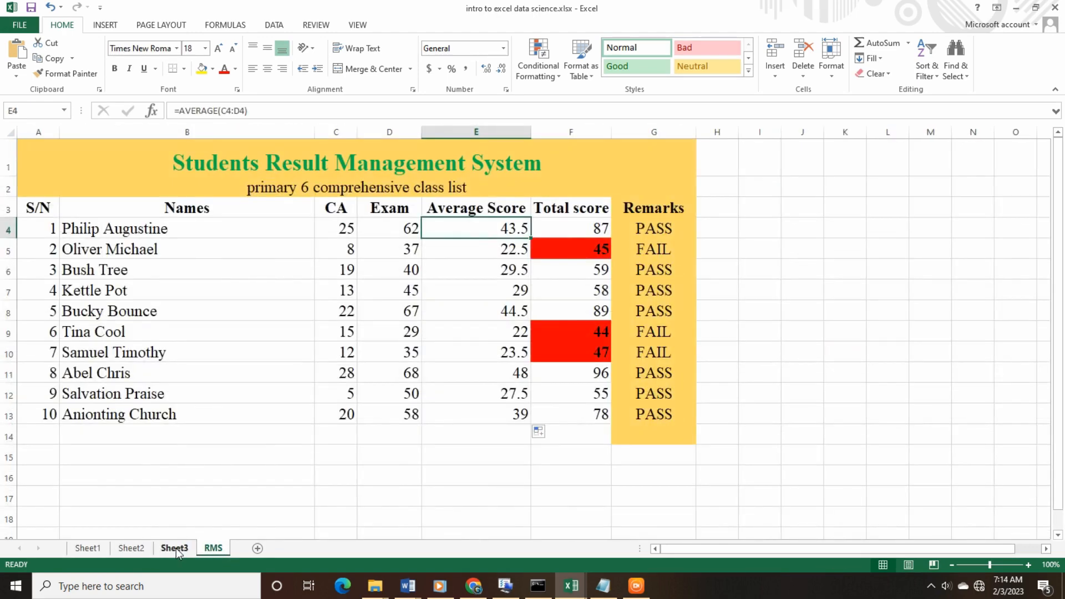
Rename the blank Sheet3 as ARMS.
click(176, 548)
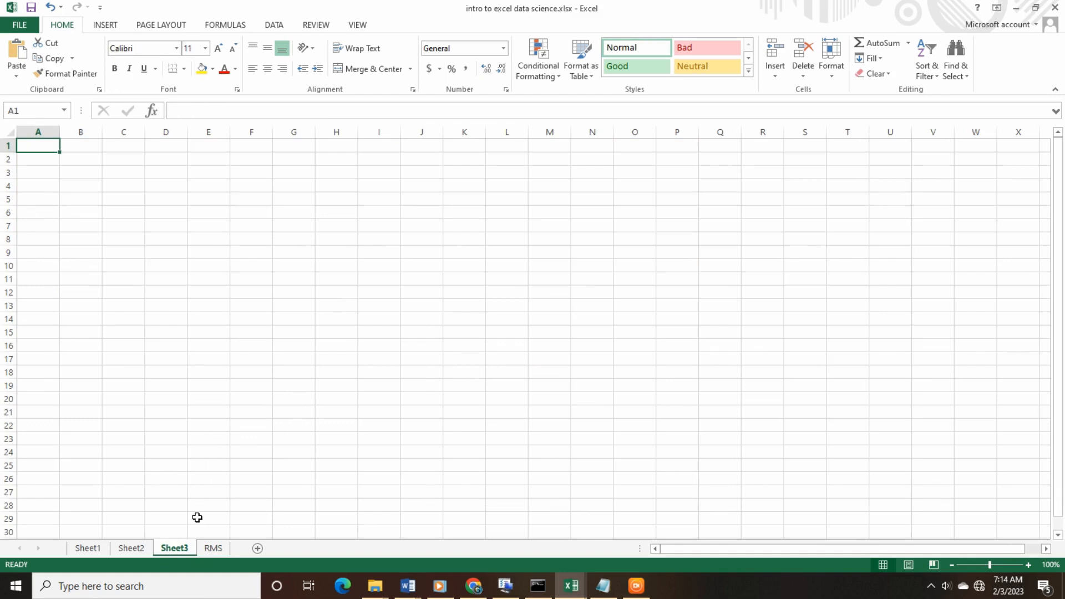
right_click(168, 548)
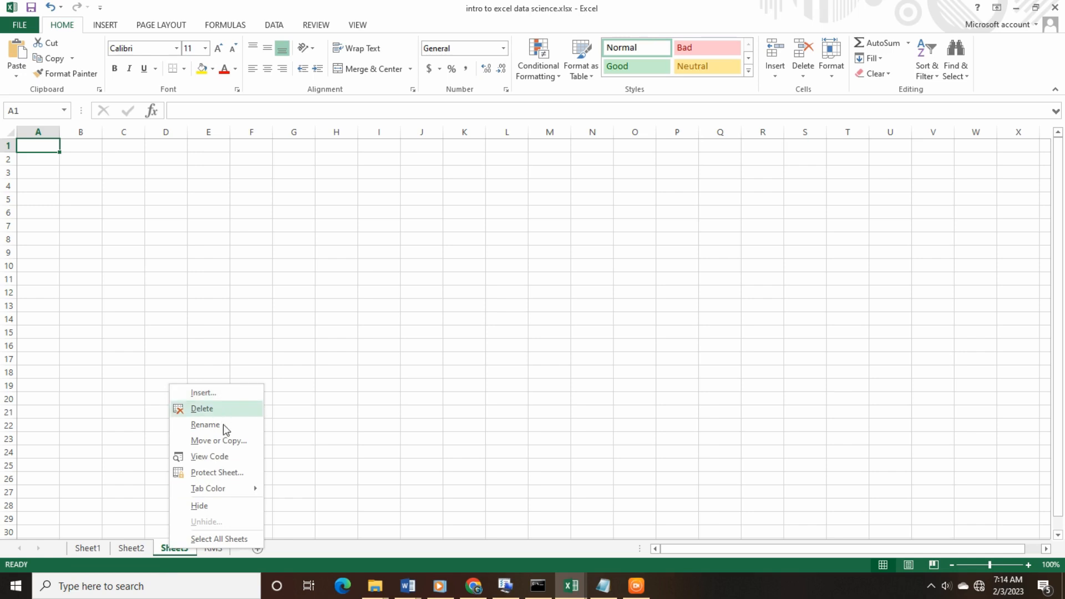
click(206, 425)
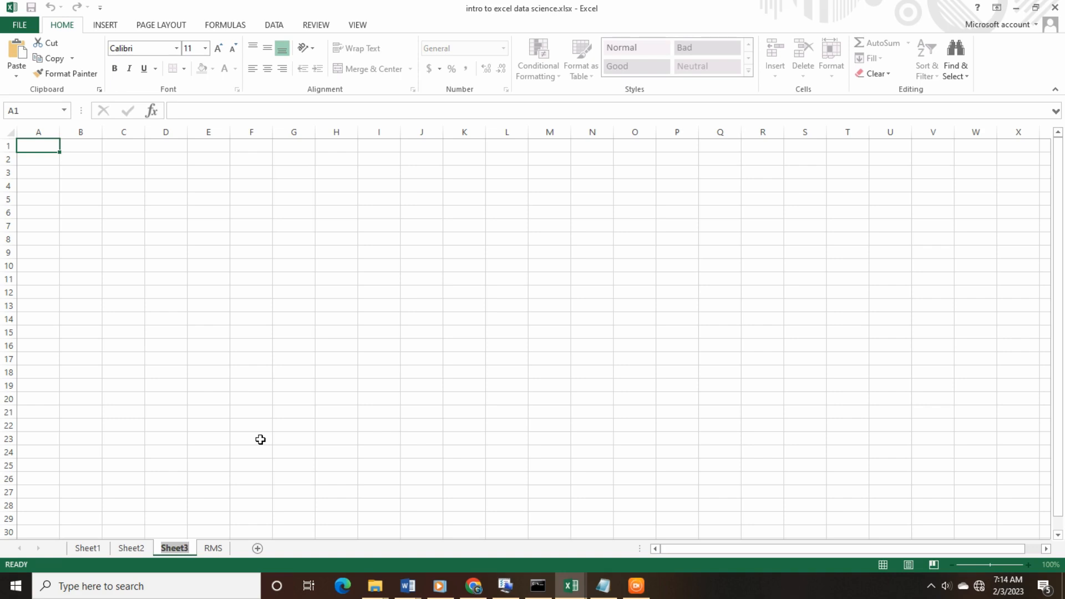
text(A)
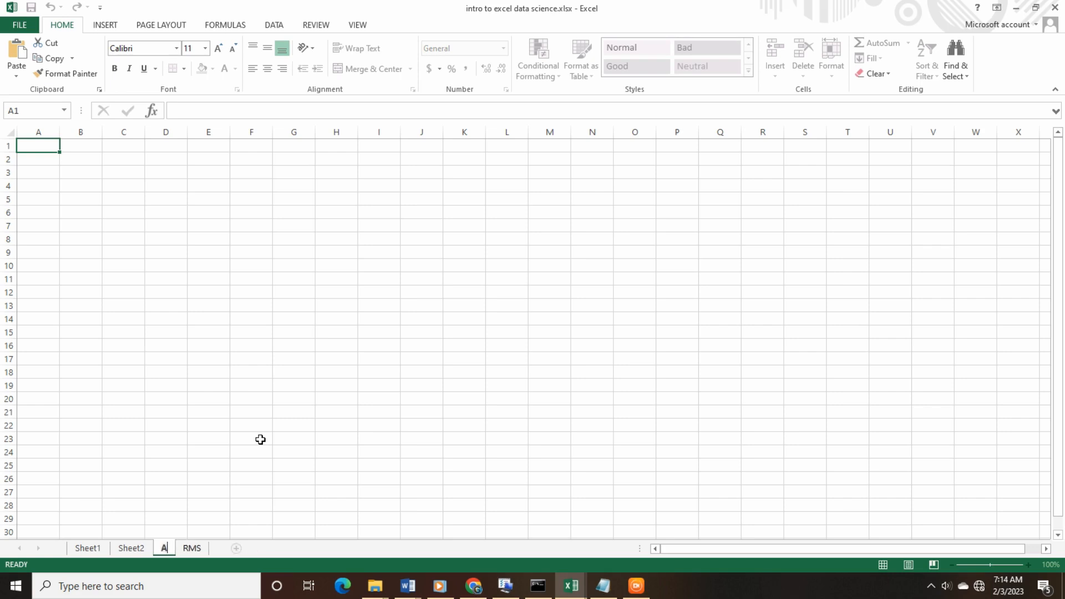
text(RMS)
key(Return)
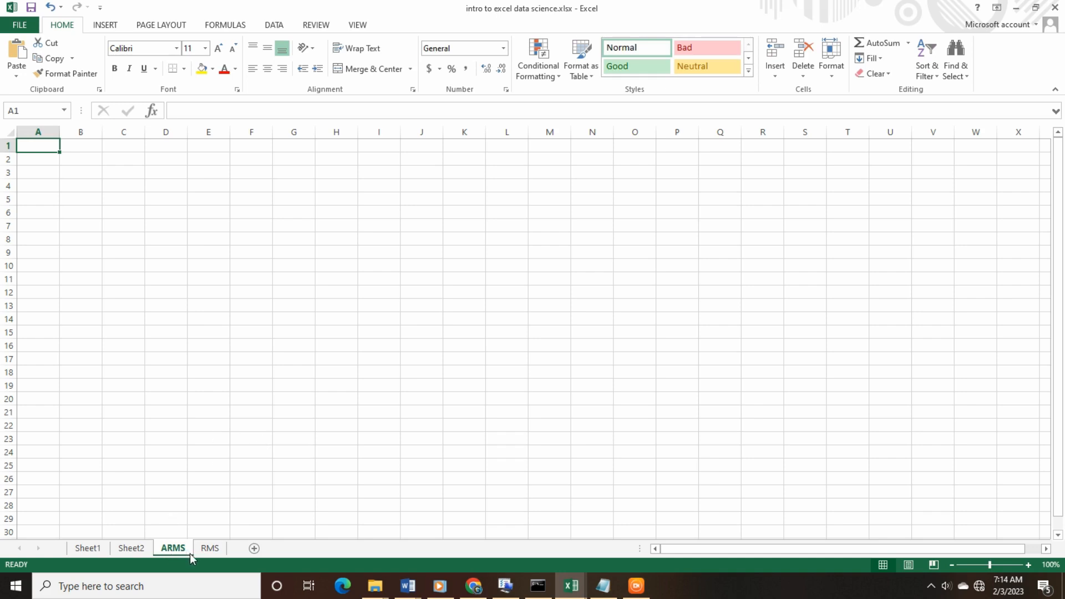
Add an underscore after the A in the ARMS sheet's name so it reads A_RMS.
right_click(176, 548)
click(211, 423)
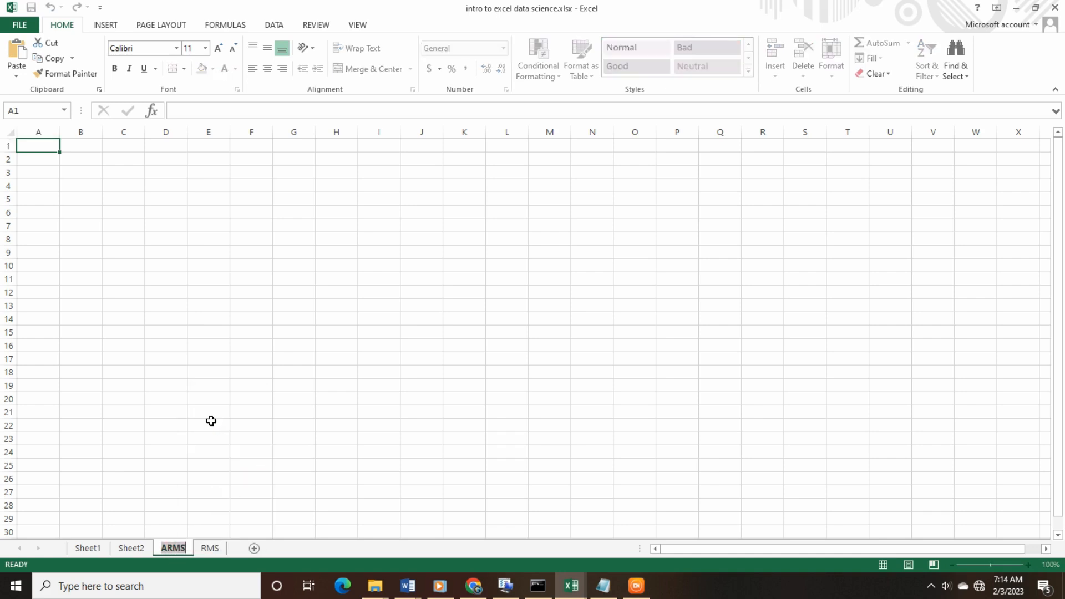
key(Left)
key(Left)
text(_)
key(Return)
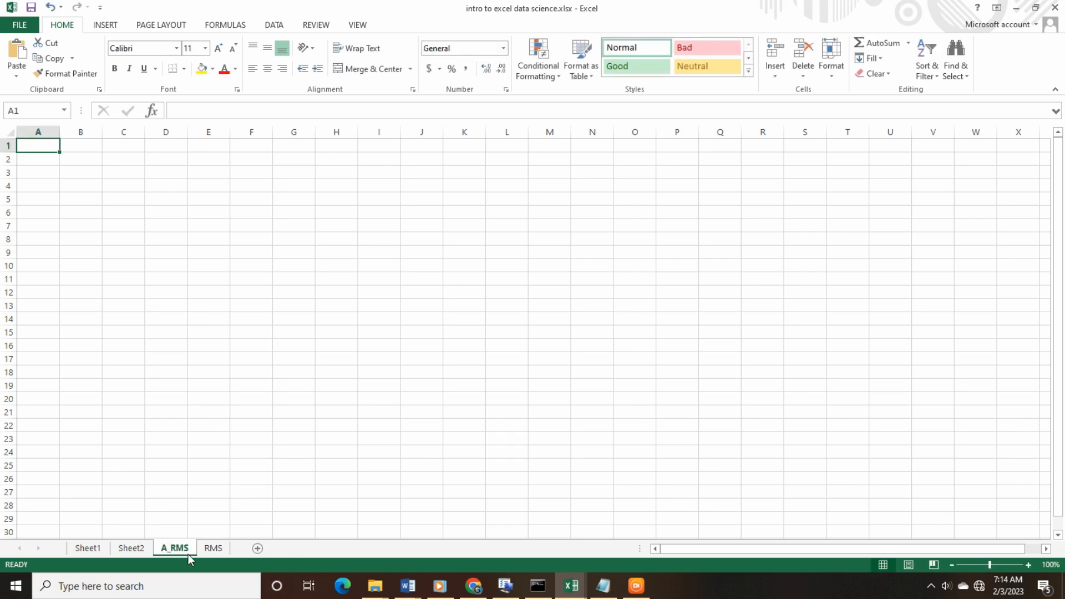
Copy the merged title and the class list subtitle in rows 1 and 2 of the RMS sheet.
click(221, 549)
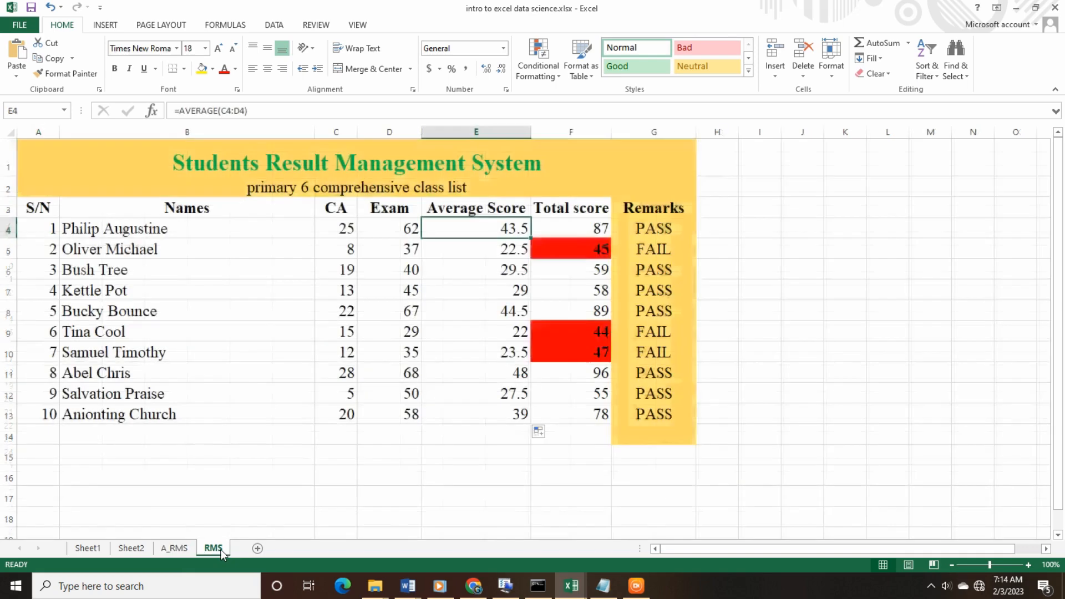
click(516, 183)
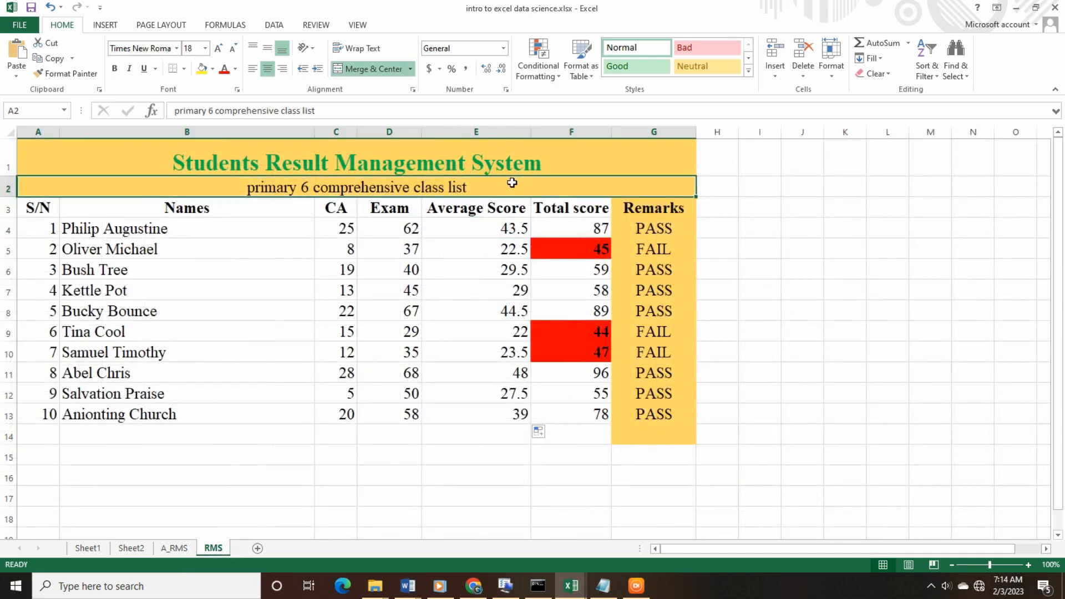
click(523, 166)
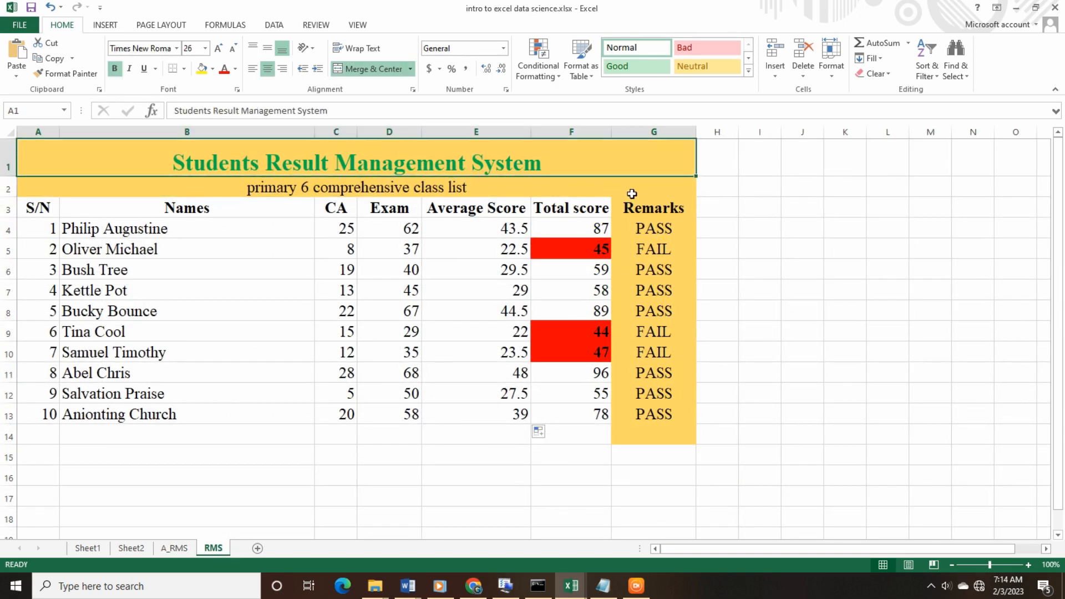
drag(631, 195, 226, 158)
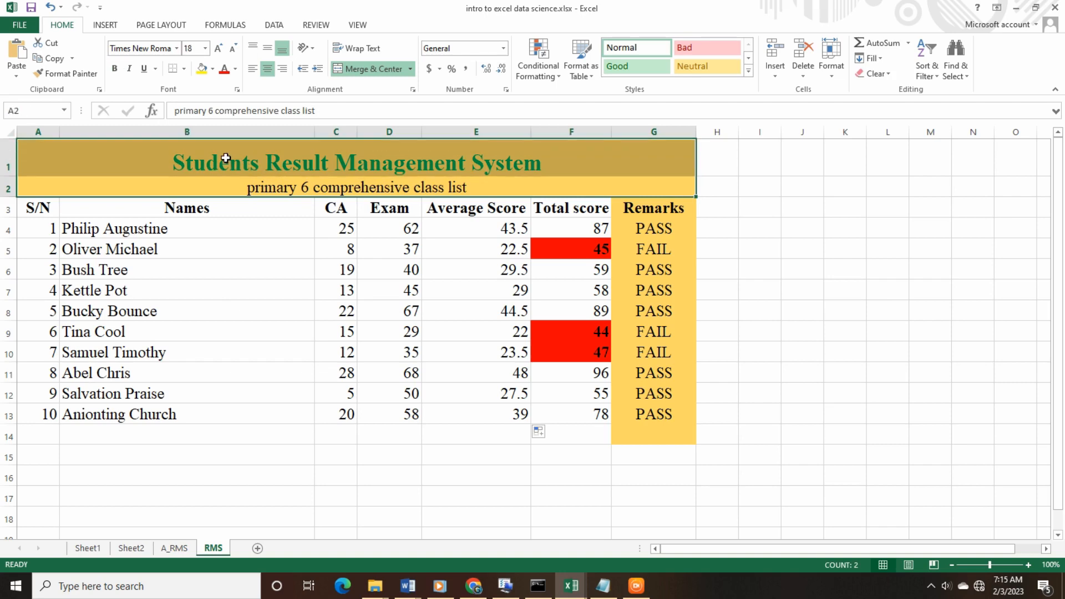
right_click(352, 189)
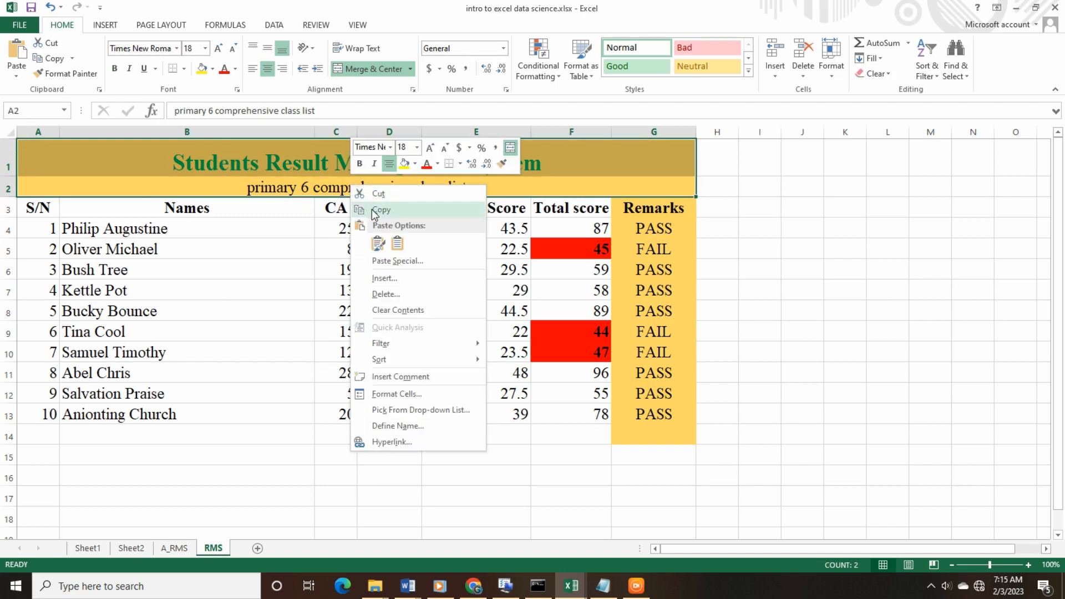
click(355, 210)
Try pasting the copied title rows into the A_RMS sheet starting at A1, and undo the paste.
click(176, 548)
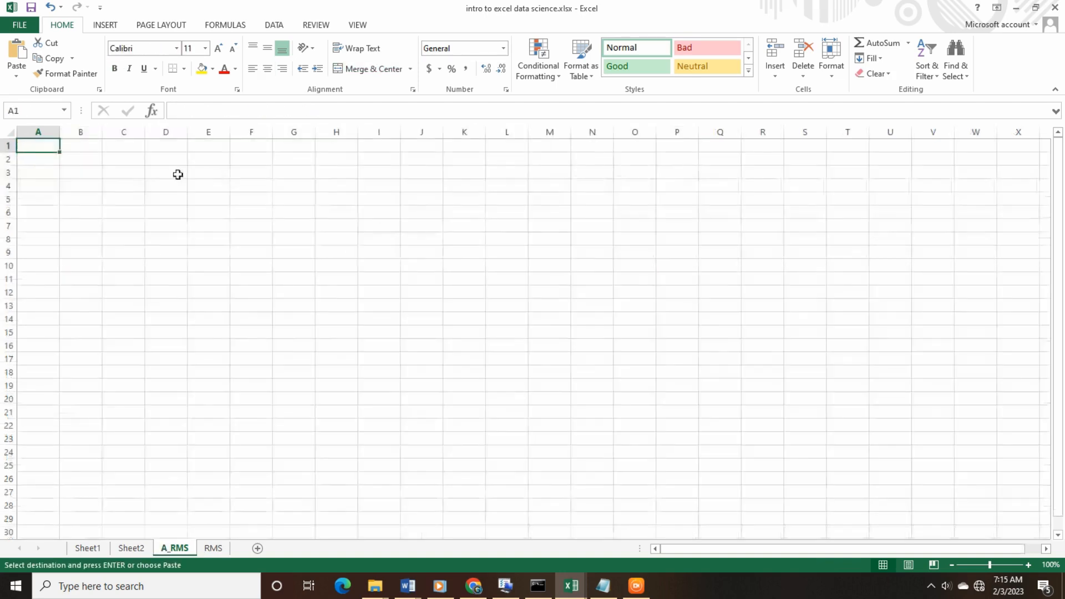
right_click(44, 146)
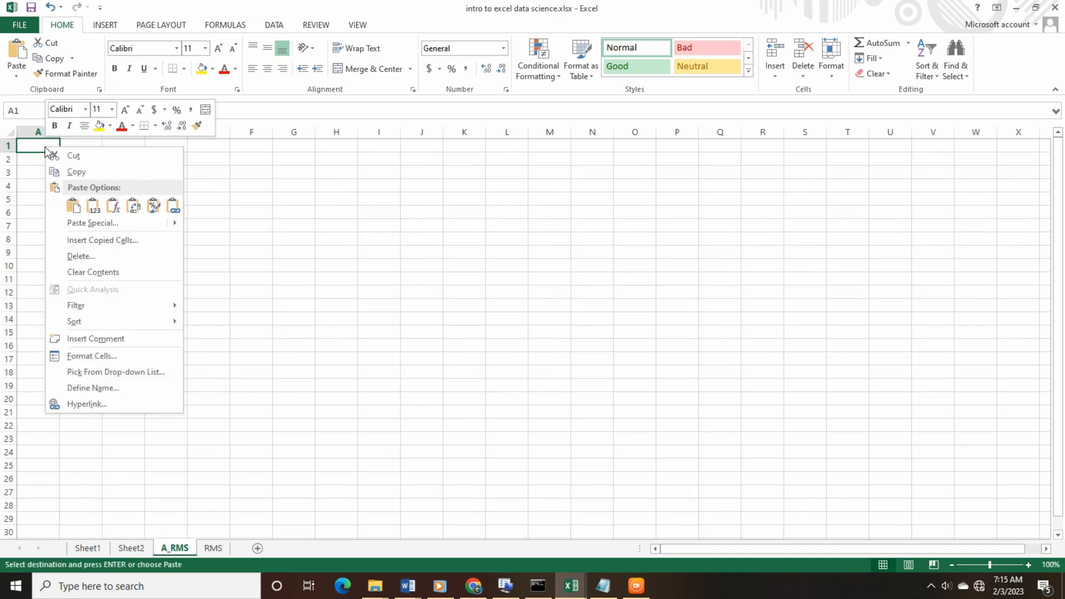
click(78, 208)
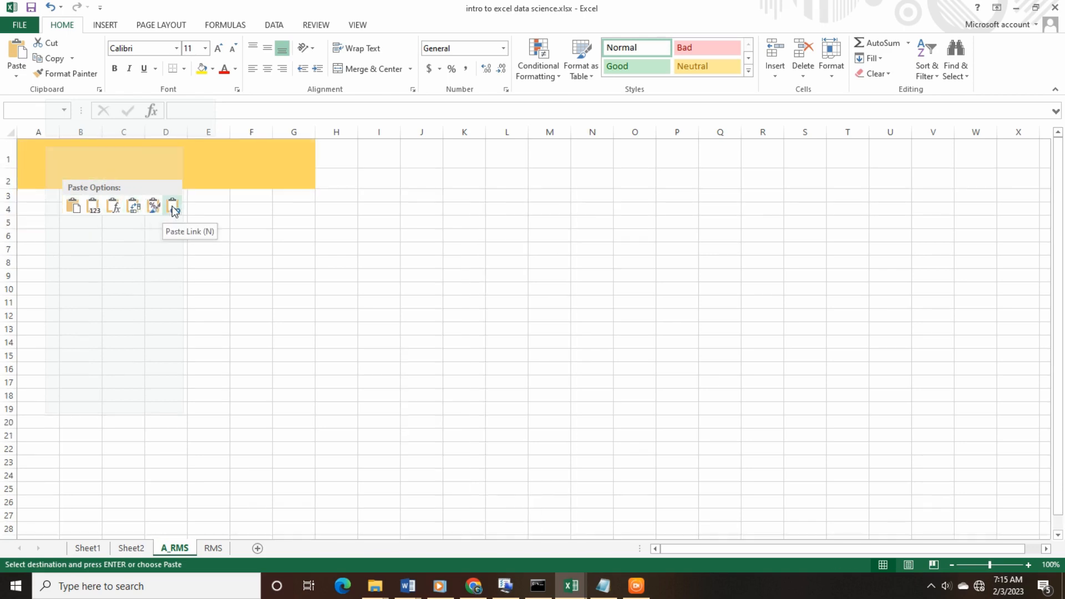
click(72, 206)
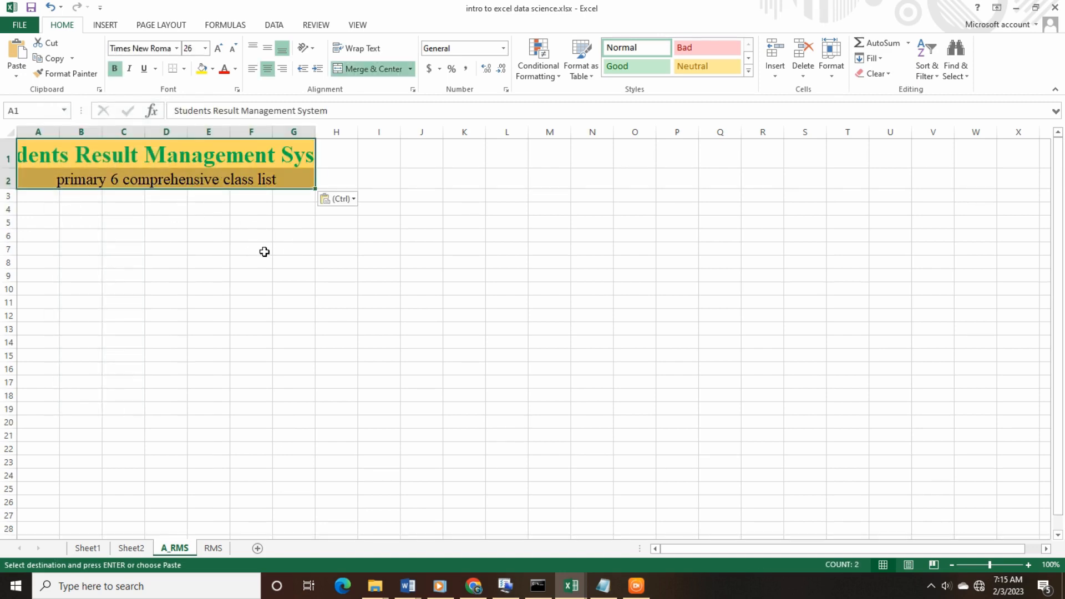
key(ctrl+z)
click(172, 208)
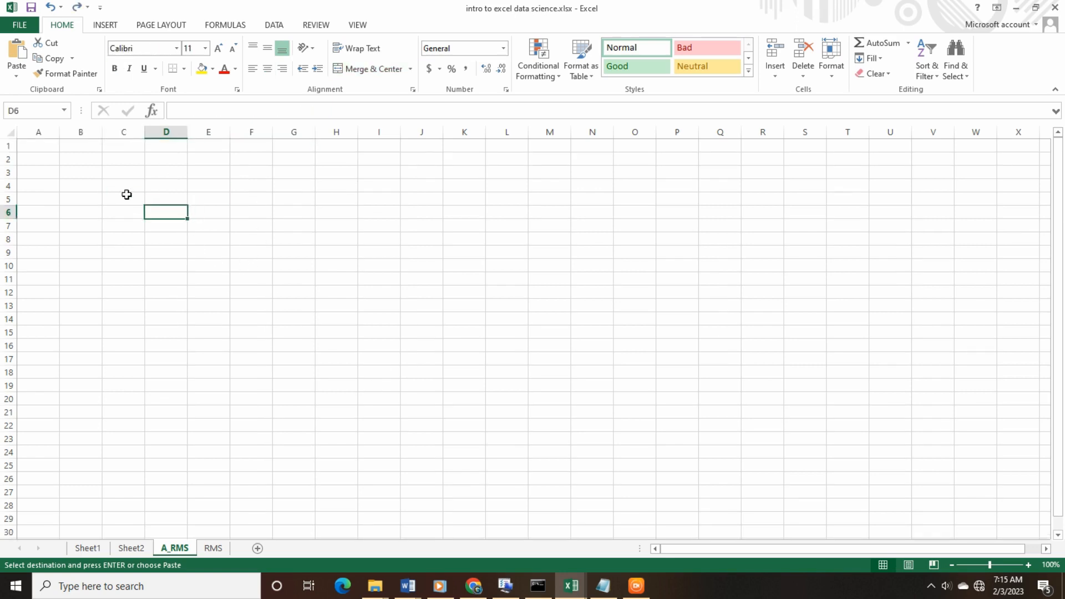
Format all cells of the A_RMS sheet in Times New Roman at font size 14.
click(46, 147)
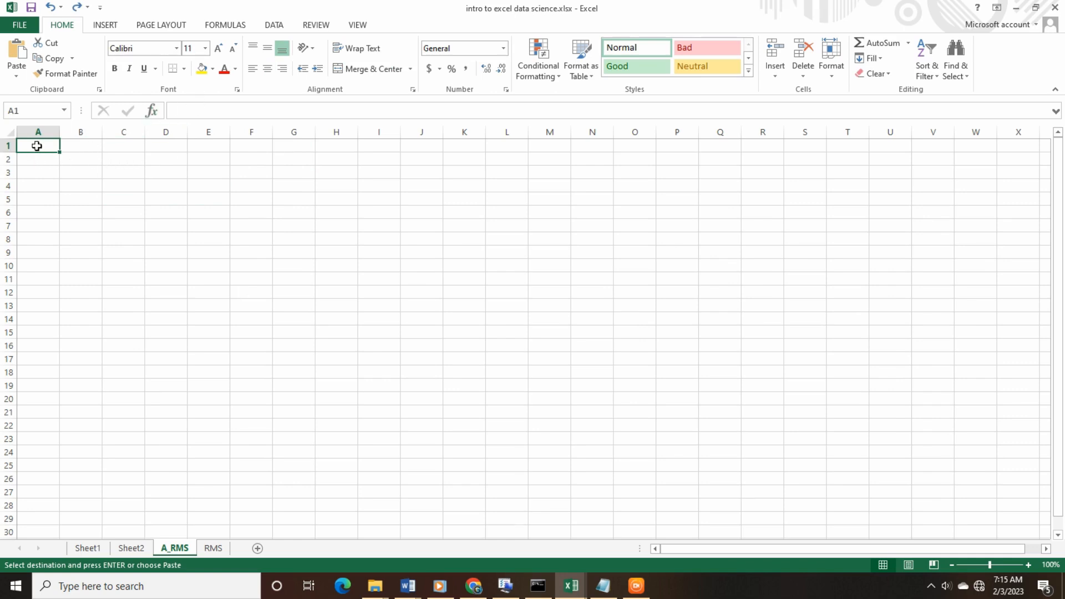
drag(37, 146, 682, 535)
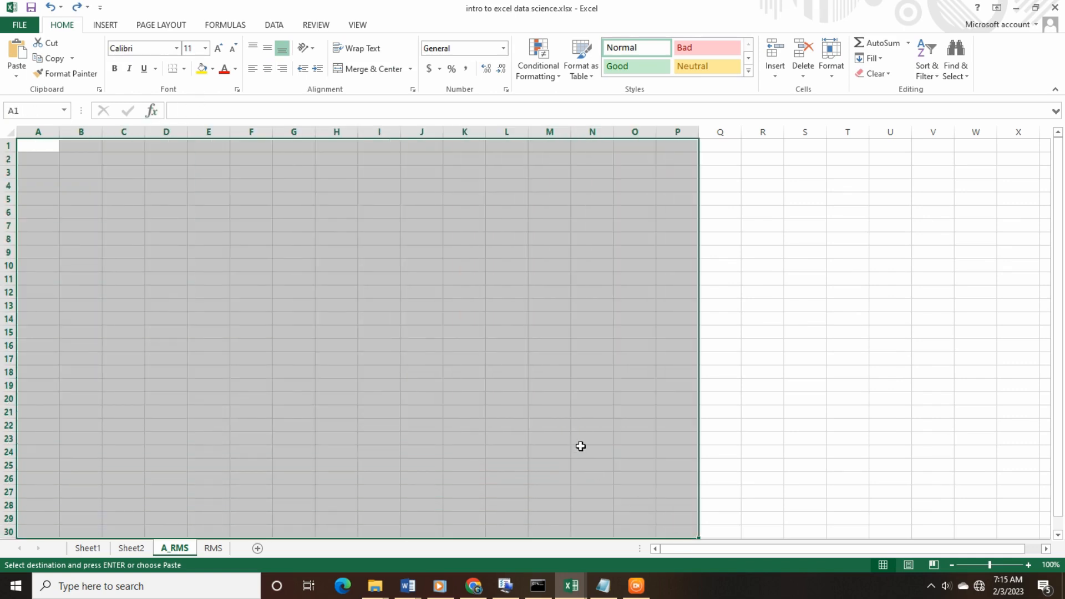
key(ctrl+a)
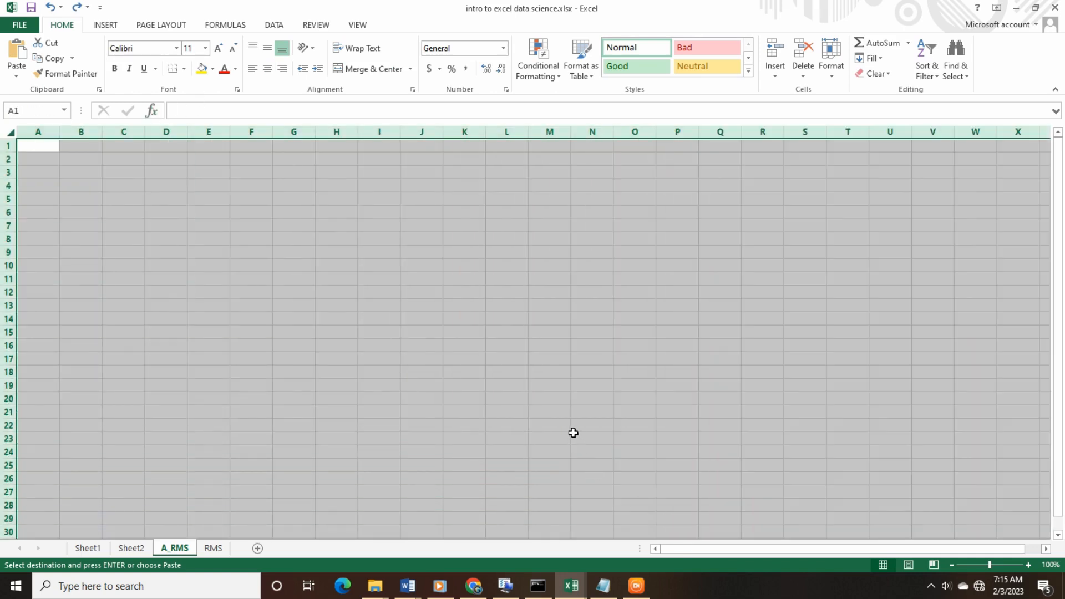
click(207, 48)
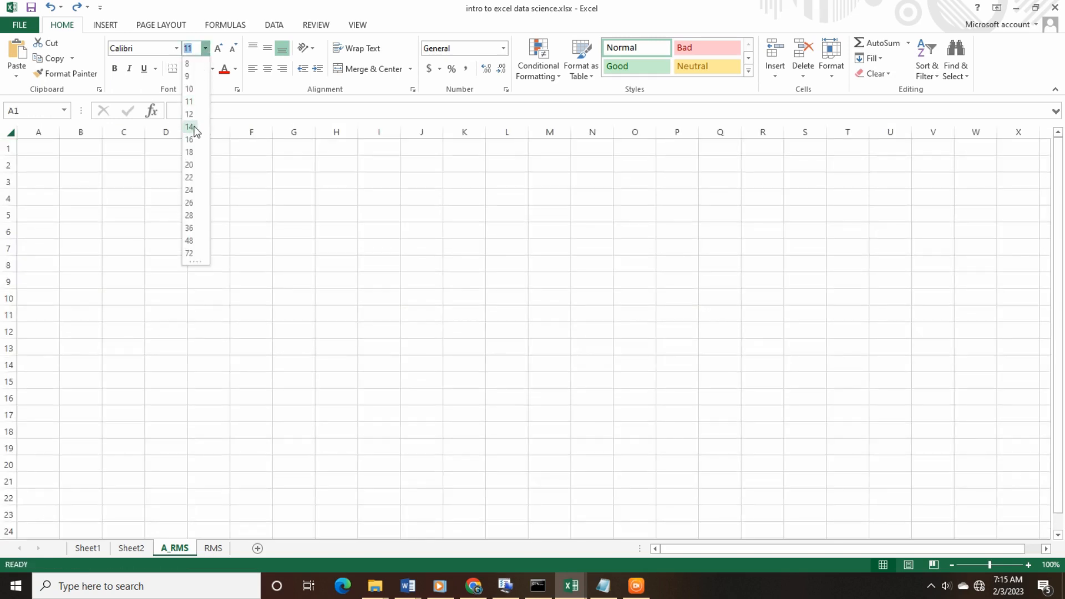
click(194, 128)
click(177, 49)
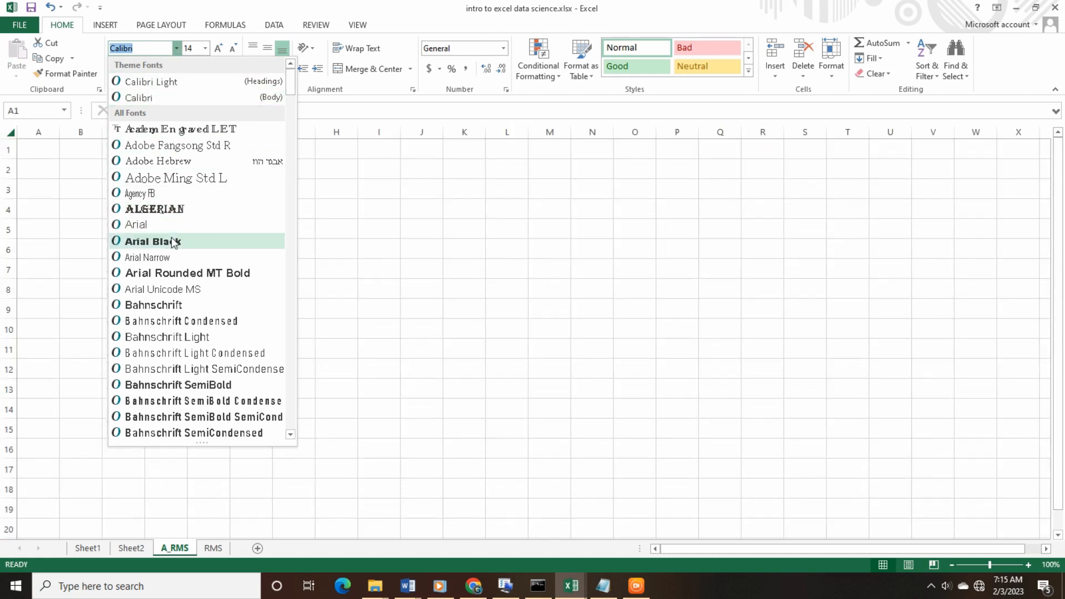
text(times New Roma)
key(Return)
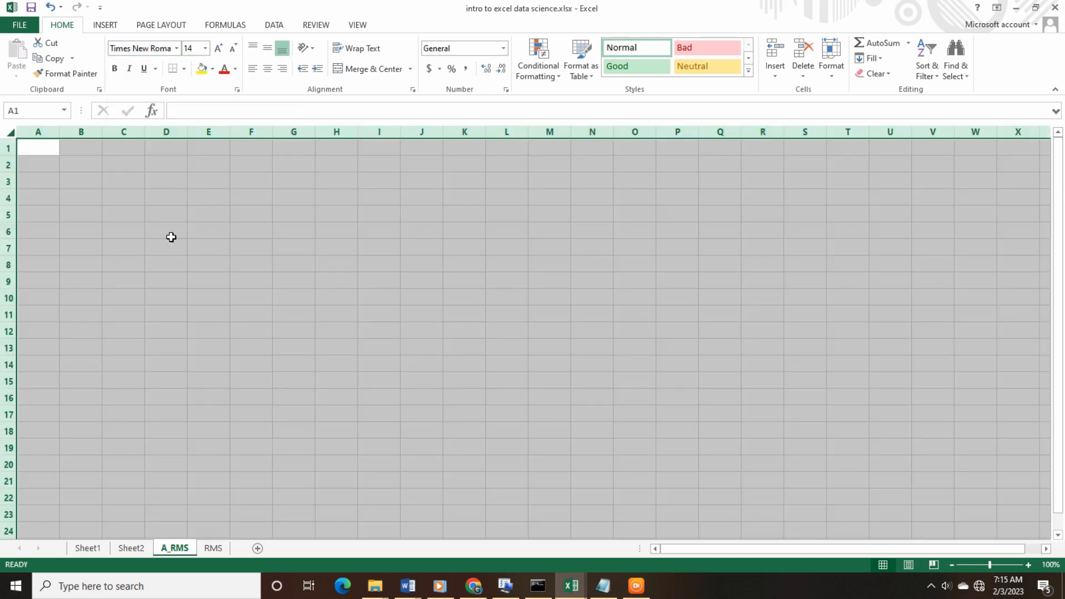
click(47, 152)
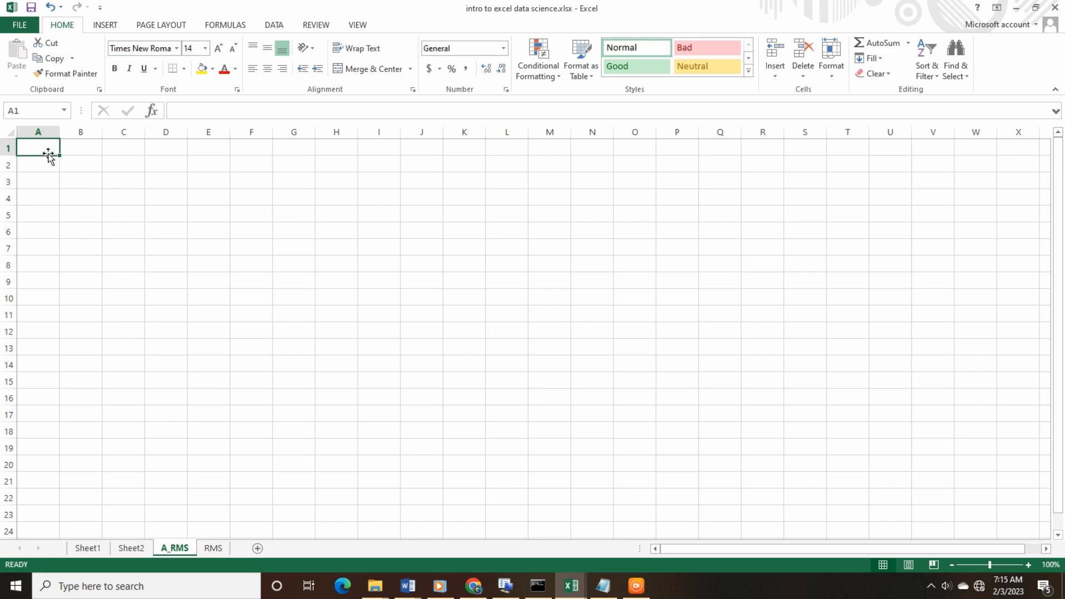
drag(45, 148, 309, 154)
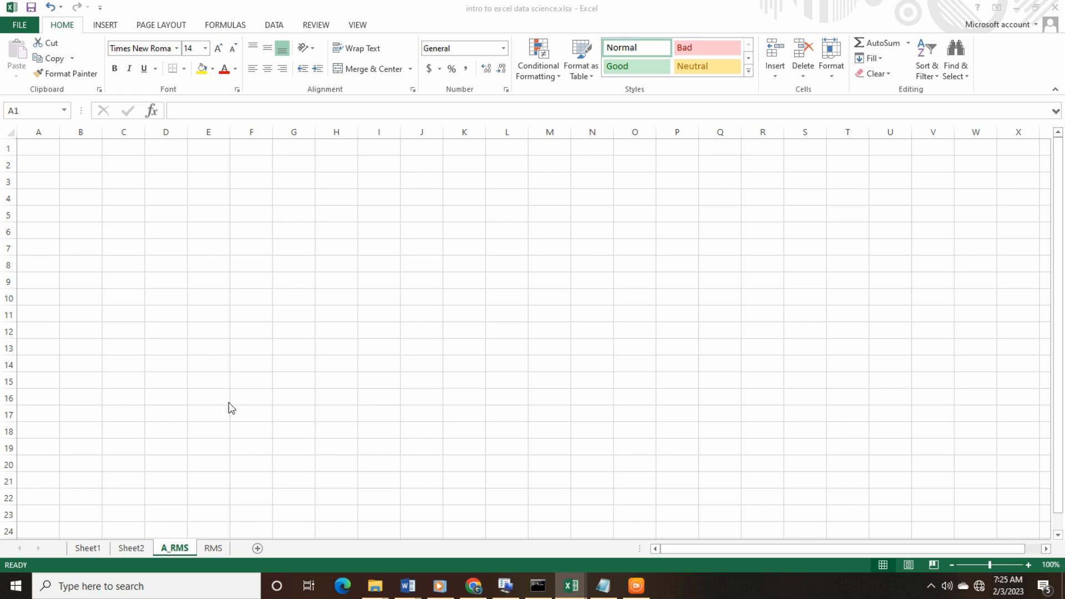
click(84, 213)
click(49, 149)
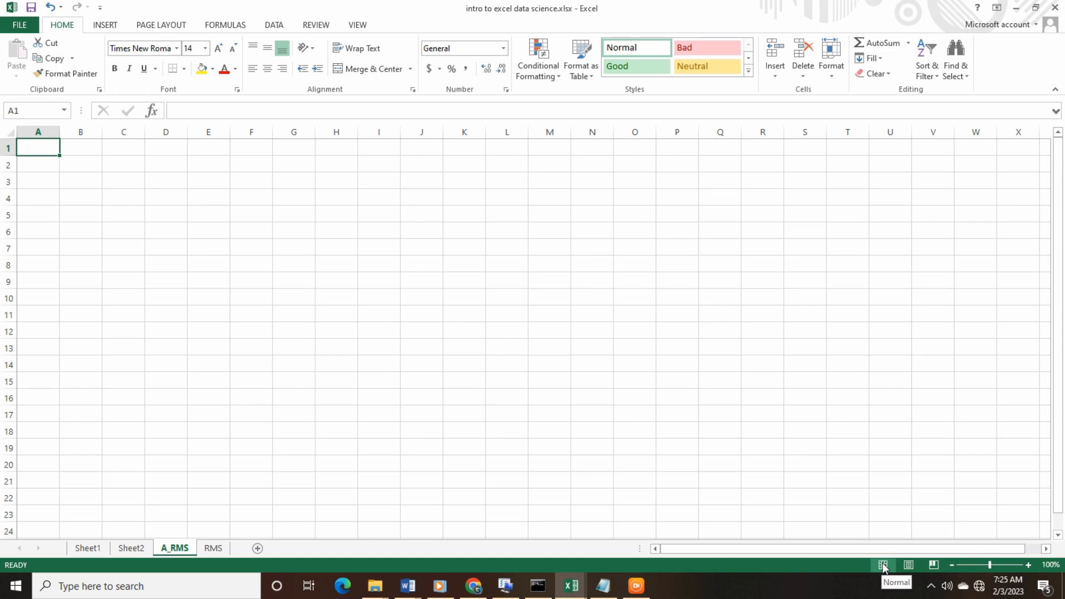
Compare the A_RMS sheet's pages in Page Layout view and Page Break Preview, ending in Page Layout view.
click(909, 564)
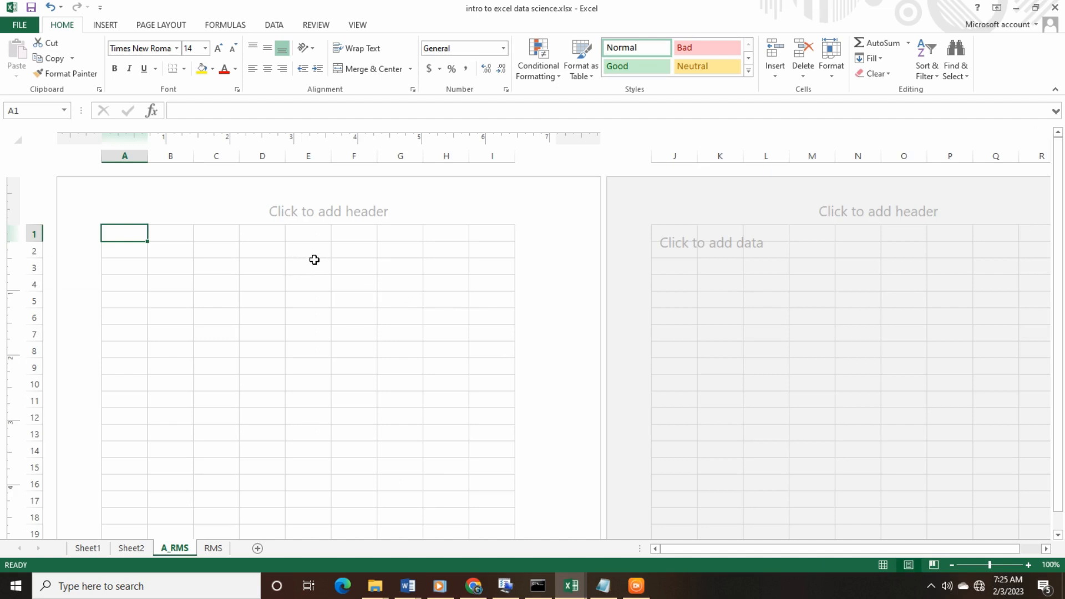
click(291, 303)
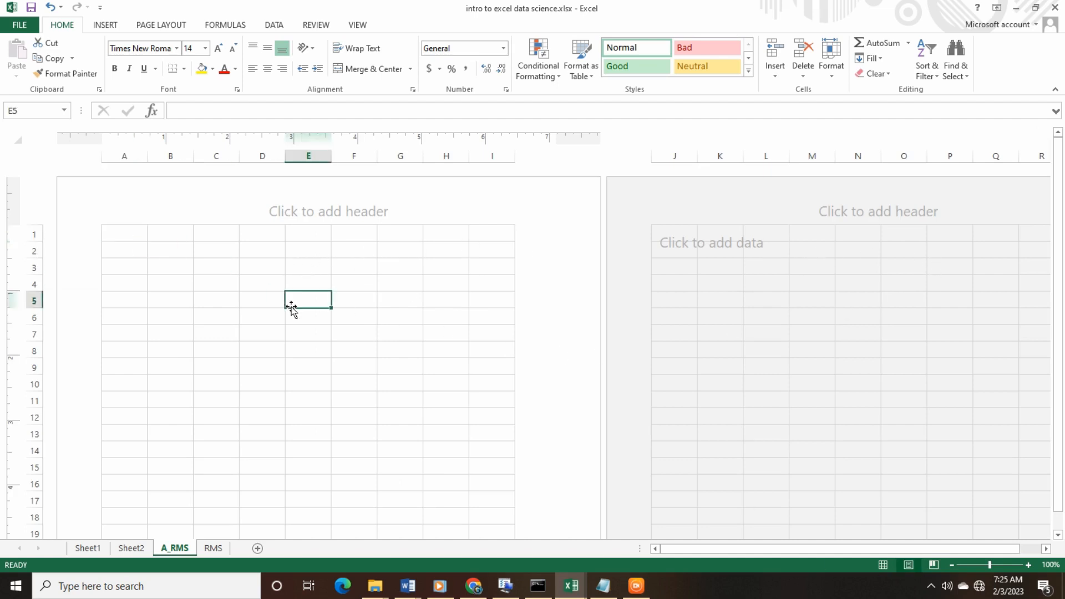
click(896, 249)
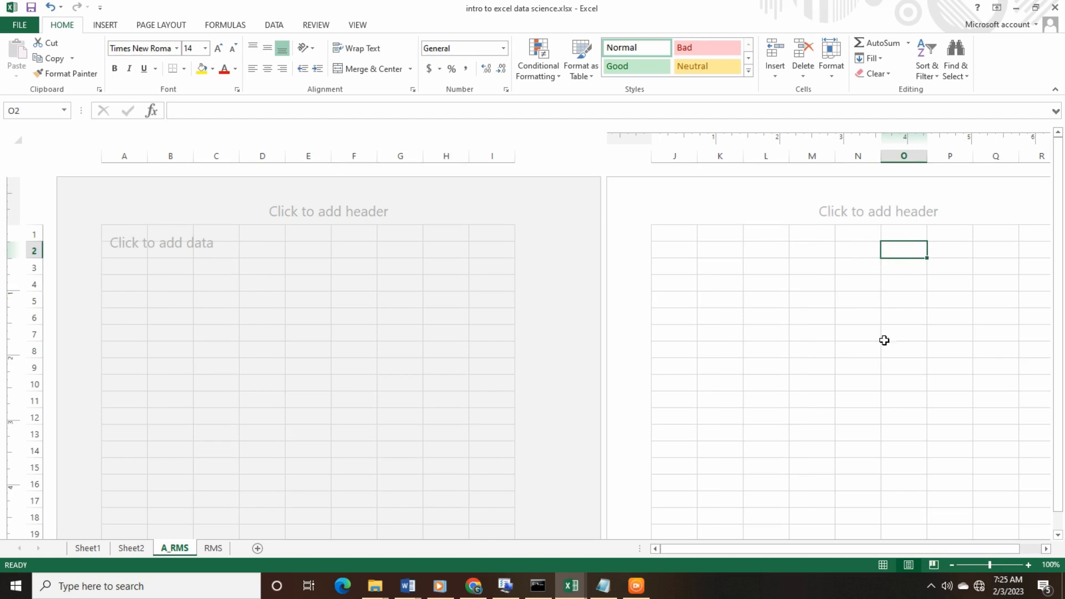
scroll(722, 361, down, 3)
scroll(682, 352, down, 8)
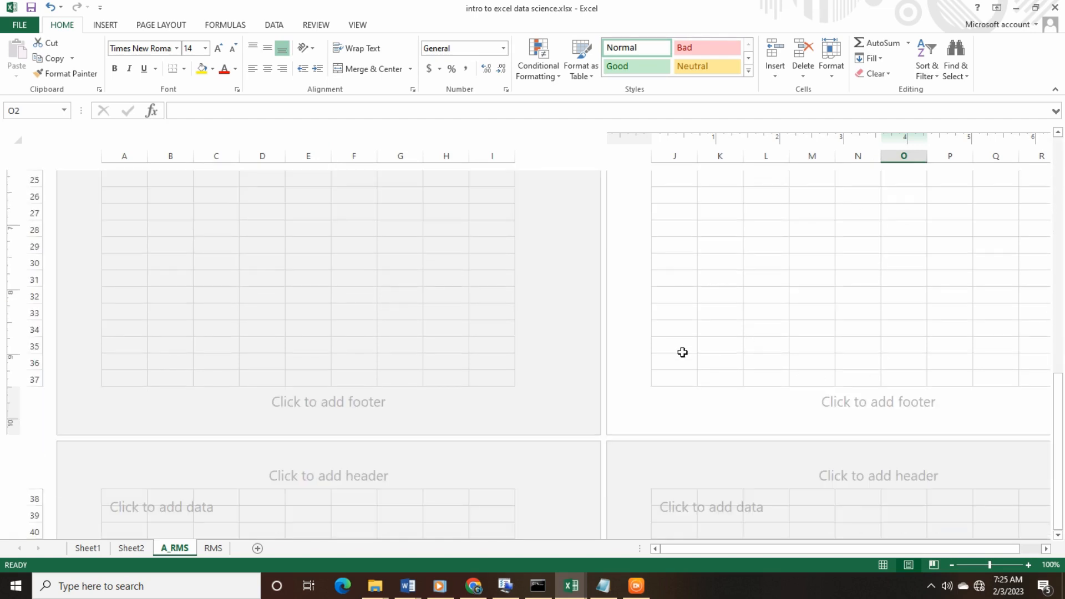
scroll(486, 345, up, 10)
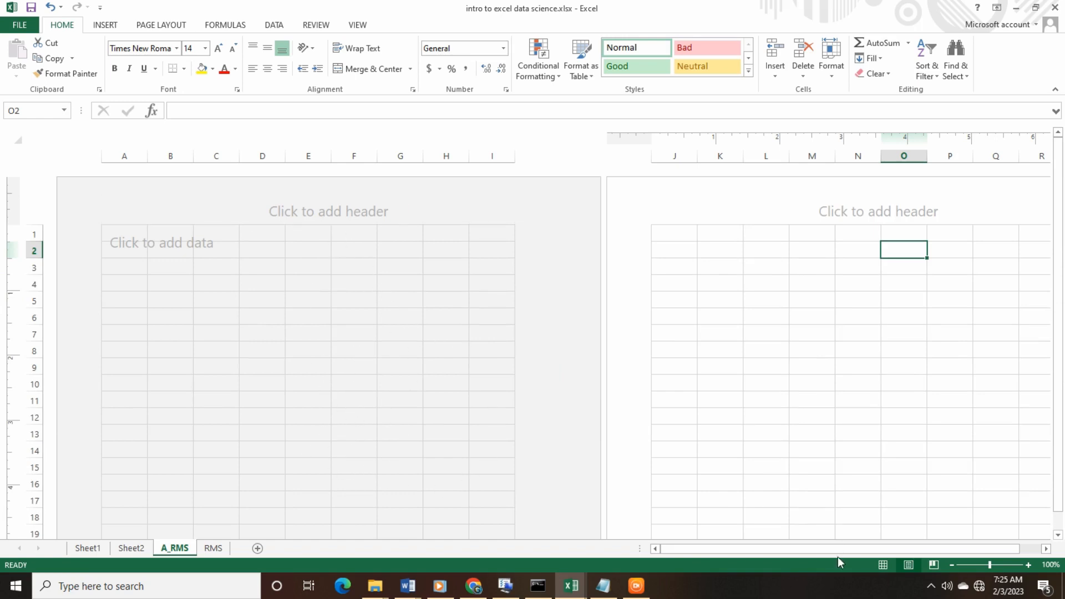
click(934, 565)
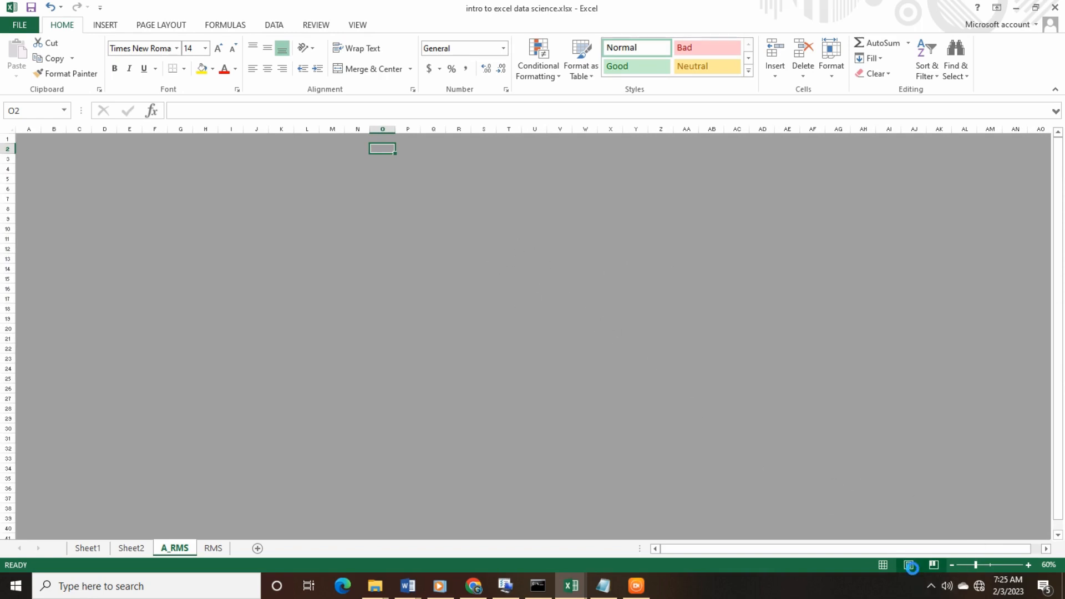
click(909, 564)
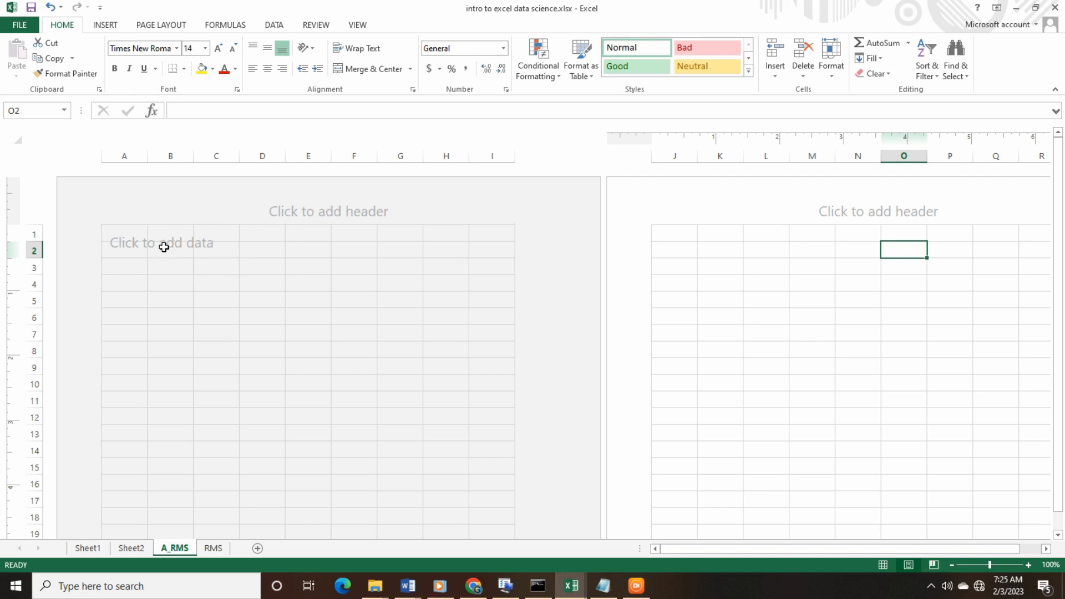
Set the page orientation of the A_RMS sheet to landscape.
click(135, 249)
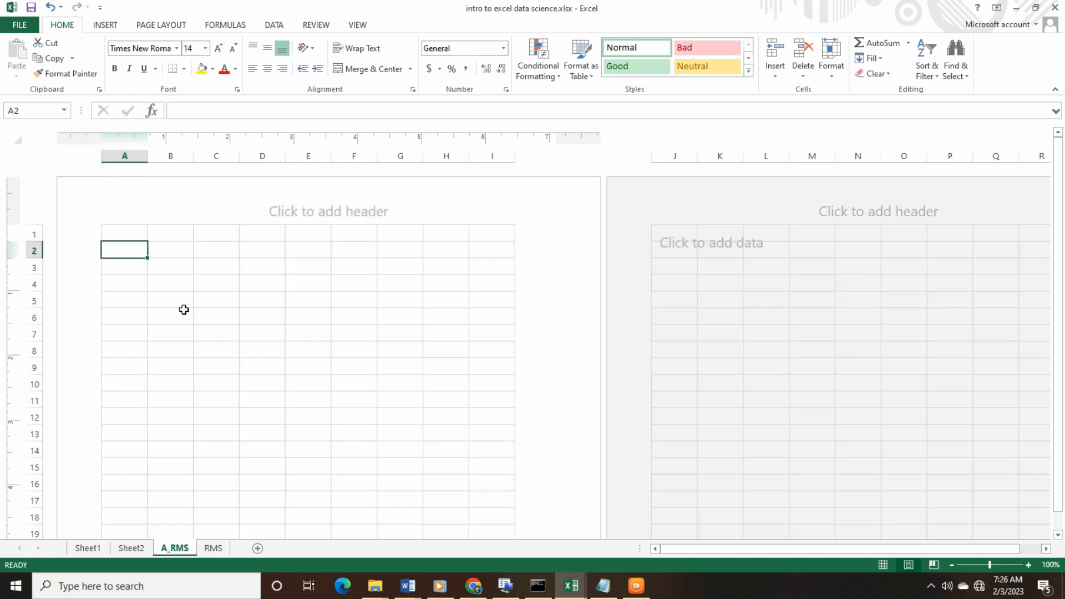
click(163, 26)
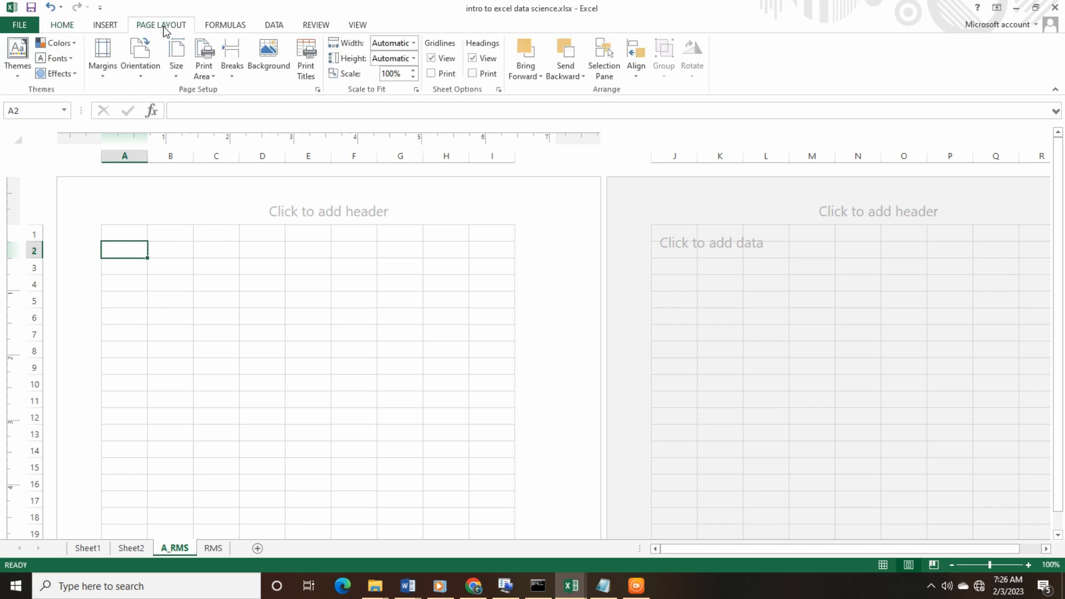
click(142, 71)
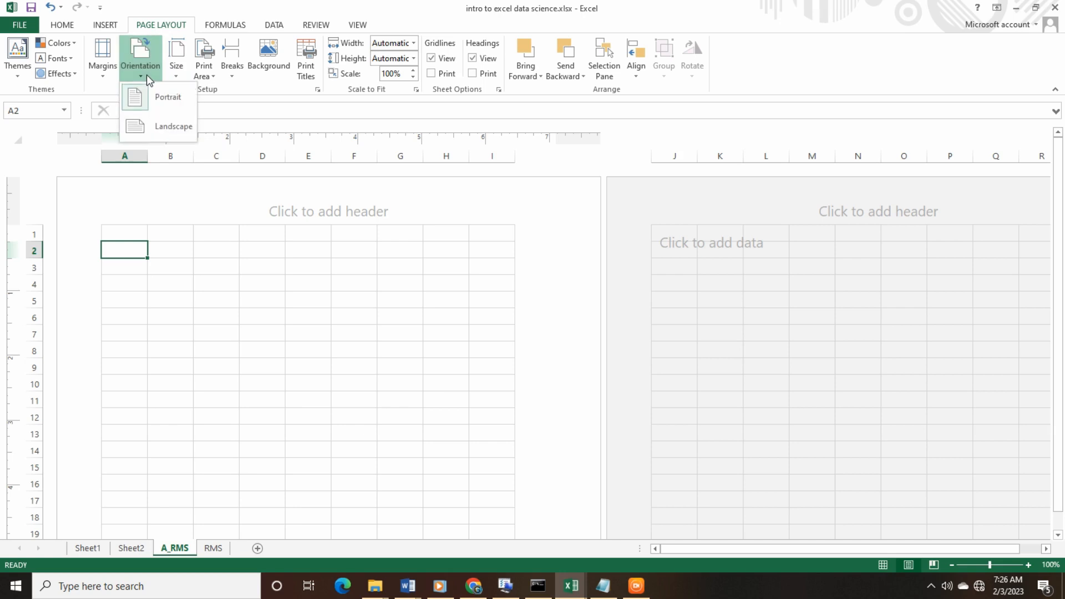
click(153, 131)
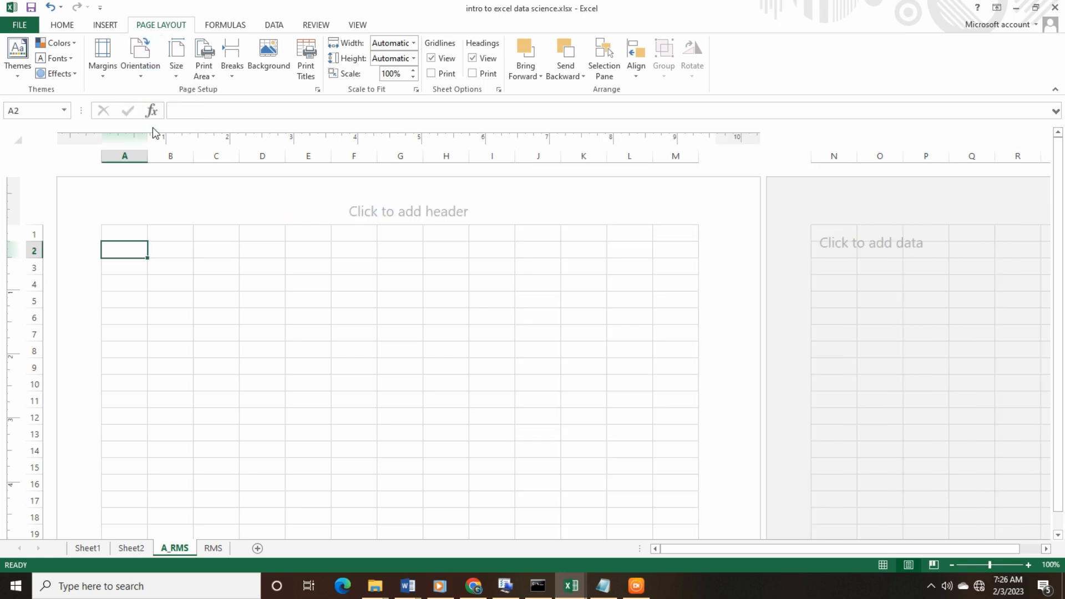
Enter DIVINE MERCY INTERNATIONAL SECONDARY in the center section of the A_RMS page header.
click(413, 220)
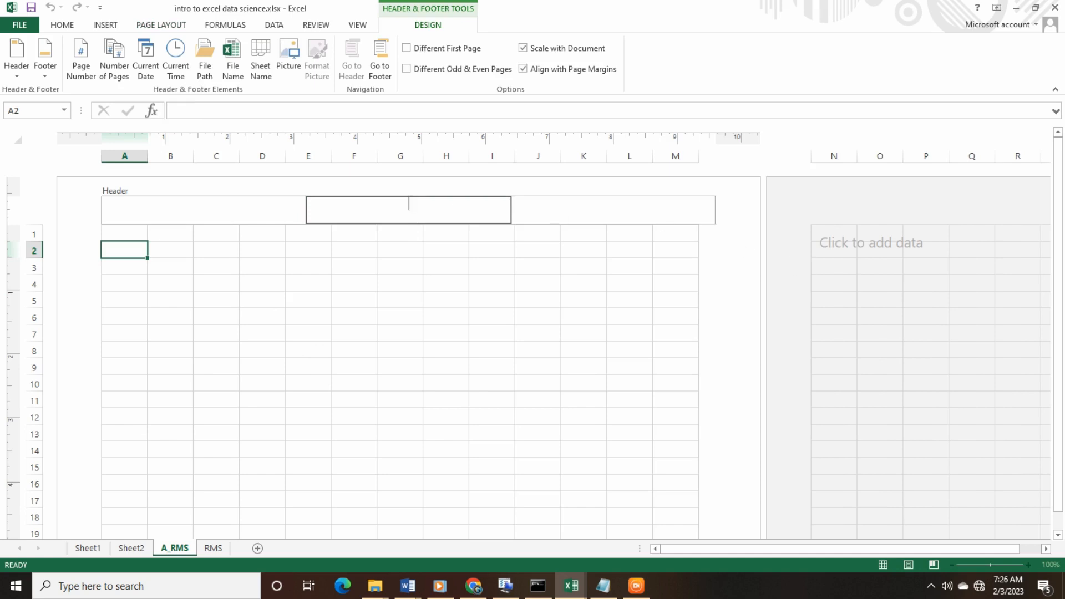
key(Escape)
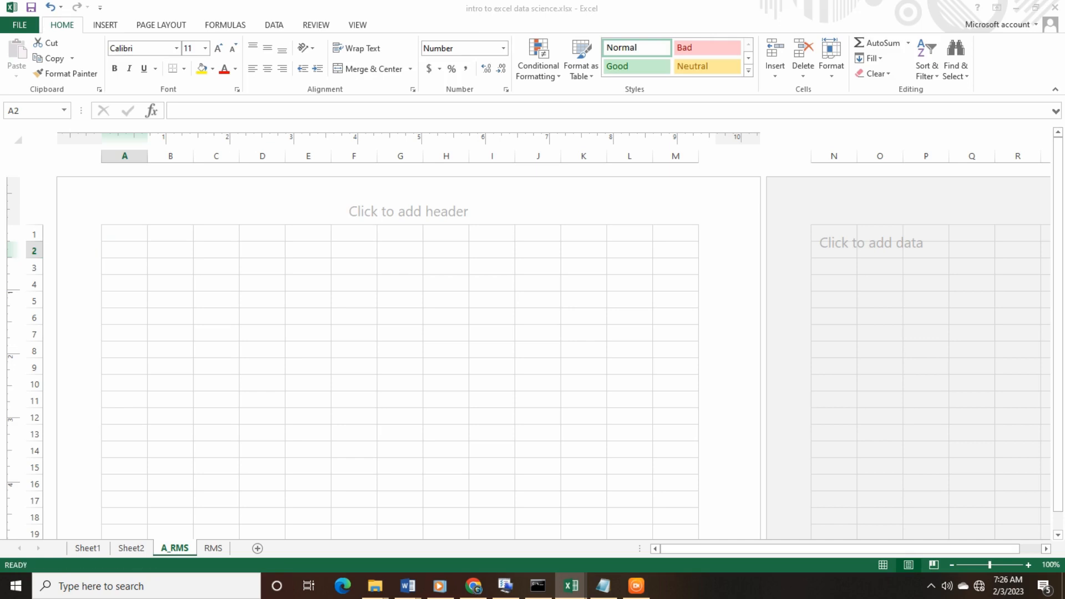
click(416, 213)
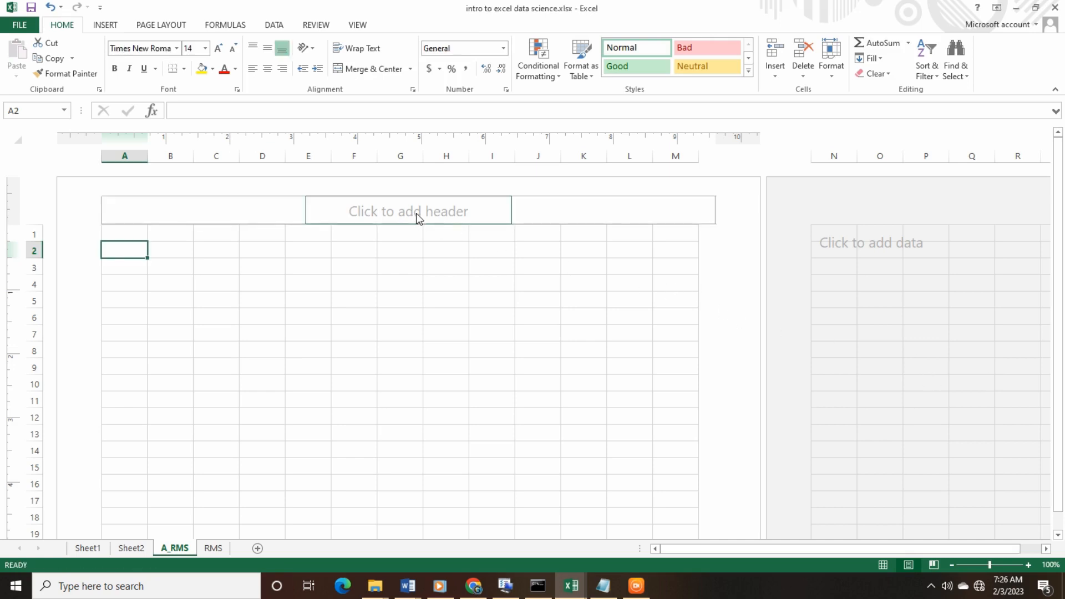
click(416, 213)
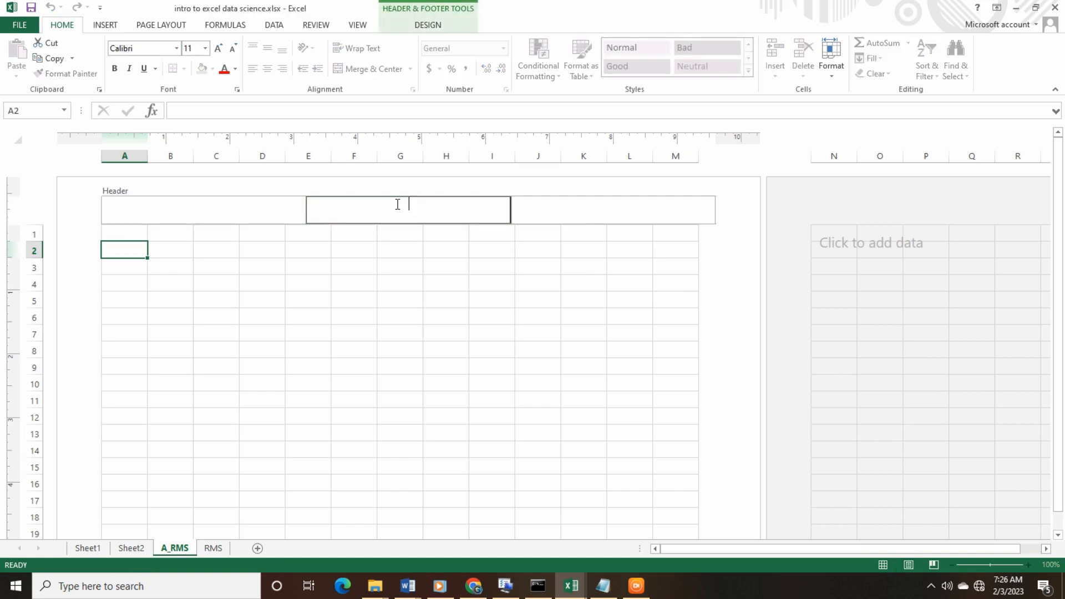
text(DIVINE MERCY INTERNATIONAL )
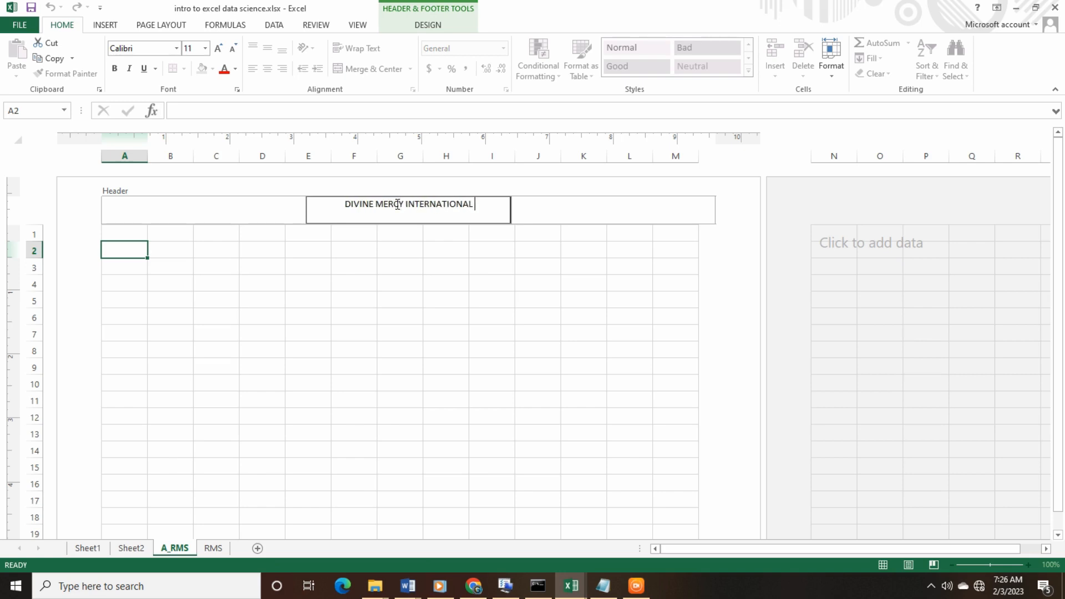
text(SEC)
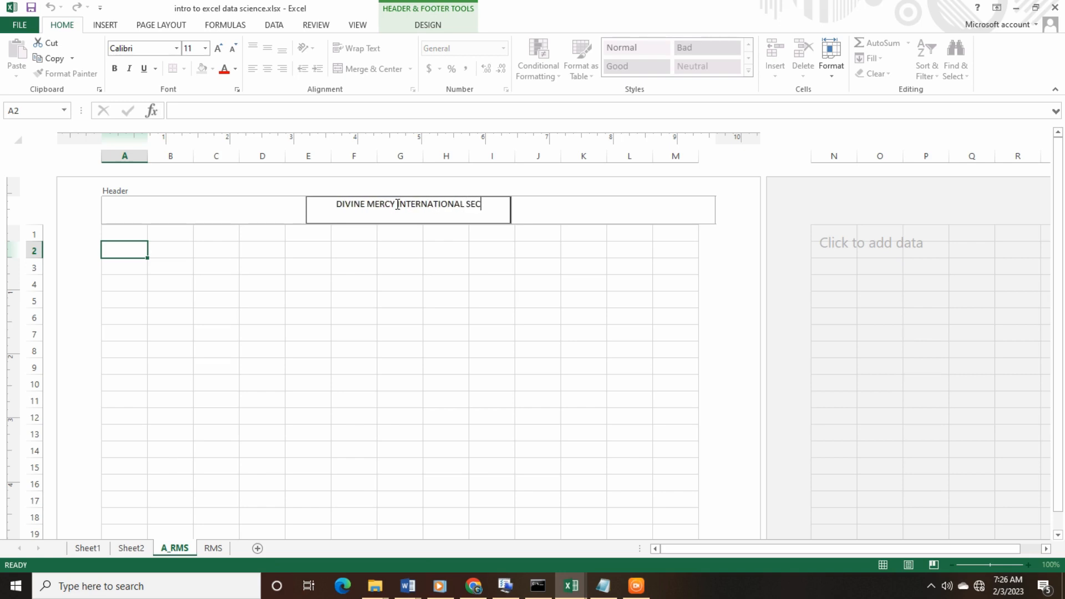
text(KNDARY)
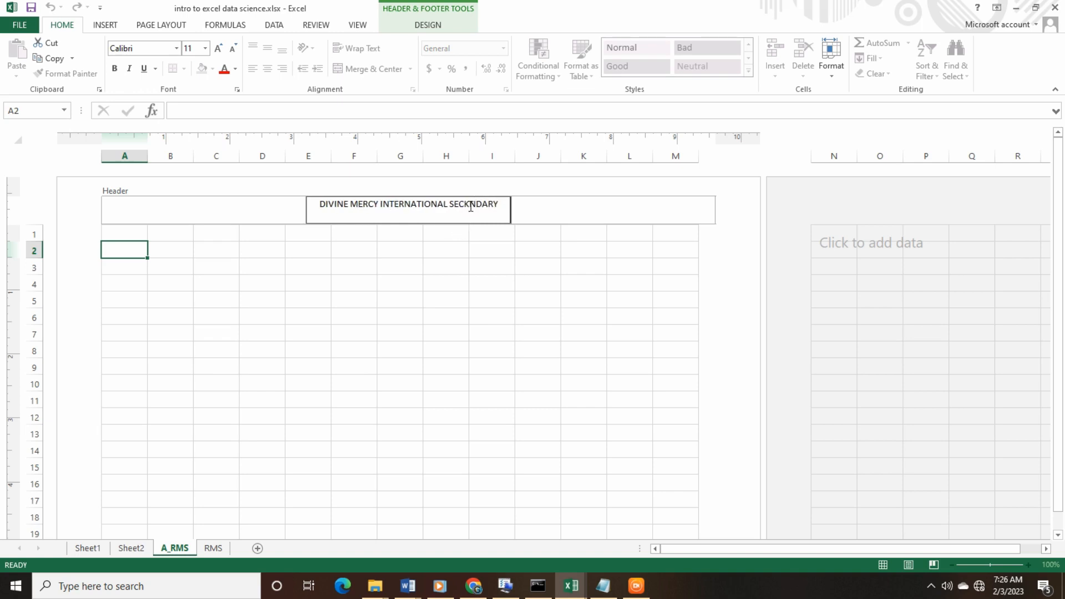
key(BackSpace)
text(O)
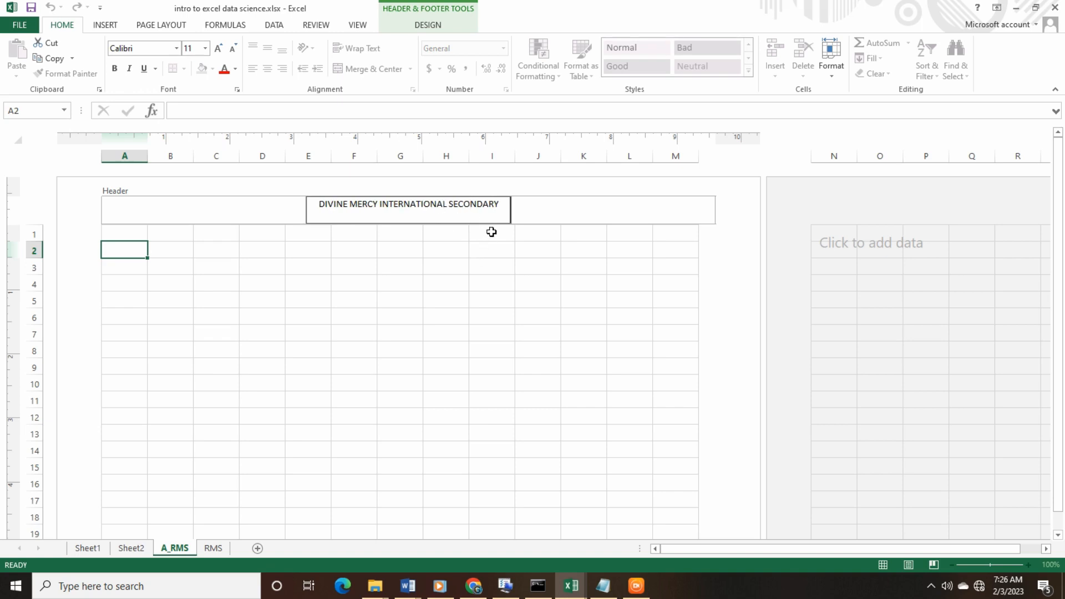
click(346, 251)
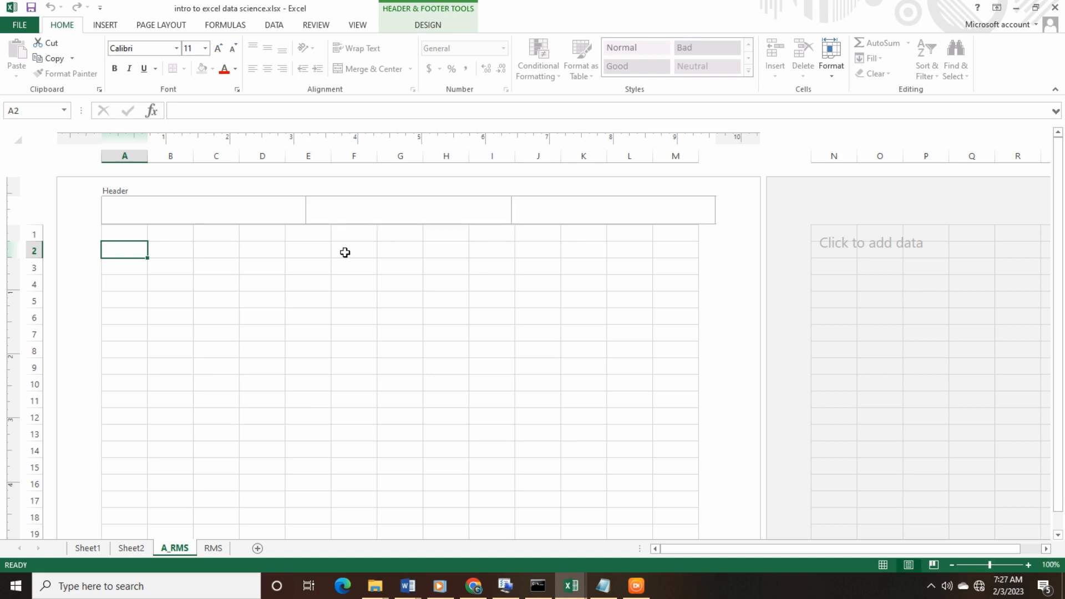
Format the center header text in bold Arial Black at font size 16.
key(ctrl+a)
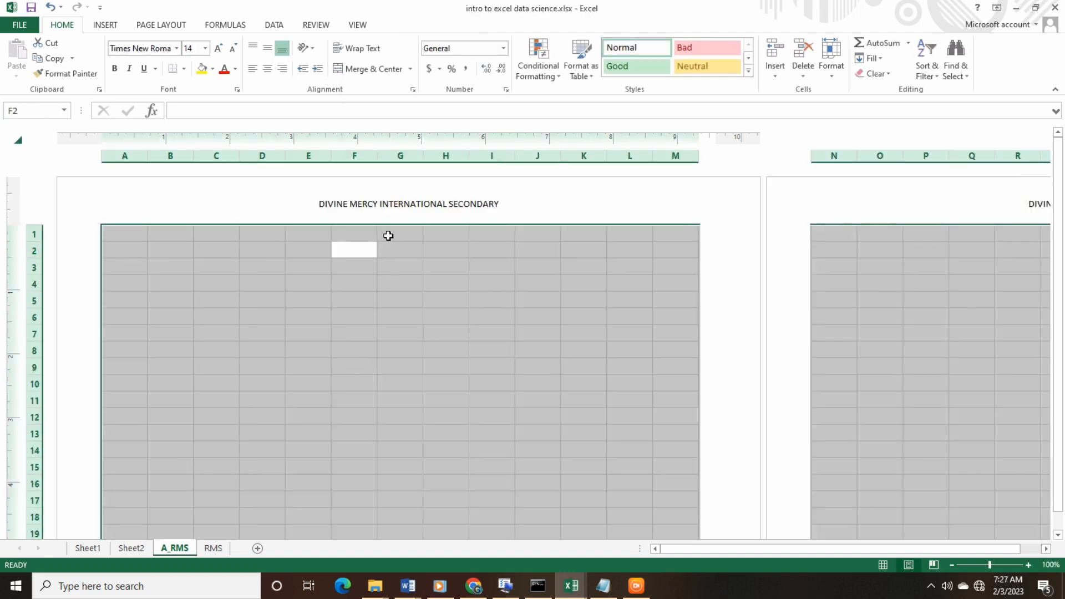
click(411, 214)
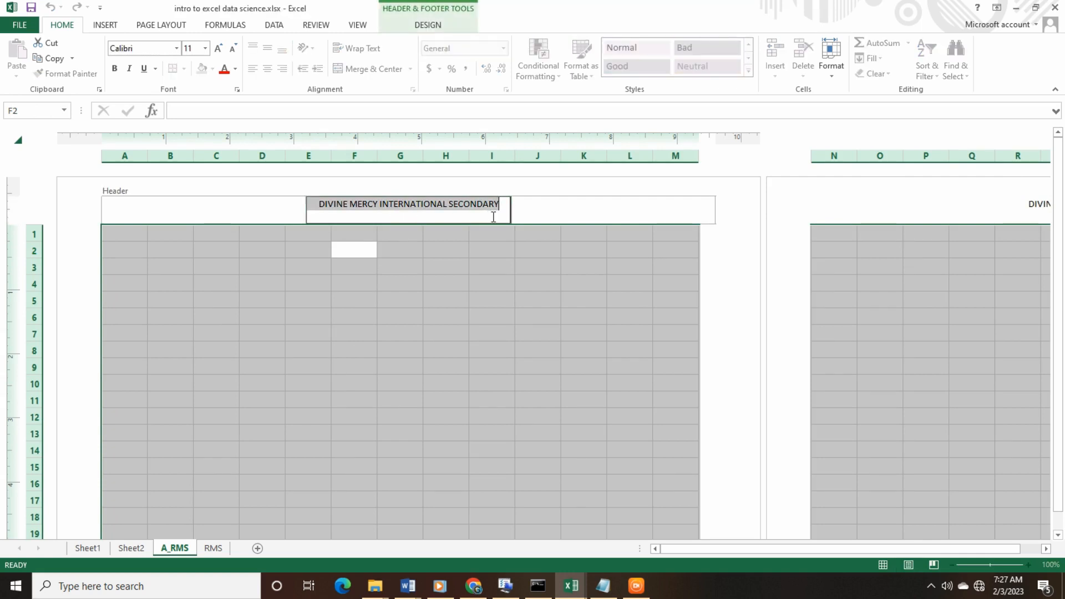
click(494, 216)
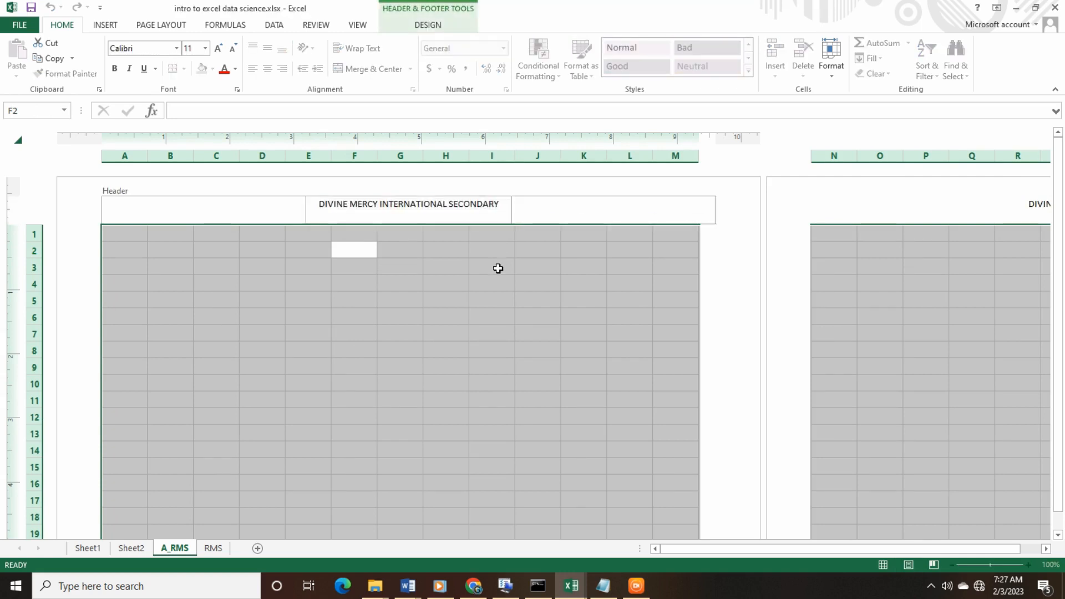
click(498, 269)
click(479, 219)
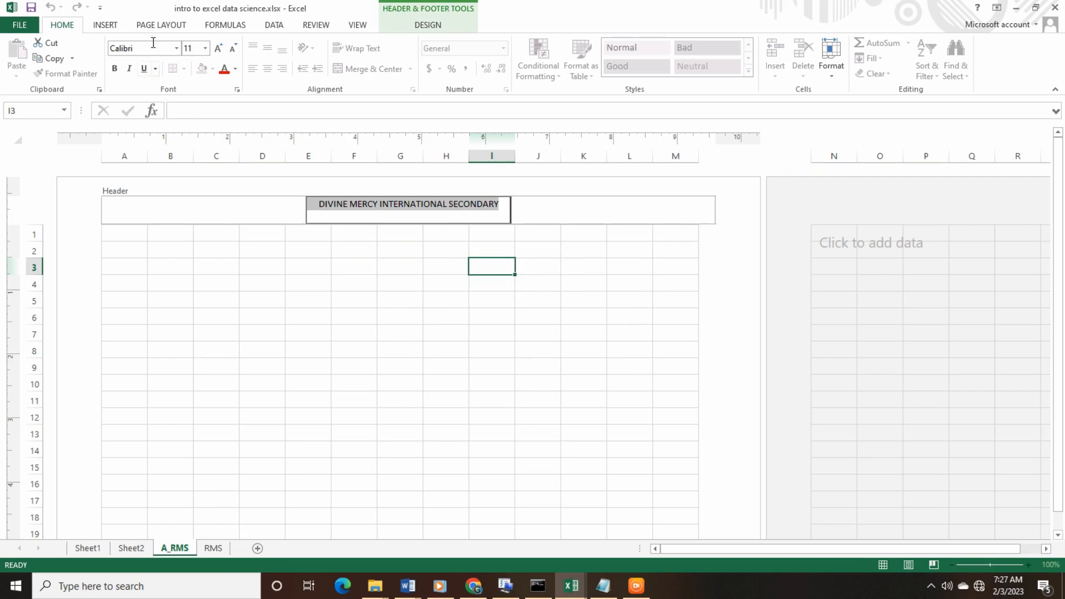
click(205, 49)
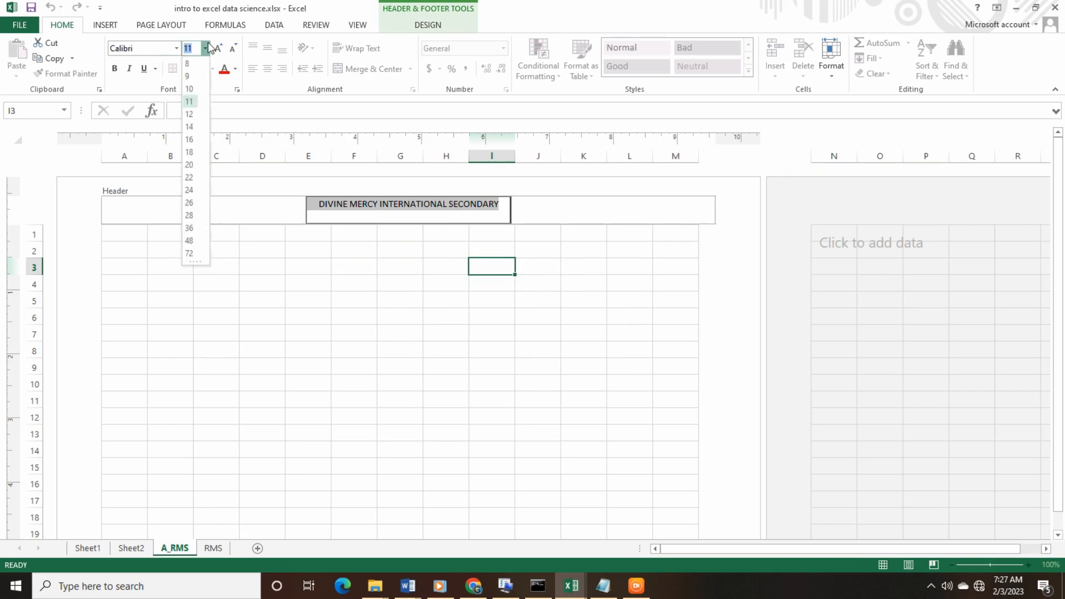
click(191, 139)
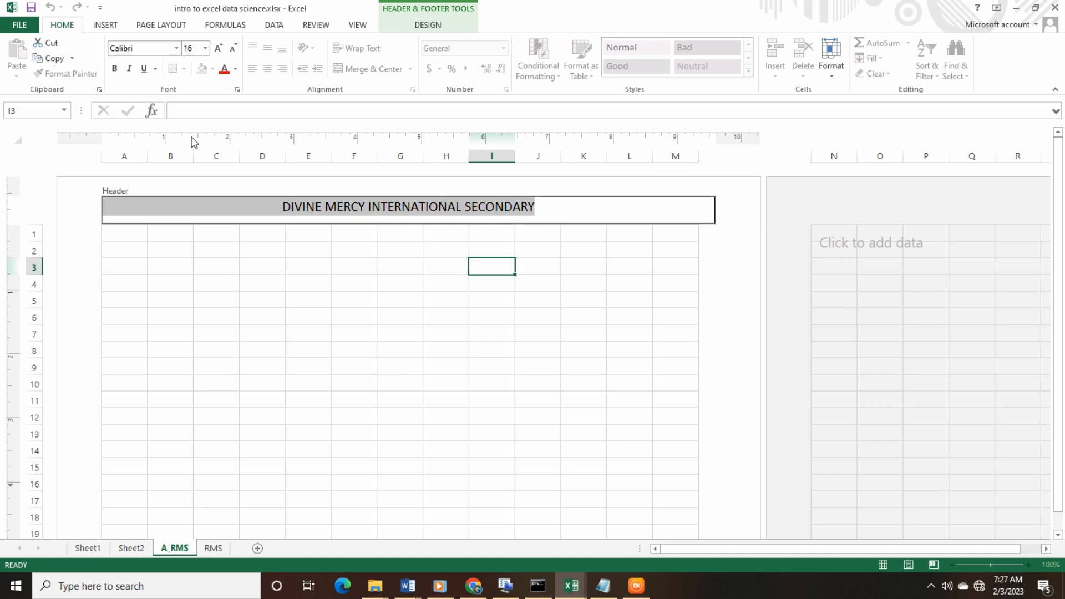
click(114, 68)
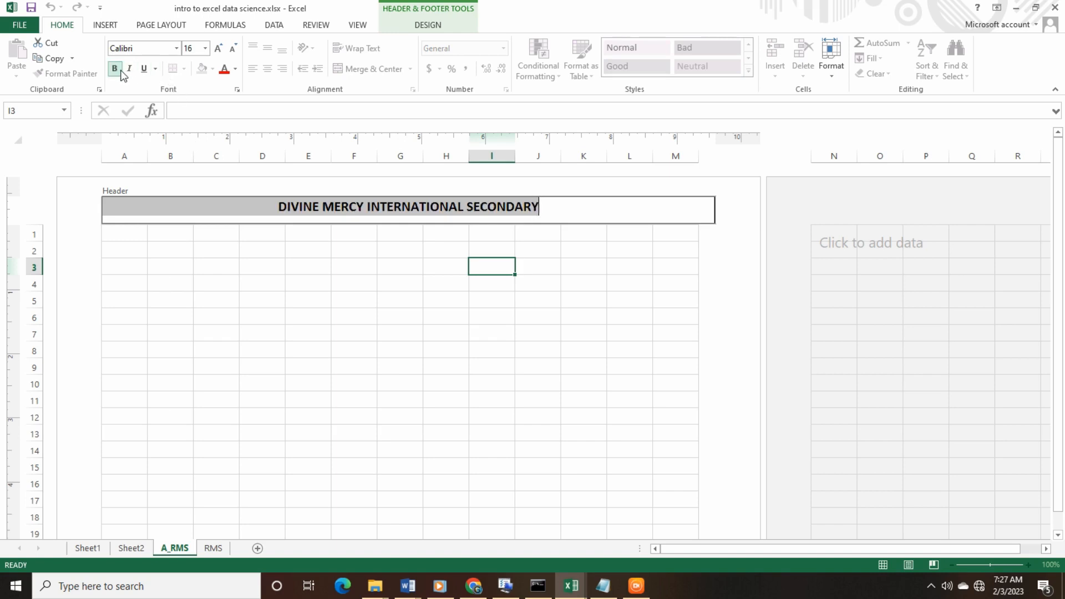
click(176, 49)
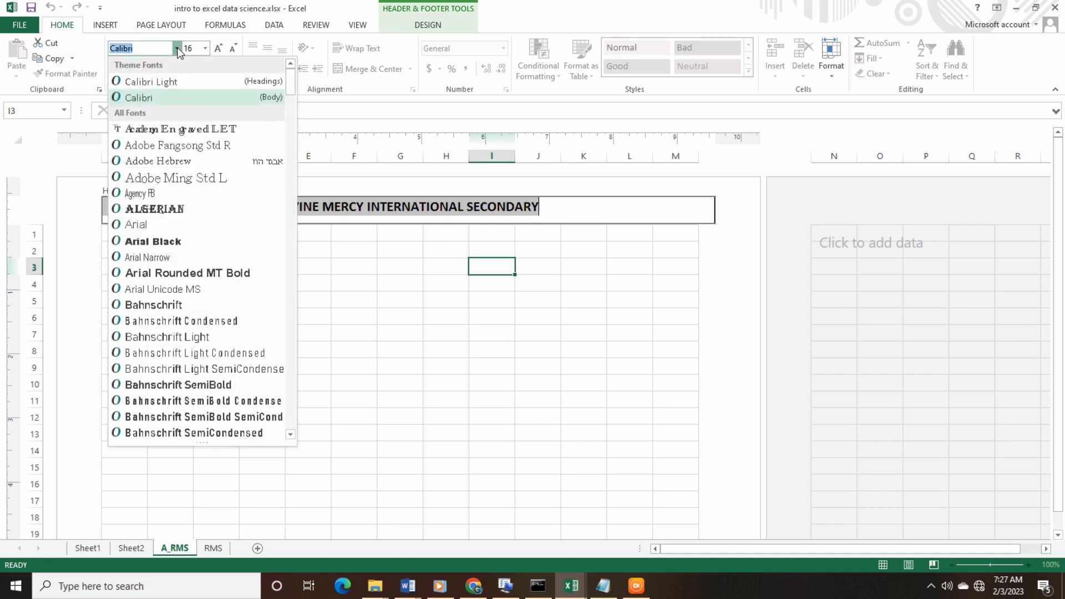
click(200, 238)
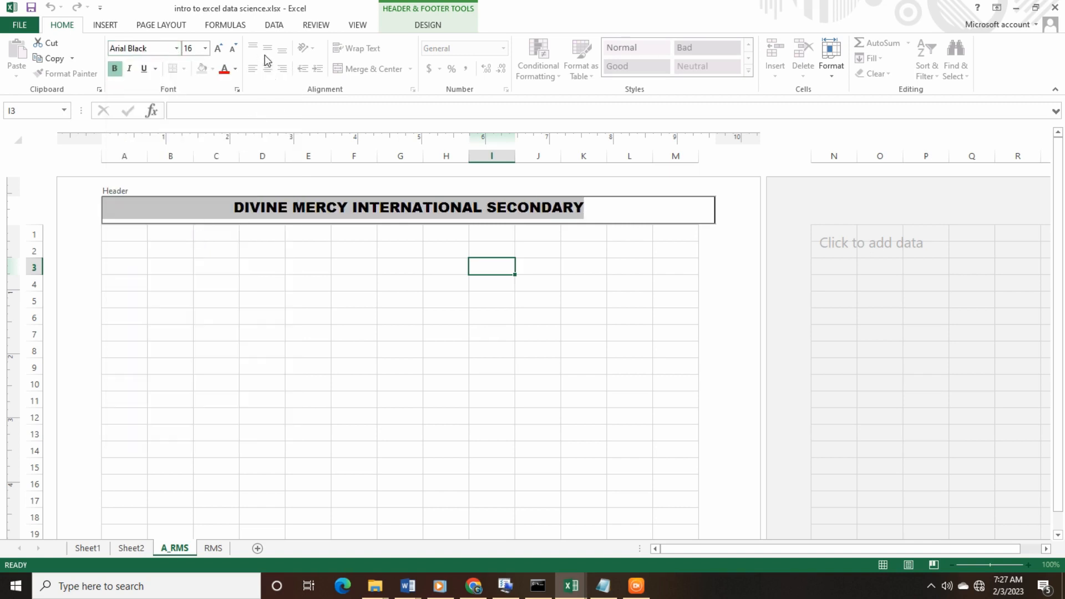
click(361, 235)
click(364, 206)
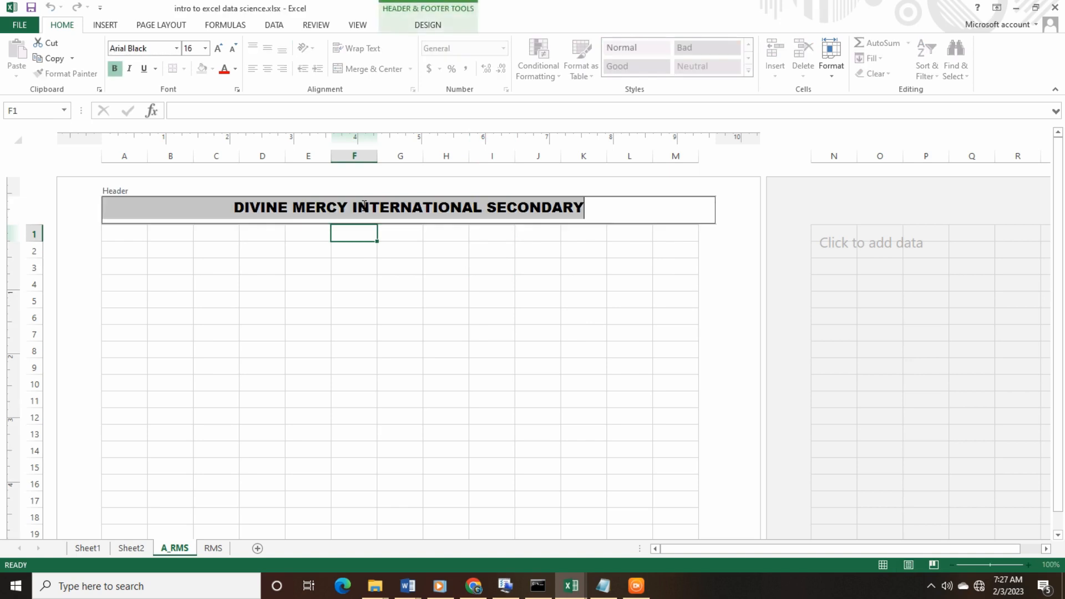
click(369, 209)
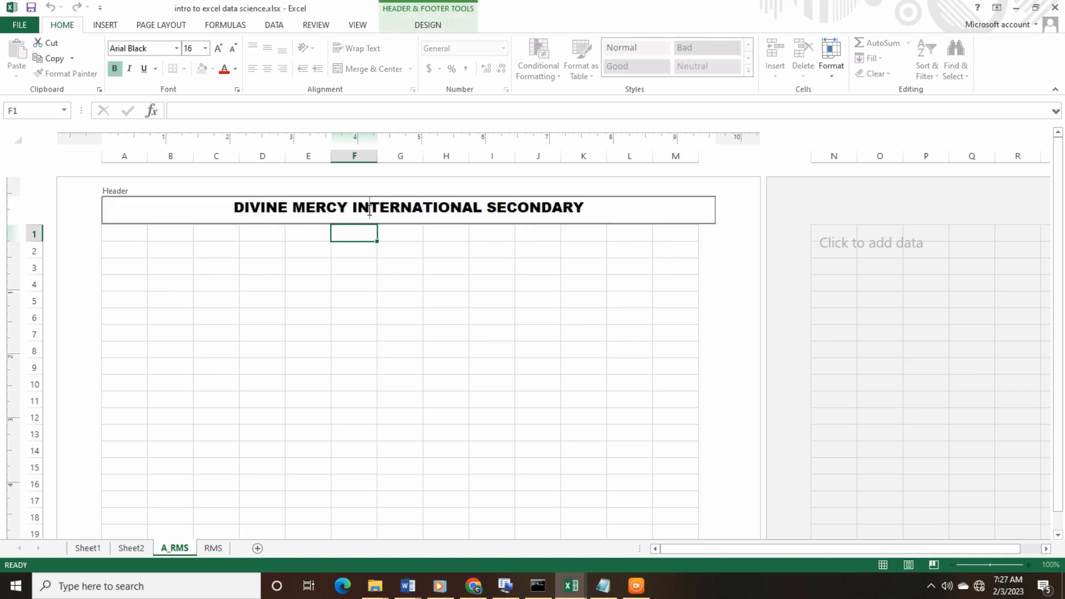
double_click(369, 209)
click(448, 264)
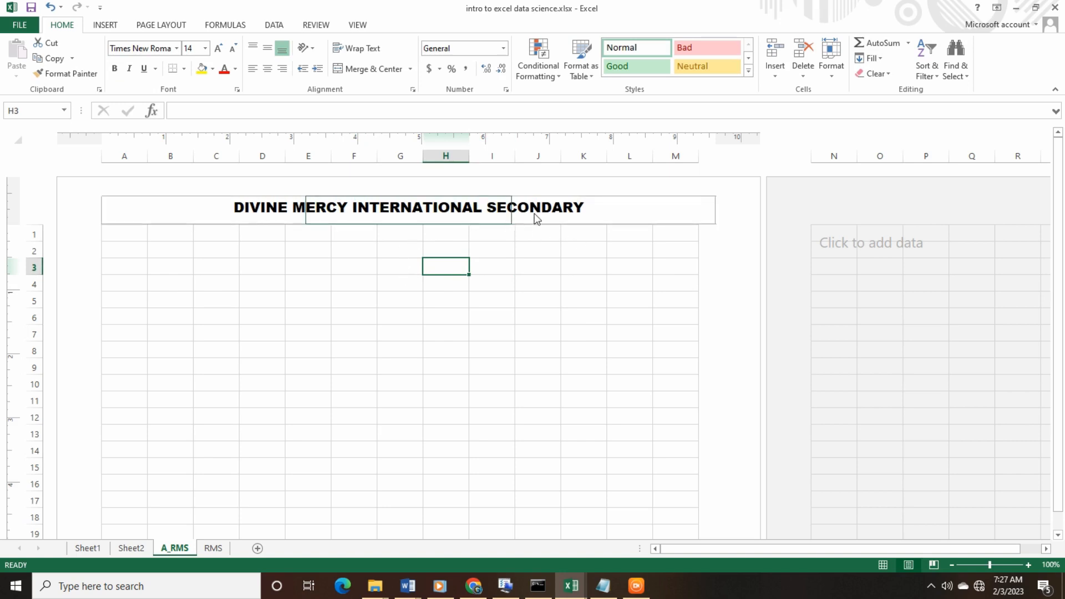
click(635, 205)
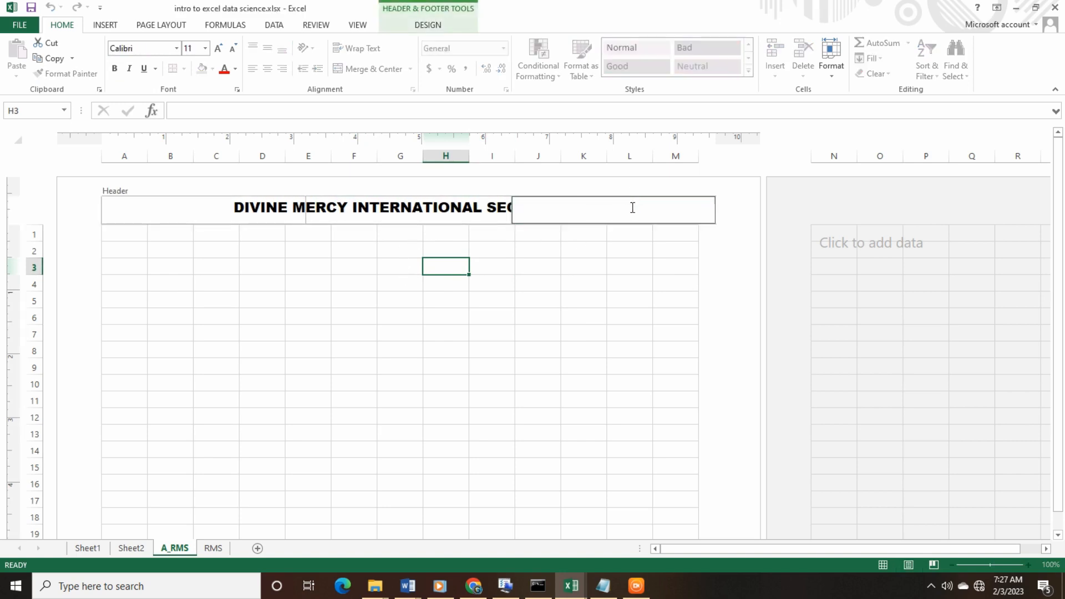
click(203, 208)
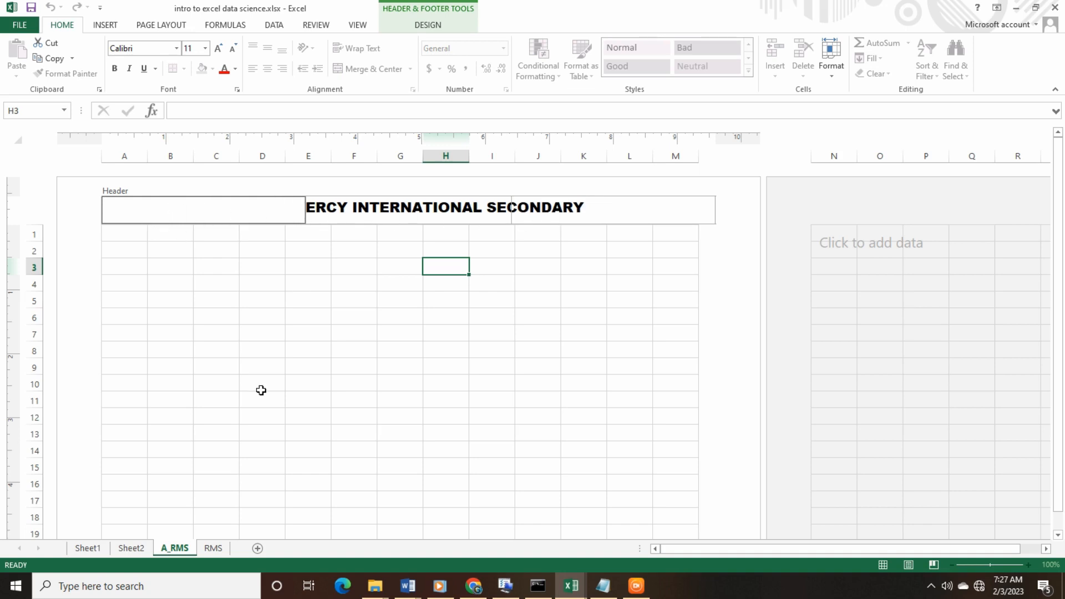
click(108, 26)
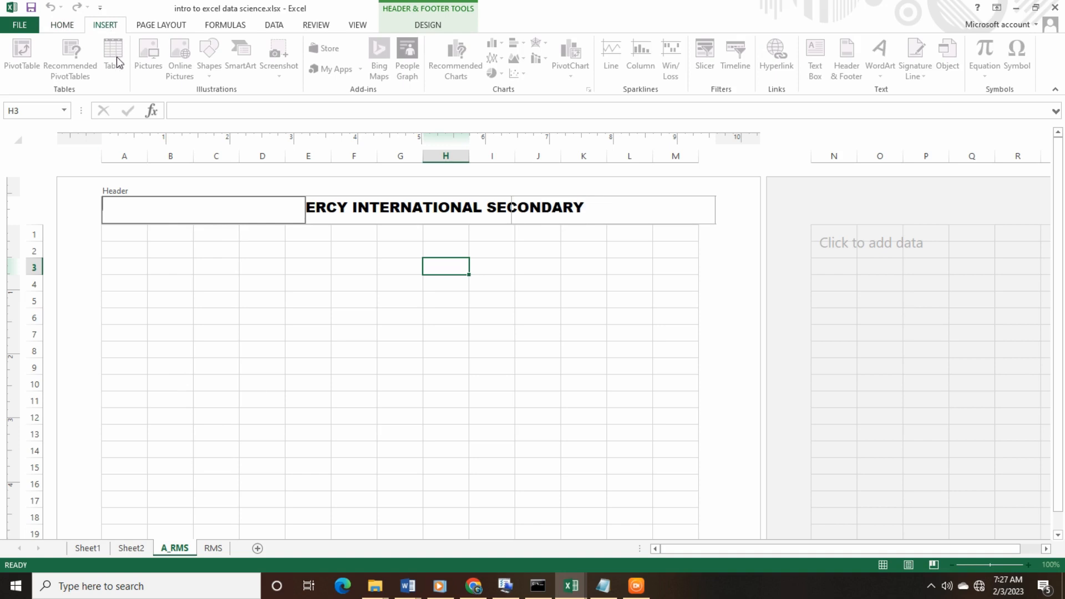
click(275, 263)
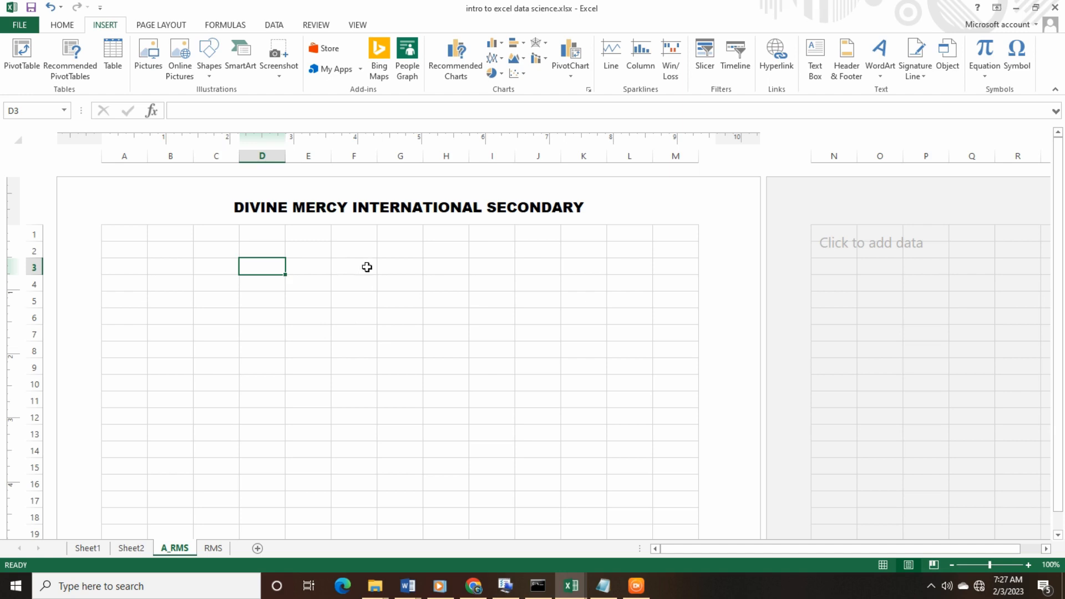
Enter the heading S/N in cell A2 of the A_RMS sheet.
click(114, 238)
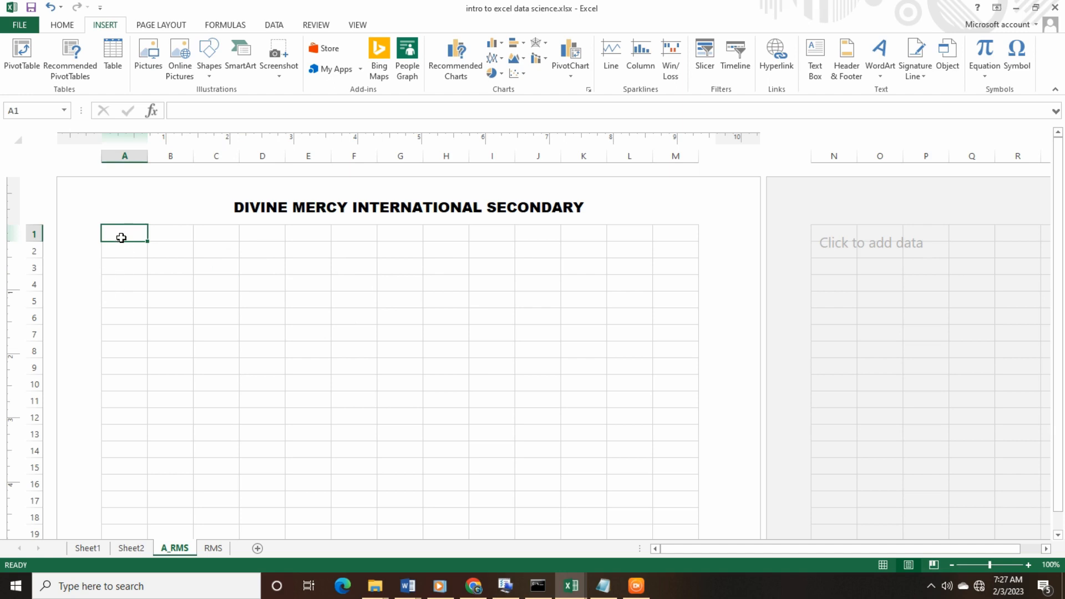
click(123, 253)
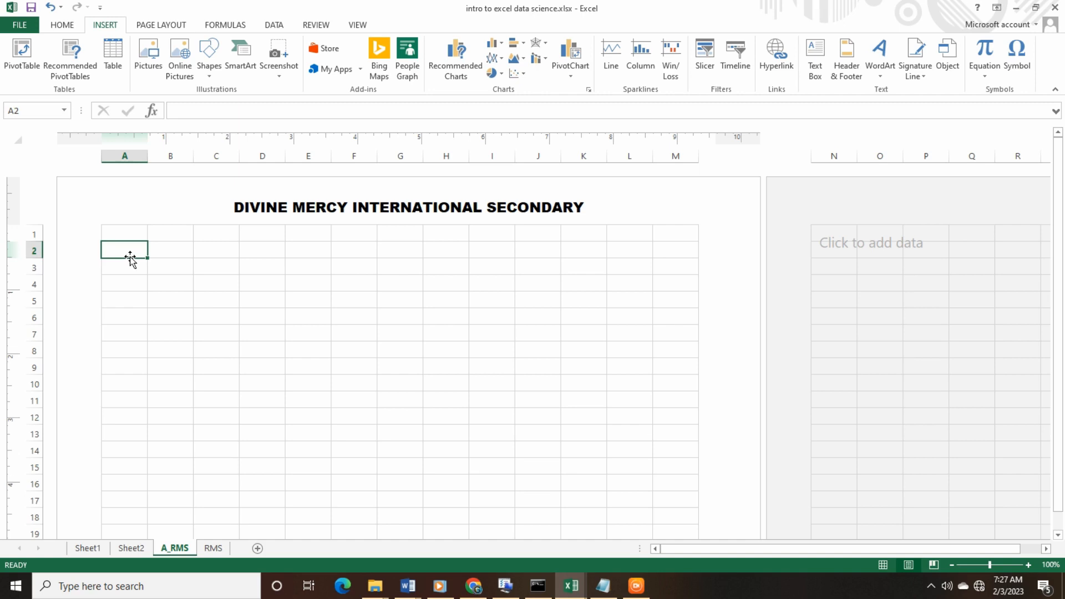
text(SN)
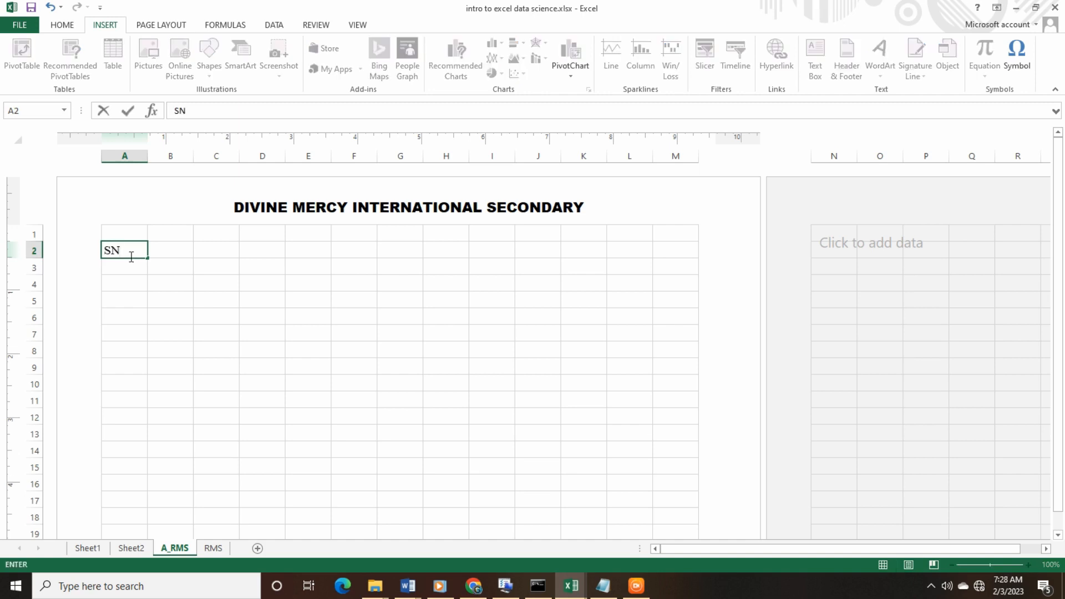
key(ctrl+Return)
key(alt)
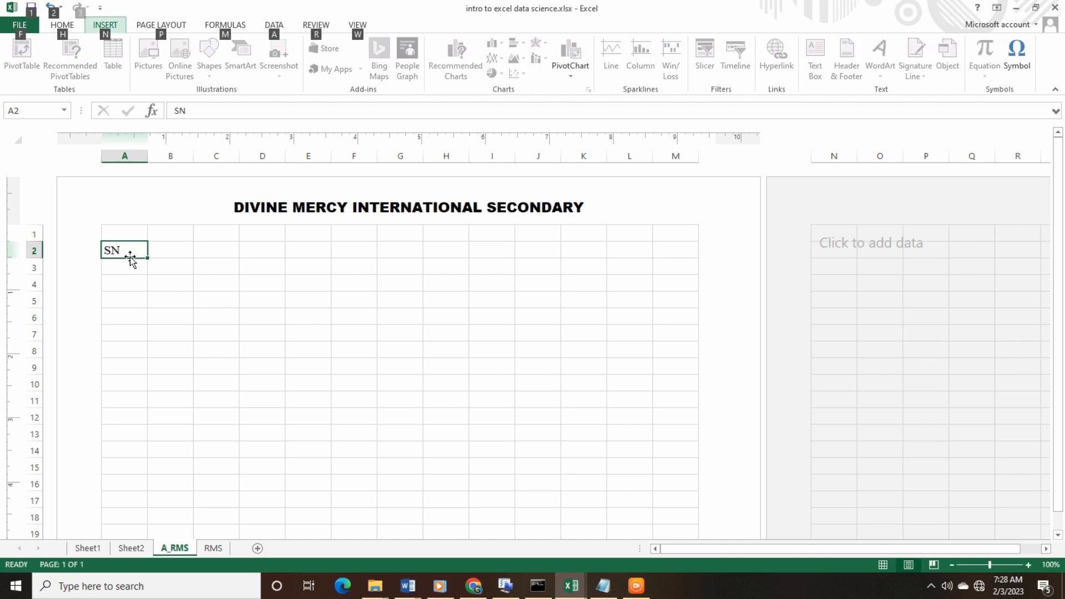
key(alt)
double_click(115, 250)
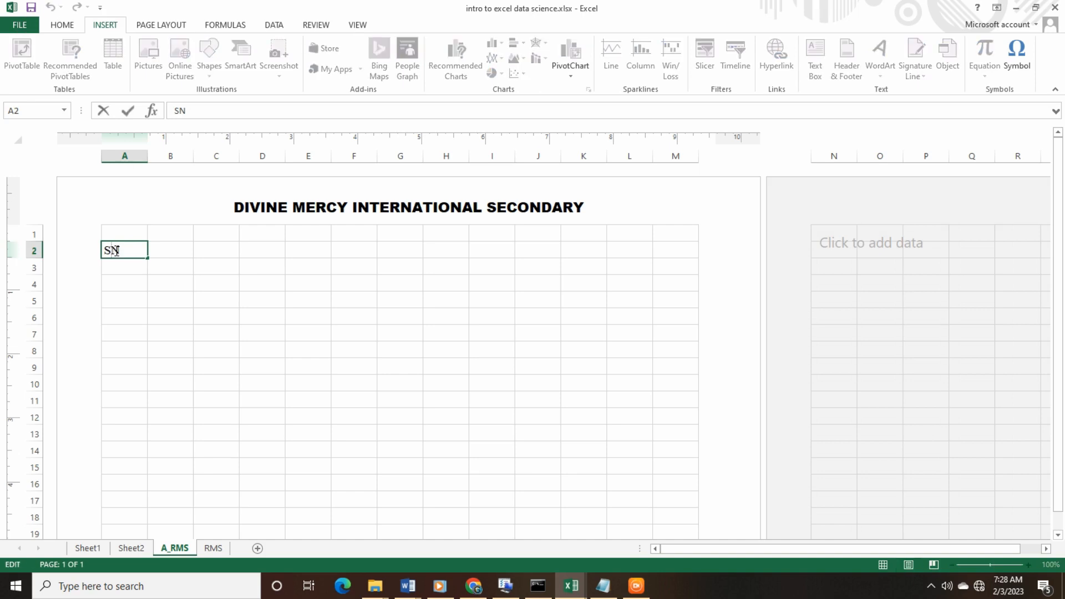
text(/)
Enter the headings NAMES in cell B2 and REG. NO in cell C2.
click(170, 256)
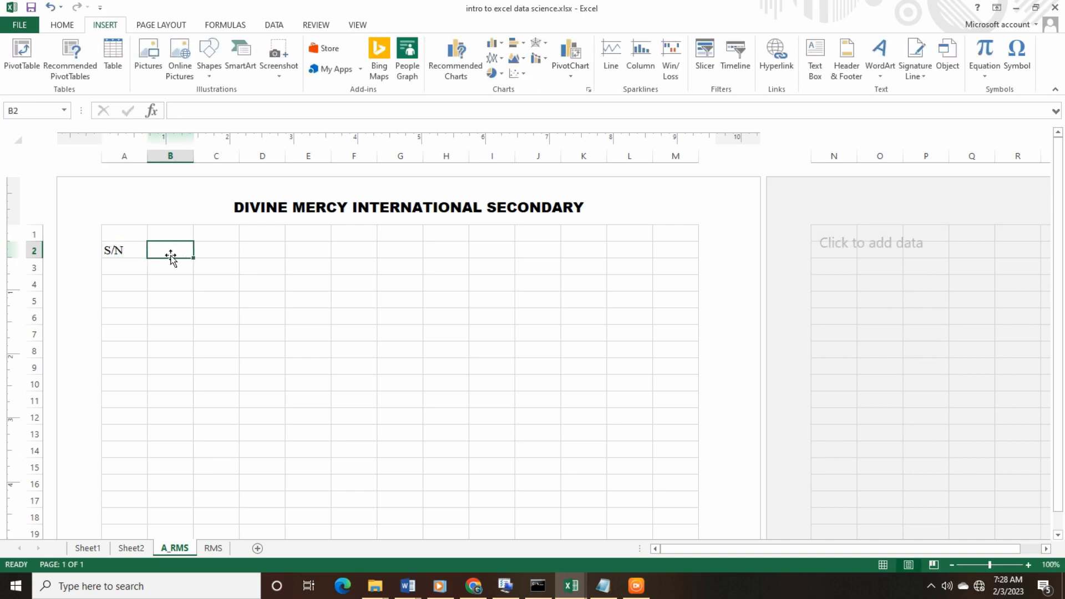
text(NAM)
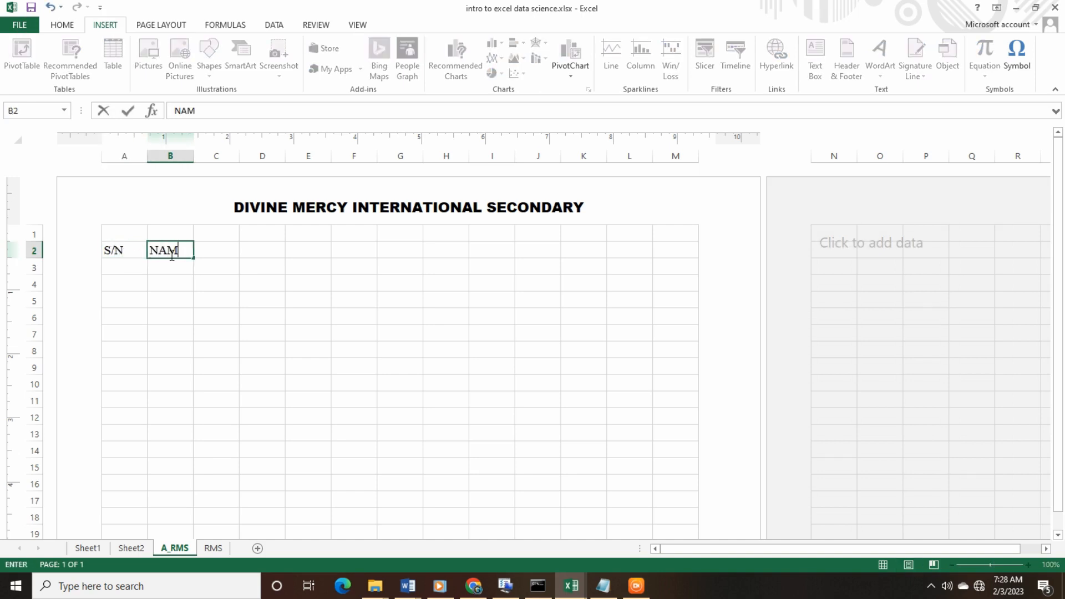
text(ES)
click(215, 250)
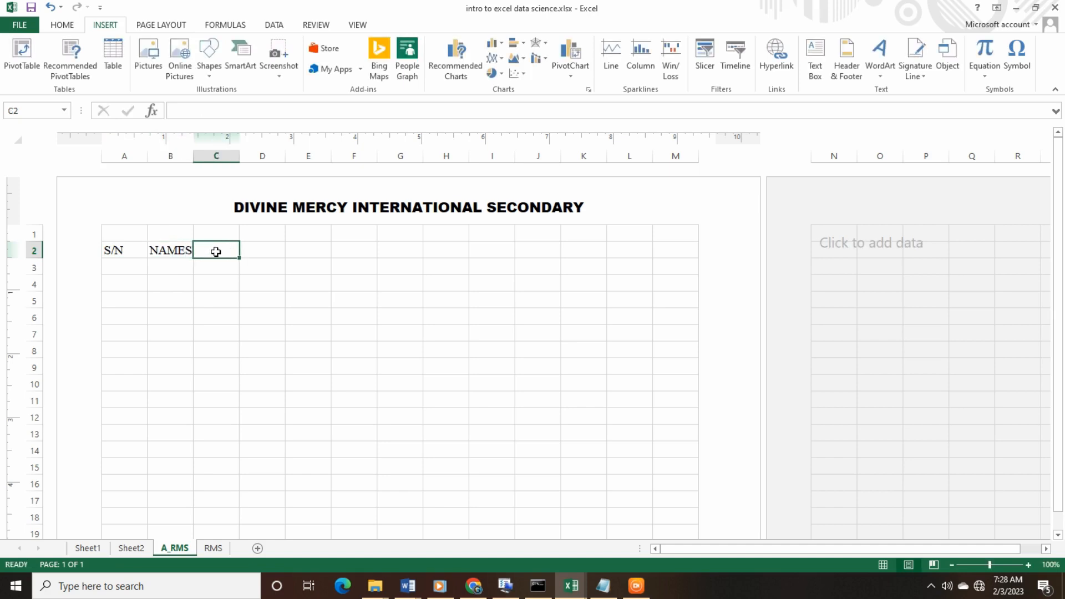
text(REG. NO)
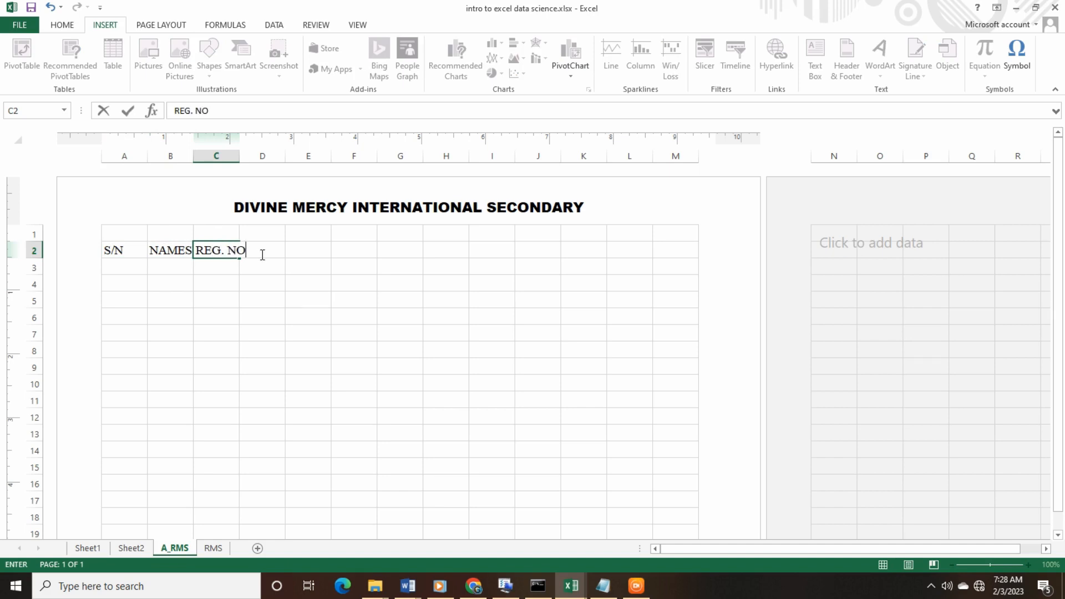
key(F2)
click(297, 250)
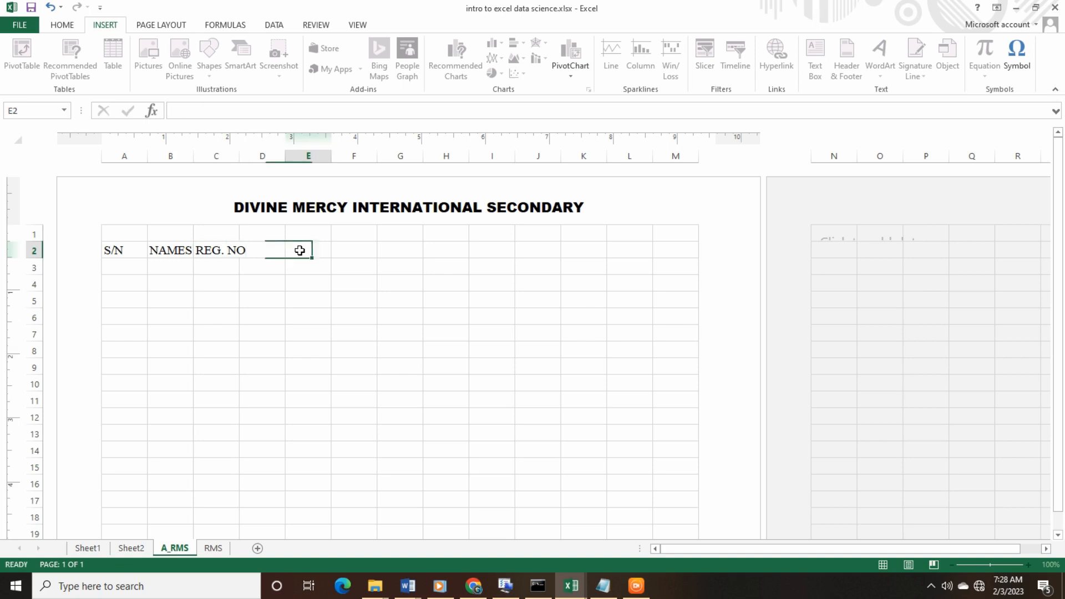
click(270, 250)
Narrow column A to fit S/N, widen column B for long names, and widen column C to fit REG. NO.
click(141, 245)
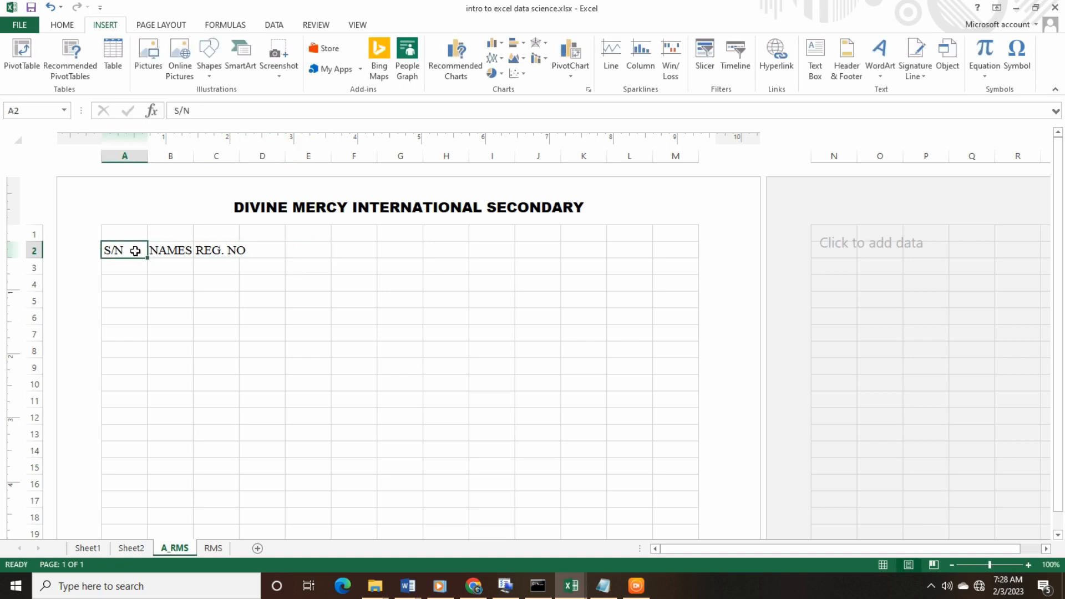
drag(147, 157, 357, 161)
click(166, 255)
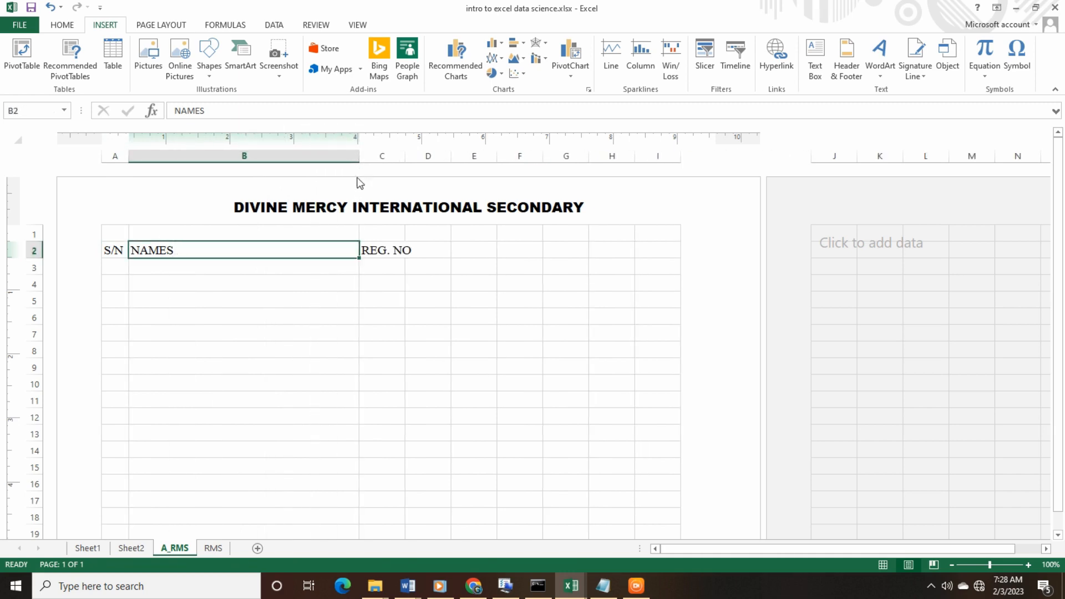
click(364, 233)
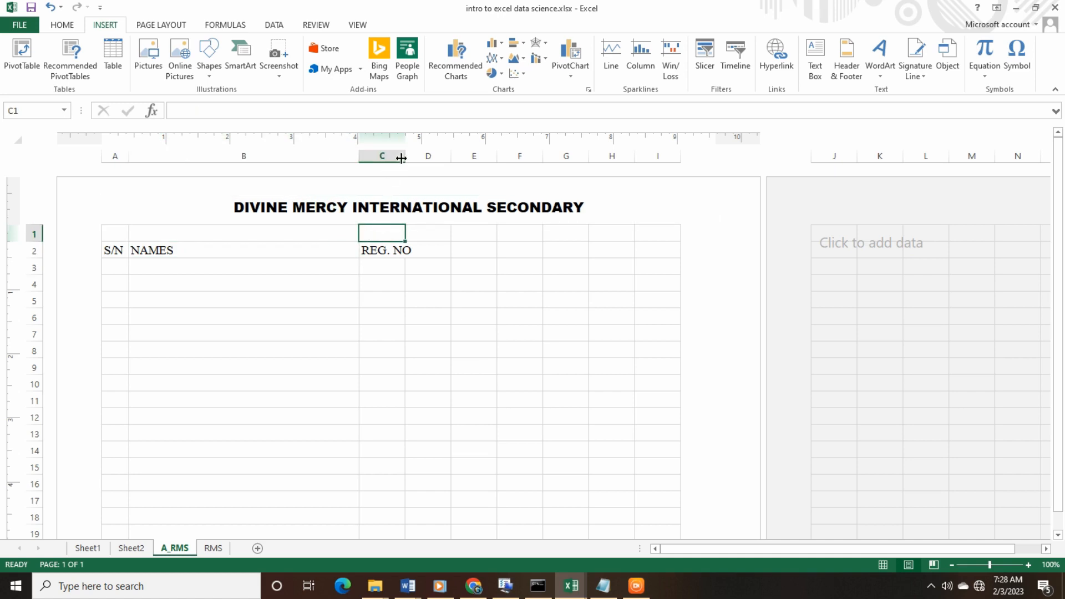
mouse_move(404, 157)
mouse_down()
mouse_move(450, 153)
mouse_move(406, 166)
mouse_move(417, 167)
mouse_up()
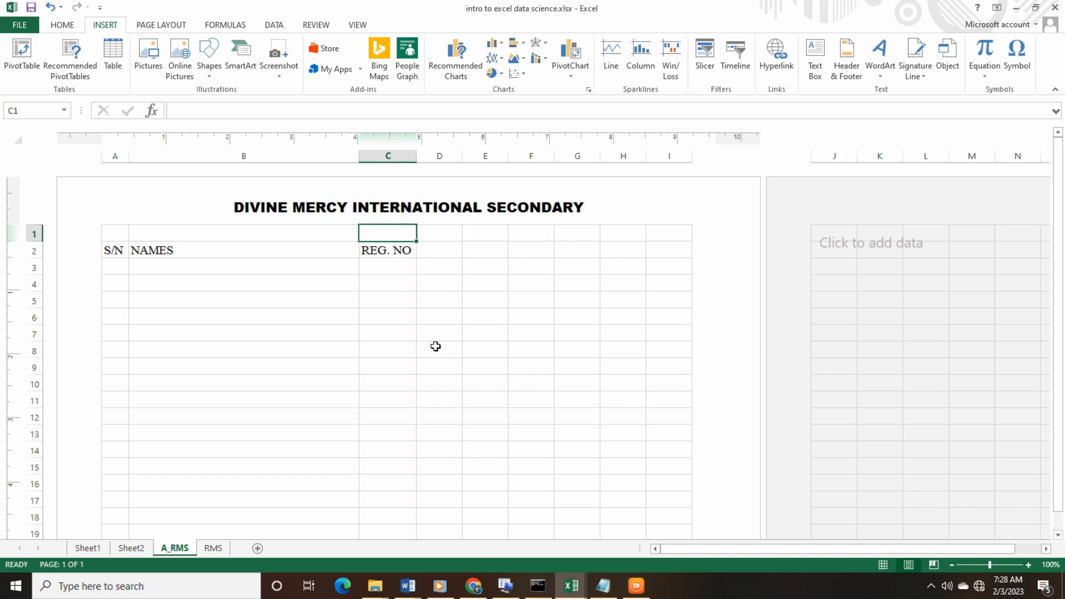
Enter the headings TOTAL in D2, GEADE in E2 and REMARKS in F2.
click(430, 235)
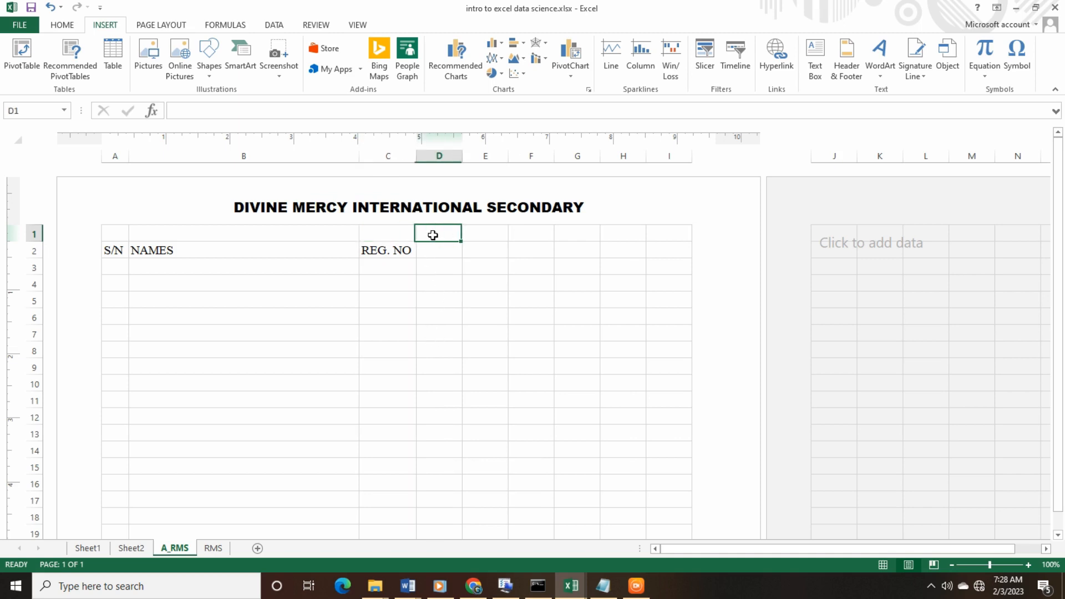
click(437, 254)
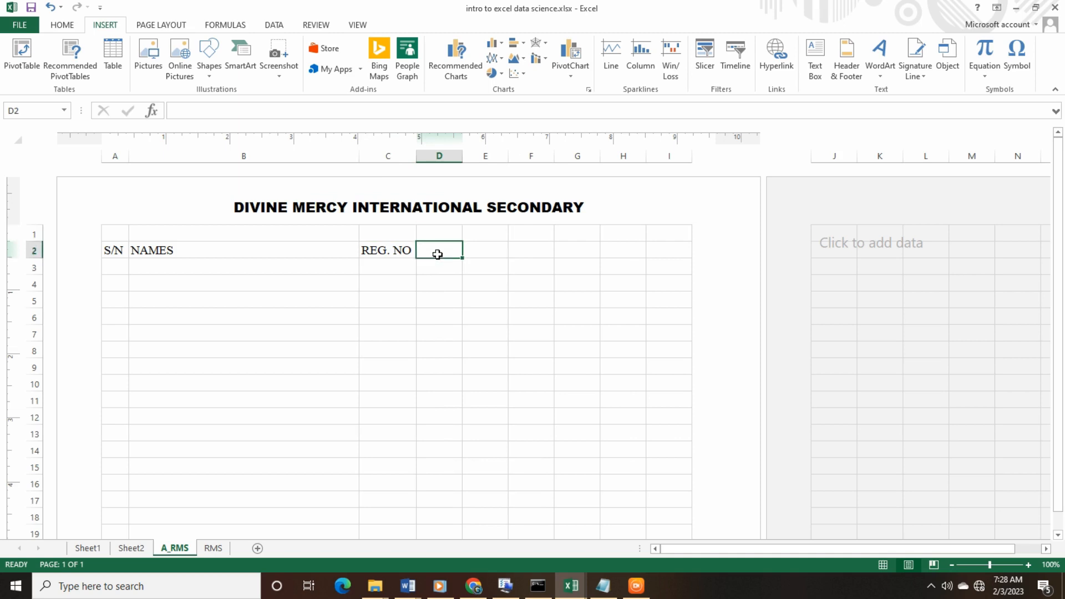
text(TOTAL)
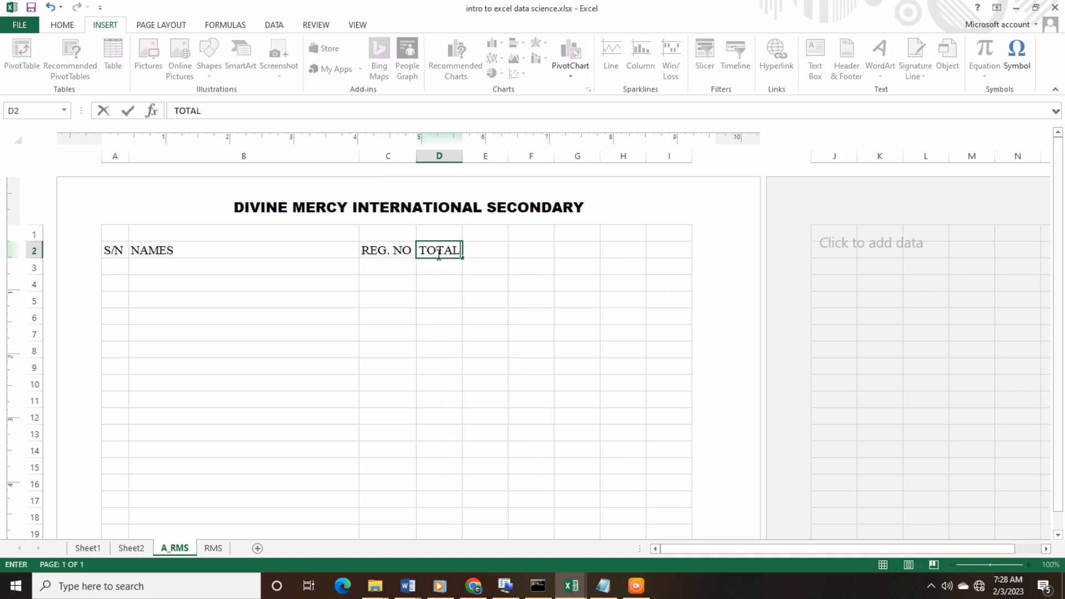
click(479, 251)
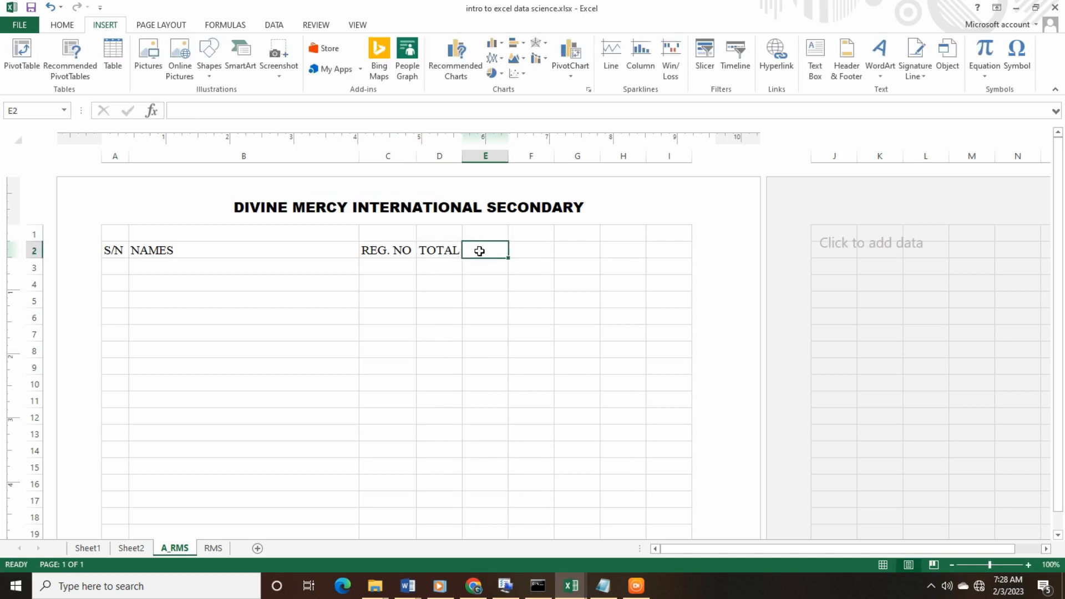
text(GEADE)
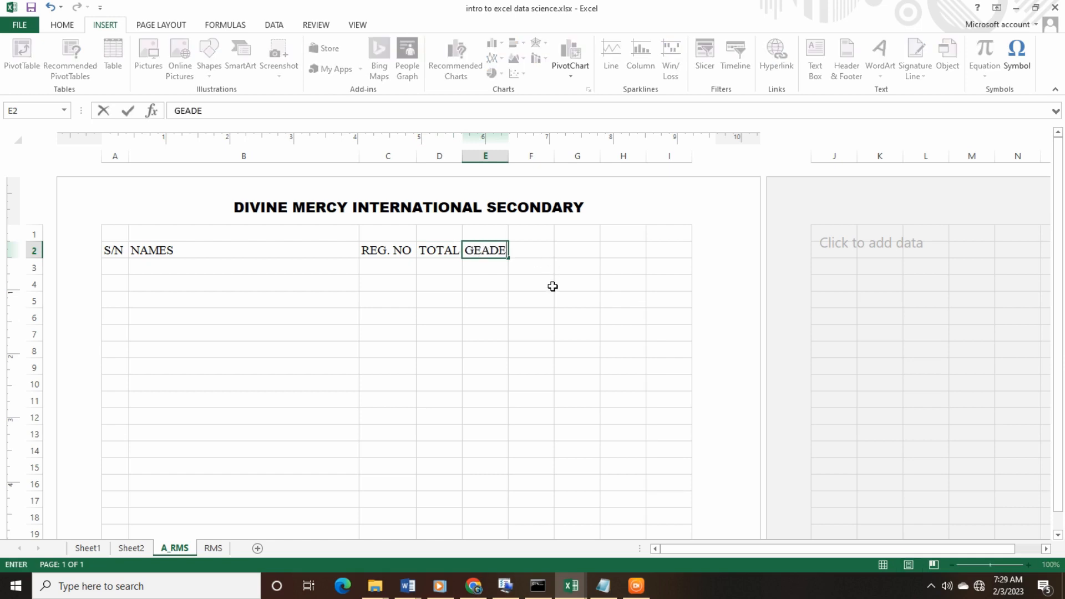
click(538, 248)
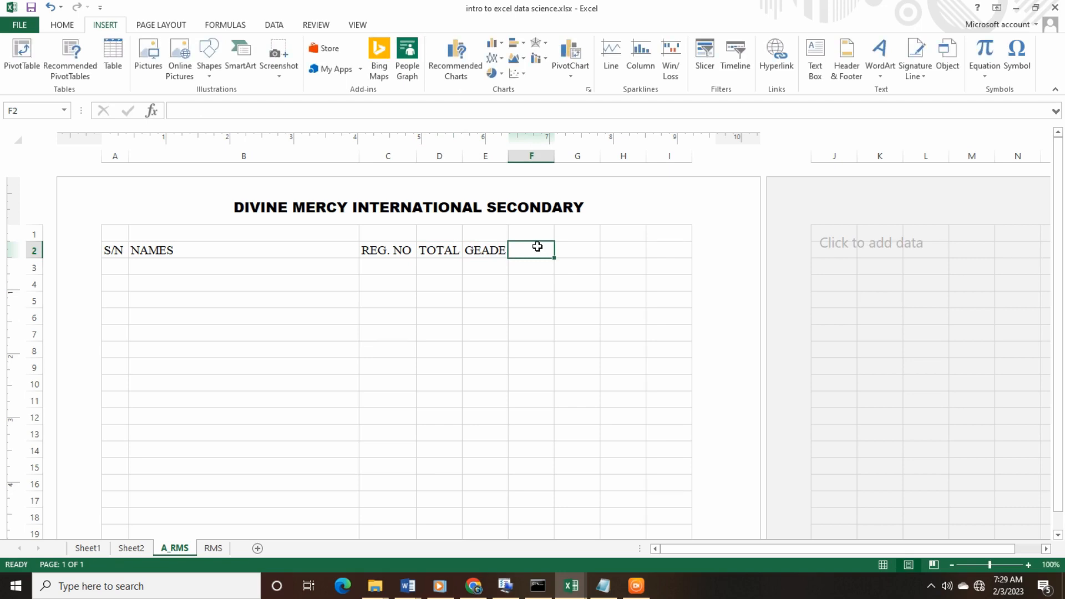
text(RE)
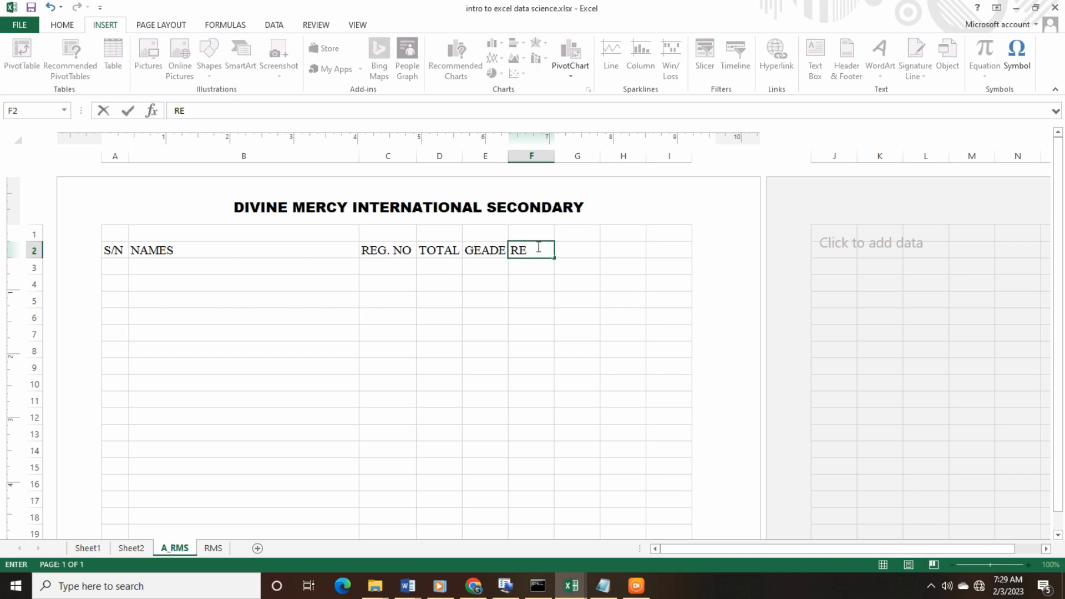
text(MARKS)
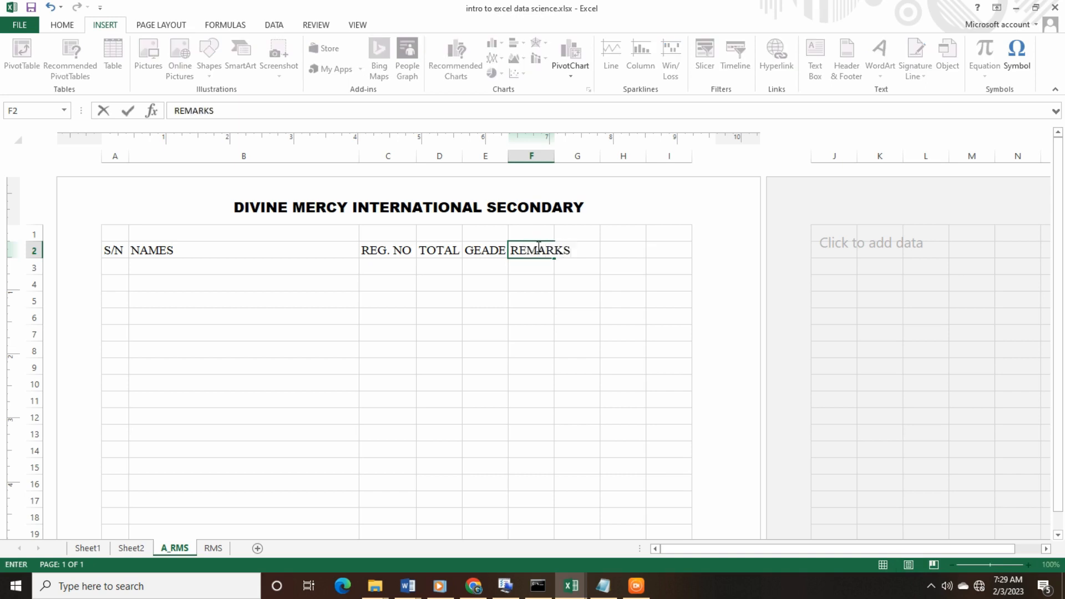
Widen column F so that the REMARKS heading fits inside its cell.
click(537, 284)
click(534, 255)
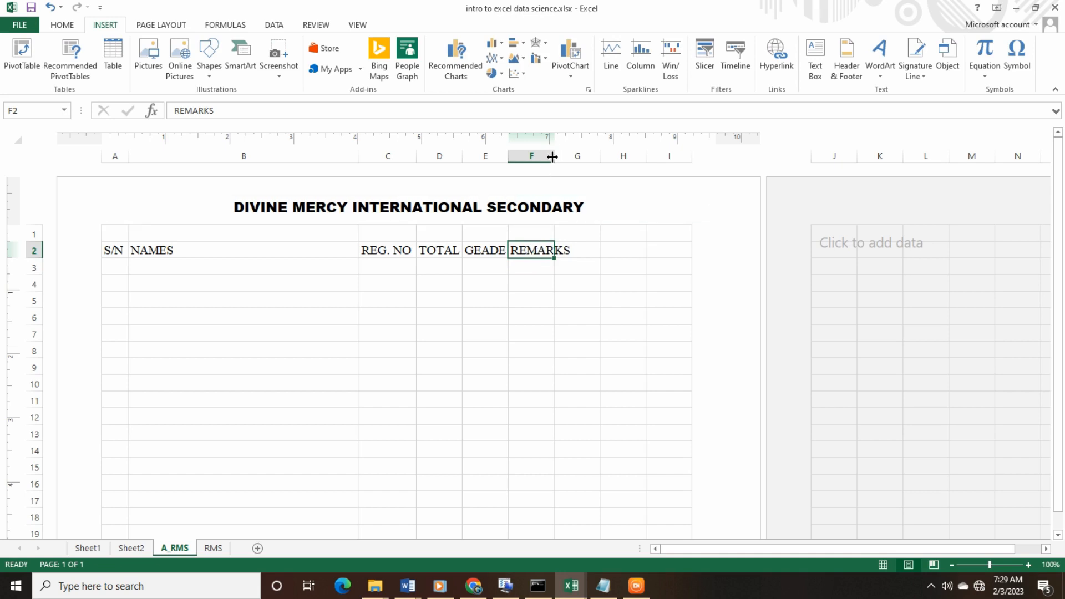
drag(553, 157, 572, 157)
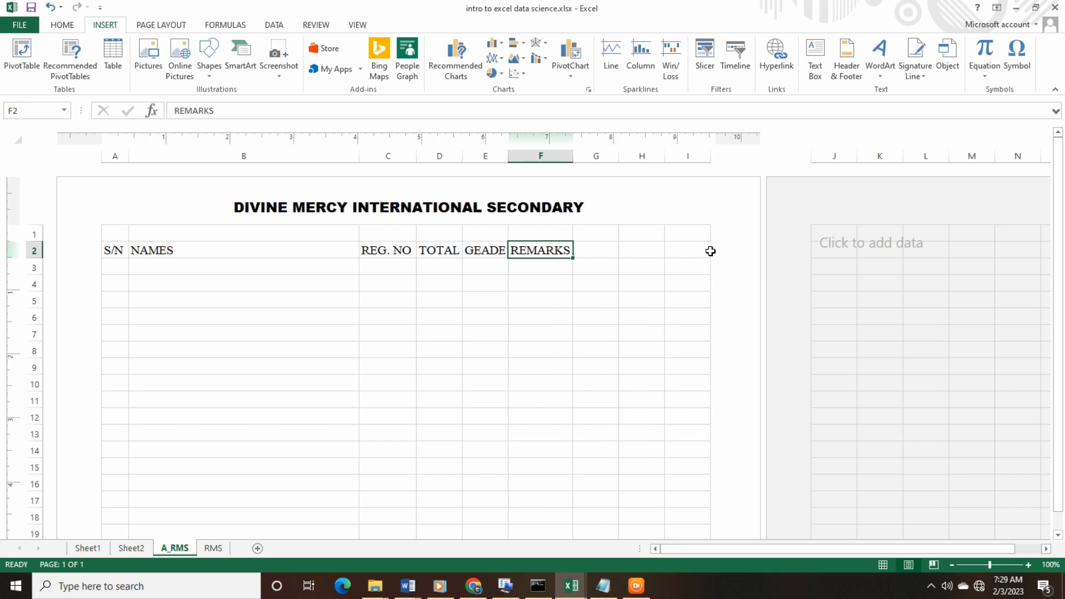
Enter the subject headings SUB_1, SUB_2 and SUB_3 in cells G2, H2 and I2.
click(597, 253)
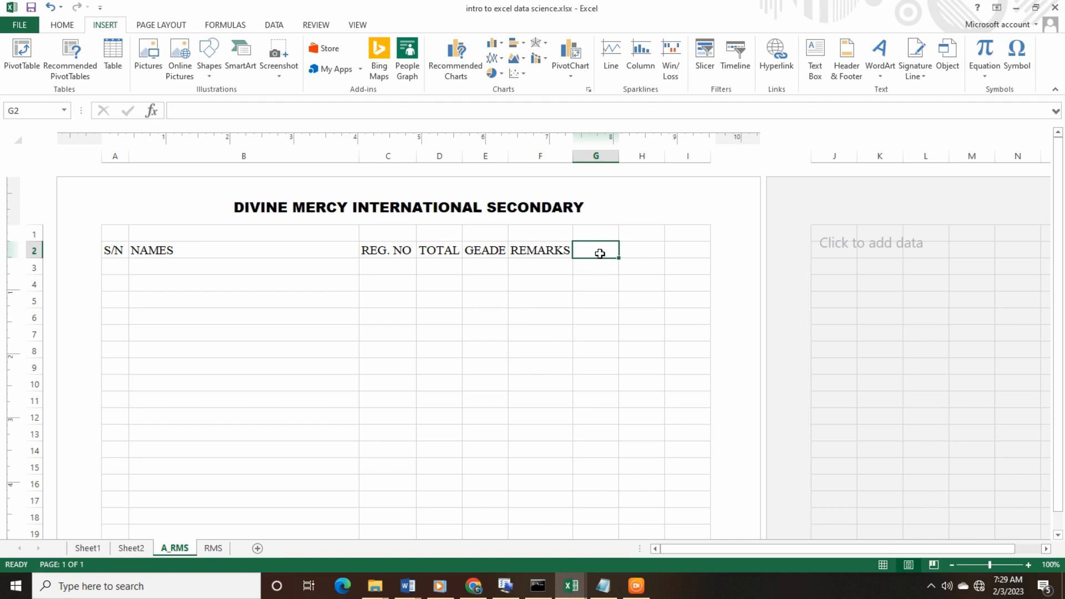
text(SUB)
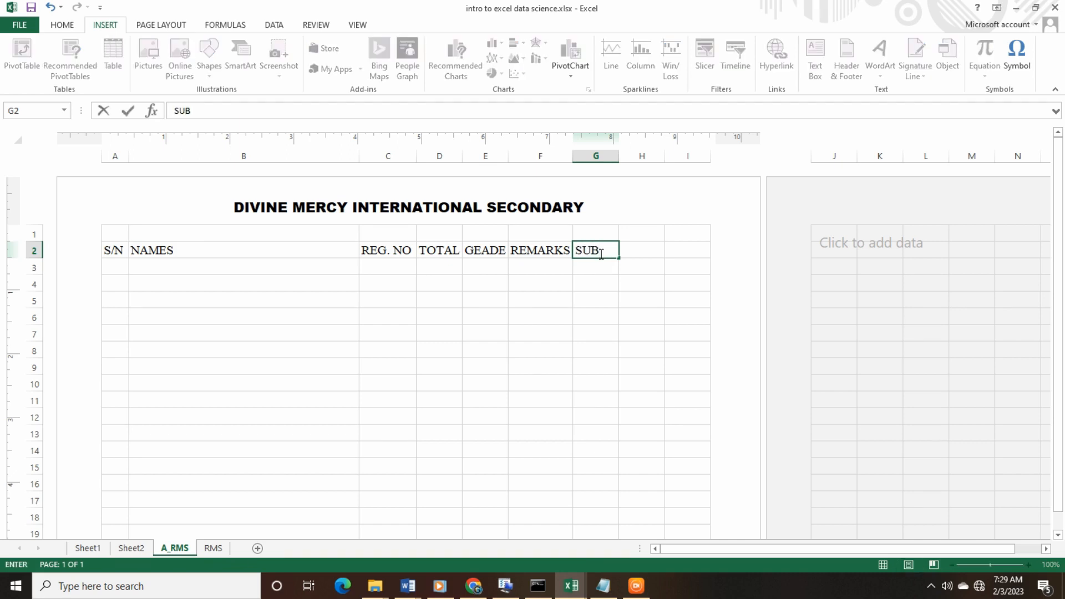
text(_1)
click(633, 246)
text(SUB)
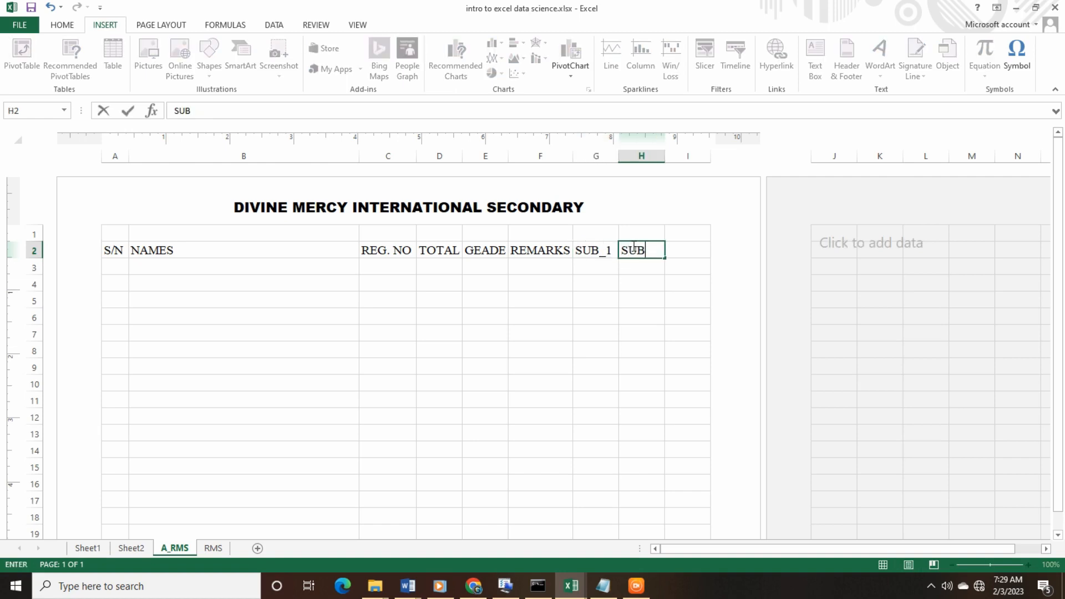
text(_2)
click(688, 253)
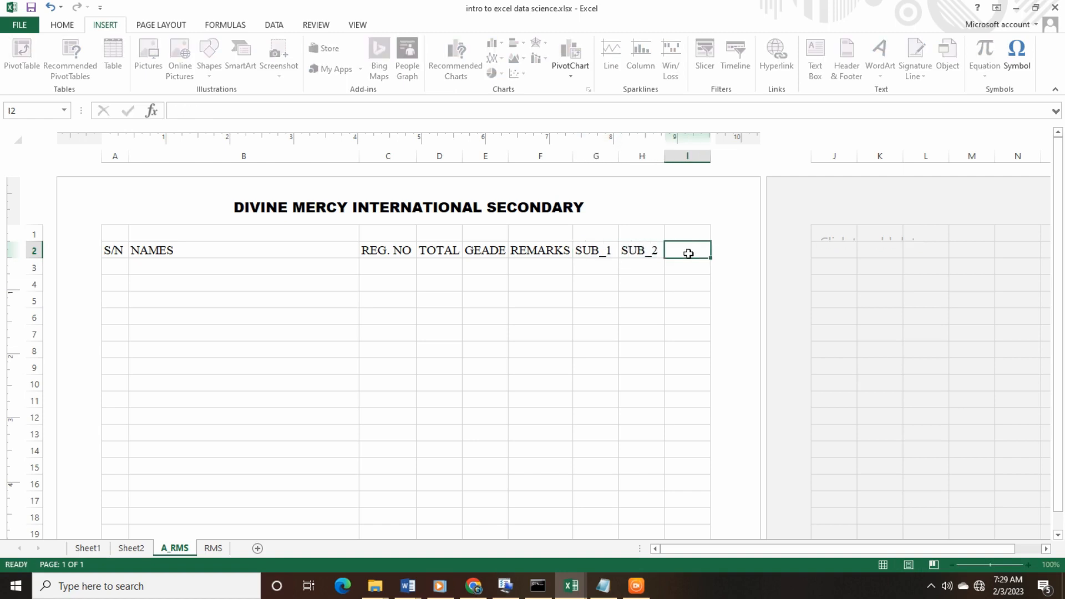
text(SUB)
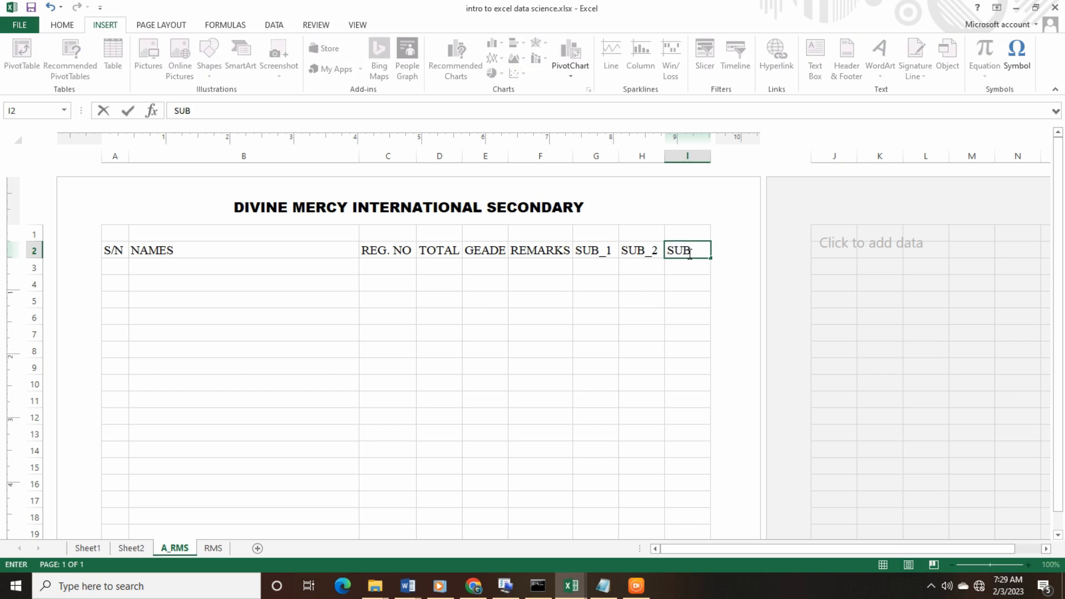
text(_3)
click(479, 233)
Make the column headings in A2:I2 bold.
drag(112, 250, 694, 248)
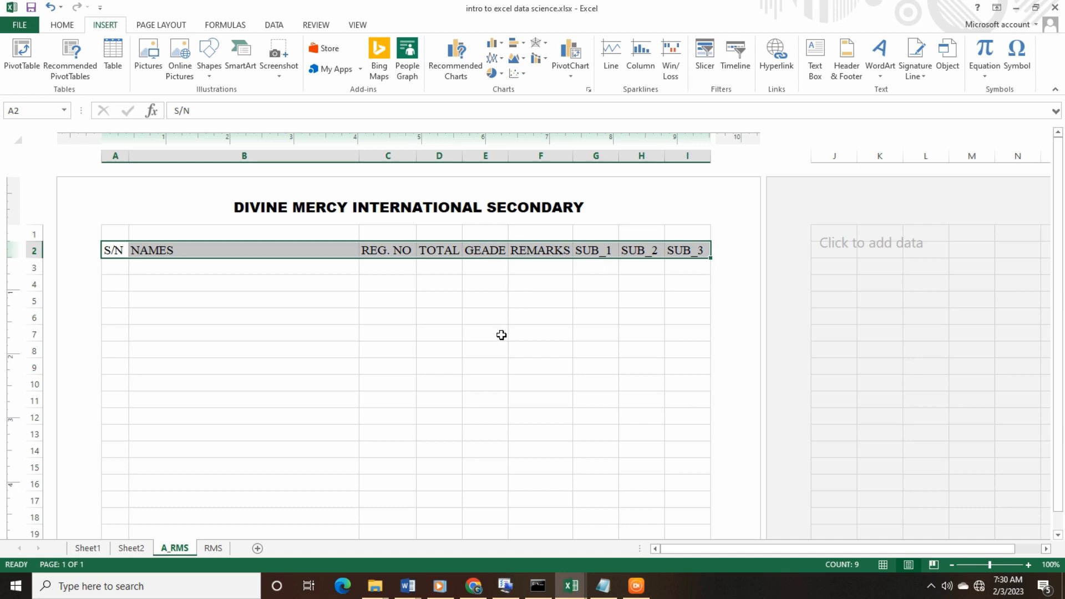
click(69, 26)
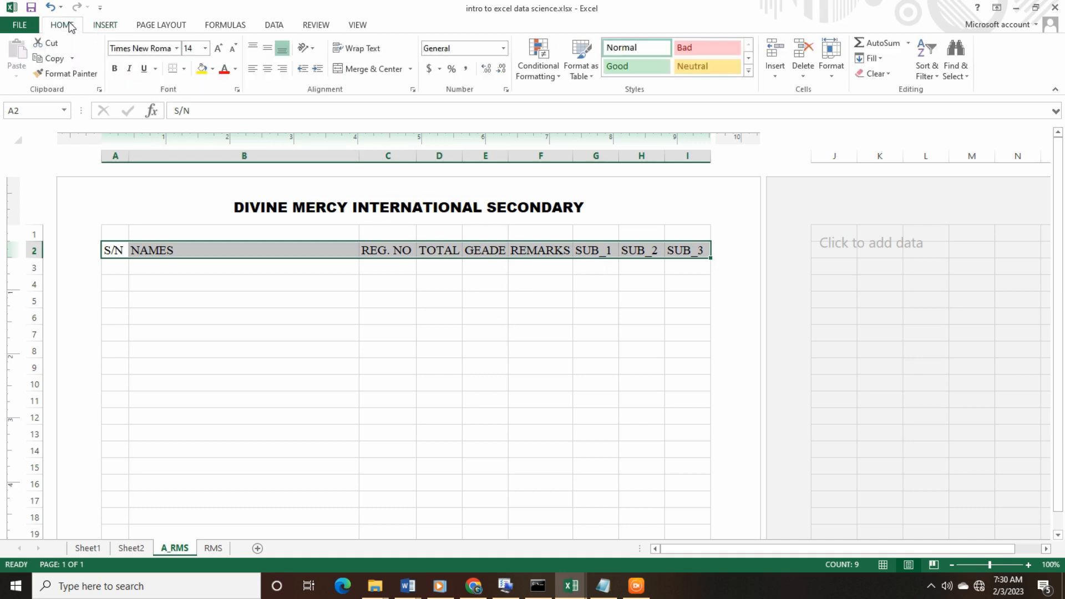
click(114, 69)
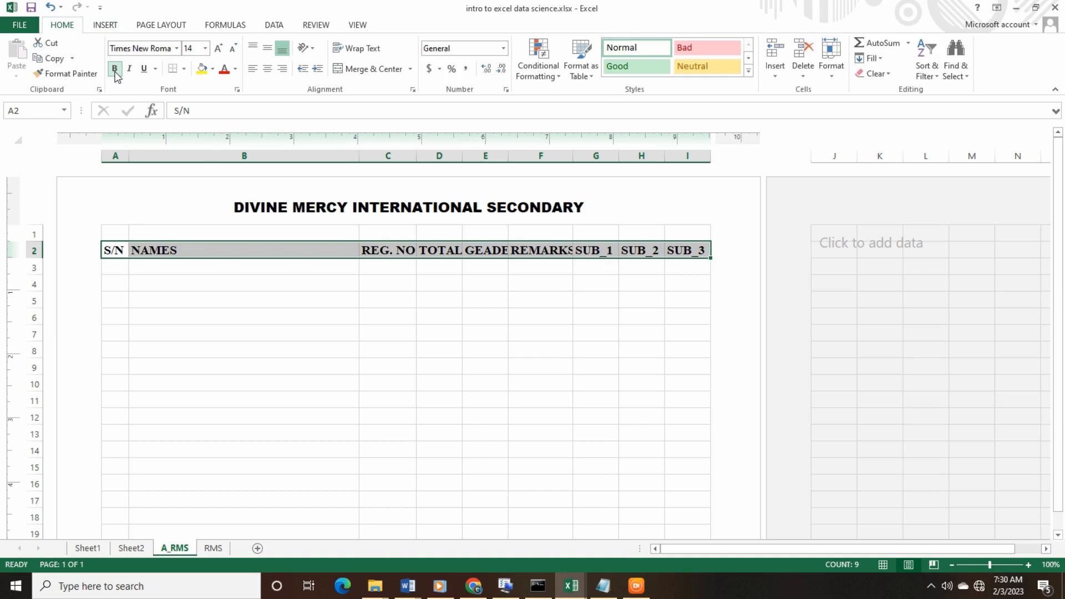
Fill the heading cells A2:I2 with the darkest theme green and set their font colour to white.
click(237, 69)
click(212, 68)
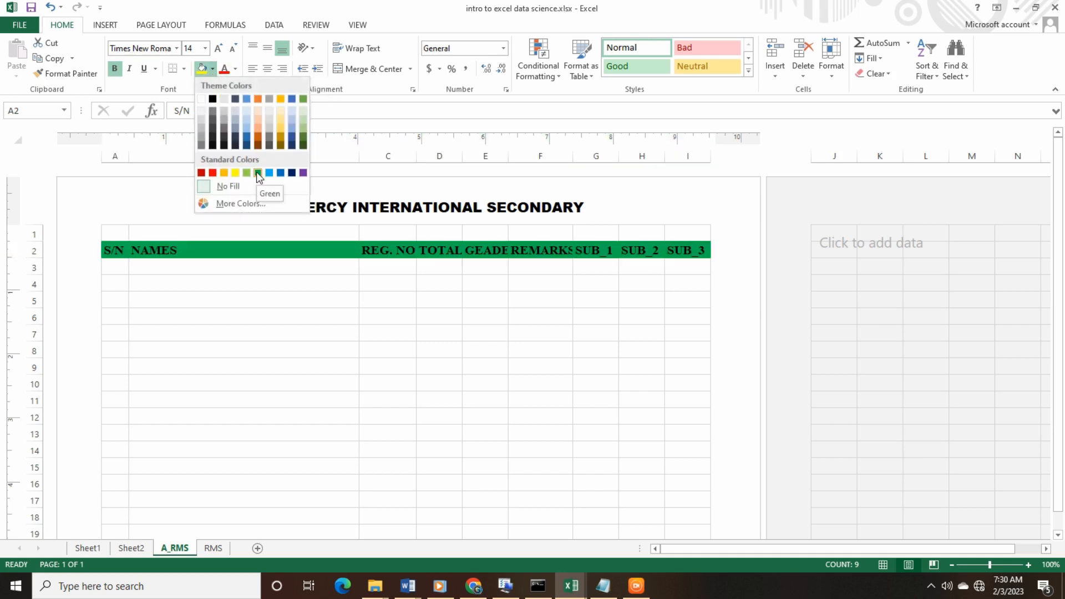
click(303, 138)
click(236, 69)
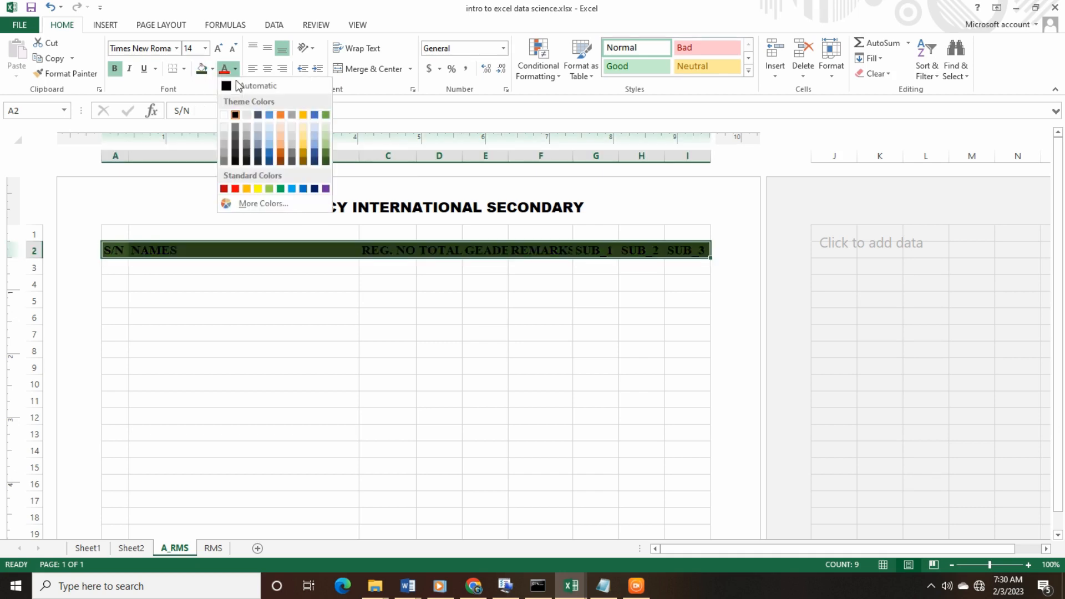
click(224, 115)
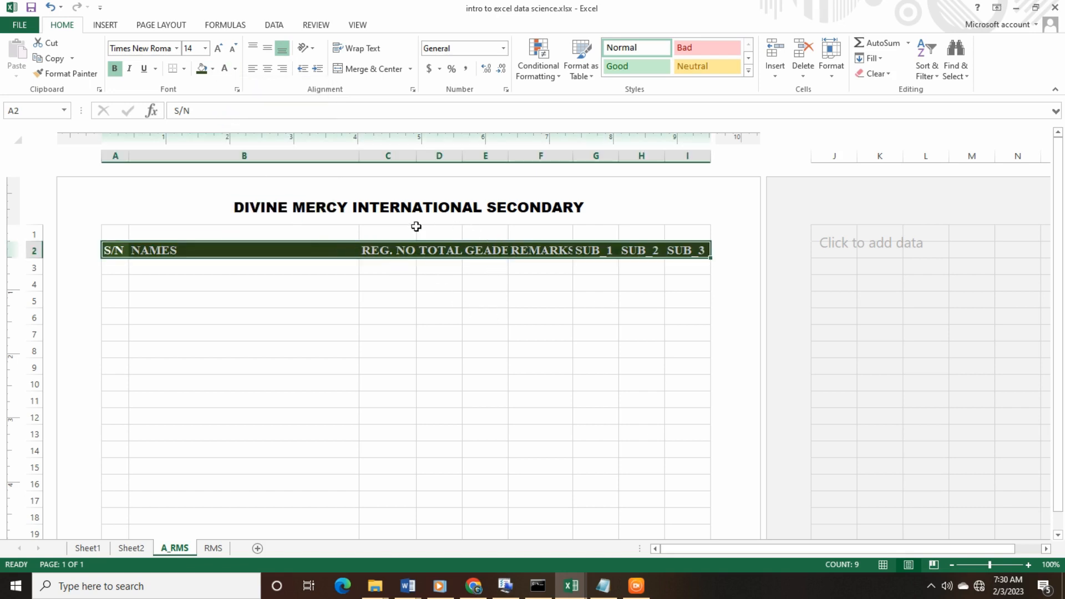
click(393, 230)
Centre the headings in A2:I2 horizontally and align them to the middle of their cells vertically.
click(140, 249)
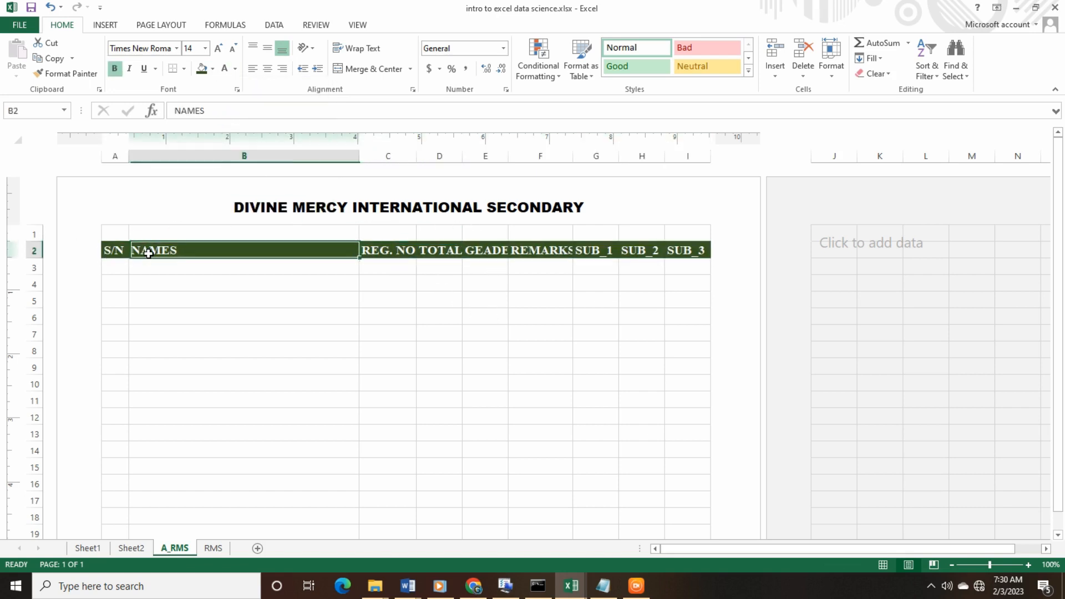
click(686, 251)
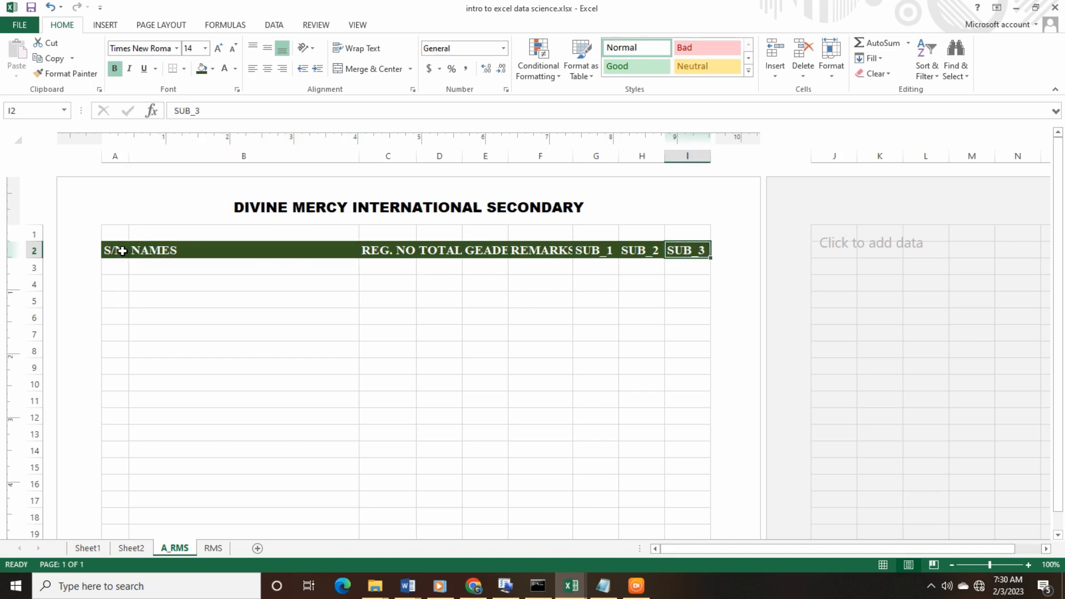
drag(118, 250, 688, 251)
click(268, 69)
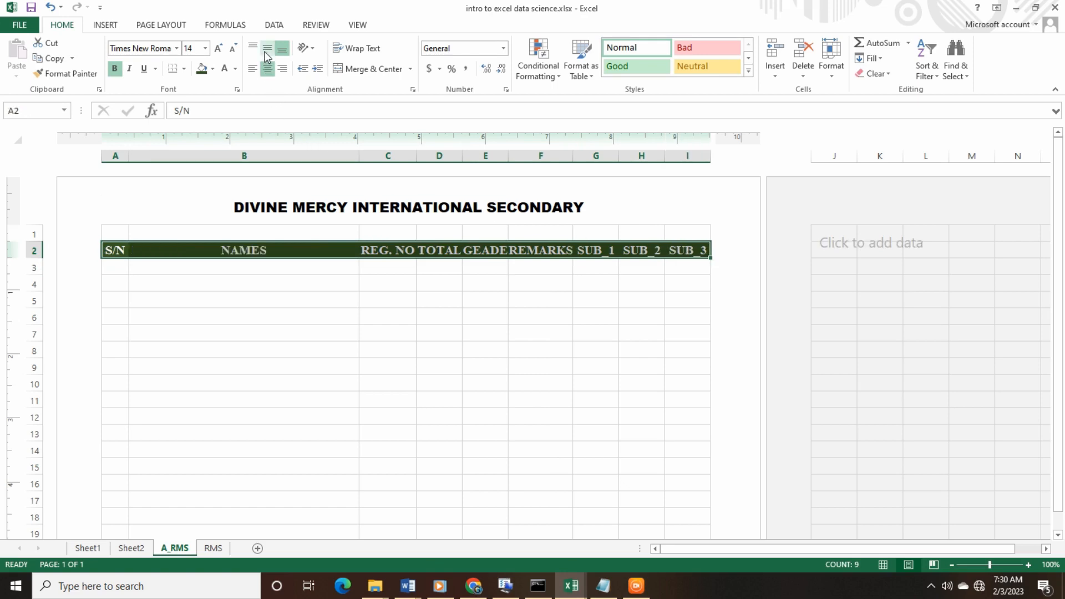
click(267, 49)
Increase the height of heading row 2 to about double and narrow the NAMES column B slightly.
drag(37, 257, 37, 272)
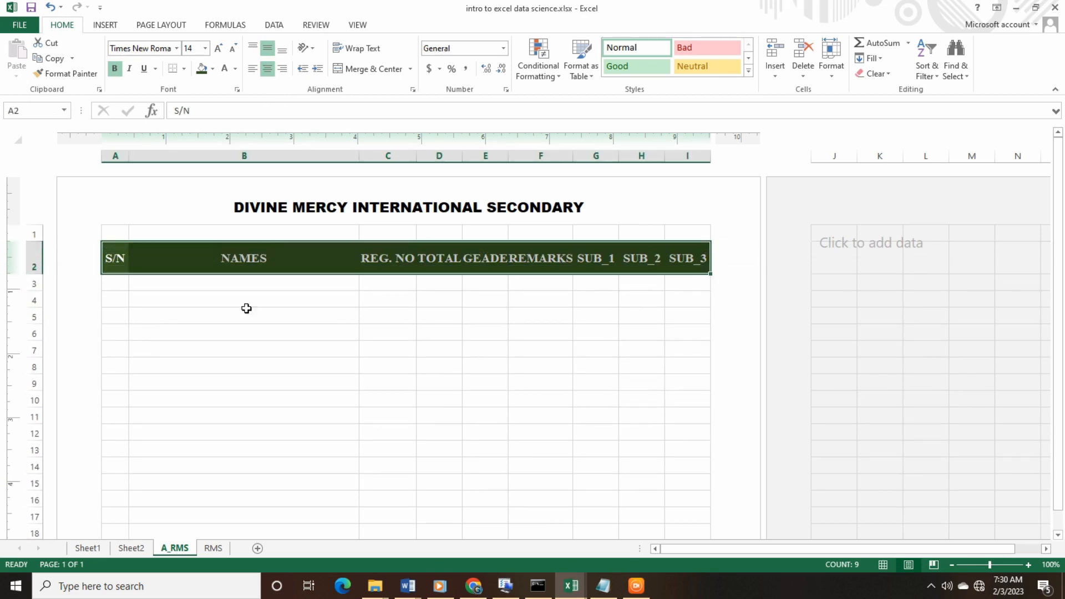
click(404, 248)
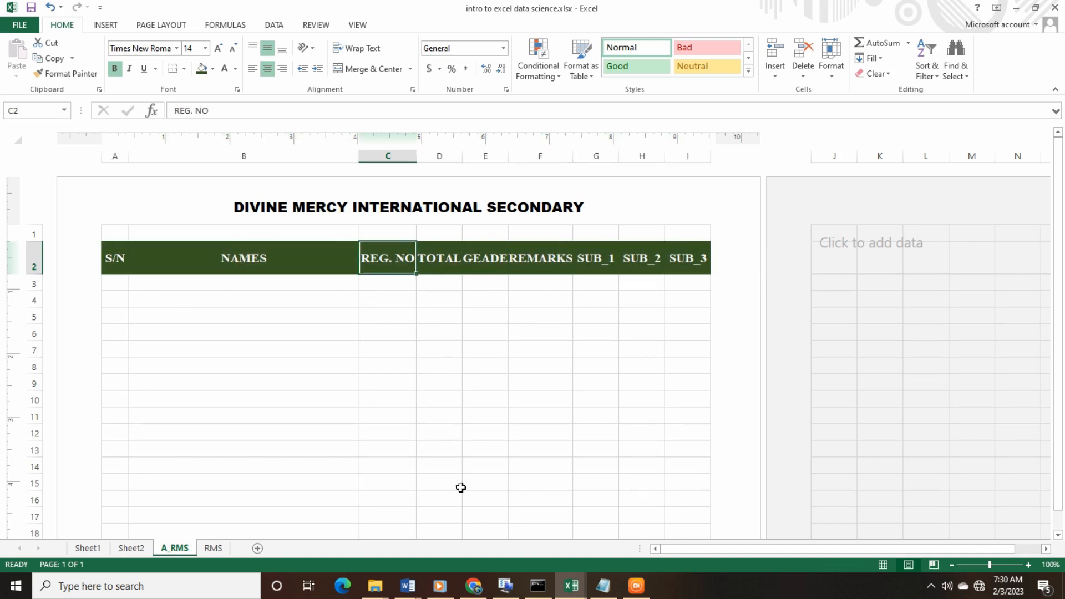
click(425, 329)
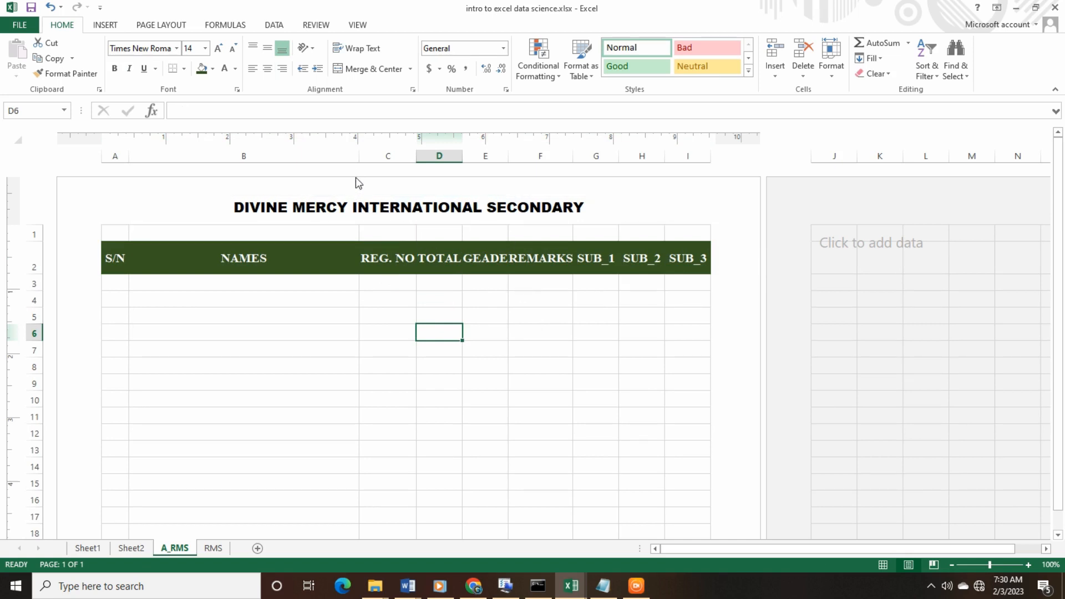
drag(358, 158, 350, 158)
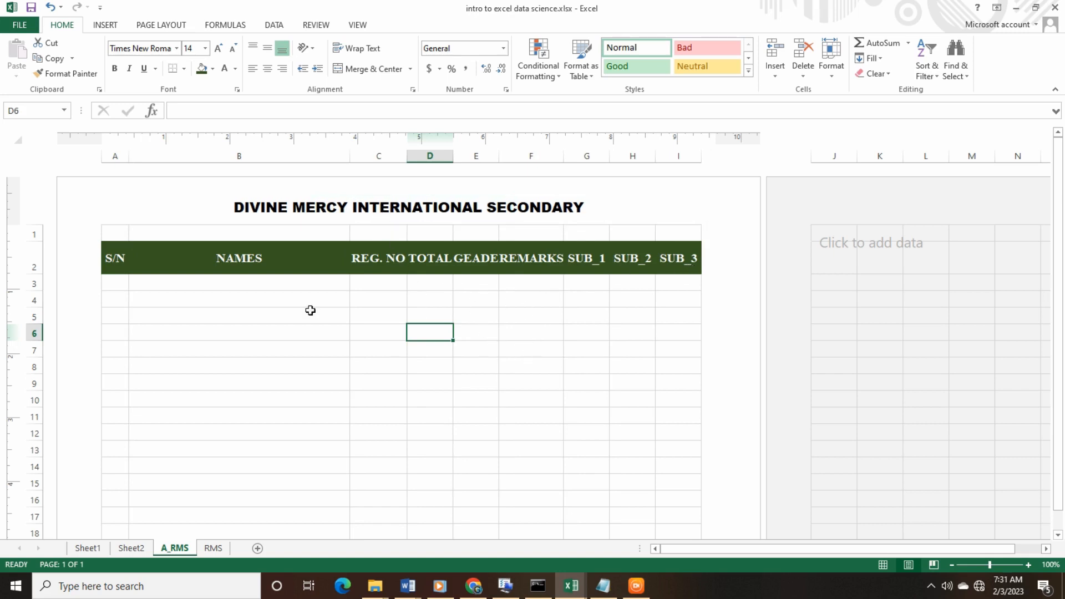
click(528, 216)
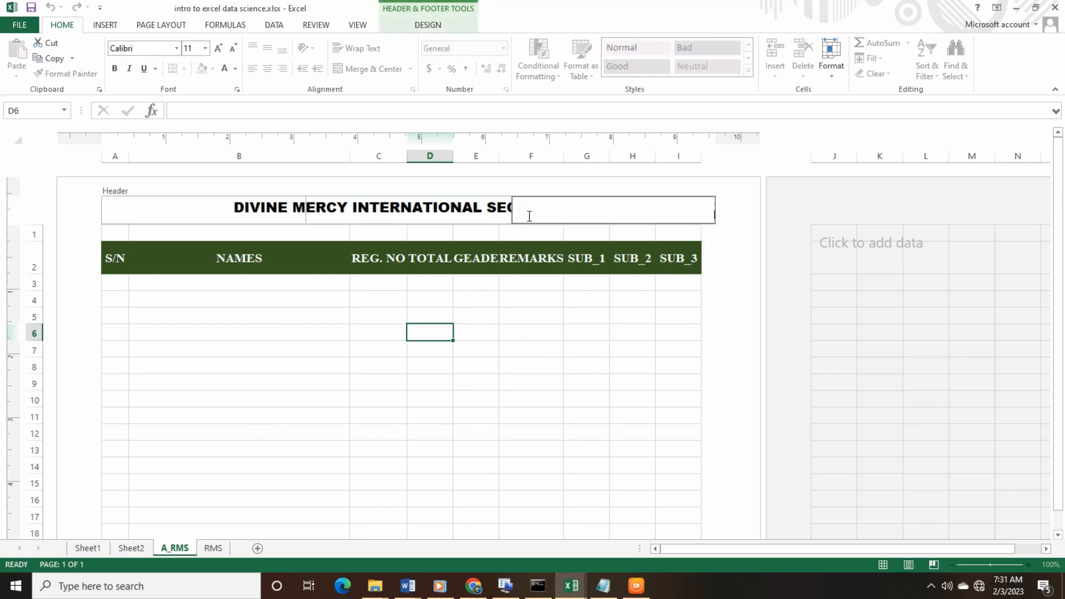
click(465, 216)
click(519, 193)
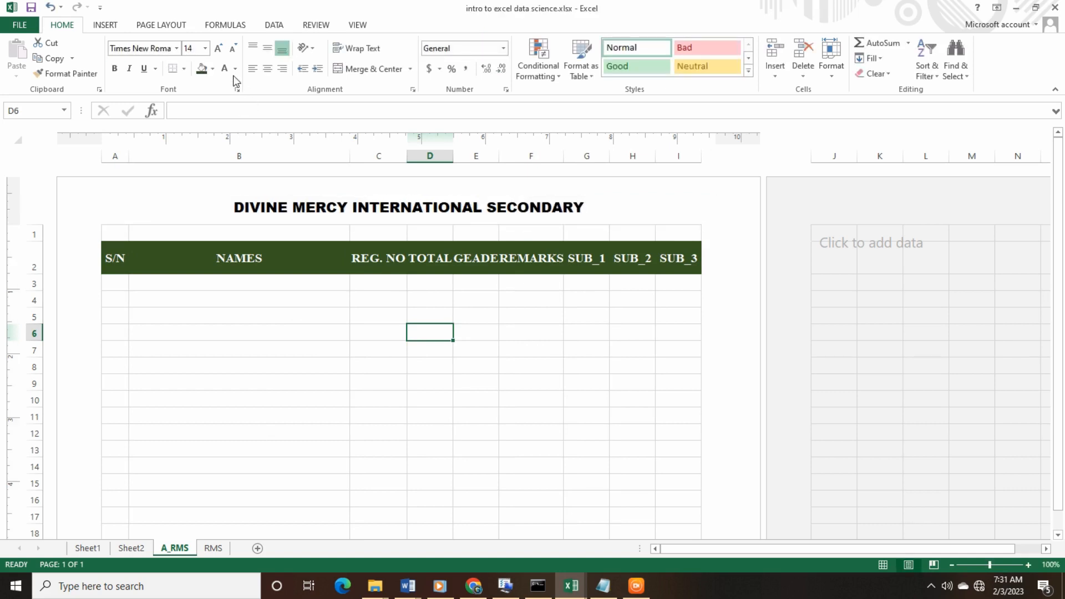
click(214, 69)
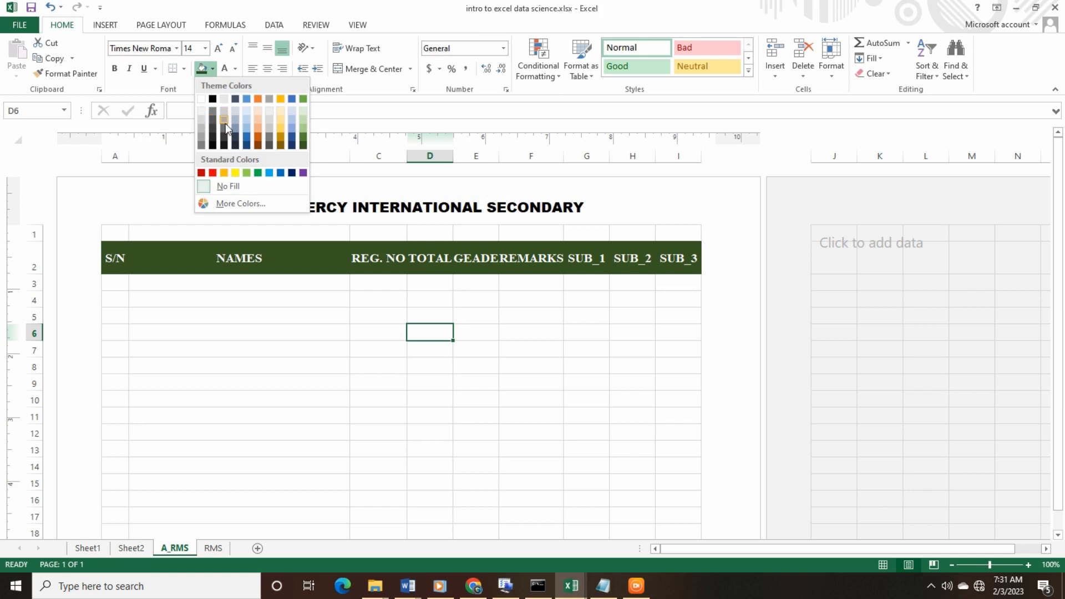
click(455, 221)
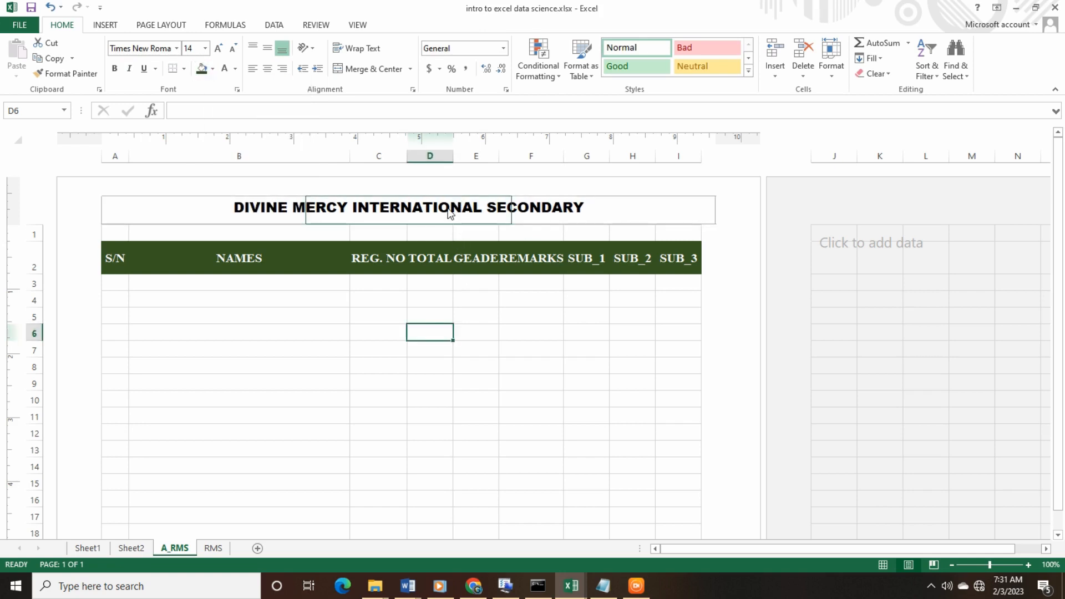
click(448, 209)
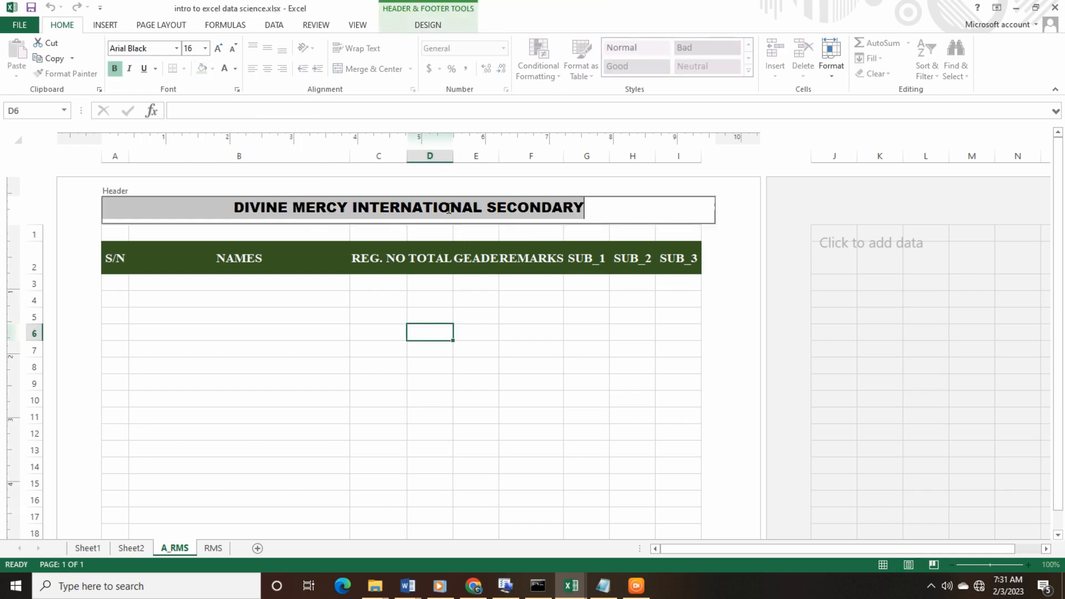
click(618, 192)
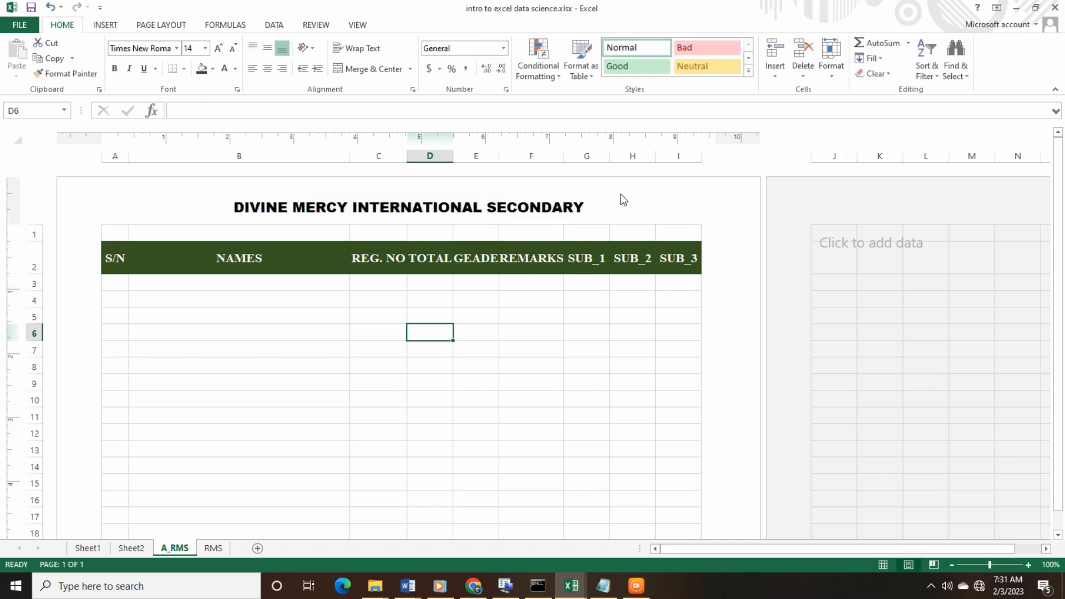
click(212, 68)
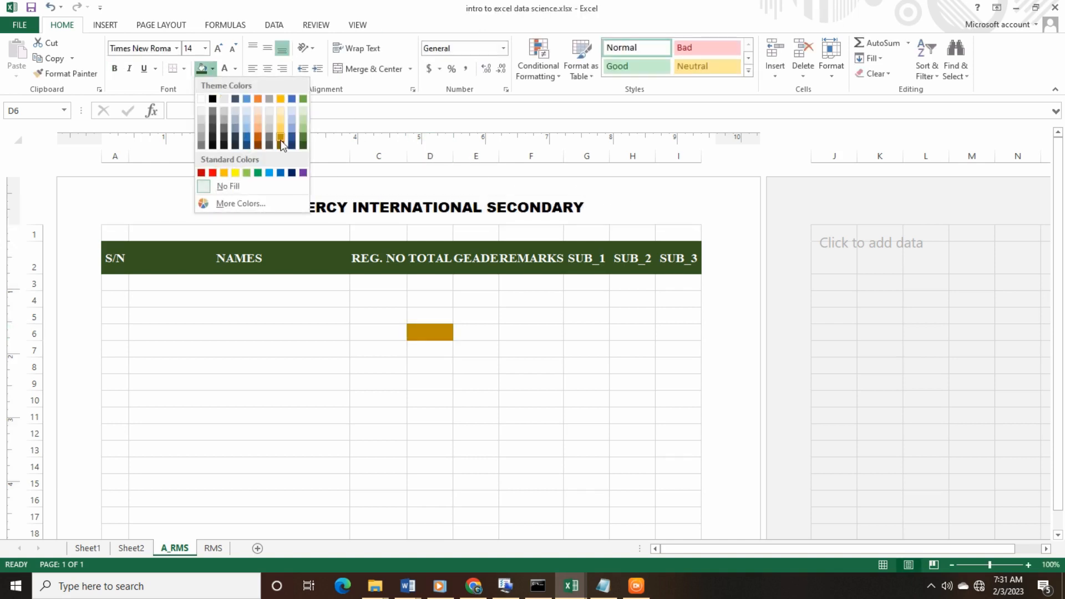
click(728, 214)
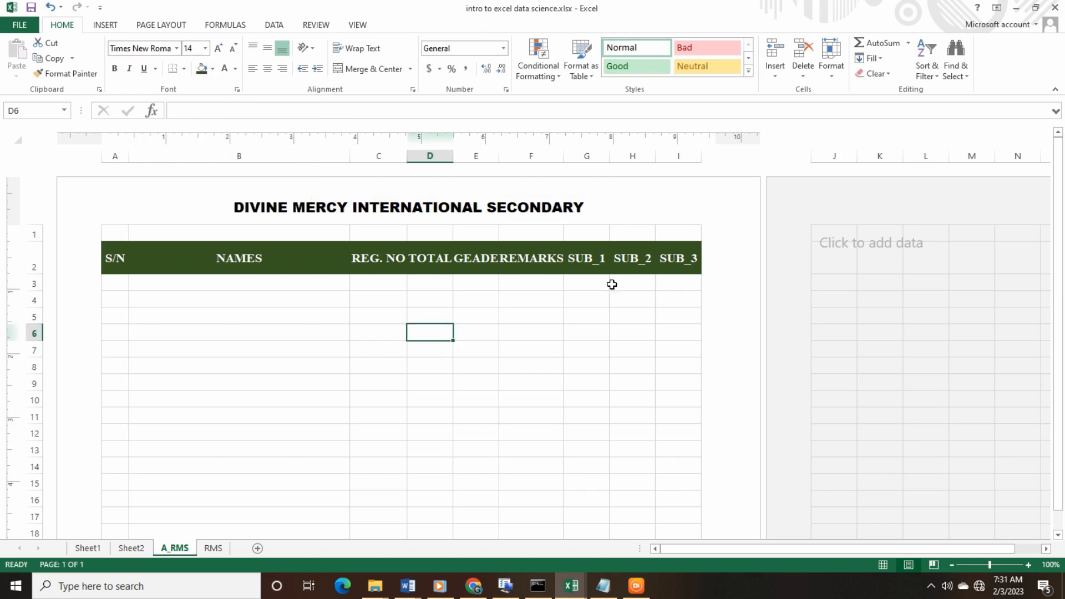
Insert the current date code into the page header after the title DIVINE MERCY INTERNATIONAL SECONDARY.
click(422, 216)
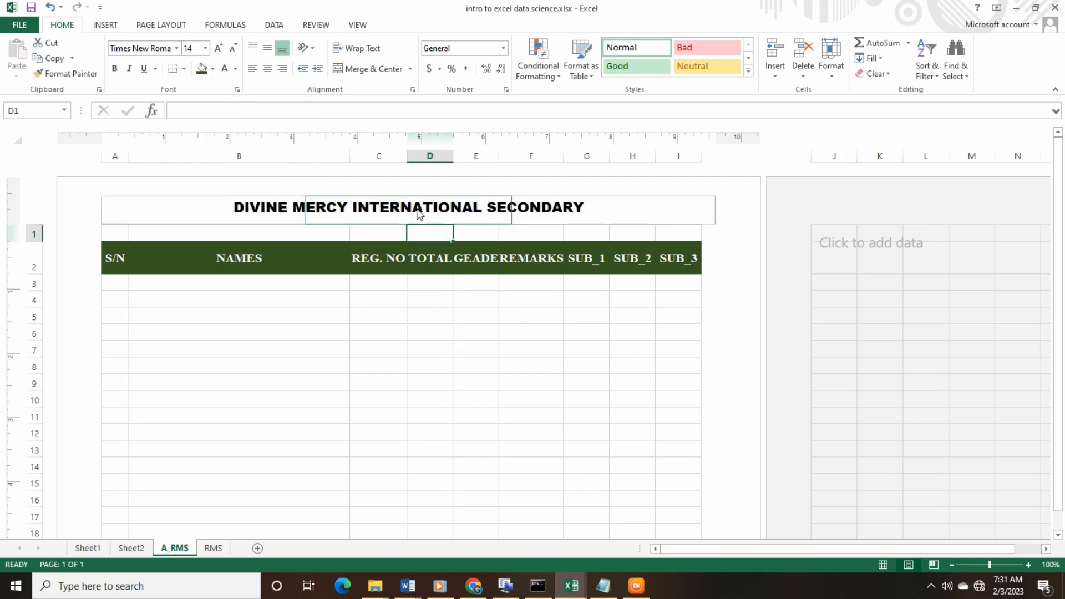
click(634, 215)
click(419, 26)
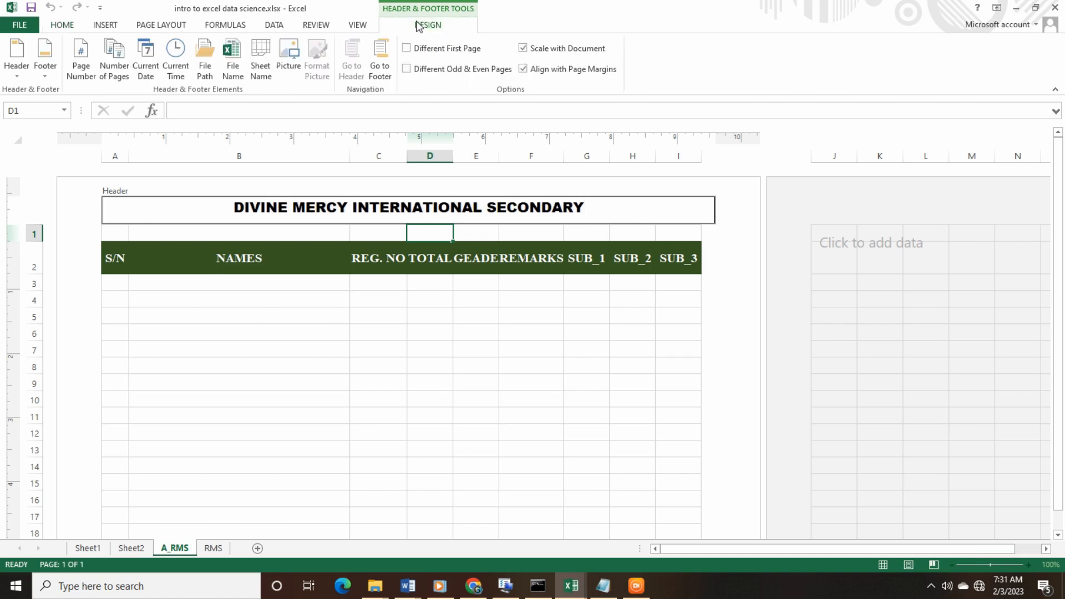
click(17, 76)
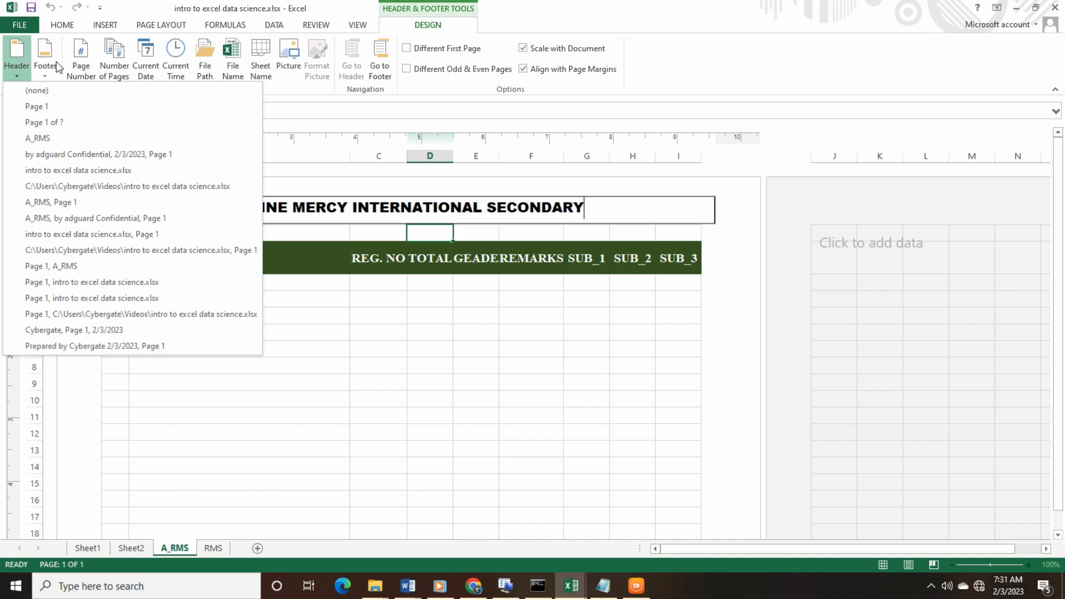
click(587, 12)
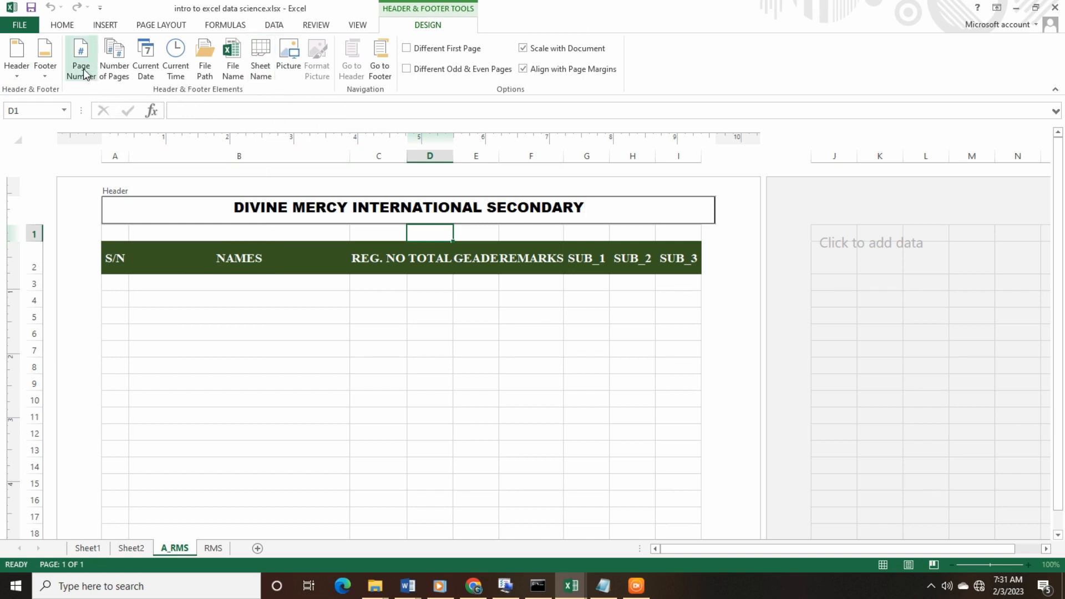
click(146, 68)
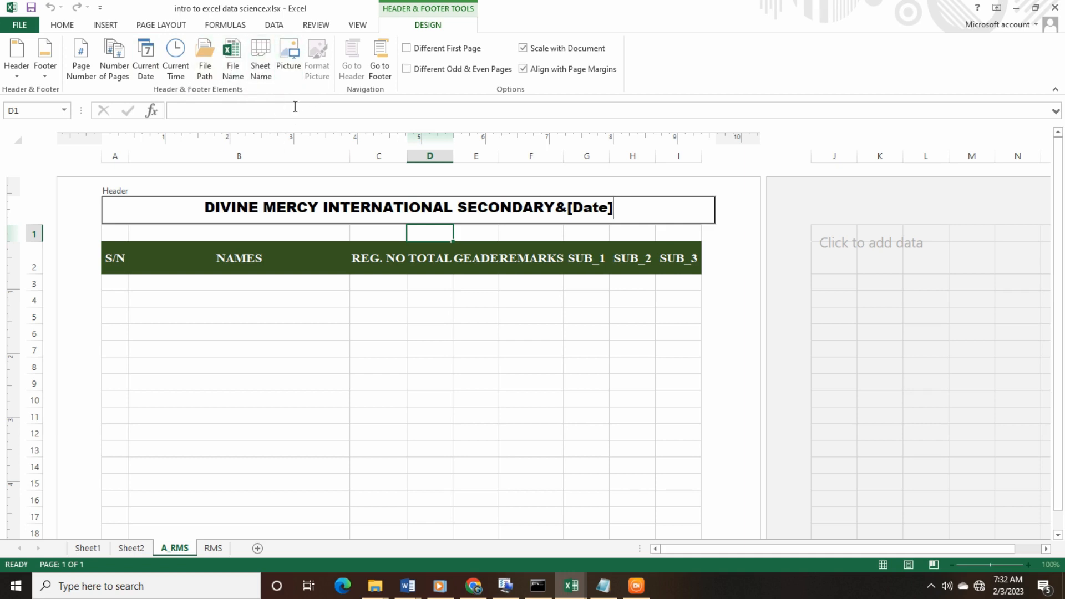
Insert the picture generator.jpeg from the Pictures folder into the header after the date and leave header editing.
click(291, 61)
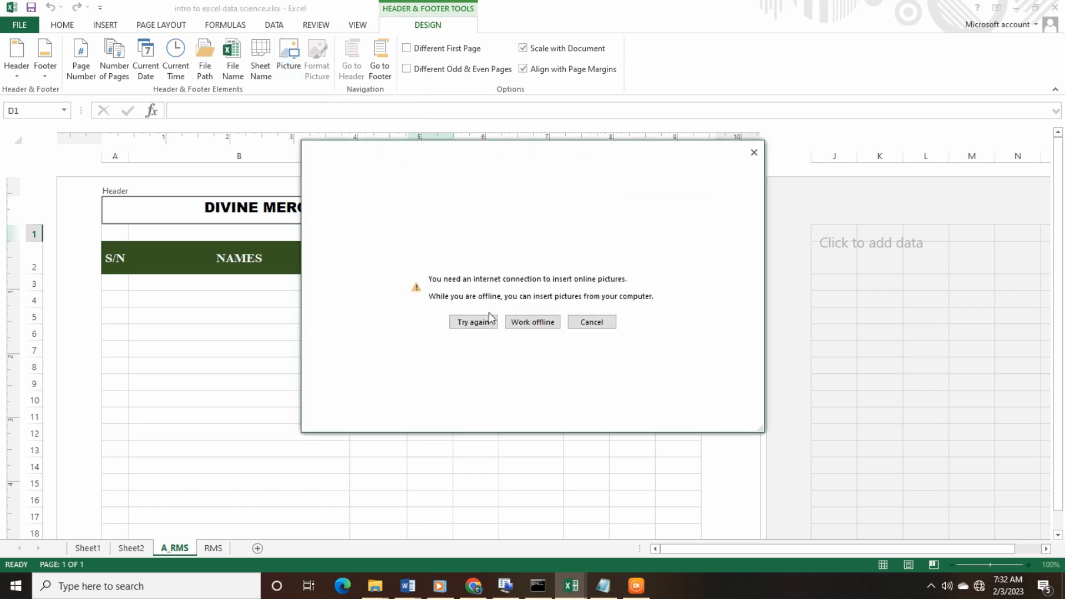
click(542, 324)
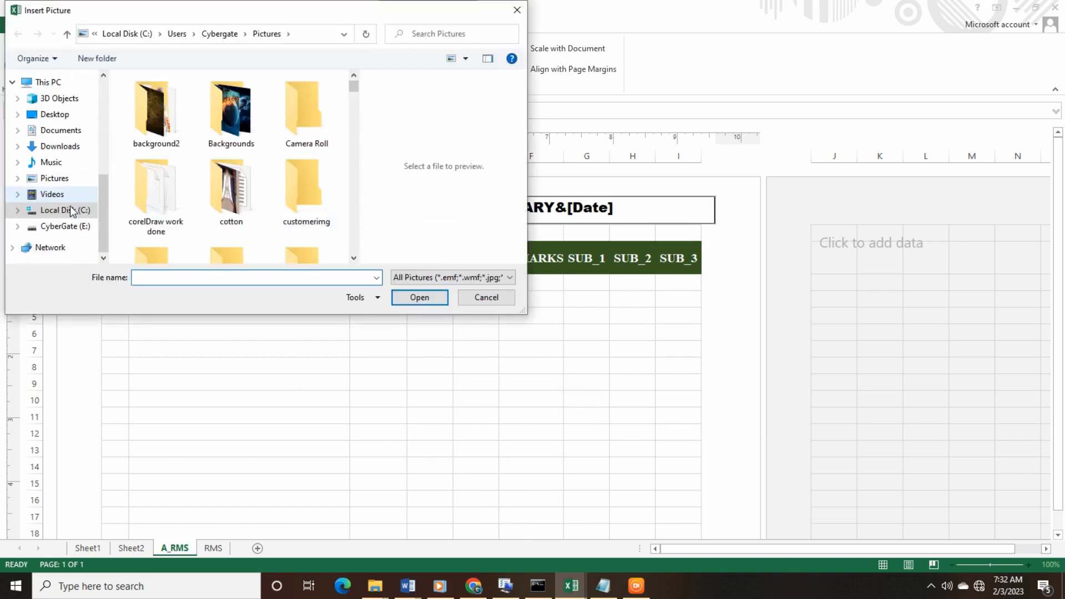
click(62, 178)
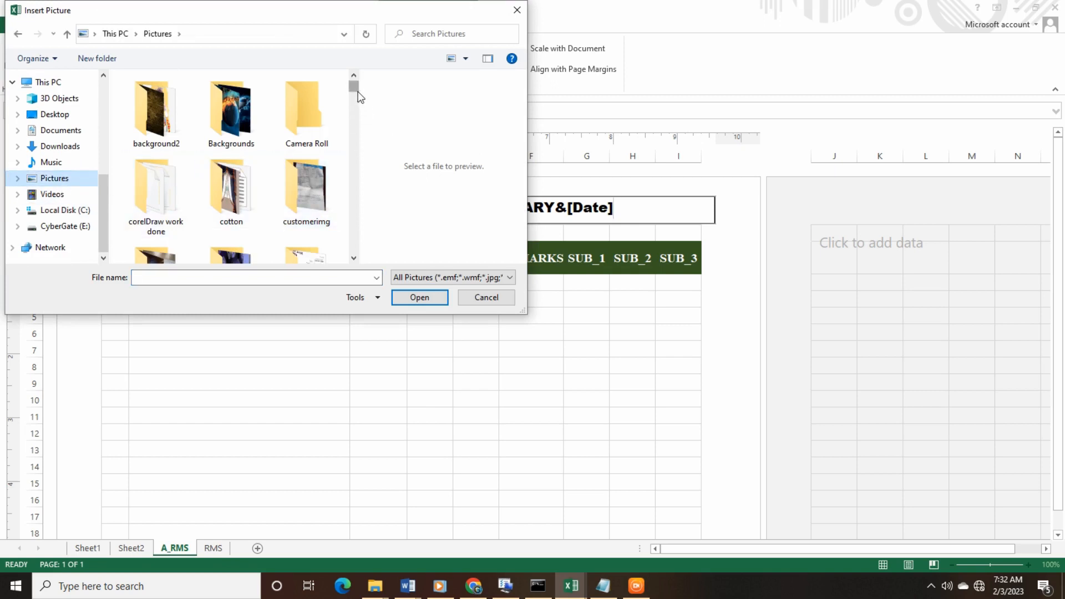
drag(354, 89, 371, 166)
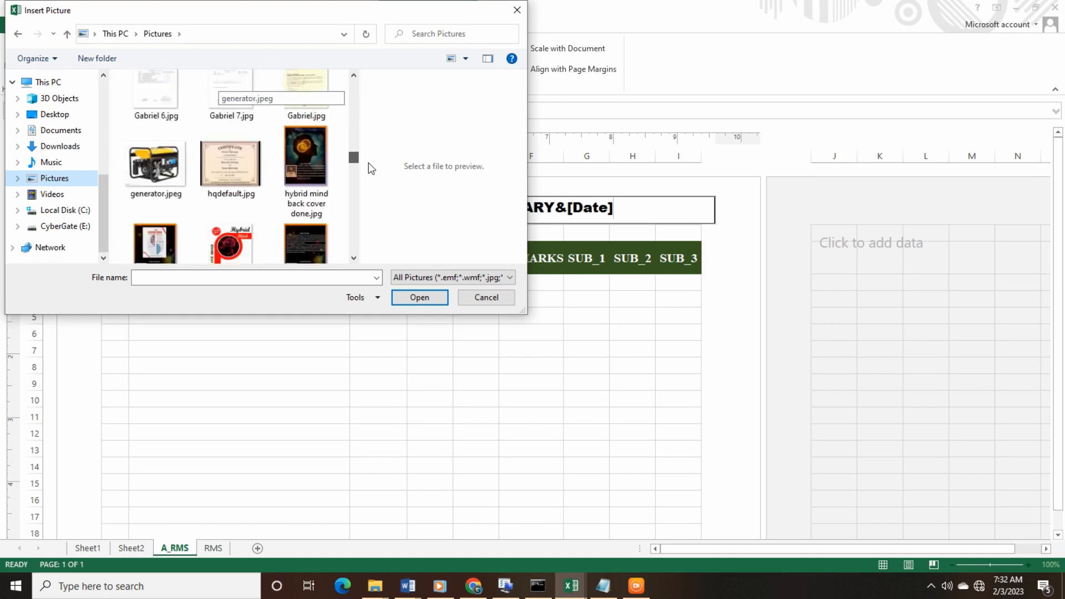
click(156, 167)
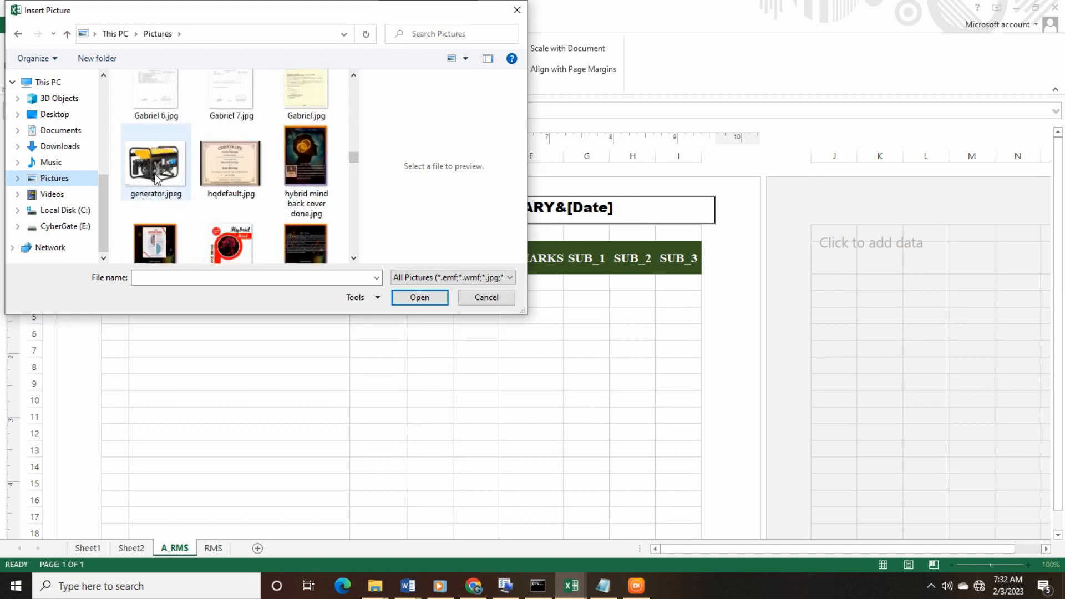
click(419, 298)
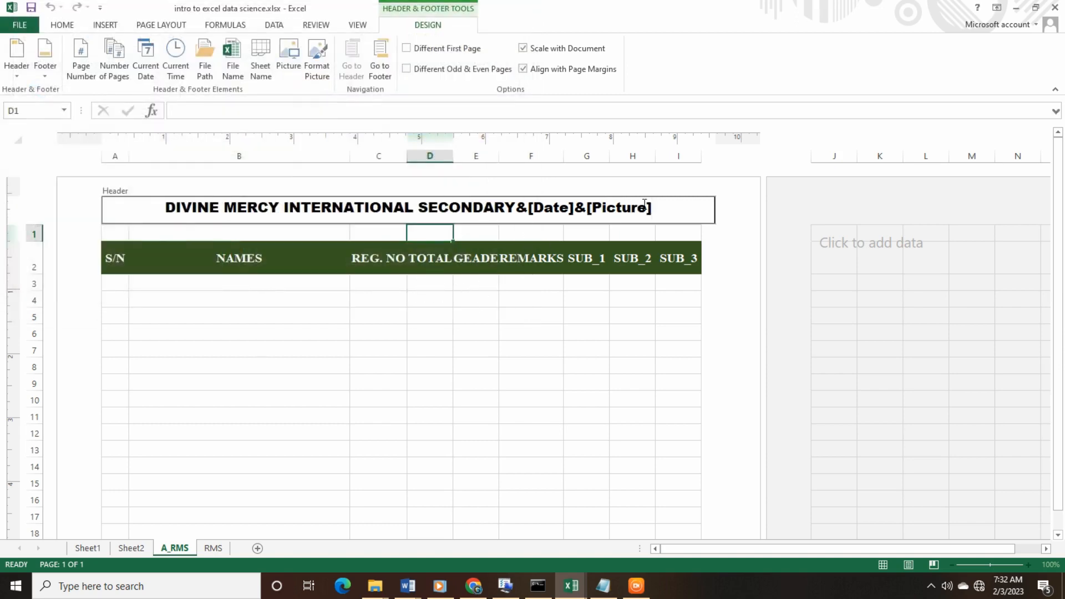
click(449, 294)
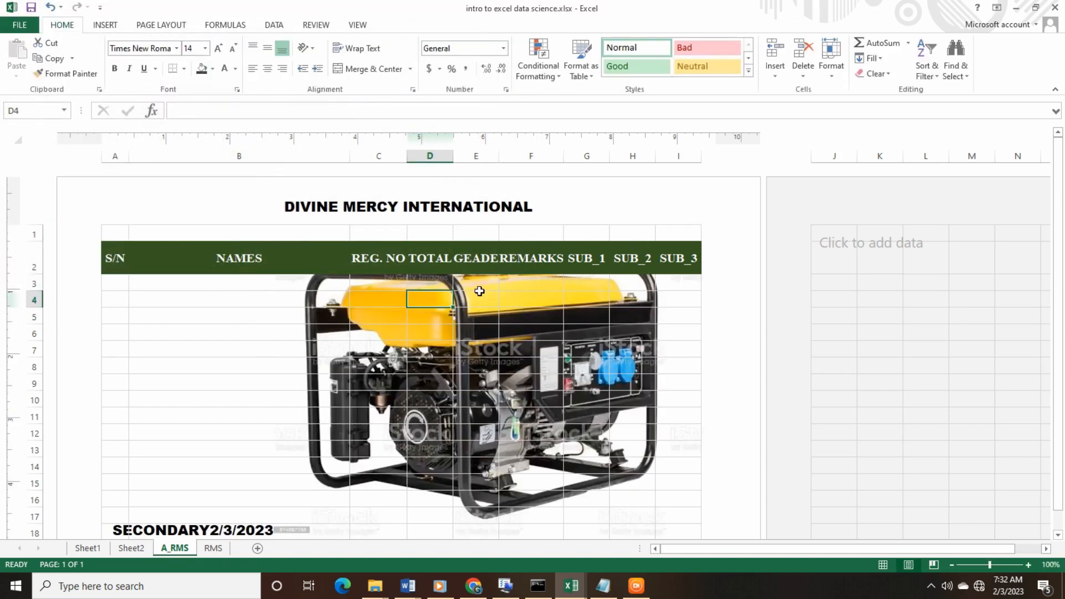
Examine how the header picture and text spread over the A_RMS page down to the footer.
click(487, 383)
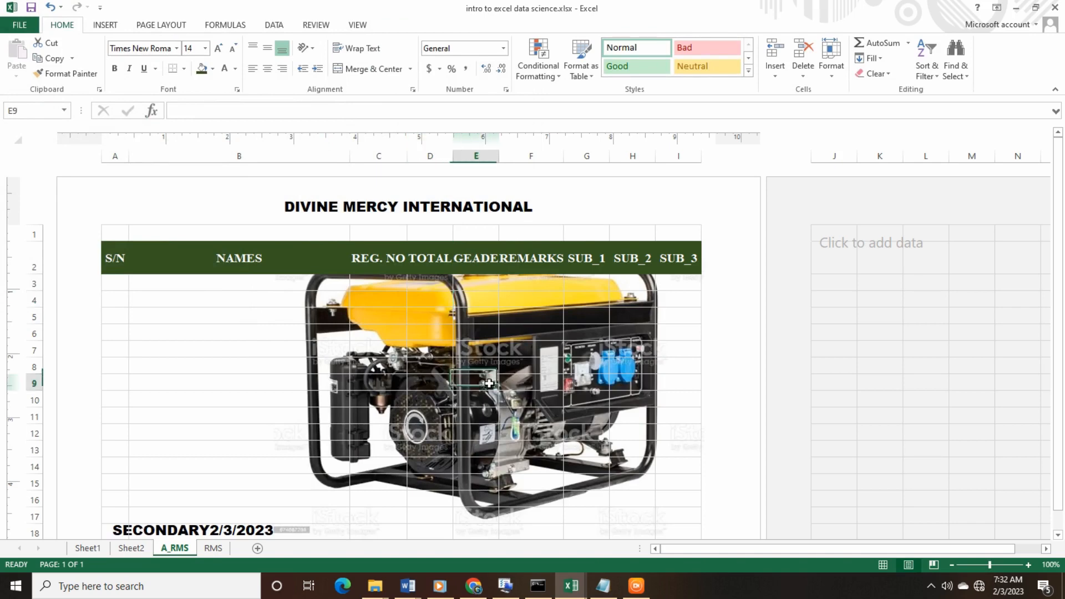
click(568, 390)
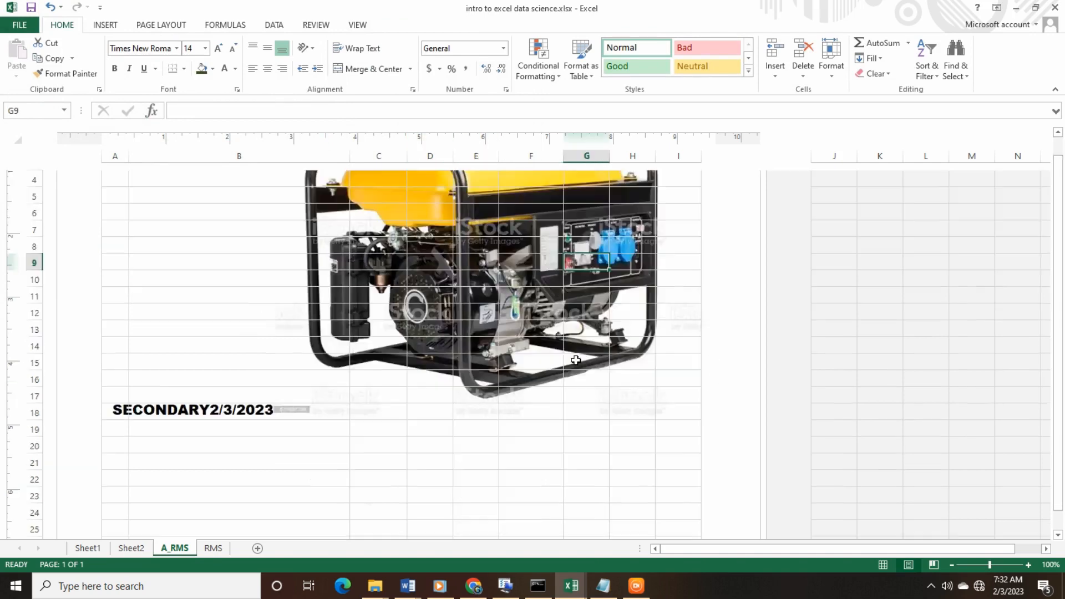
scroll(576, 360, down, 3)
scroll(576, 360, down, 2)
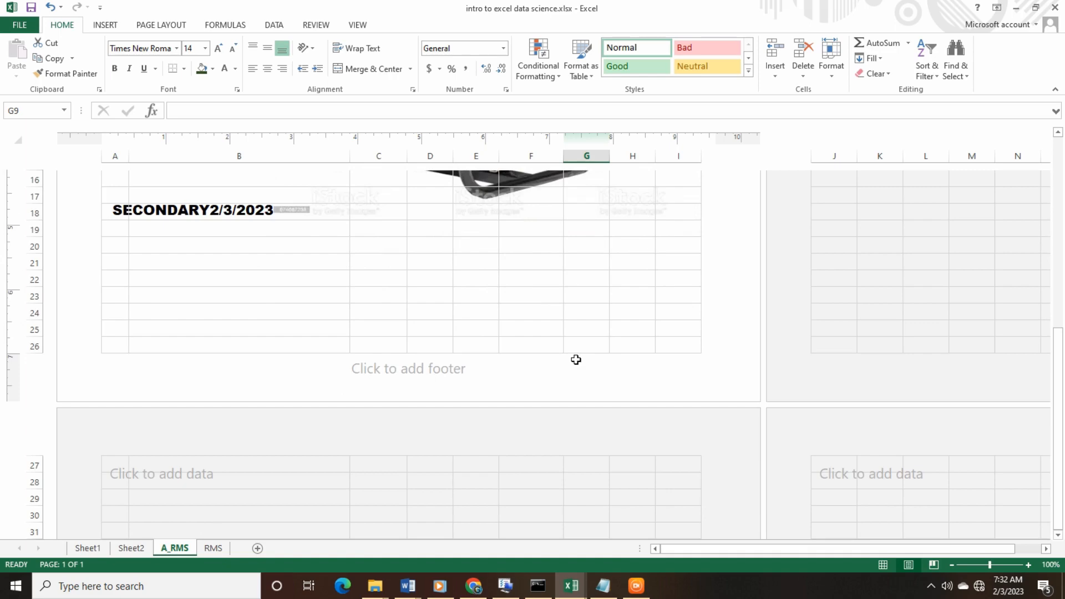
scroll(309, 245, up, 1)
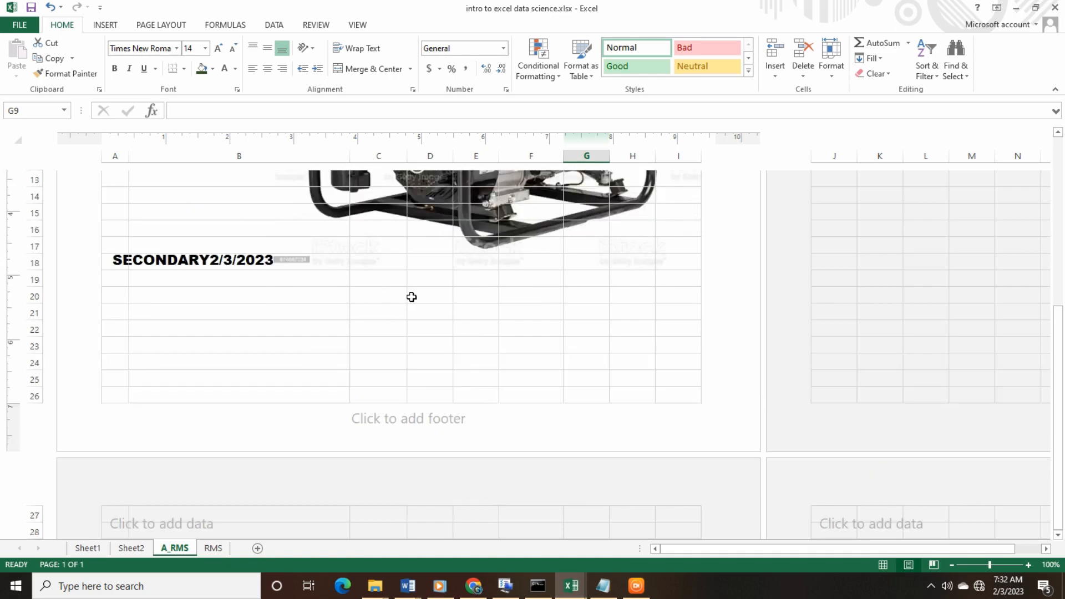
scroll(411, 297, up, 5)
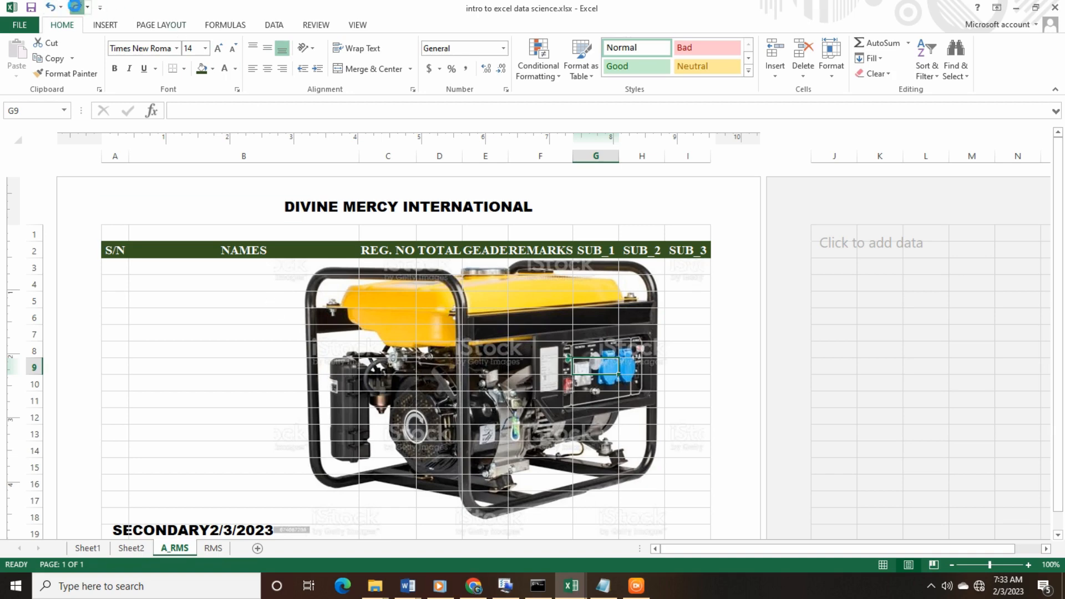
Redo the undone height and width changes of the table's heading row and columns.
click(76, 8)
click(76, 8)
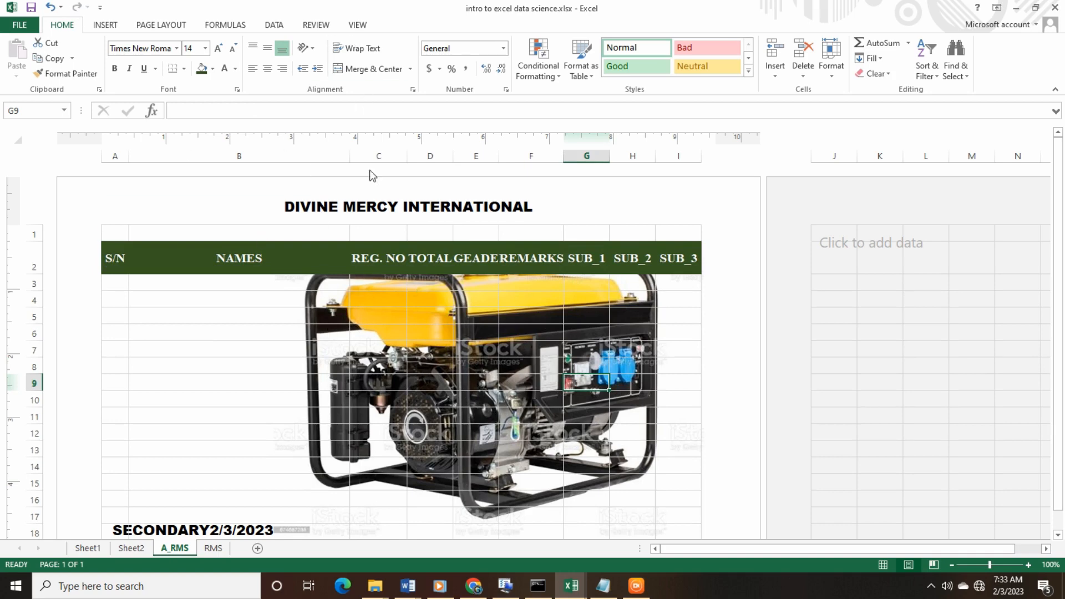
Shrink the header picture to icon size with Format Picture, keeping the aspect ratio locked, and leave header editing.
click(384, 205)
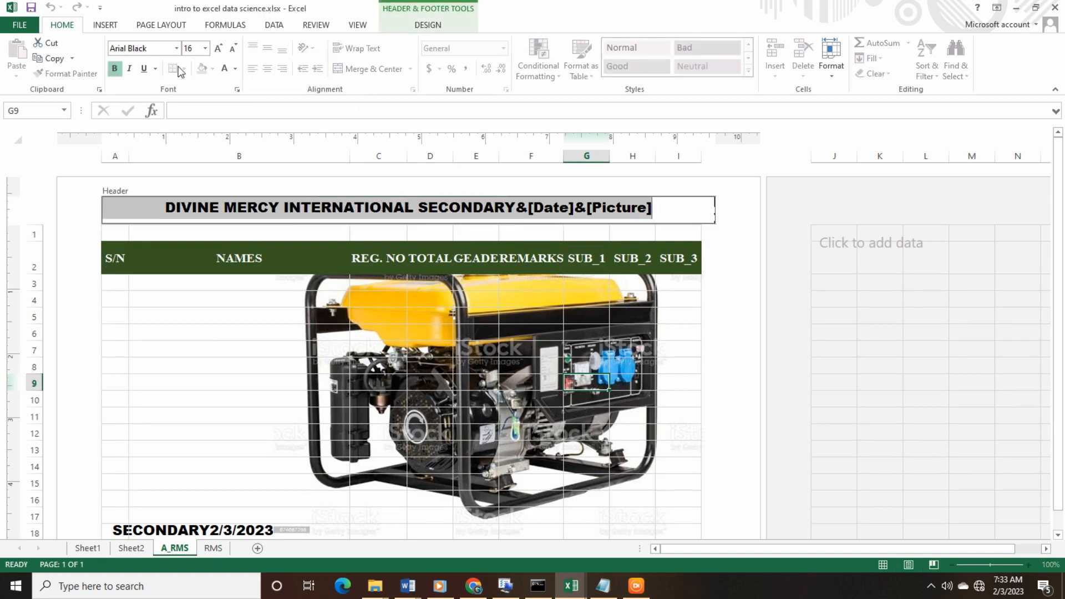
click(430, 26)
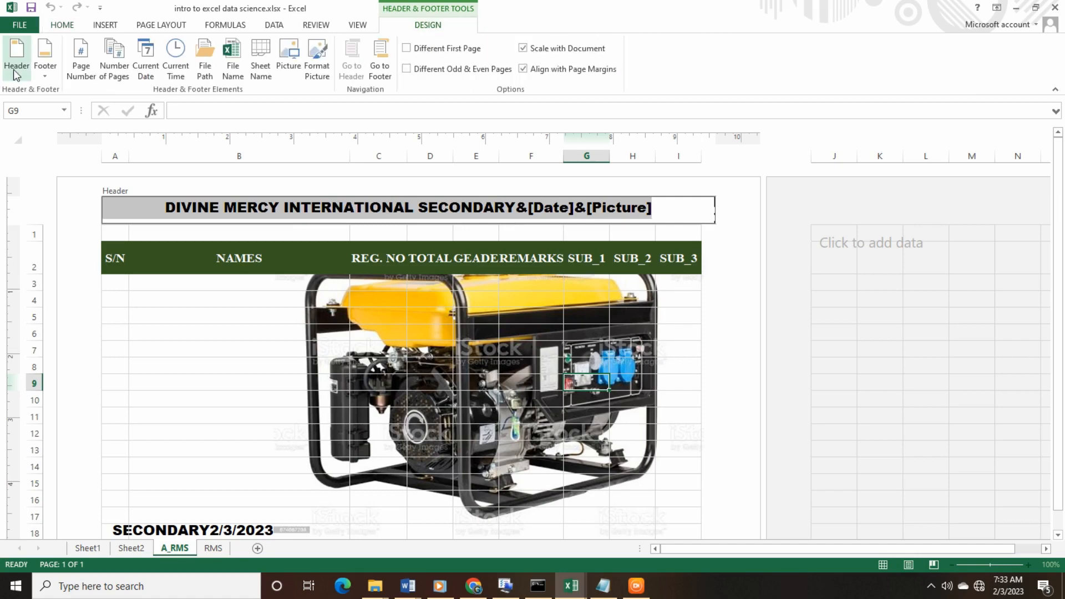
click(15, 61)
click(16, 62)
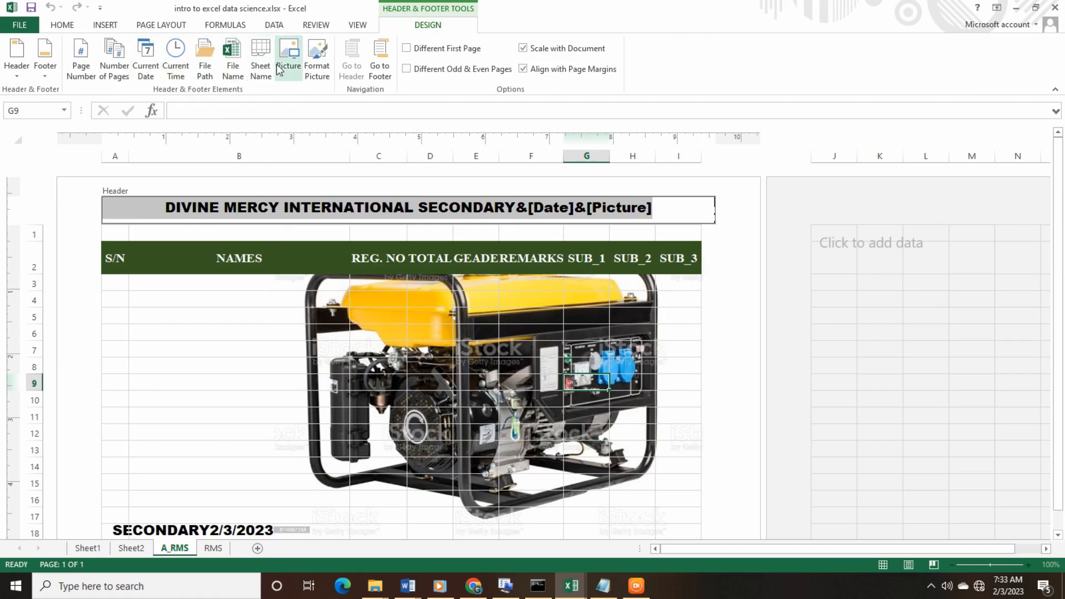
click(309, 65)
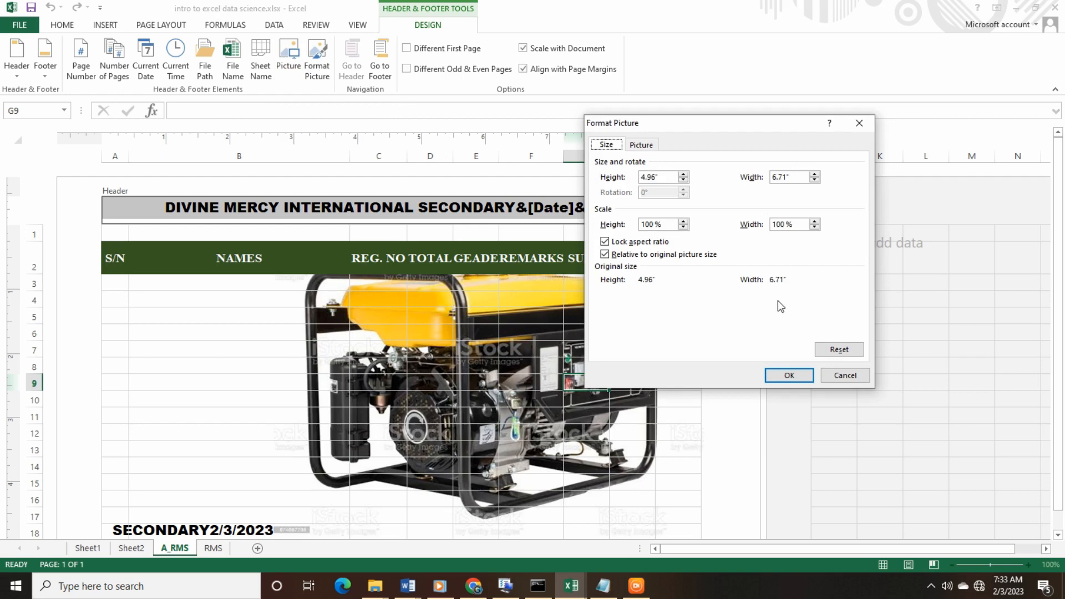
double_click(682, 180)
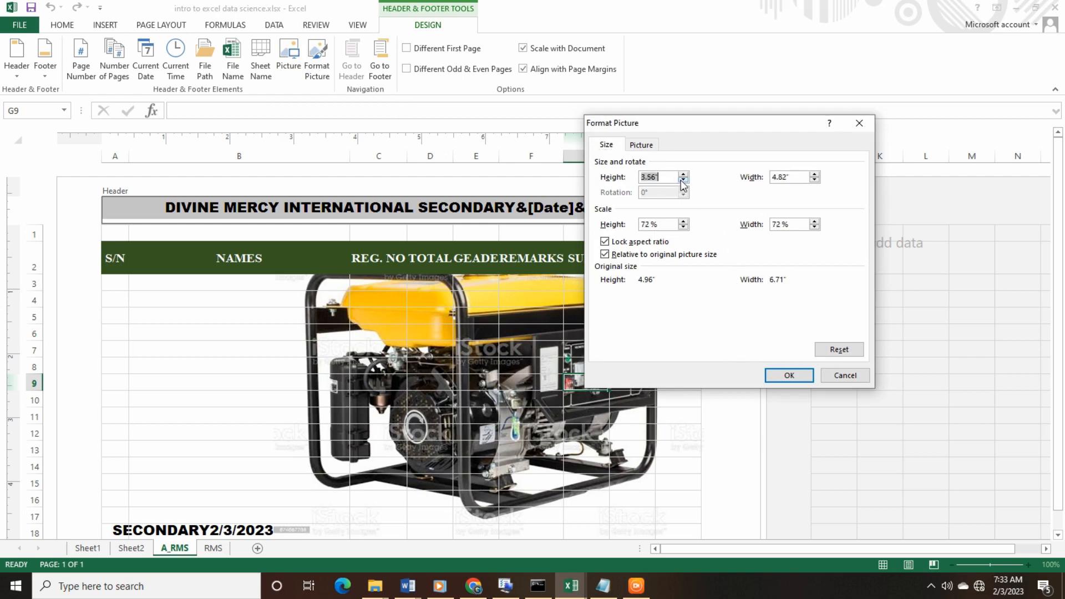
click(683, 179)
click(683, 180)
click(790, 376)
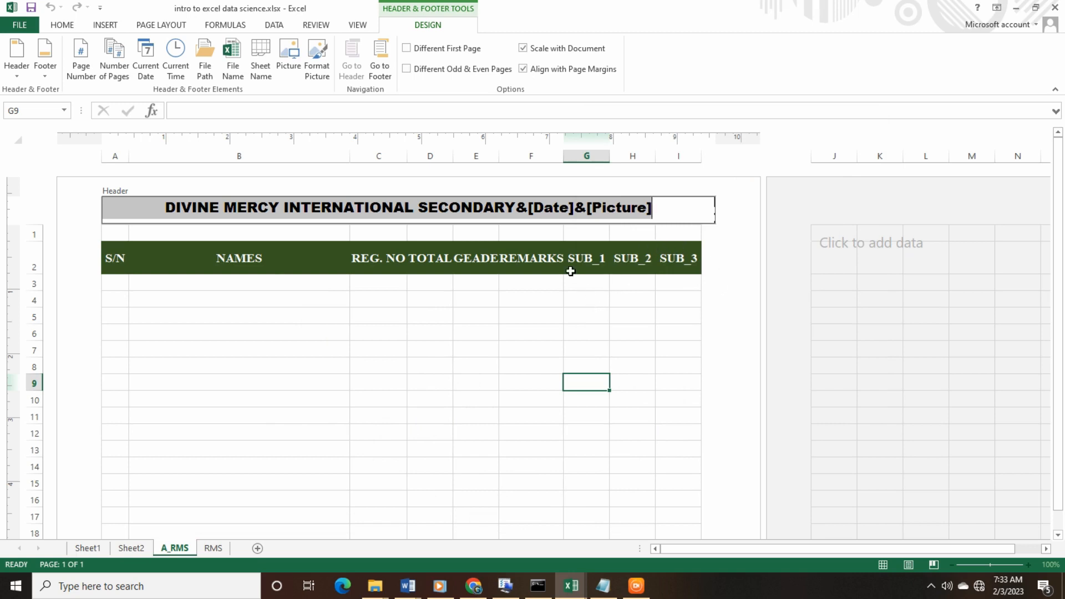
click(729, 245)
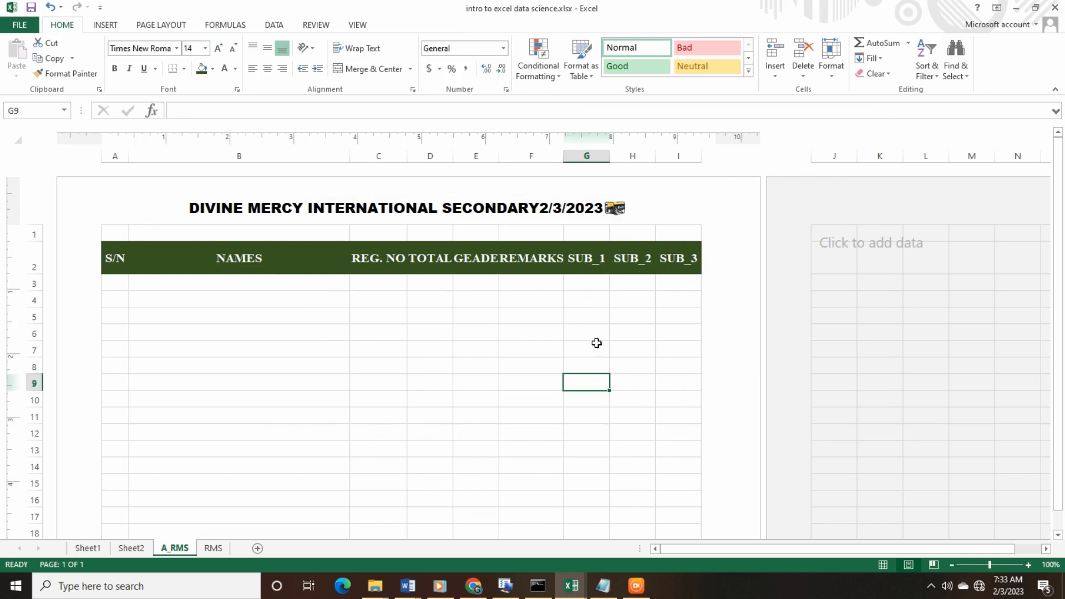
click(608, 210)
click(155, 216)
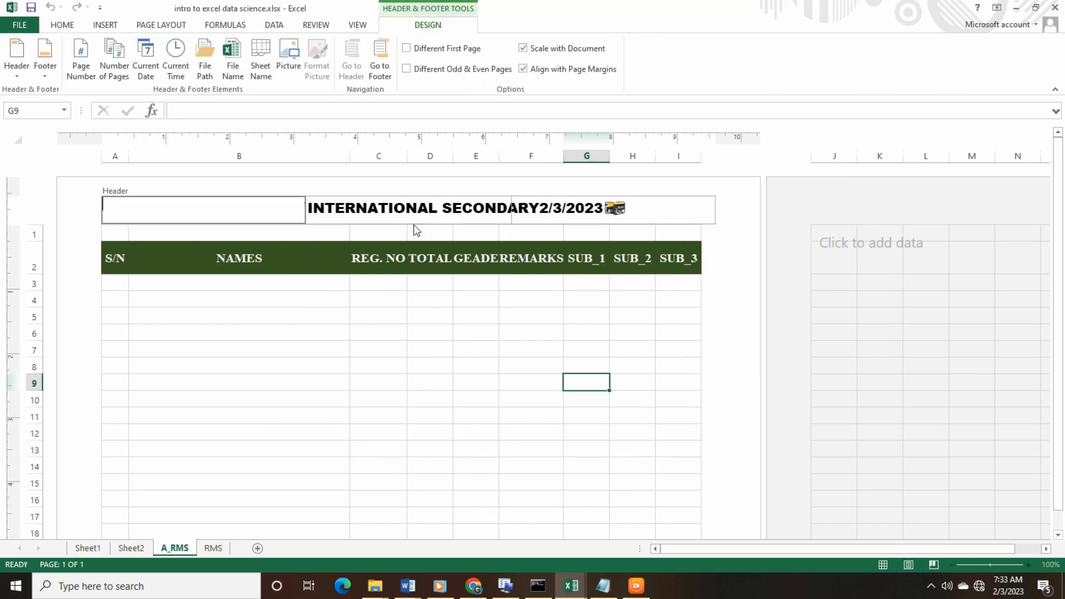
click(547, 231)
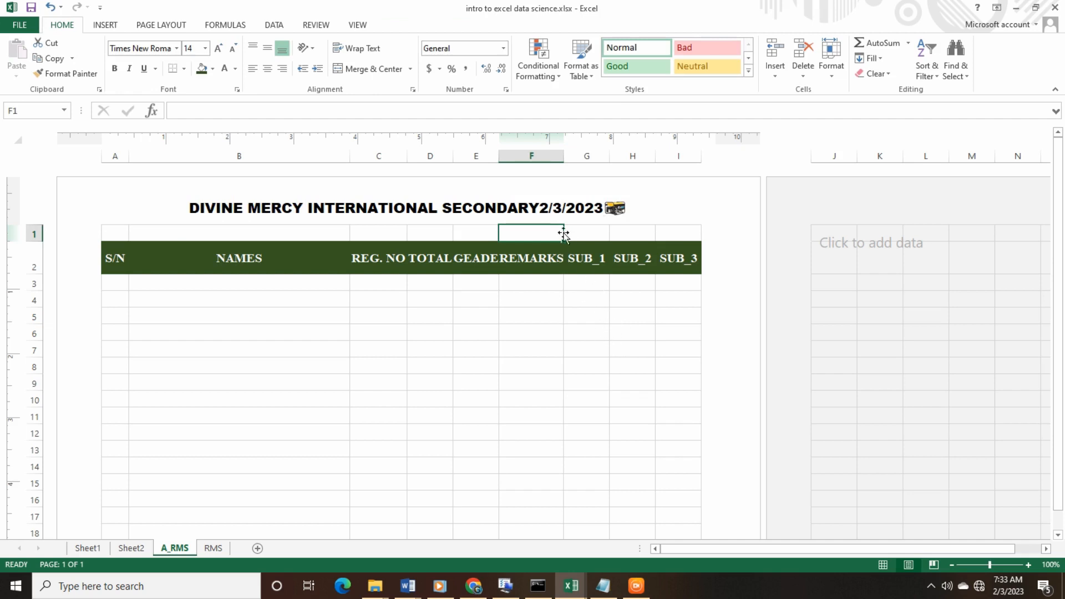
click(544, 213)
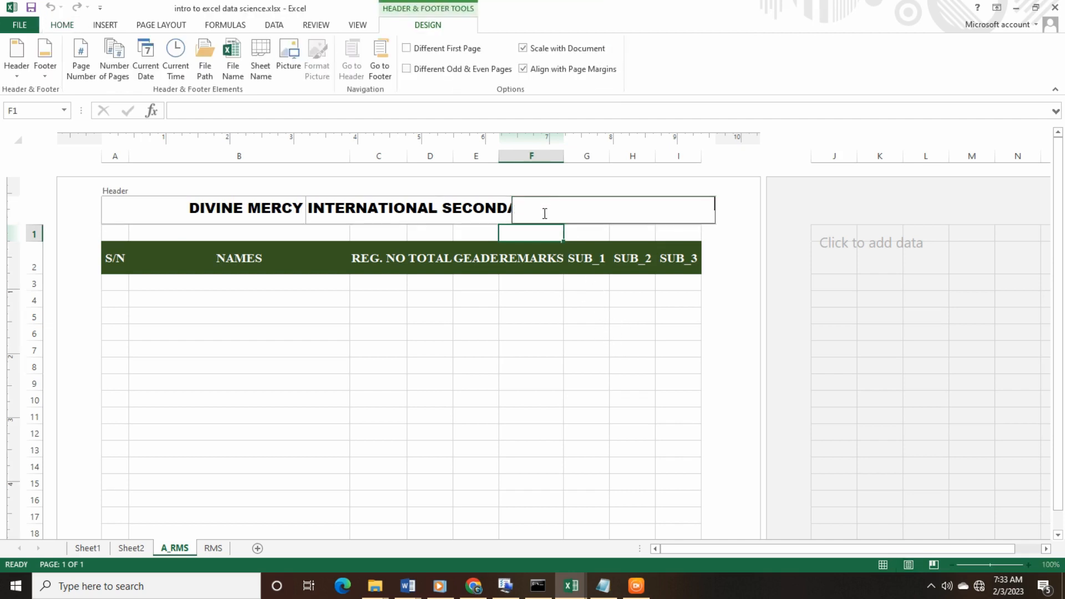
Copy the [Date]&[Picture] codes from the centre header section and delete them along with the leftover ampersand and spaces.
click(506, 216)
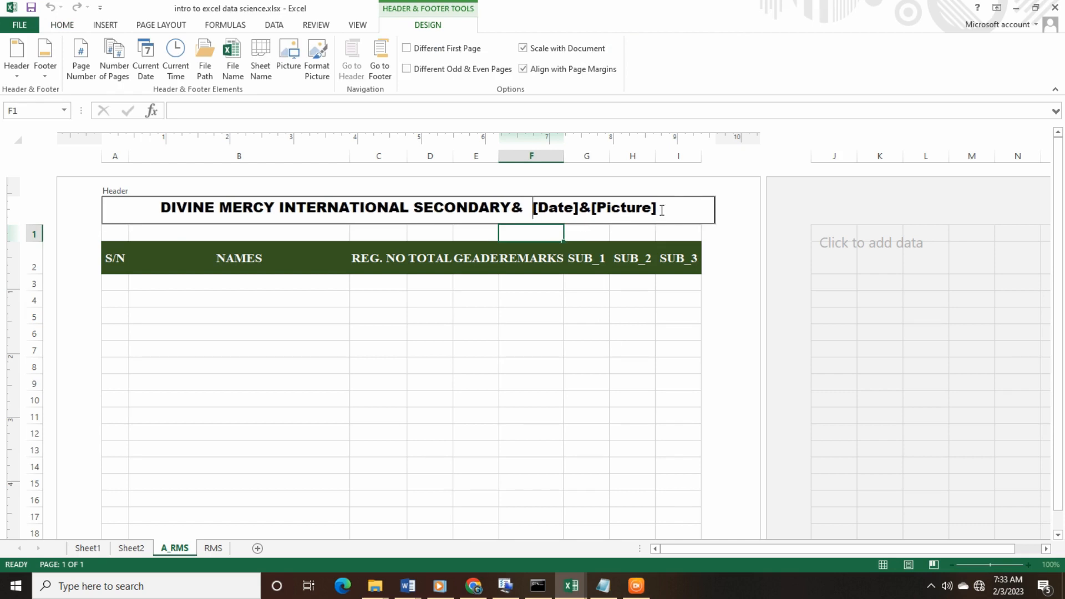
key(shift+End)
key(ctrl+c)
key(BackSpace)
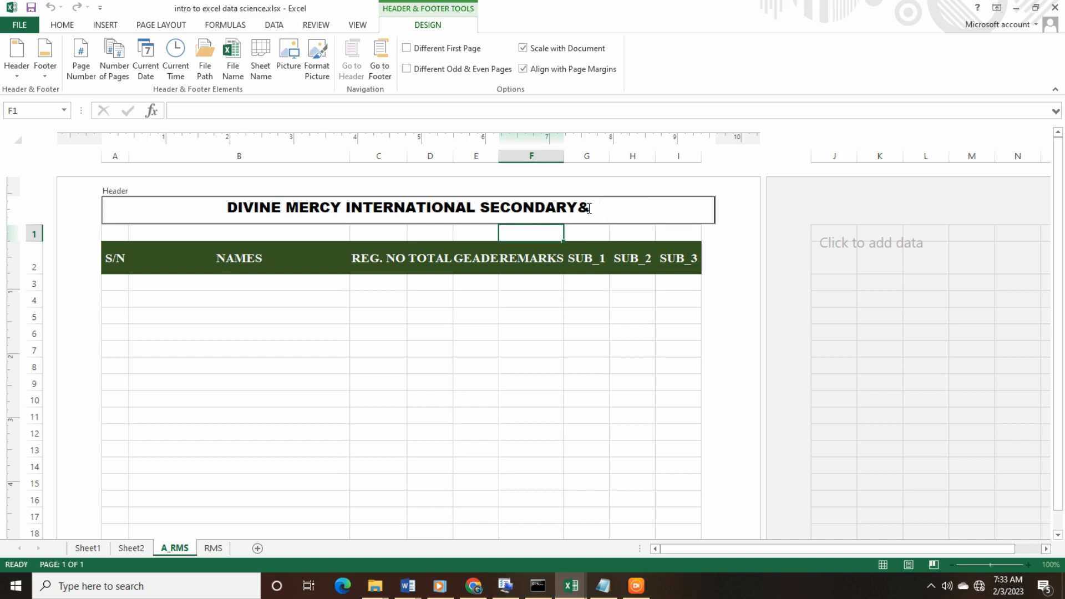
key(BackSpace)
key(BackSpace)
key(BackSpace)
click(511, 296)
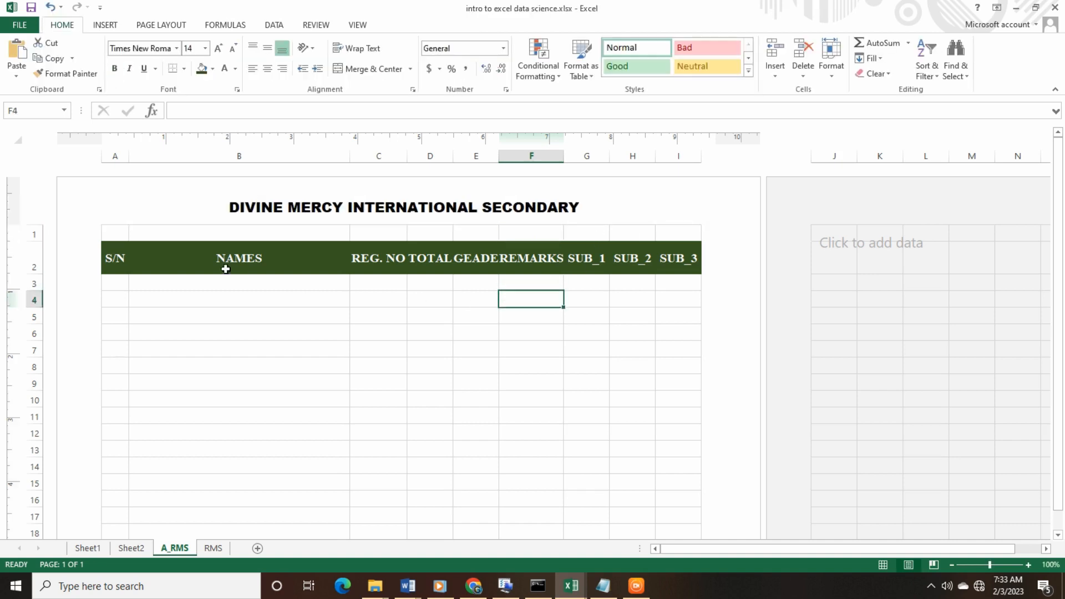
Paste the [Date]&[Picture] codes into the left header section, then copy and remove the [Date]& part.
click(142, 214)
key(ctrl+v)
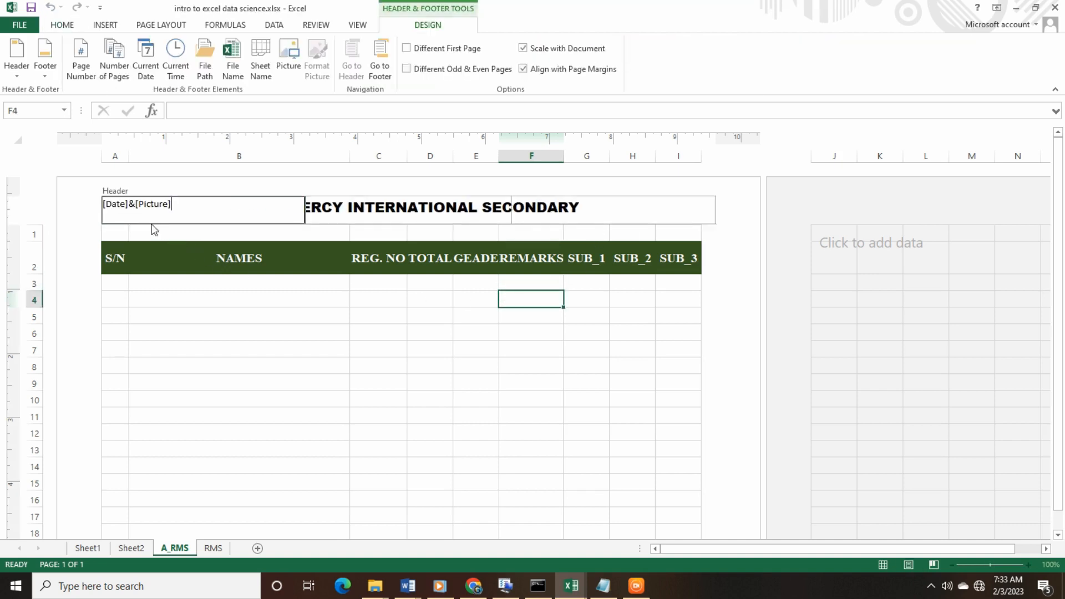
drag(134, 204, 104, 206)
key(ctrl+c)
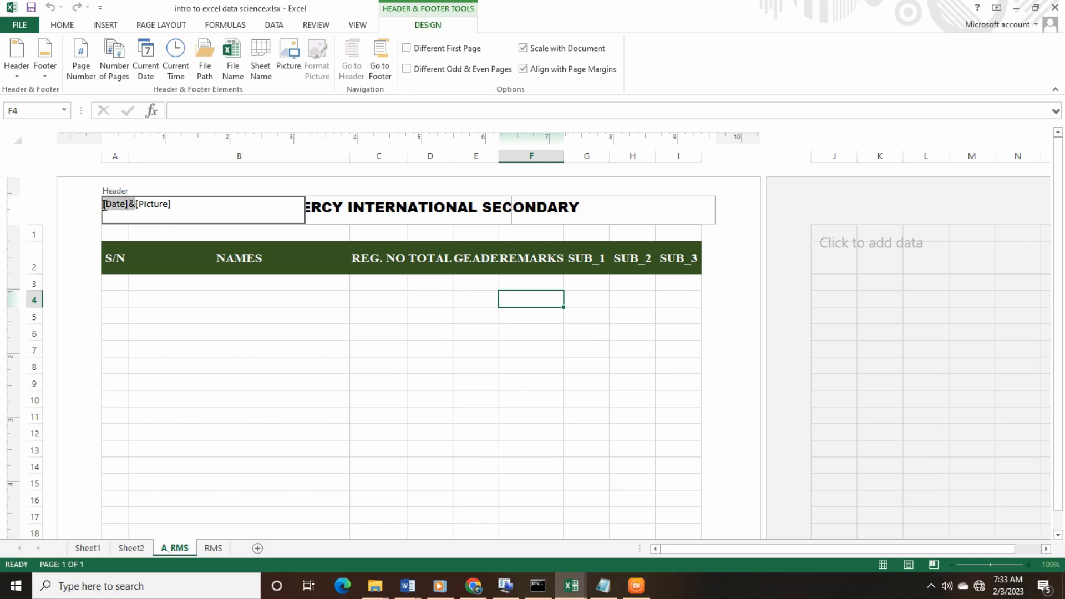
key(Delete)
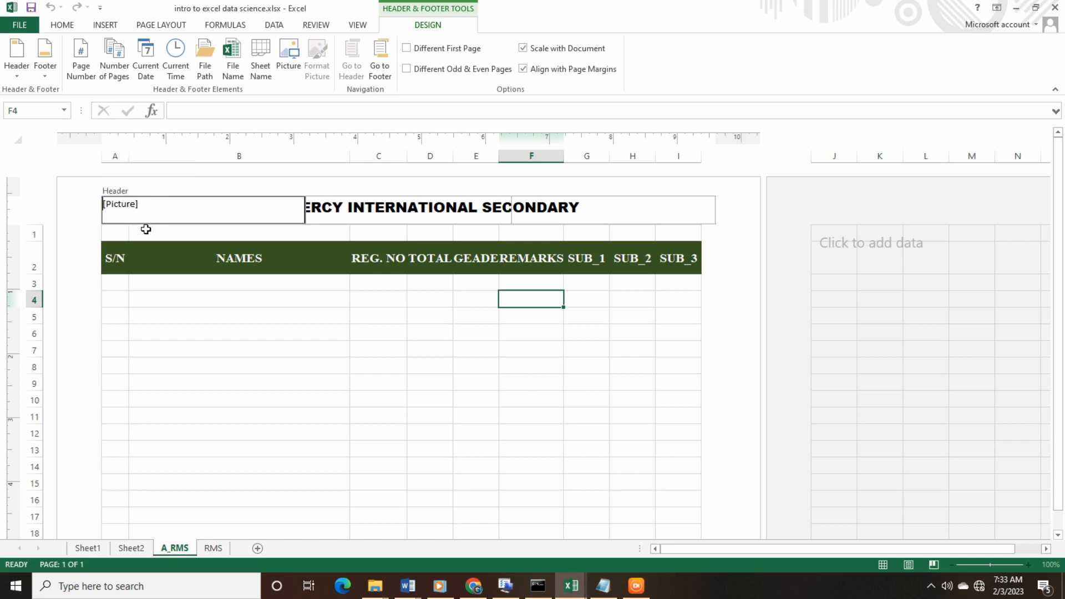
Try pasting the copied date code into the right header section, then delete it and leave header editing.
click(638, 218)
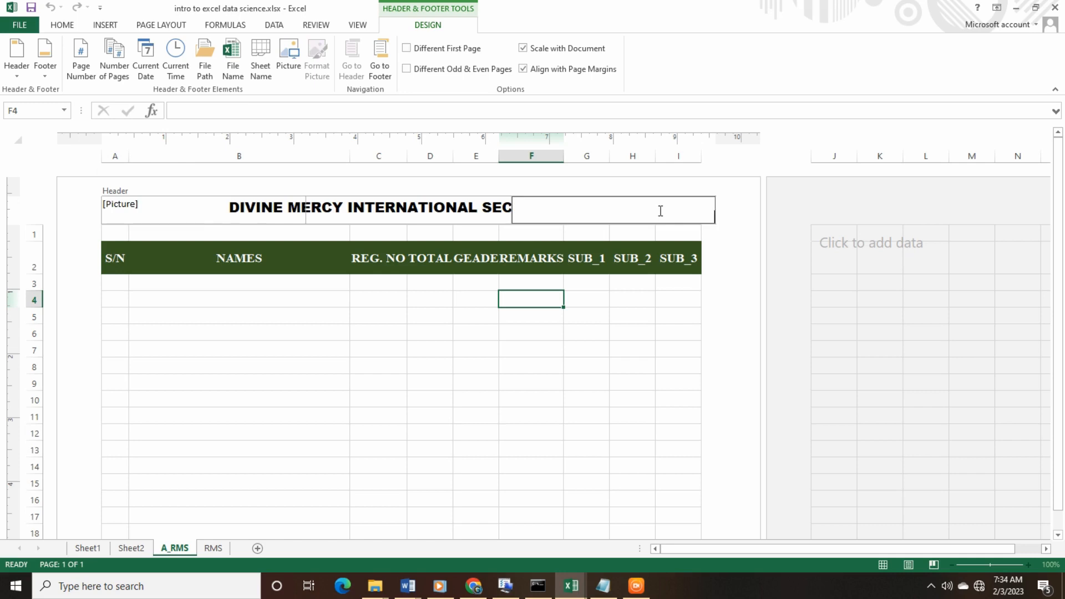
key(ctrl+v)
click(645, 259)
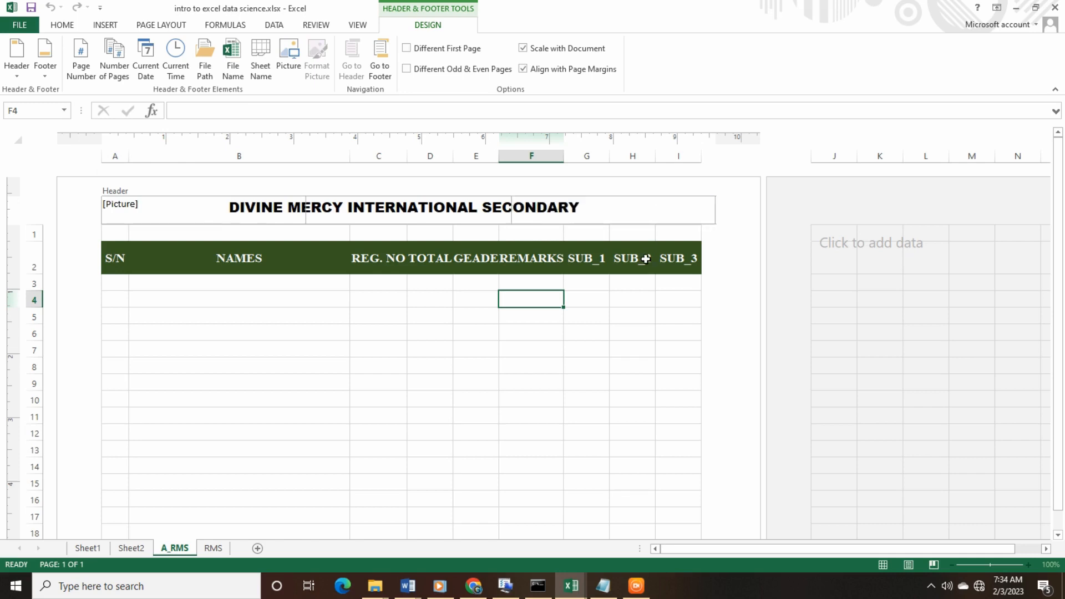
click(700, 211)
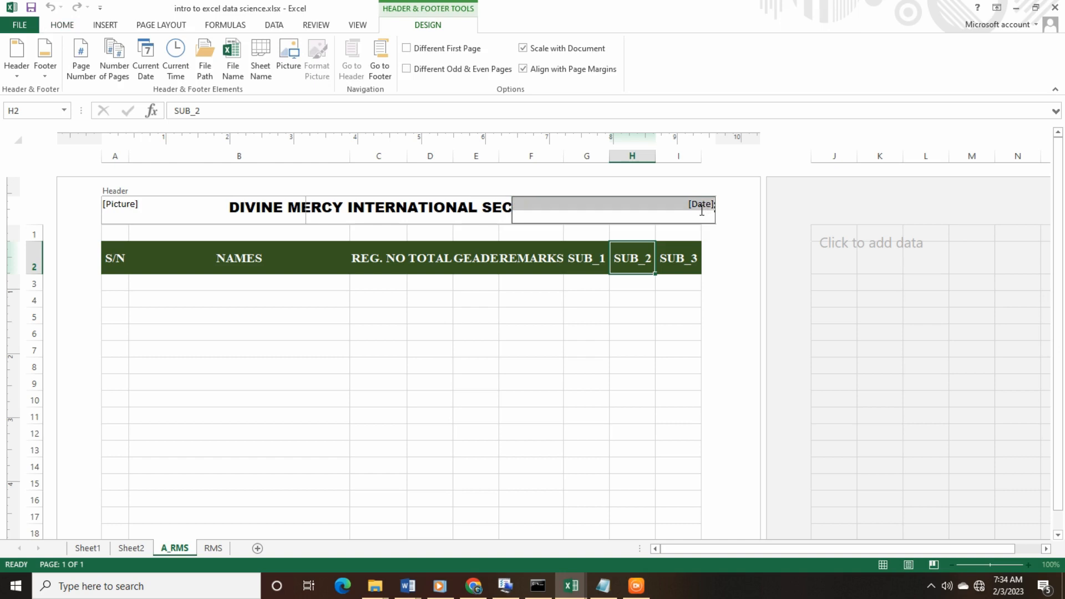
click(693, 208)
drag(688, 207, 715, 205)
key(Delete)
click(633, 379)
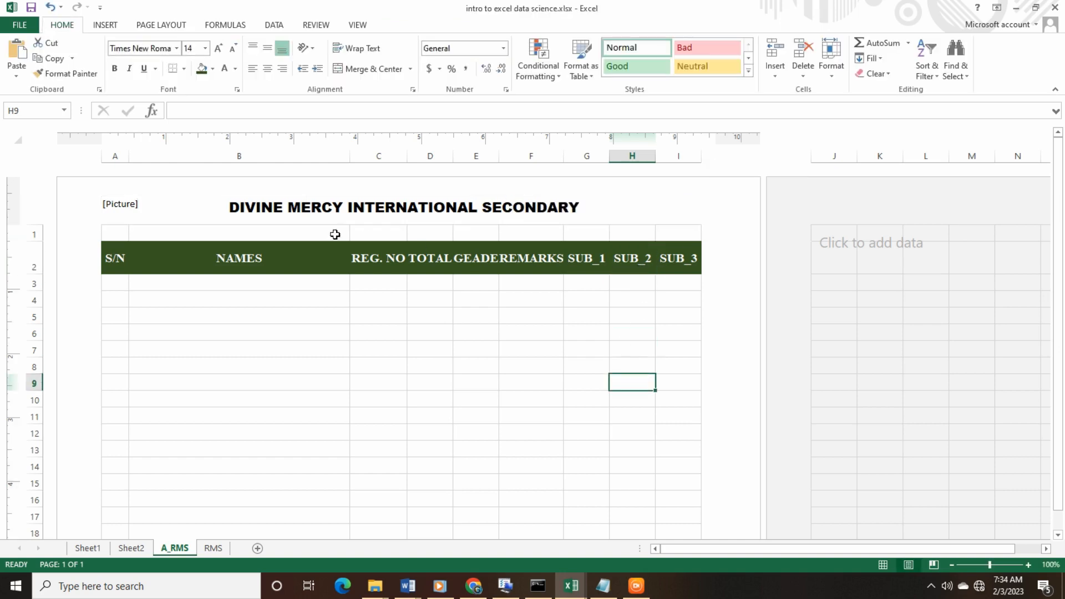
Delete the plain [Picture] text from the left header section.
click(157, 208)
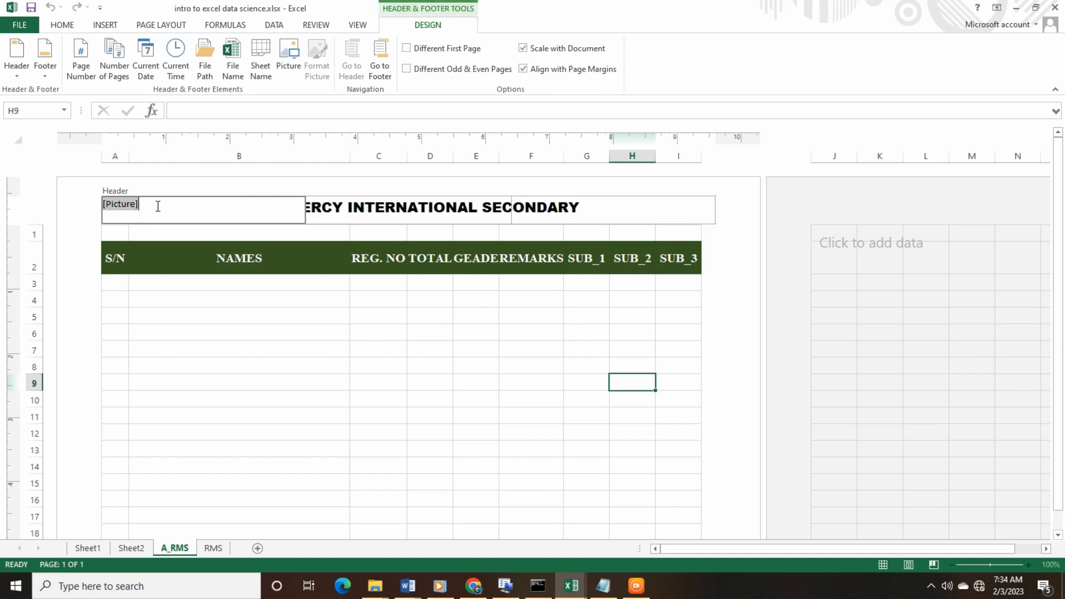
key(Delete)
click(176, 337)
Insert the picture images-5.png from the Pictures folder on the computer into the left header section.
click(123, 210)
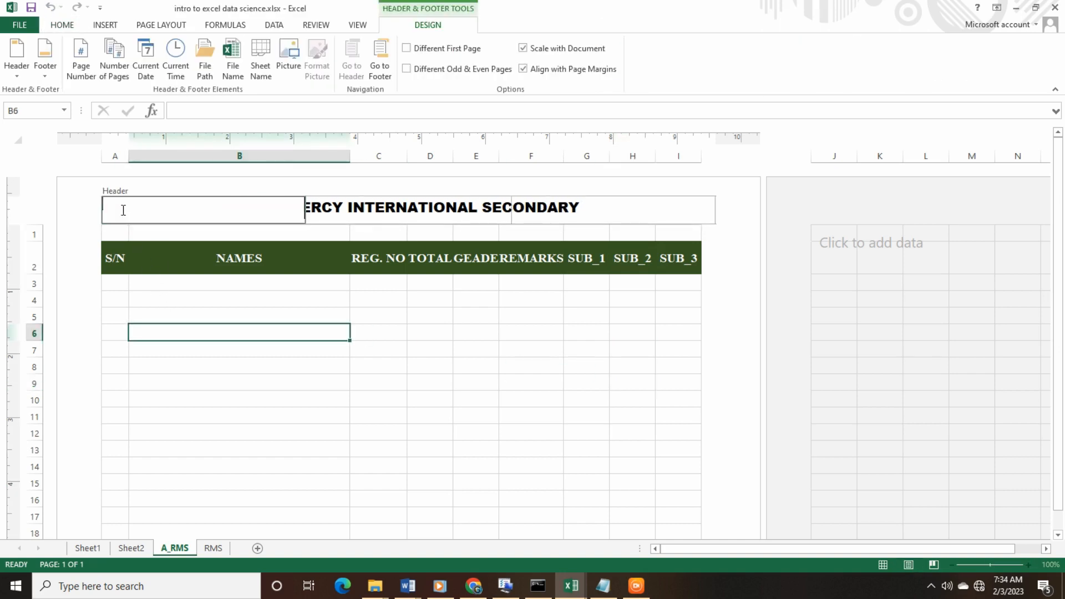
click(290, 65)
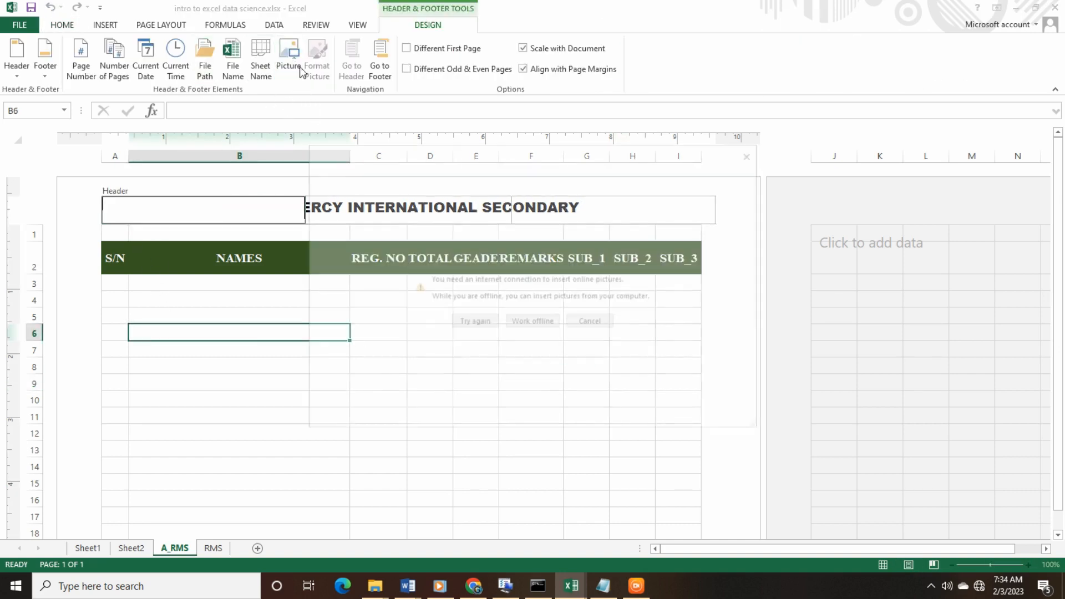
click(516, 321)
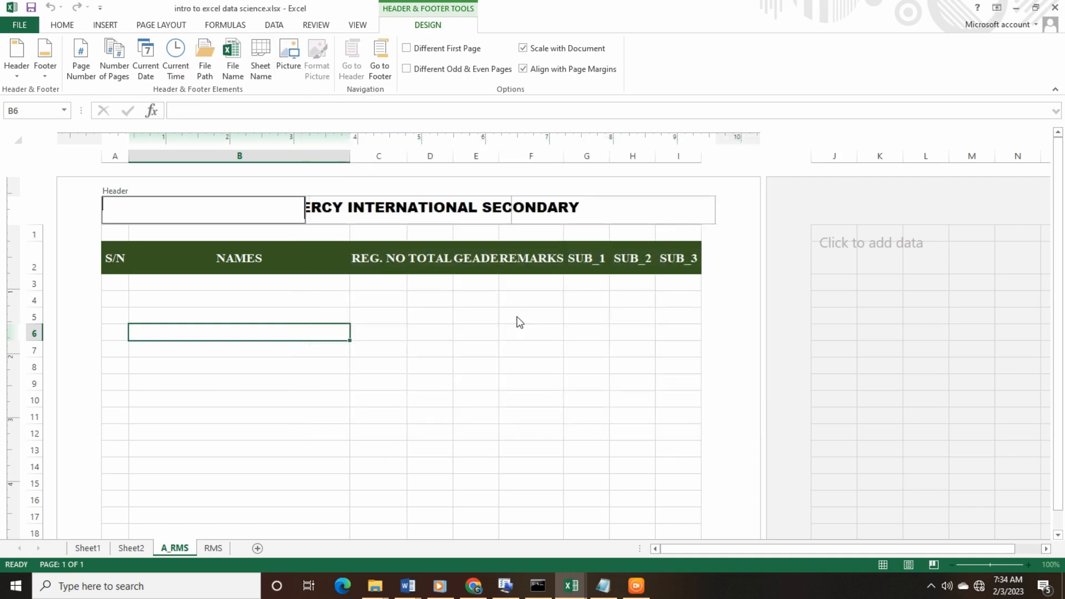
scroll(311, 205, down, 10)
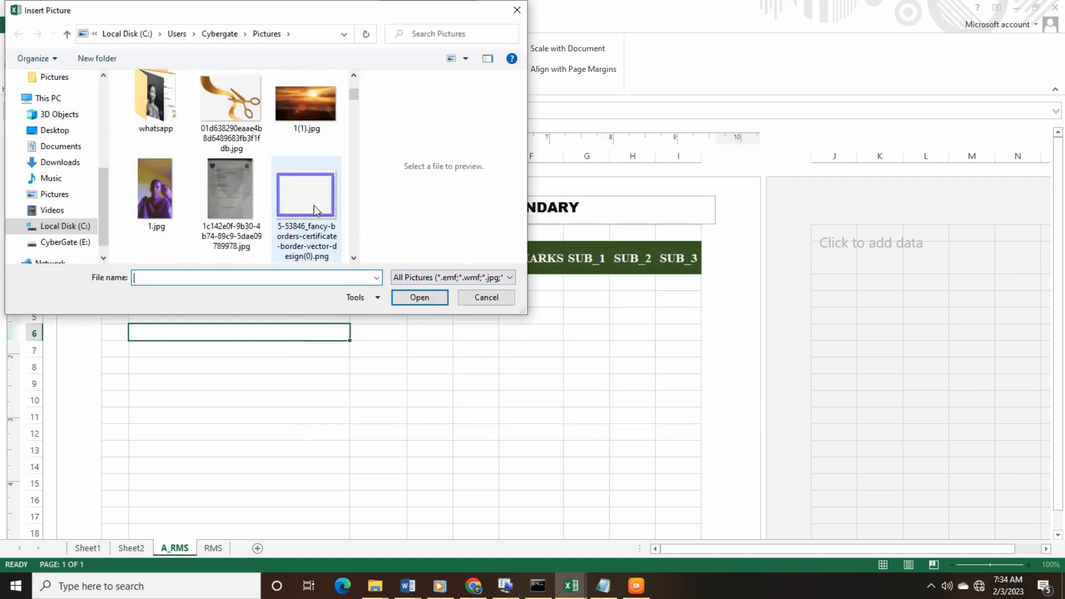
scroll(316, 211, down, 15)
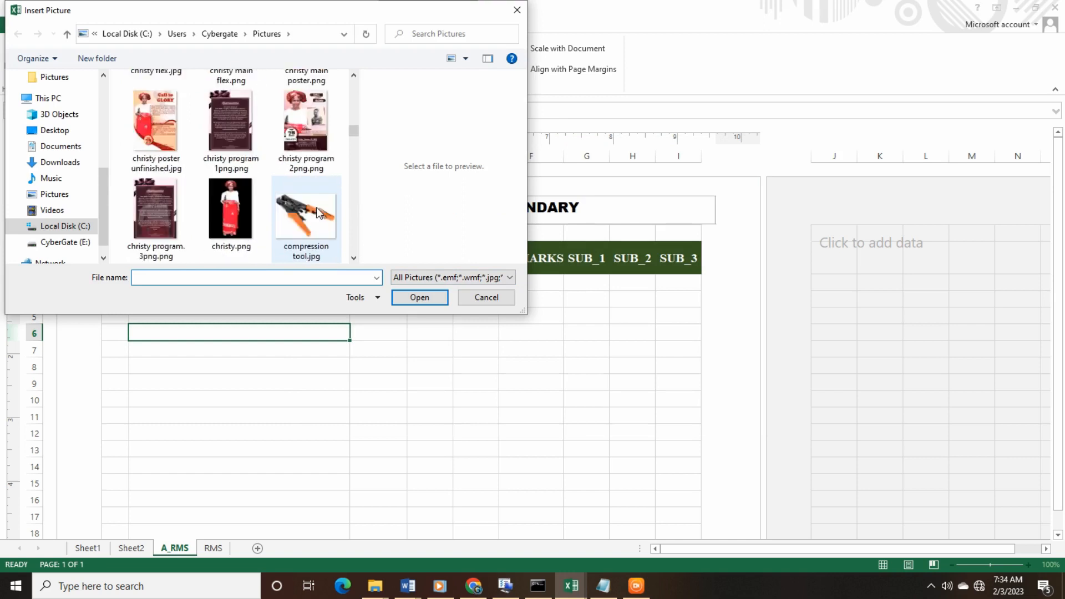
scroll(319, 214, down, 10)
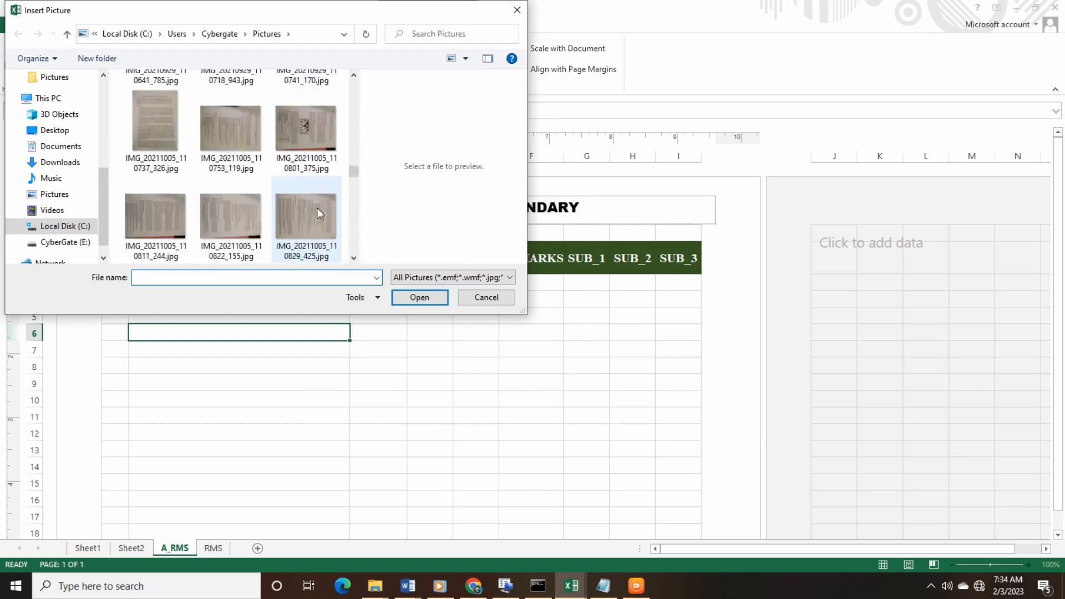
scroll(319, 214, up, 6)
scroll(318, 208, down, 2)
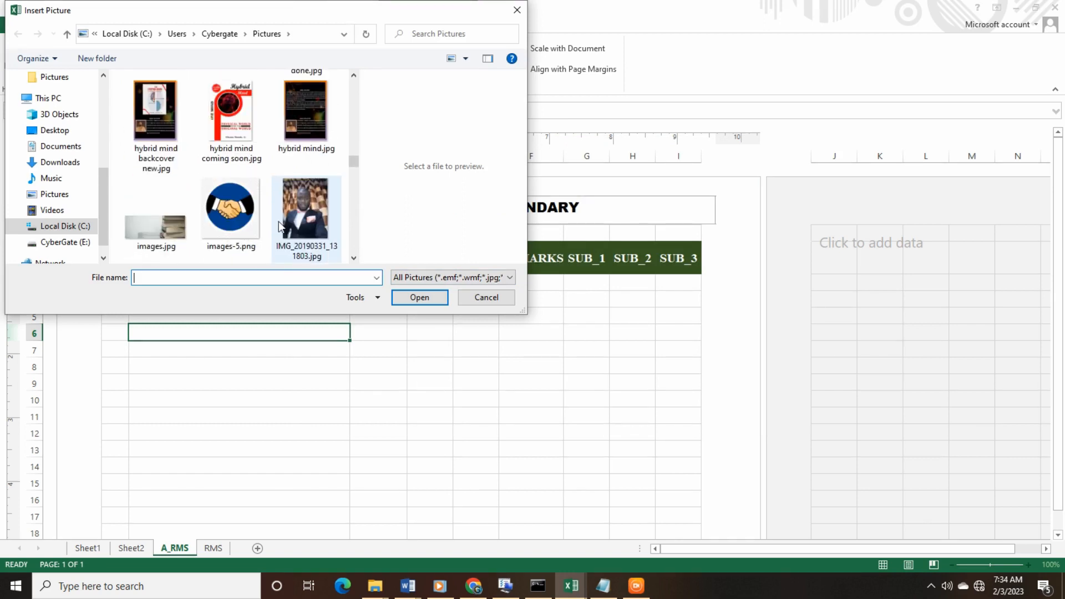
click(233, 206)
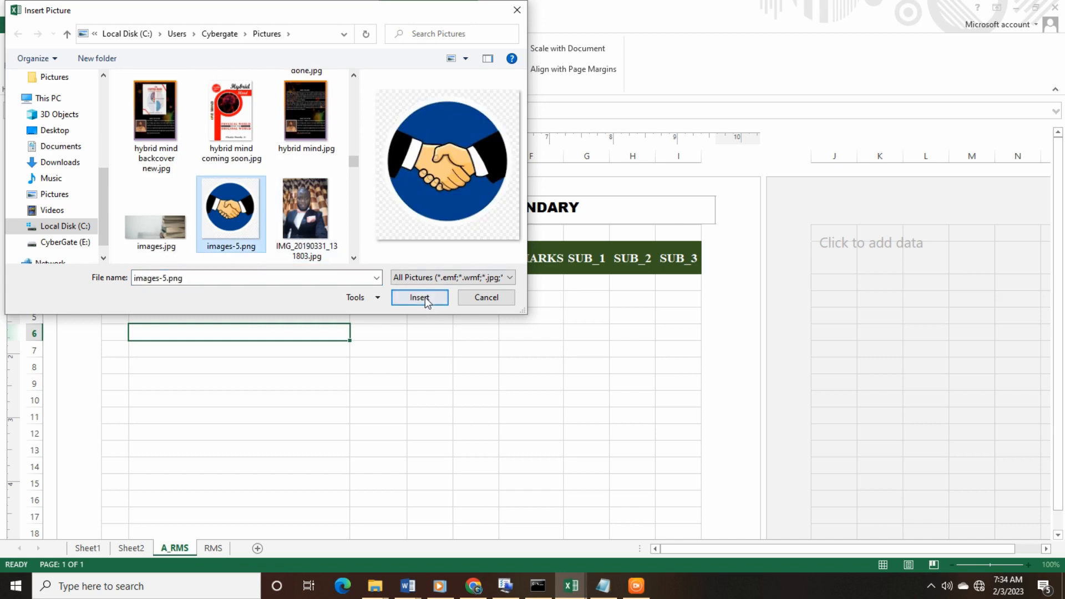
click(420, 298)
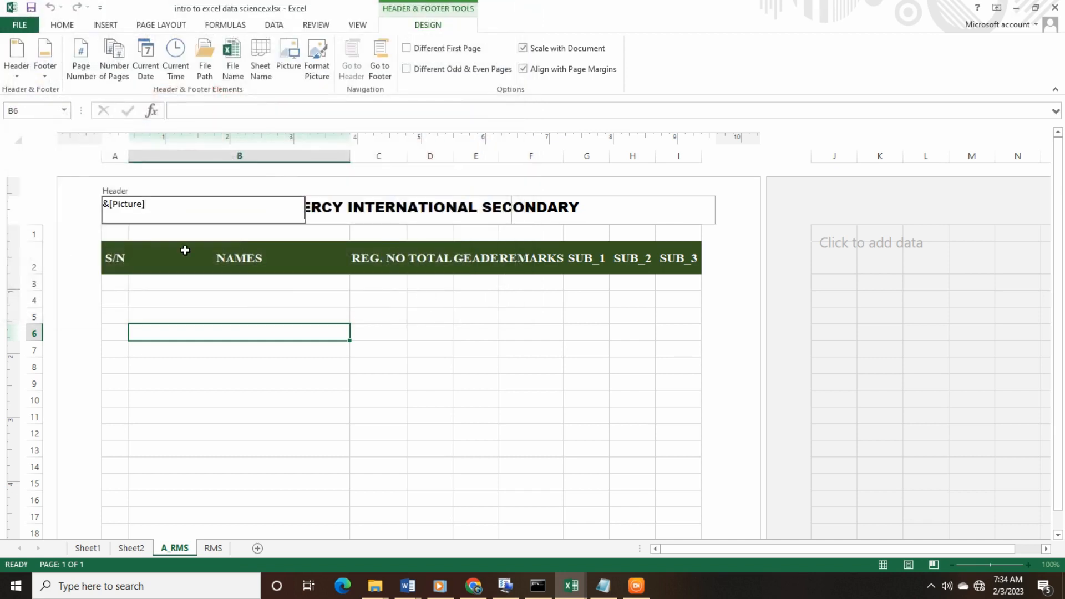
click(668, 213)
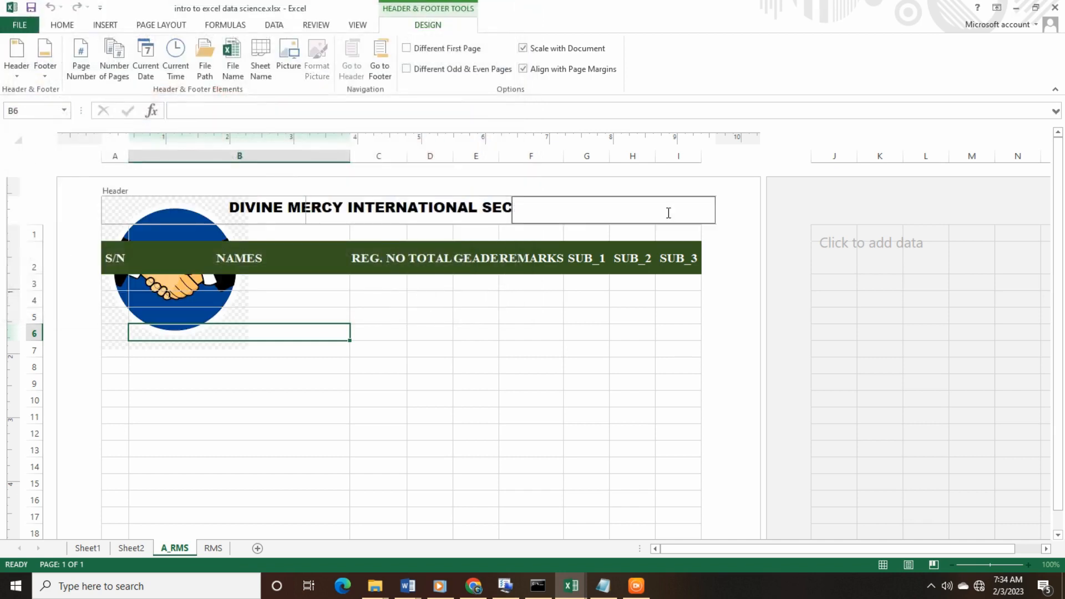
Scale the left header picture down to 5% with the aspect ratio locked and leave header editing.
click(165, 205)
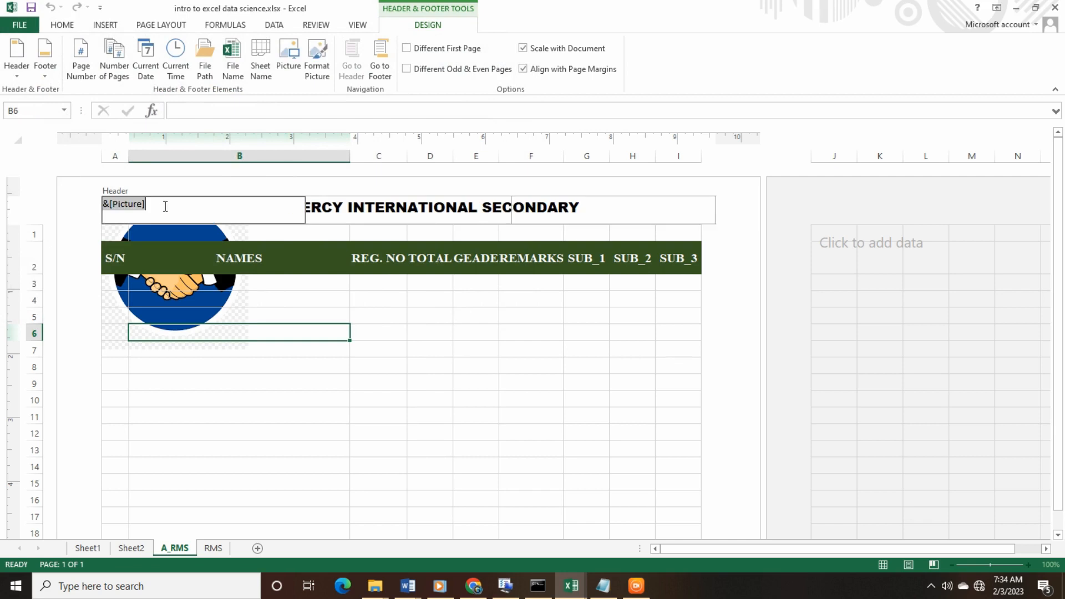
click(326, 59)
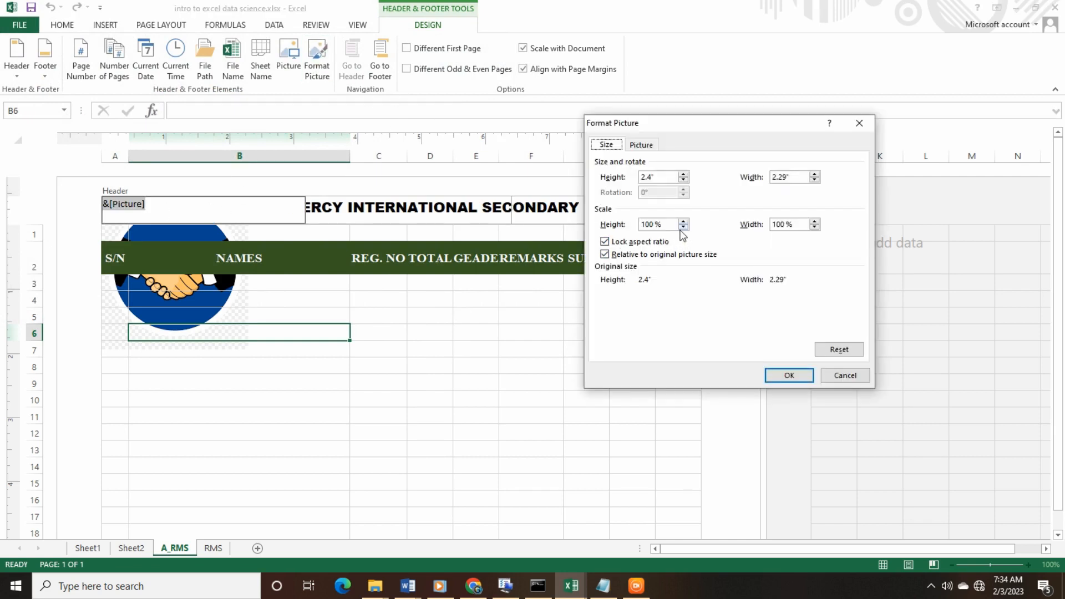
drag(656, 224, 634, 225)
text(5)
click(791, 224)
click(789, 375)
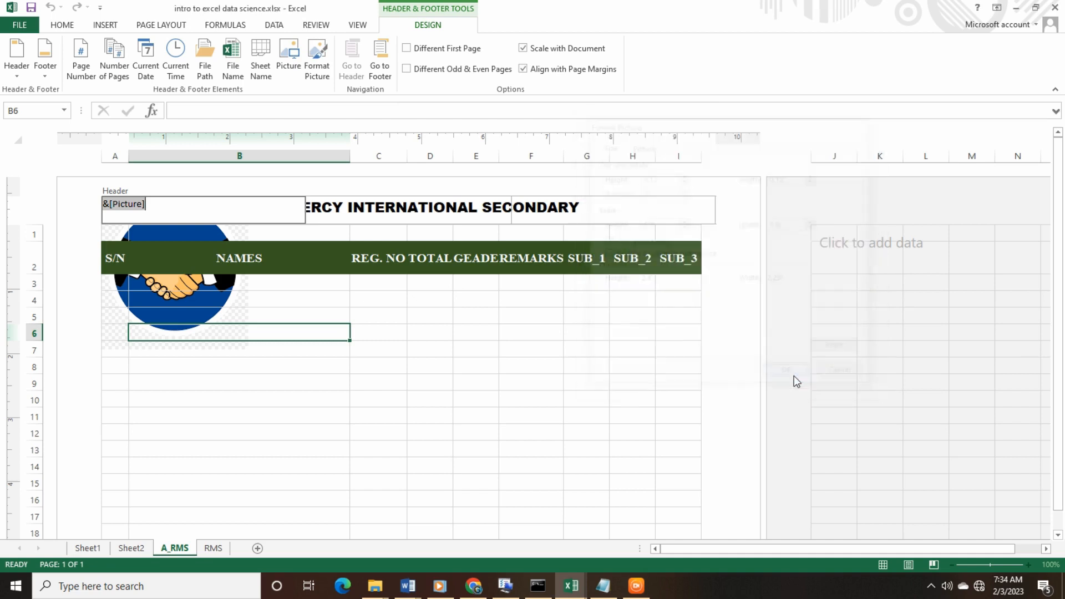
click(383, 317)
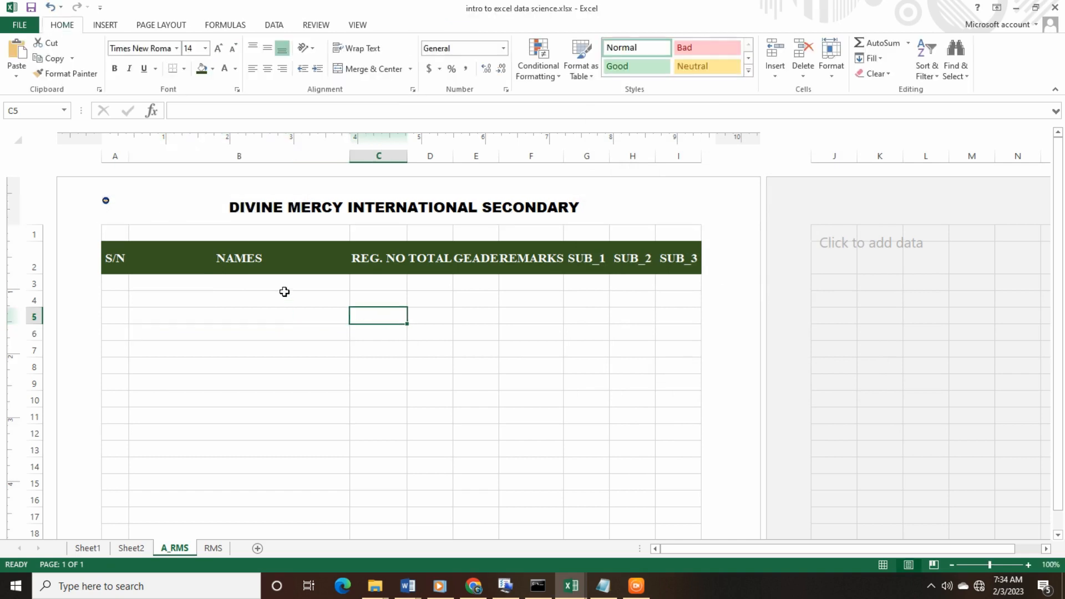
Set the left header picture's scale to 20% in height and width, then leave header editing.
click(119, 219)
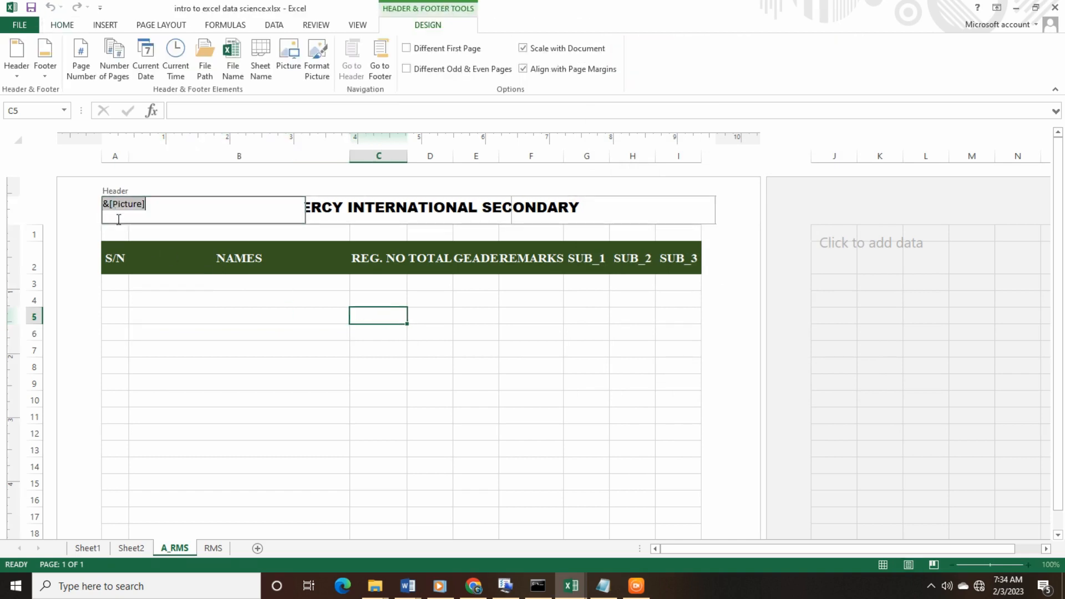
click(317, 61)
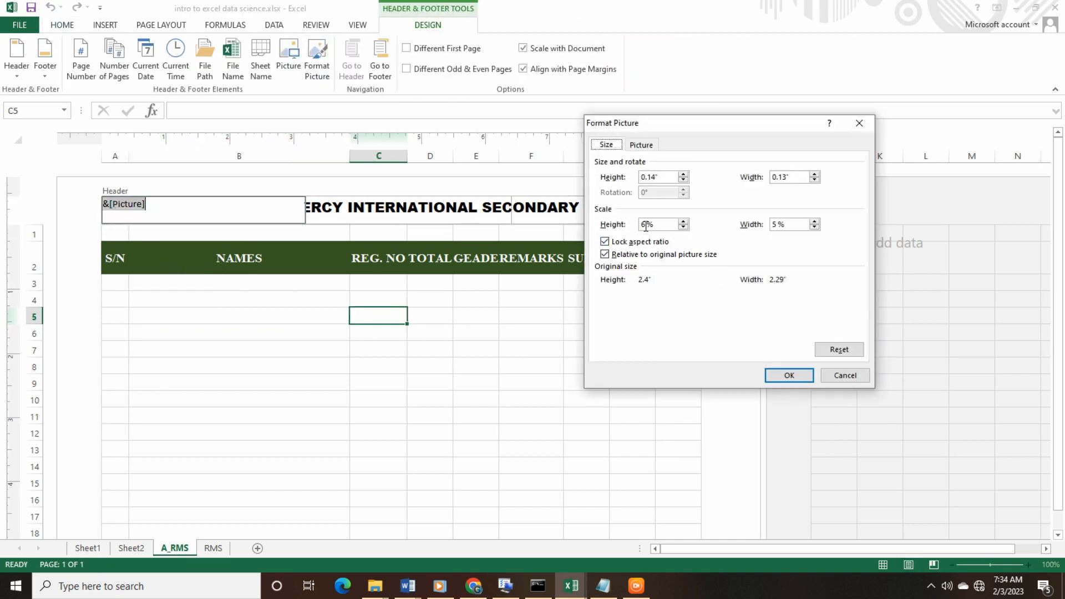
drag(646, 225, 637, 225)
click(791, 225)
click(782, 375)
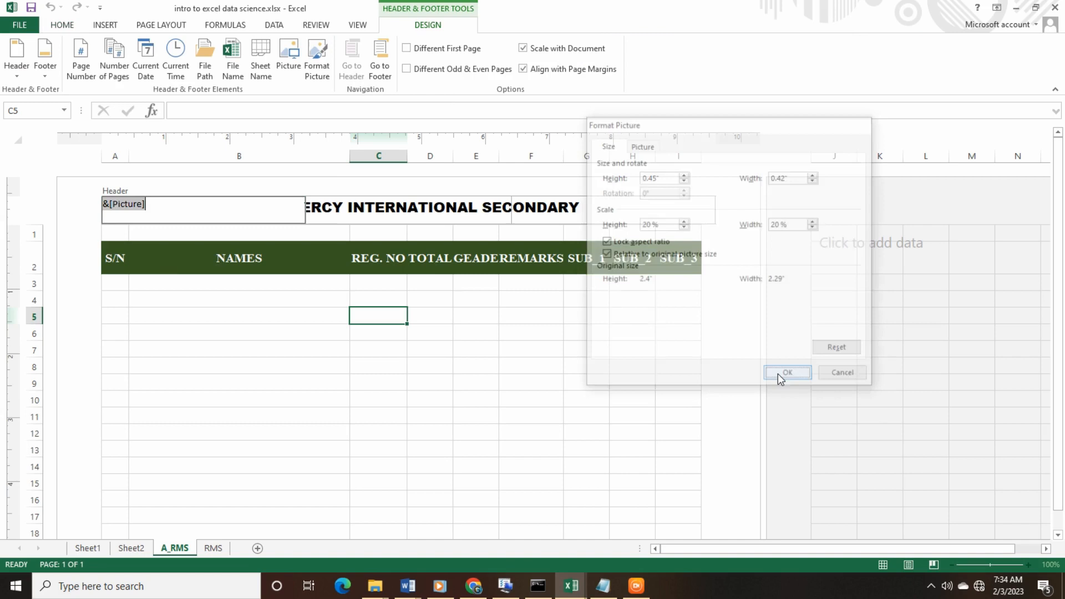
click(571, 333)
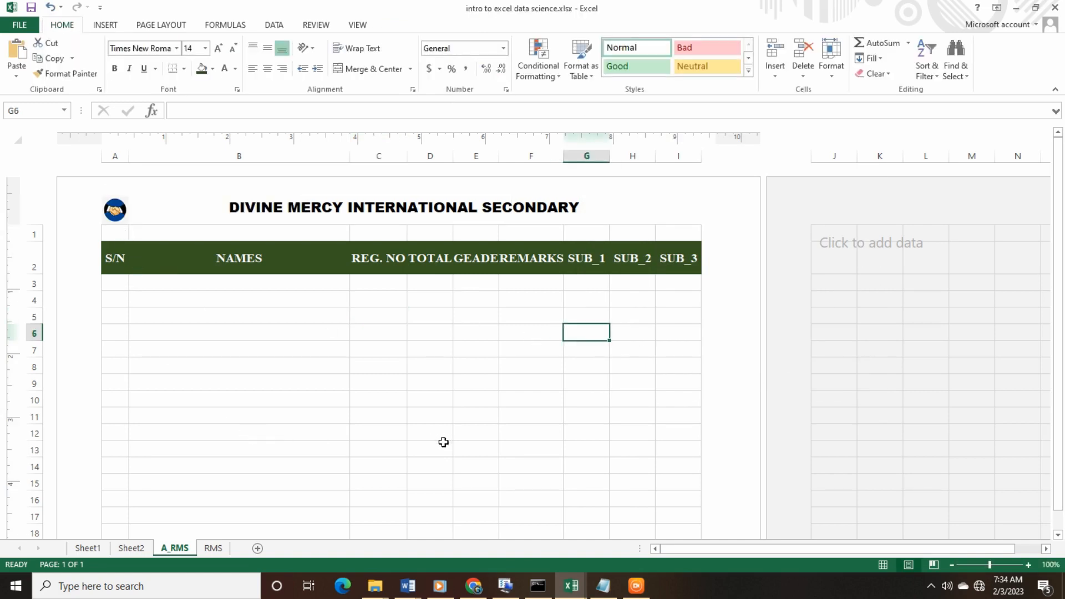
Insert the current date in the right header section and save the workbook.
click(640, 210)
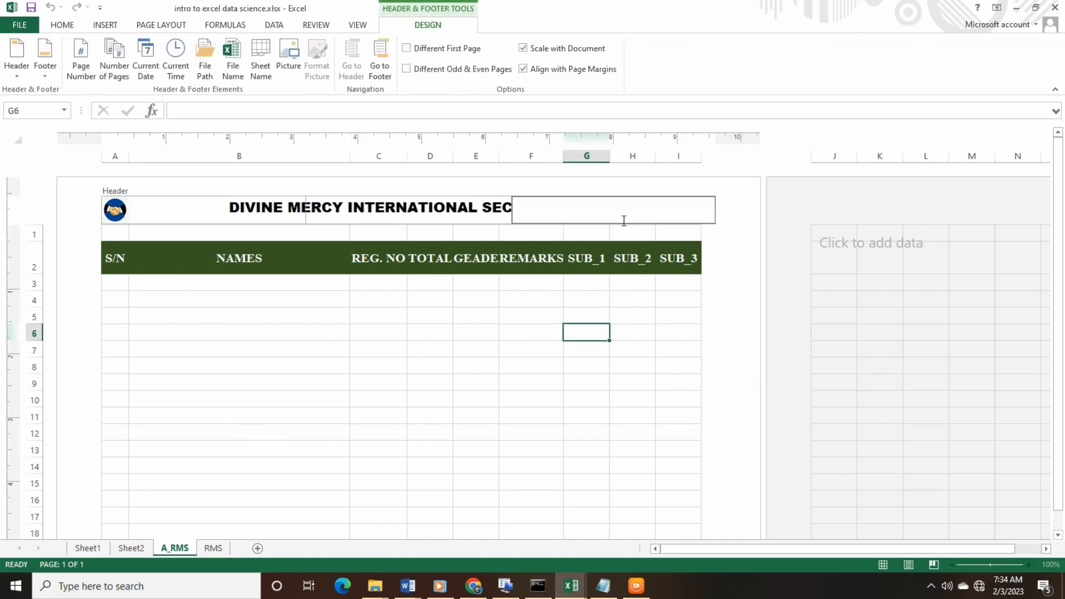
click(156, 70)
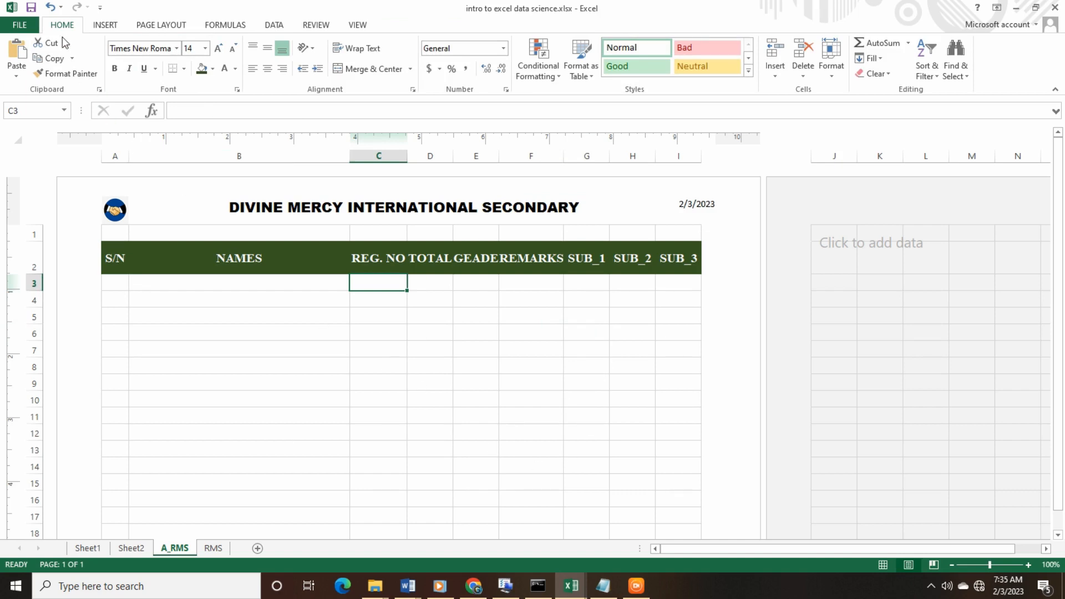
click(31, 7)
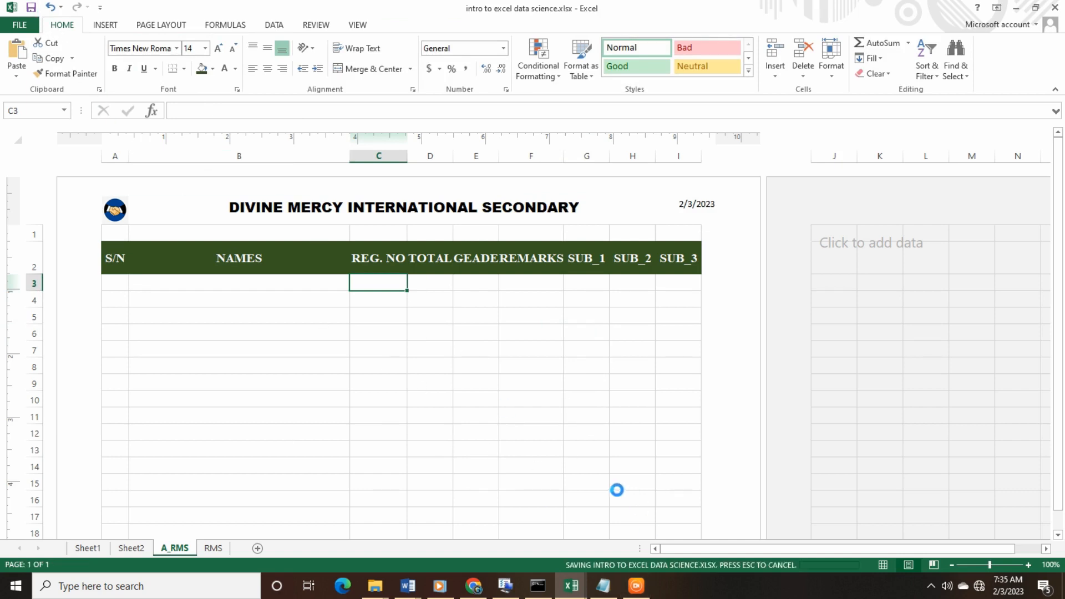
click(536, 329)
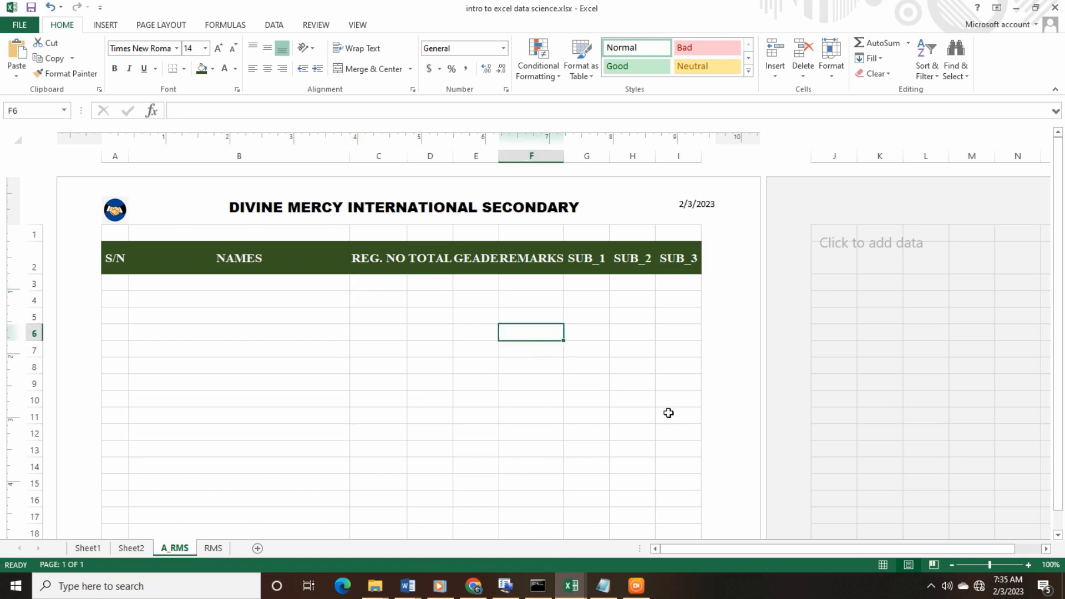
Examine how the header repeats on the A_RMS pages below and beside the first page.
scroll(602, 421, down, 4)
scroll(602, 421, down, 3)
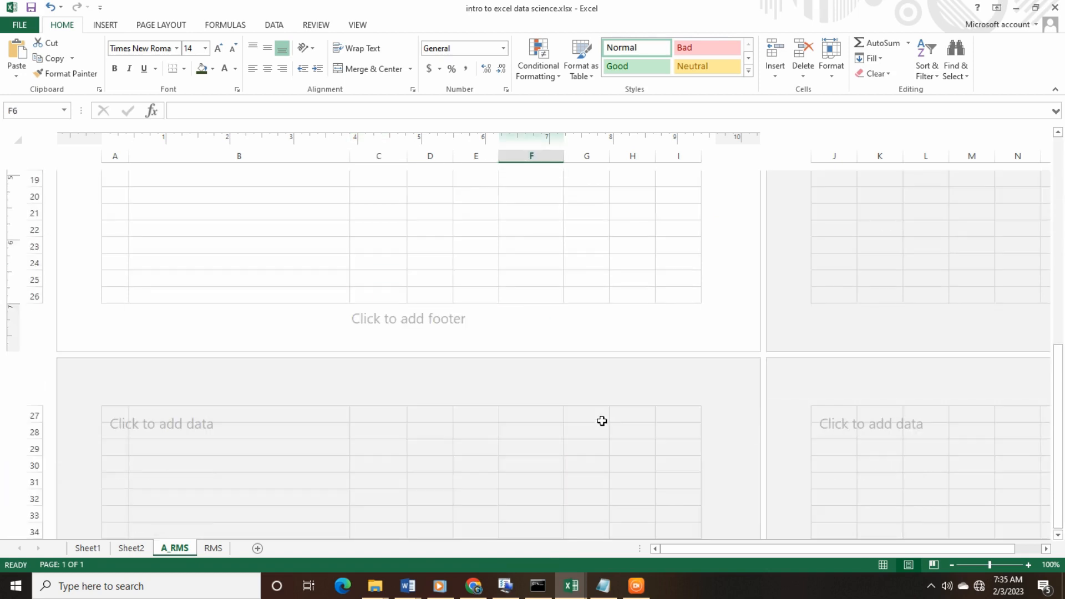
click(507, 492)
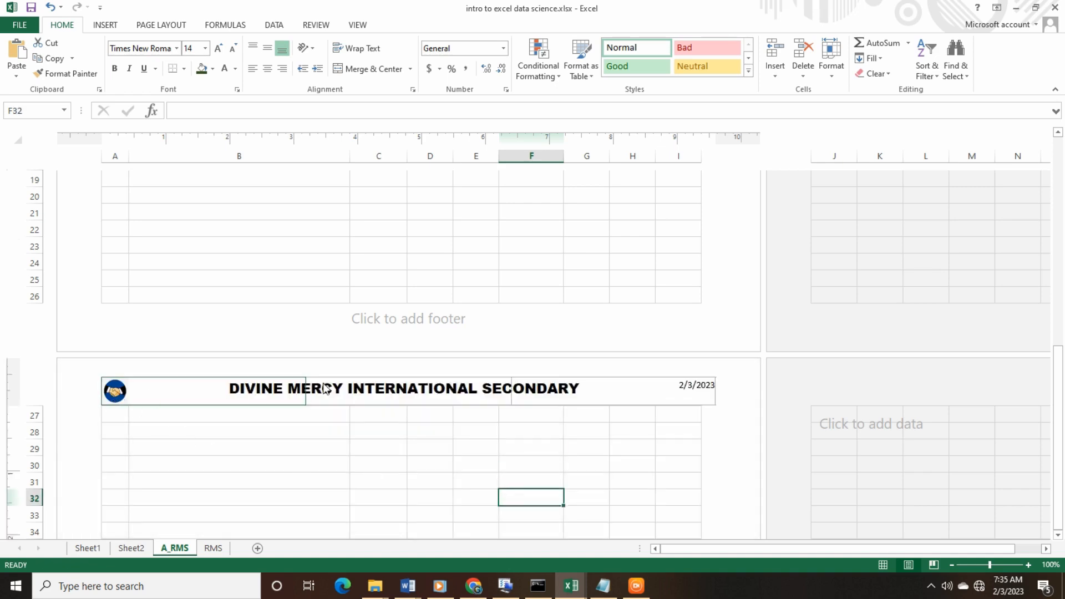
click(946, 482)
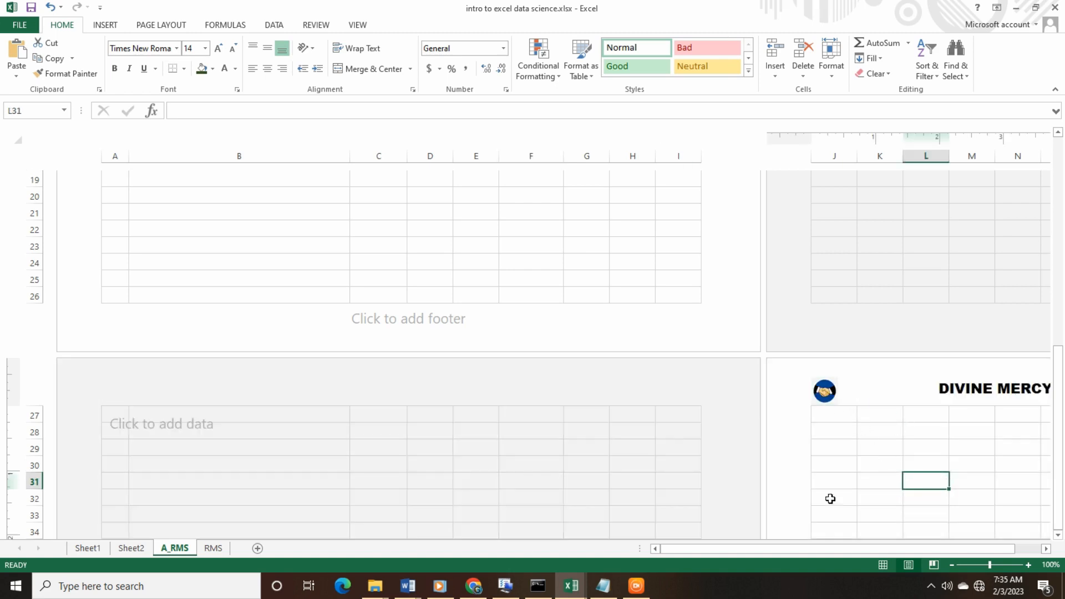
drag(833, 549, 921, 531)
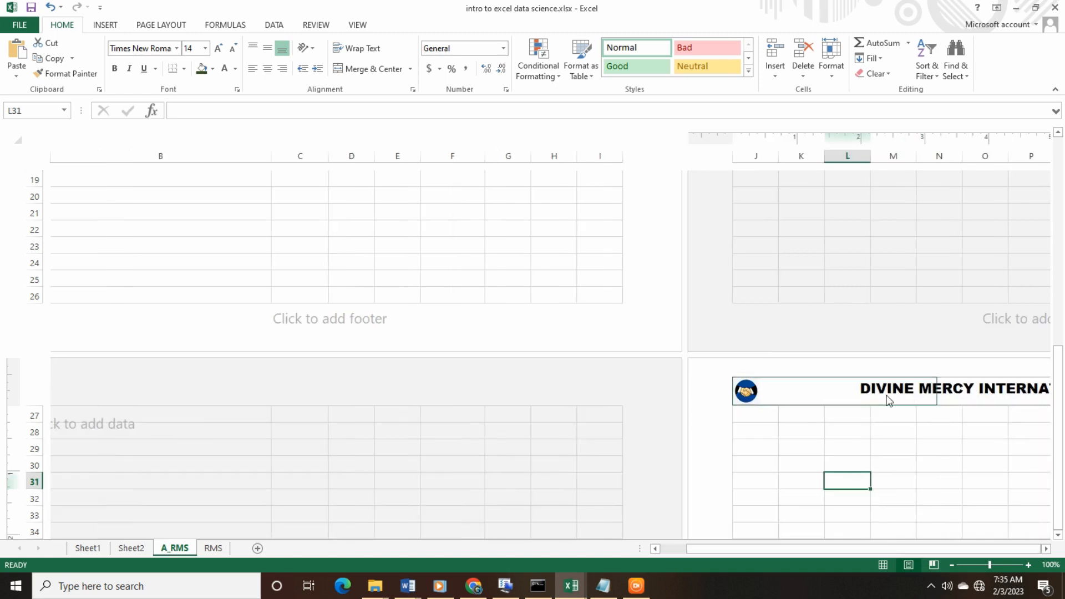
click(382, 448)
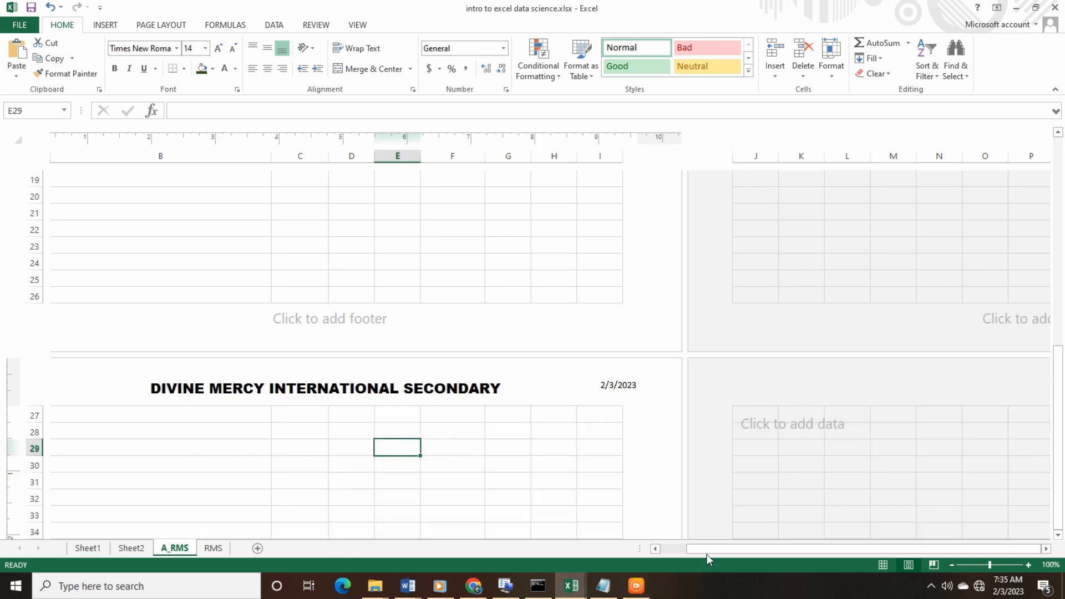
Copy the serial numbers and names in A4:B13 of the RMS sheet into the A_RMS table, starting at A3.
drag(707, 555, 655, 552)
scroll(381, 355, up, 7)
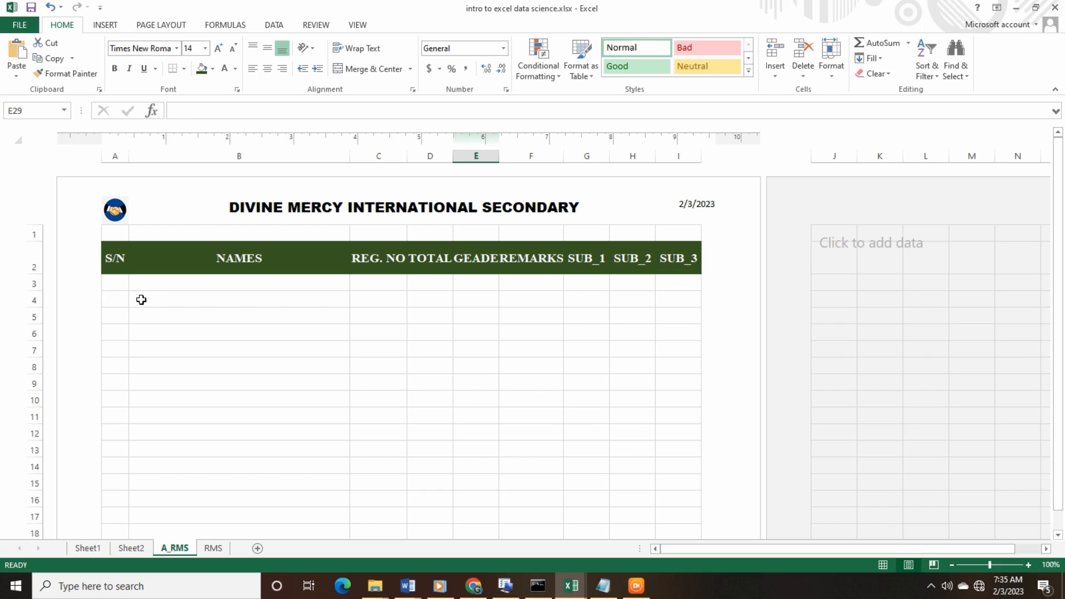
click(213, 548)
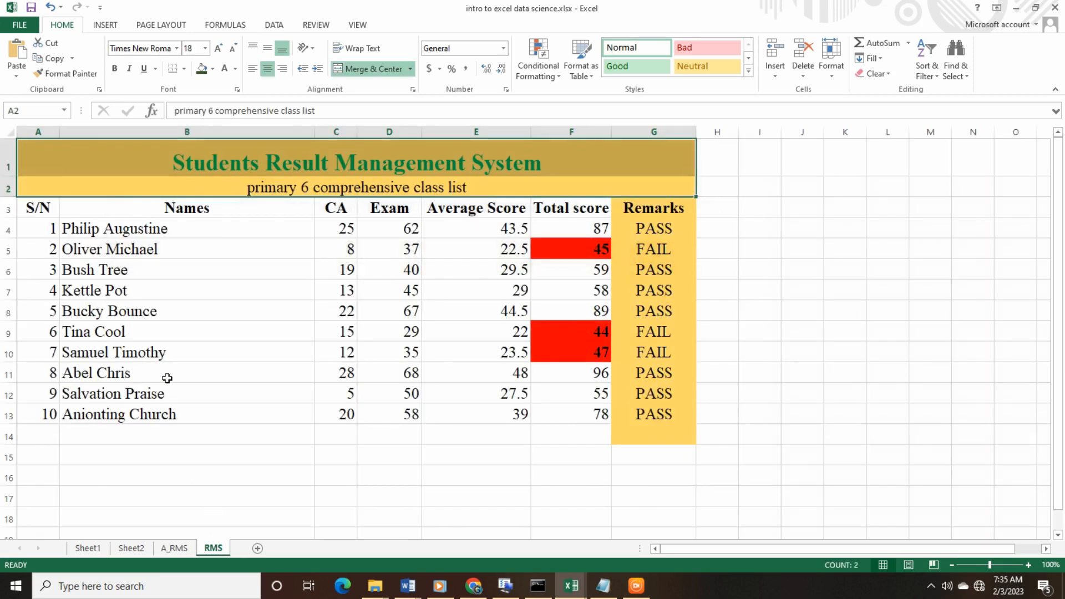
drag(264, 418, 58, 228)
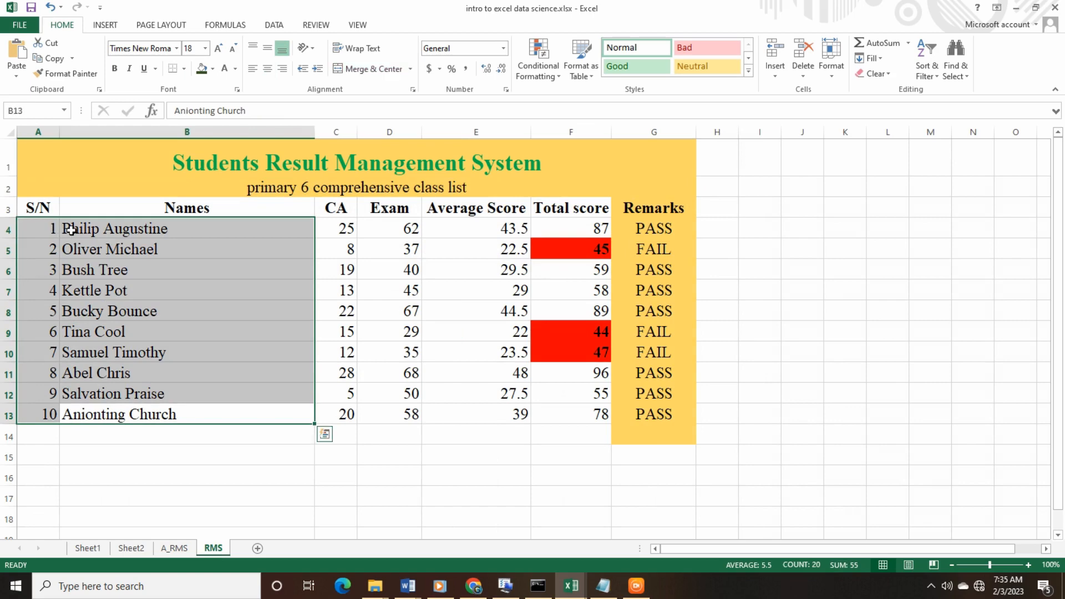
right_click(71, 229)
click(103, 256)
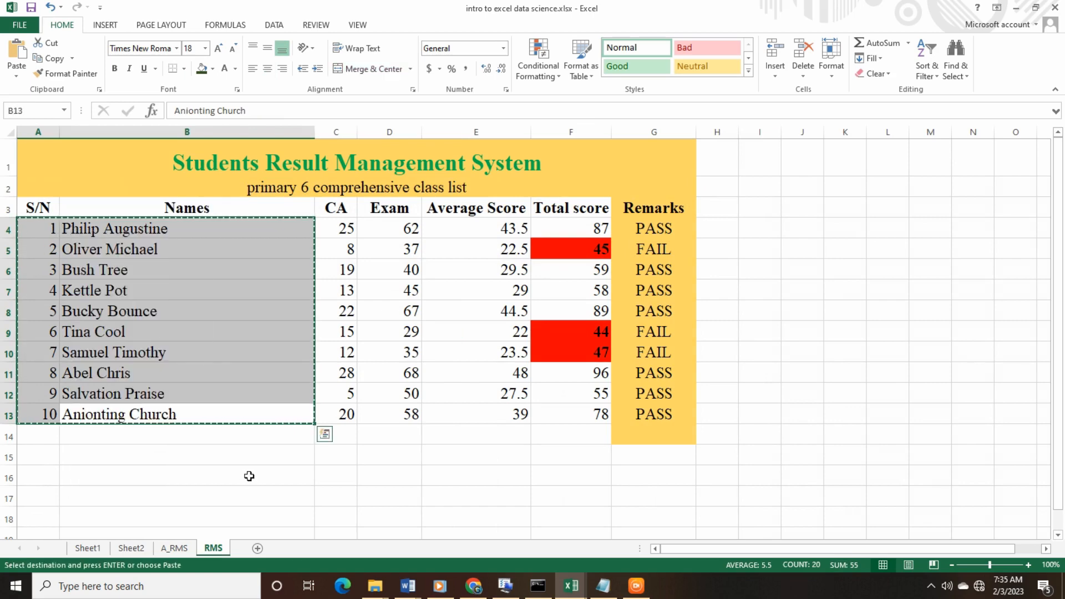
click(175, 548)
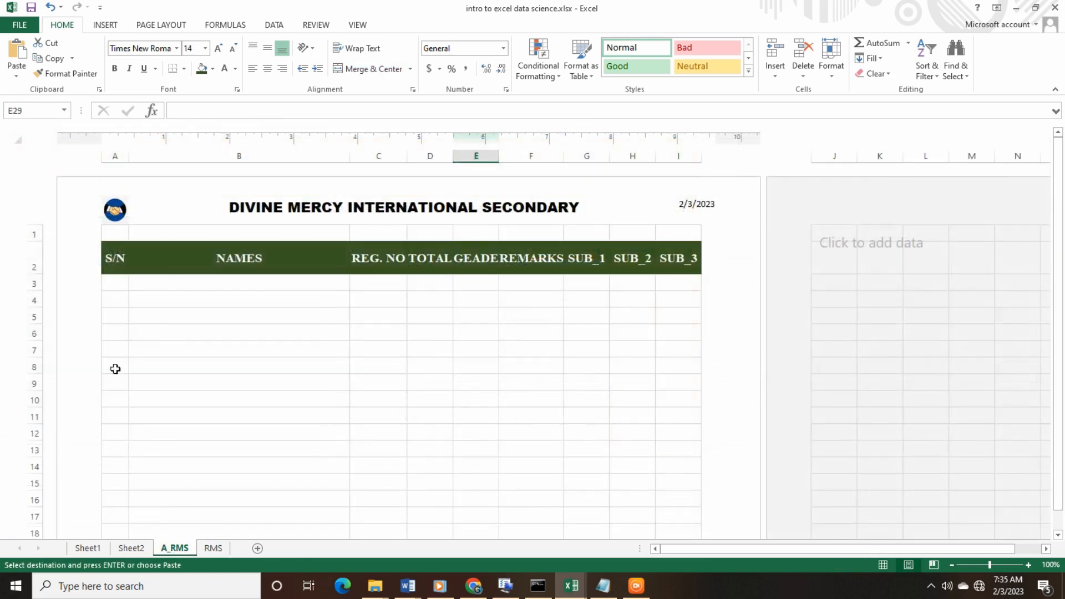
click(124, 284)
right_click(121, 285)
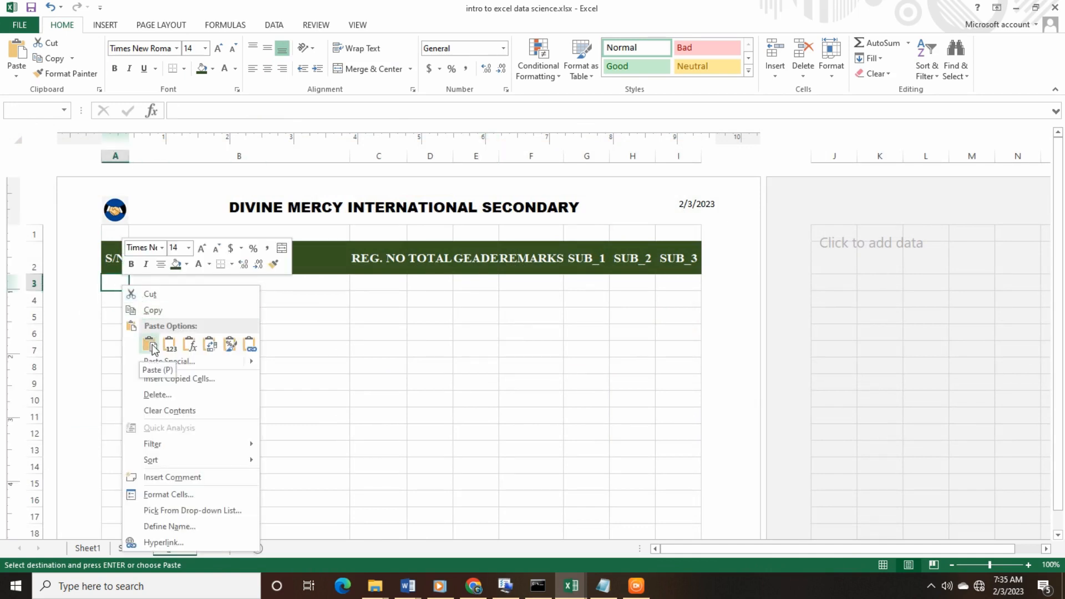
click(152, 348)
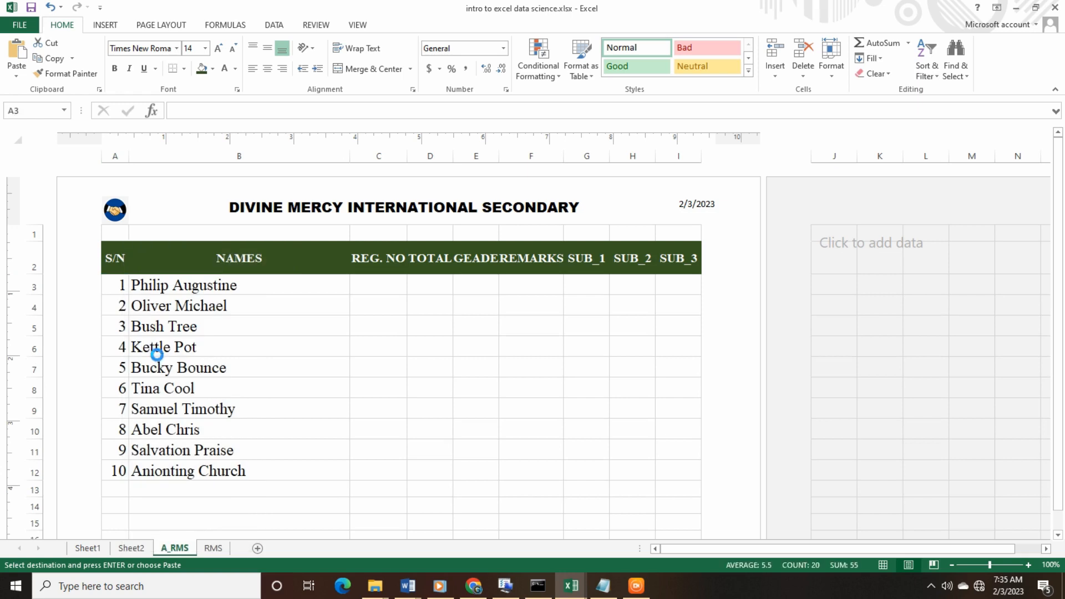
click(402, 384)
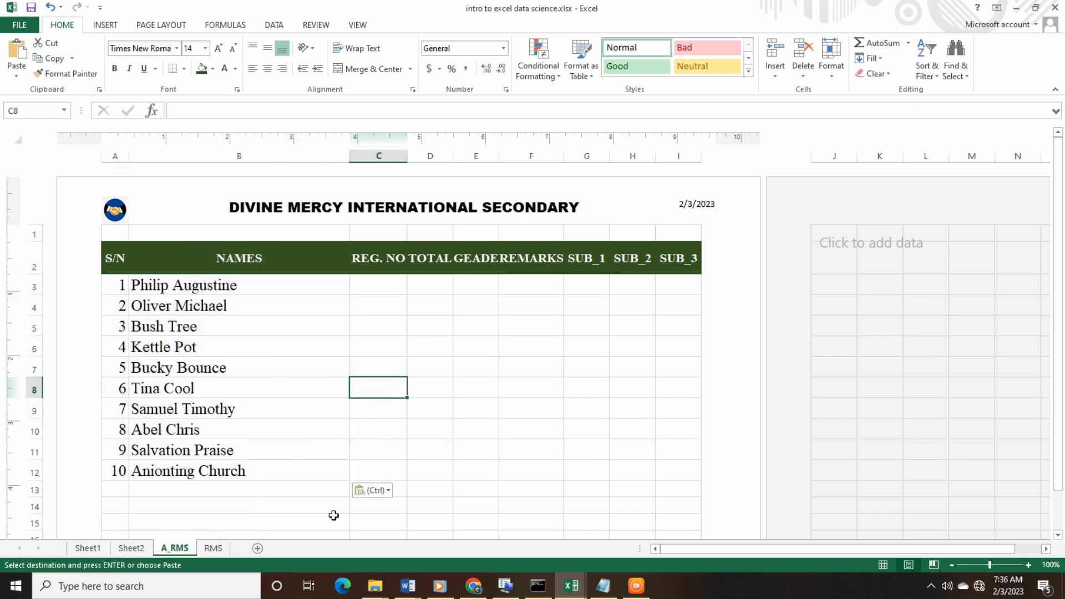
Paste the copied registration numbers with their source formatting into the REG. NO column, starting at C3.
click(396, 290)
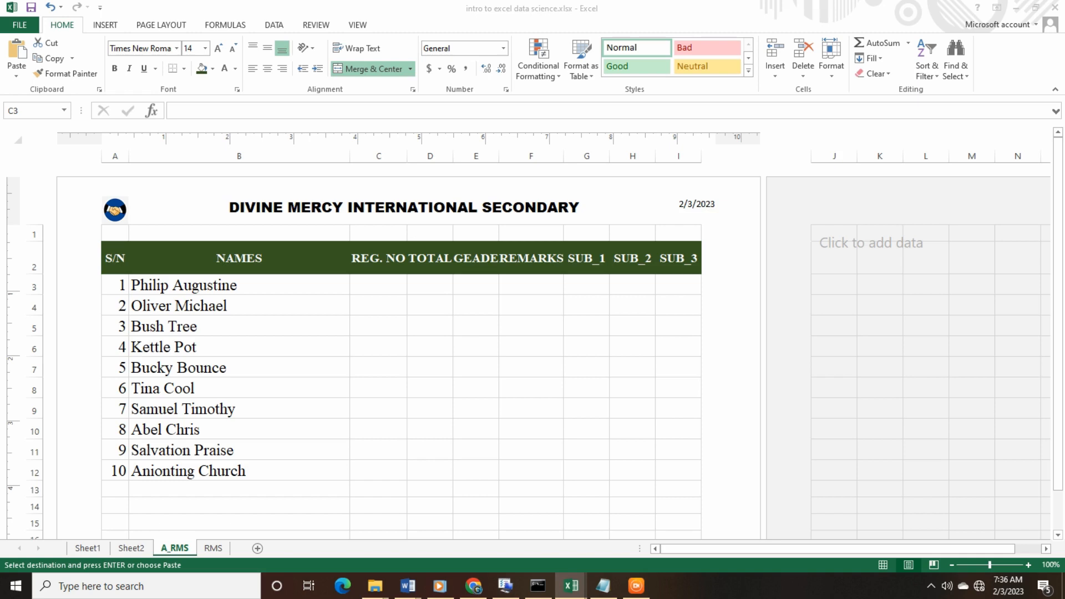
click(368, 283)
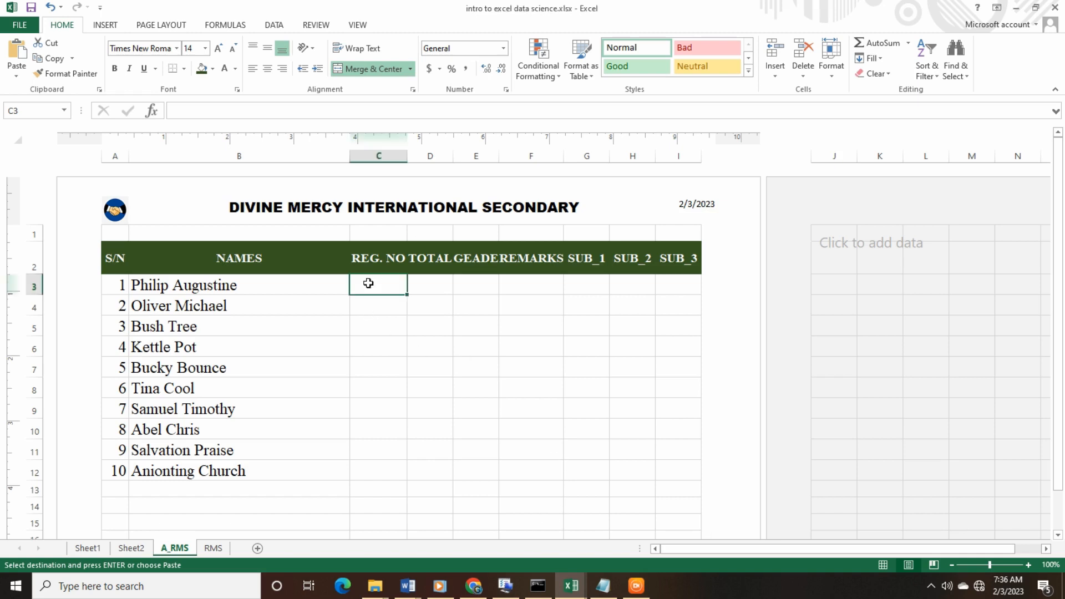
right_click(369, 283)
click(396, 341)
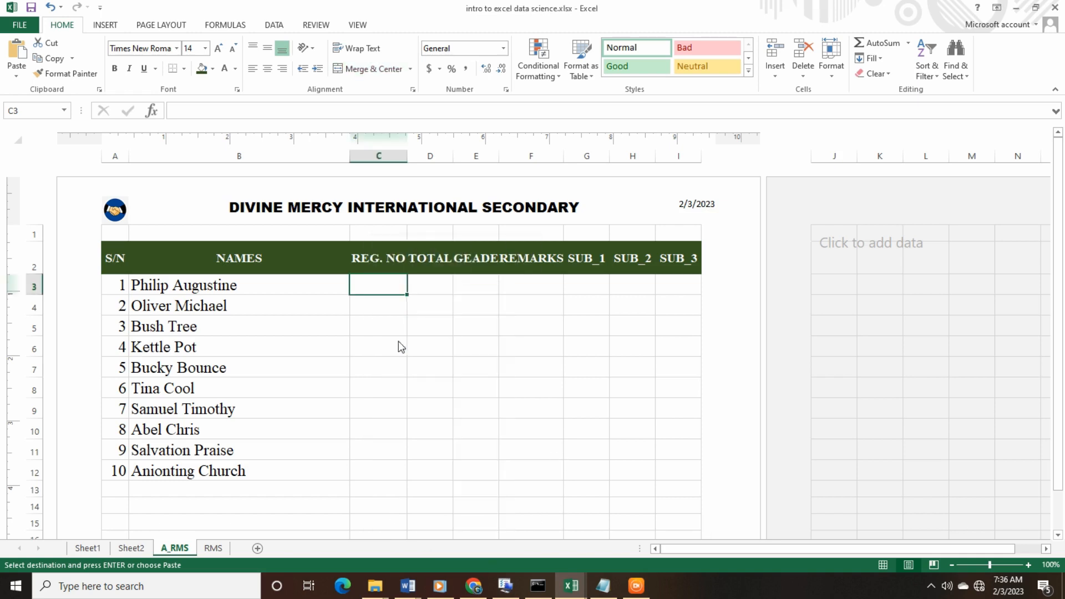
click(463, 410)
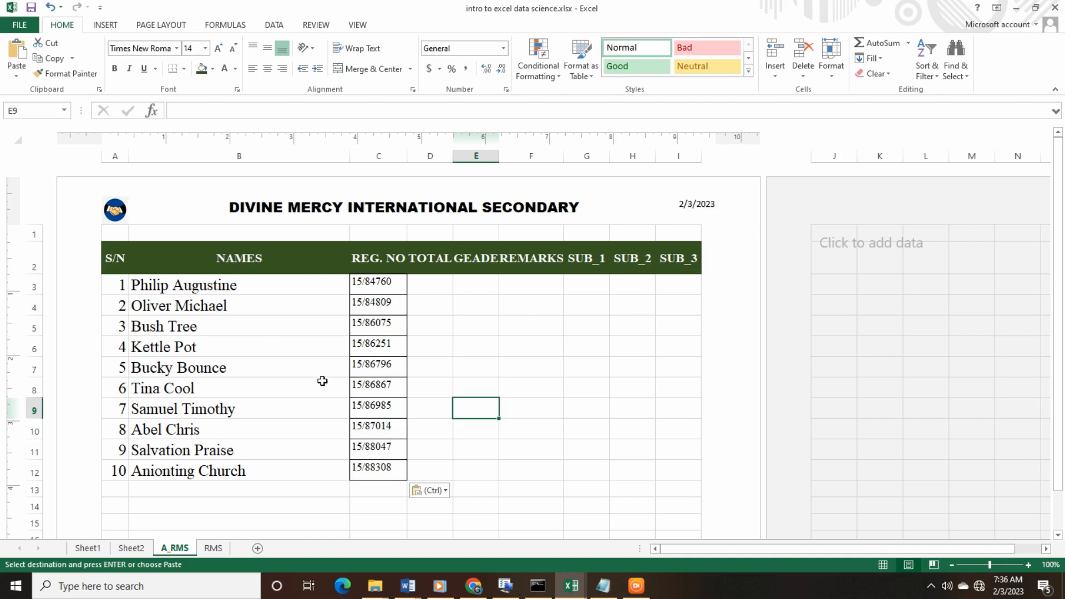
click(426, 281)
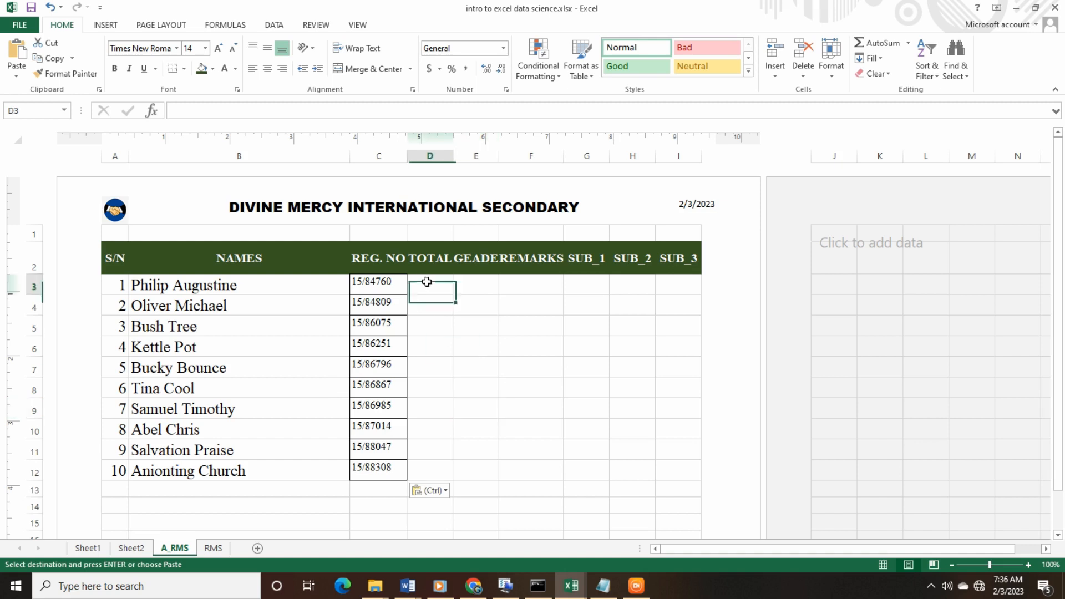
click(476, 286)
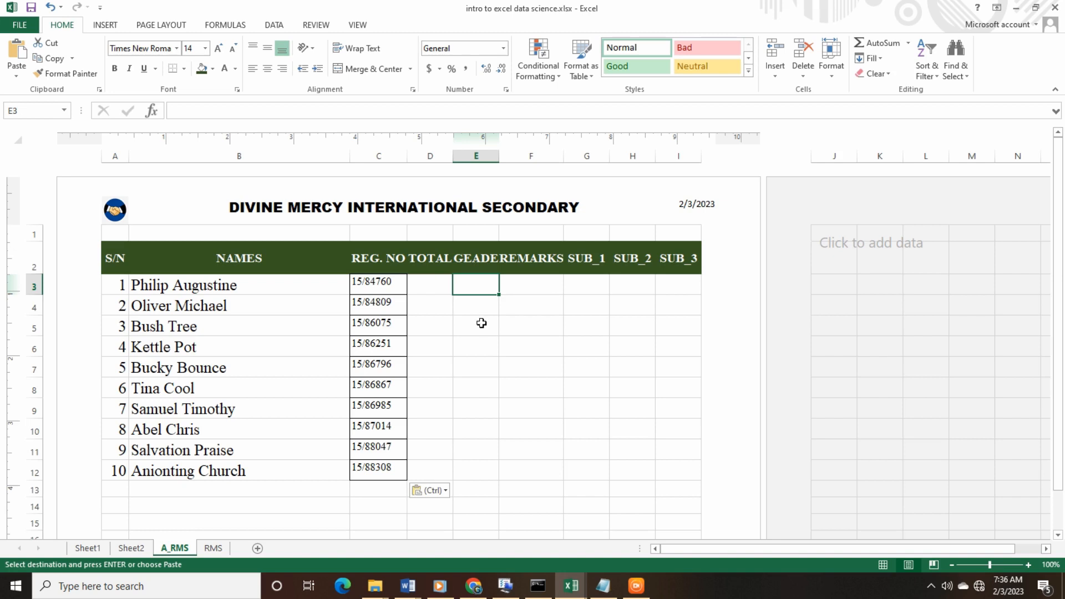
click(537, 287)
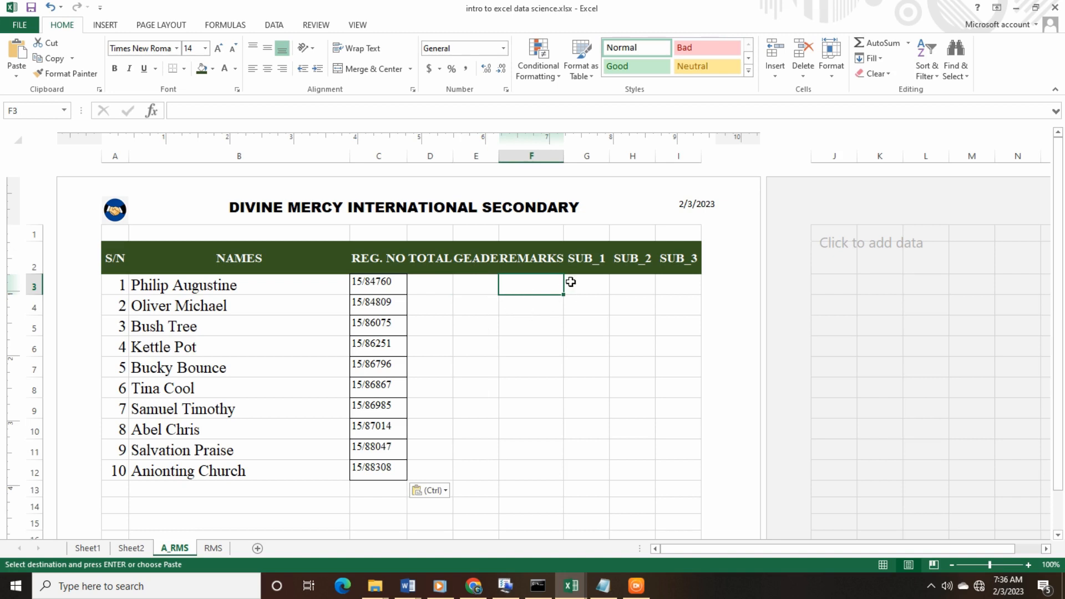
click(588, 285)
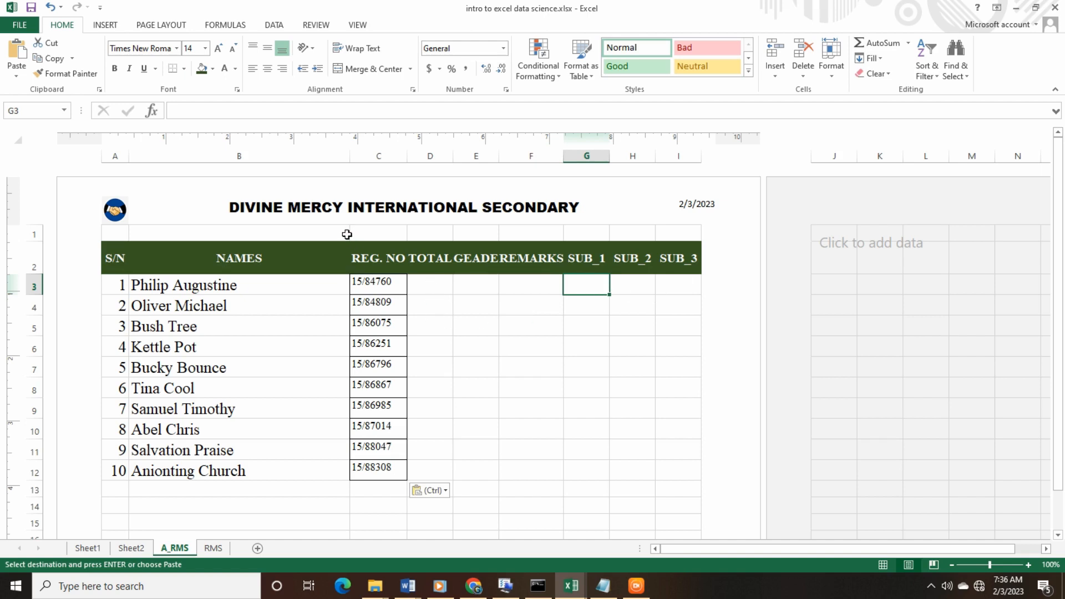
click(330, 233)
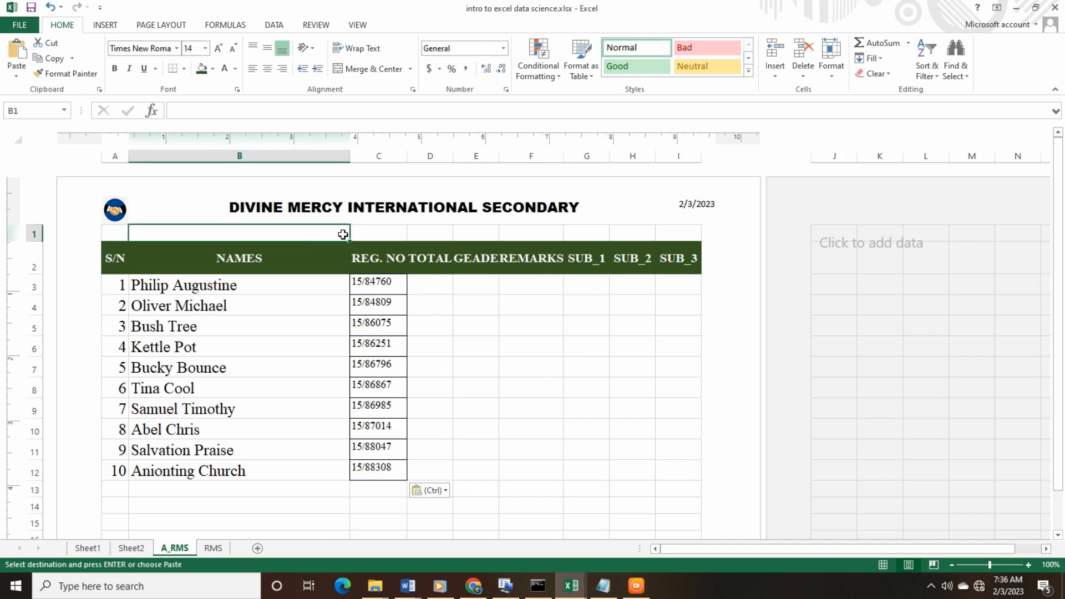
click(369, 234)
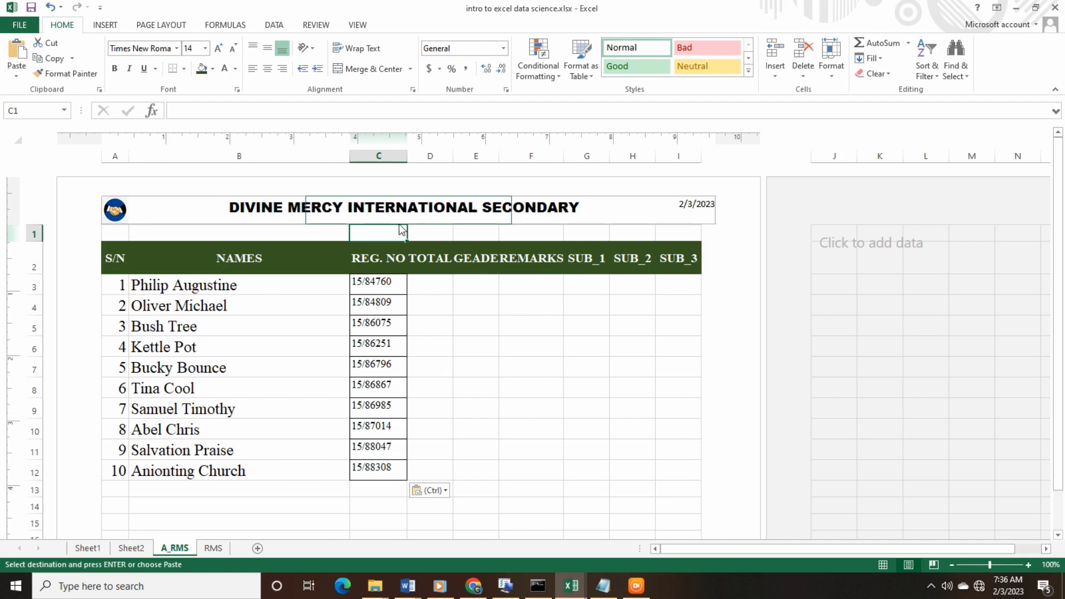
click(438, 235)
Insert a new sheet column at E, between the TOTAL and GEADE columns.
click(460, 233)
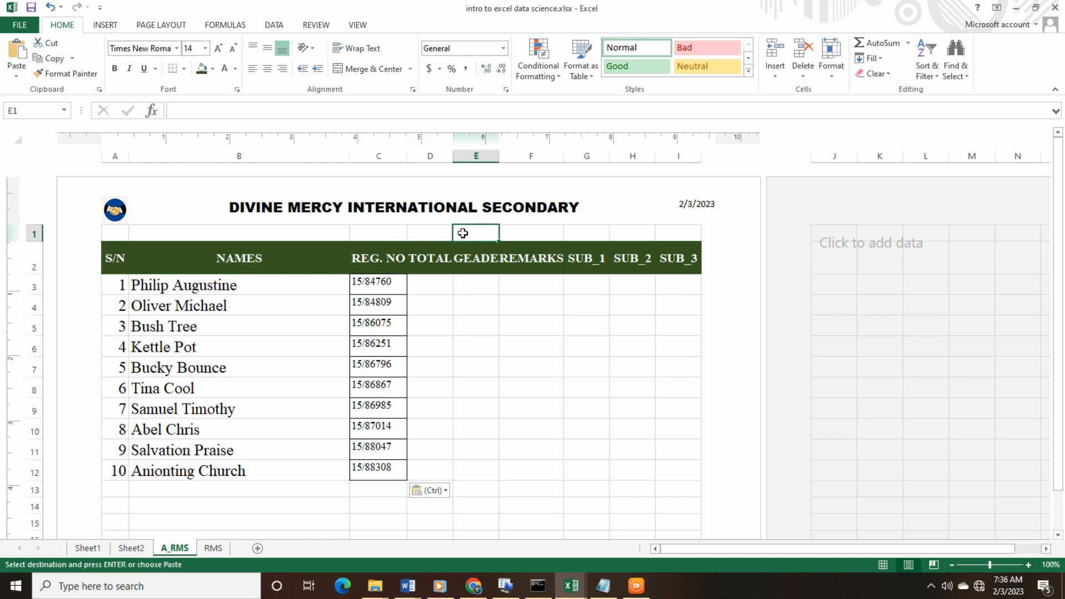
click(775, 71)
click(801, 125)
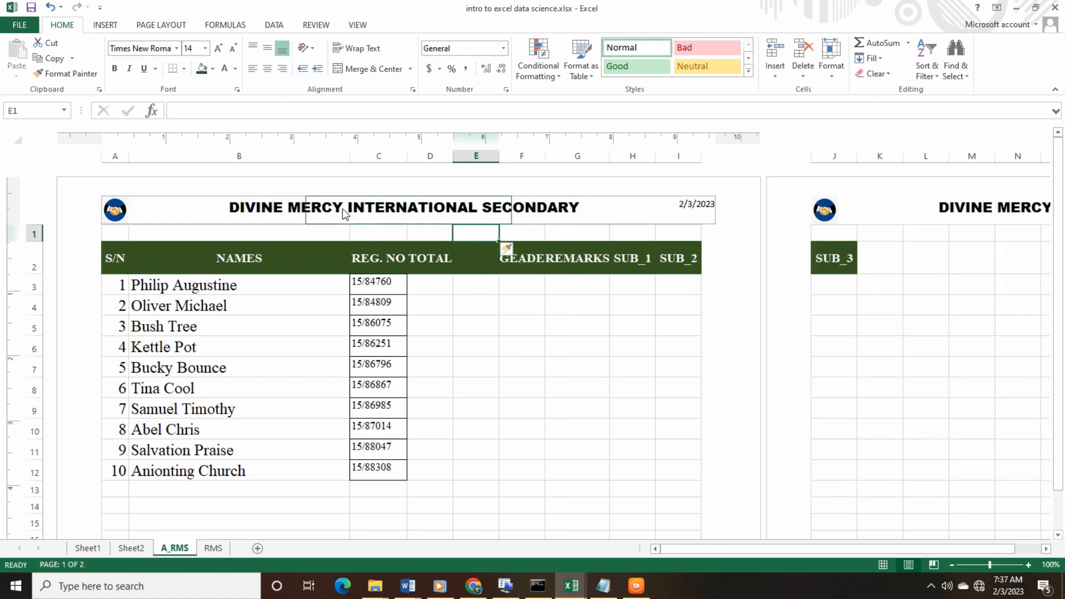
Narrow the NAMES column B to about 2.23 inches.
click(346, 234)
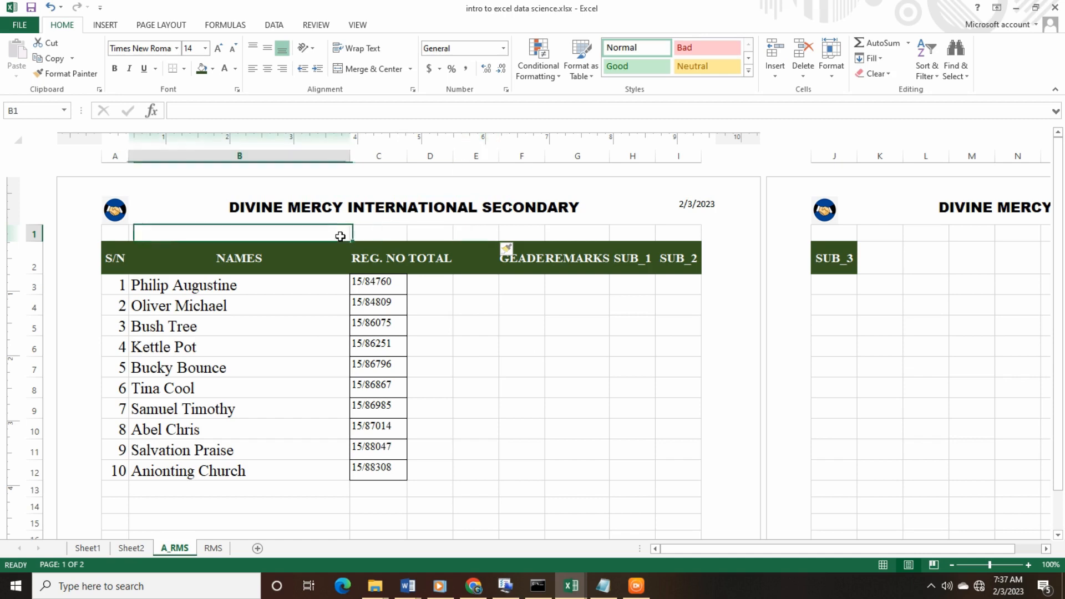
click(314, 290)
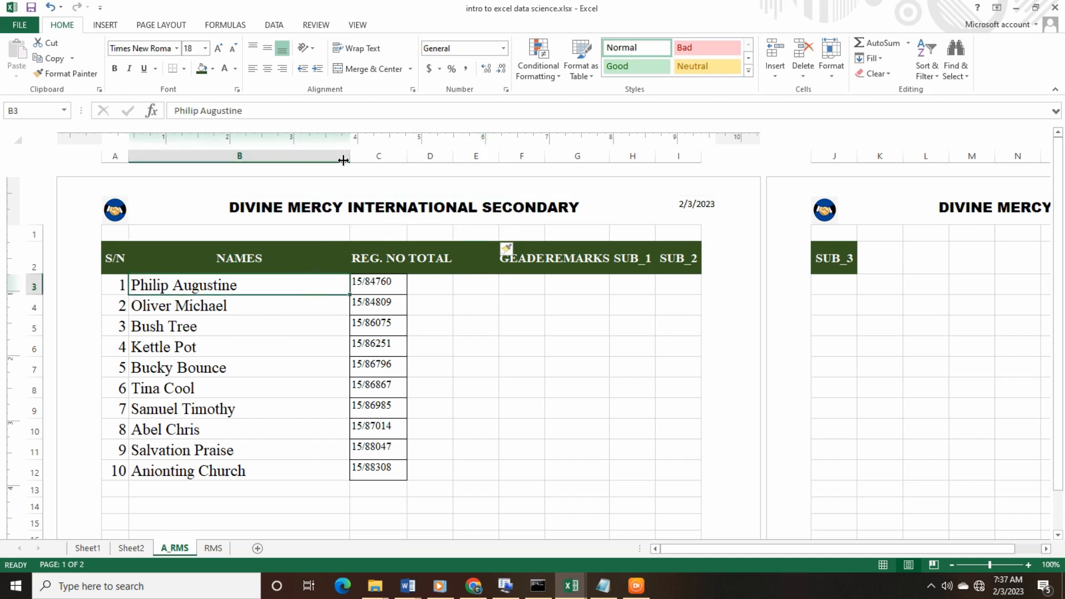
drag(351, 161, 270, 166)
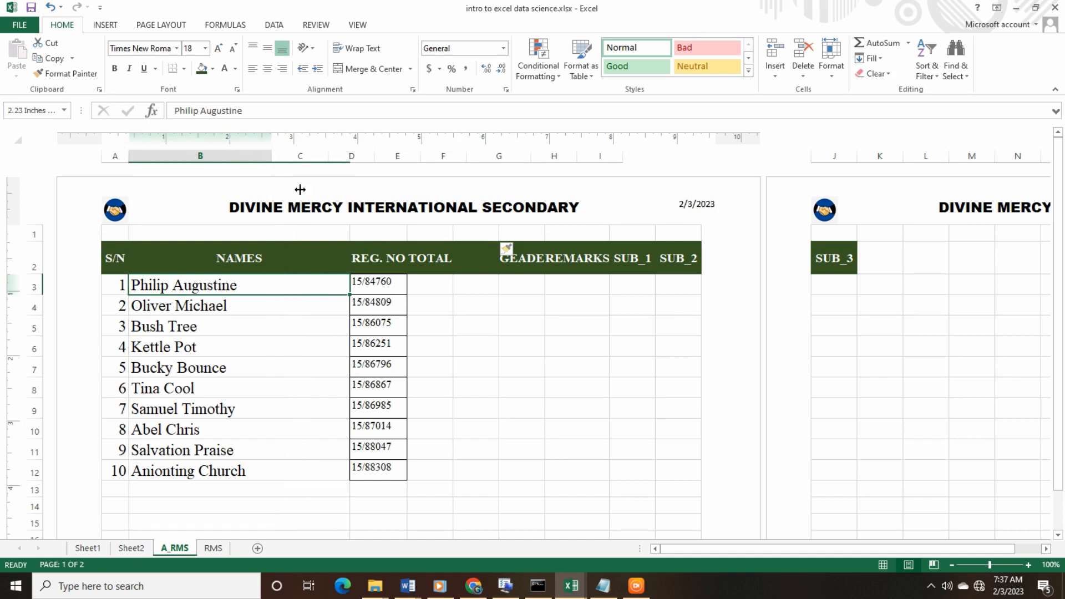
Enter AVERAGE as the header of the new column in E2.
click(387, 258)
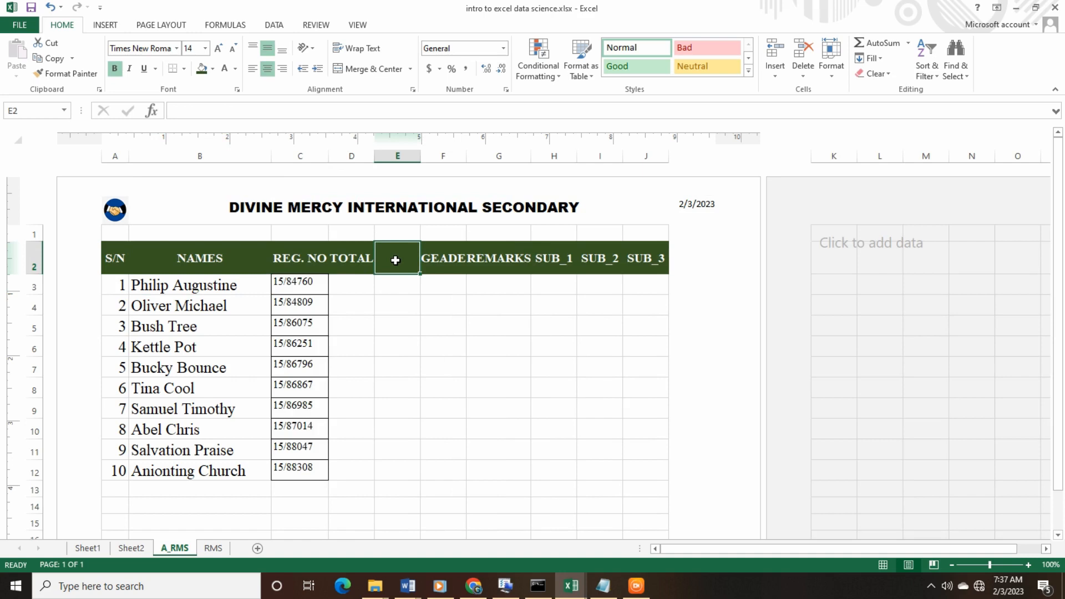
text(AV)
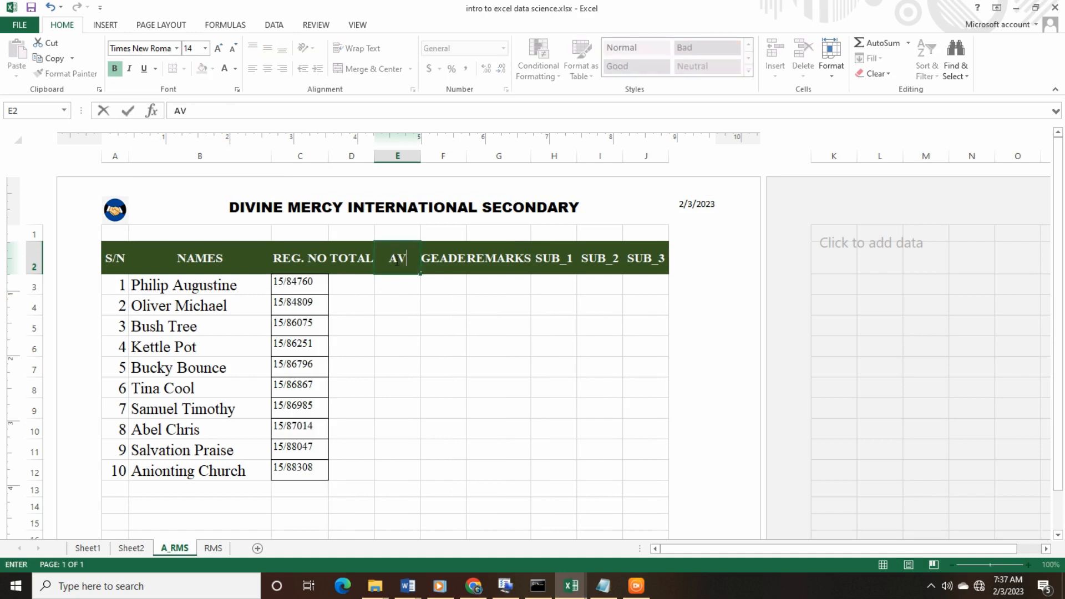
text(ERAGE)
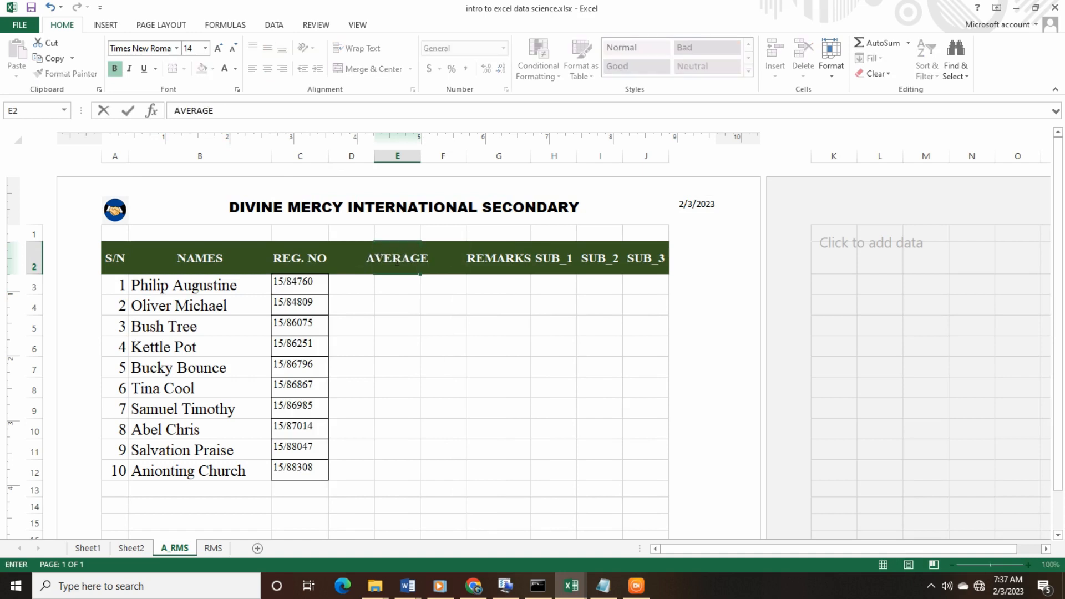
click(408, 335)
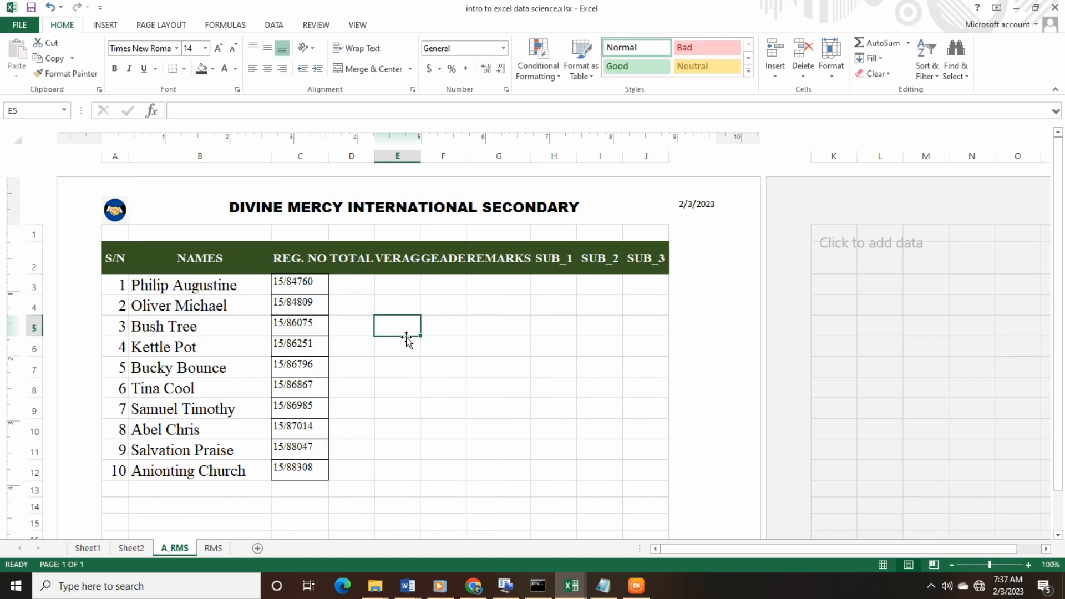
Clear the header cell E2 and enter AVE. as the column's heading.
click(392, 260)
key(Delete)
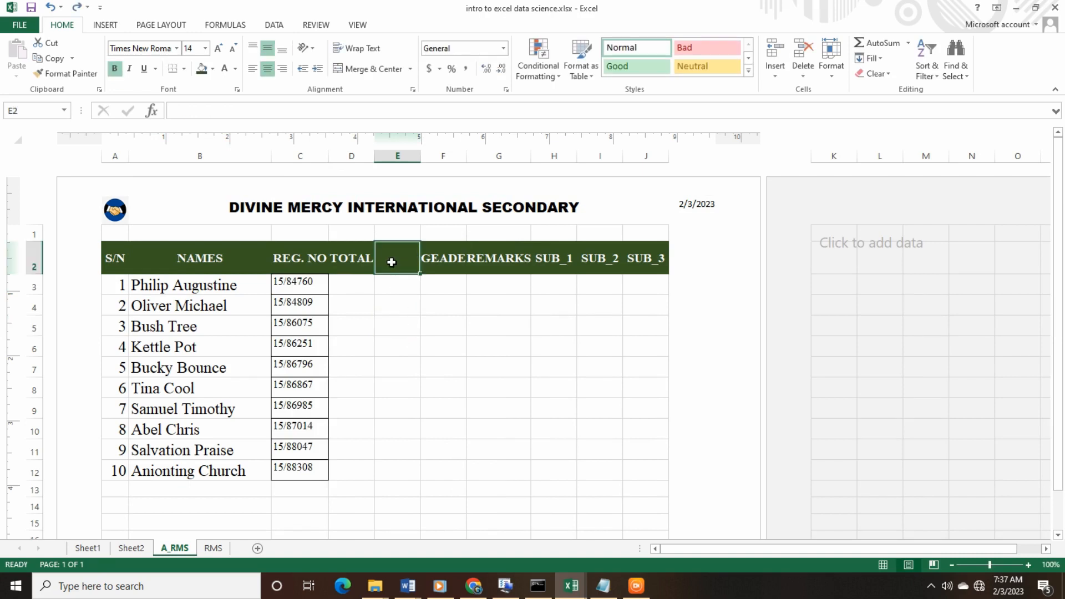
text(AVE.)
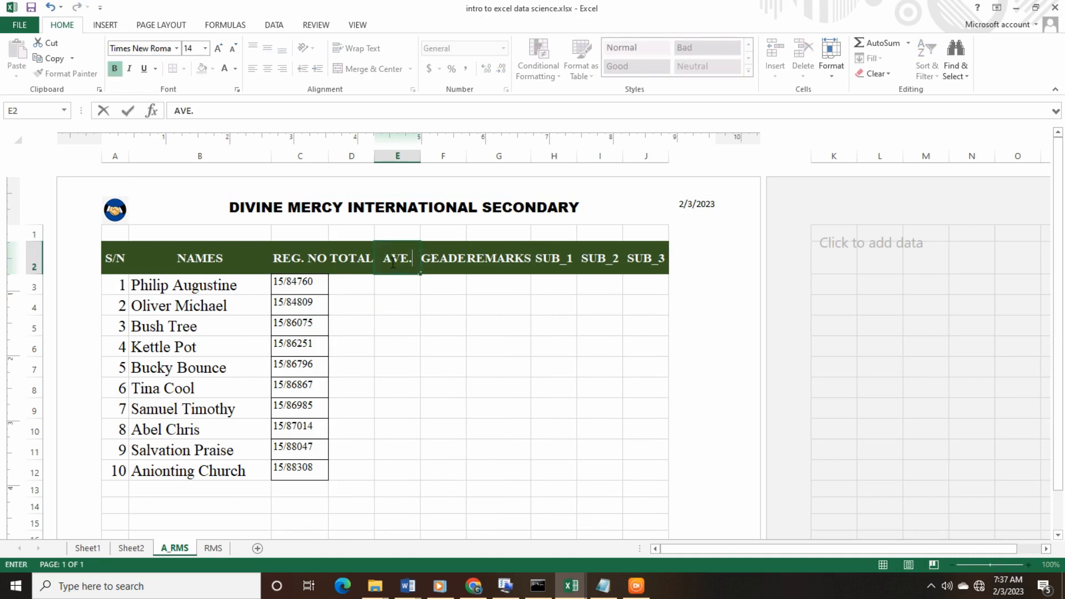
click(397, 318)
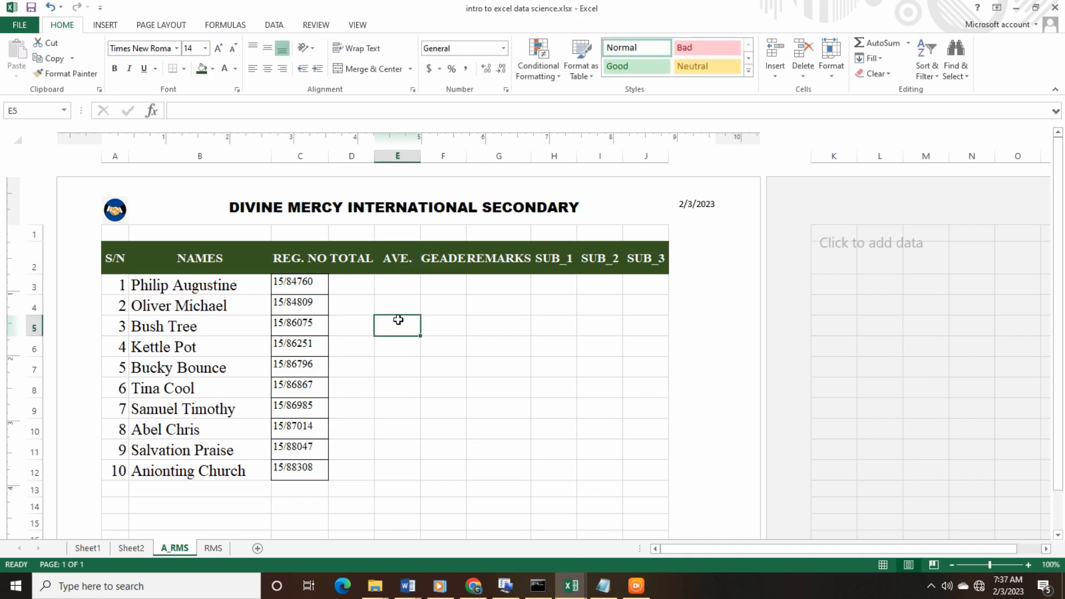
click(195, 287)
click(302, 285)
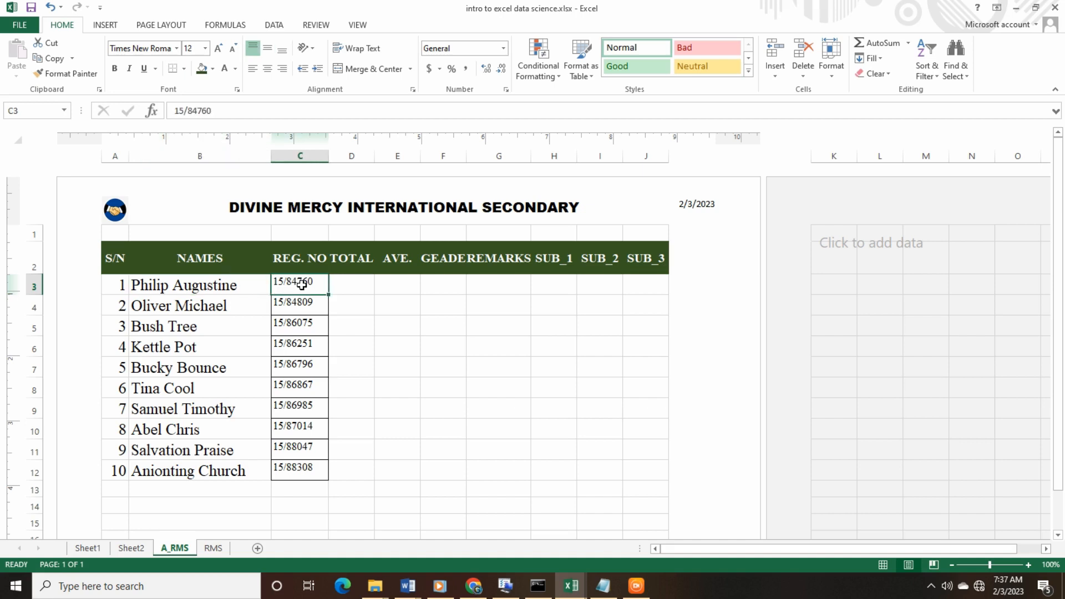
click(344, 285)
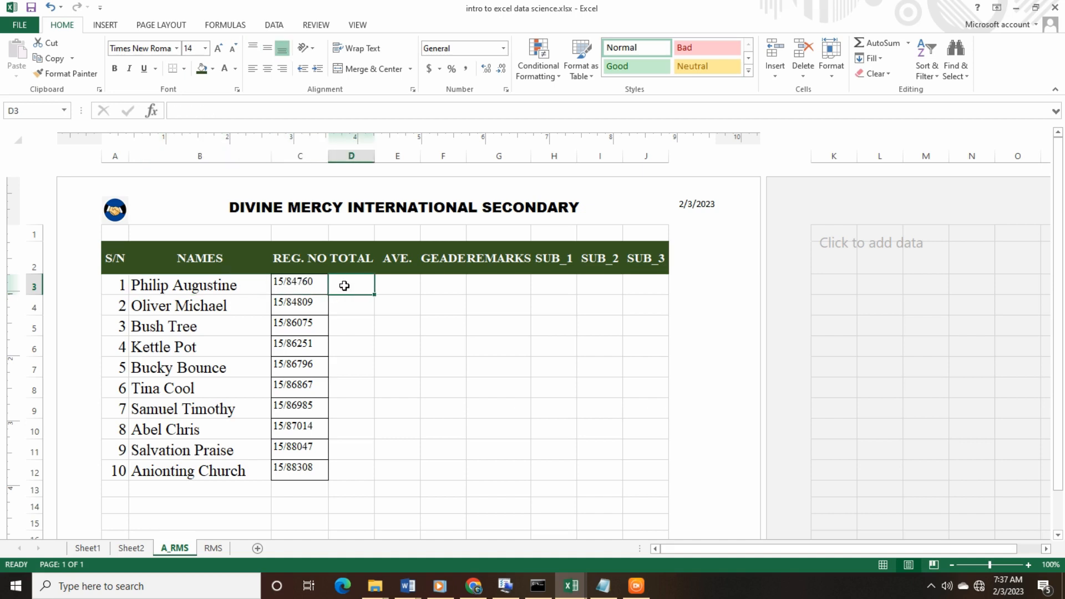
click(404, 286)
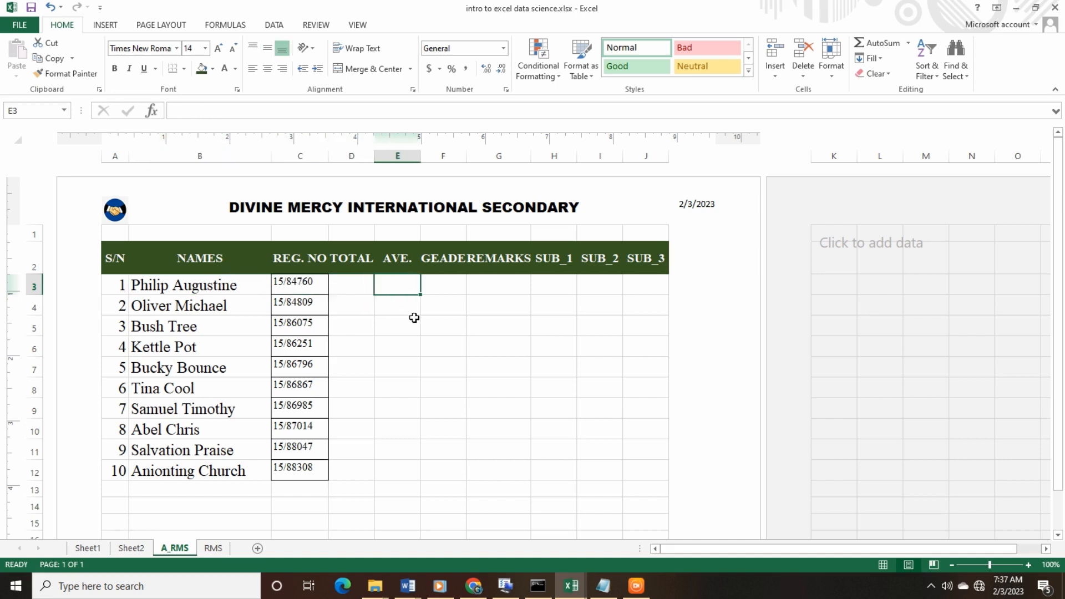
click(439, 287)
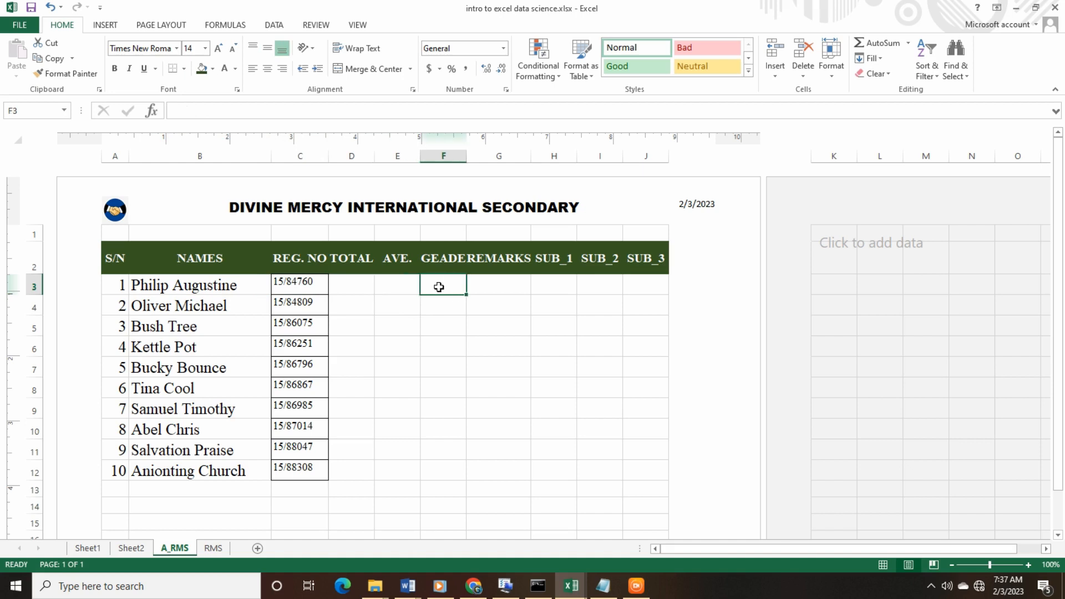
click(481, 284)
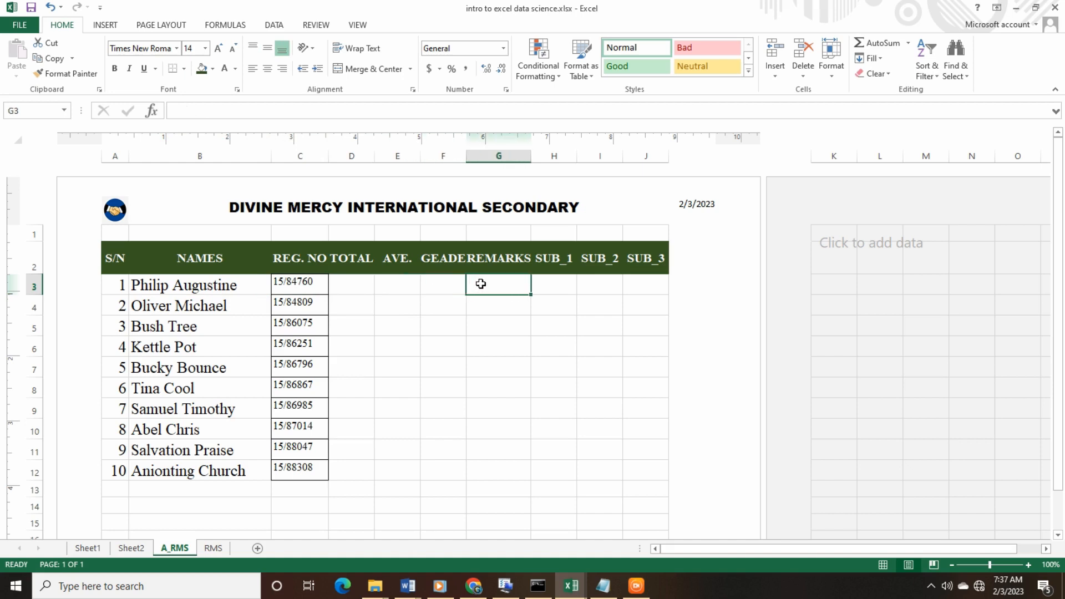
Set the font size of the header row A2:J2 to 12 points.
drag(664, 266, 118, 271)
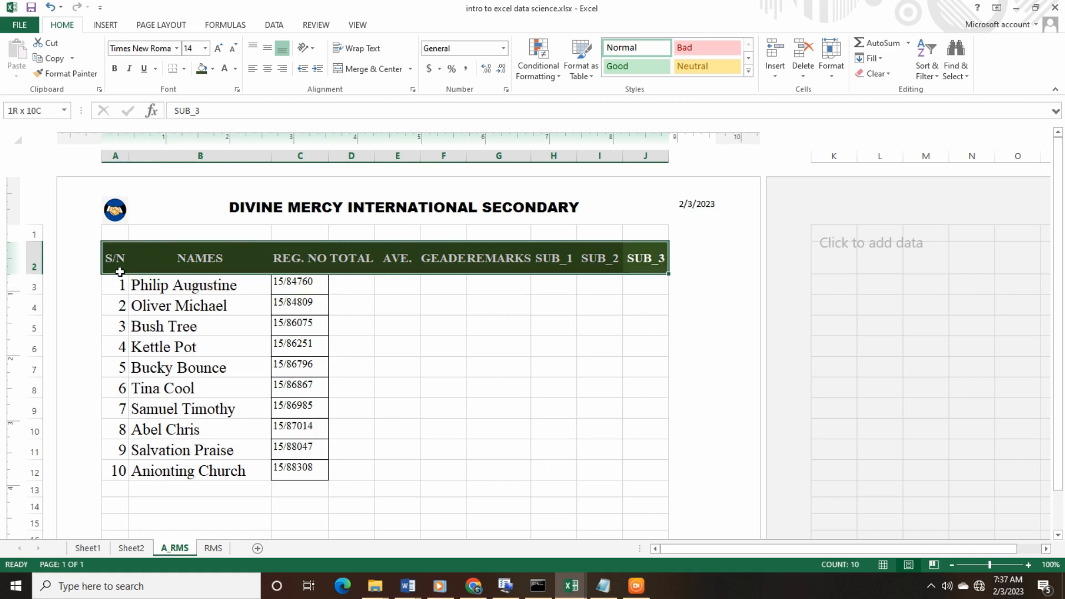
click(205, 48)
click(399, 285)
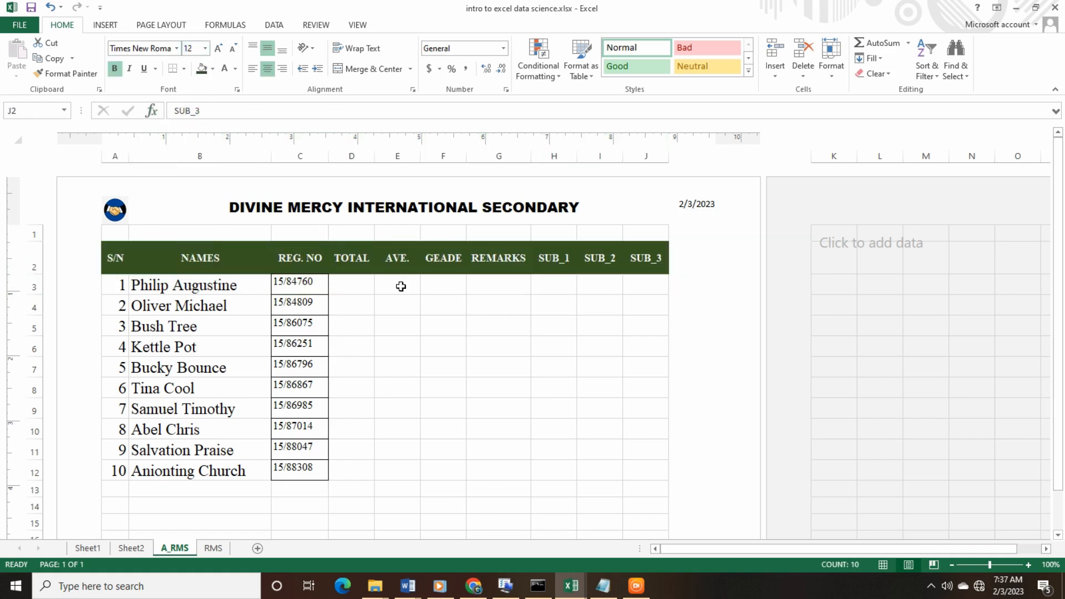
click(438, 325)
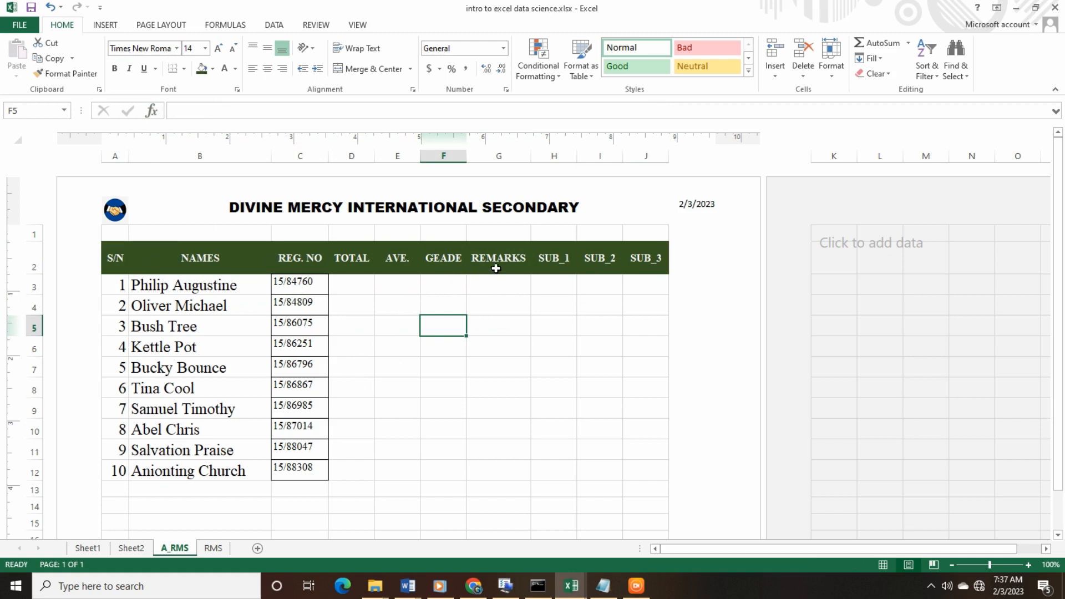
Set the sheet zoom to 140% and collapse the ribbon to show more rows.
click(358, 26)
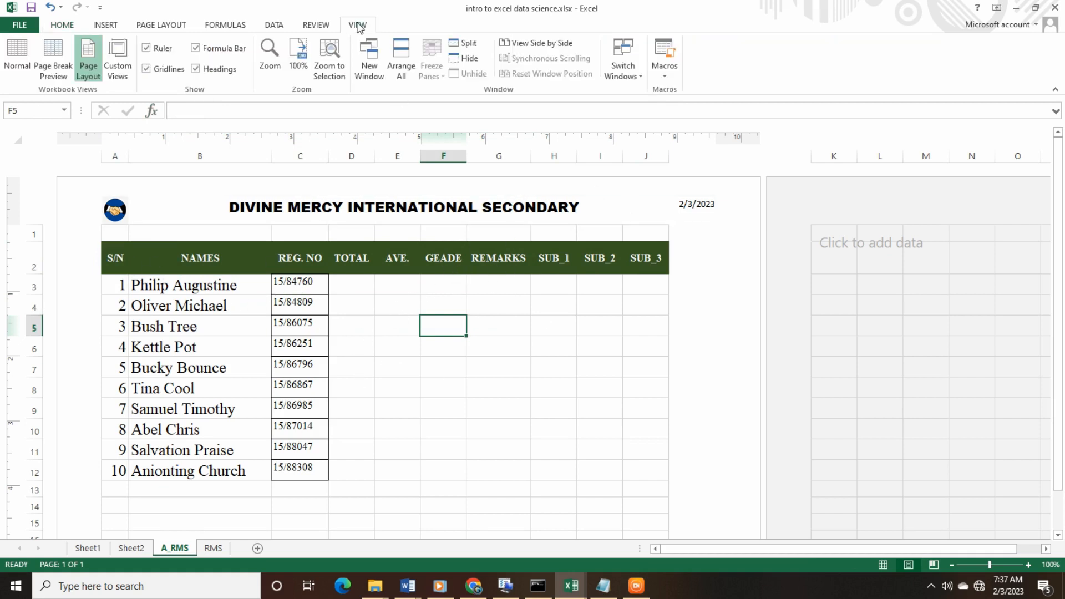
click(272, 62)
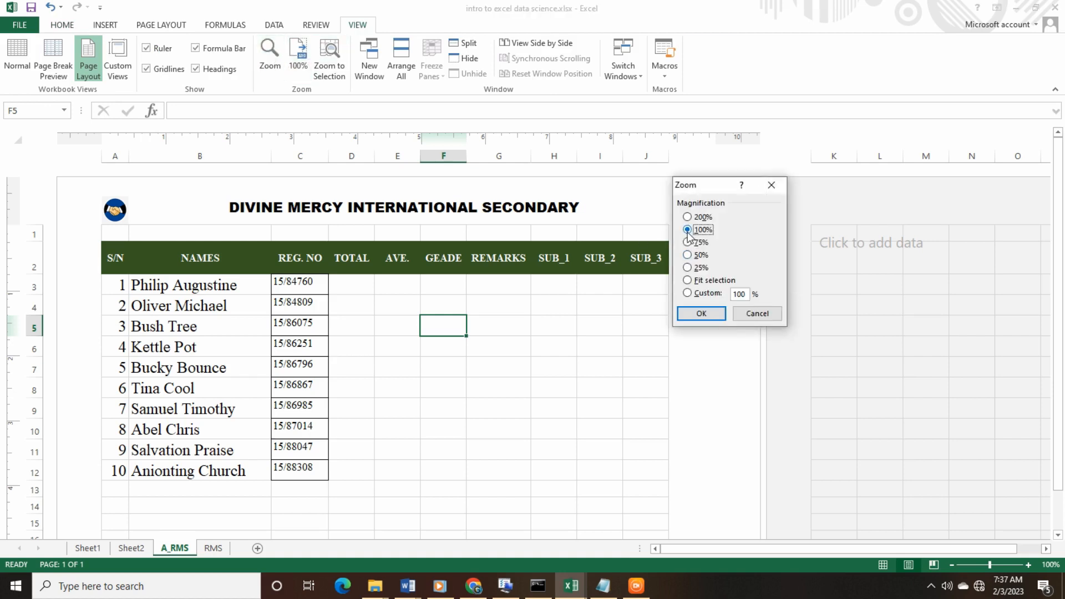
click(740, 294)
text(4)
key(Return)
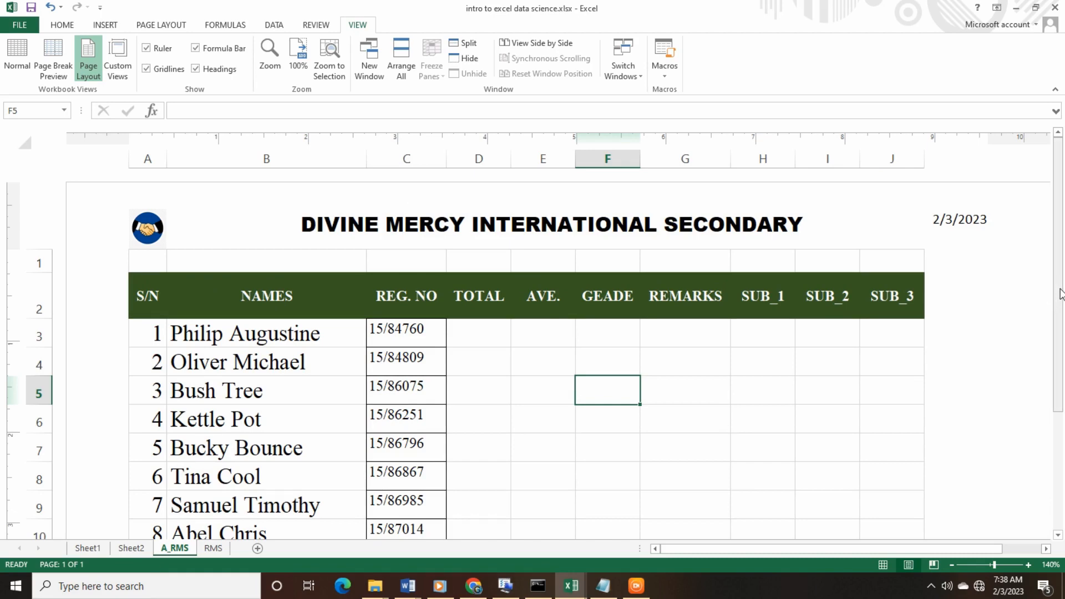
scroll(1062, 303, down, 3)
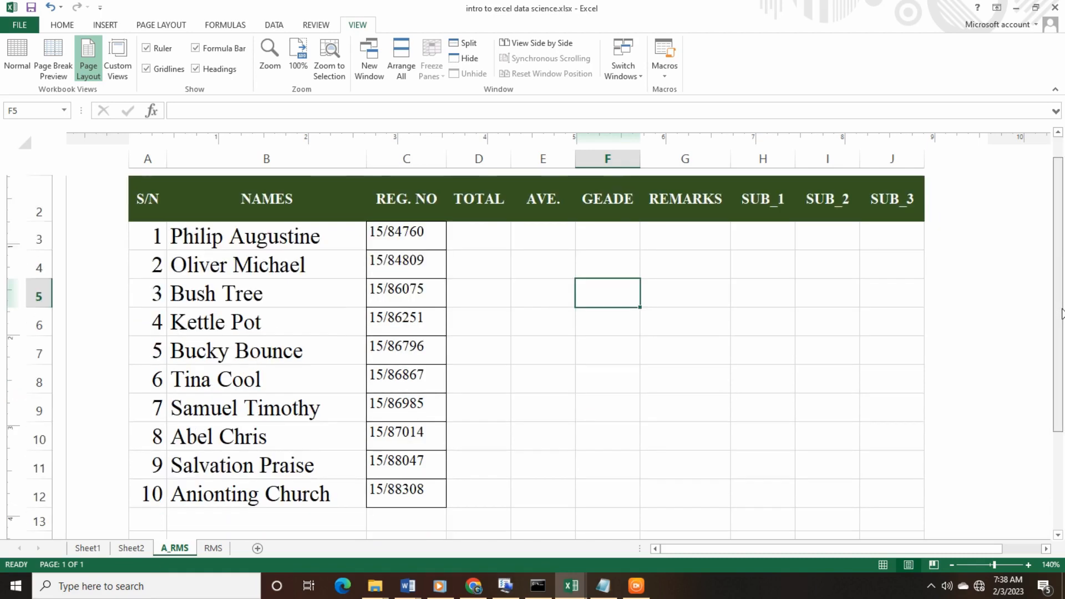
scroll(1061, 302, up, 3)
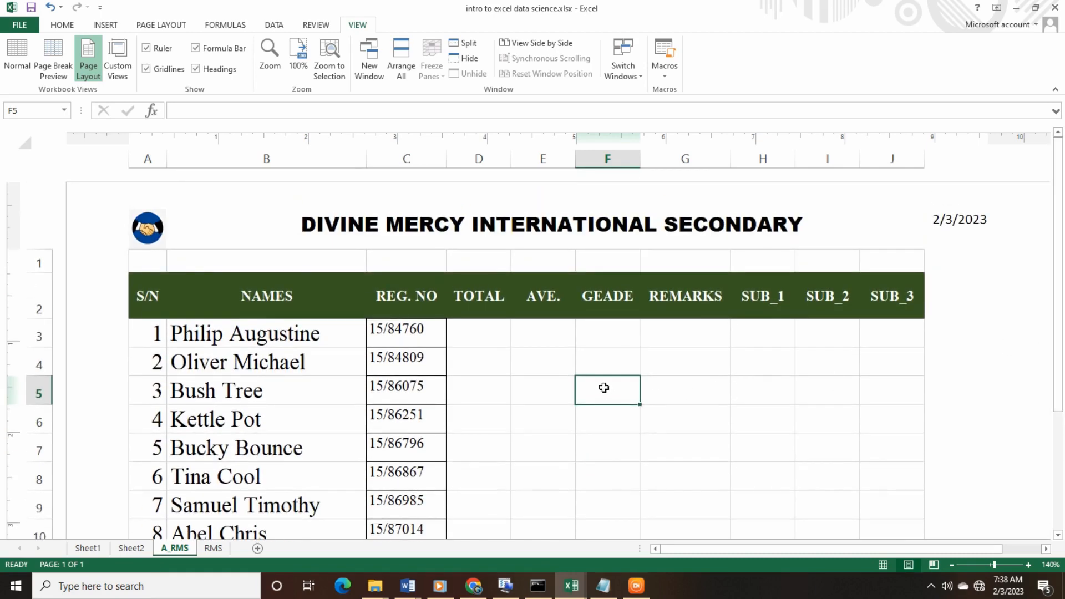
scroll(604, 388, down, 3)
scroll(604, 388, up, 3)
click(1056, 90)
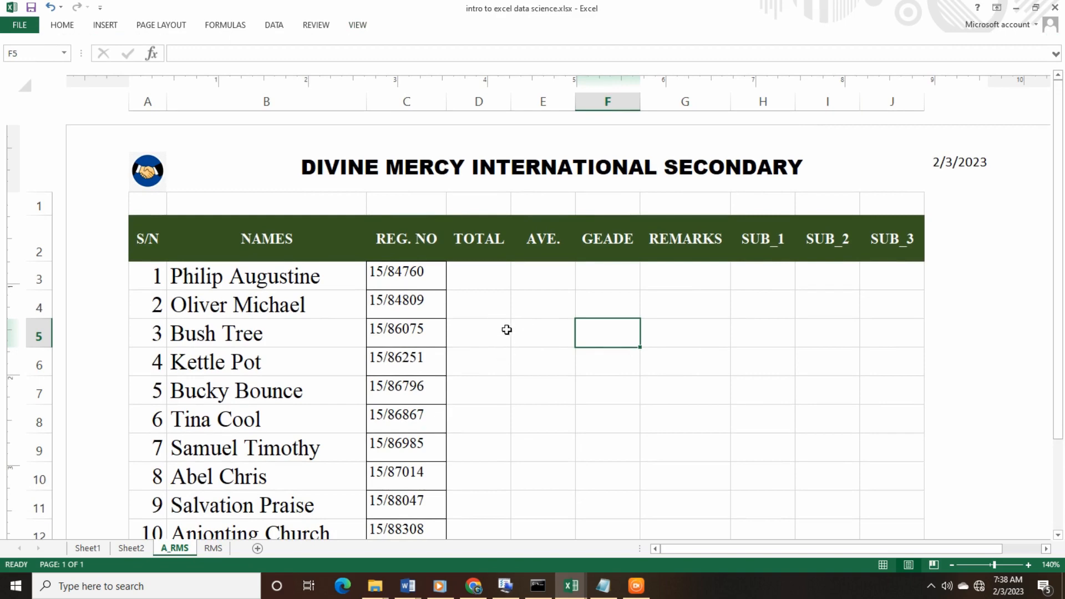
Review the empty result columns from TOTAL to SUB_3 in row 3 and the three subject headers.
click(486, 279)
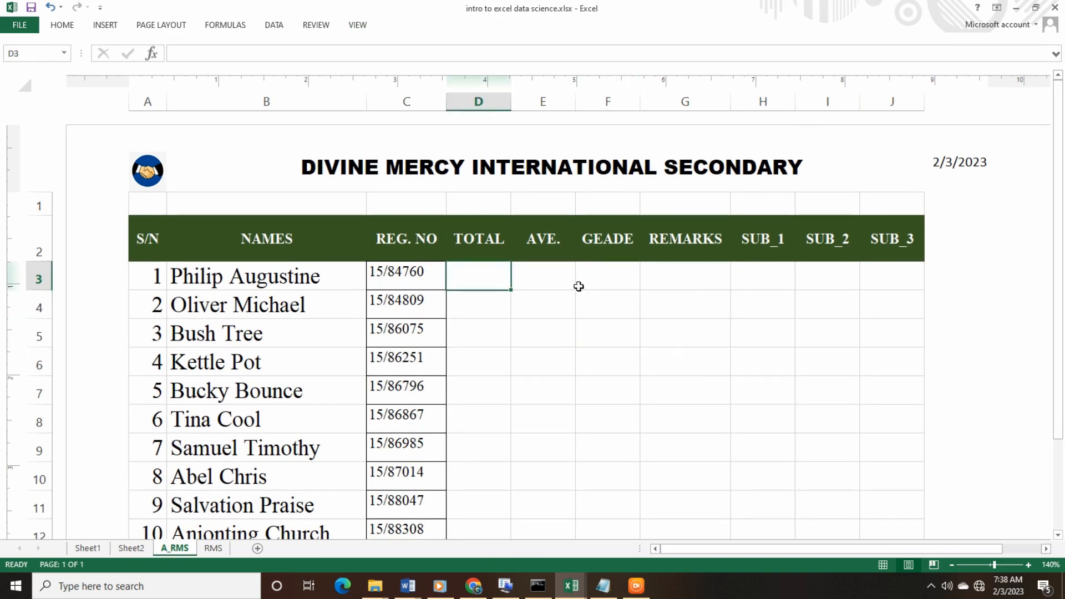
click(554, 279)
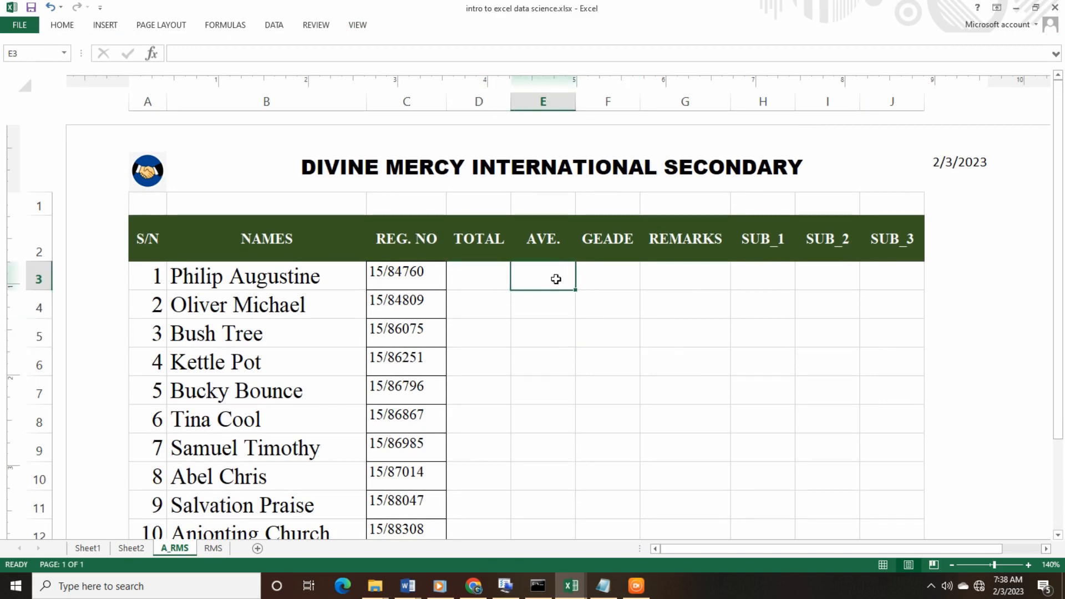
click(606, 277)
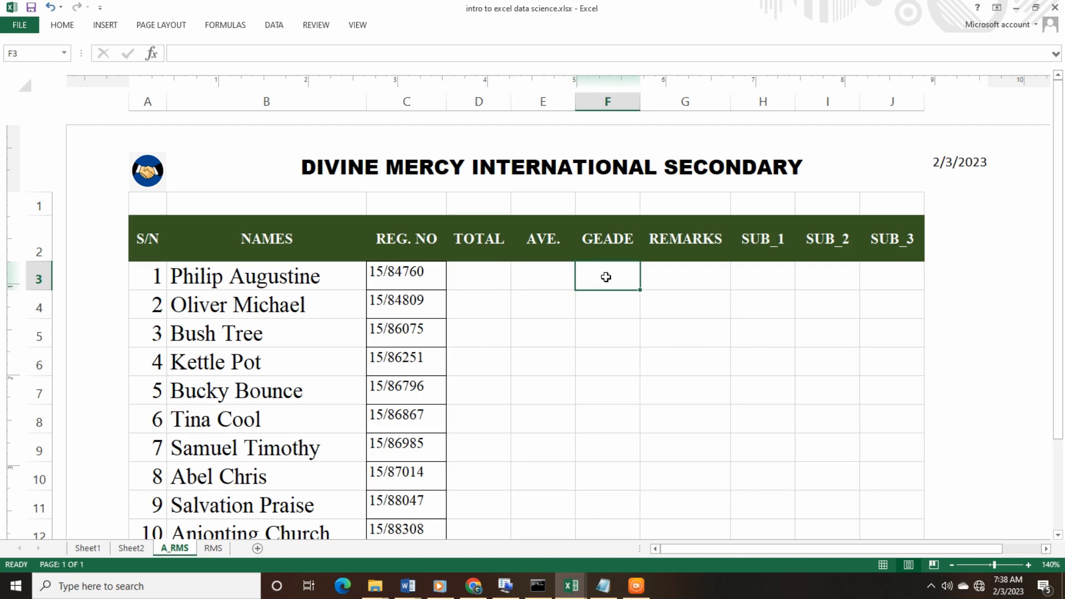
click(669, 278)
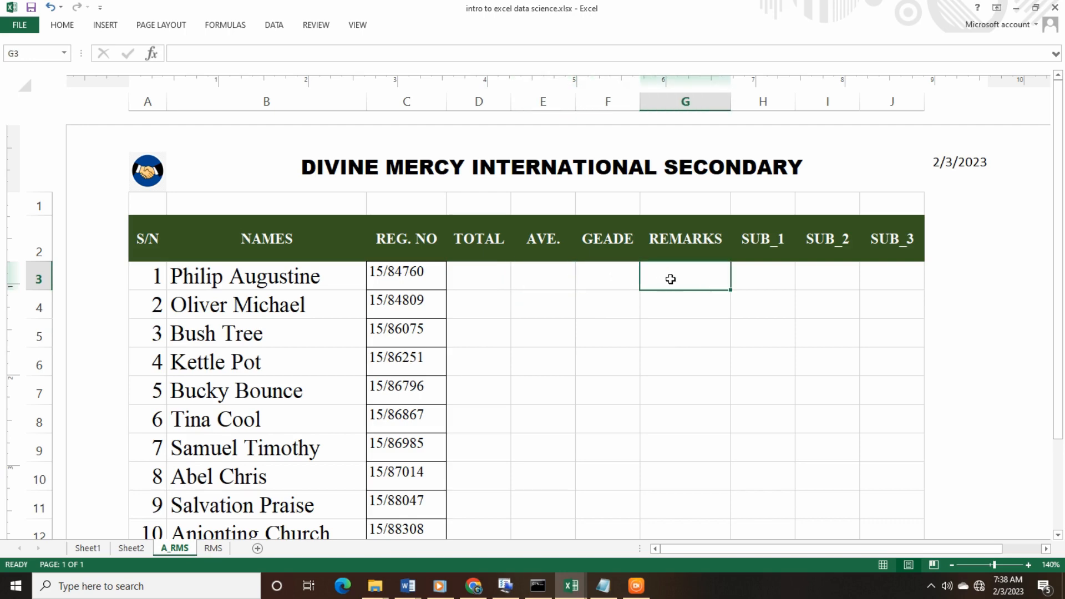
click(756, 279)
click(819, 282)
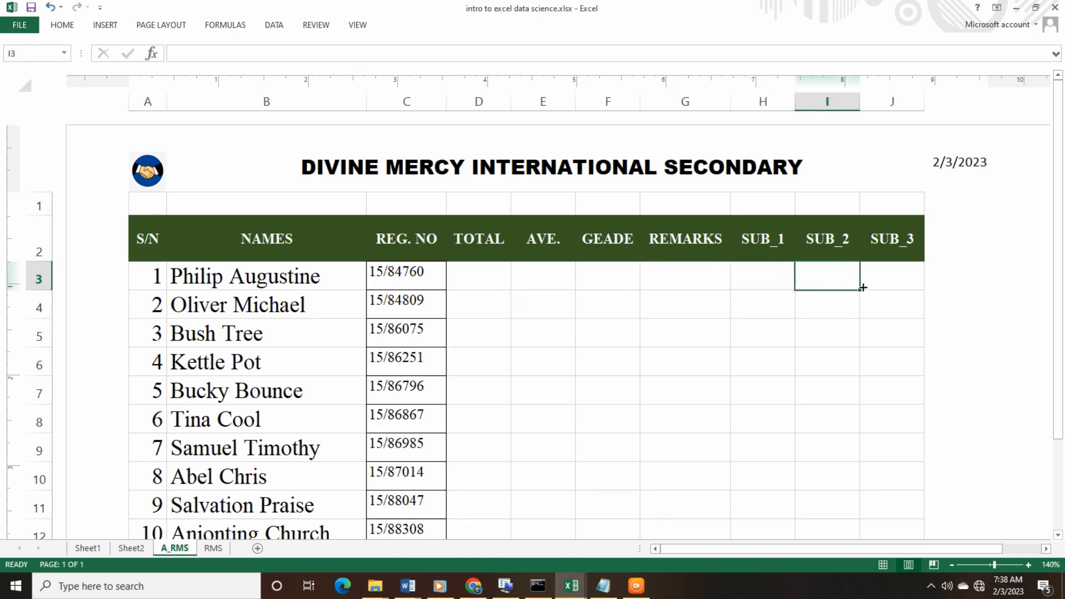
click(870, 281)
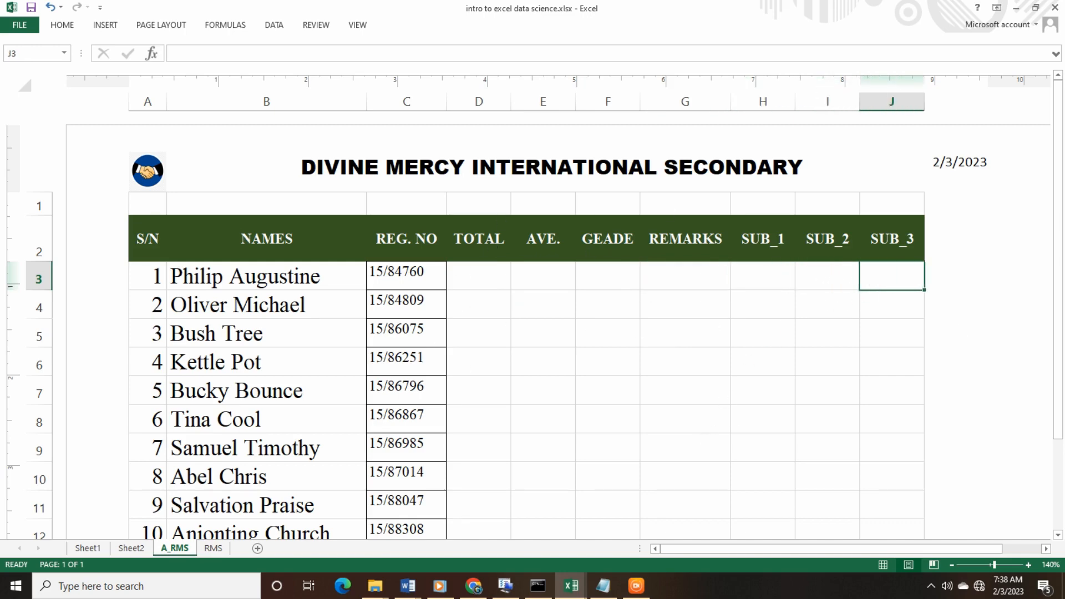
key(alt+Tab)
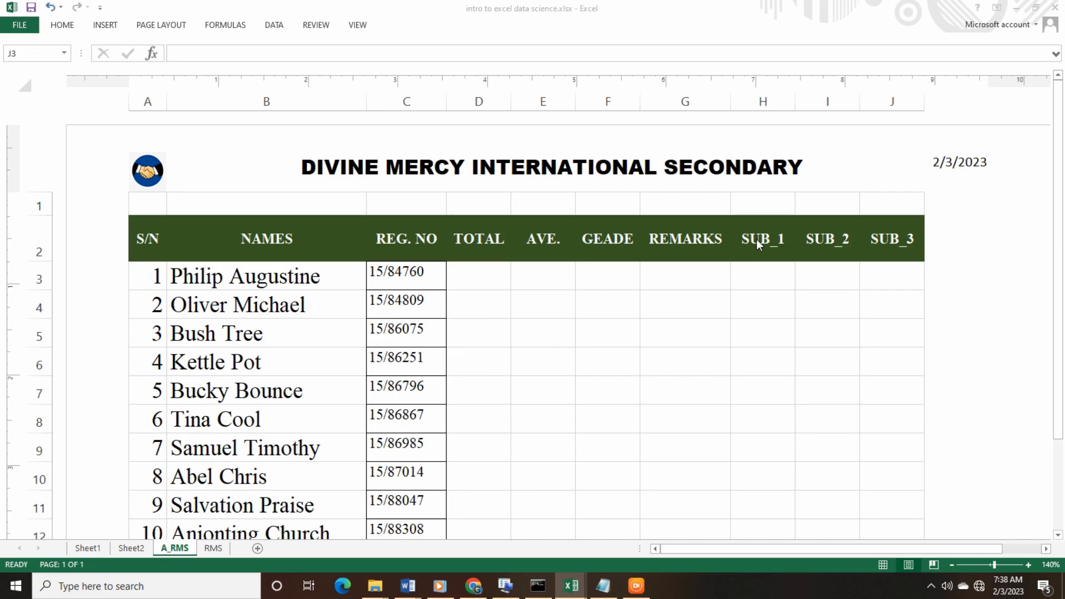
click(829, 239)
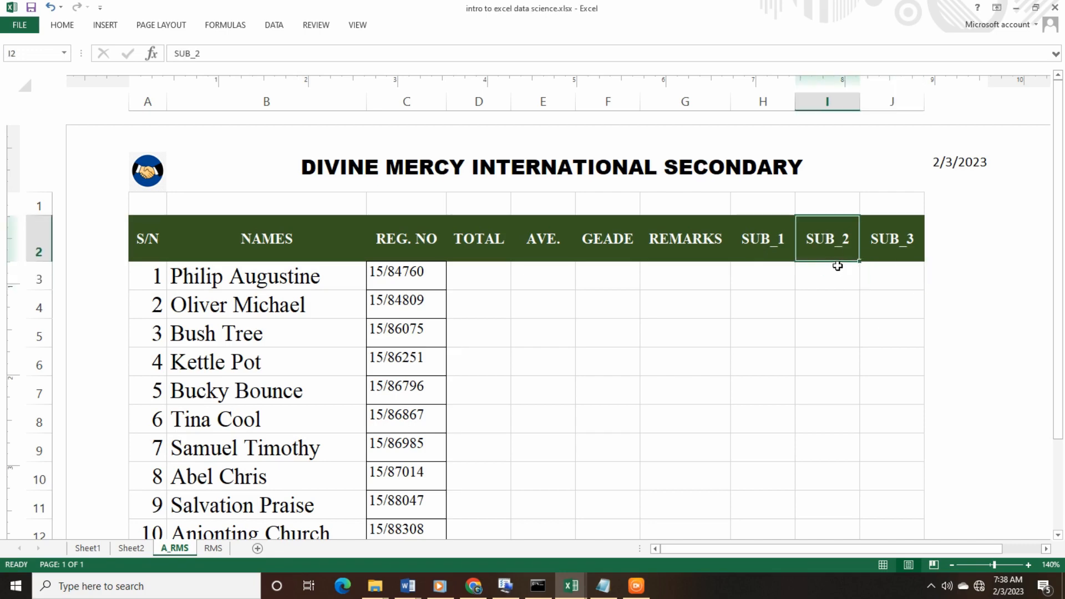
click(907, 245)
click(826, 252)
click(766, 256)
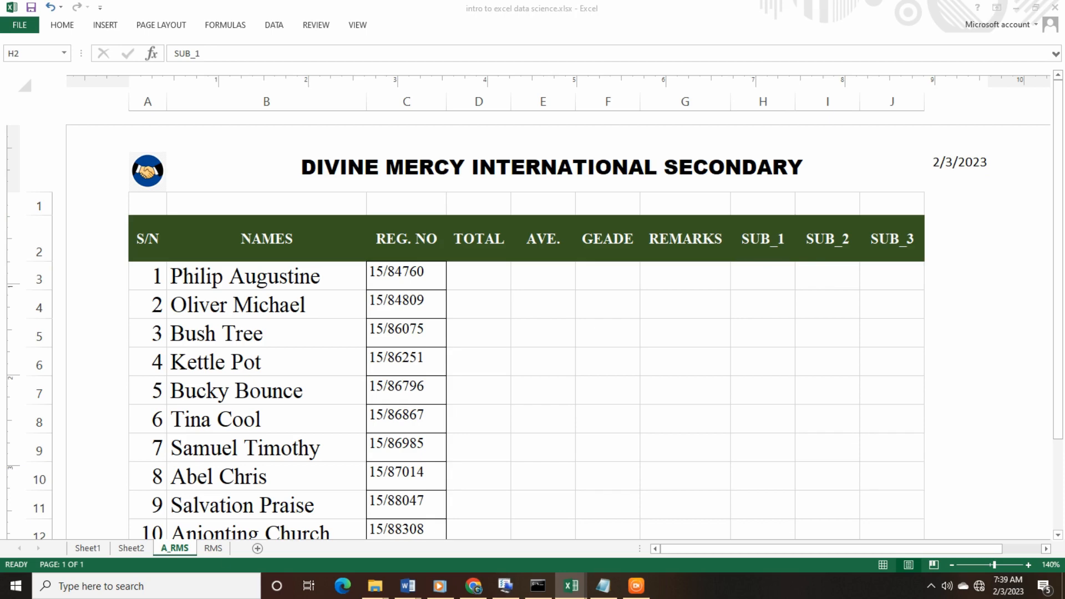
Paste the copied block of score cells into the SUB_1 column starting at H3.
click(761, 284)
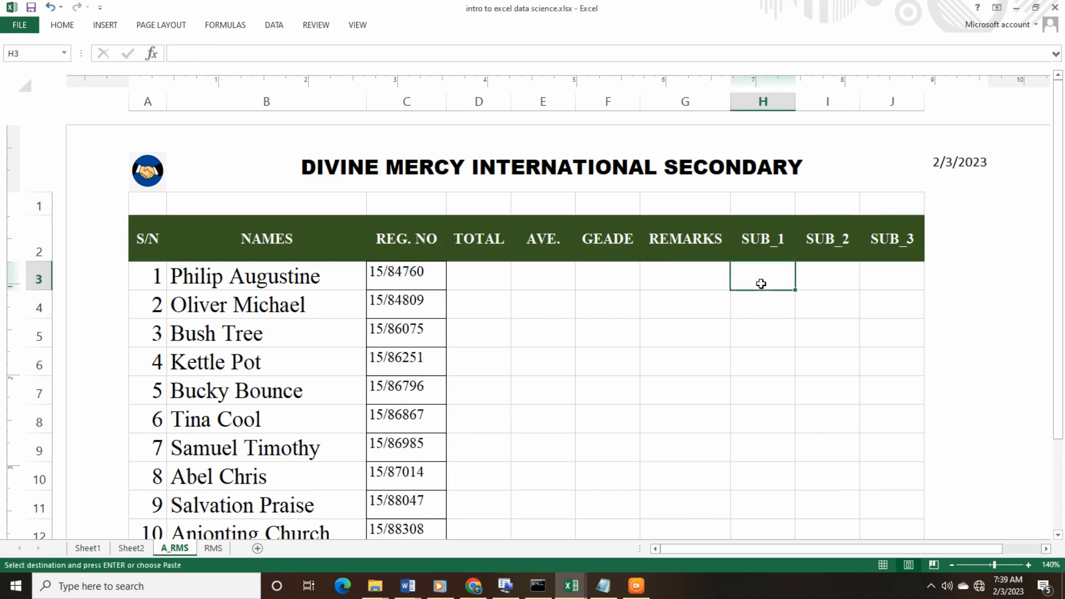
right_click(762, 284)
click(797, 349)
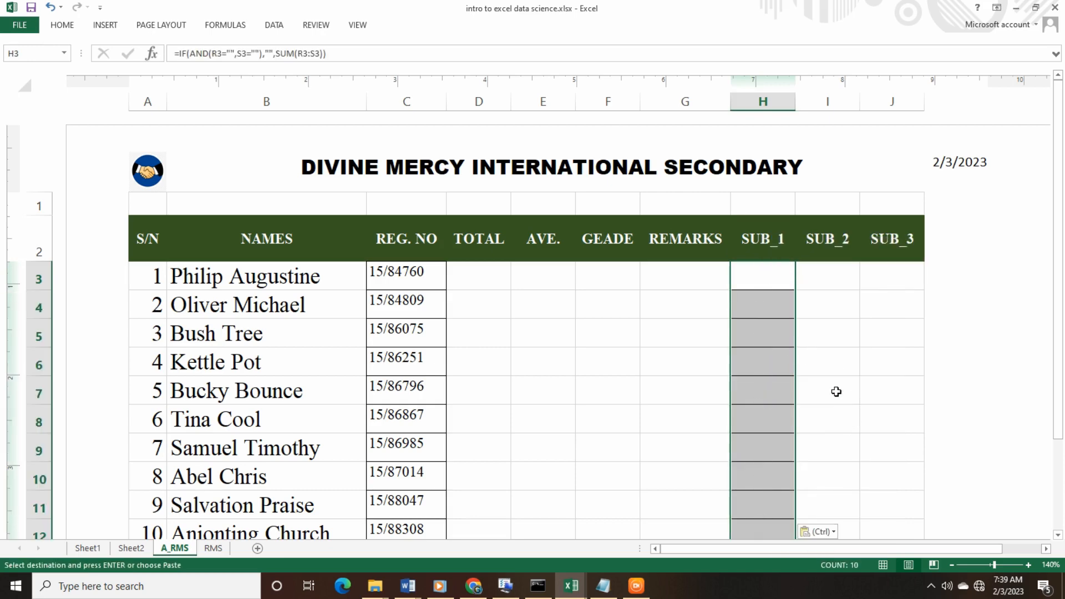
scroll(835, 390, down, 5)
scroll(835, 391, up, 3)
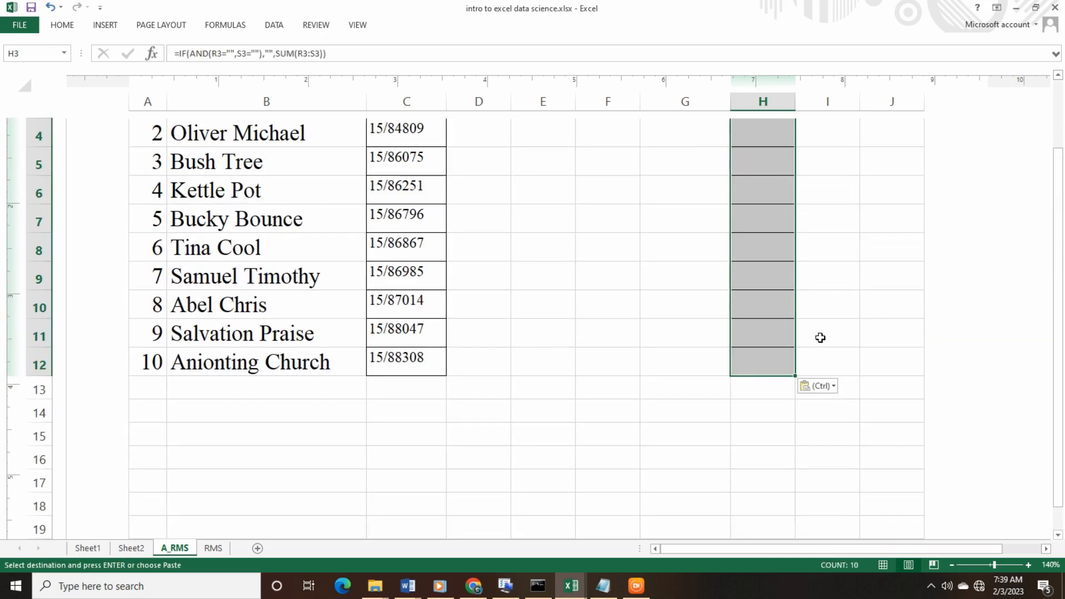
scroll(821, 338, up, 1)
Inspect the formula pasted into cell H3 of the SUB_1 column.
click(757, 294)
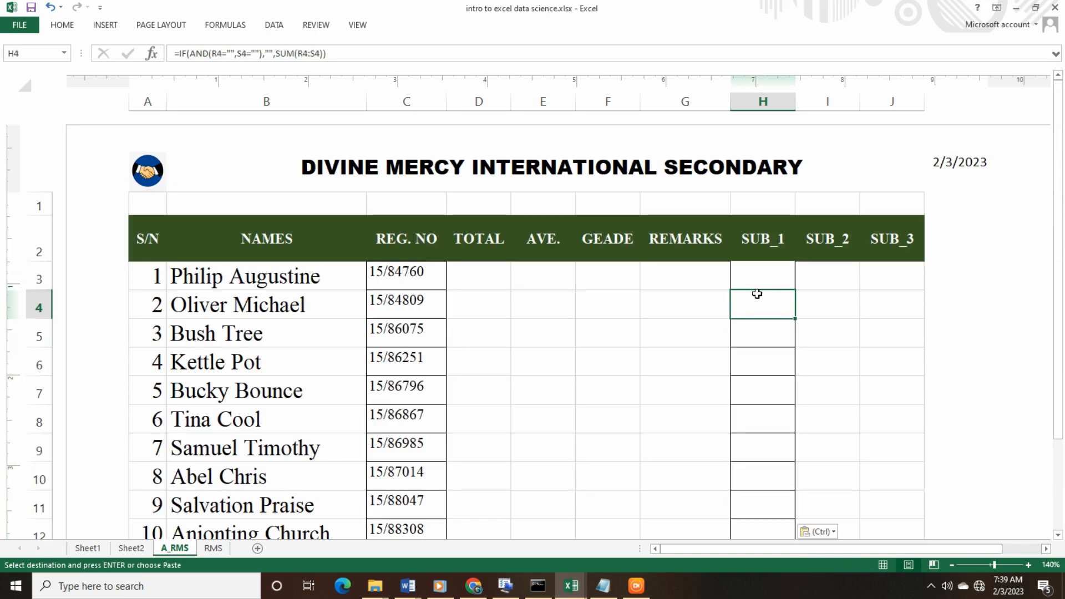
click(758, 285)
double_click(759, 284)
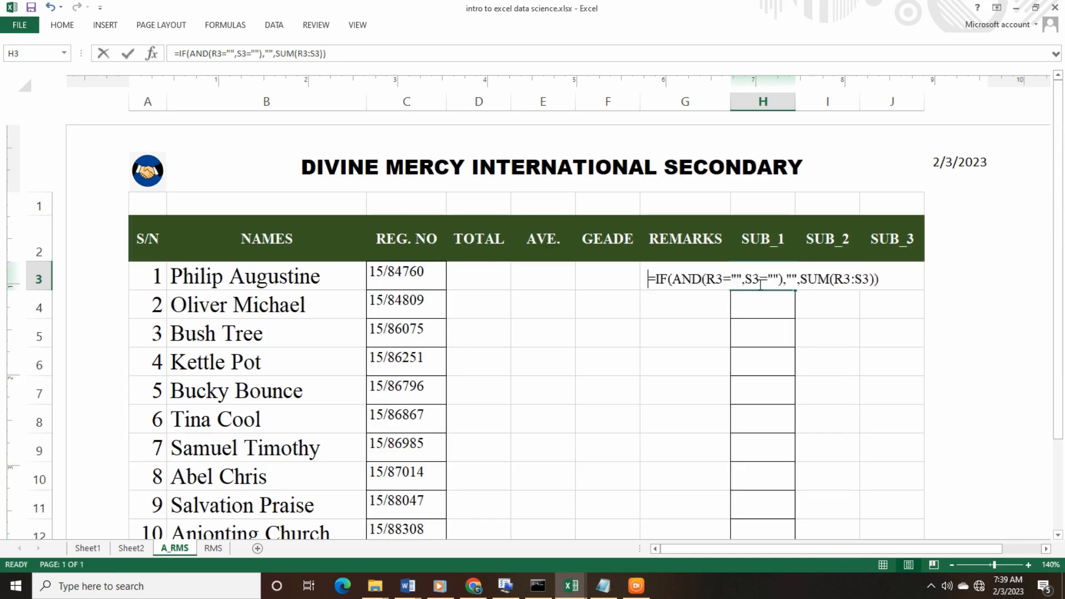
key(Escape)
Enter 787 in H3 as a trial score and clear the cell's contents.
text(787)
key(Return)
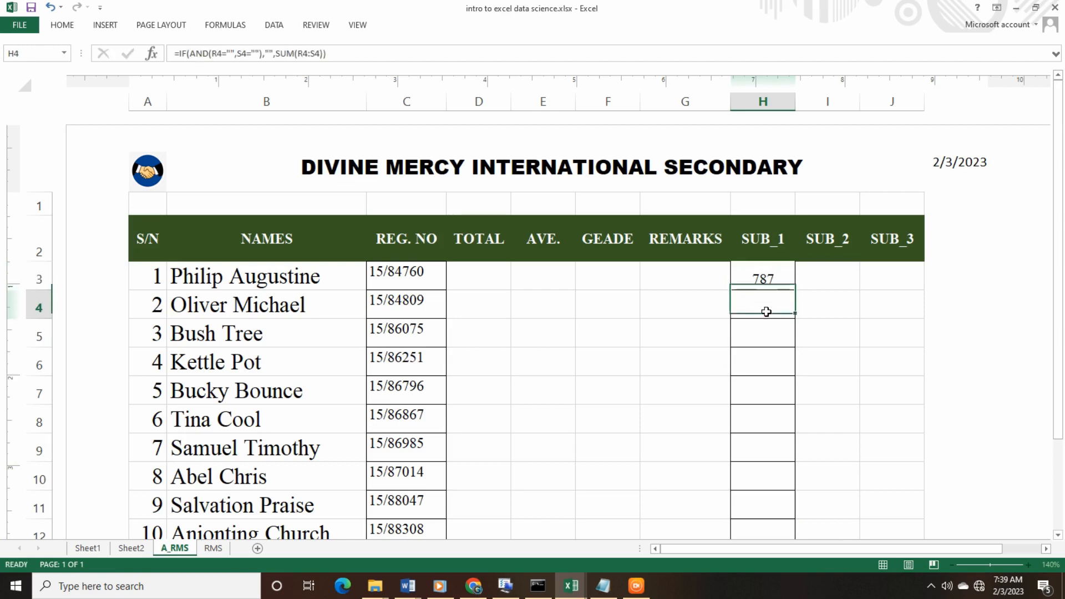
click(777, 284)
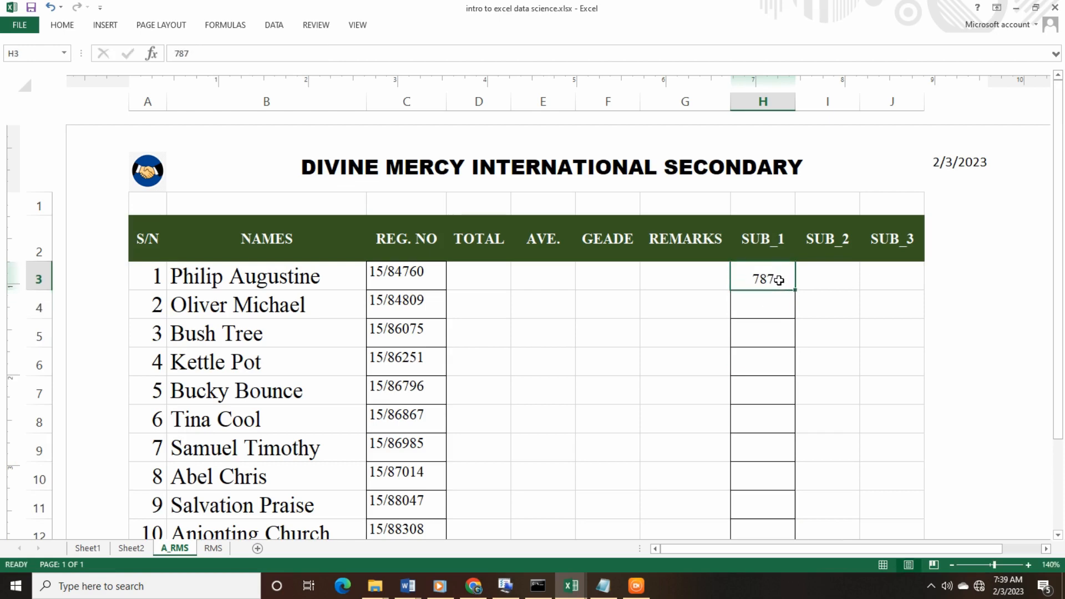
key(Delete)
right_click(768, 281)
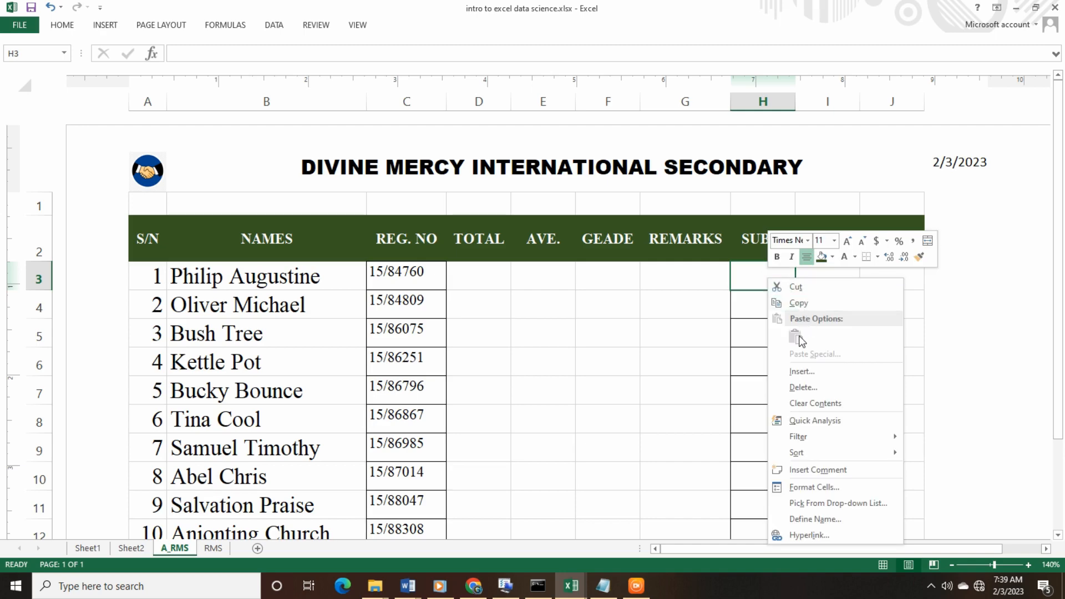
click(748, 311)
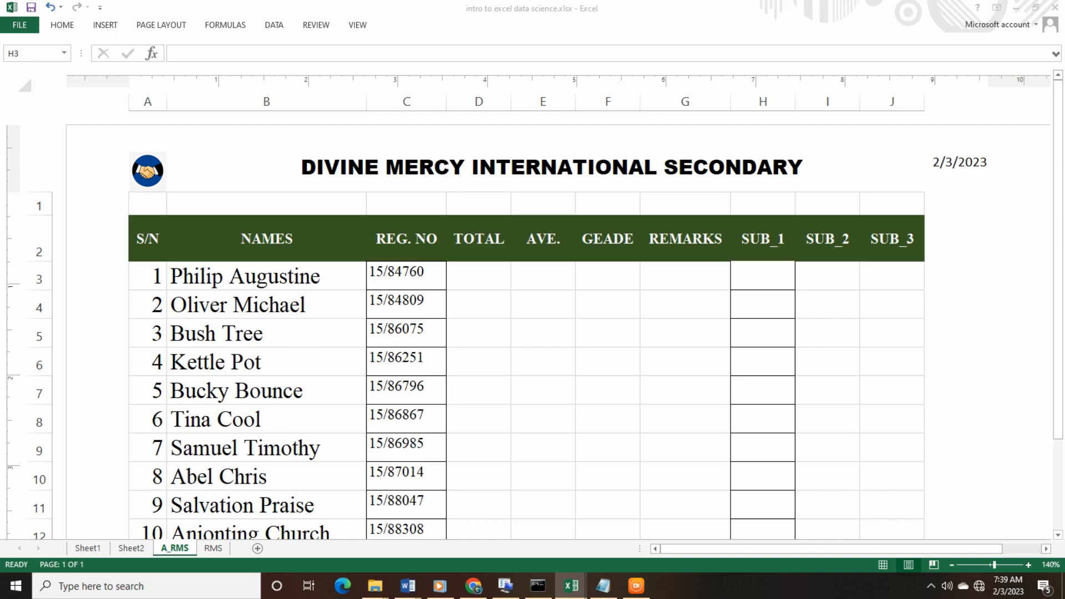
Copy the subject scores from the source window and paste them as values only into the SUB_2 column from I3.
key(ctrl+c)
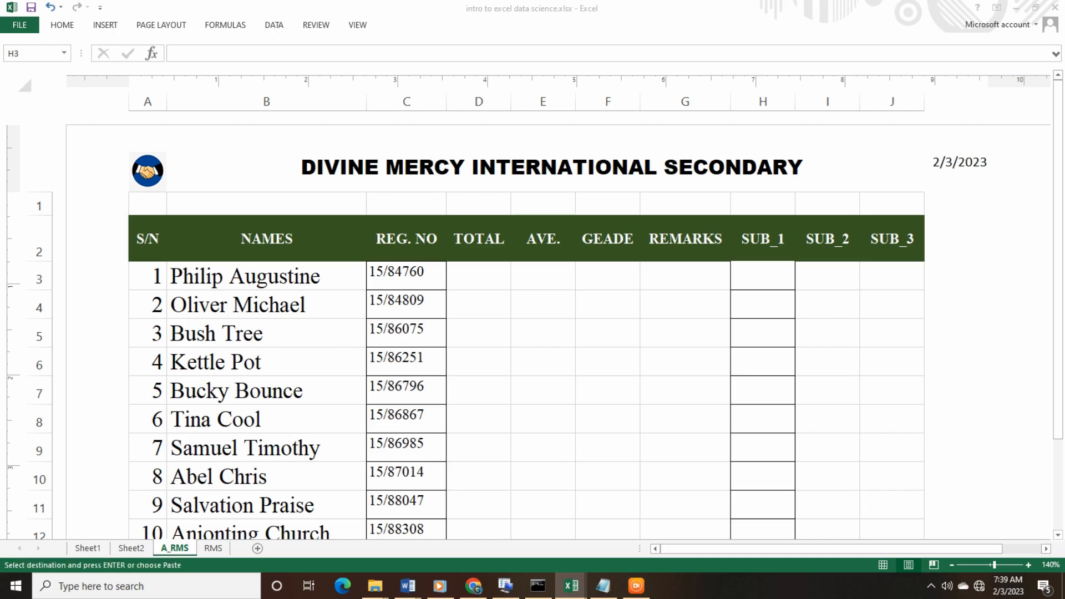
click(810, 278)
right_click(812, 279)
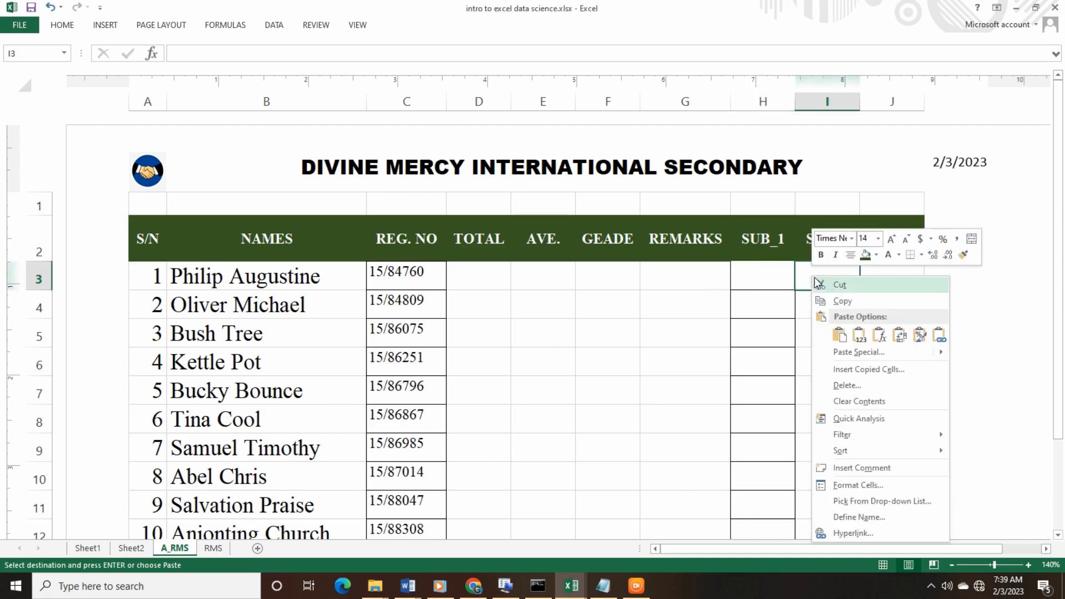
click(841, 337)
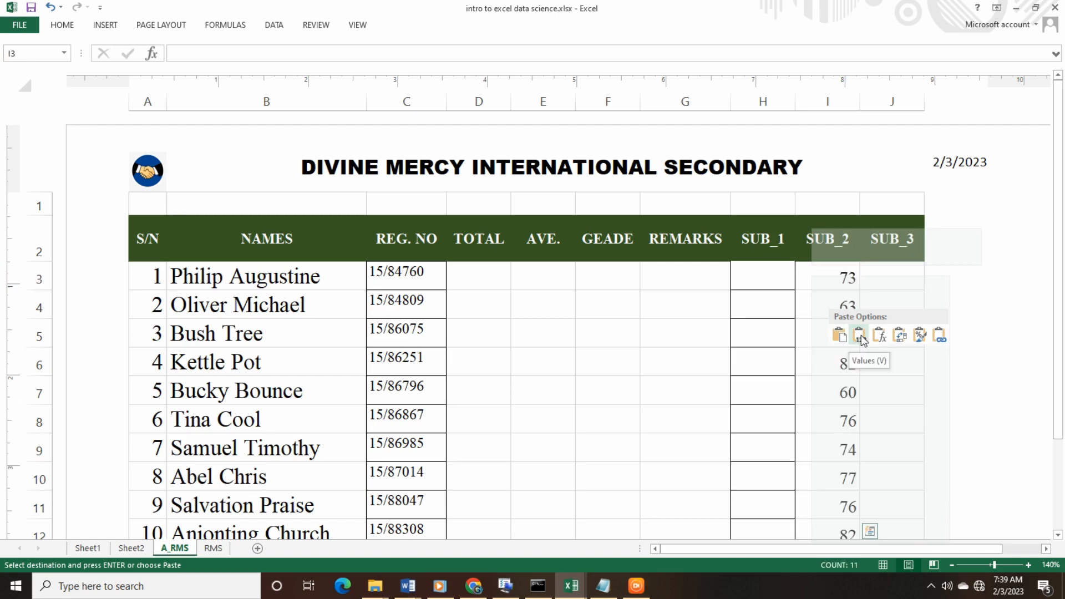
click(861, 339)
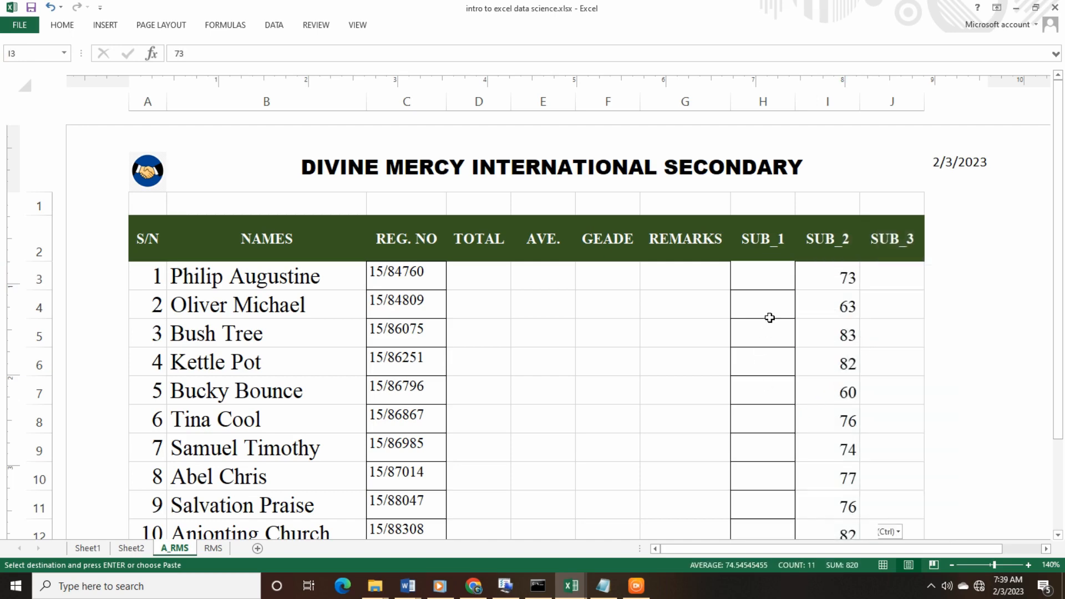
Compare the pasted SUB_2 scores with the student rows down to row 13 and switch back to the source window.
click(764, 283)
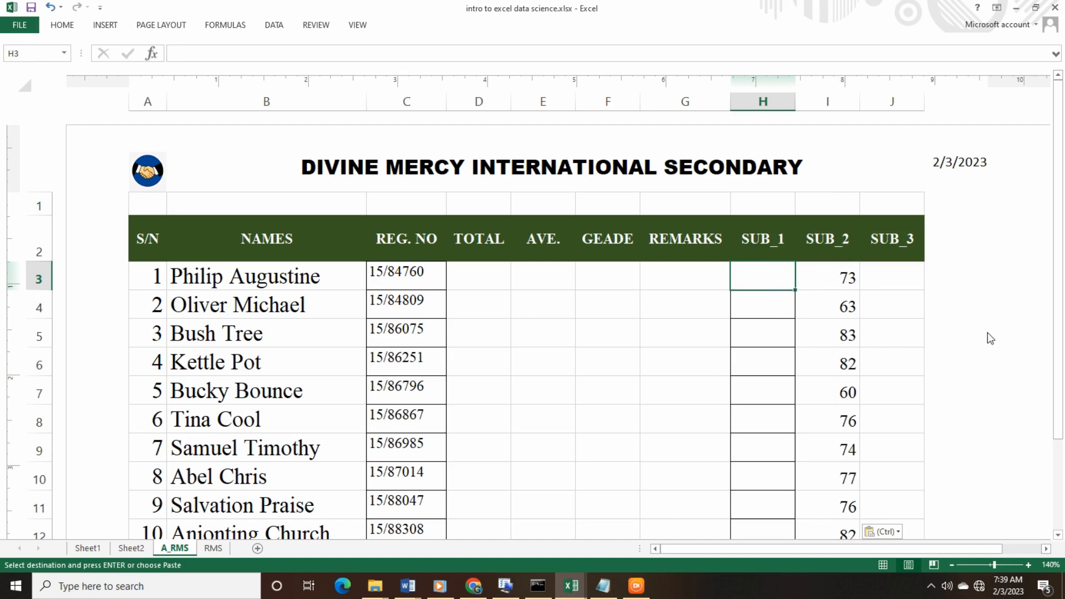
scroll(533, 332, down, 3)
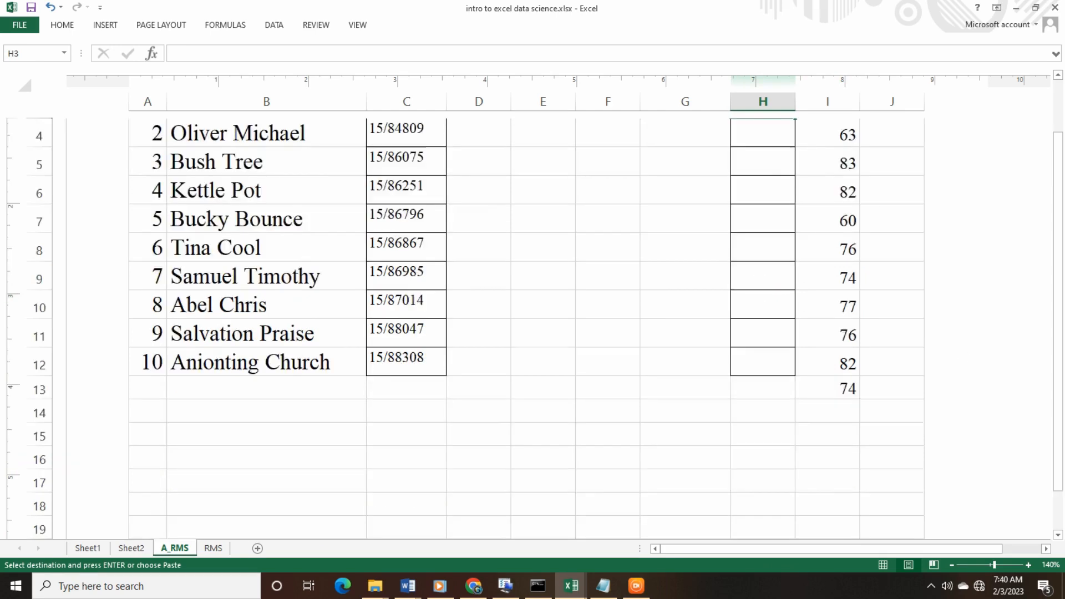
scroll(532, 333, up, 3)
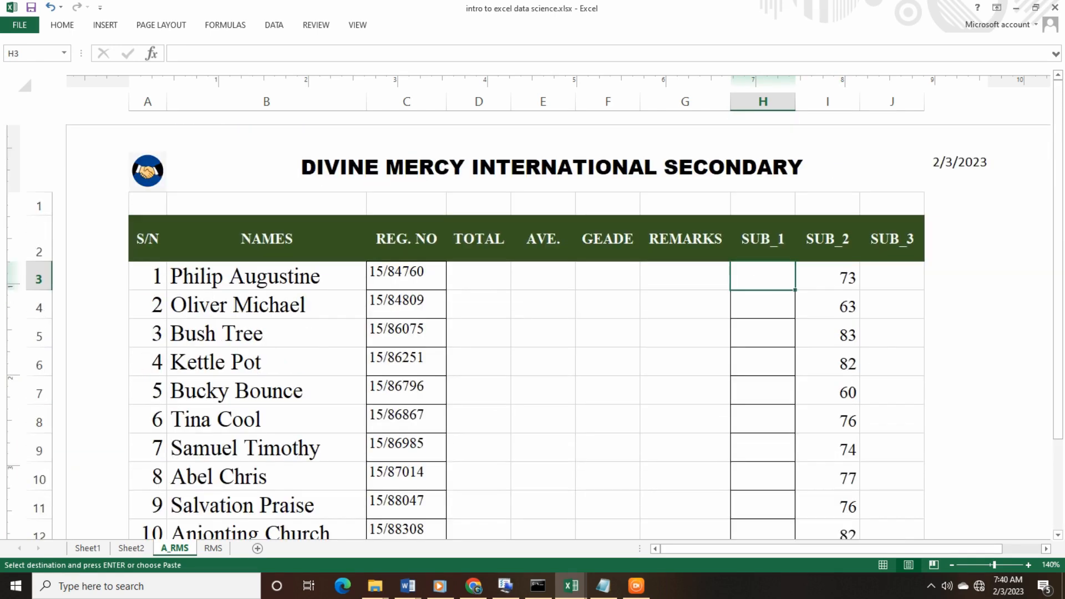
scroll(533, 328, down, 1)
key(alt+Tab)
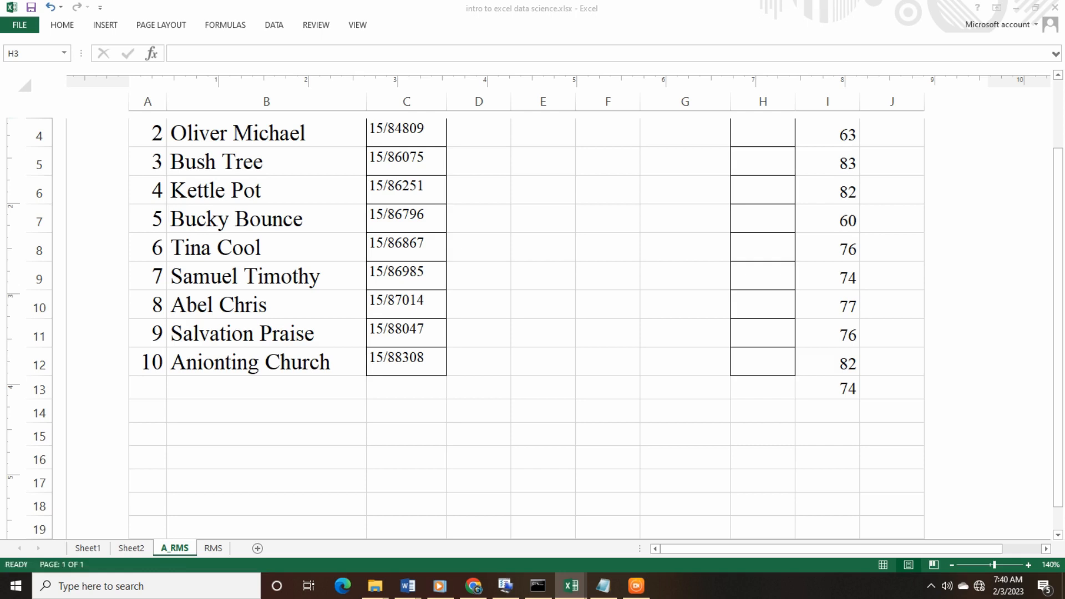
Paste the copied scores as values only into the SUB_1 column starting at H3.
drag(1052, 182, 1058, 127)
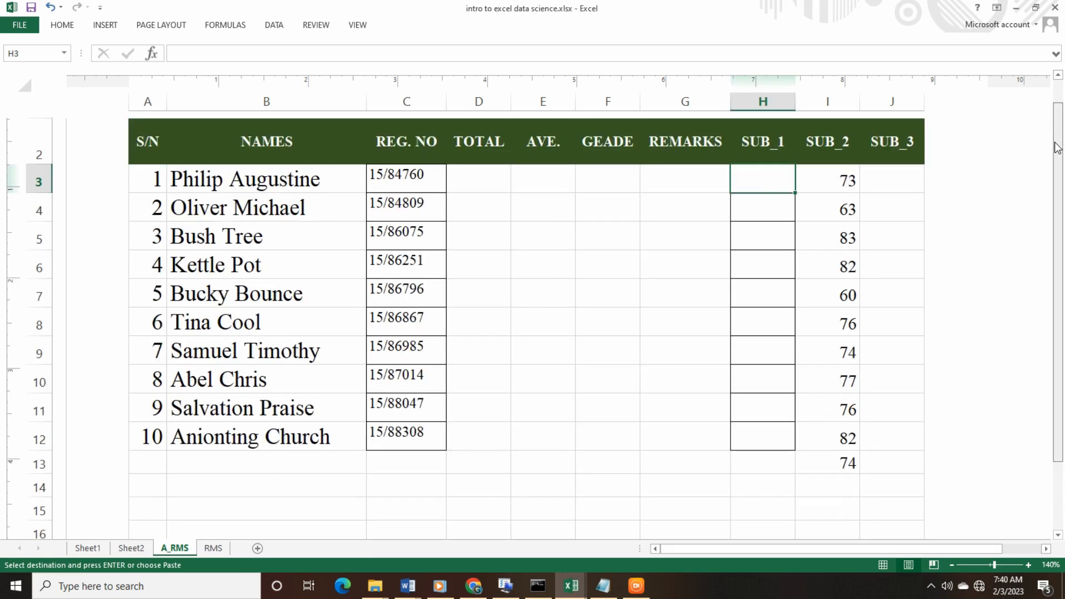
right_click(764, 184)
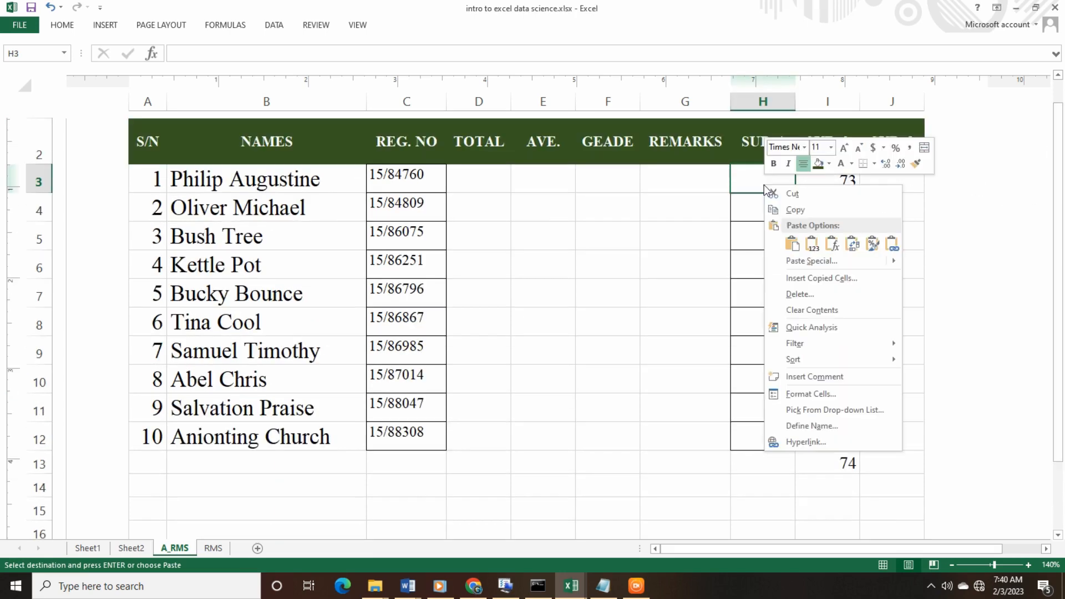
click(813, 245)
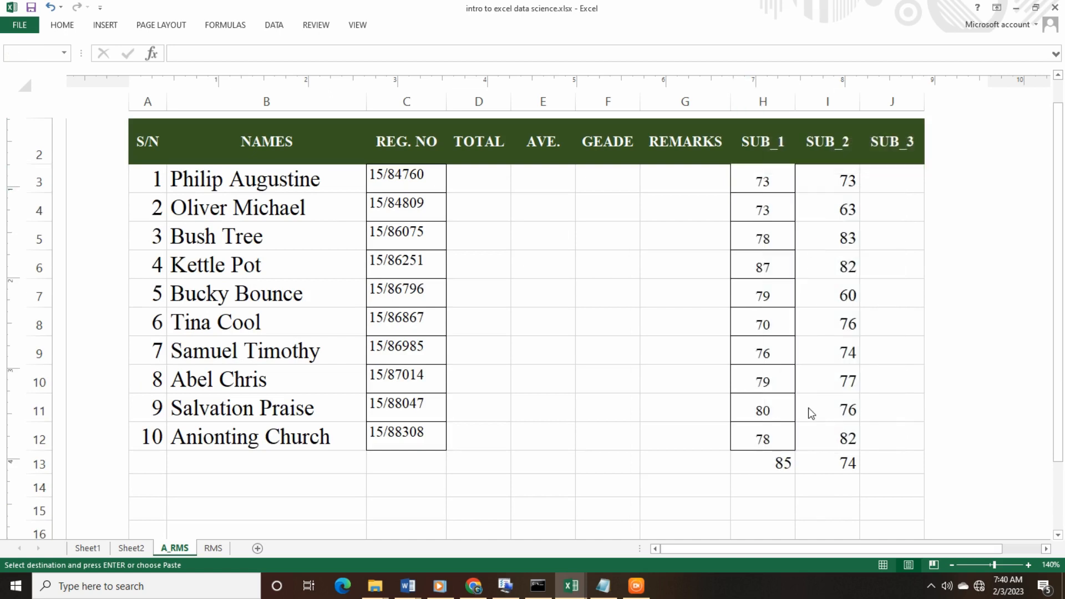
Clear the surplus scores below the last student in cells H13 and I13.
click(781, 468)
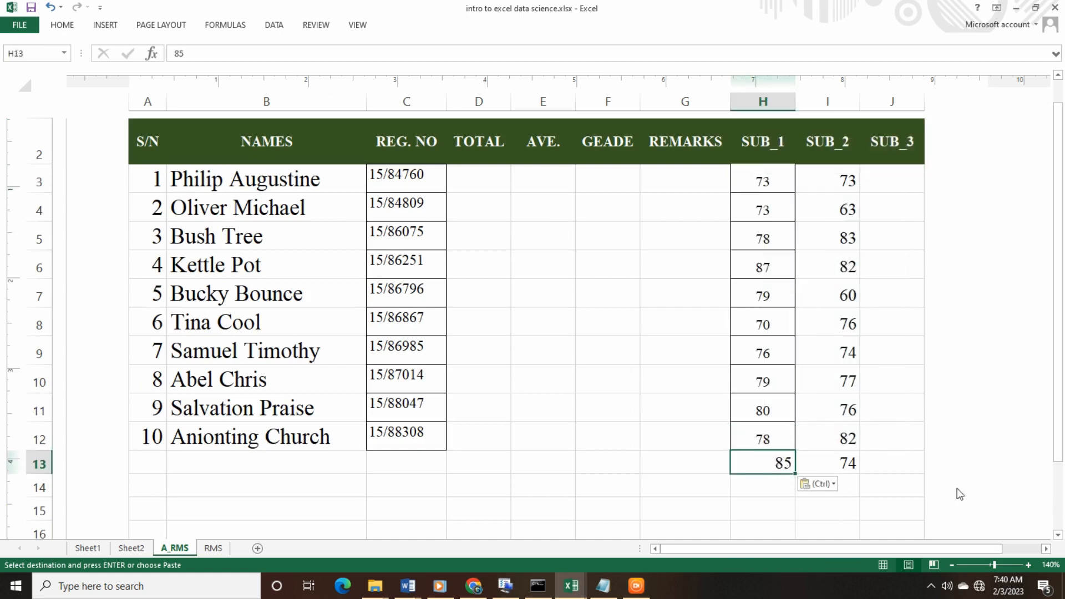
key(Delete)
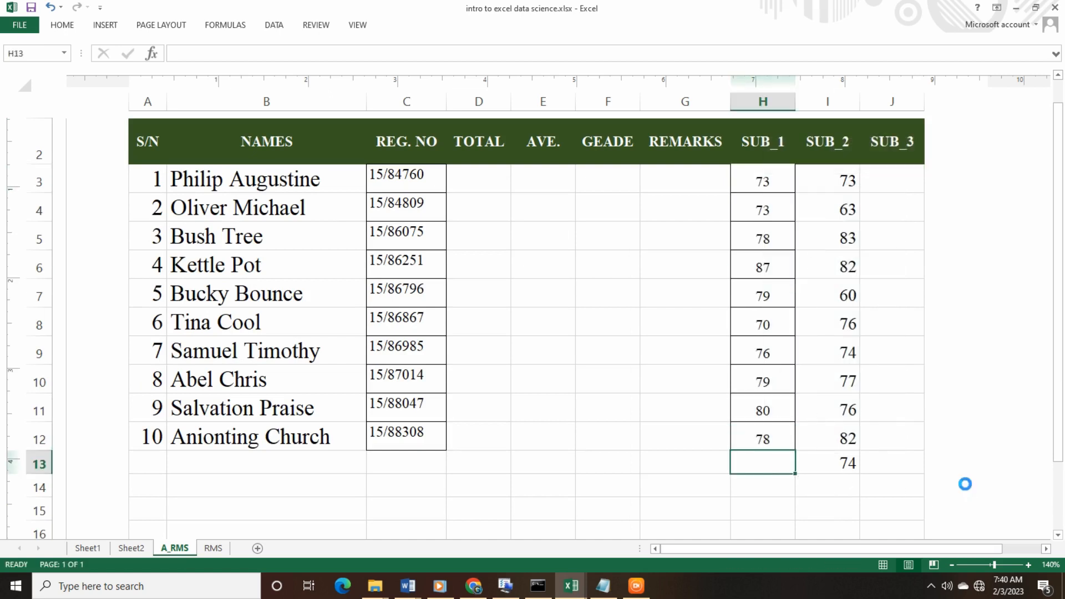
click(847, 465)
key(Delete)
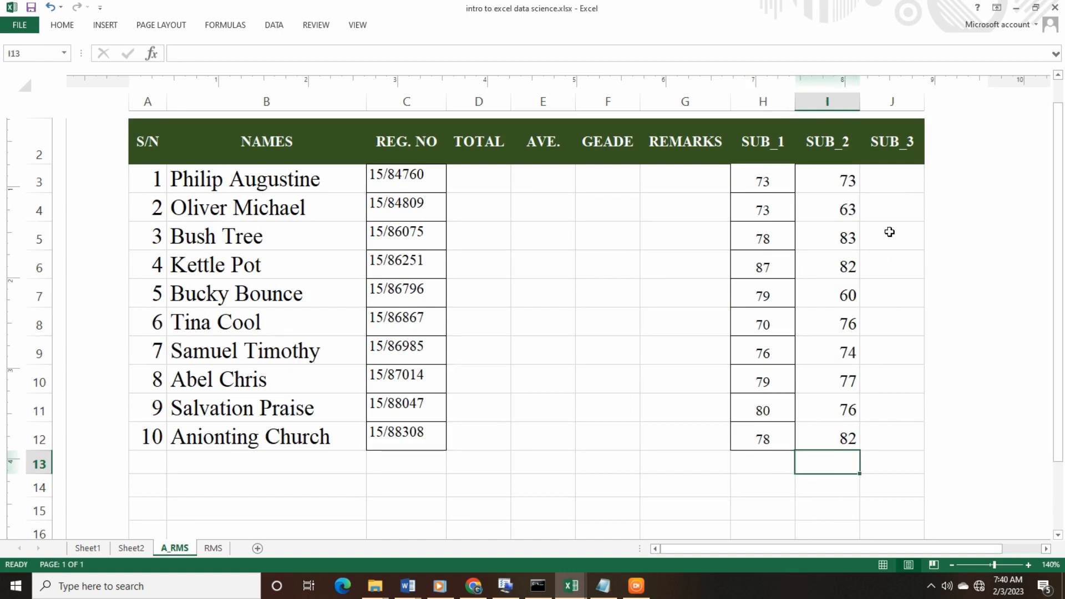
Change the SUB_1 scores to 34 in H3, 75 in H5 and 12 in H6.
click(885, 179)
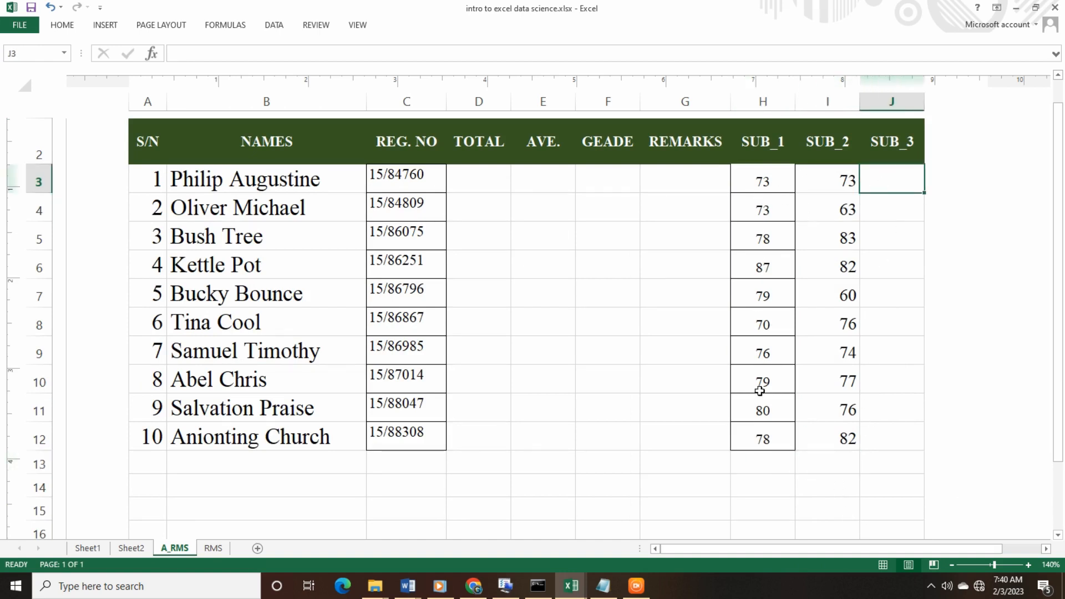
click(765, 189)
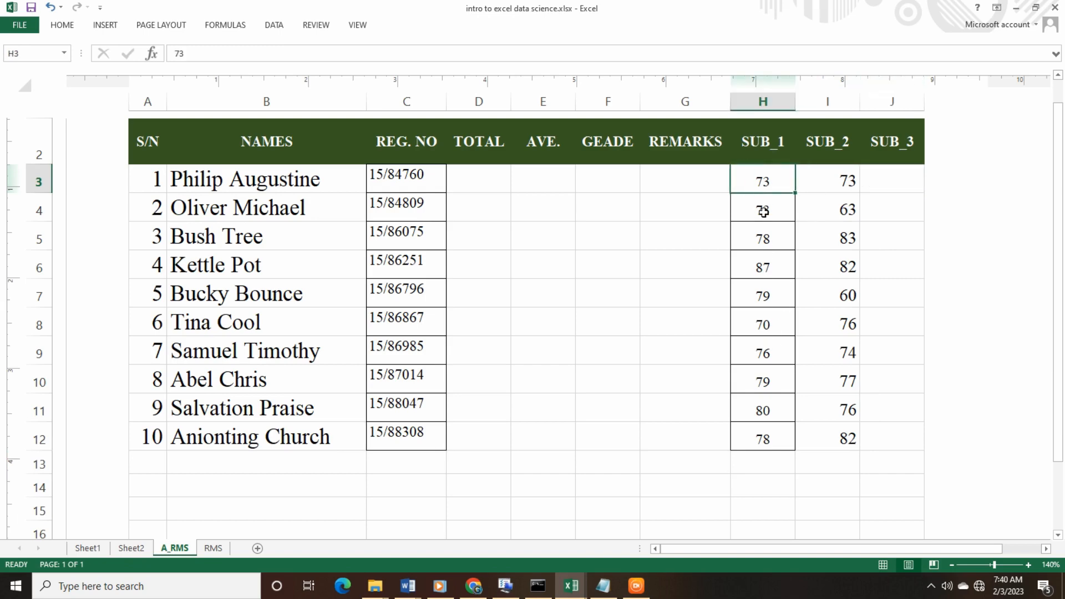
text(34)
click(763, 241)
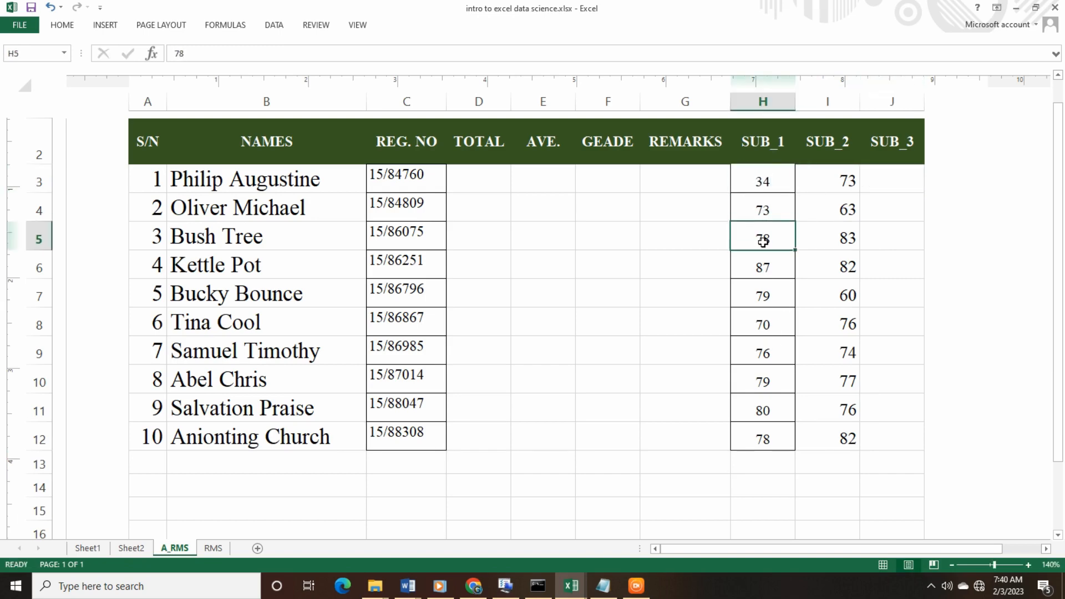
text(75)
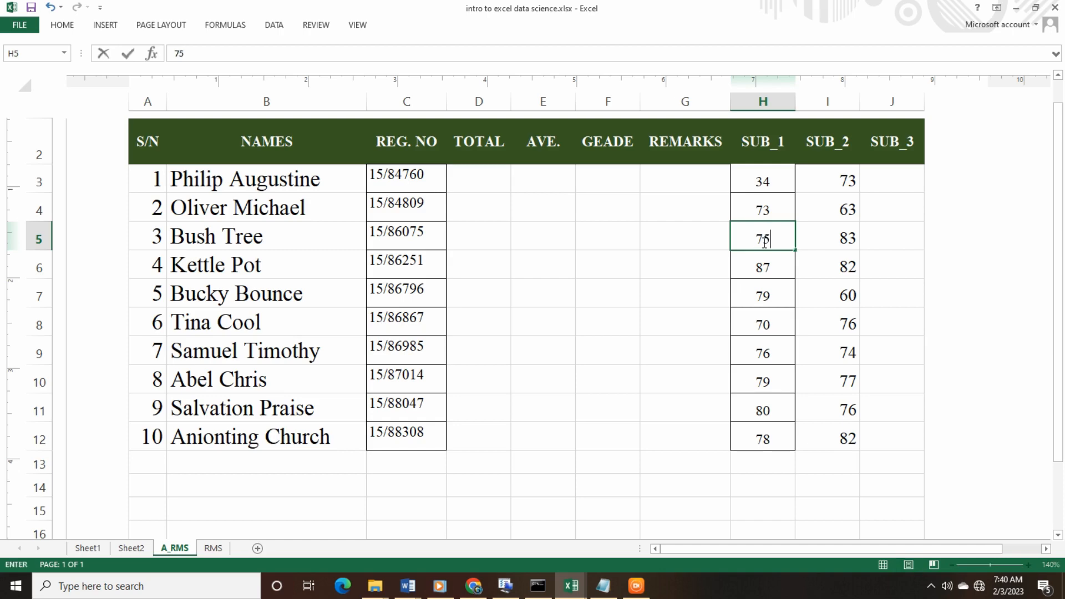
click(774, 268)
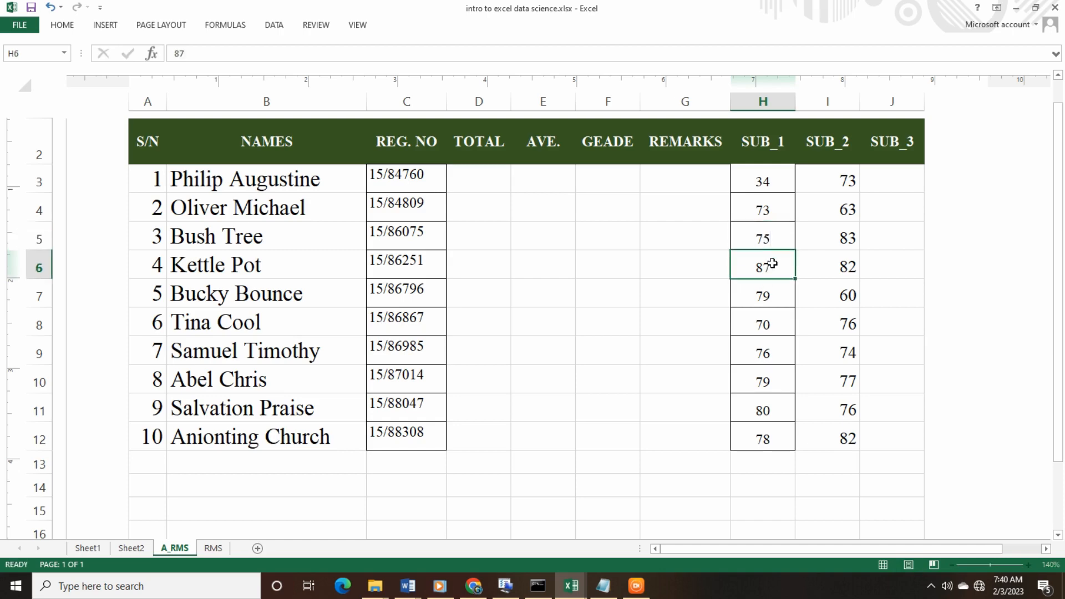
text(12)
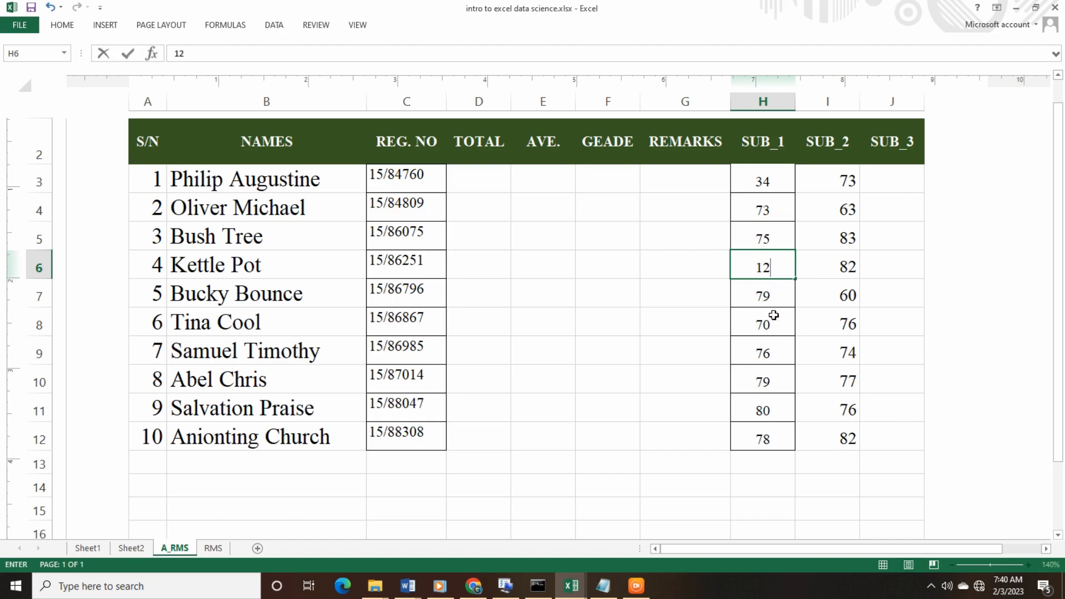
Change the SUB_1 scores to 45 in H8, 34 in H10 and 55 in H12.
click(769, 325)
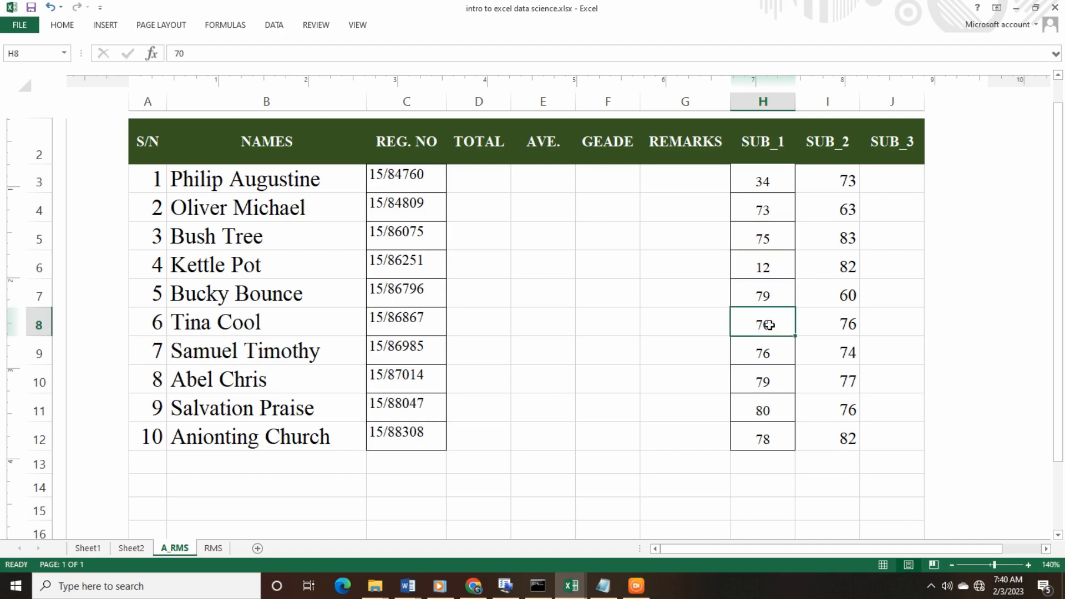
text(45)
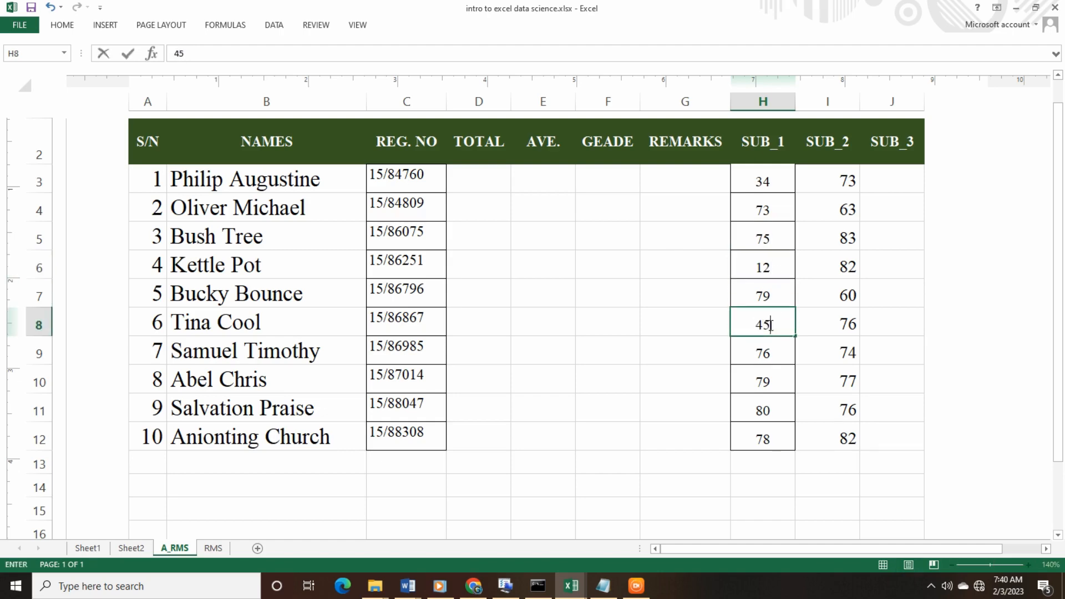
click(764, 377)
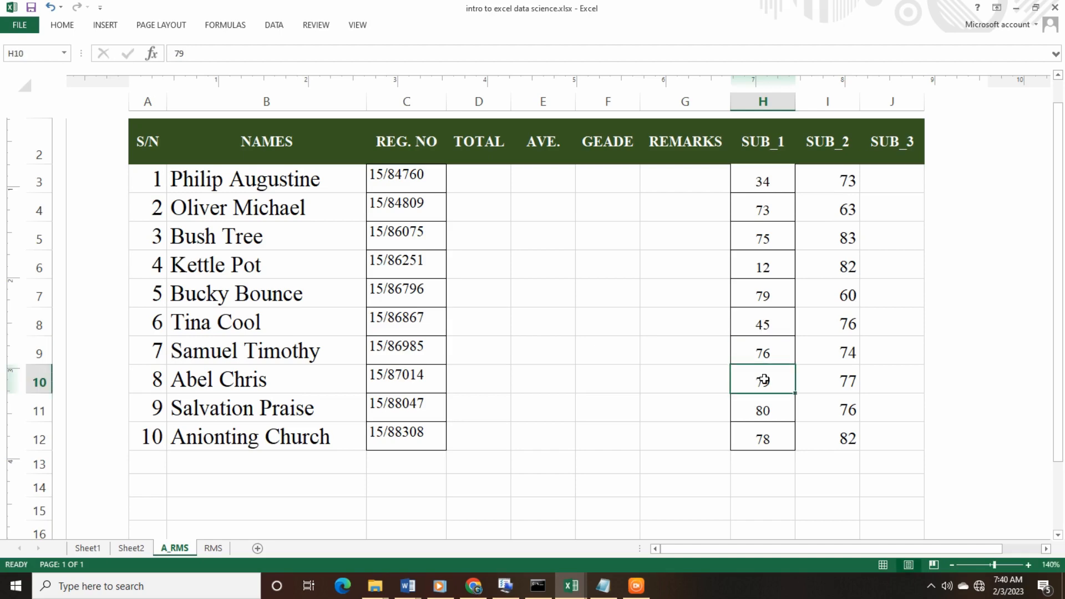
text(34)
click(759, 438)
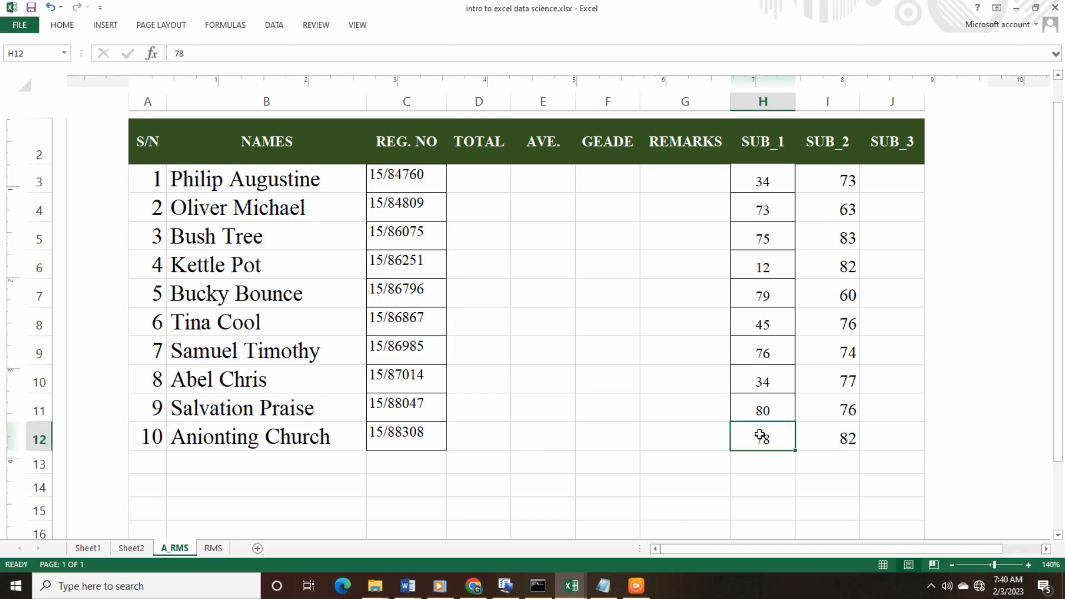
text(55)
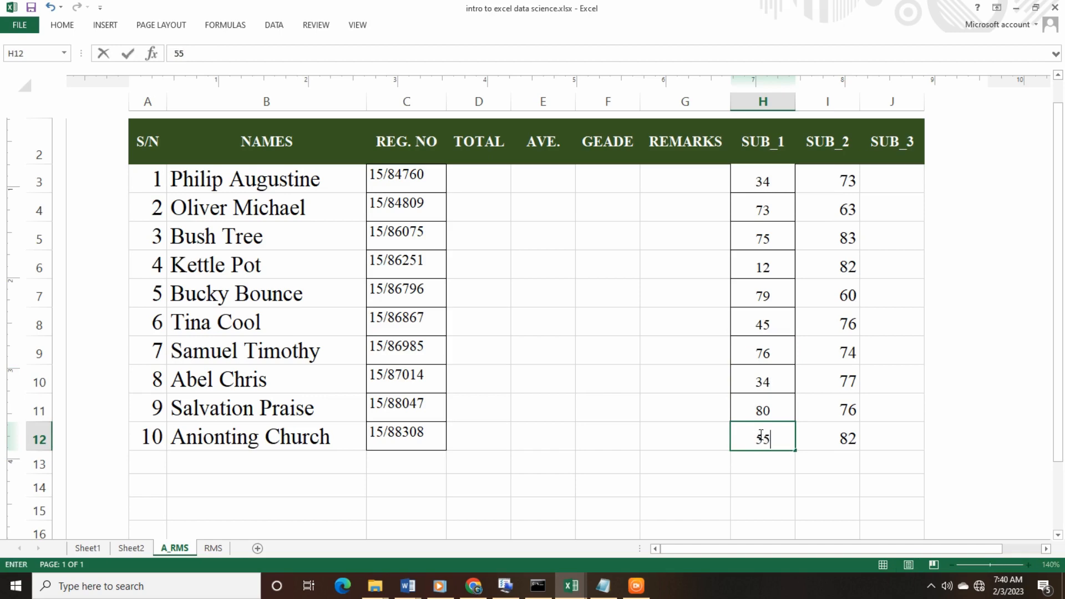
click(846, 188)
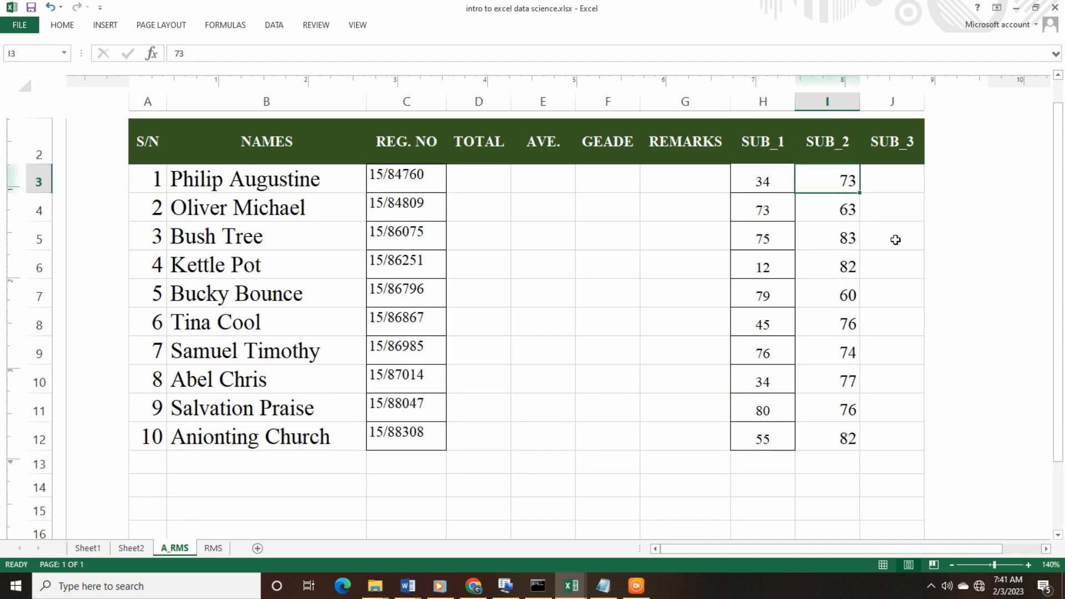
Enter the SUB_3 scores 34, 45, 54, 65 and 72 in cells J3 to J7.
click(885, 181)
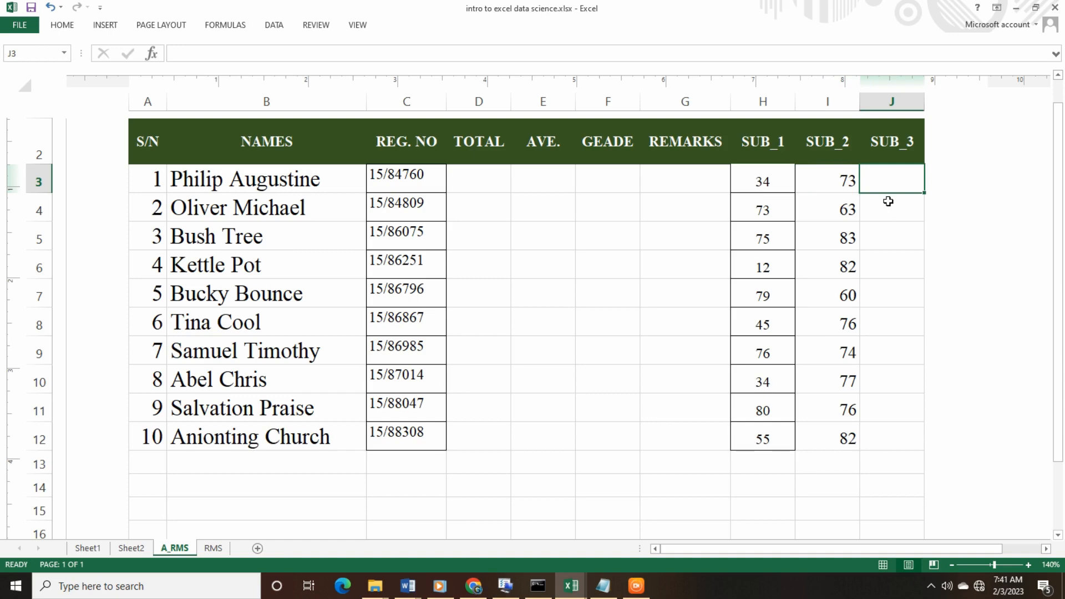
text(34)
key(Return)
text(45)
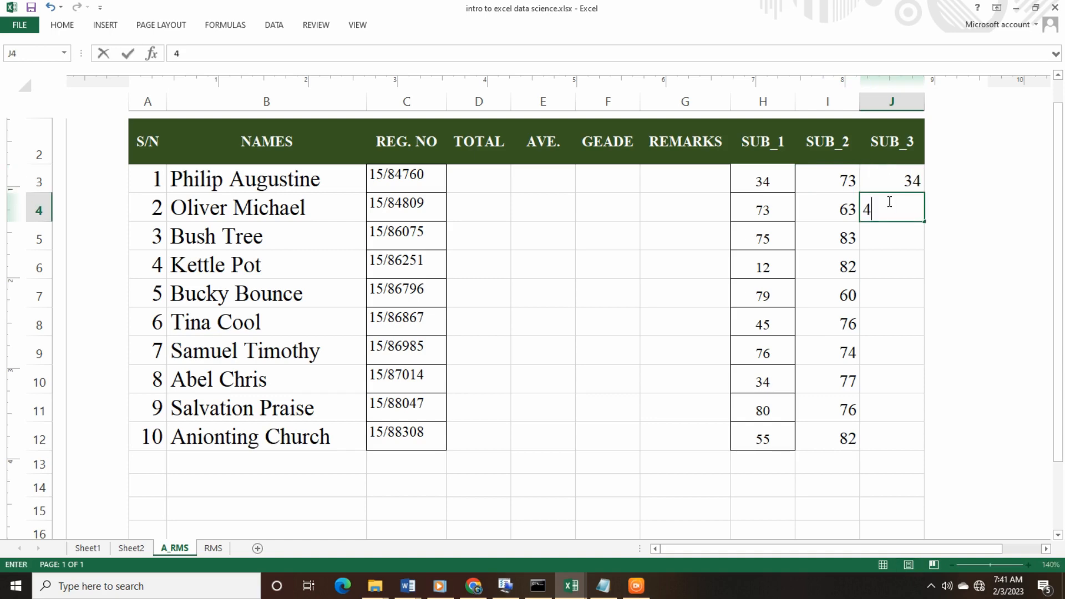
key(Return)
text(54)
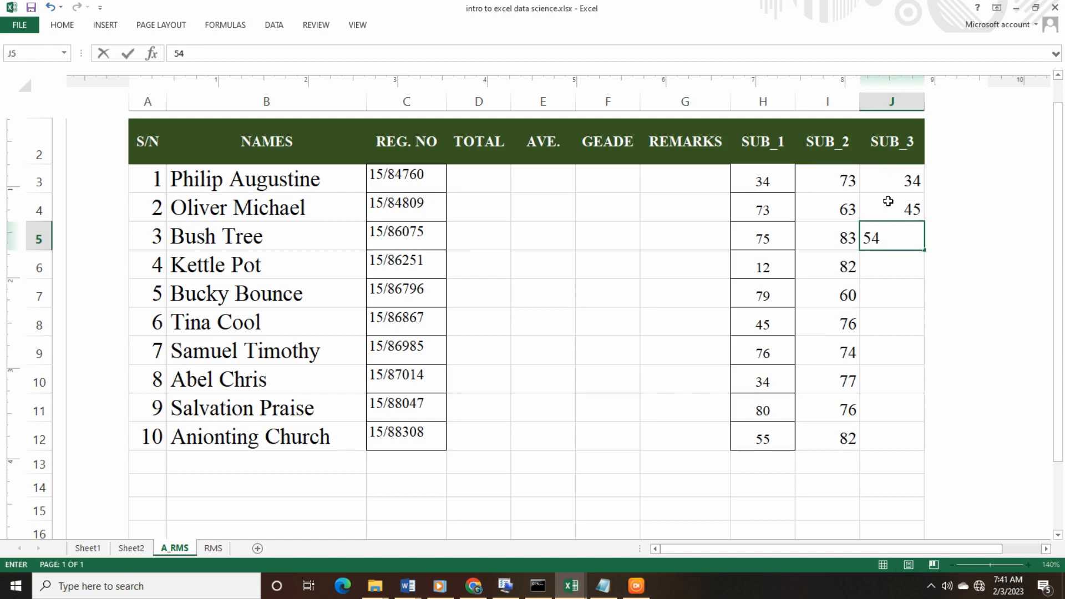
key(Return)
text(65)
key(Return)
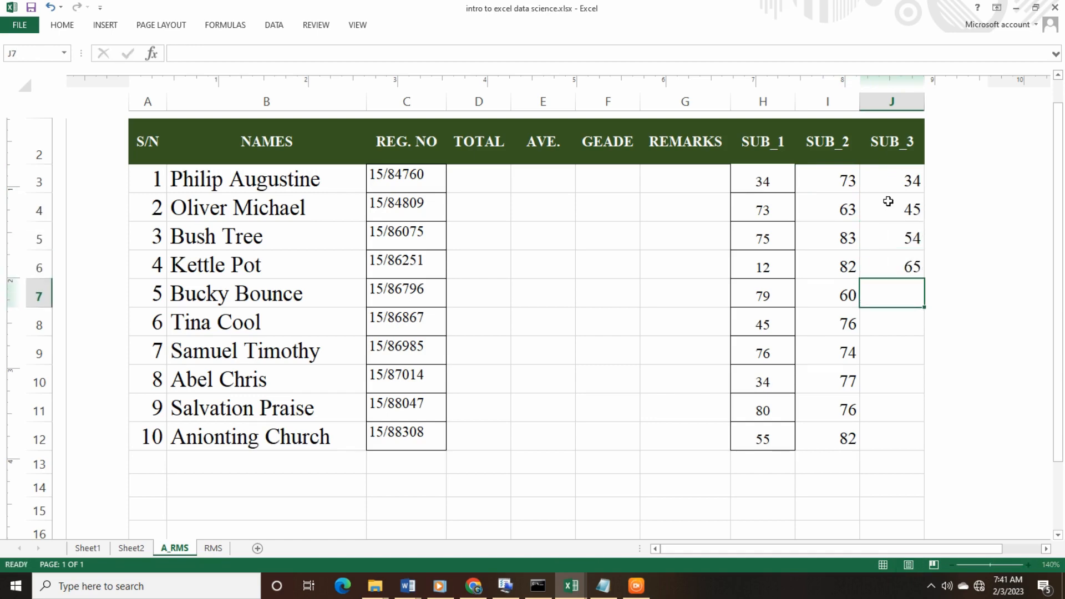
text(72)
key(Return)
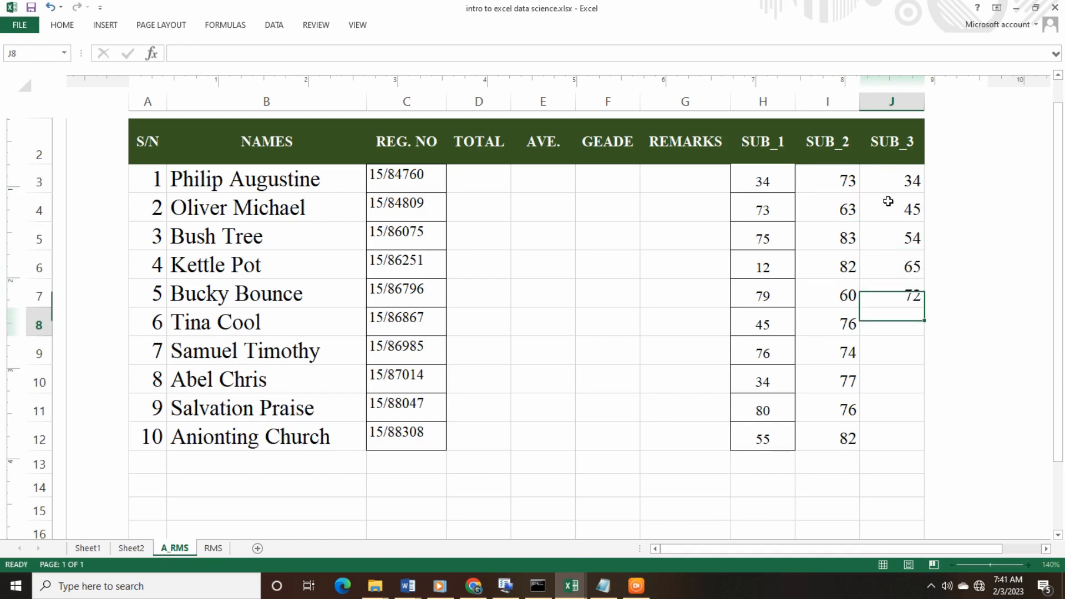
Enter the SUB_3 scores 12, 0, 23, 45 and 12 in cells J8 to J12.
text(12)
key(Return)
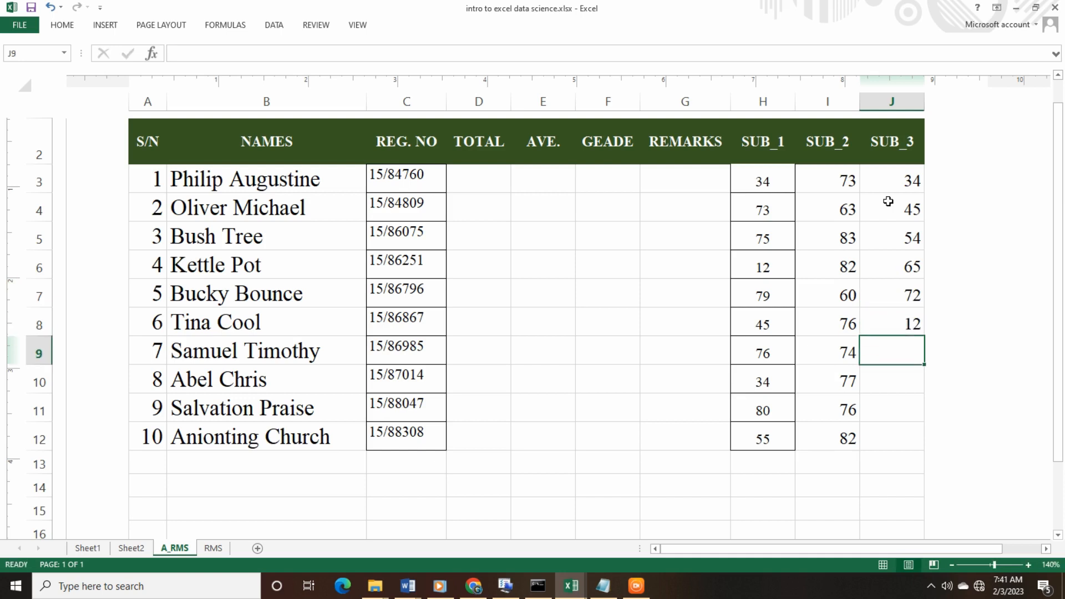
text(0)
key(Return)
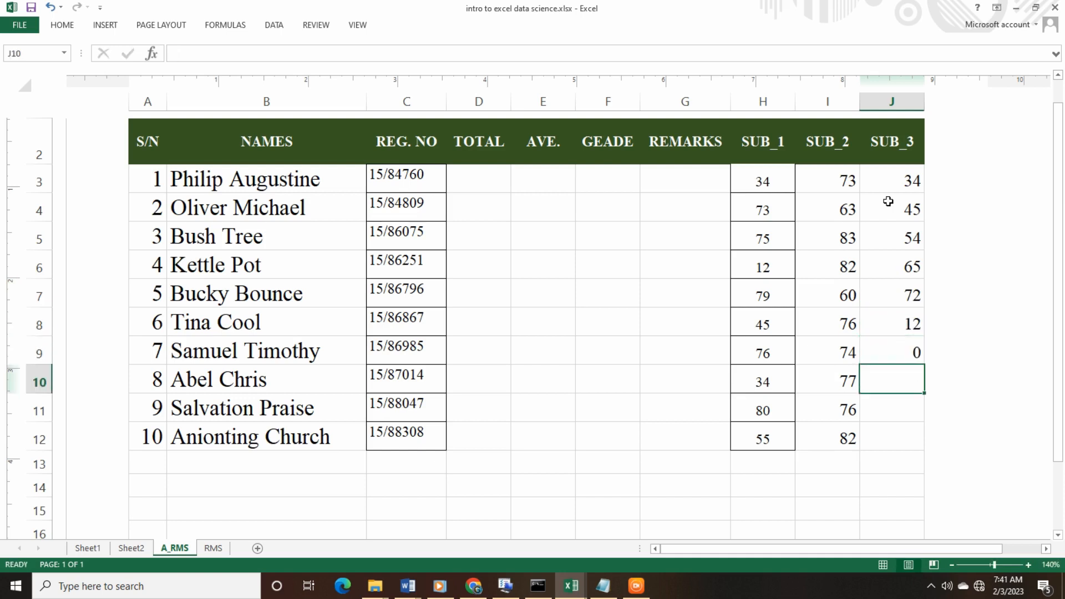
text(23)
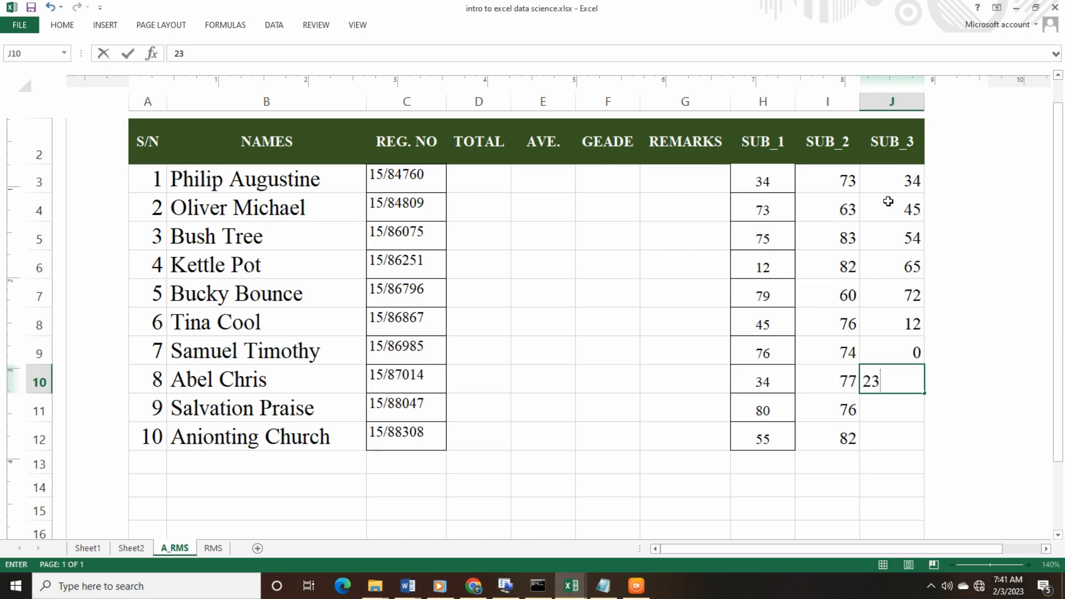
key(Return)
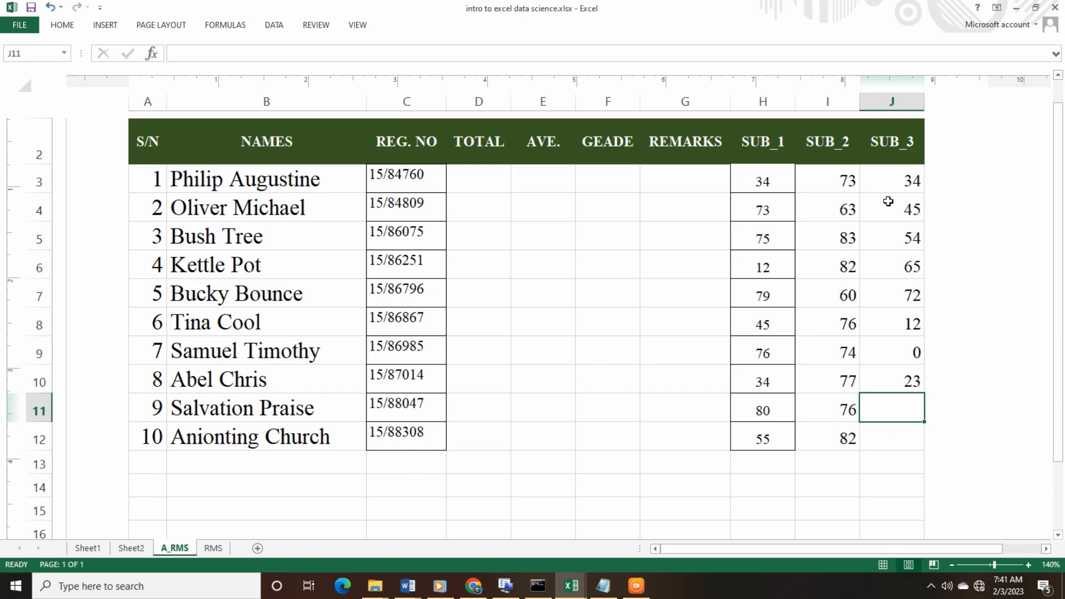
text(45)
key(Return)
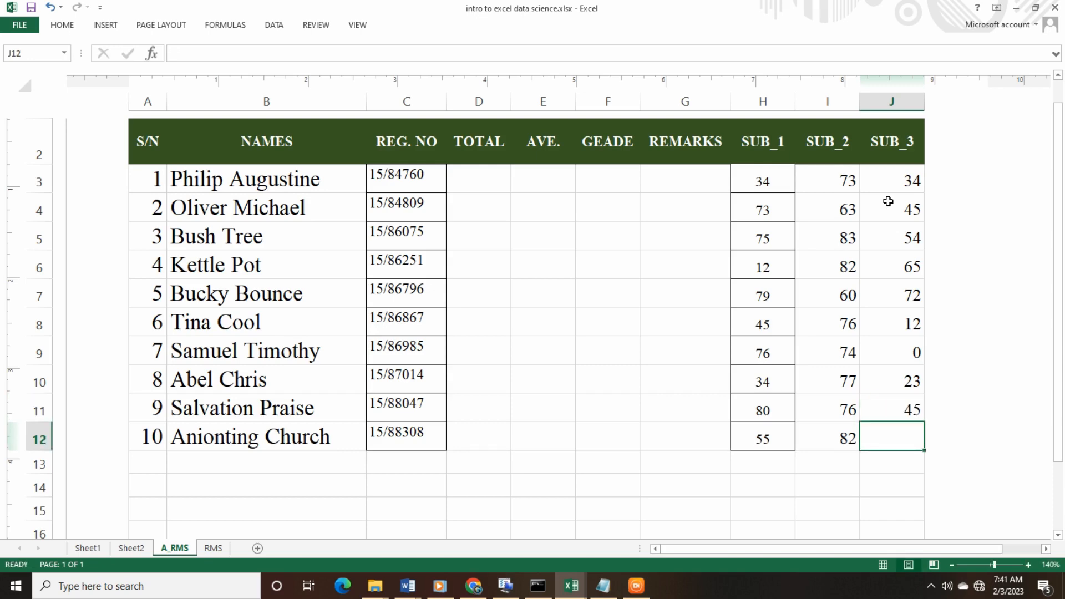
text(12)
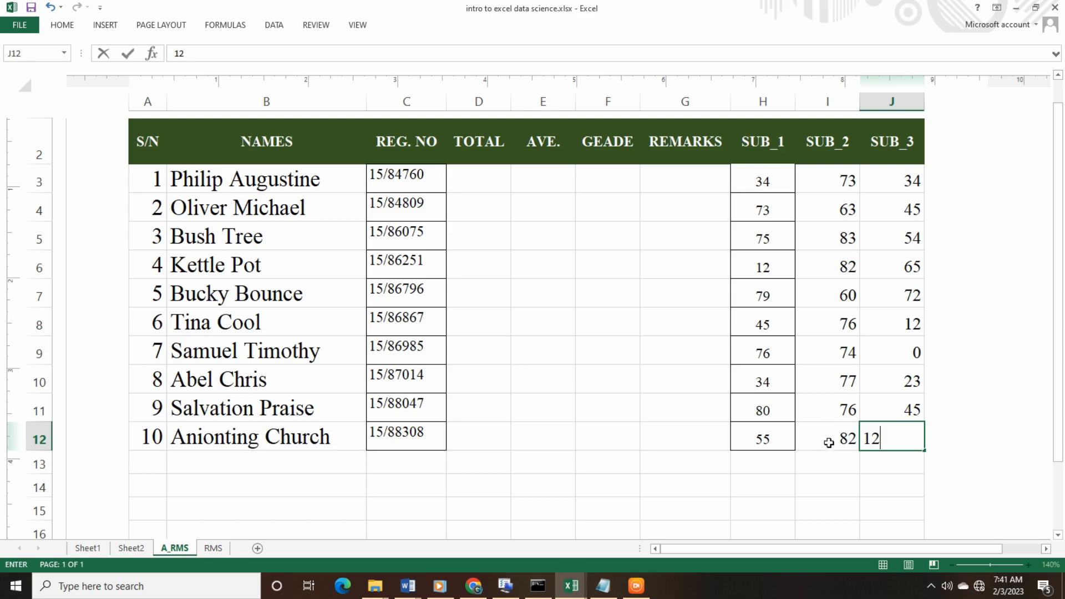
Change the tenth student's scores to 15 in SUB_2 (I12) and 9 in SUB_1 (H12).
click(829, 442)
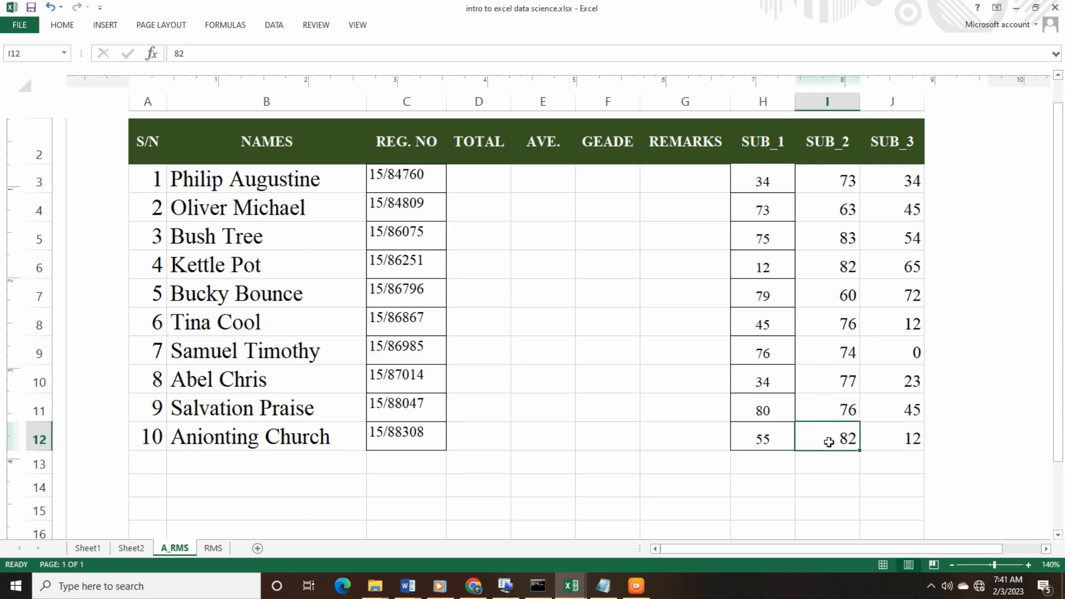
text(15)
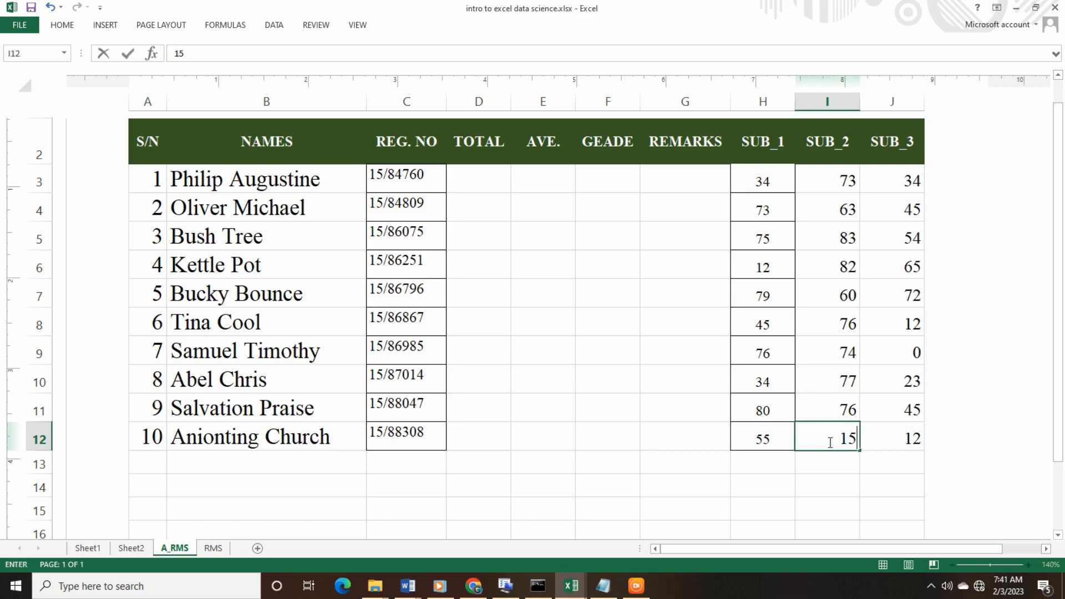
click(752, 436)
text(9)
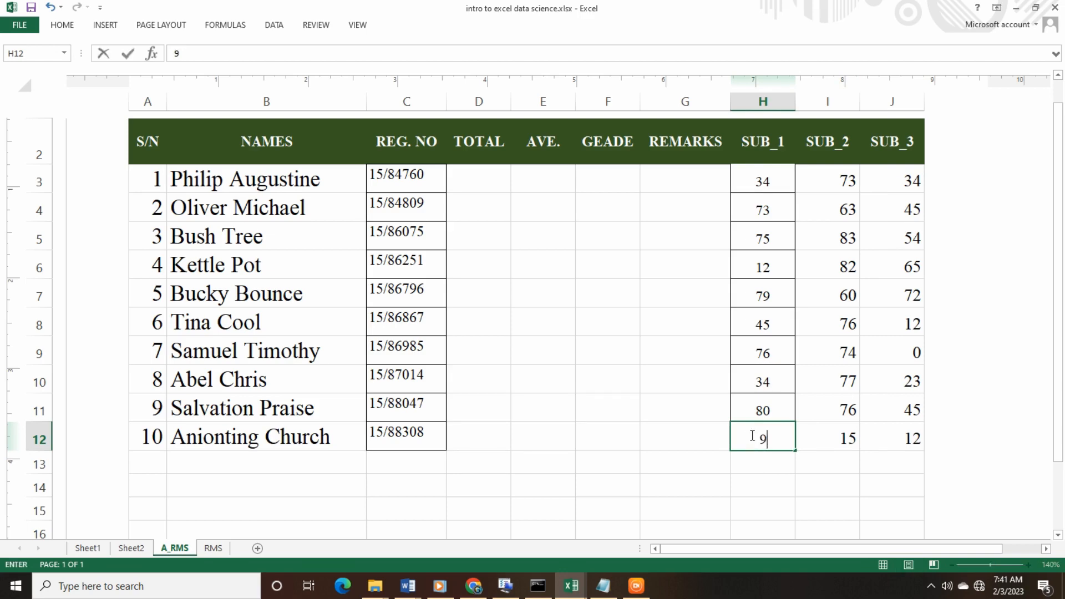
click(773, 348)
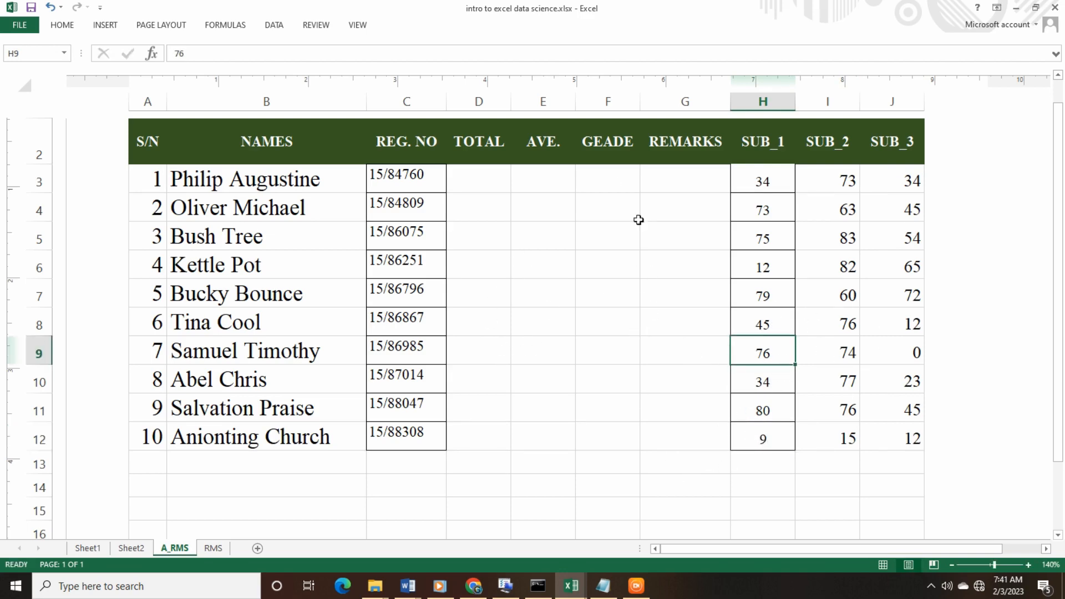
click(483, 173)
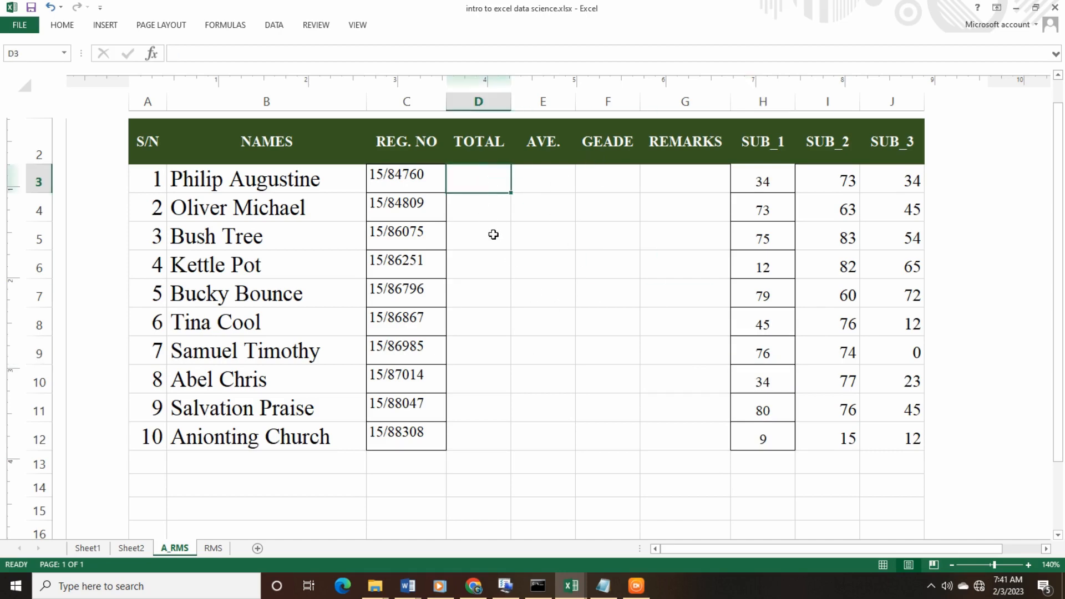
click(537, 177)
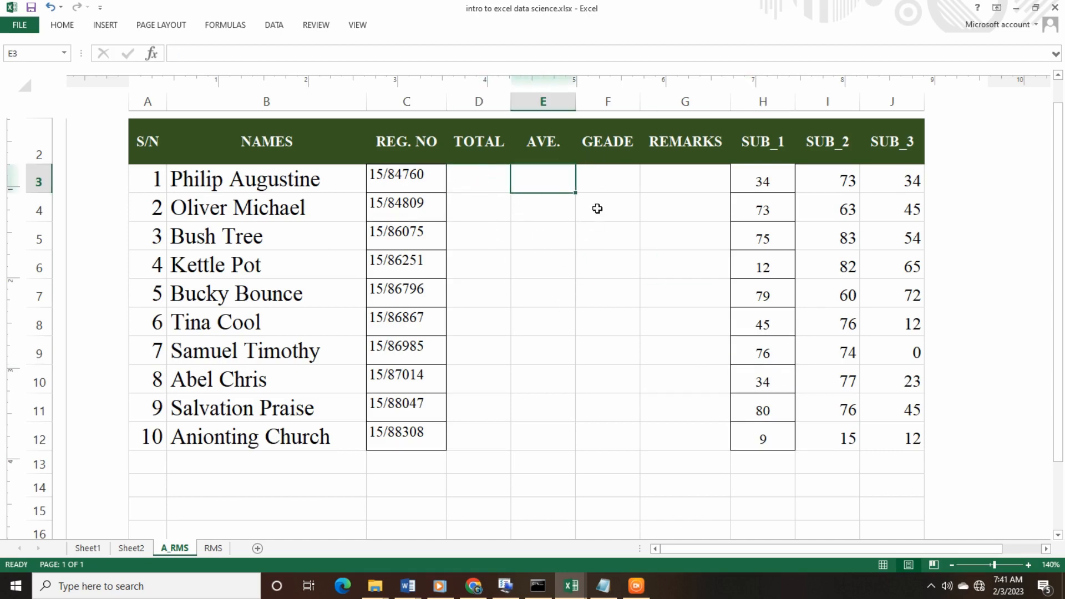
Examine the first student's TOTAL, AVE., GEADE and REMARKS cells in row 3 against the SUB_1, SUB_2 and SUB_3 scores.
click(607, 182)
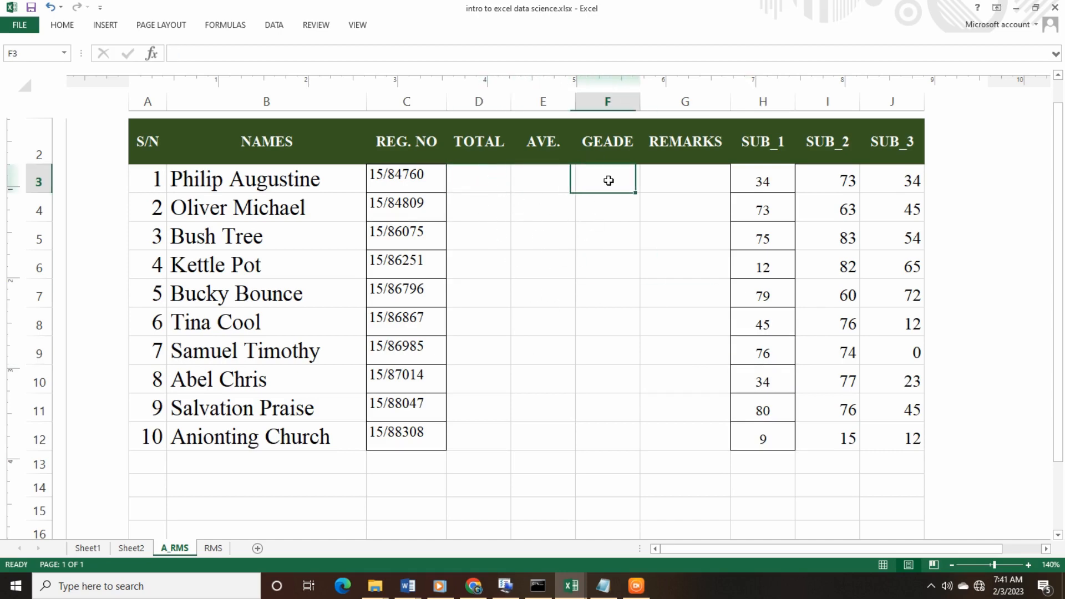
click(676, 182)
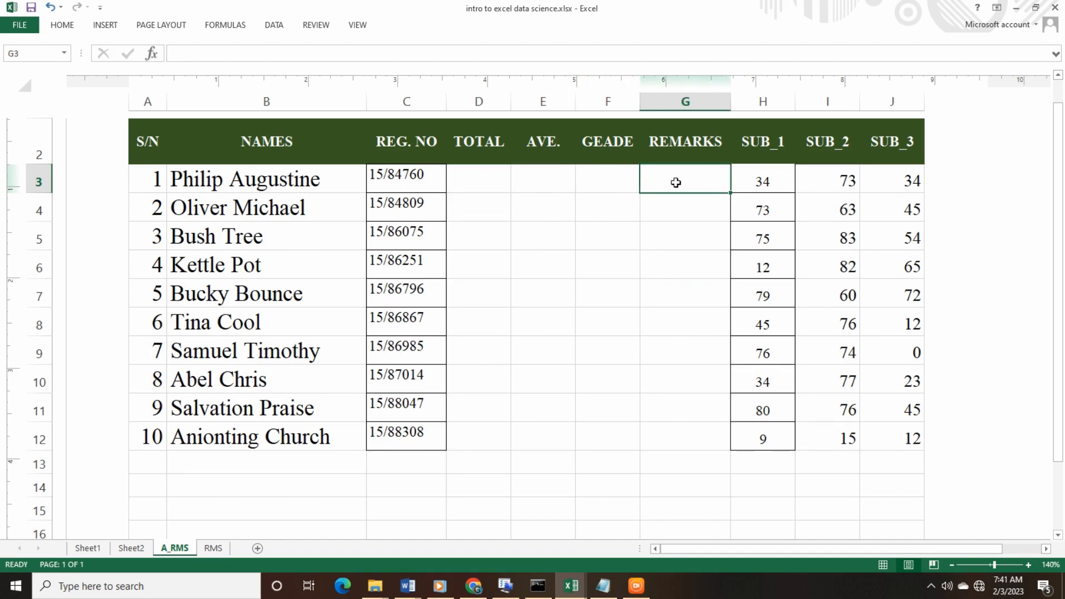
click(481, 183)
click(760, 184)
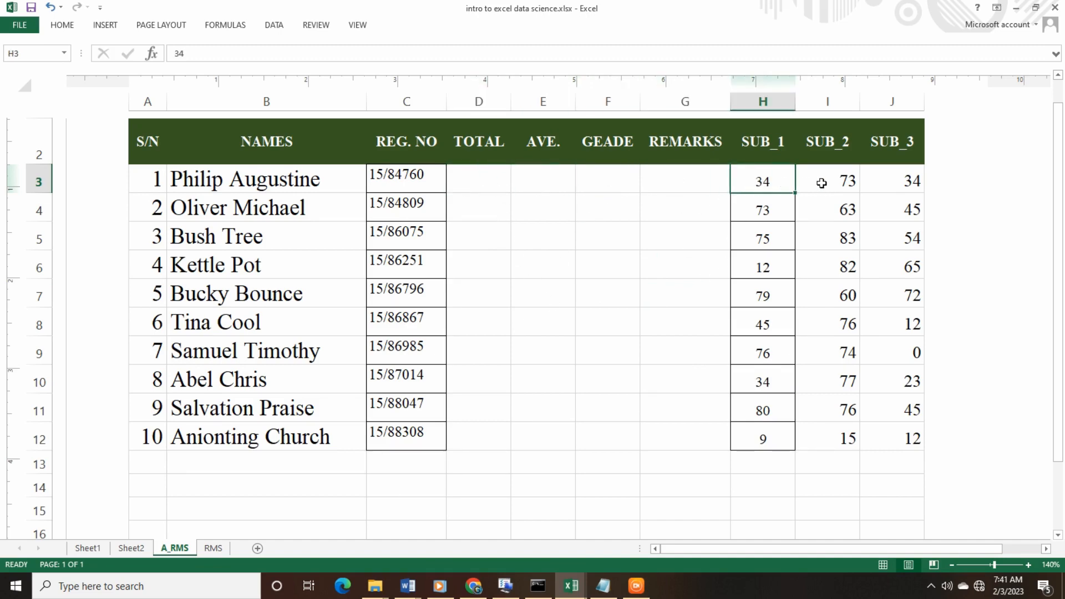
click(822, 181)
click(870, 180)
click(485, 180)
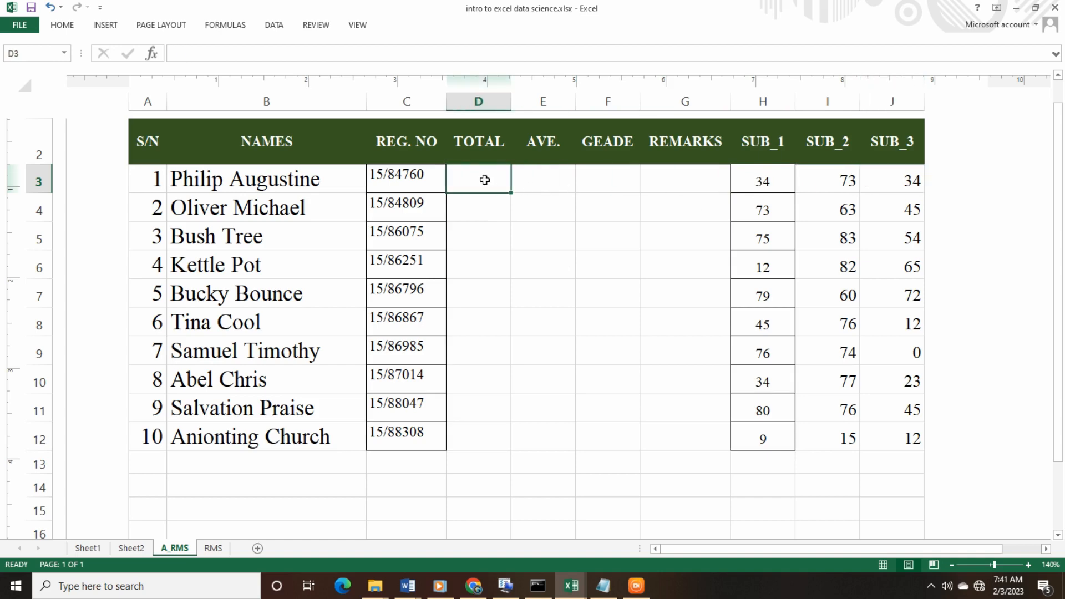
click(764, 180)
click(851, 183)
click(892, 182)
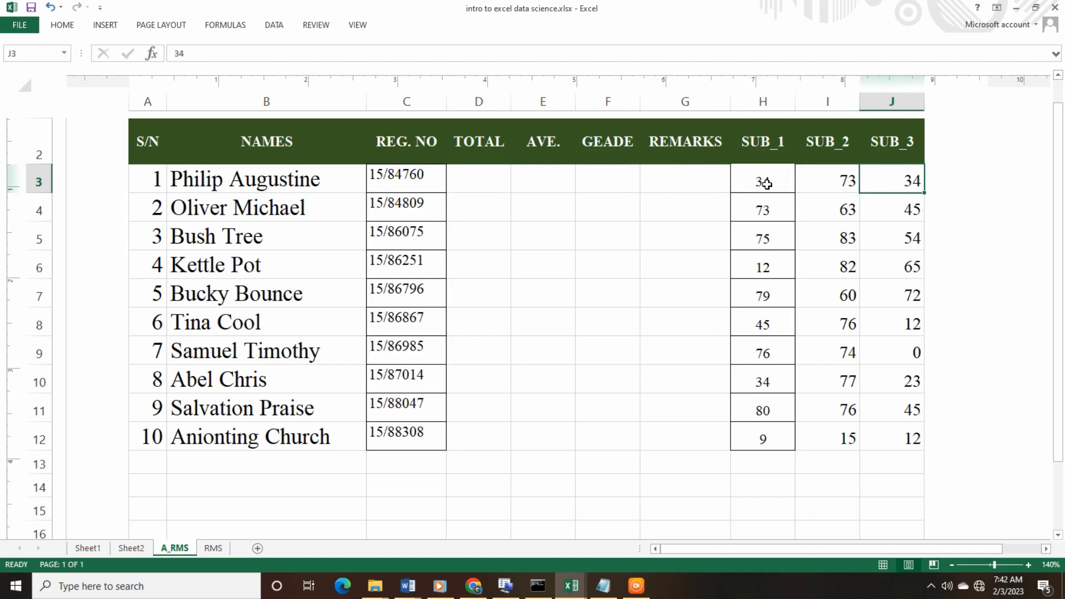
click(545, 179)
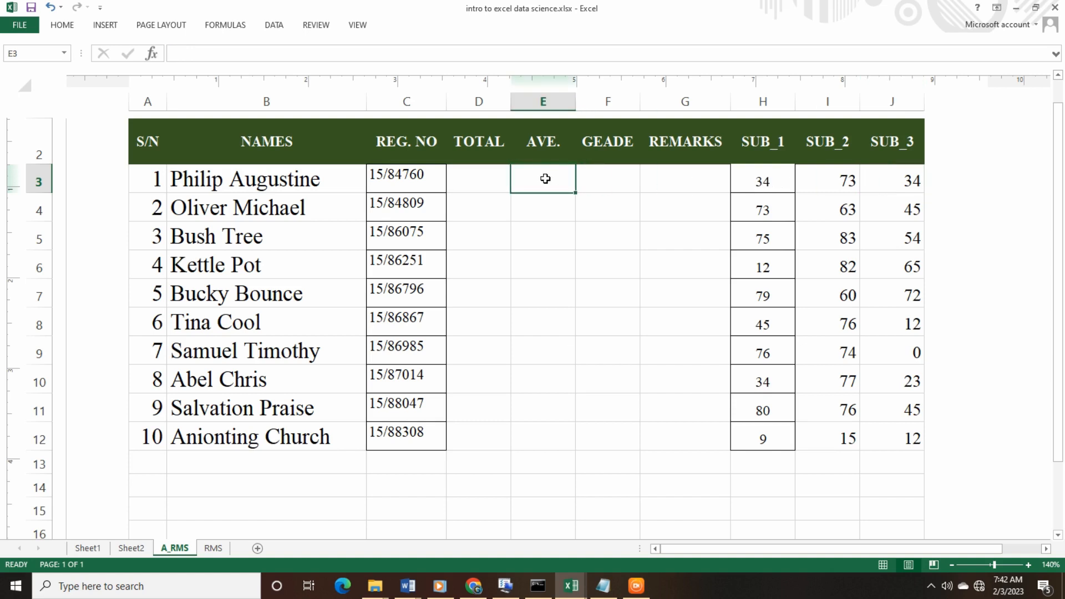
click(763, 183)
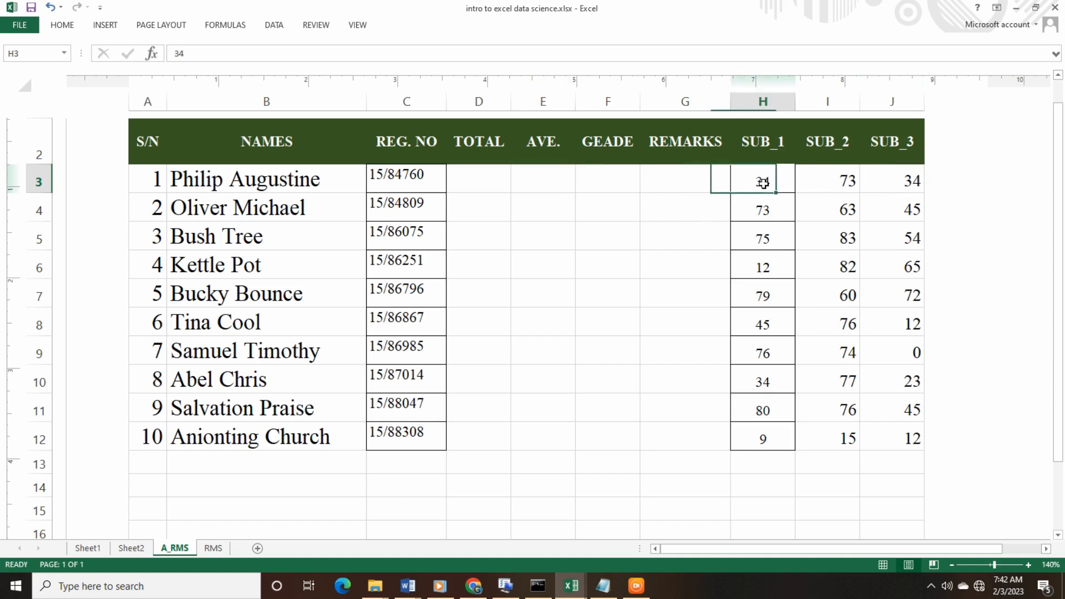
click(813, 179)
click(910, 184)
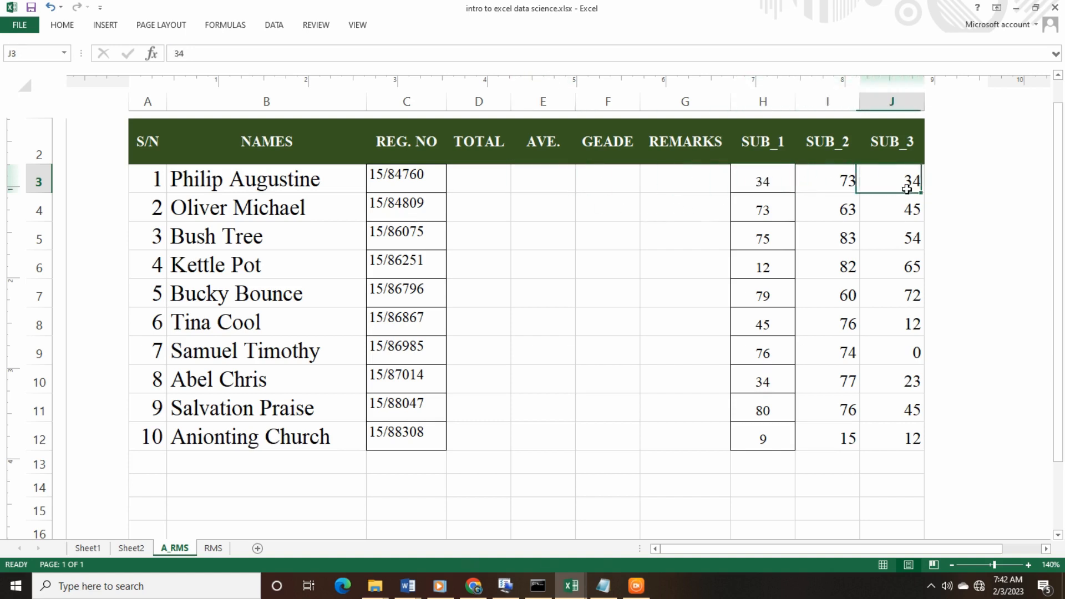
click(556, 183)
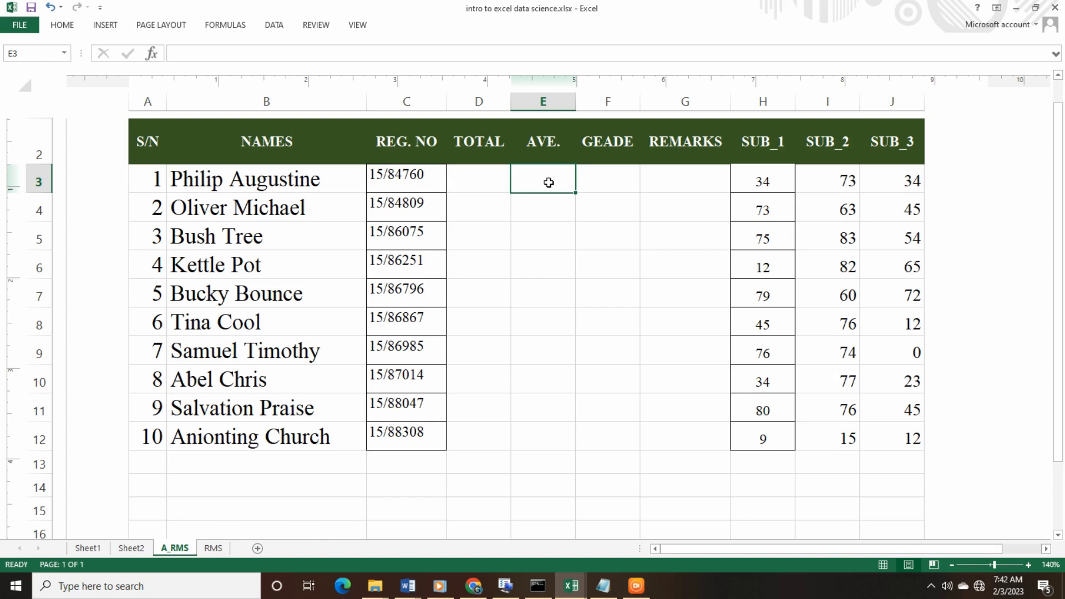
click(595, 183)
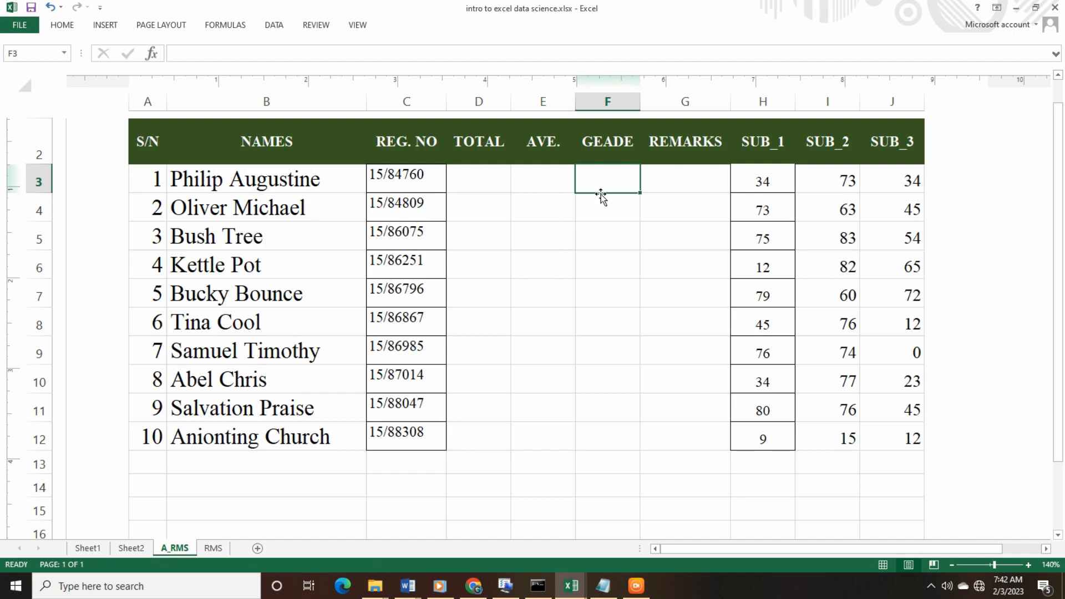
Fill the REMARKS cells G3 to G12 with a light gold theme colour.
click(682, 180)
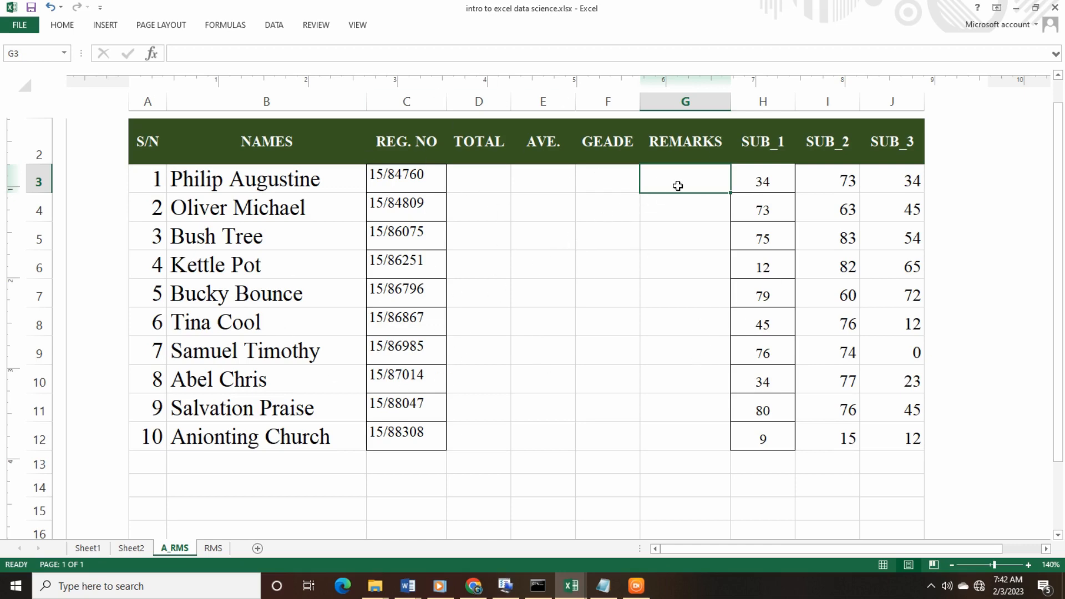
drag(678, 183, 701, 433)
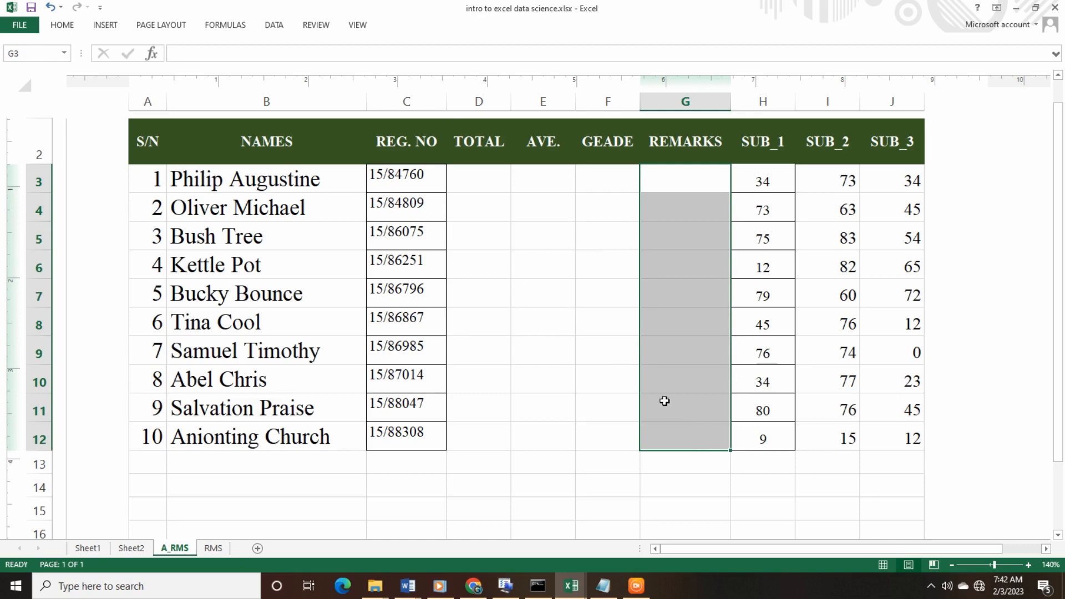
click(1056, 54)
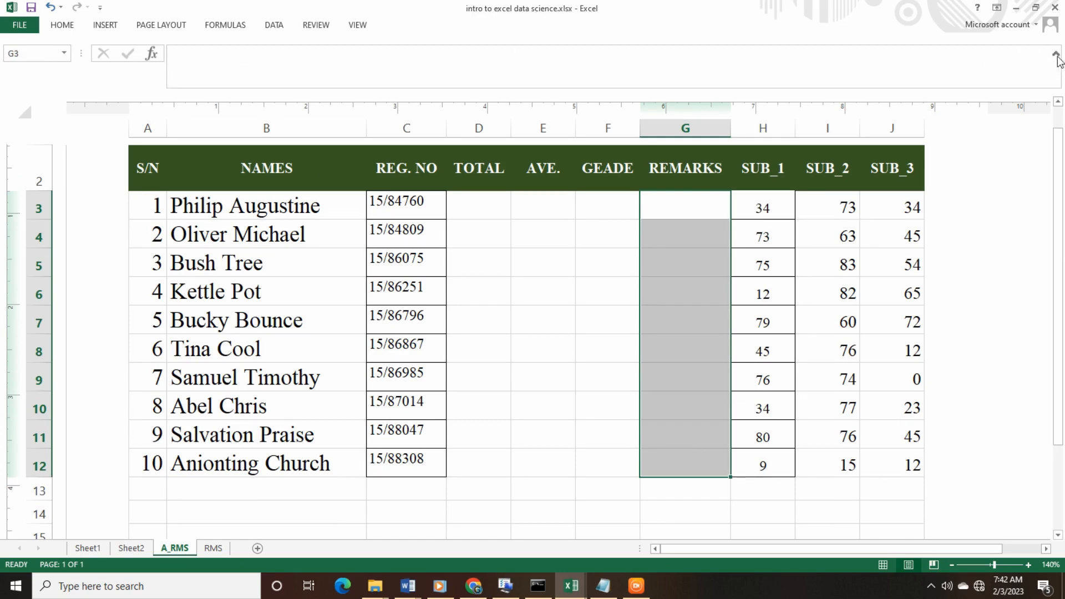
click(1056, 55)
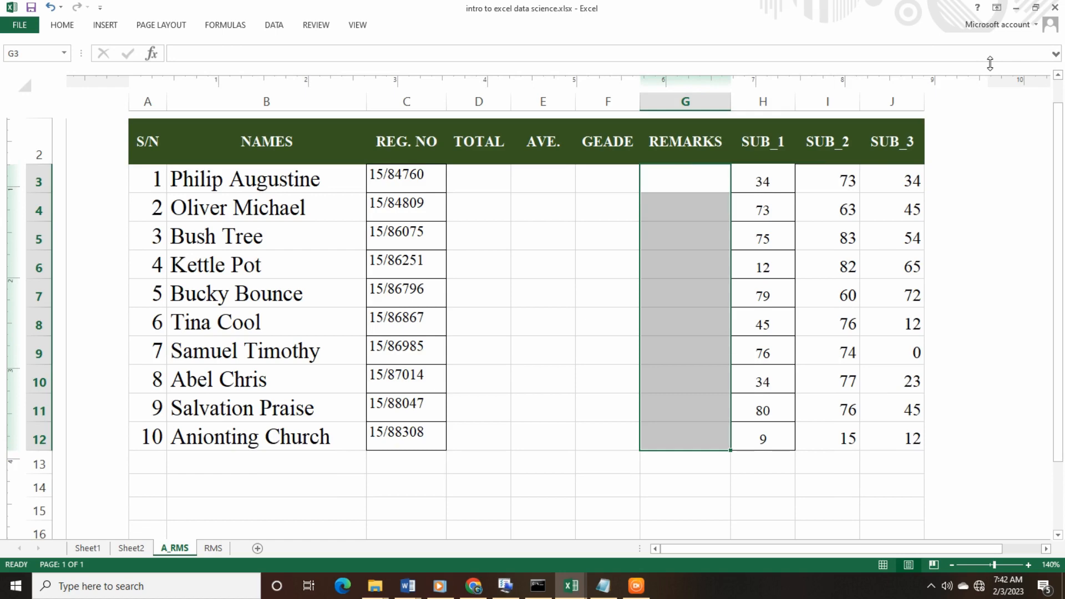
click(72, 24)
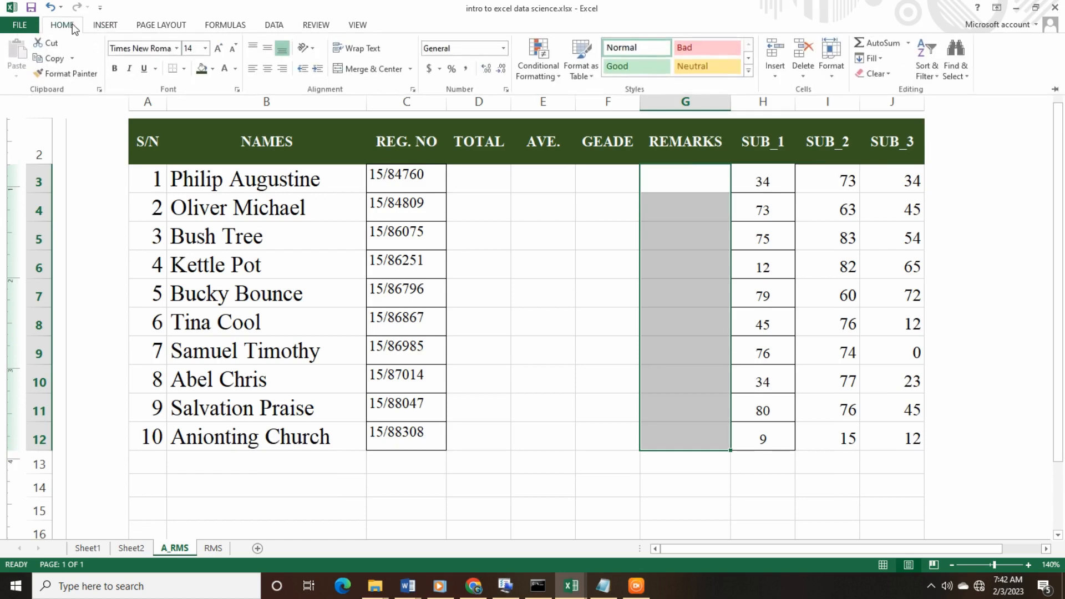
click(202, 69)
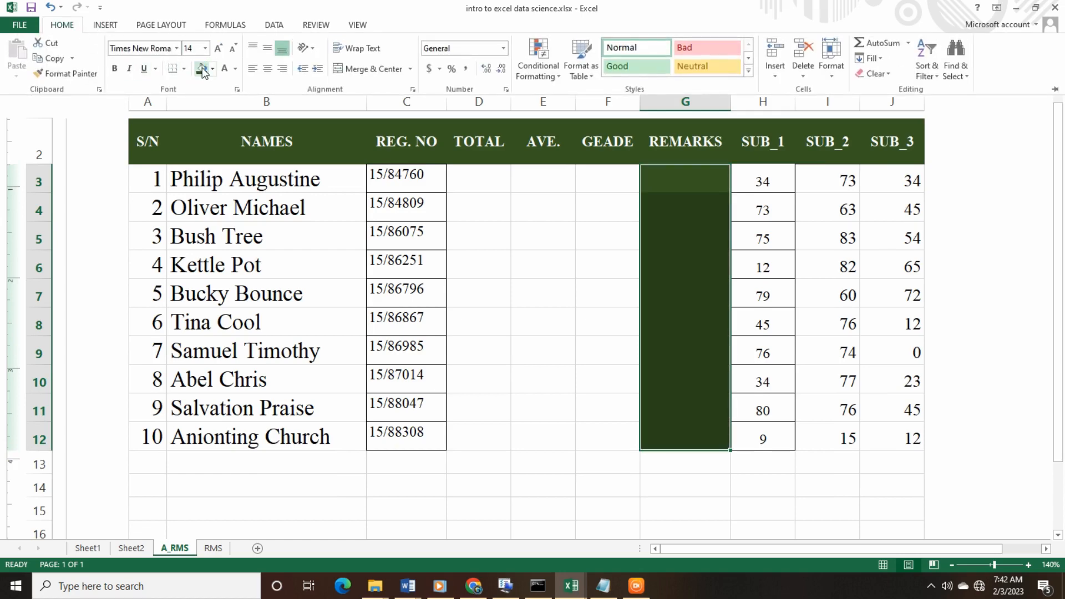
click(213, 69)
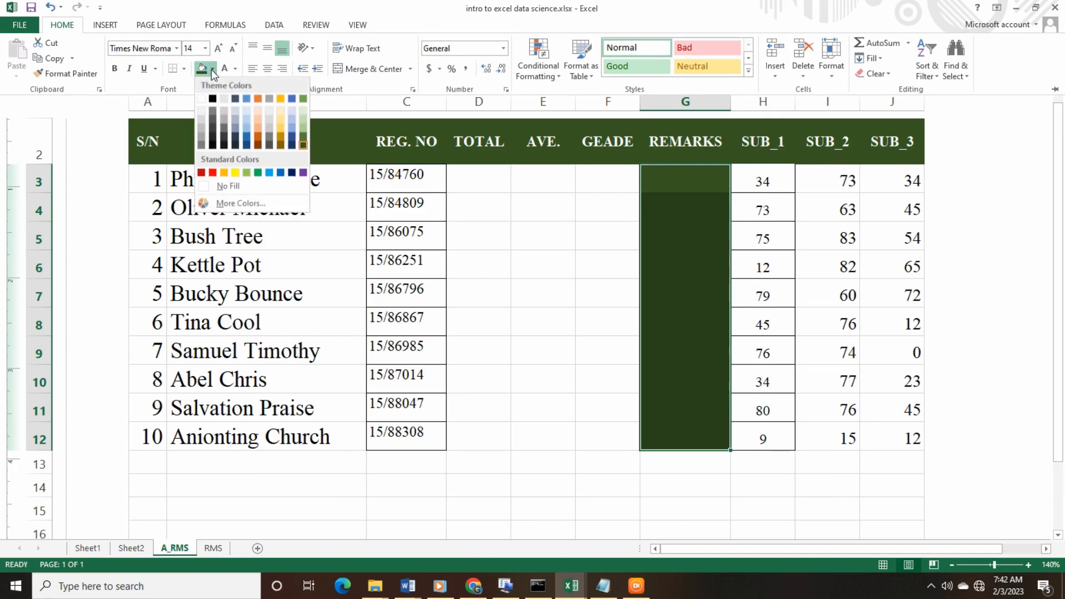
click(281, 127)
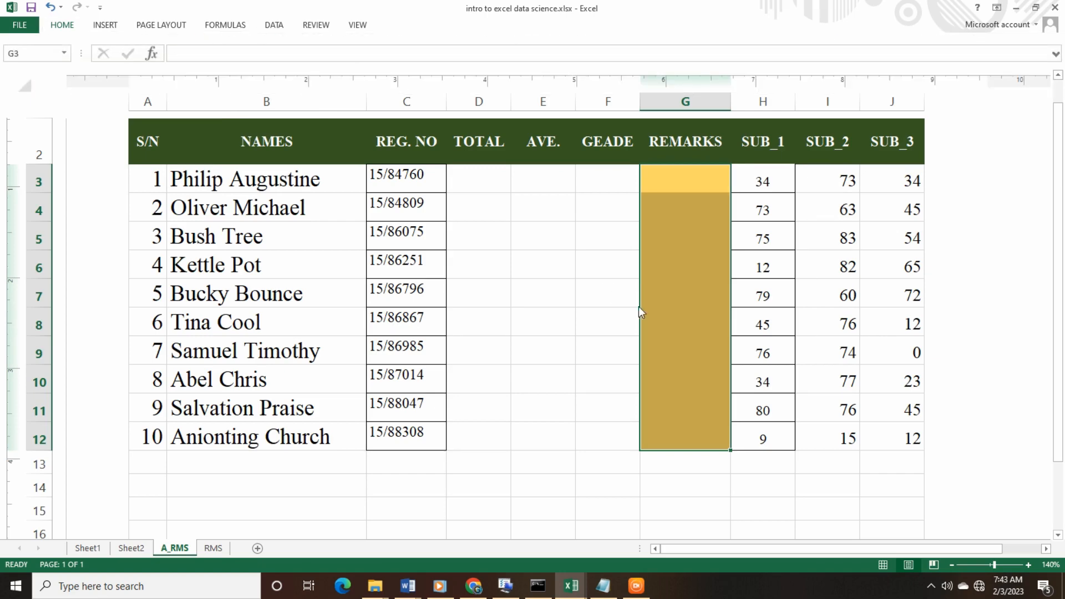
click(712, 287)
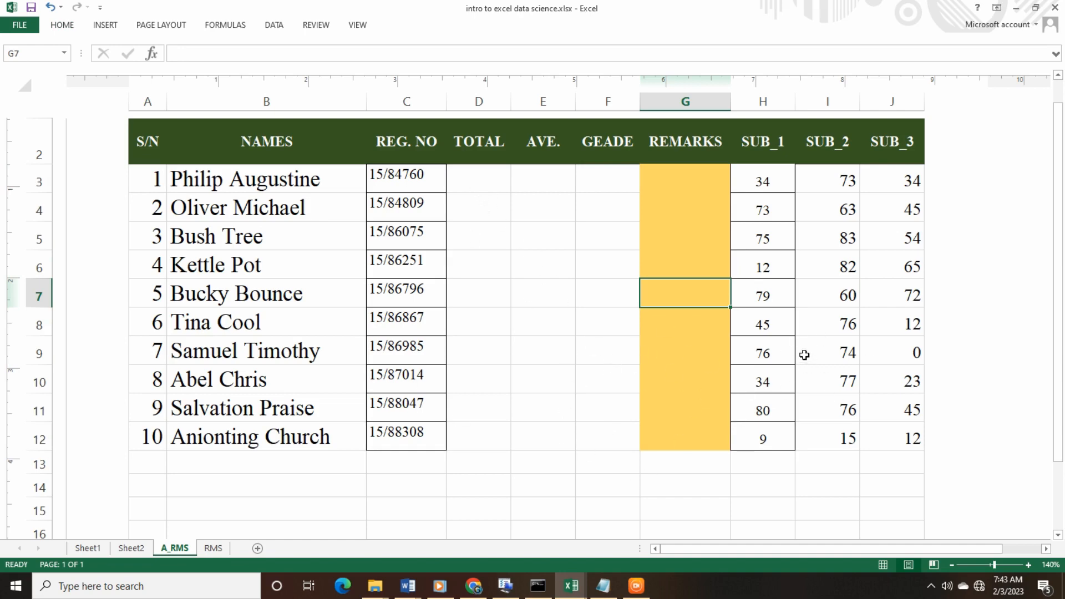
Review the subject scores in columns H to J, the REG. NO entries and the first student's TOTAL and AVE. cells.
drag(765, 189, 904, 435)
click(825, 374)
click(479, 180)
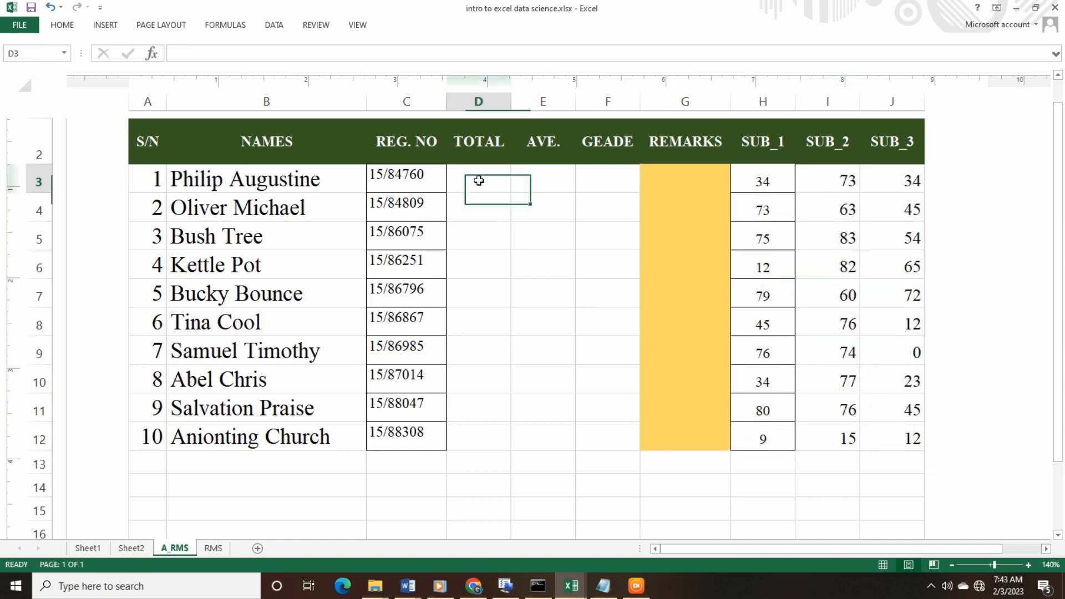
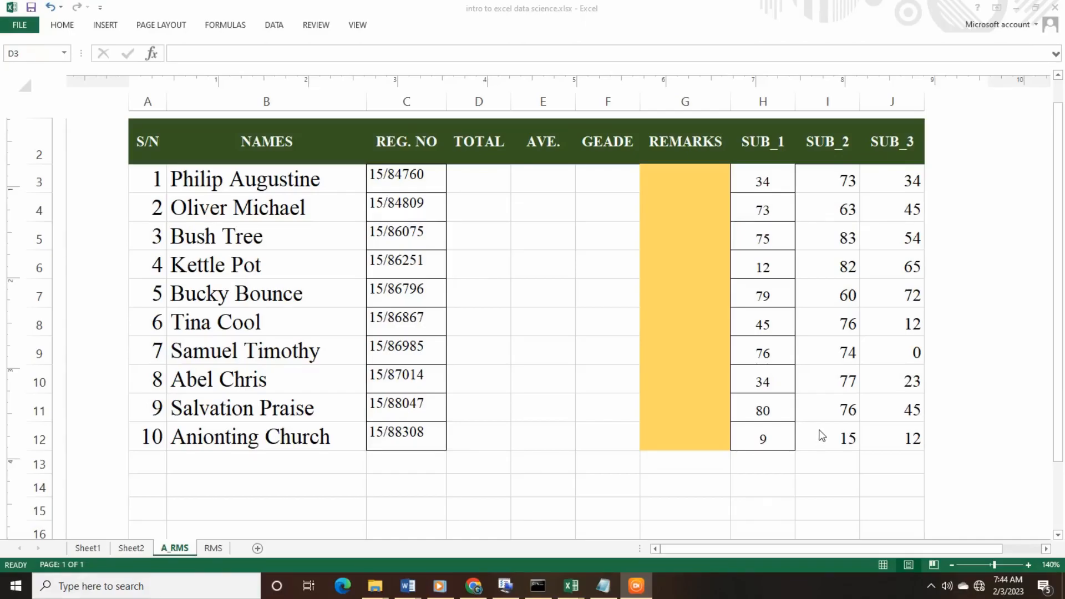
click(476, 182)
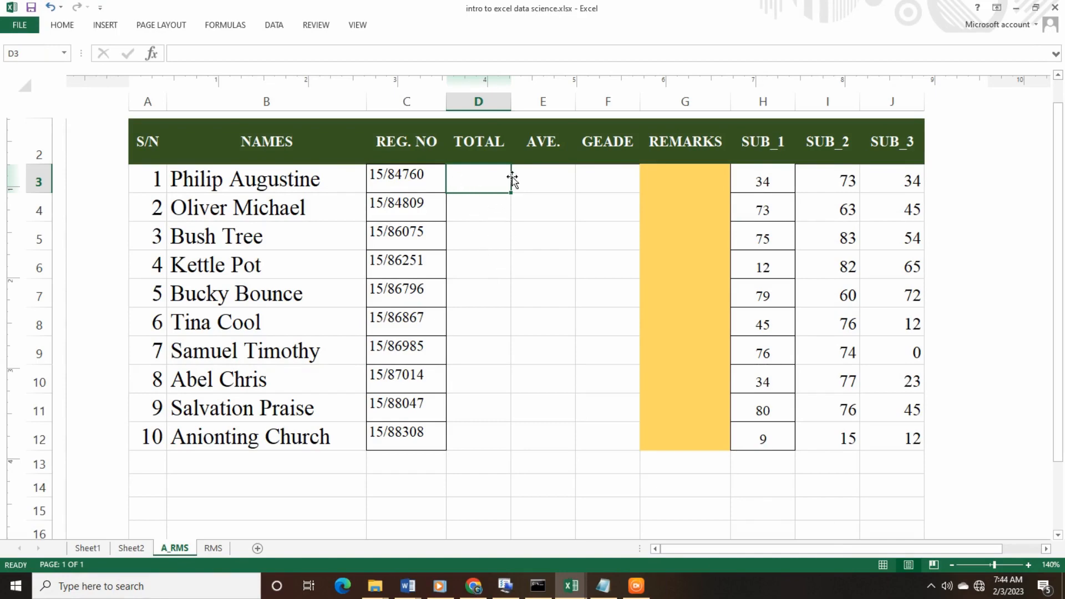
click(572, 187)
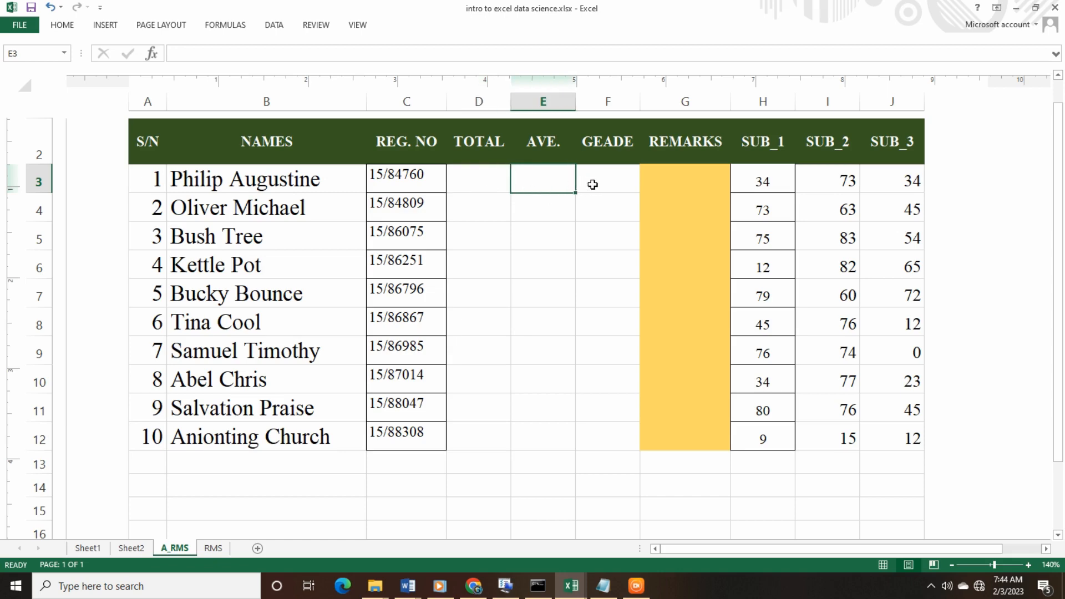
click(593, 184)
click(552, 181)
click(765, 183)
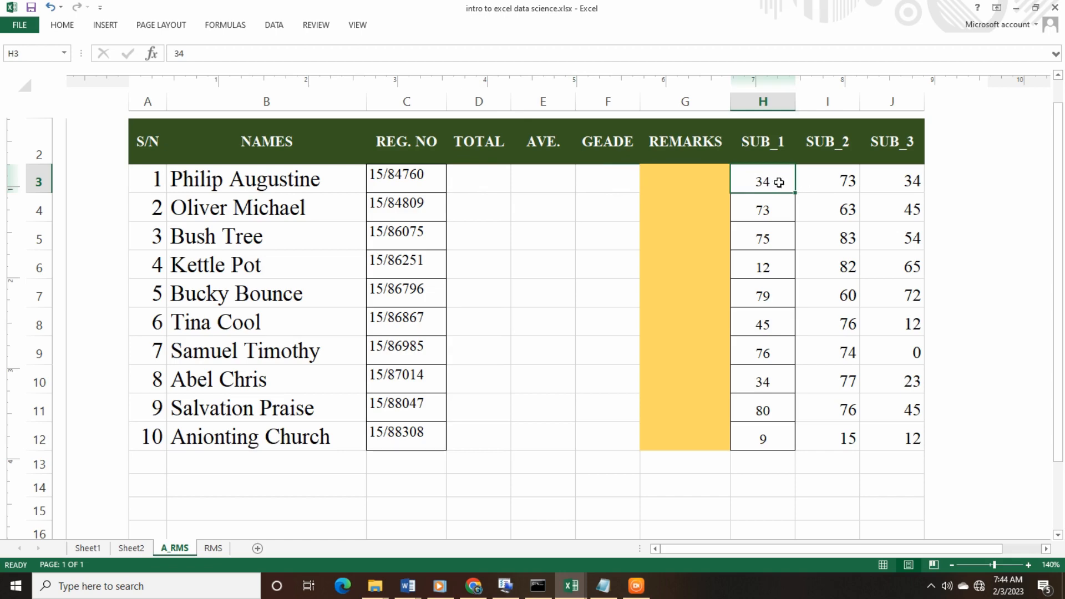
click(477, 185)
click(814, 181)
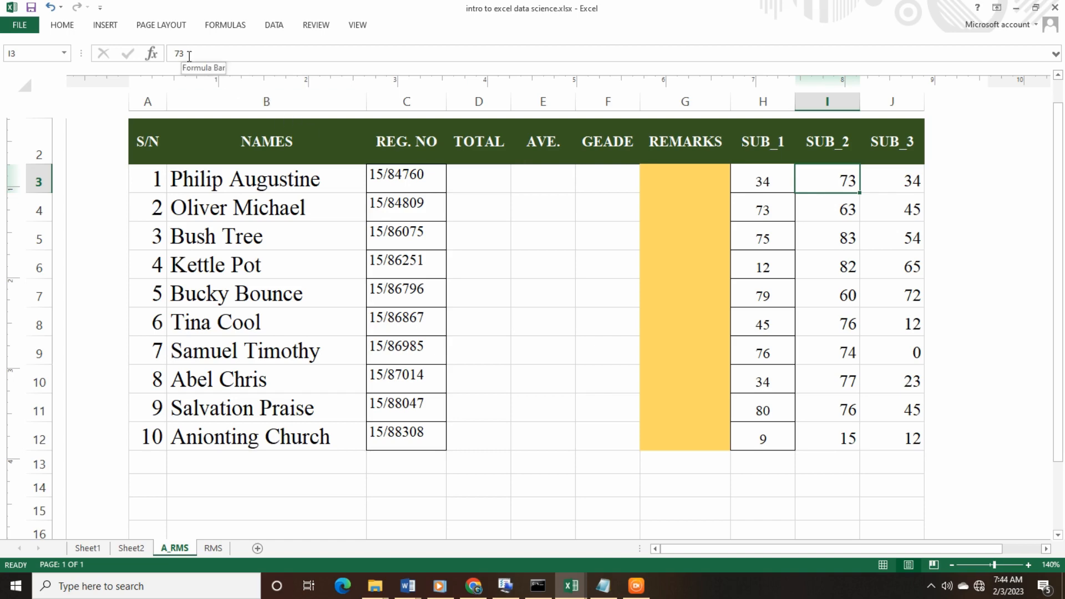
click(773, 229)
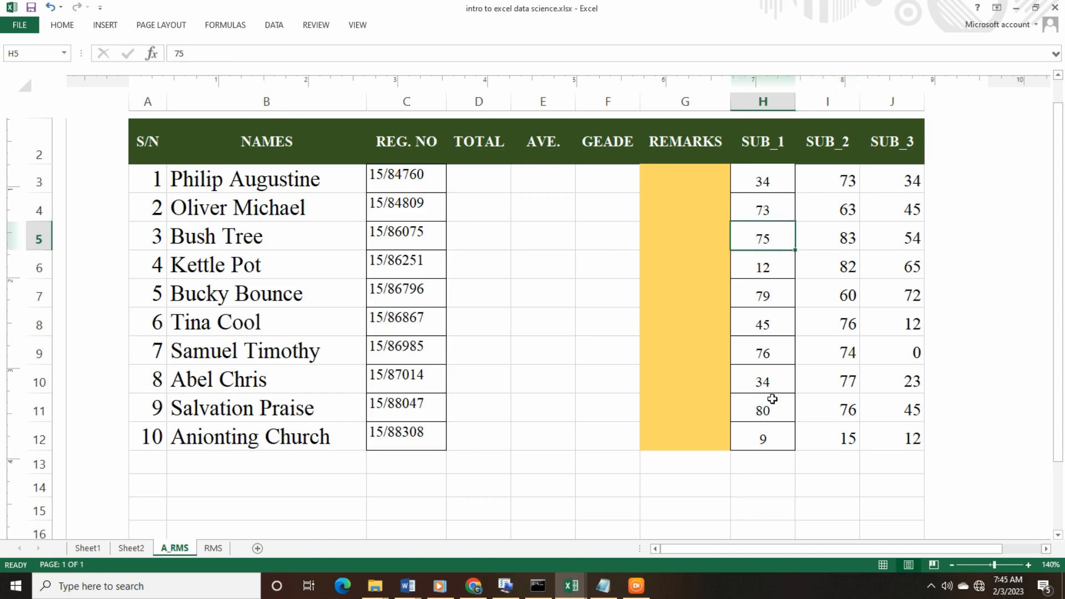
click(483, 184)
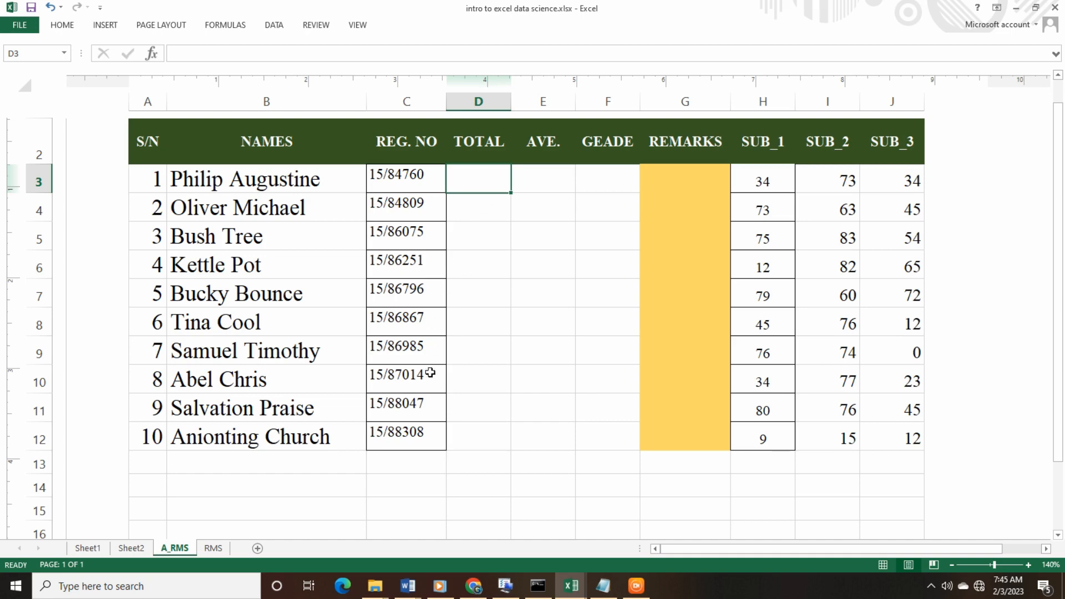
drag(409, 441, 411, 174)
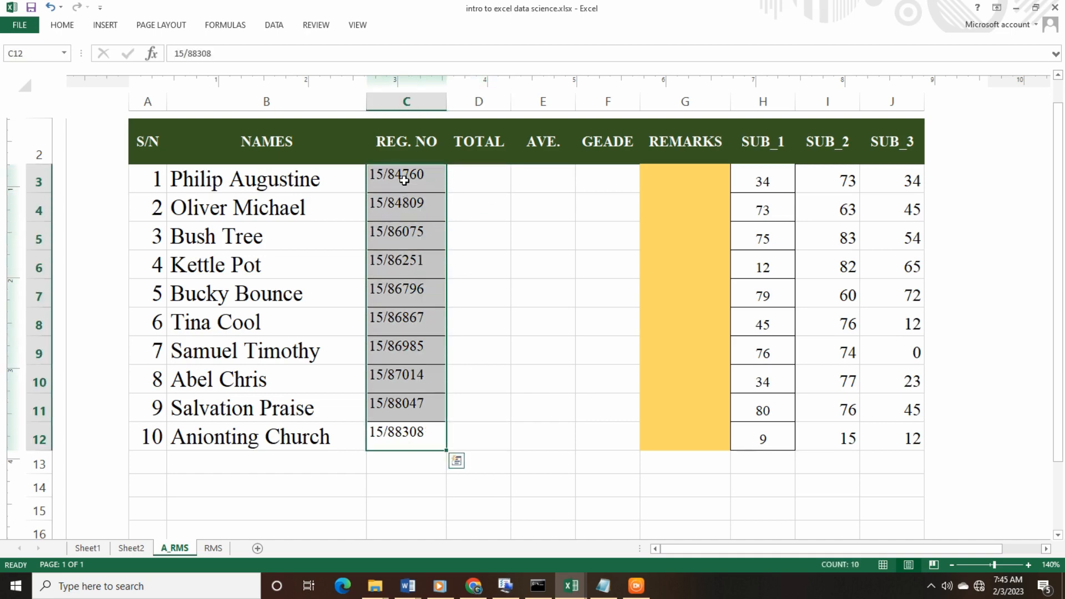
Total the first student's three subject scores in D3 by inserting the SUM function with the range H3:J3.
click(482, 180)
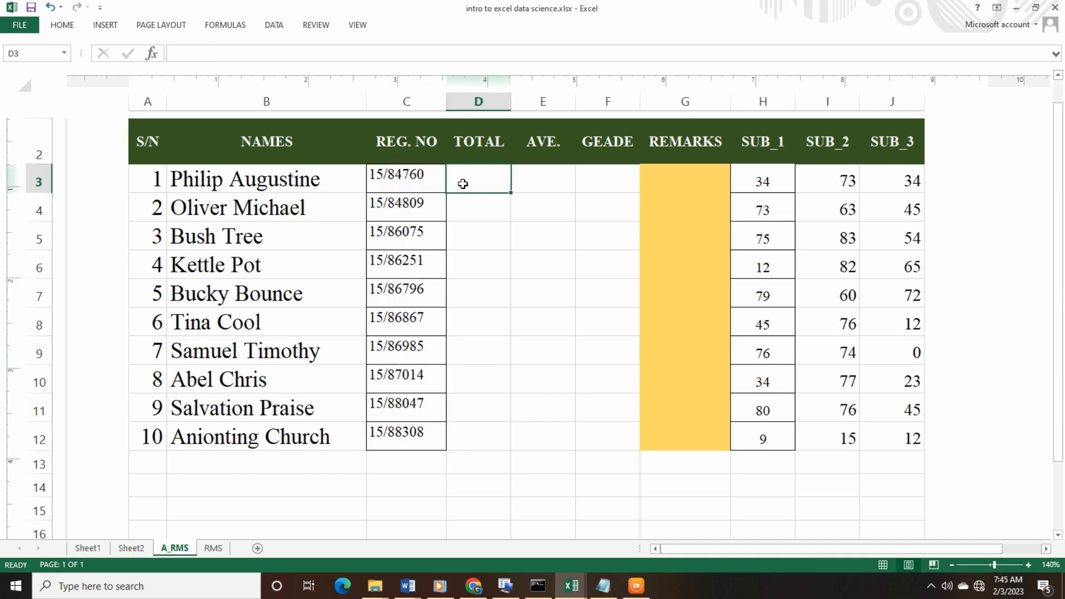
click(209, 53)
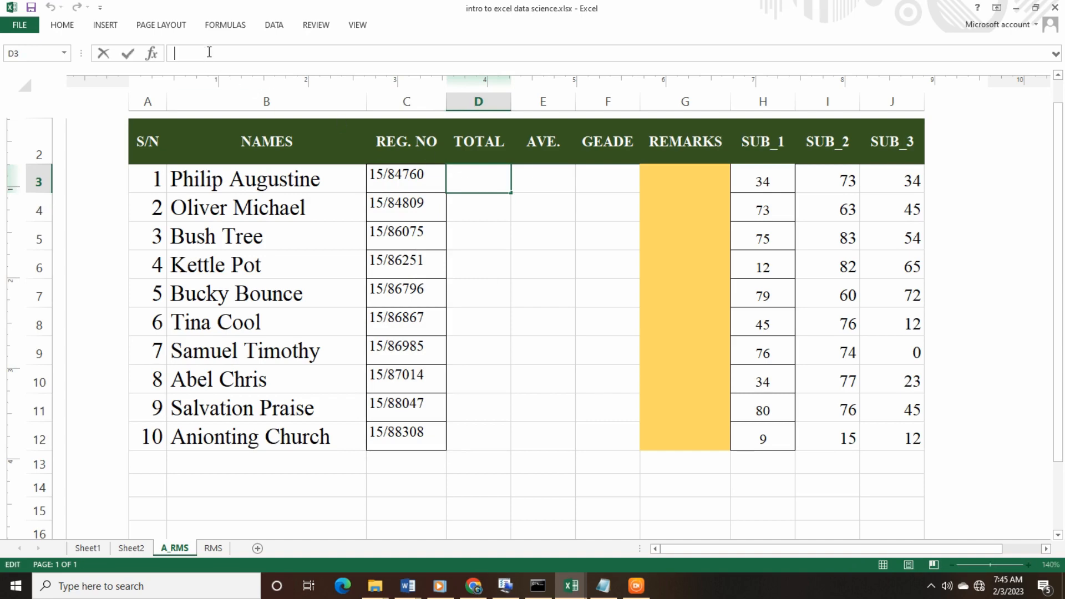
click(152, 53)
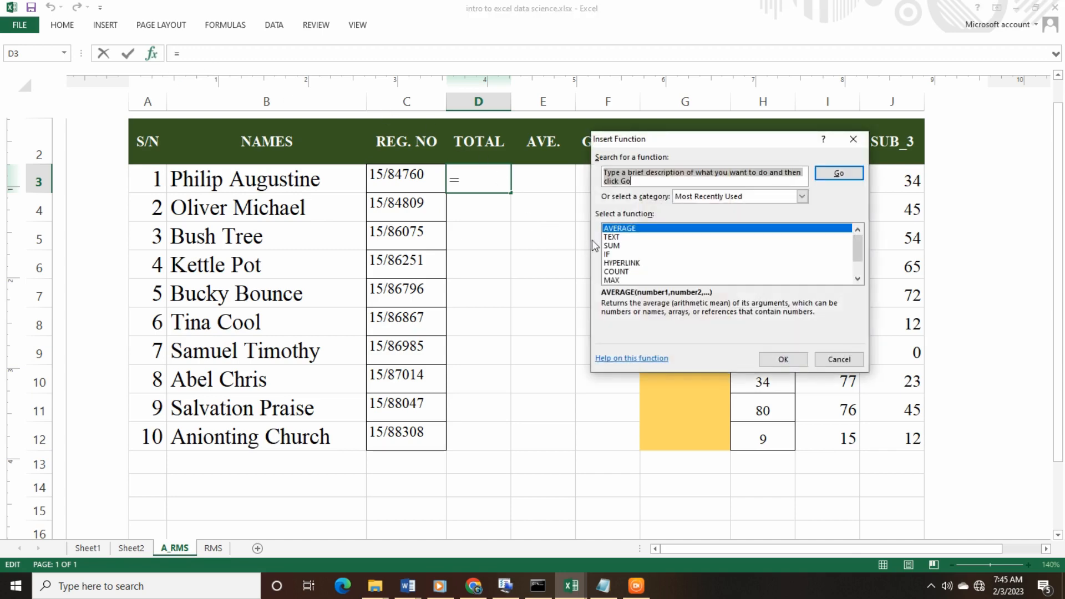
click(608, 246)
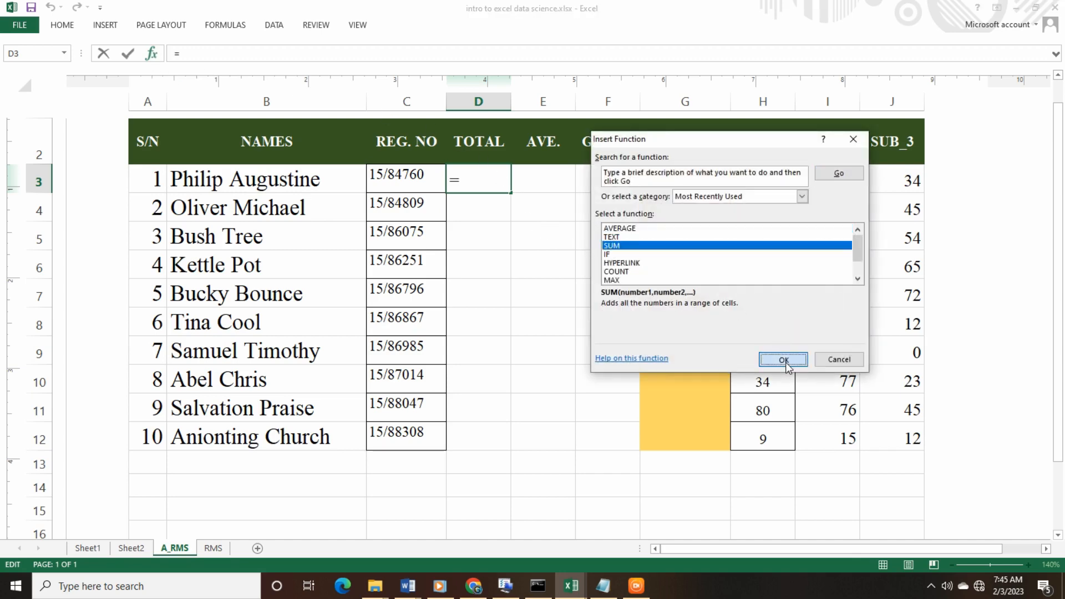
click(783, 359)
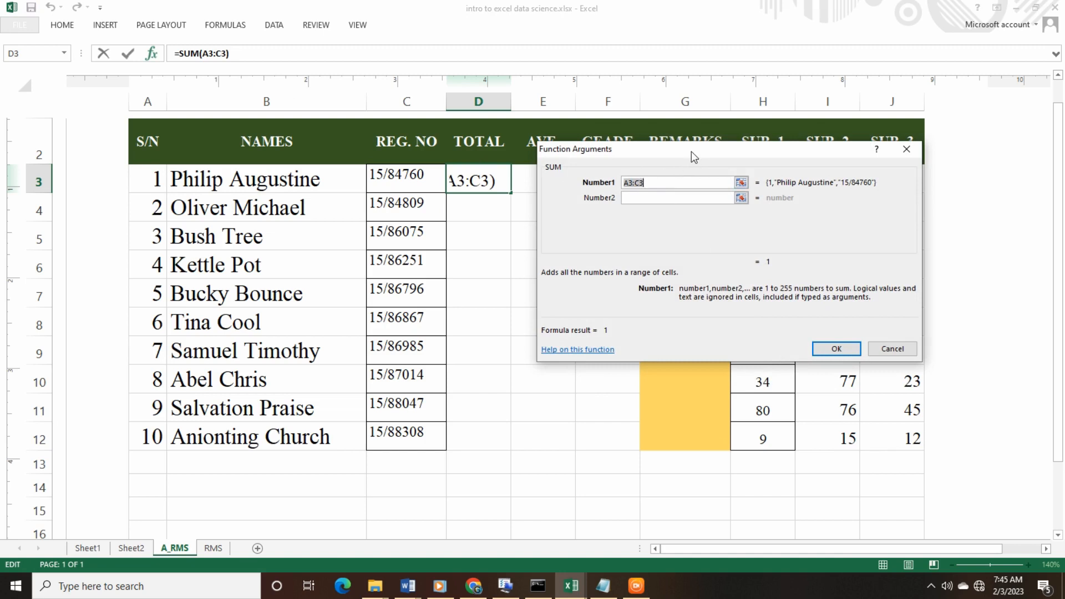
drag(691, 152, 581, 273)
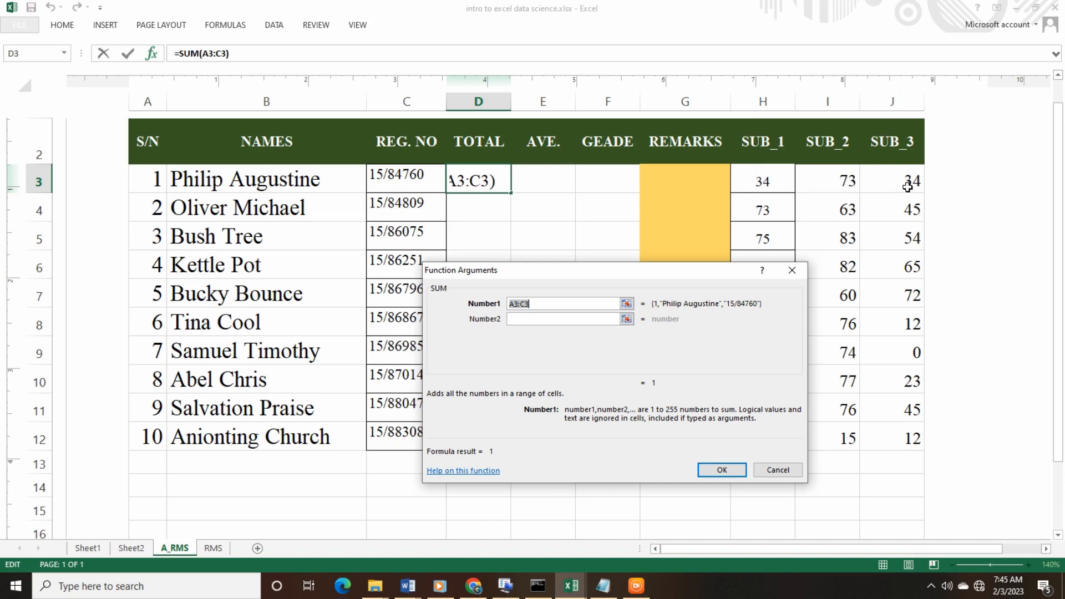
drag(754, 179, 882, 180)
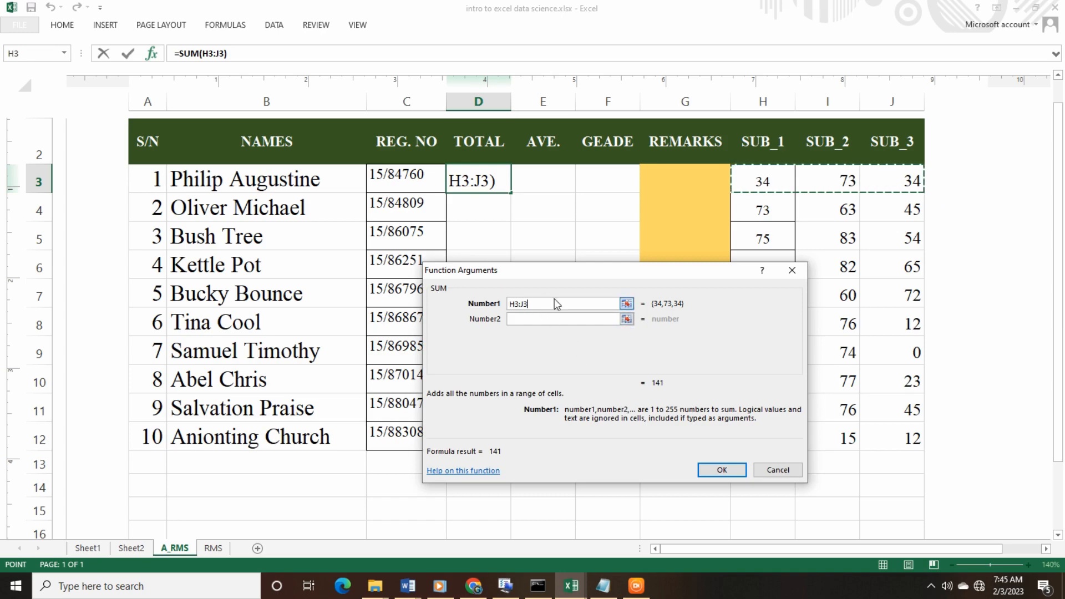
click(734, 470)
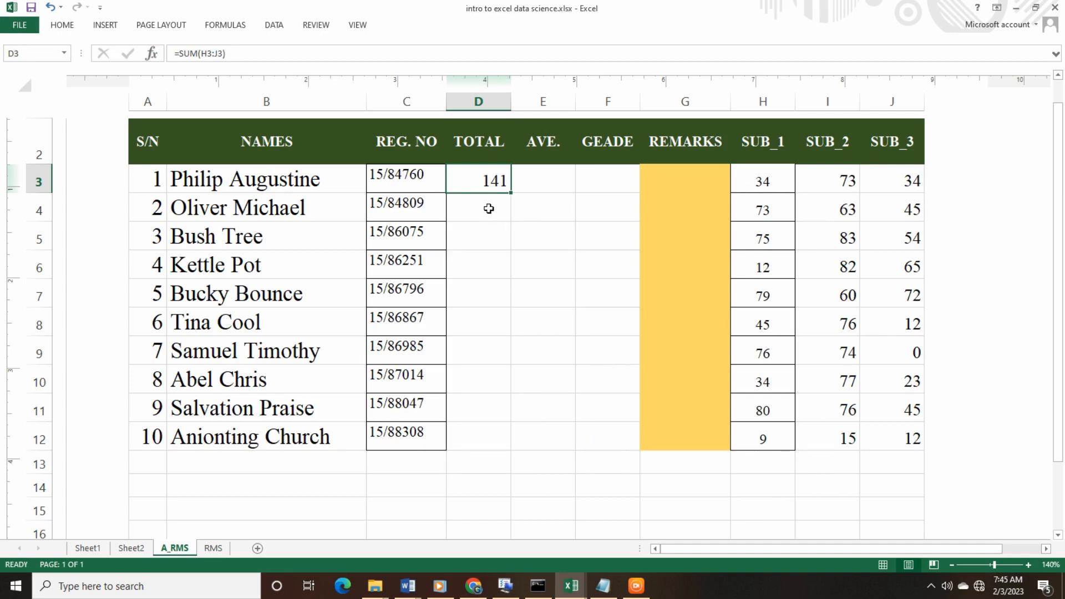
Clear the first student's TOTAL cell D3 and write the formula =SUM(H3:J3) in it by hand.
key(Delete)
click(187, 57)
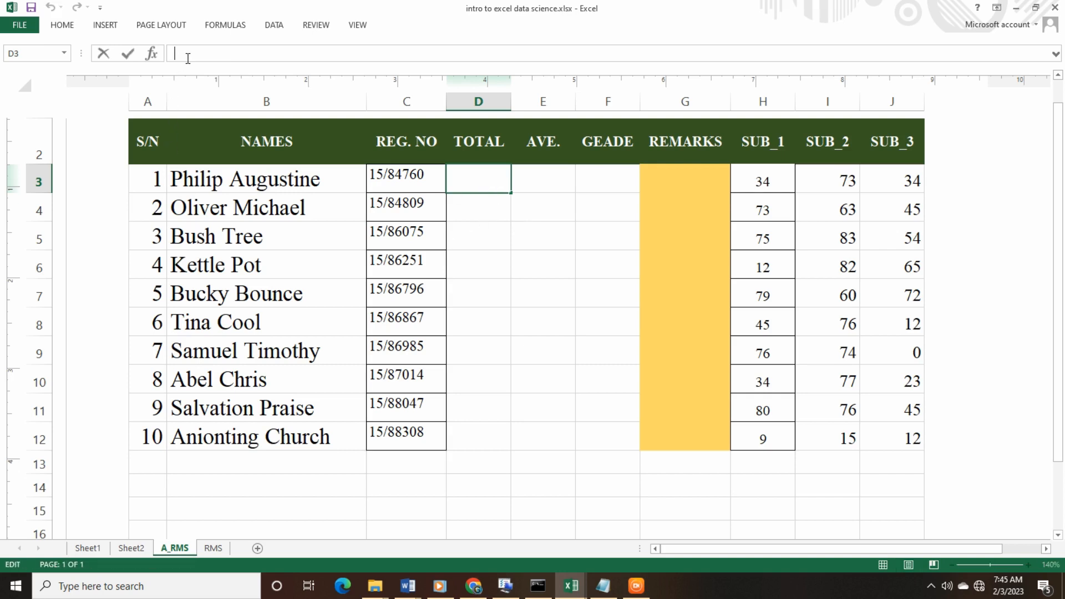
text(=)
text(SIM)
key(BackSpace)
key(BackSpace)
text(UM)
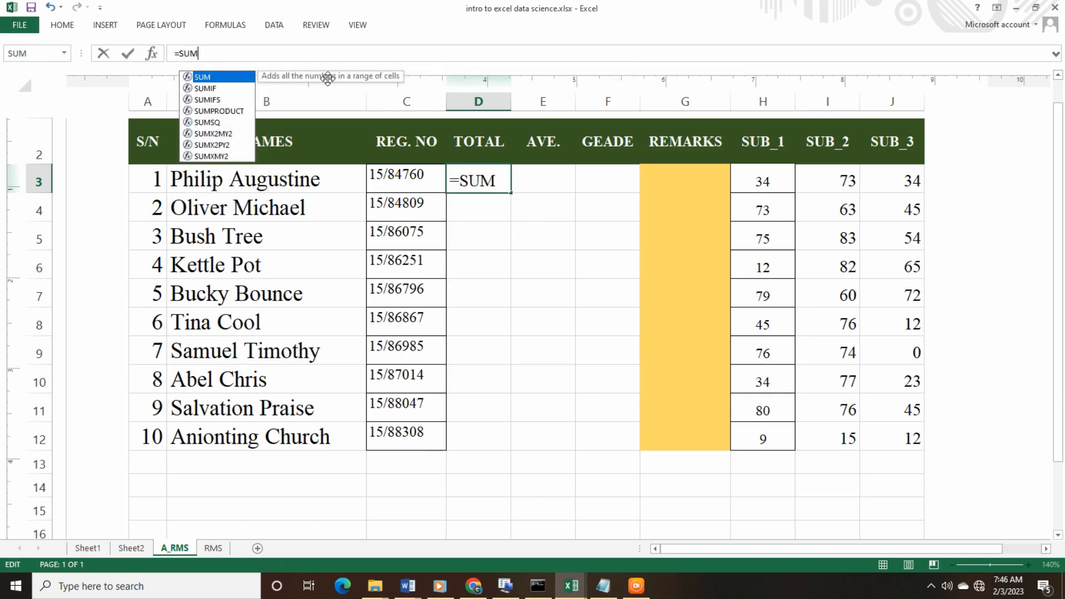
text(()
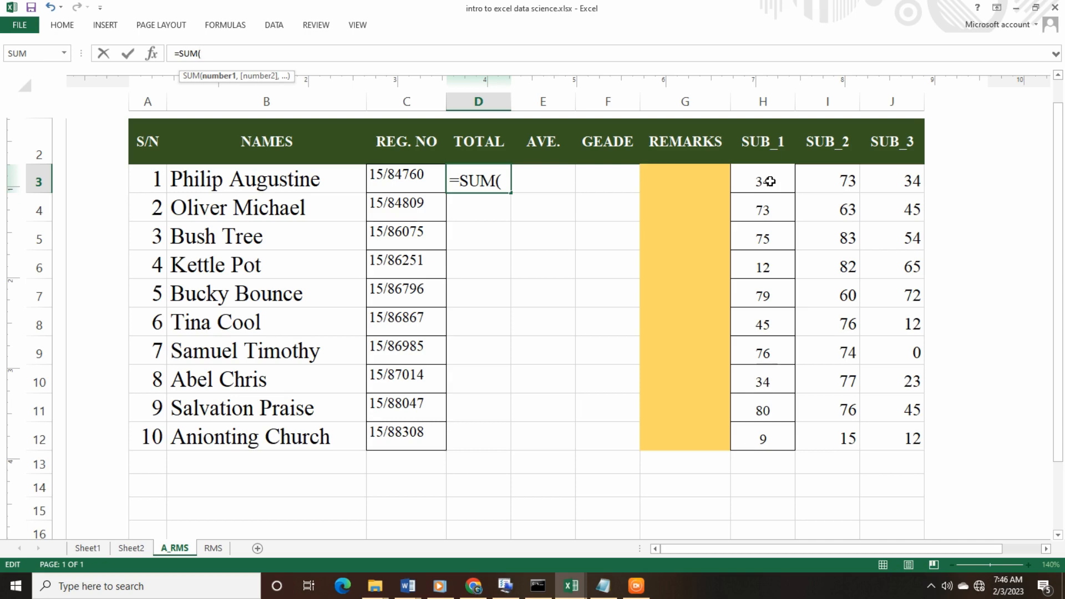
text(H3:)
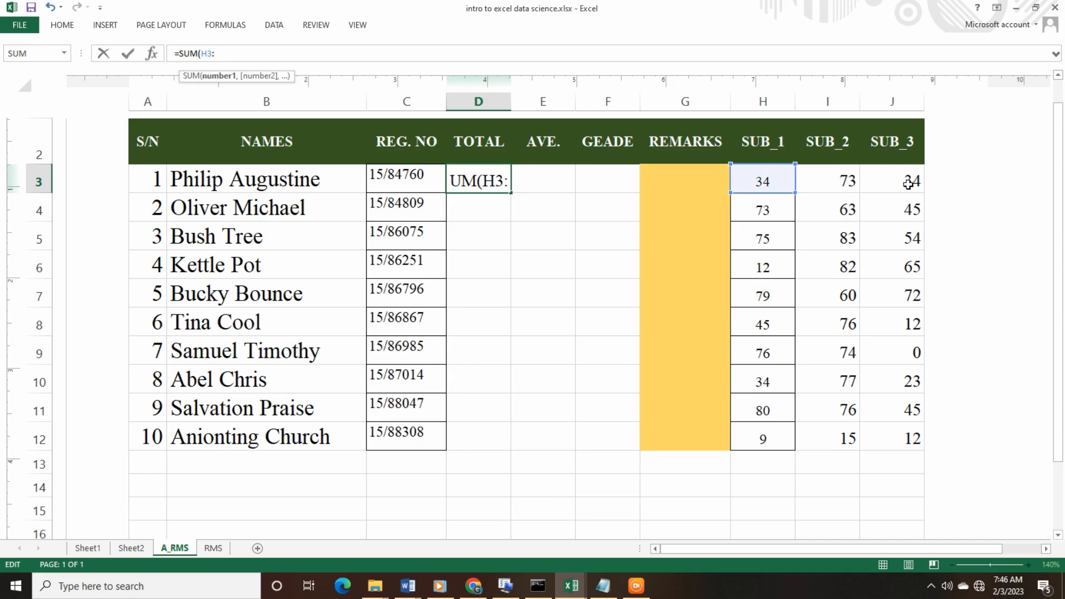
click(877, 185)
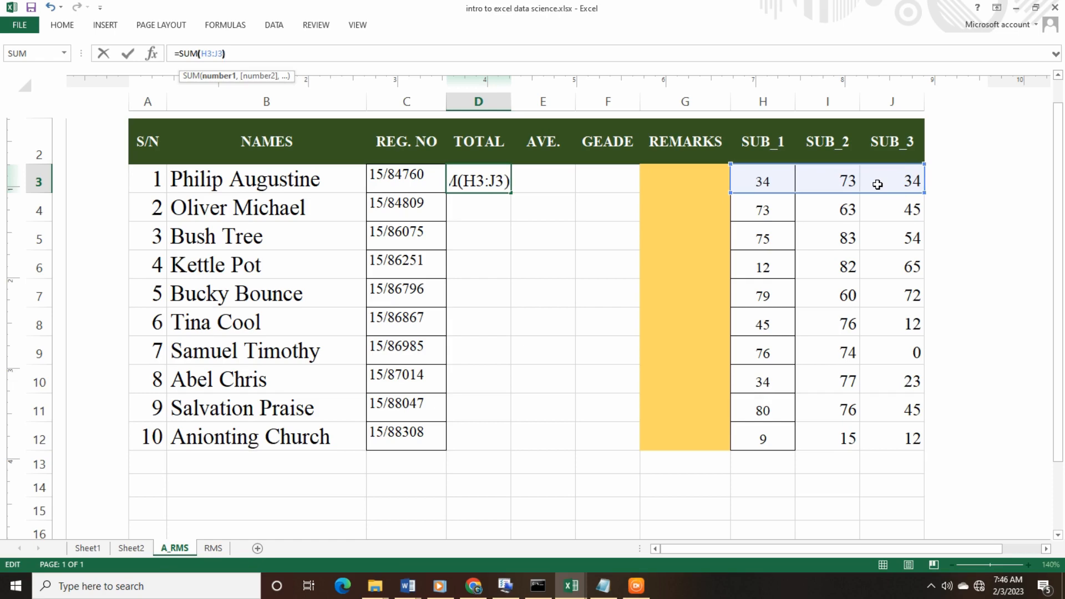
key(Return)
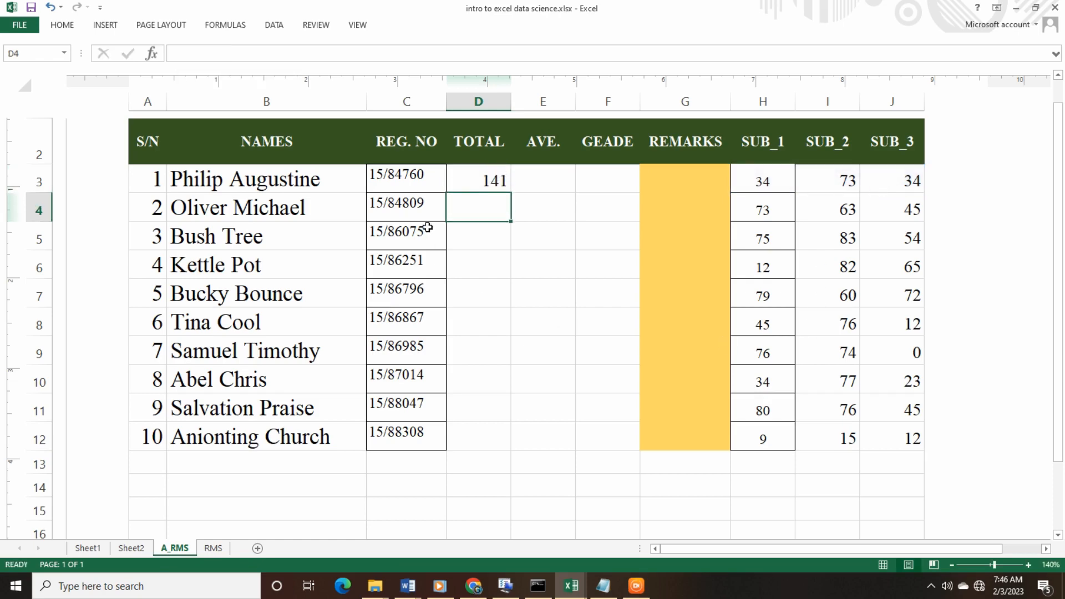
Fill the TOTAL formula from D3 down to D12 for all ten students.
click(475, 180)
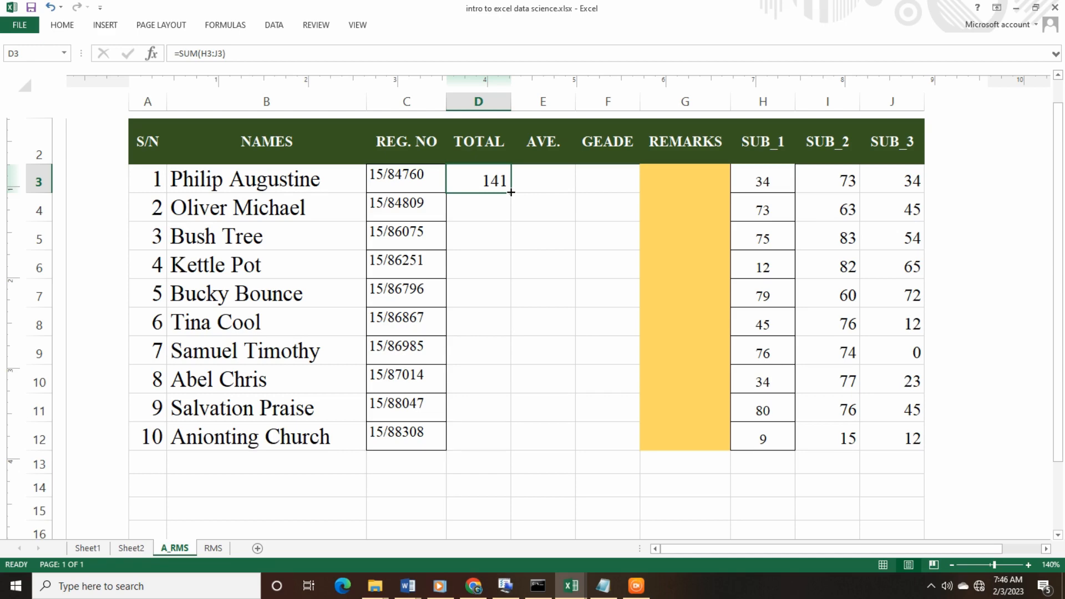
drag(511, 192, 500, 447)
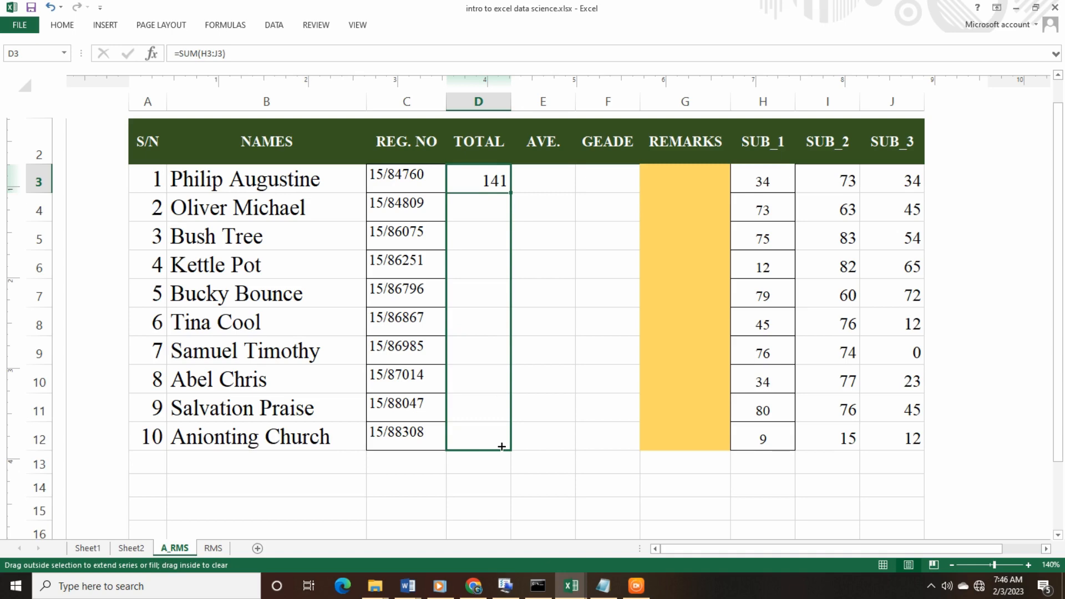
drag(501, 447, 505, 521)
drag(506, 520, 504, 451)
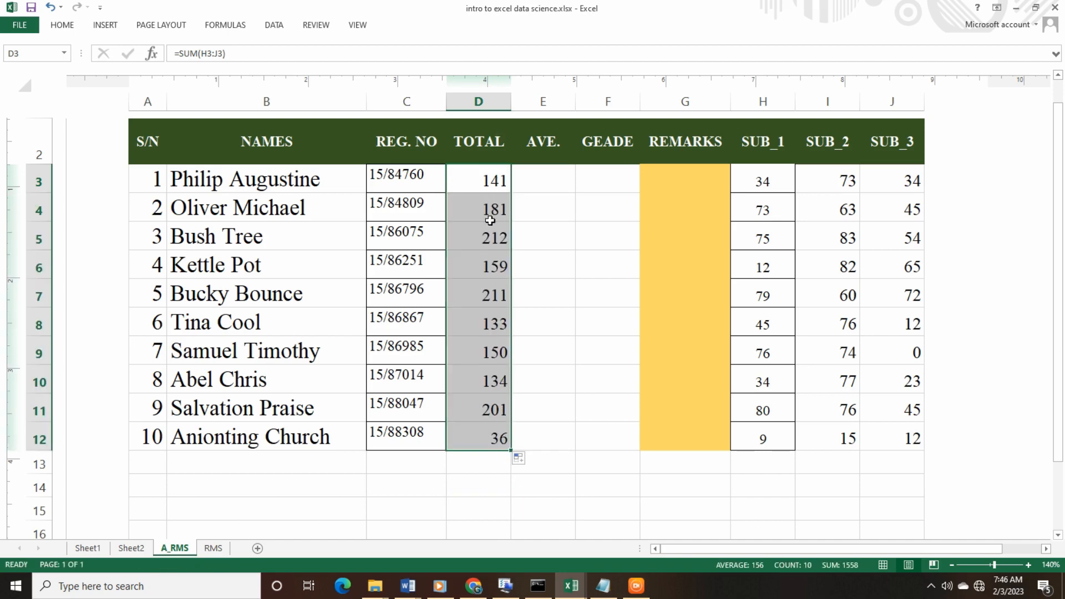
click(488, 442)
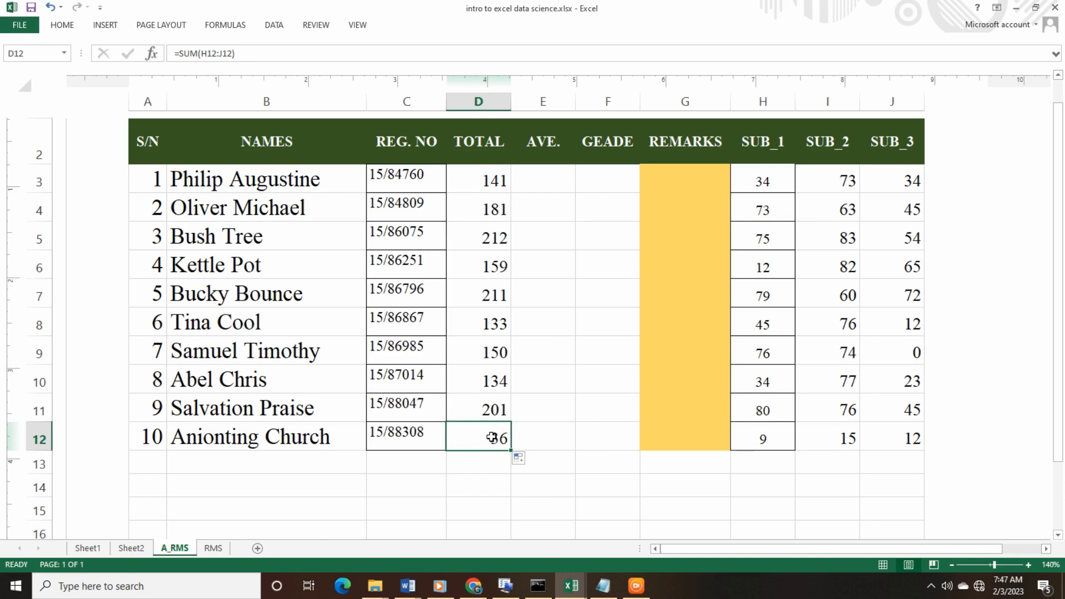
drag(485, 175, 492, 435)
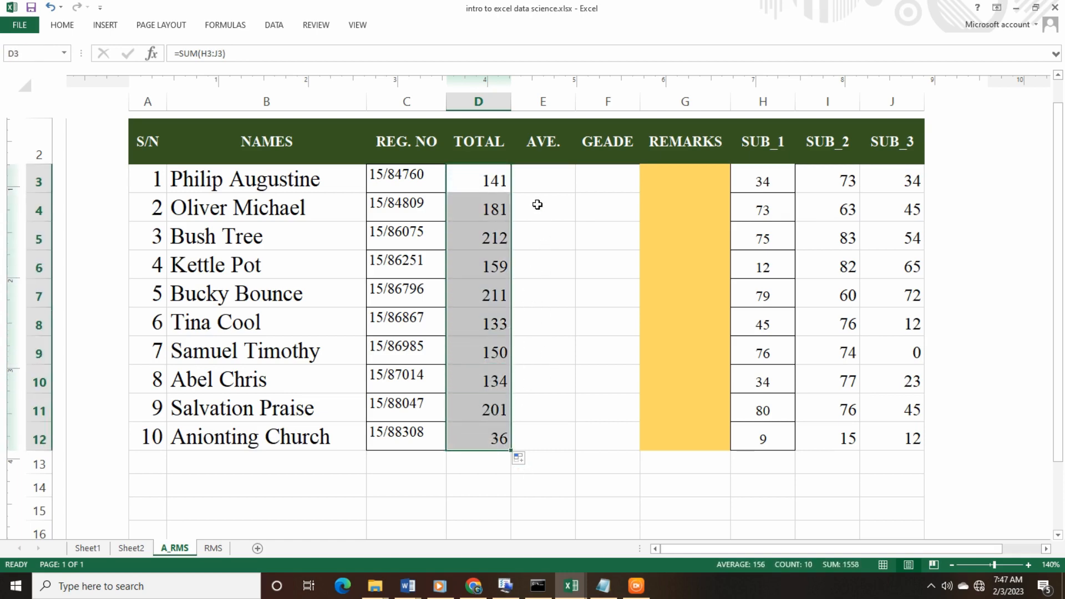
Compute the first student's average in E3 by inserting the AVERAGE function with the score range H3:J3.
drag(536, 180, 536, 206)
click(535, 179)
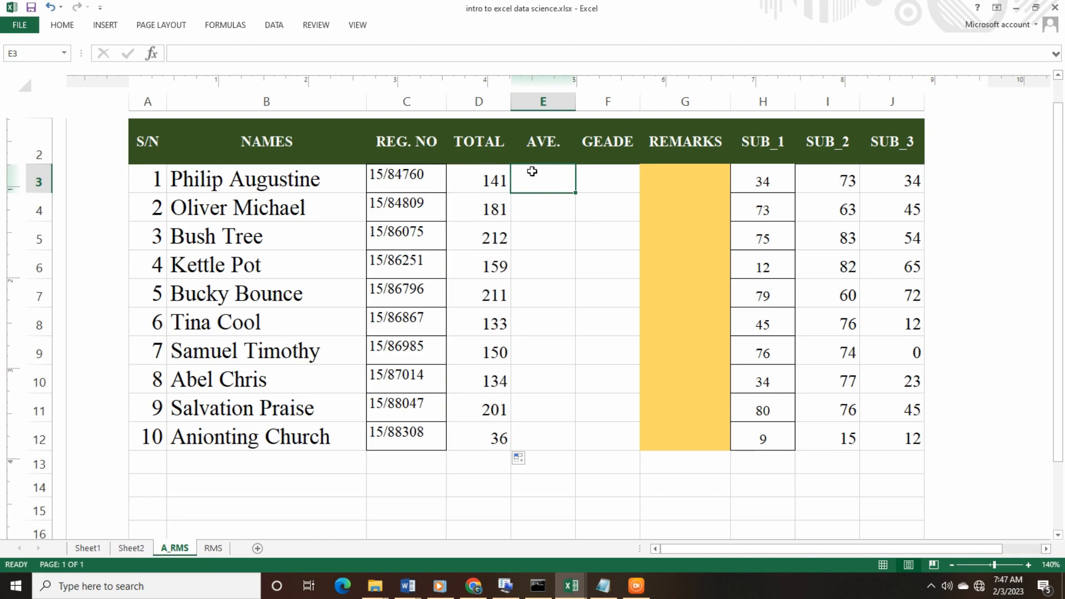
click(776, 183)
key(Right)
key(Right)
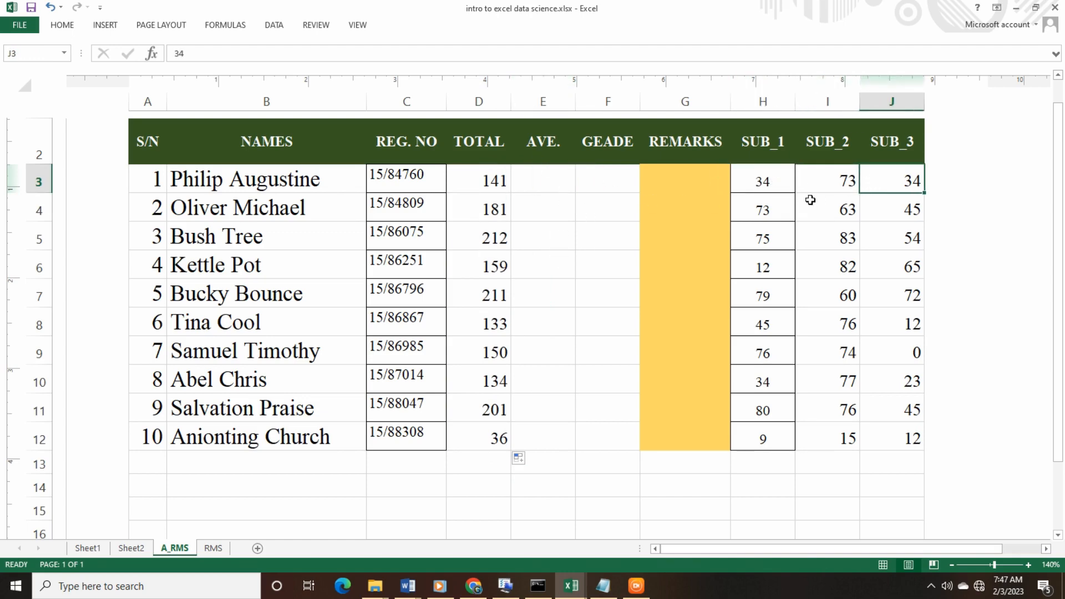
click(537, 183)
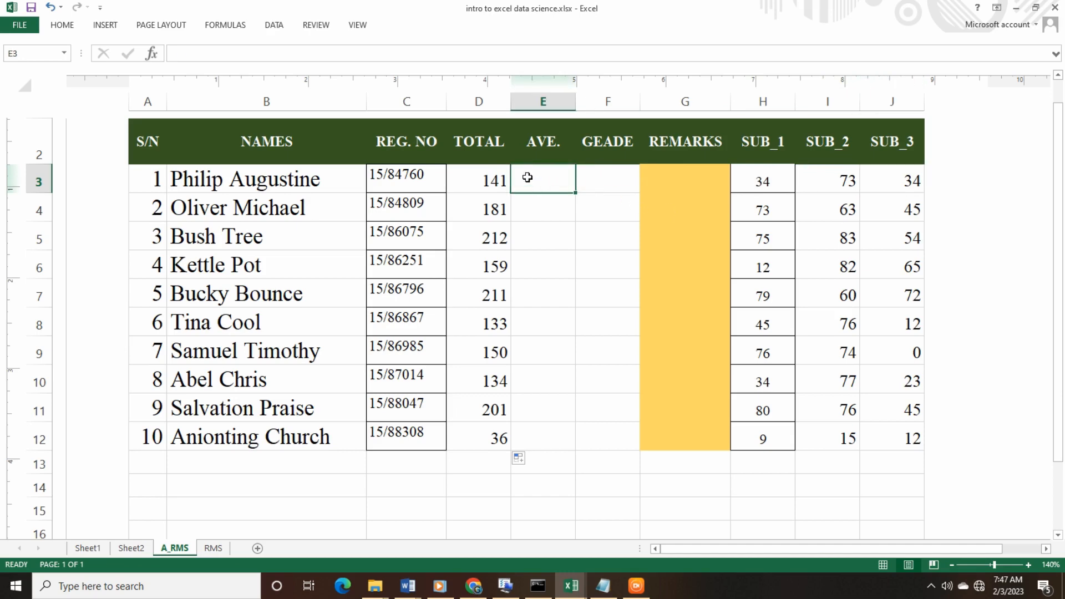
click(151, 55)
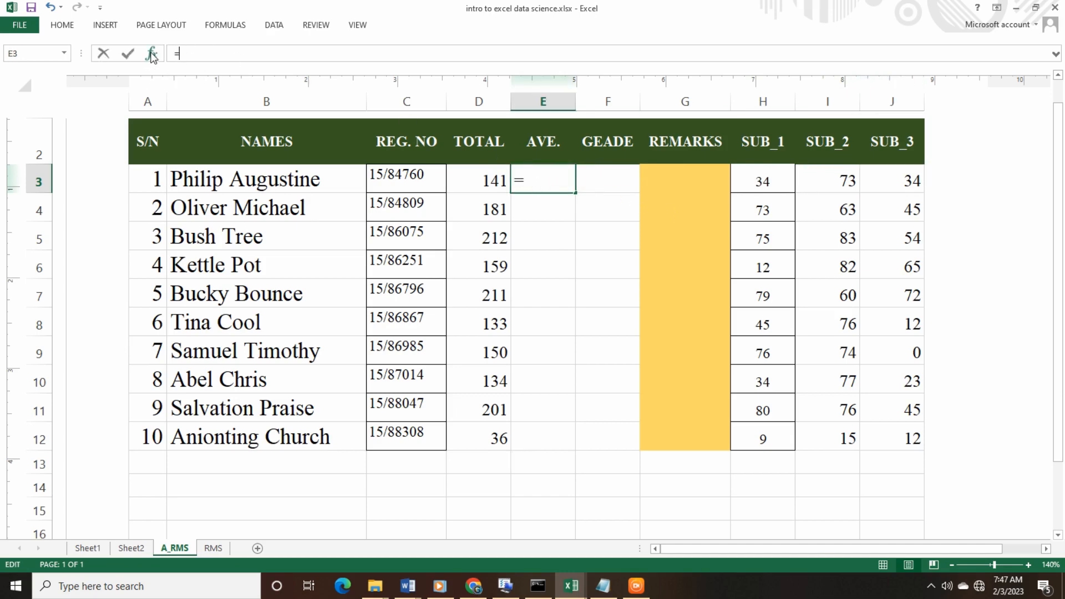
click(496, 358)
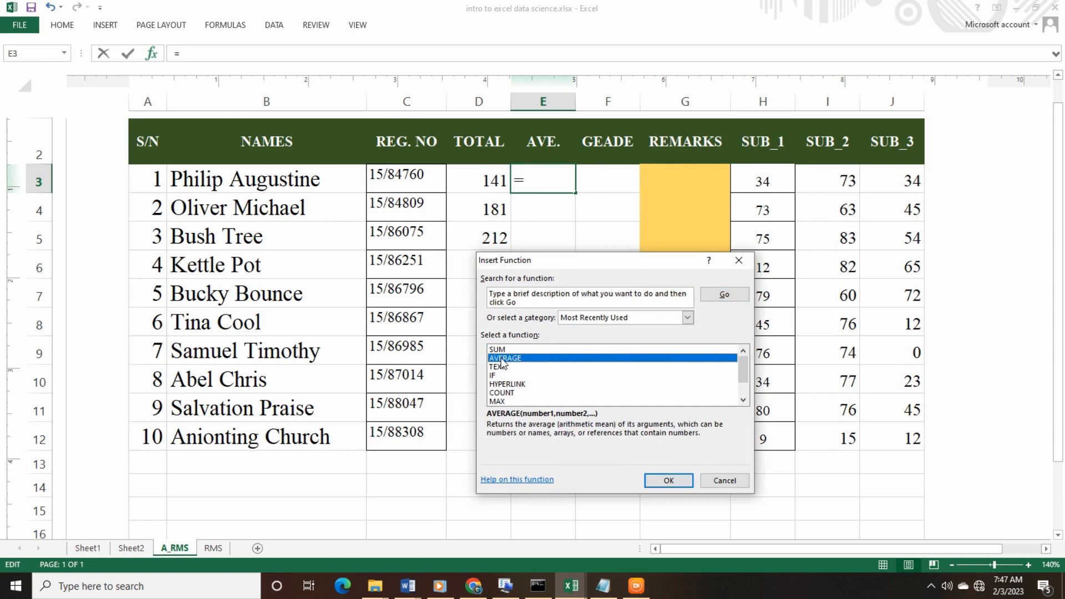
click(669, 483)
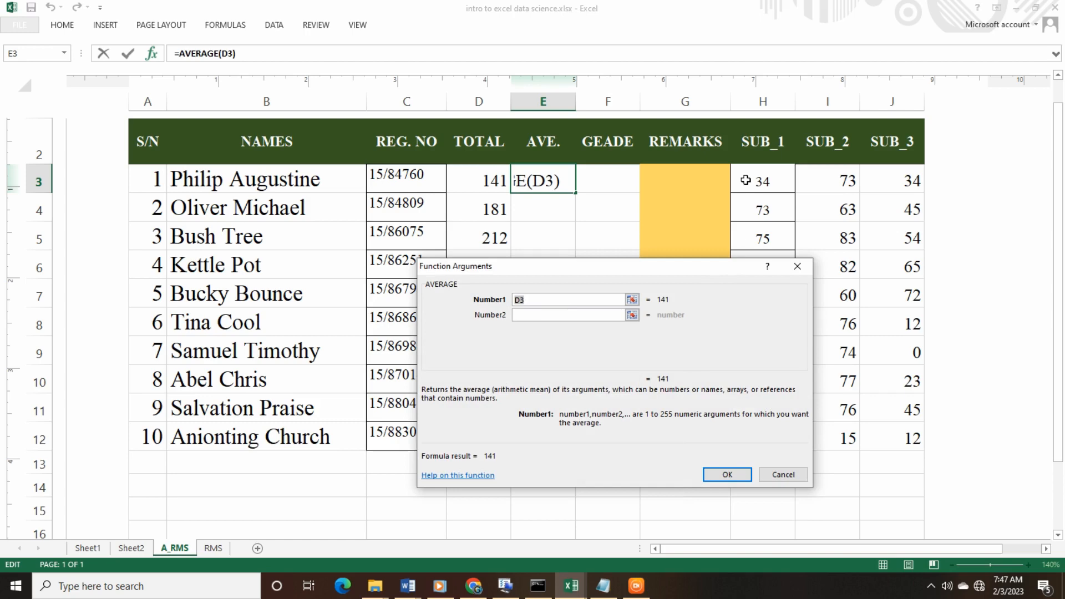
drag(745, 180, 874, 179)
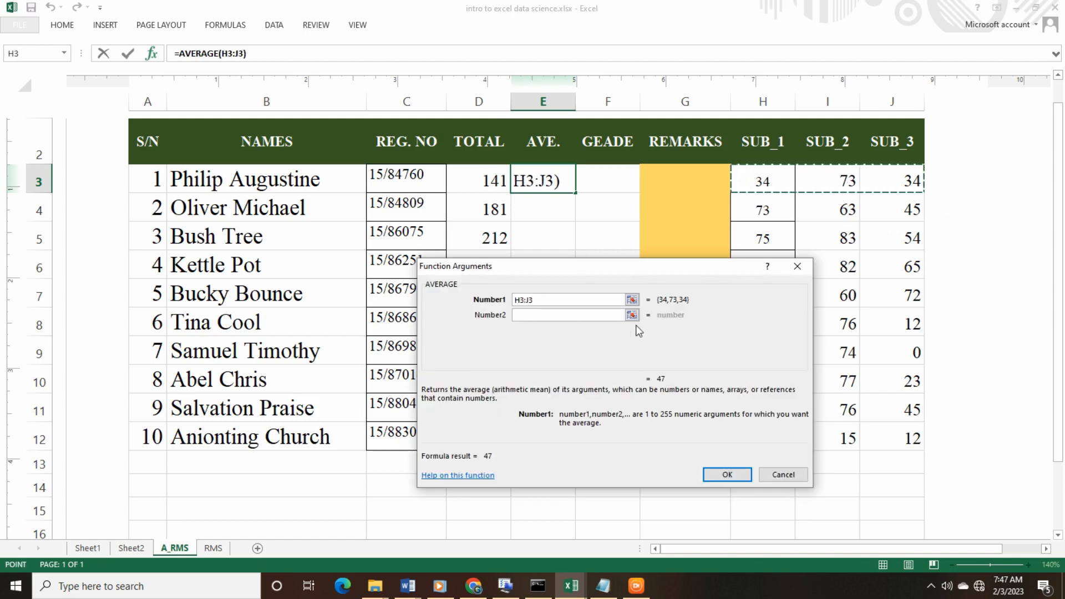
click(729, 475)
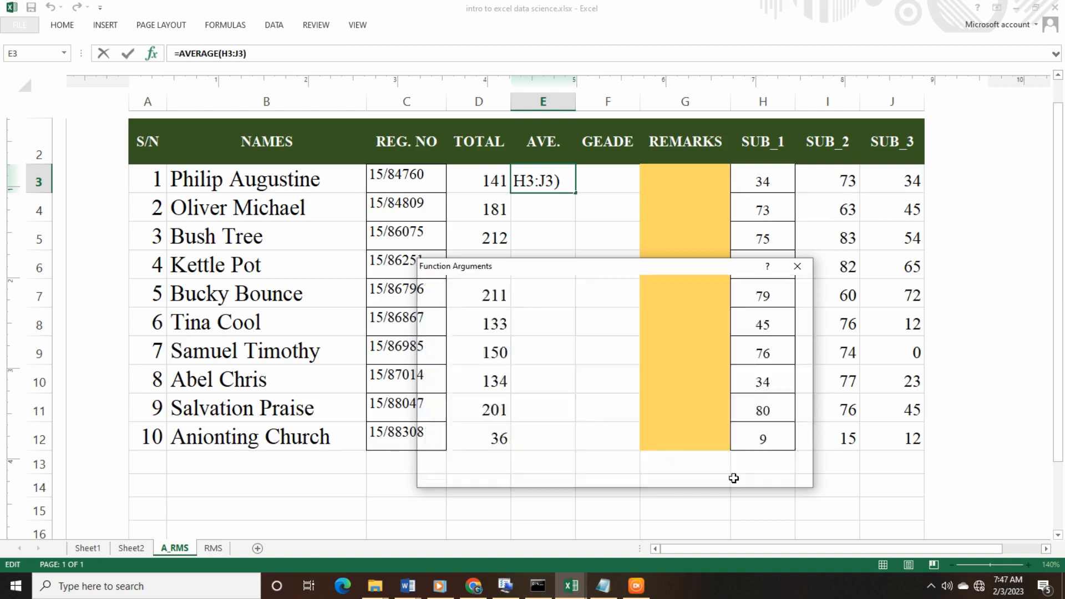
Fill the AVE. formula from E3 down to E12 for all ten students.
click(551, 209)
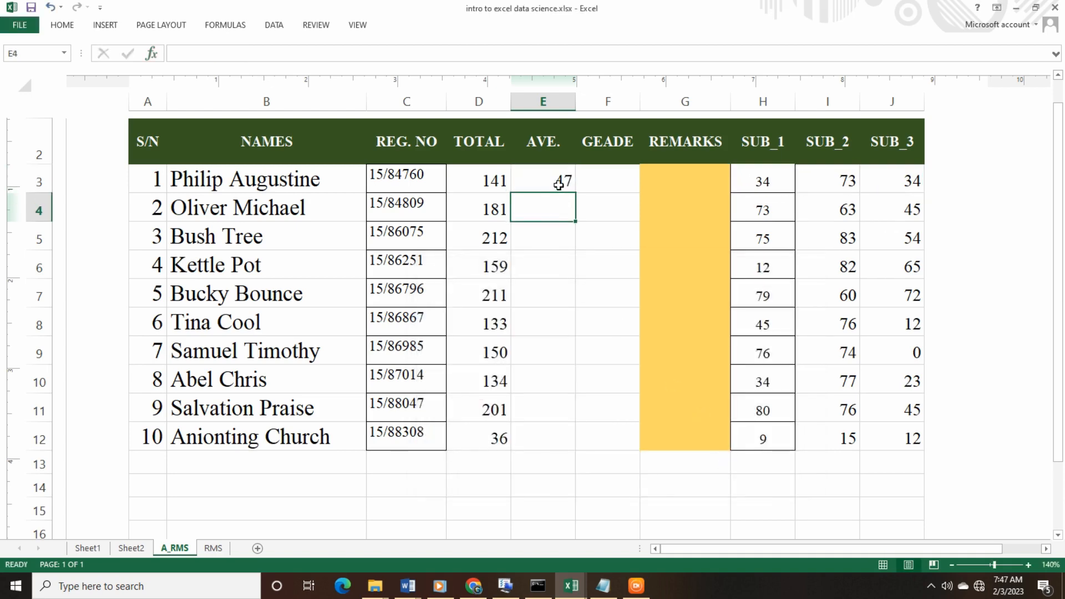
click(495, 181)
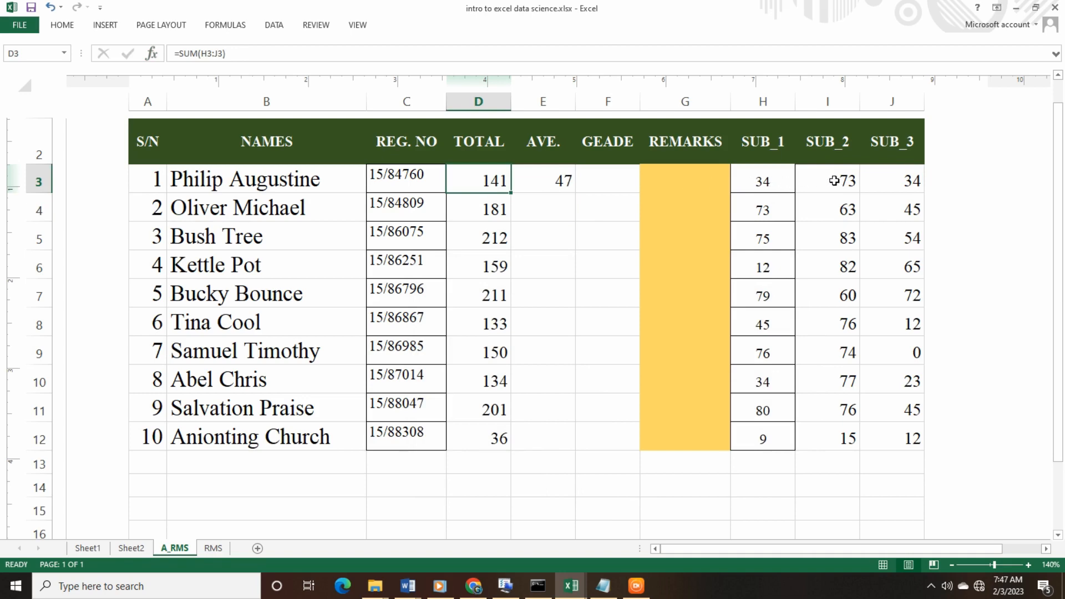
click(884, 181)
click(800, 181)
click(743, 186)
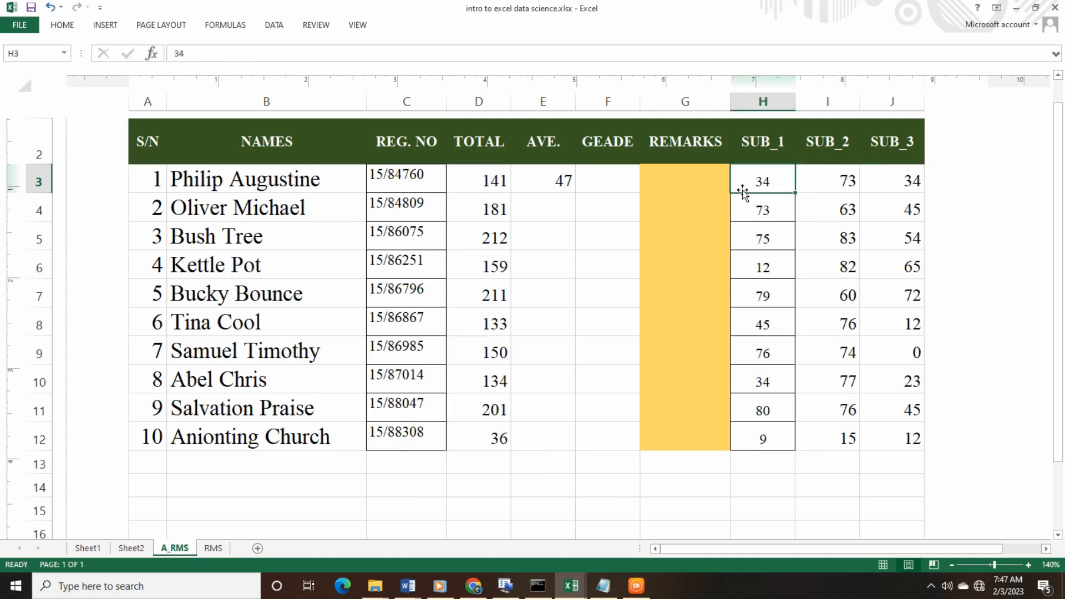
click(558, 185)
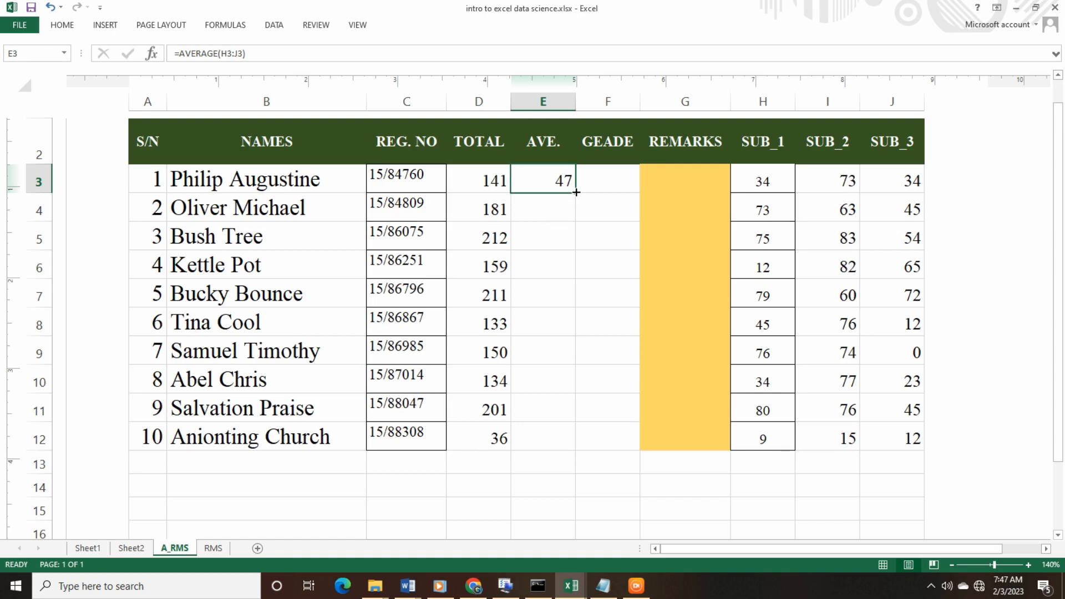
drag(575, 194, 578, 440)
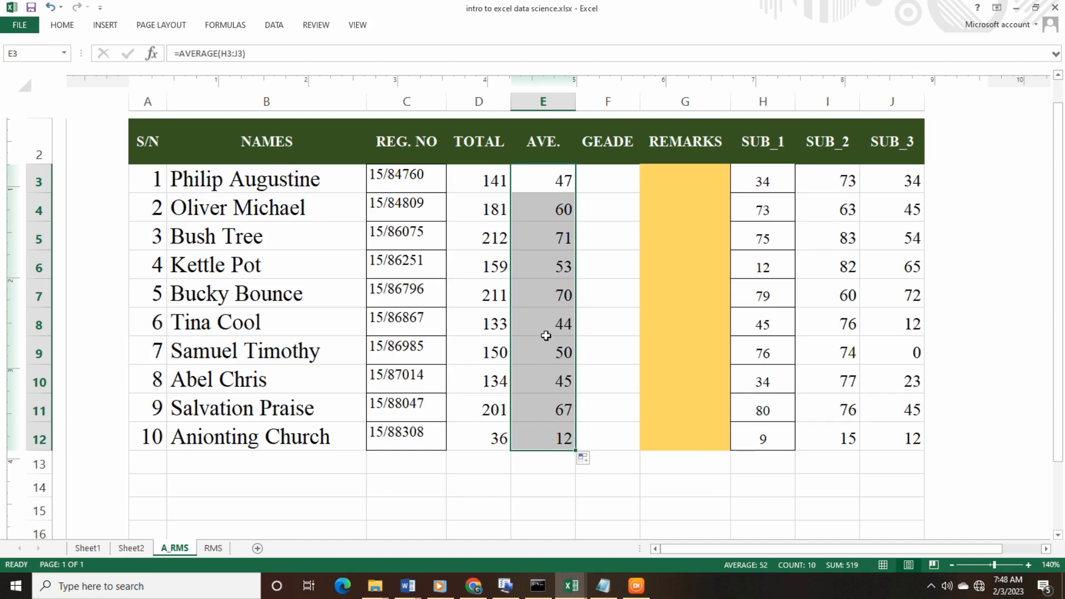
Review the first student's empty GEADE and REMARKS cells and the averages in E3 to E12.
click(611, 184)
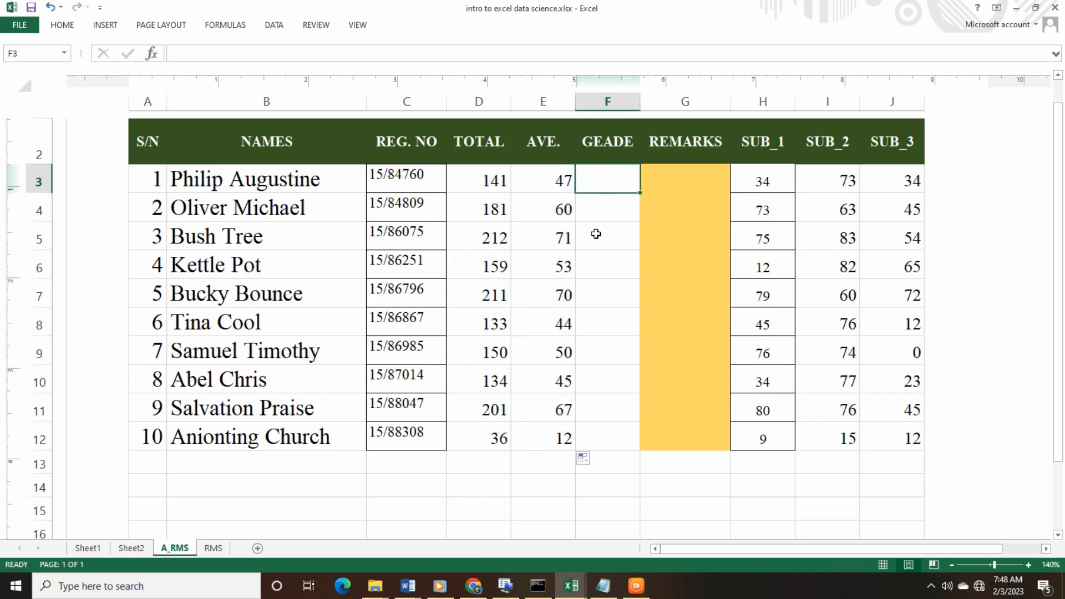
click(667, 178)
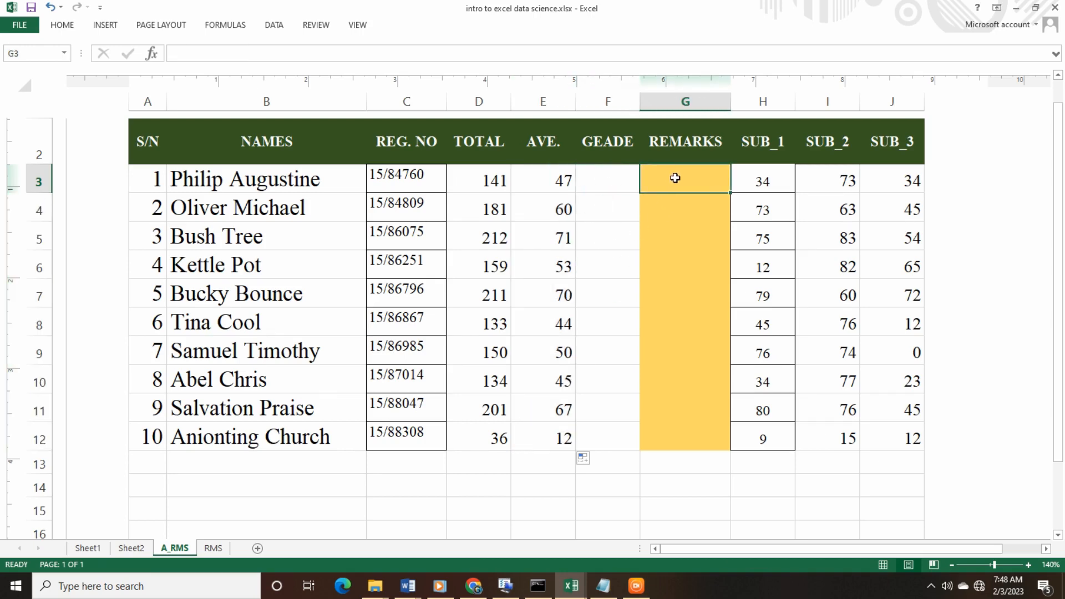
drag(545, 181, 574, 444)
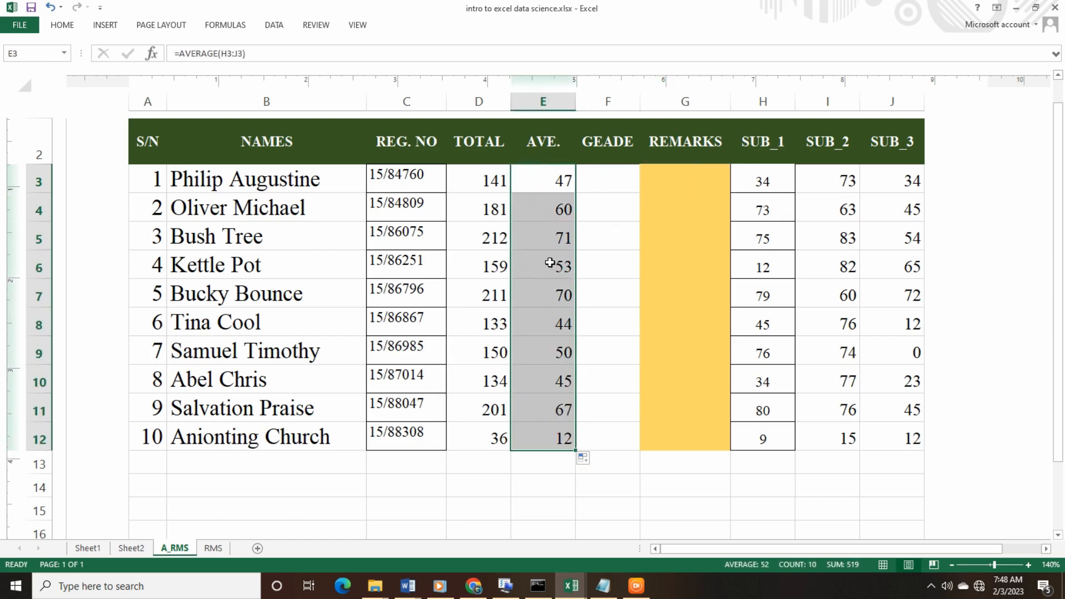
Change the eighth student's SUB_2 score in I10 to 53 and check the recalculated average in E10.
click(560, 446)
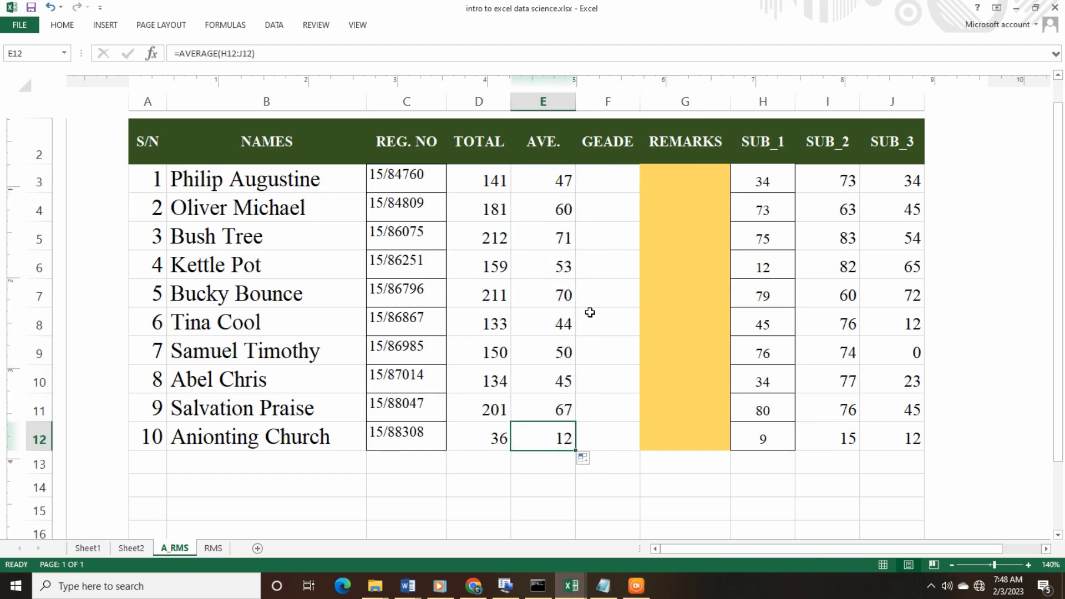
click(553, 387)
click(842, 383)
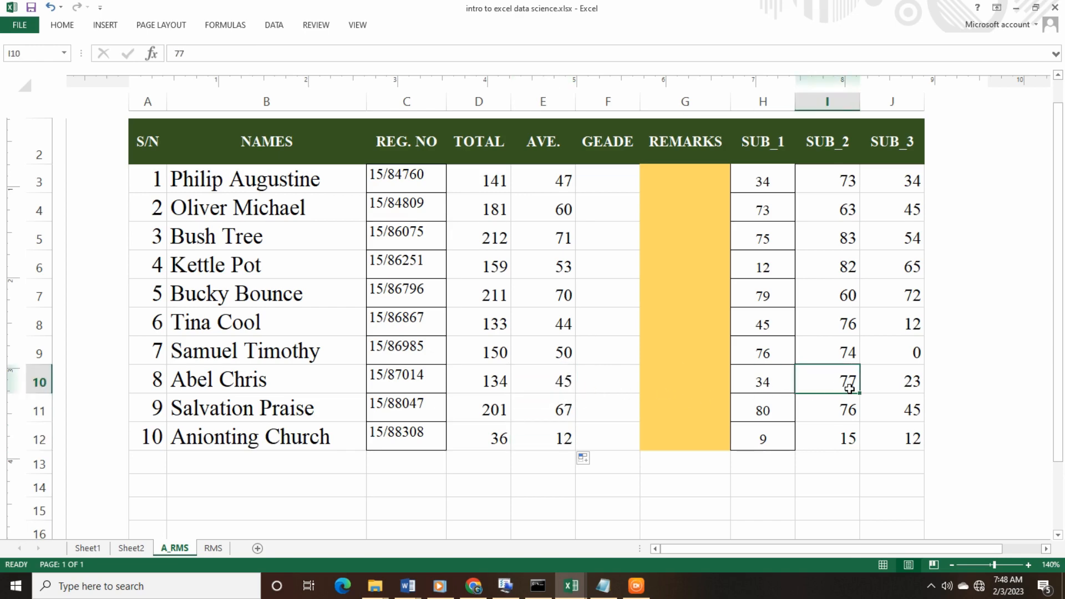
text(53)
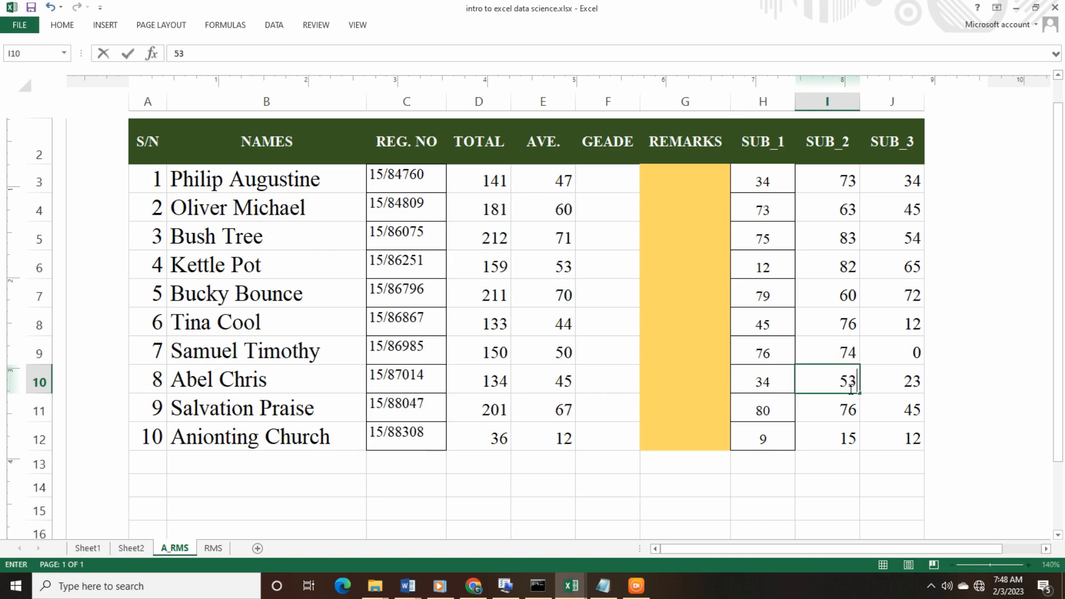
click(848, 409)
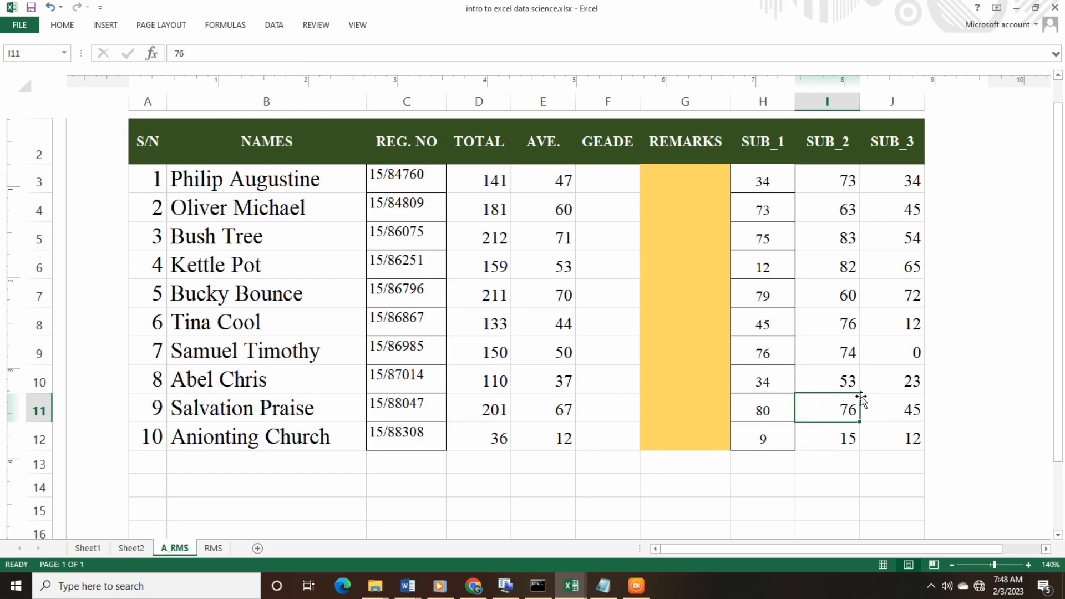
click(562, 384)
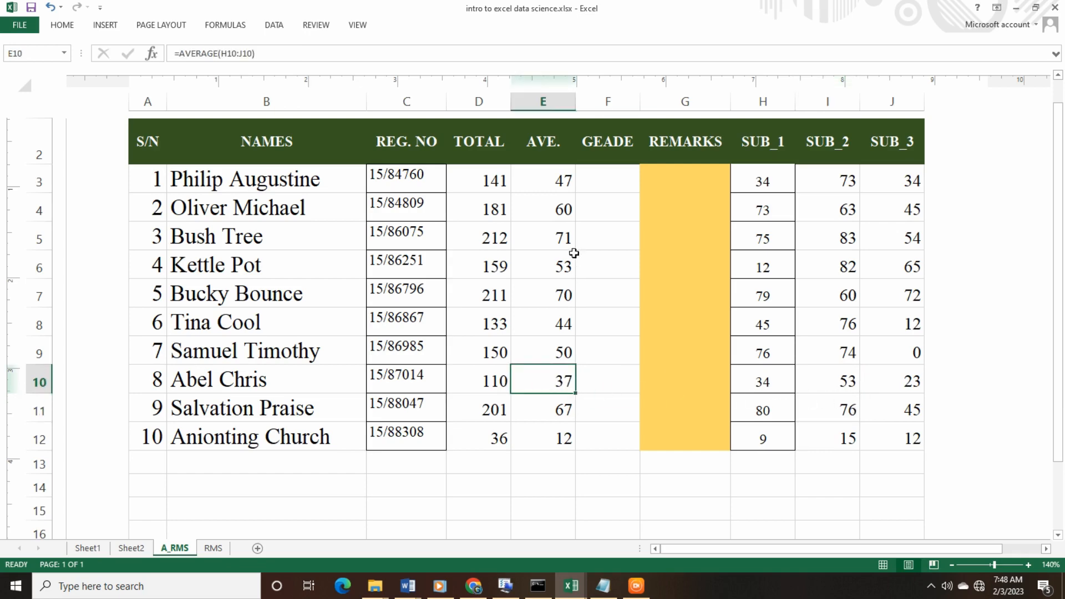
Change the first student's SUB_2 score in I3 to 35.
click(556, 185)
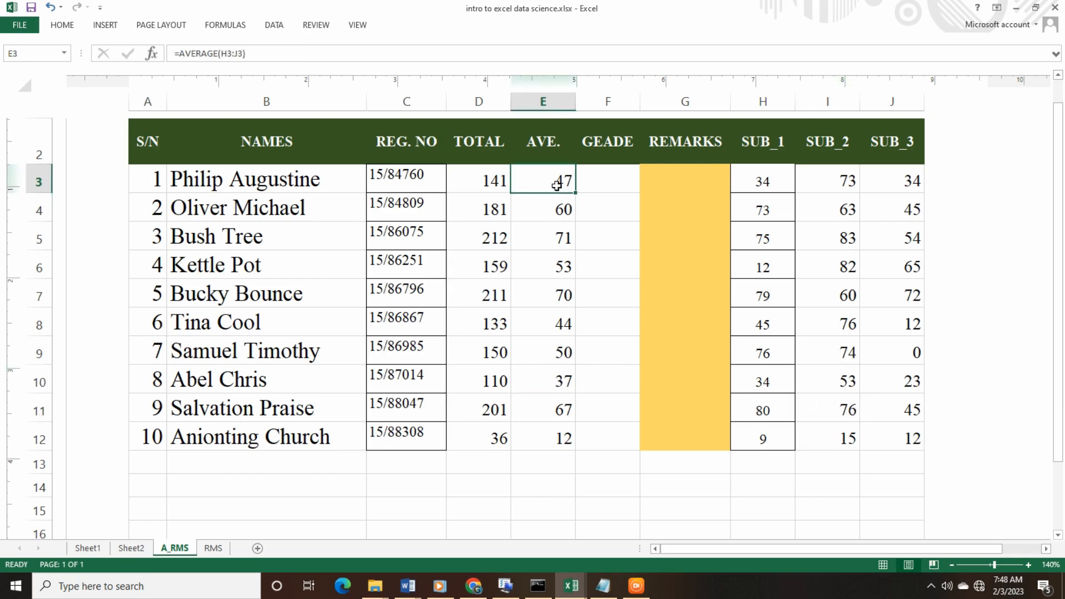
click(845, 183)
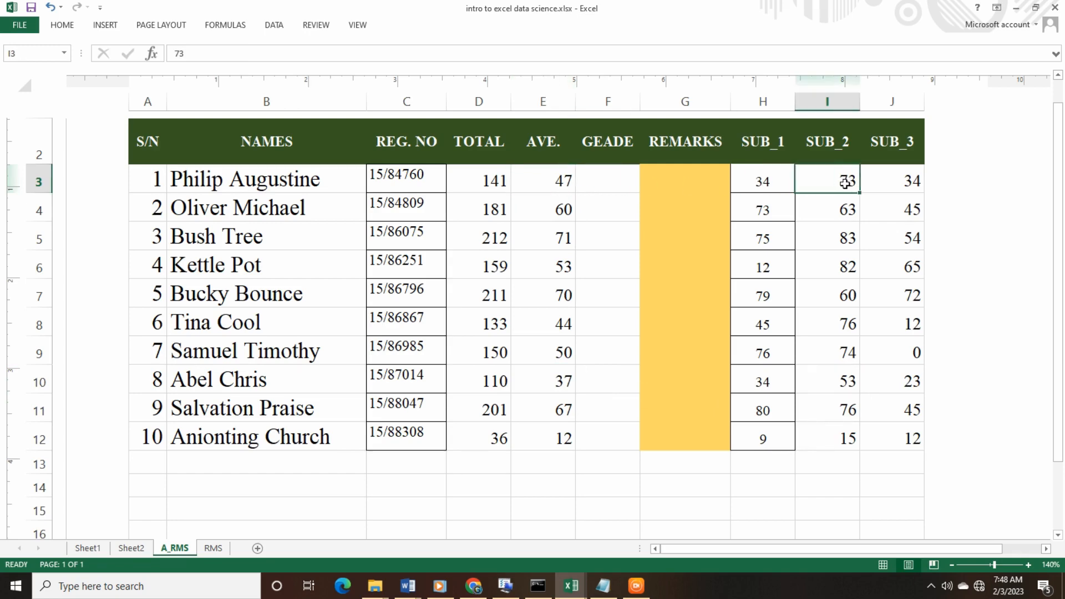
click(556, 377)
click(560, 442)
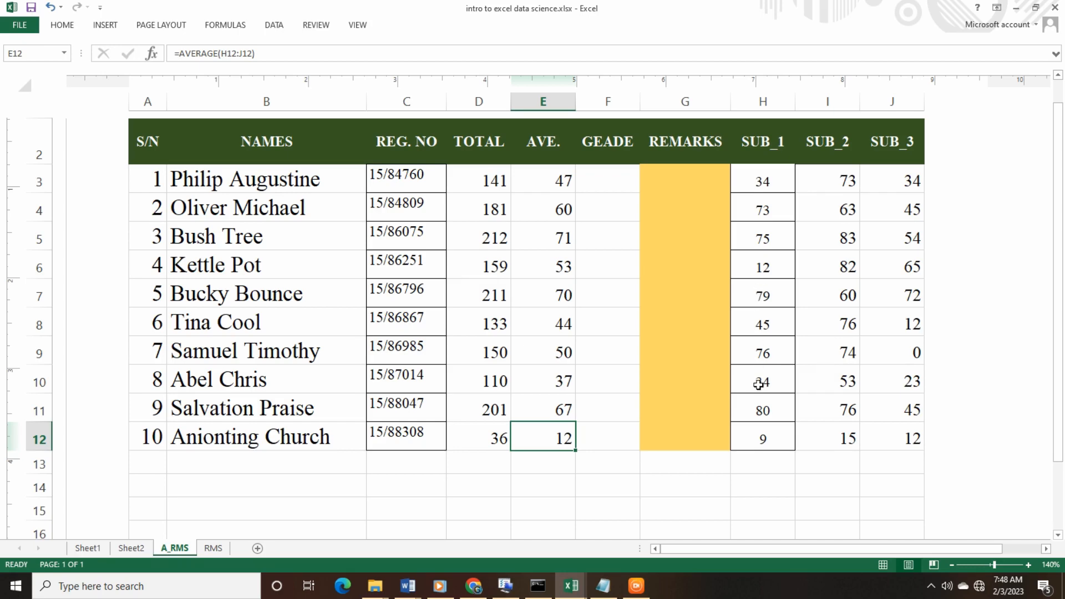
click(846, 183)
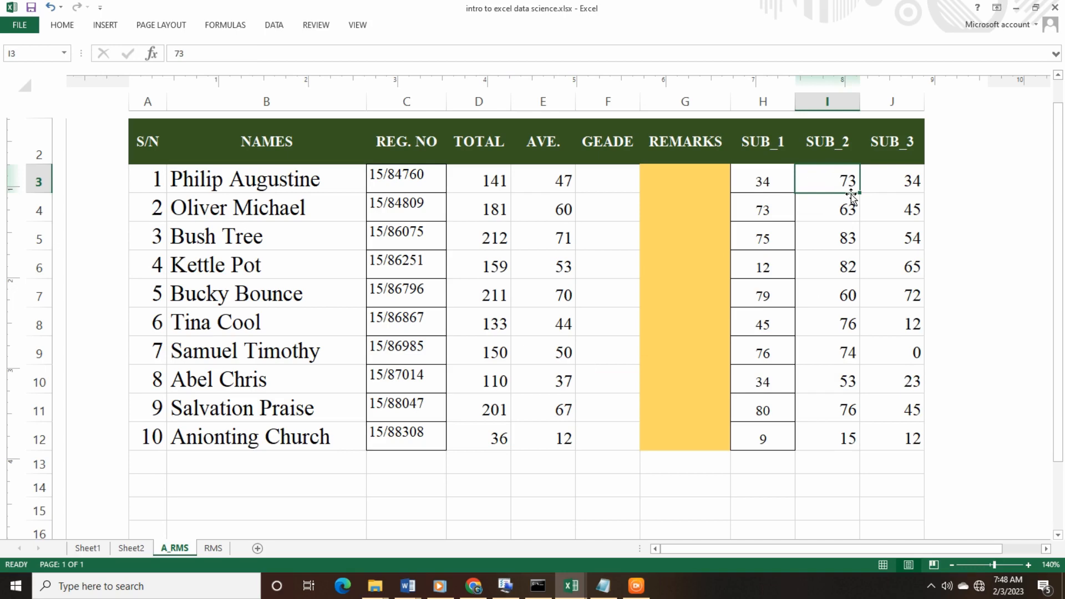
text(35)
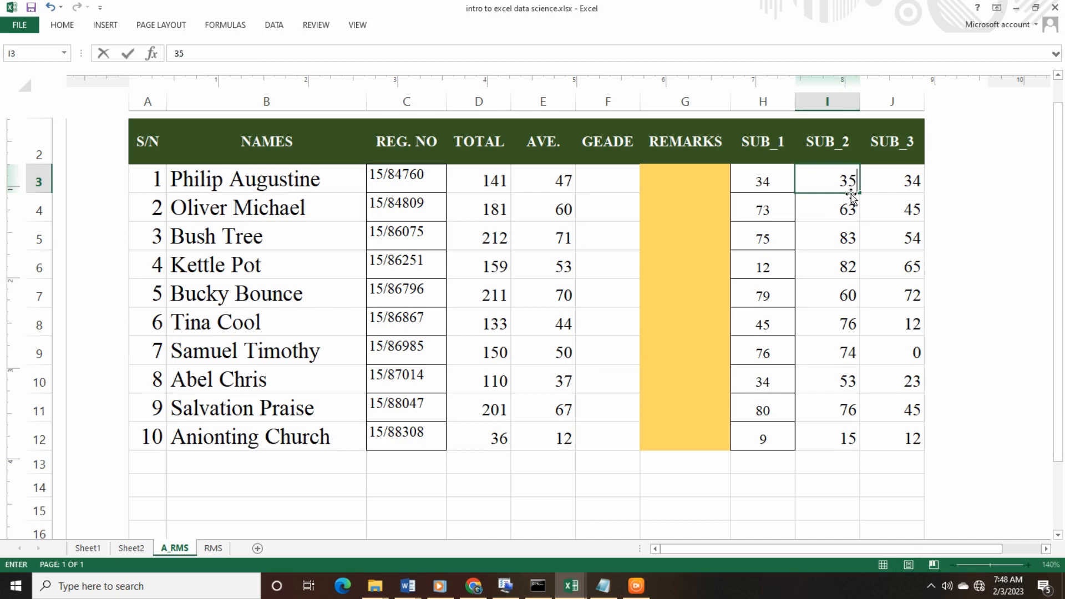
key(Return)
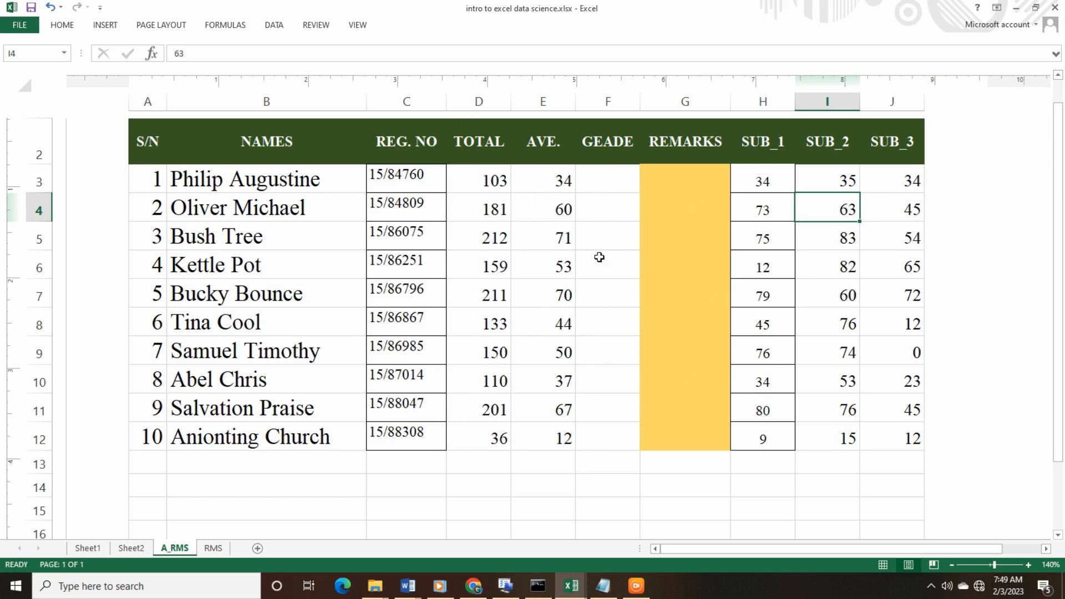
Examine the Remarks formulas on the RMS sheet as a model for the A_RMS REMARKS column, and return to A_RMS.
click(677, 183)
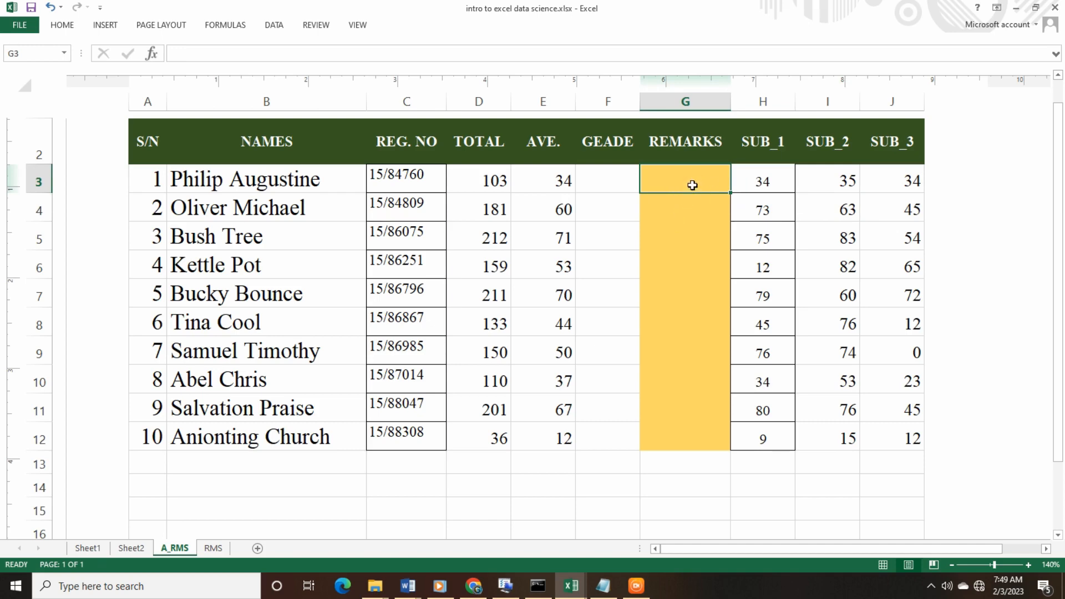
click(213, 549)
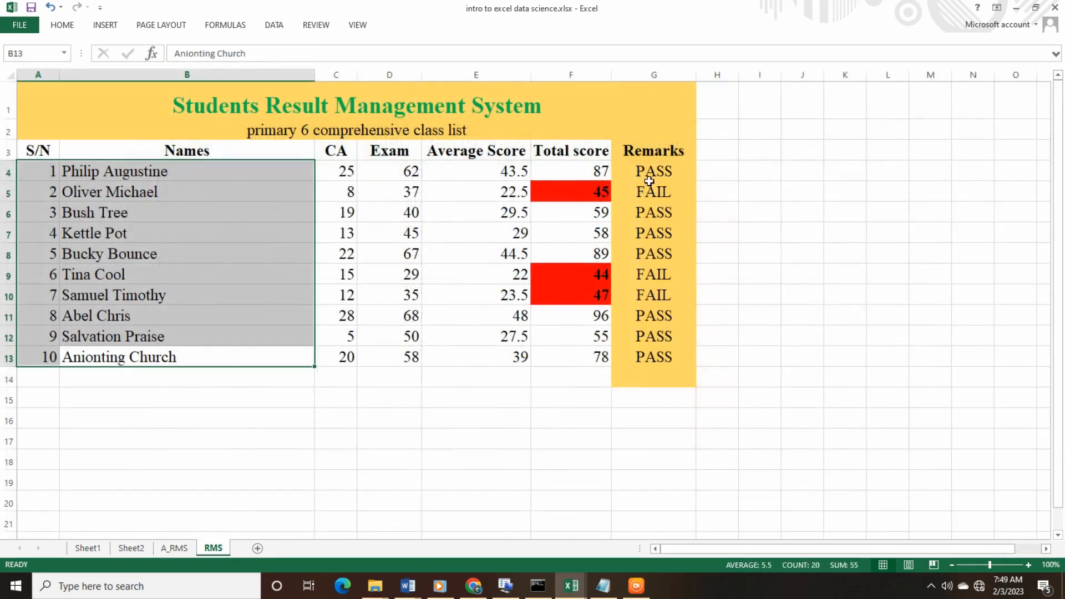
click(650, 181)
click(656, 195)
click(657, 211)
click(658, 233)
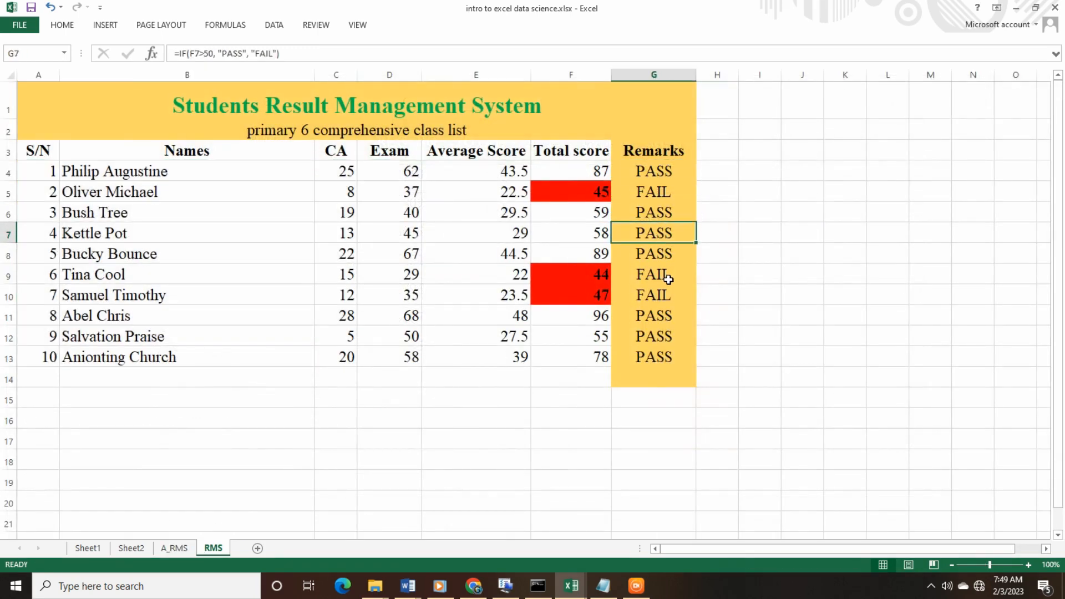
click(668, 279)
click(653, 320)
click(176, 548)
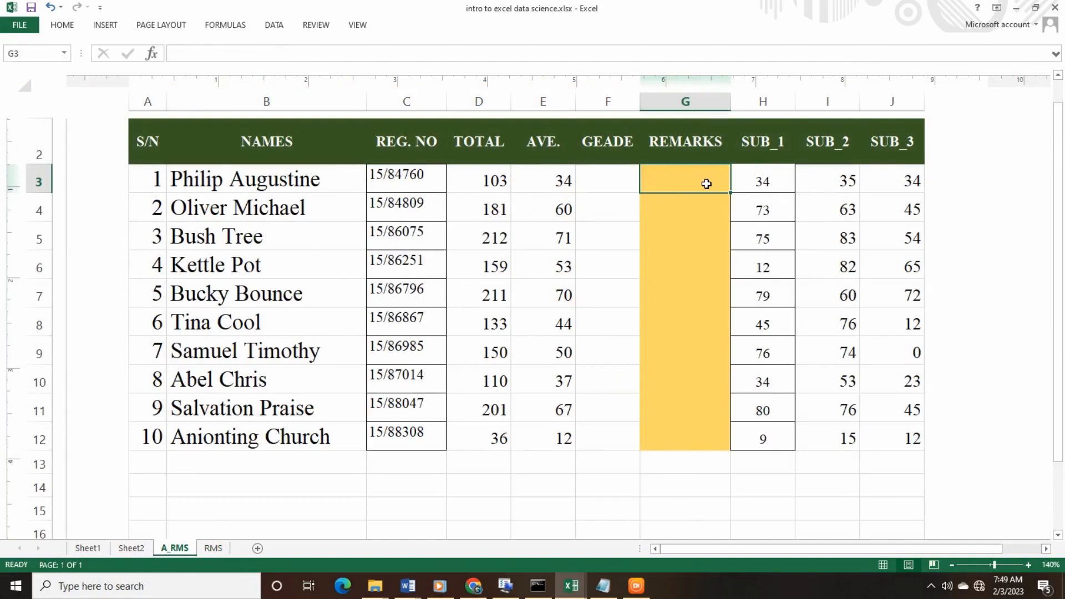
Switch to the Notepad notes and add a "Conditional Statement" line below "Conditional Formatting:".
click(603, 586)
click(353, 478)
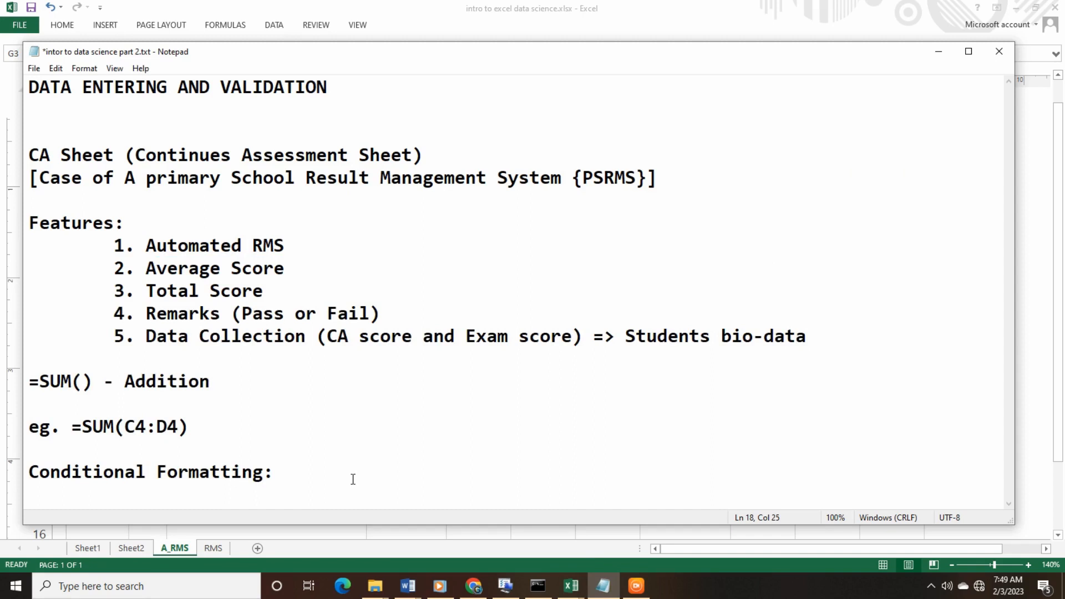
key(Return)
key(Return)
key(Return)
key(Return)
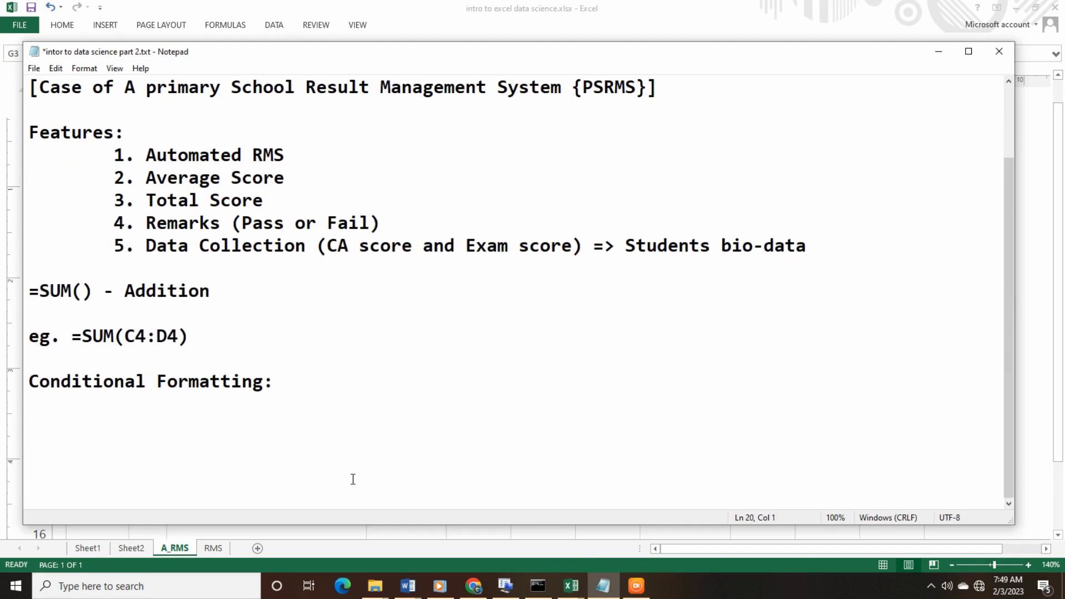
text(Conditional Ststate)
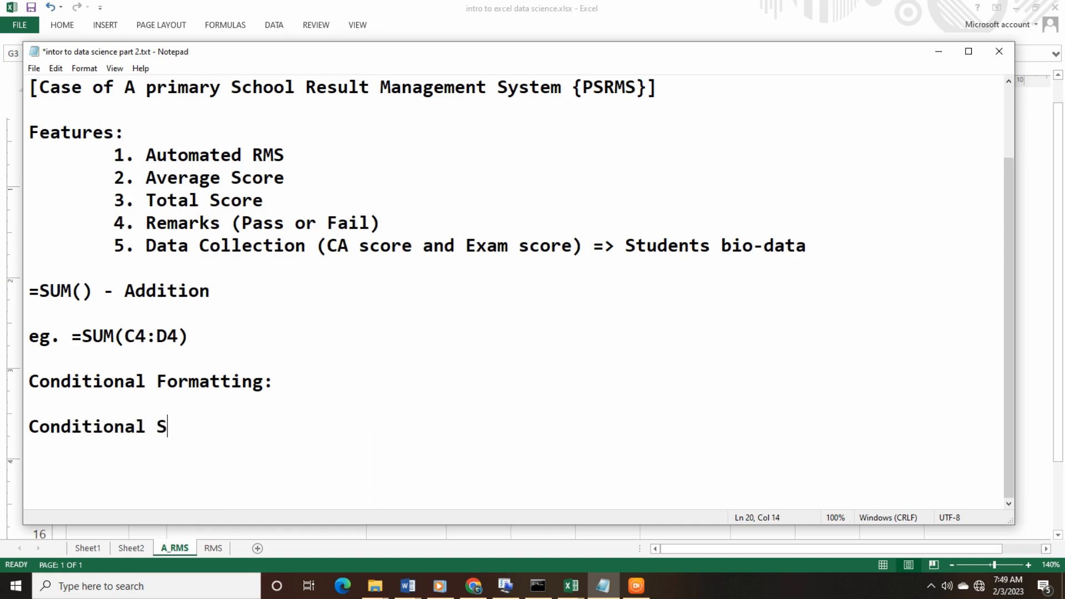
key(BackSpace)
key(BackSpace)
key(BackSpace)
key(BackSpace)
key(BackSpace)
text(atem,en)
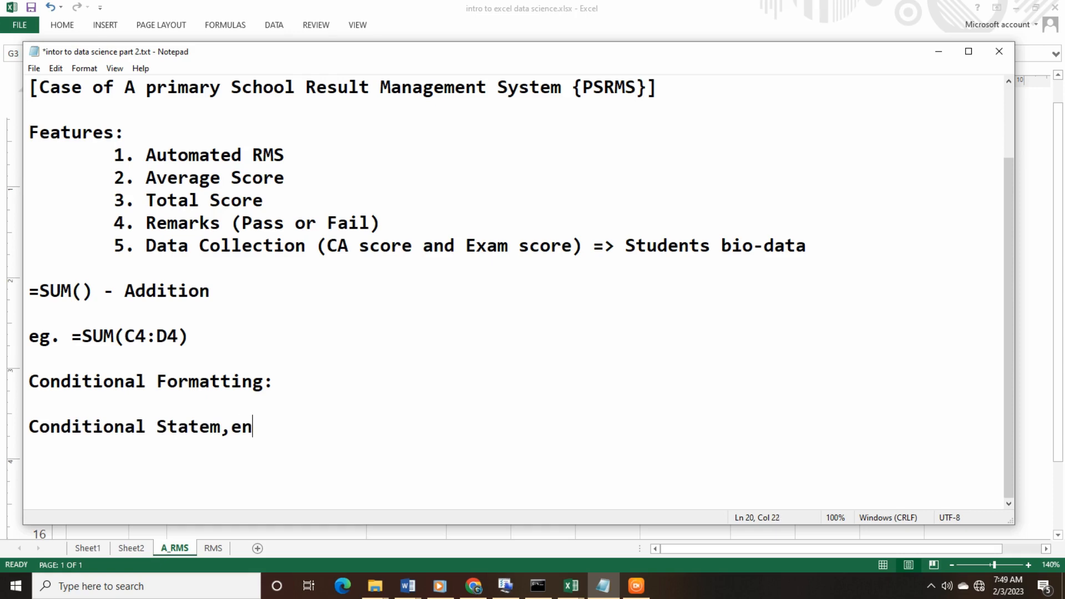
key(BackSpace)
key(BackSpace)
key(BackSpace)
key(BackSpace)
text(ment)
key(BackSpace)
key(BackSpace)
text(ent 90)
Complete the Conditional Statement line with "(IF AND OR)" and return to the Excel workbook.
key(BackSpace)
key(BackSpace)
text(())
key(Left)
text(IF)
text( NAD)
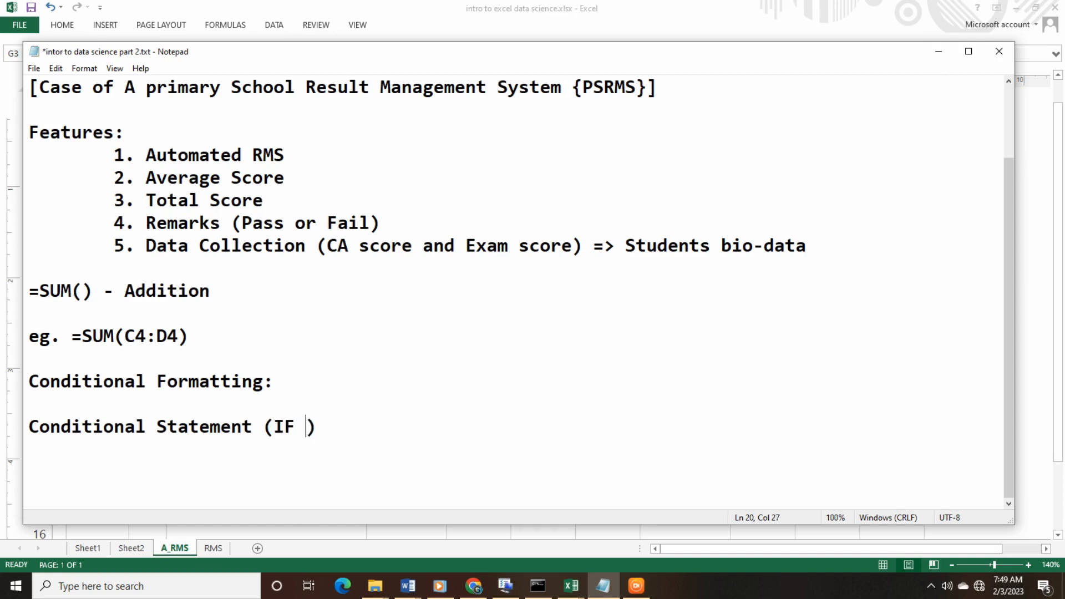
key(BackSpace)
key(BackSpace)
key(BackSpace)
text(AND OR)
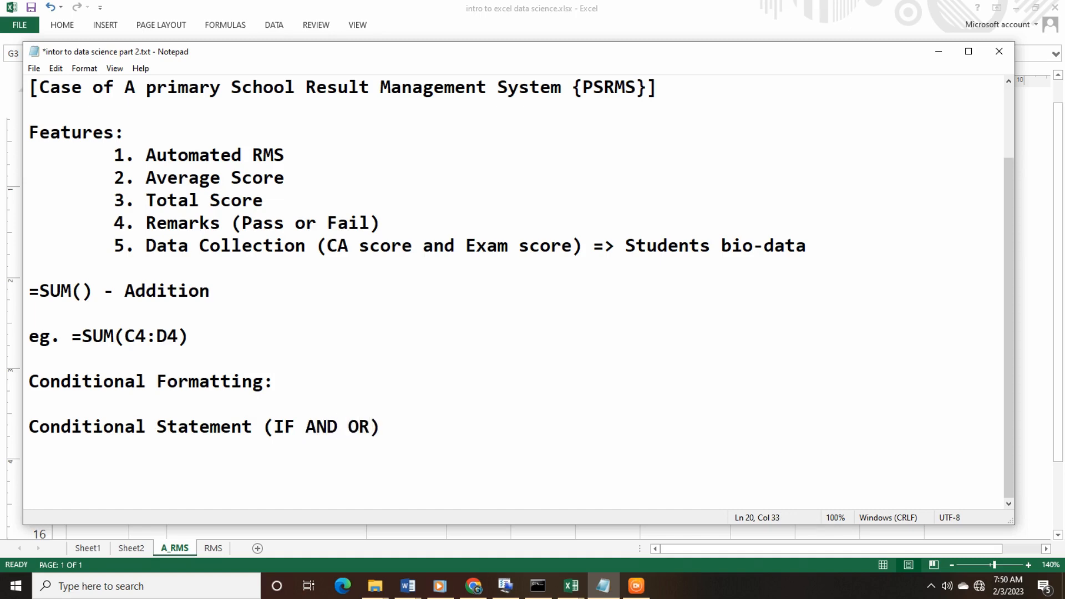
click(939, 51)
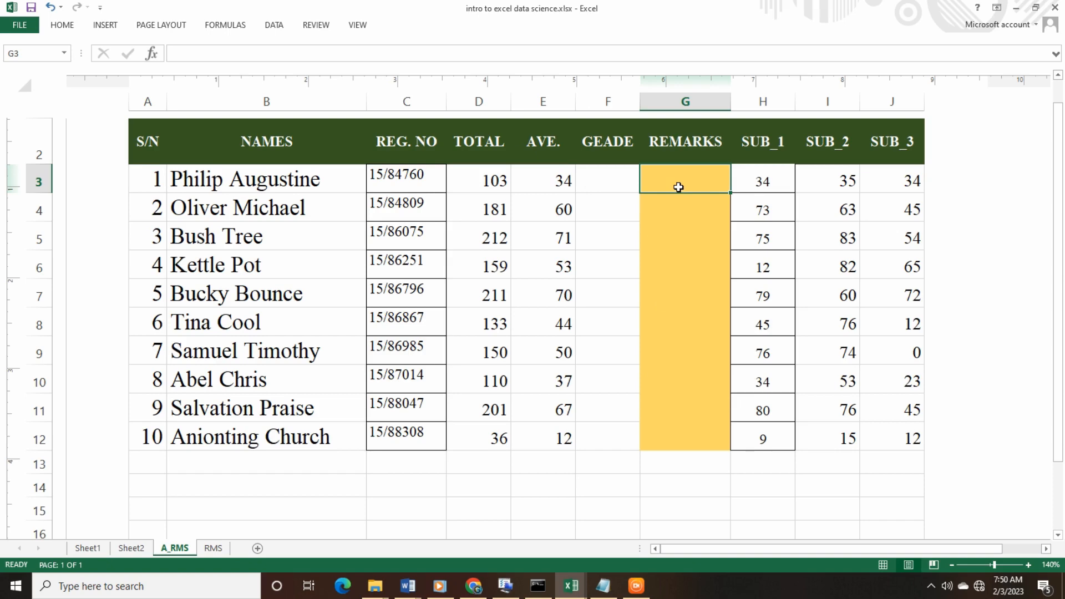
Insert the IF function in the first student's REMARKS cell G3 with the logical test <=45.
click(151, 54)
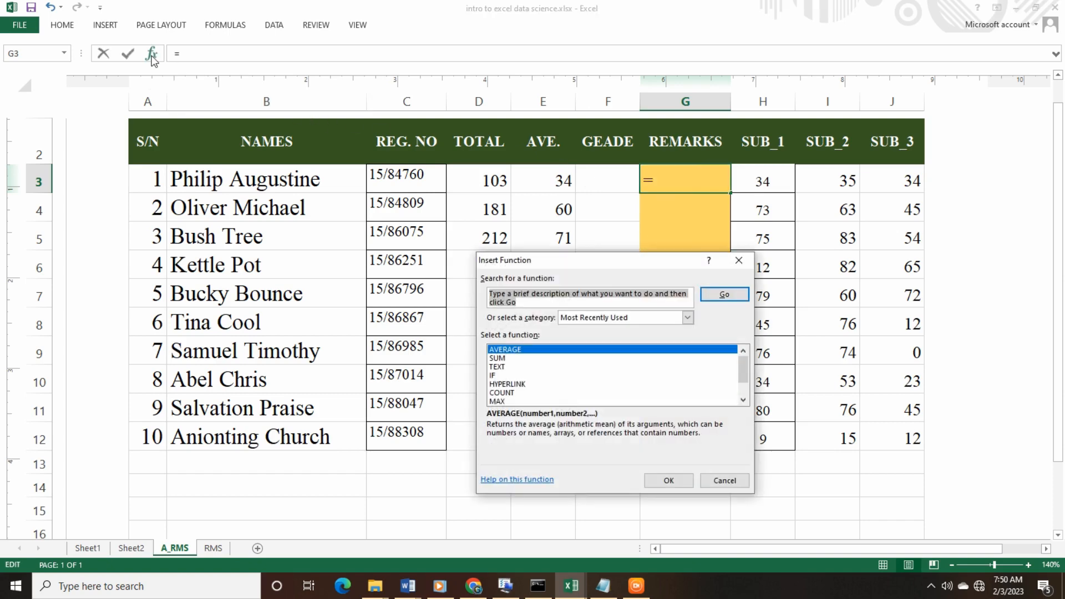
click(495, 376)
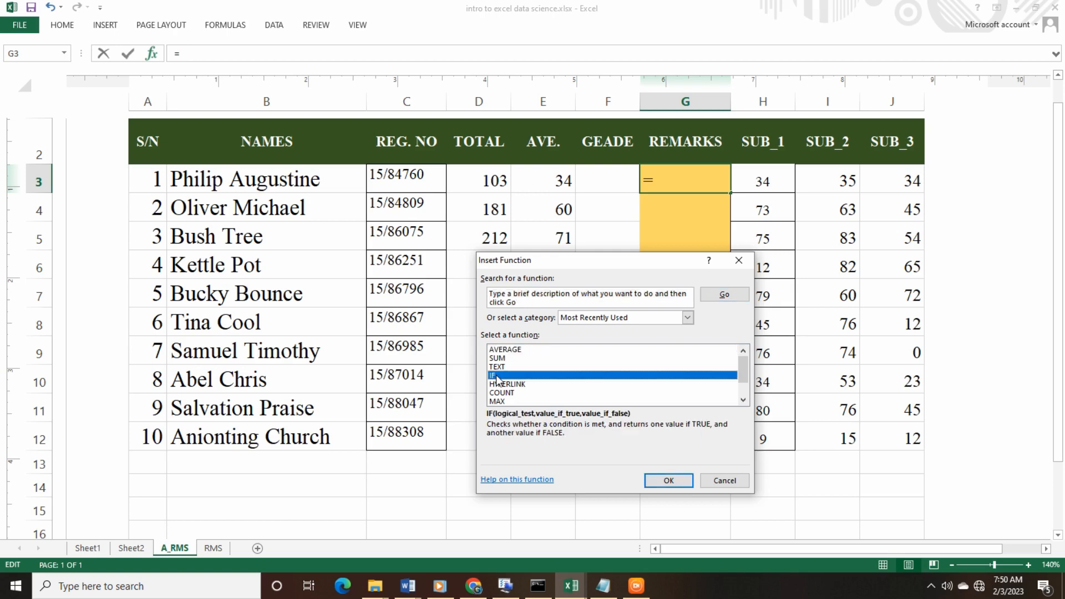
click(669, 482)
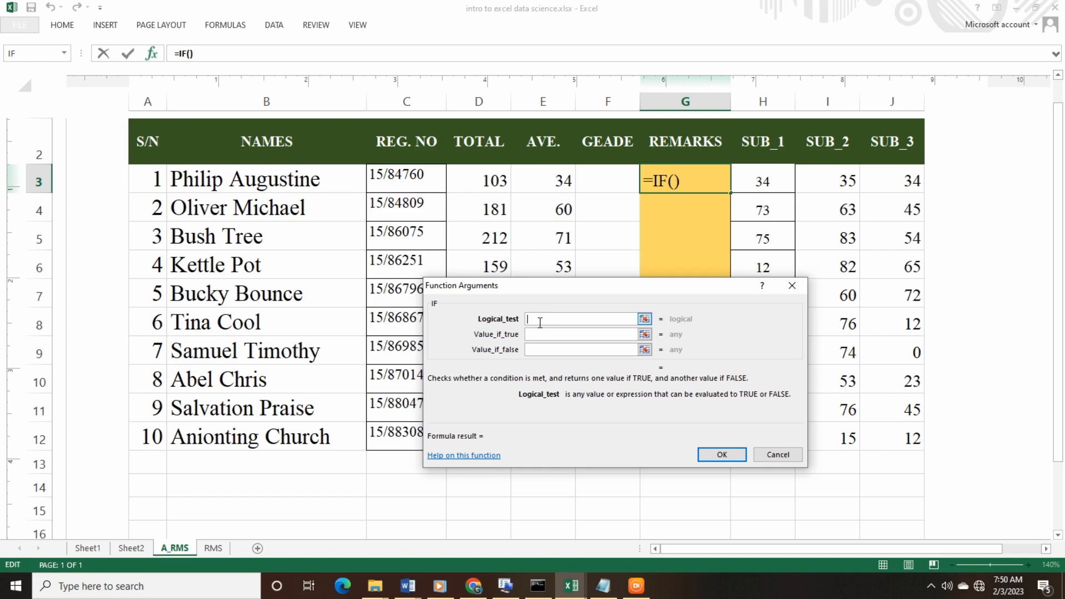
text(<=45)
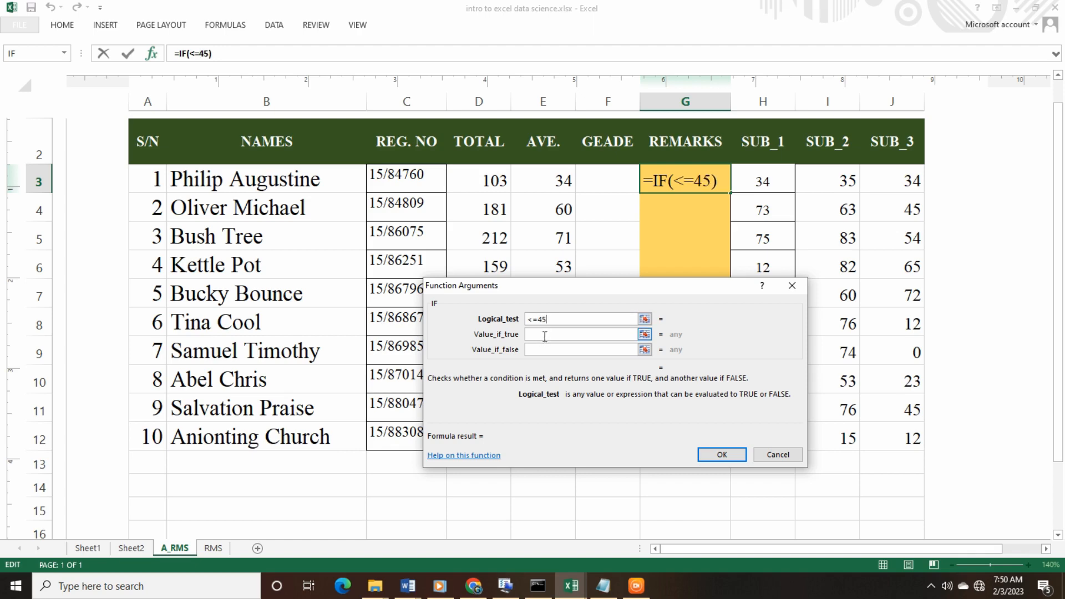
Set the IF function's value if true to "FAIL" and value if false to "PASS", and try to submit the formula.
click(544, 336)
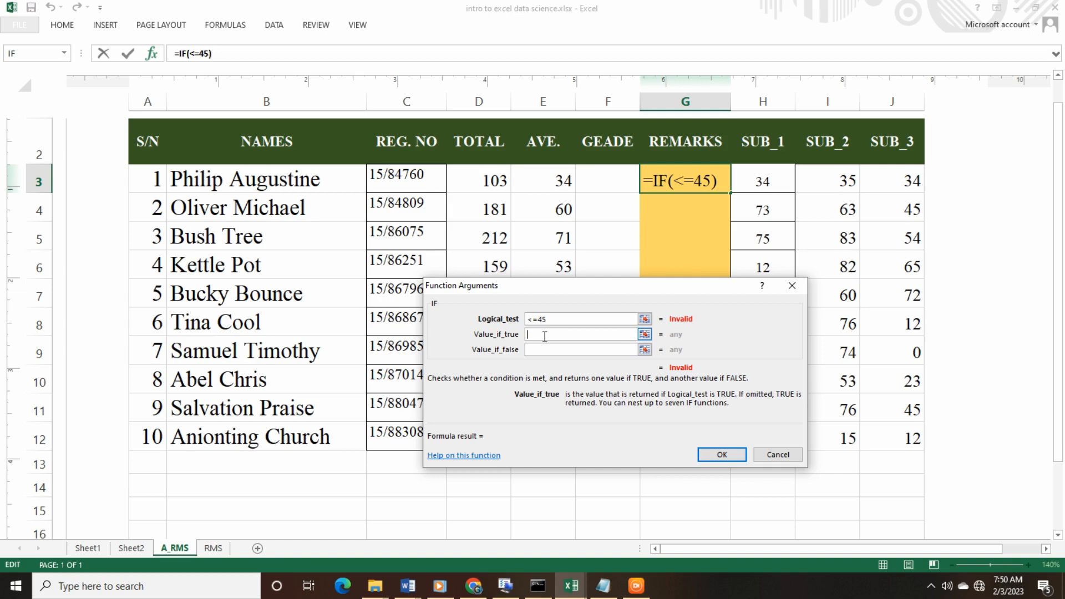
text(fai)
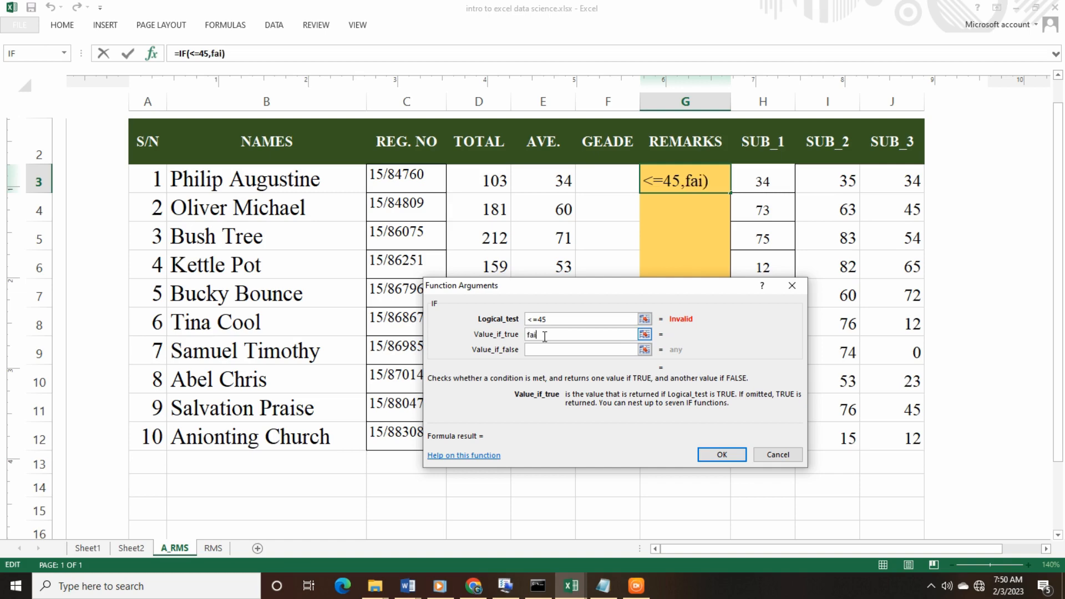
key(BackSpace)
key(BackSpace)
key(BackSpace)
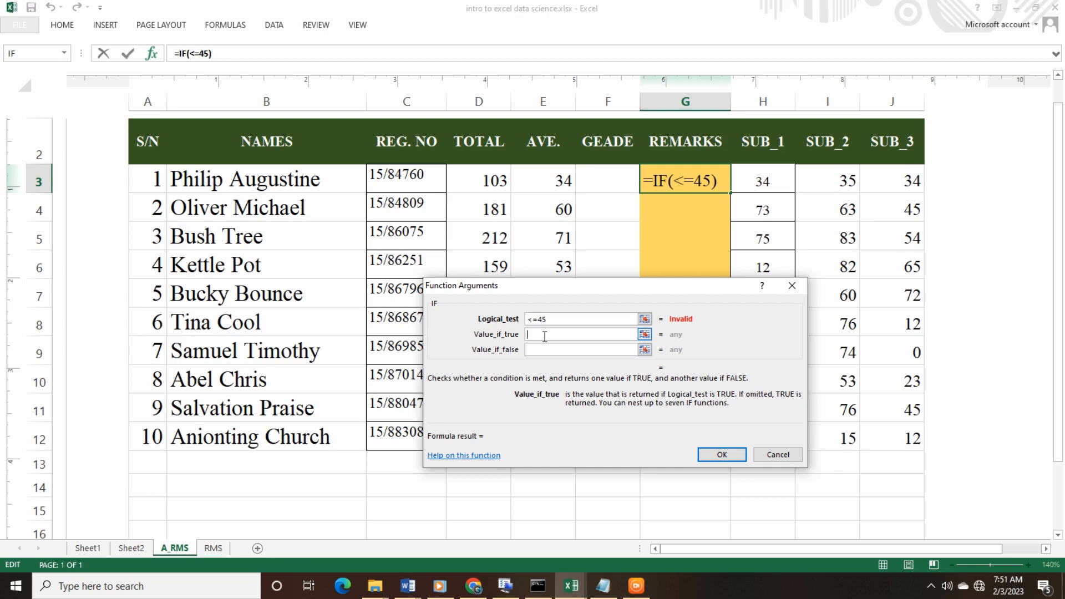
text(FAIL)
click(558, 351)
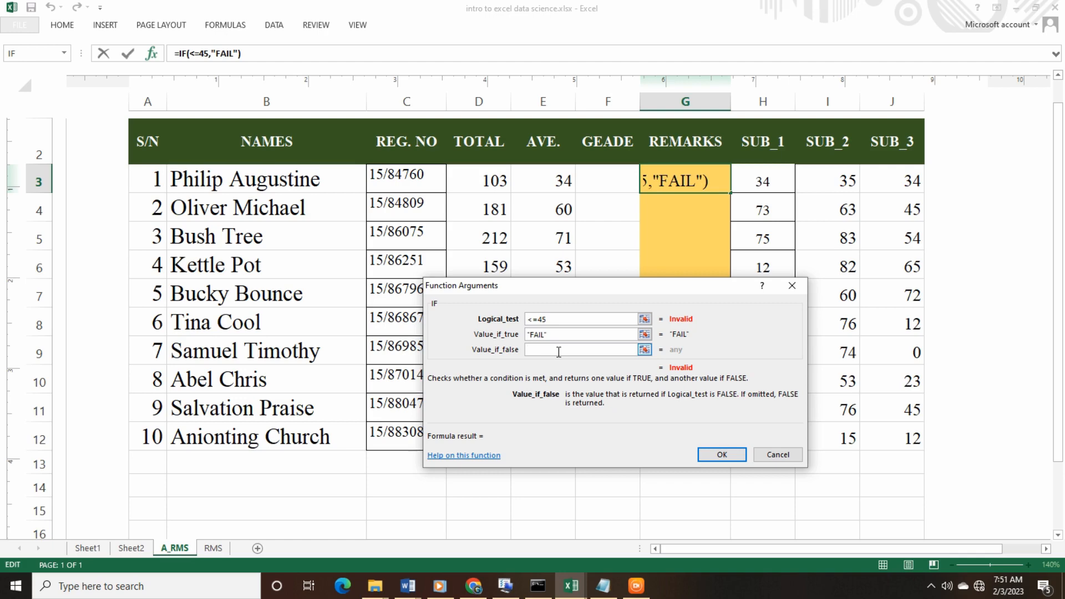
text(P)
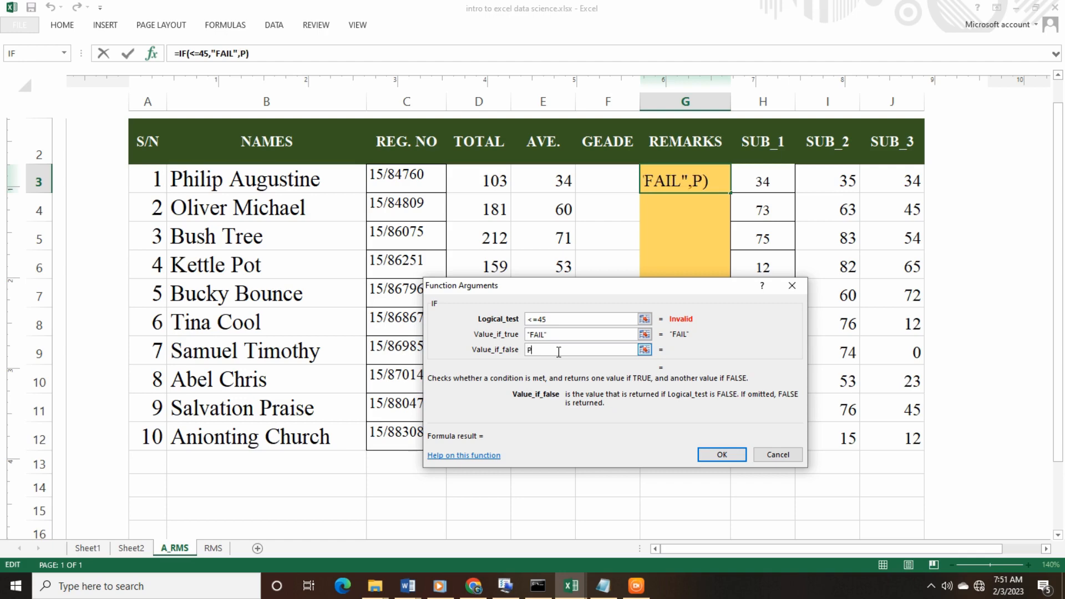
text(ASS)
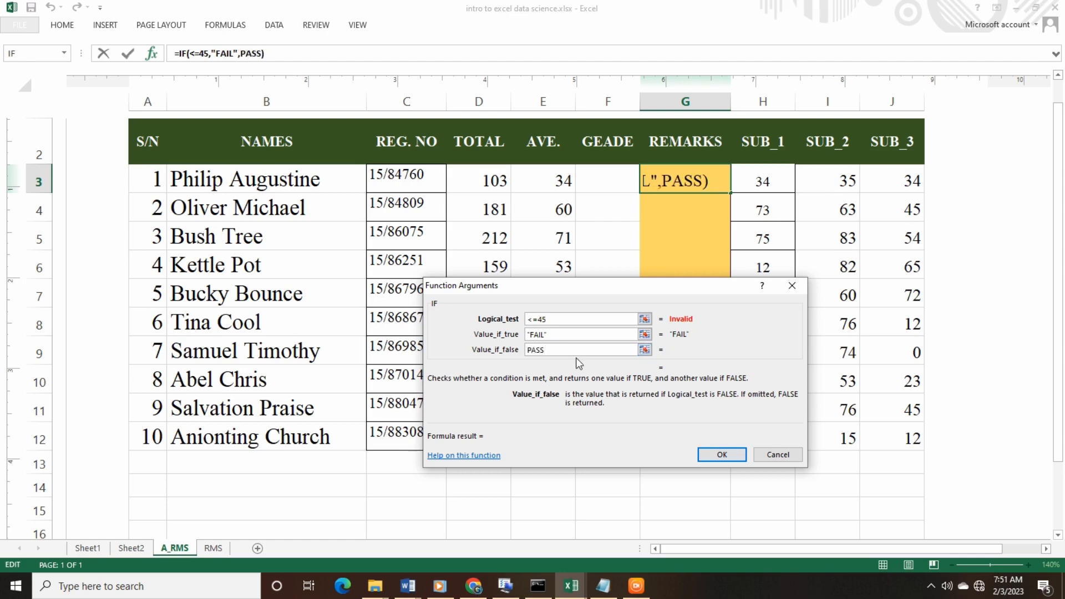
click(600, 334)
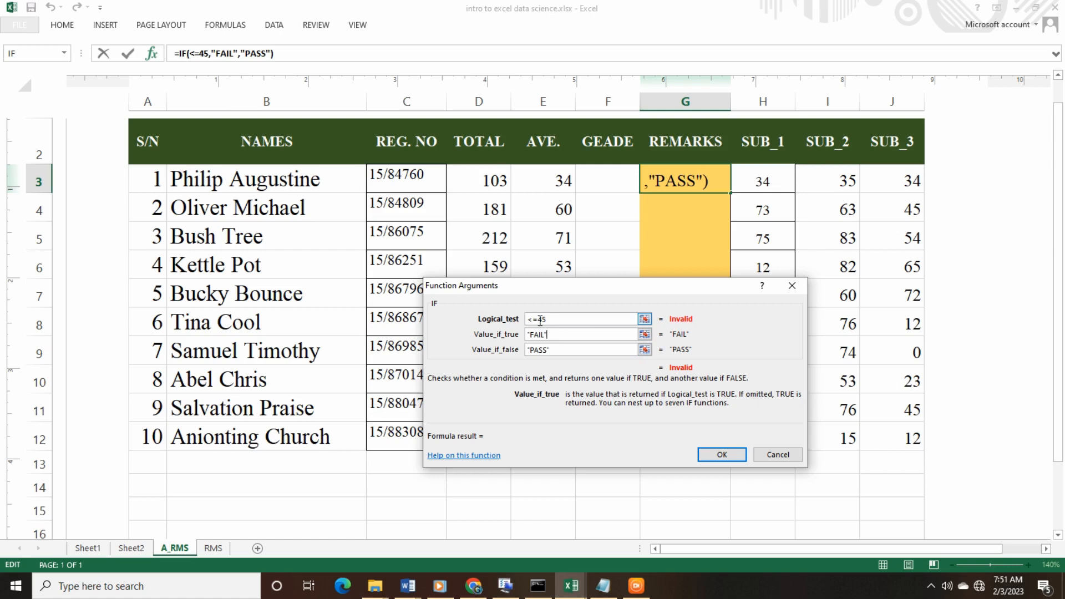
click(722, 455)
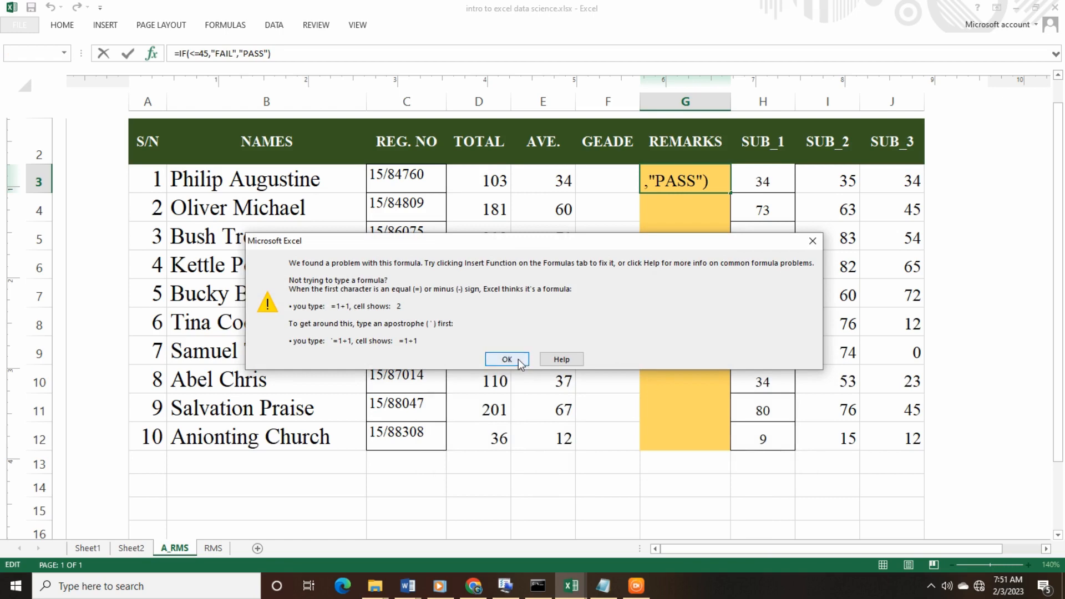
click(518, 358)
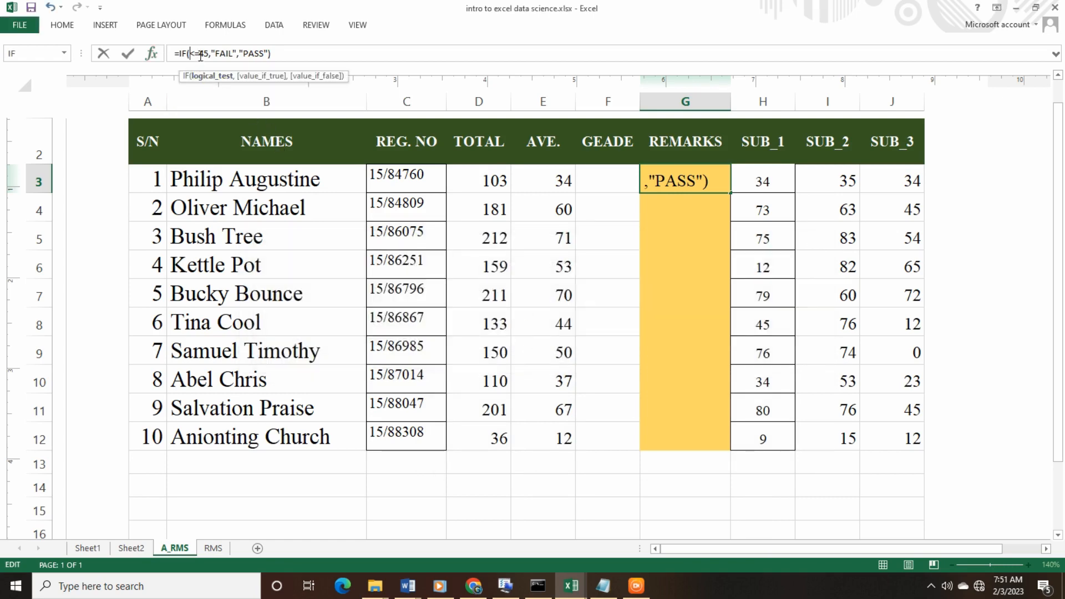
Complete the logical test in the first student's REMARKS formula as G3<=45 and submit the formula, dismissing the alert.
click(199, 53)
text(G3)
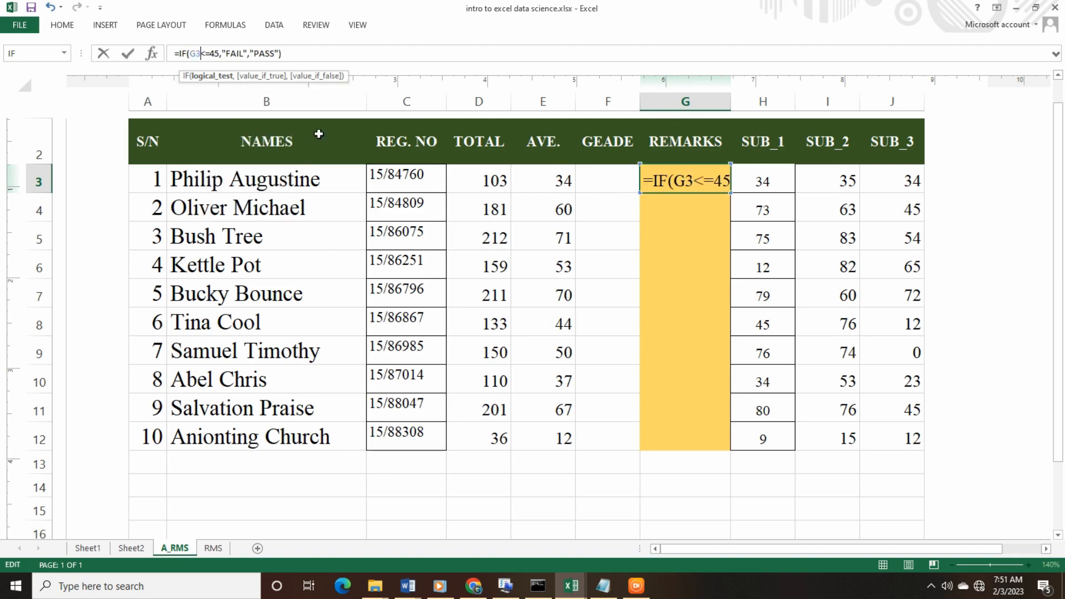
click(254, 53)
text(,)
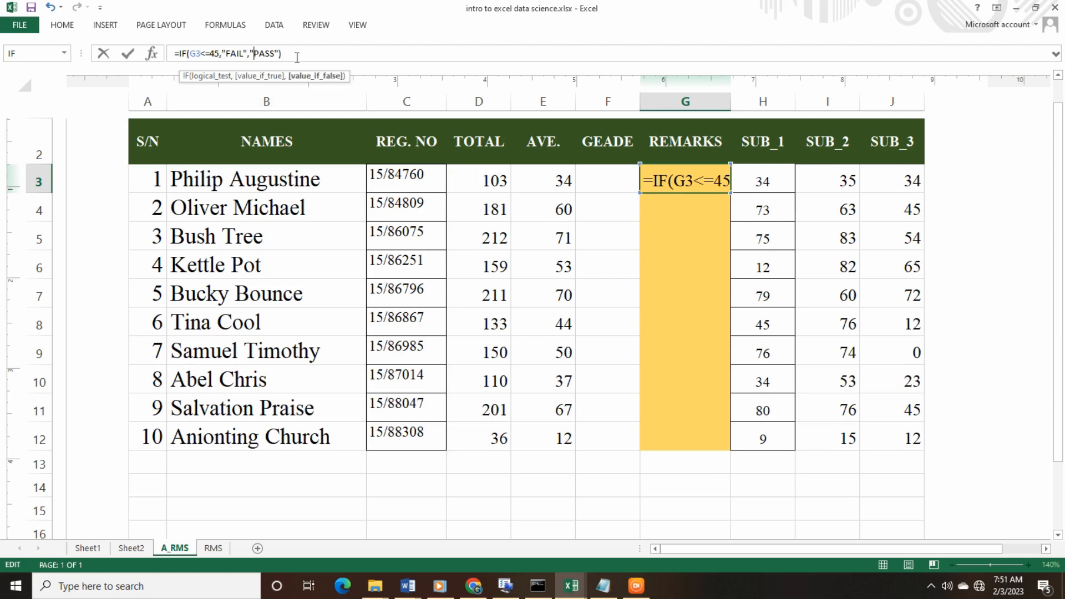
click(300, 57)
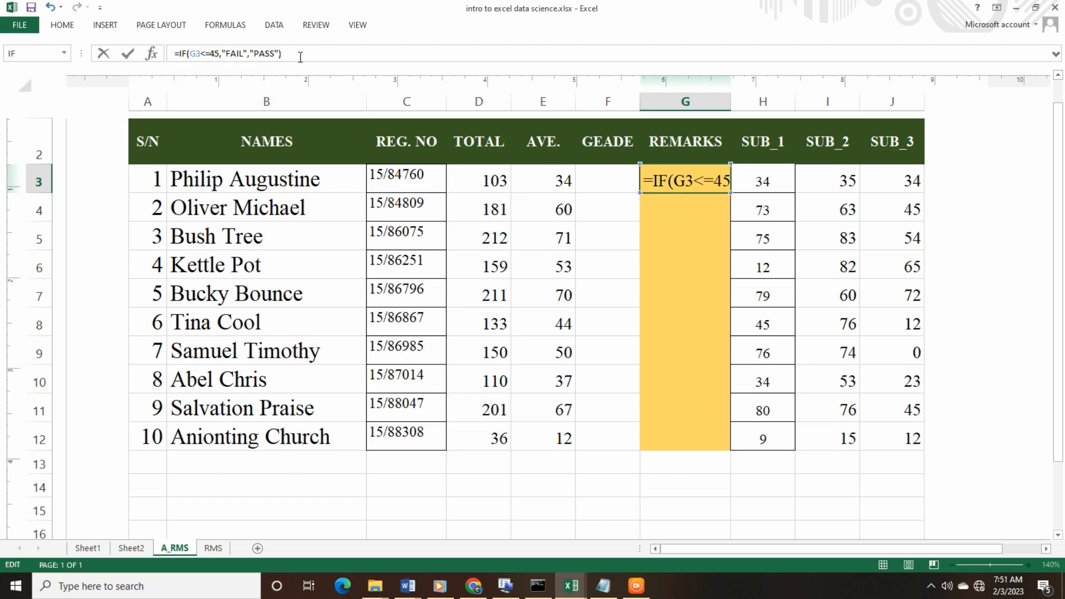
key(Return)
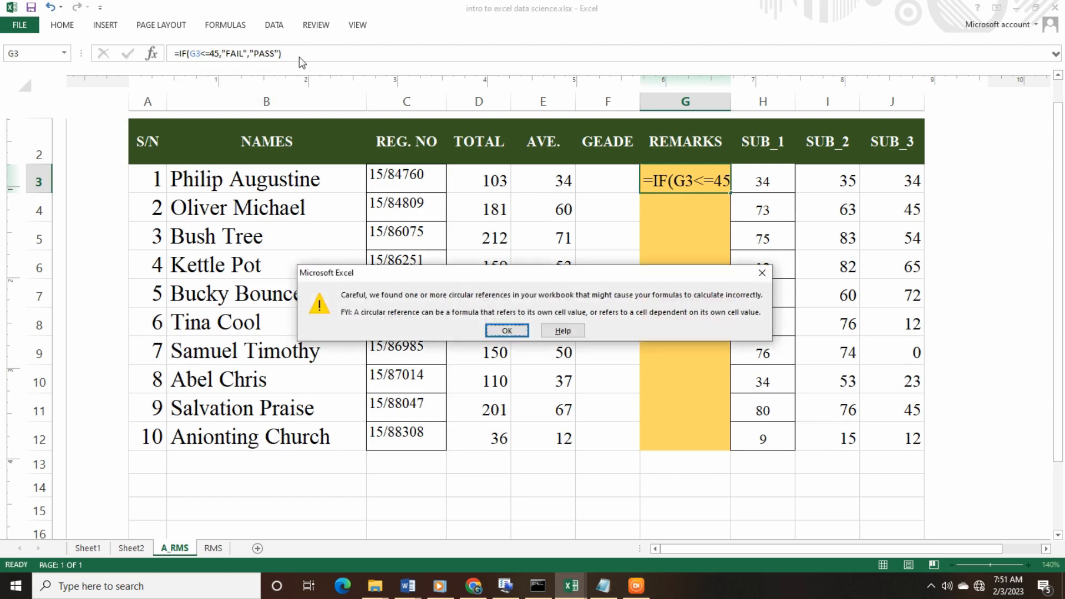
click(503, 331)
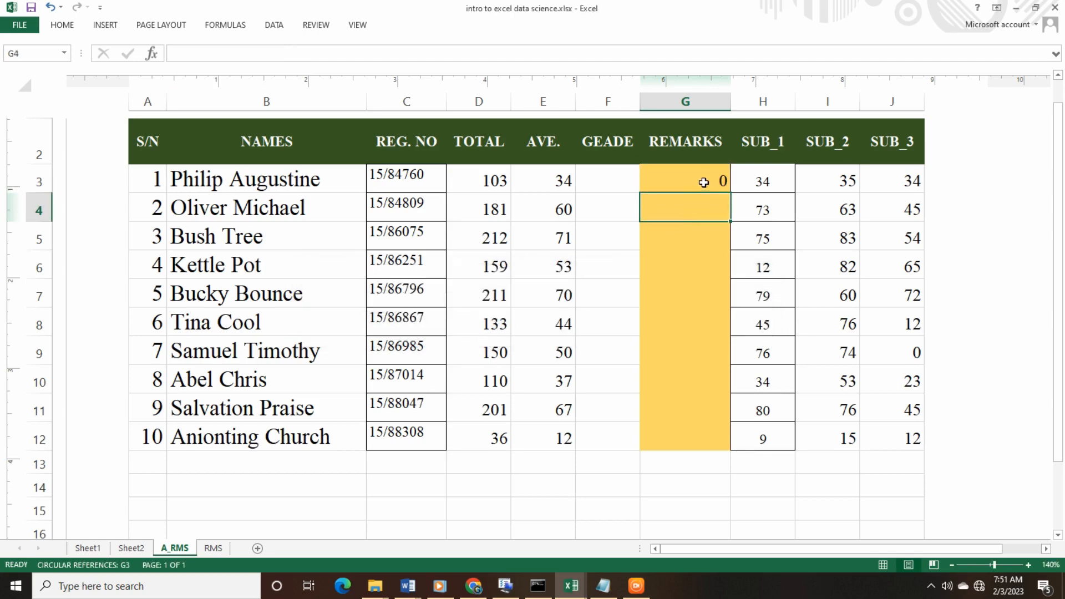
Inspect the formulas in the first student's REMARKS cell G3 and average cell E3.
click(712, 178)
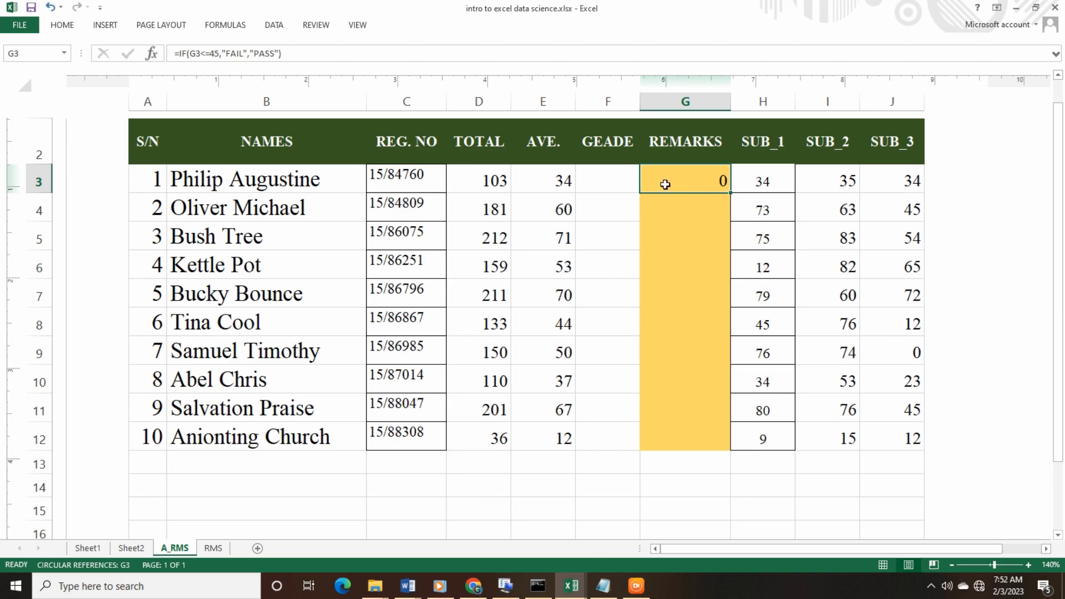
click(541, 183)
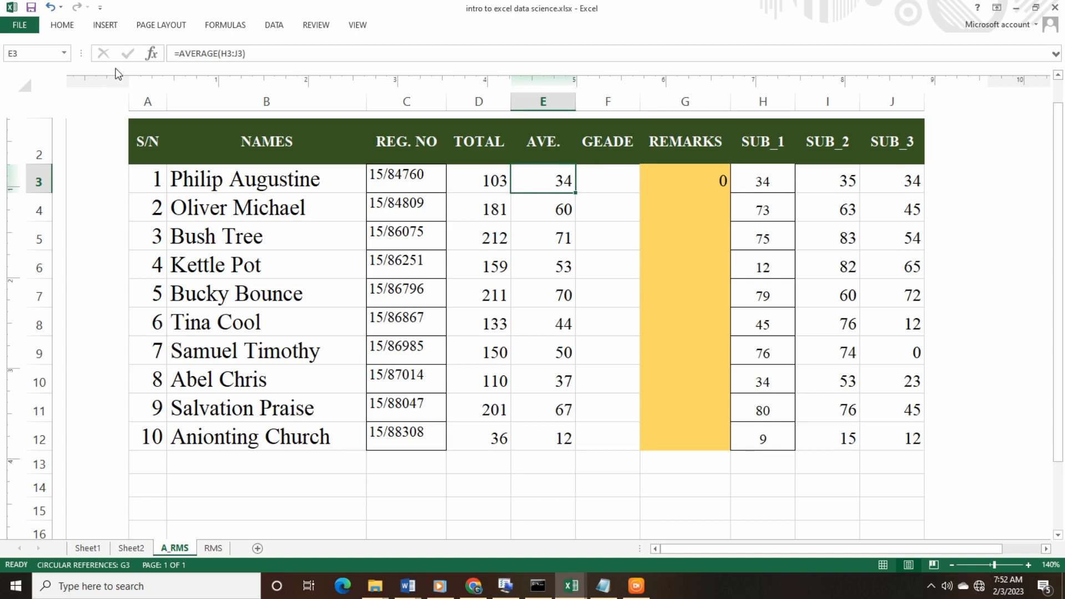
Correct the remarks formula in G3 to test the average in E3: =IF(E3<=45,"FAIL","PASS").
click(706, 186)
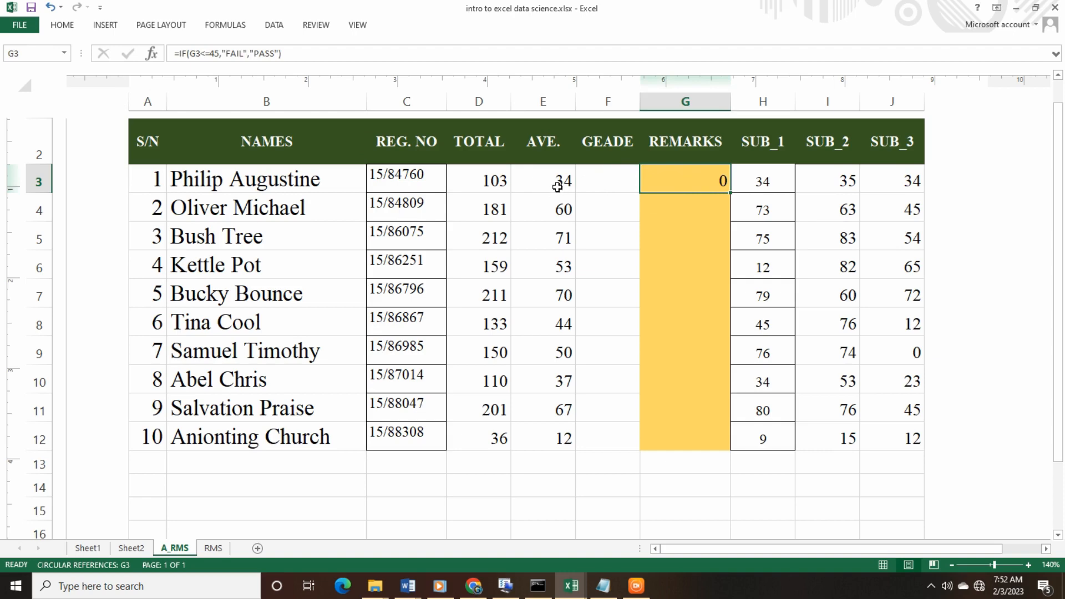
click(198, 56)
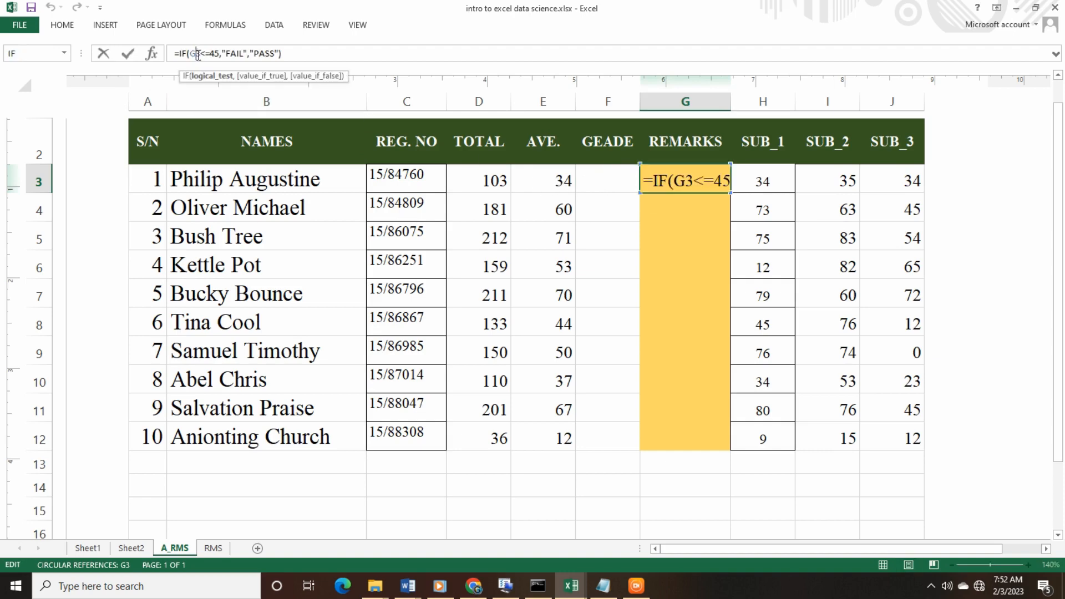
key(BackSpace)
text(E)
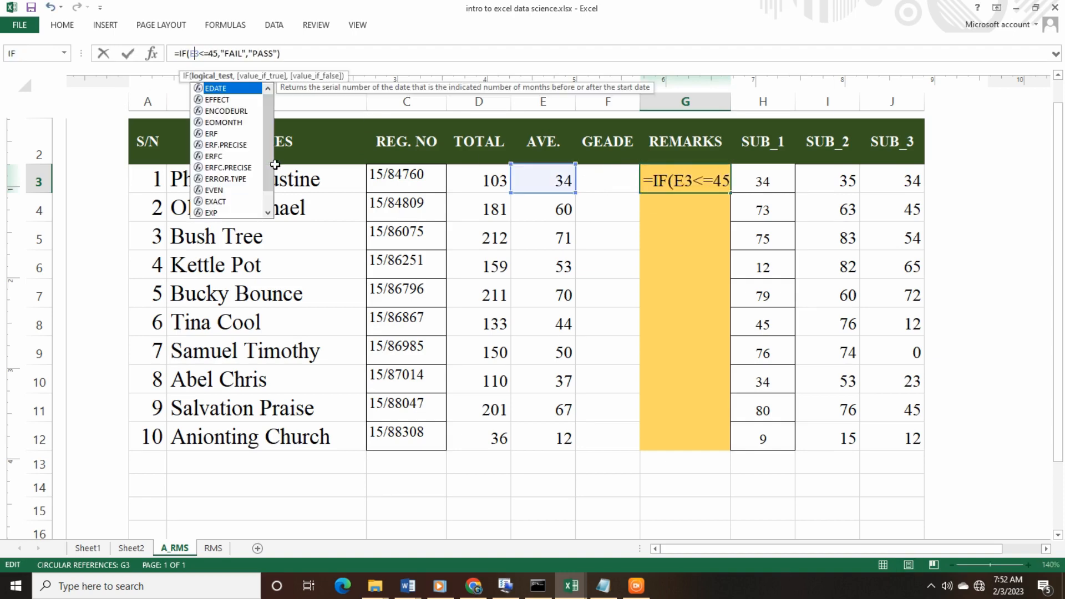
click(327, 53)
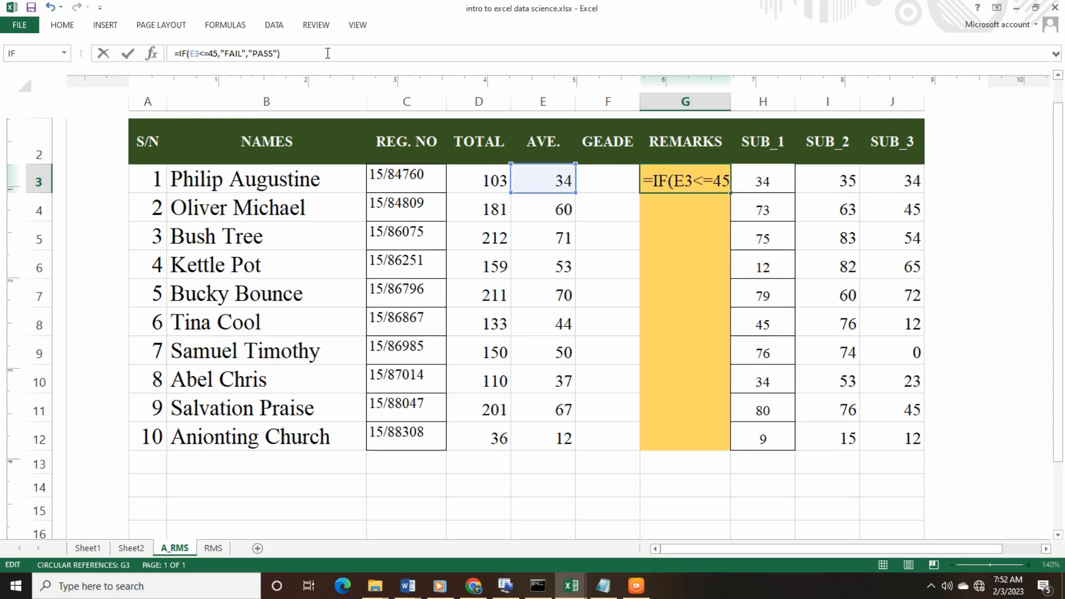
click(725, 248)
click(676, 185)
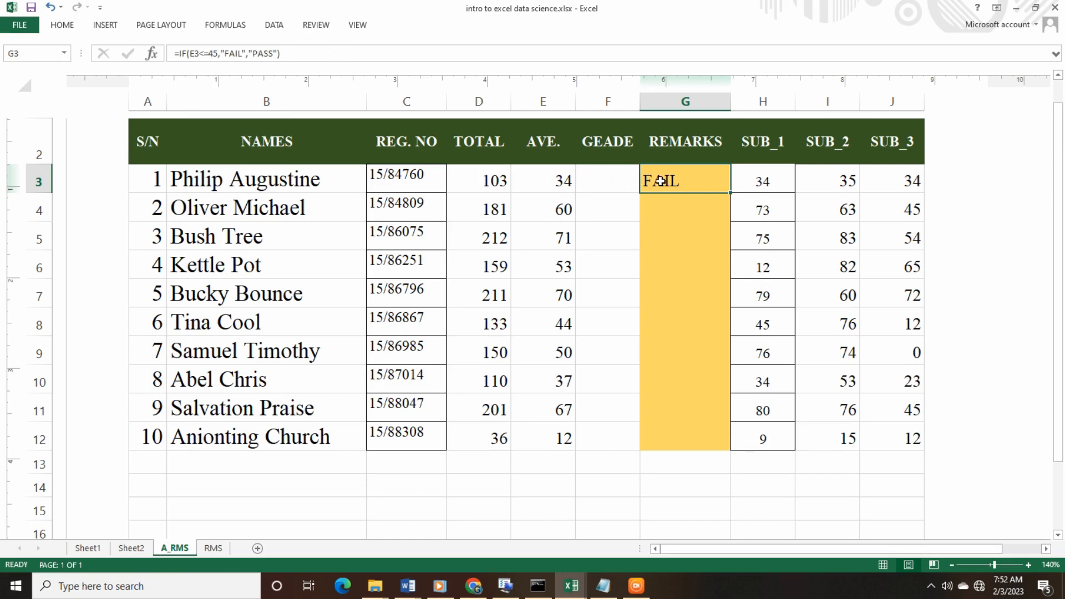
Fill the pass/fail formula from G3 down the REMARKS column to G12.
click(558, 182)
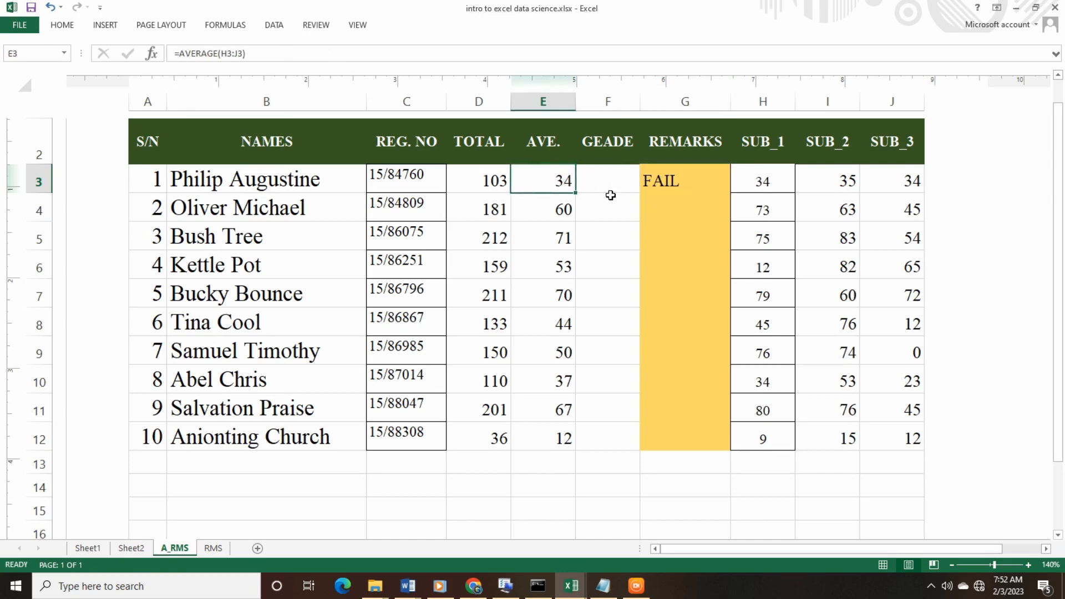
click(666, 182)
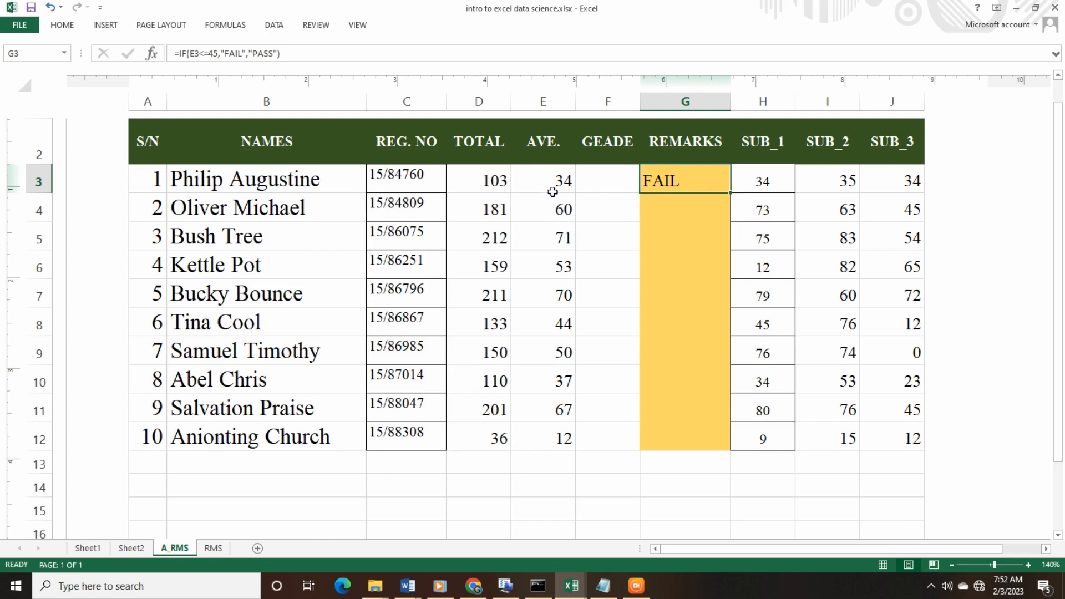
drag(552, 186, 557, 412)
click(666, 261)
click(688, 176)
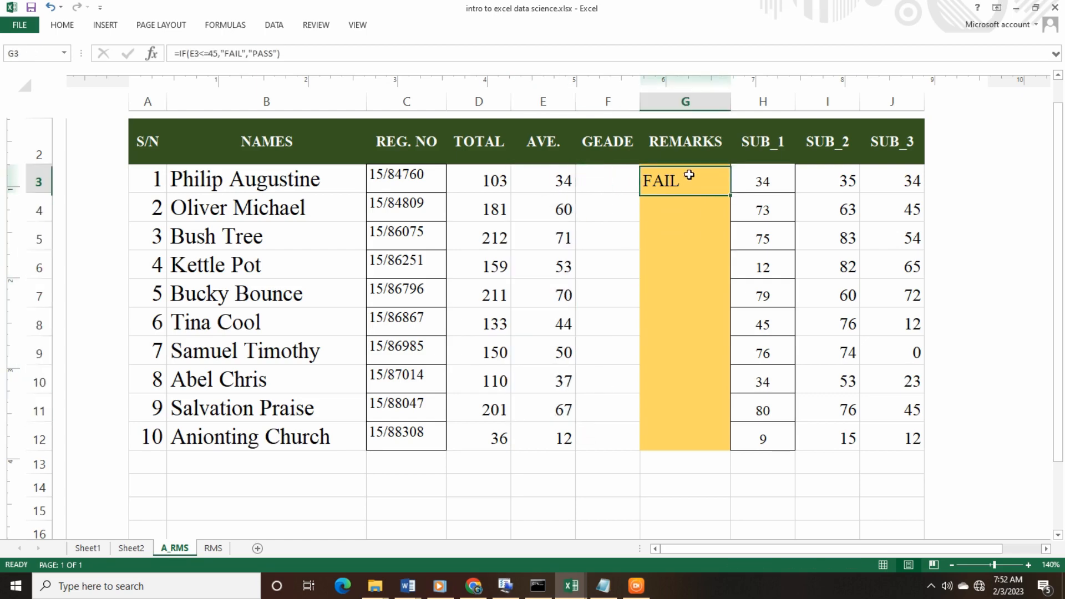
drag(724, 193, 738, 451)
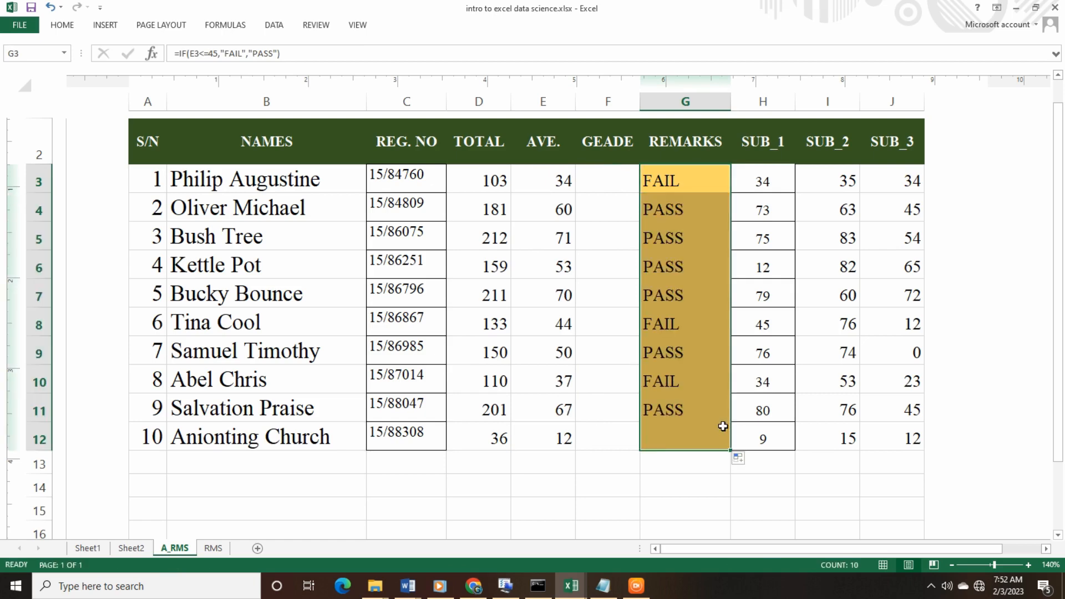
Check the copied remarks formulas in G3 to G12 against each student's average.
click(674, 244)
click(675, 212)
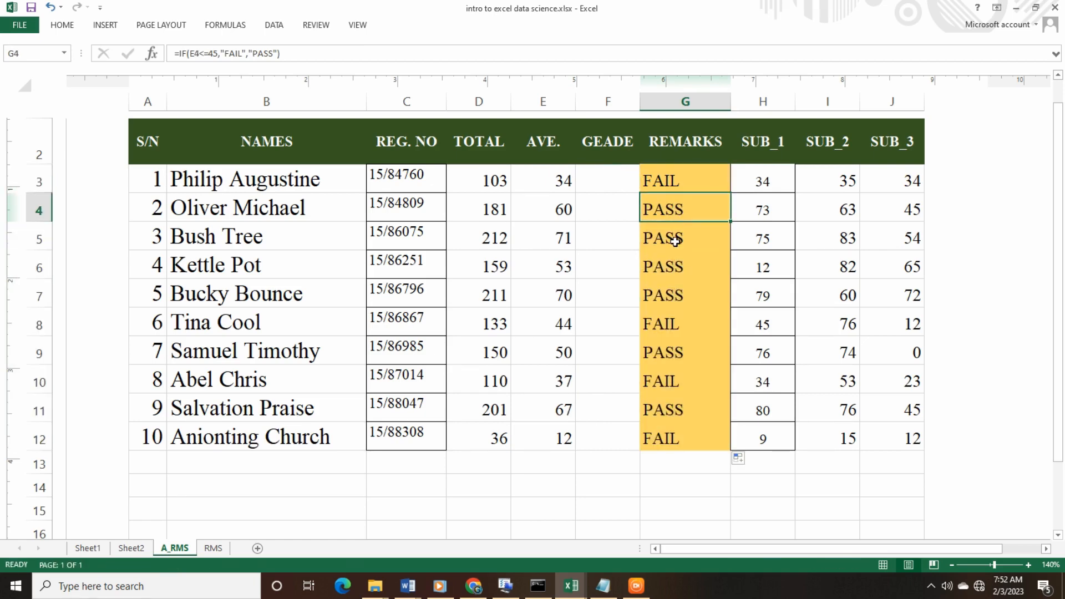
click(674, 240)
click(675, 268)
click(675, 295)
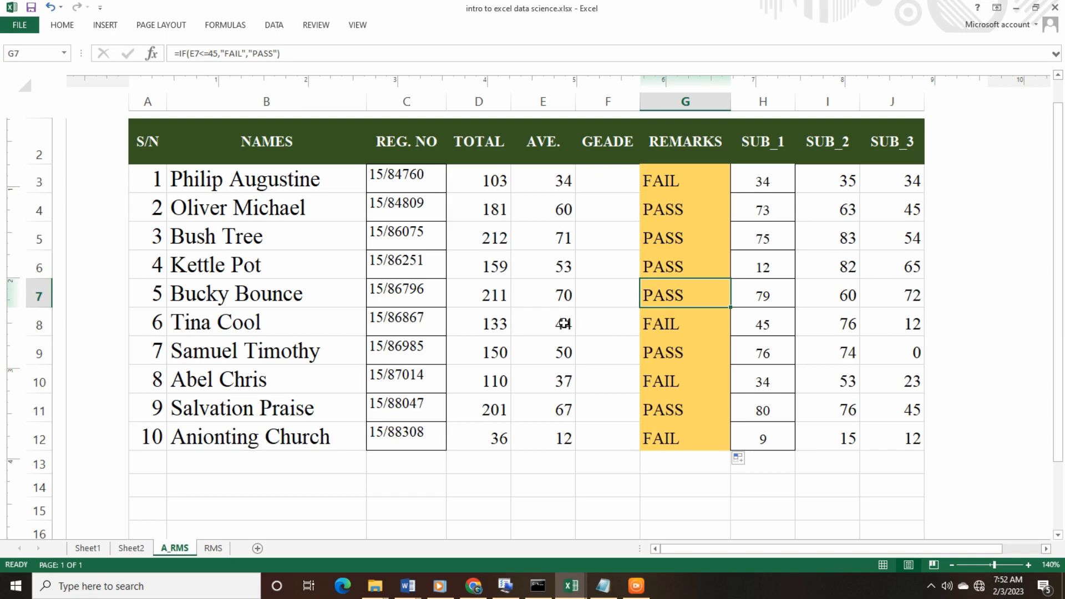
click(663, 323)
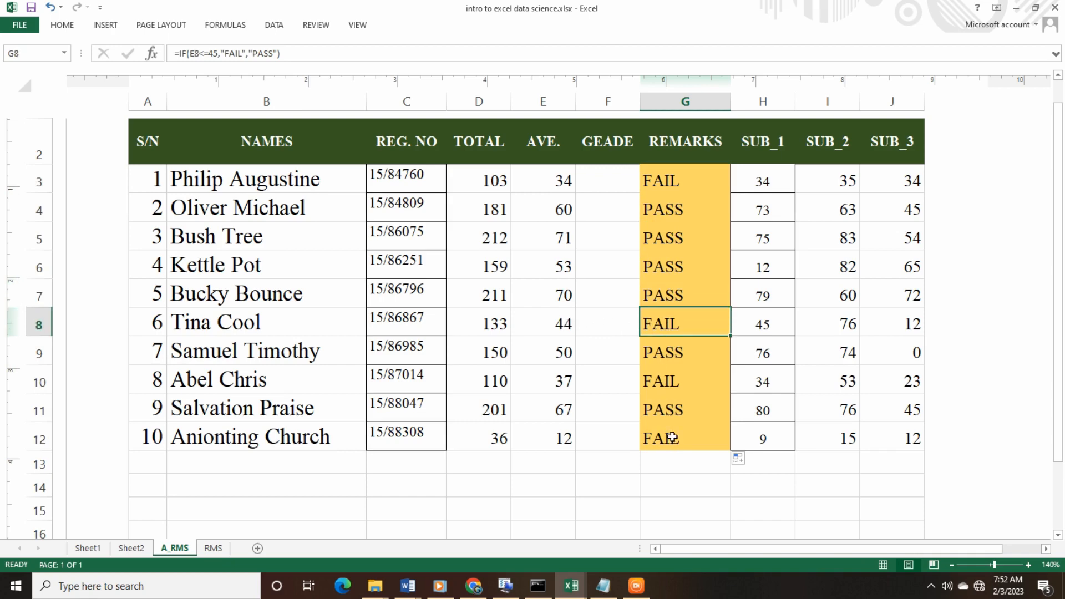
click(666, 385)
click(666, 436)
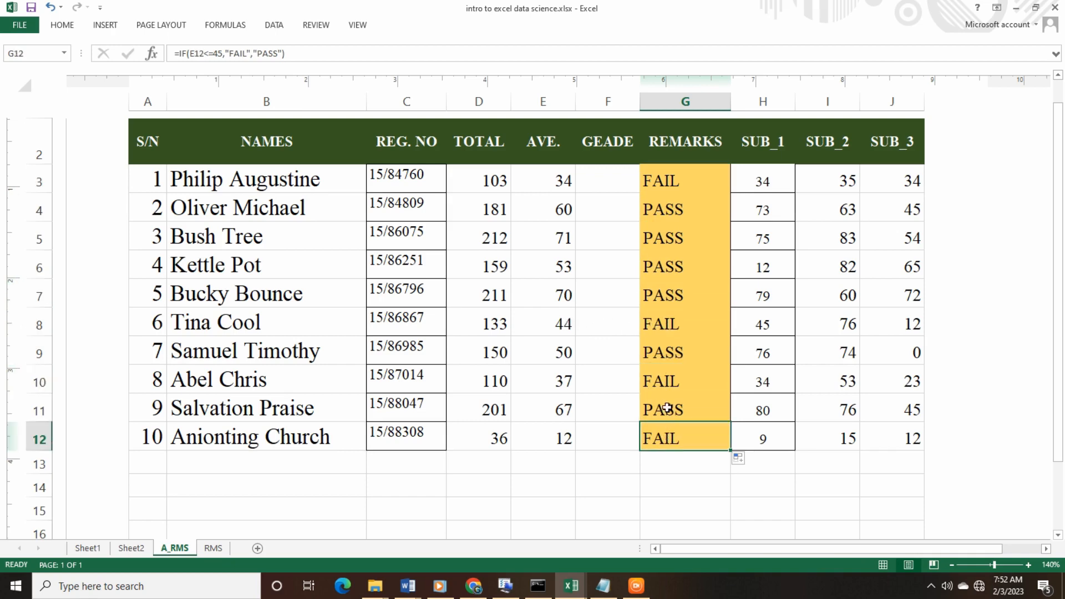
click(665, 385)
click(656, 327)
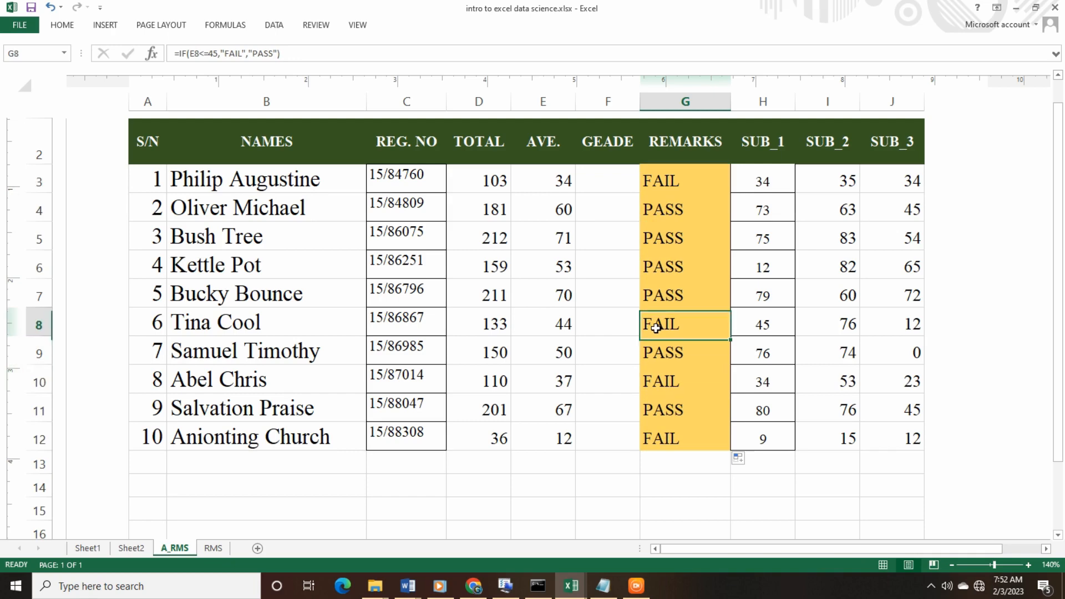
click(664, 185)
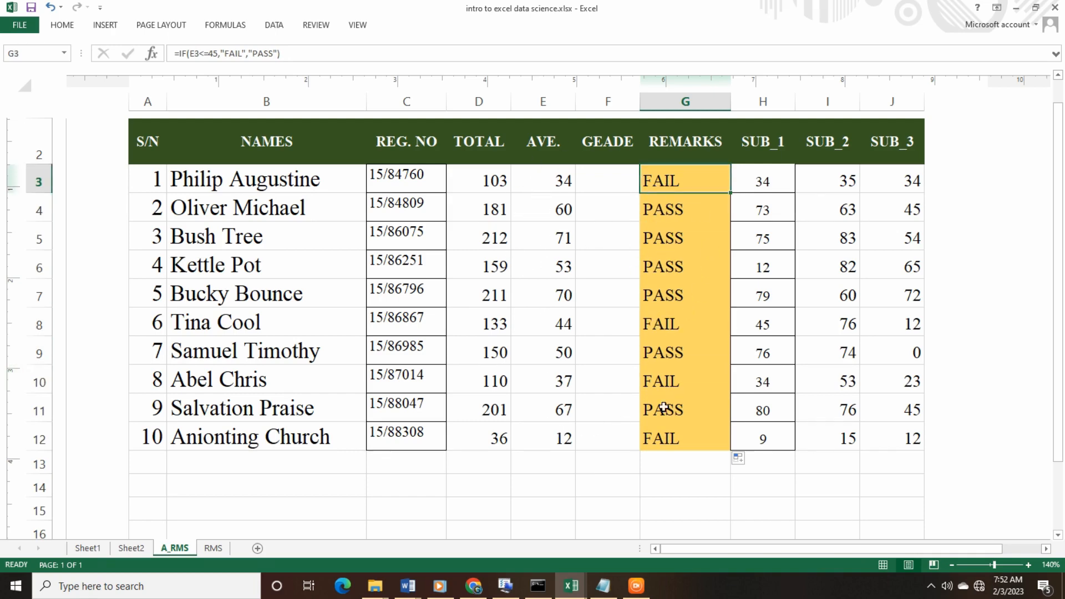
Look at the highlighted total scores on the RMS sheet, then return to the A_RMS sheet.
click(216, 551)
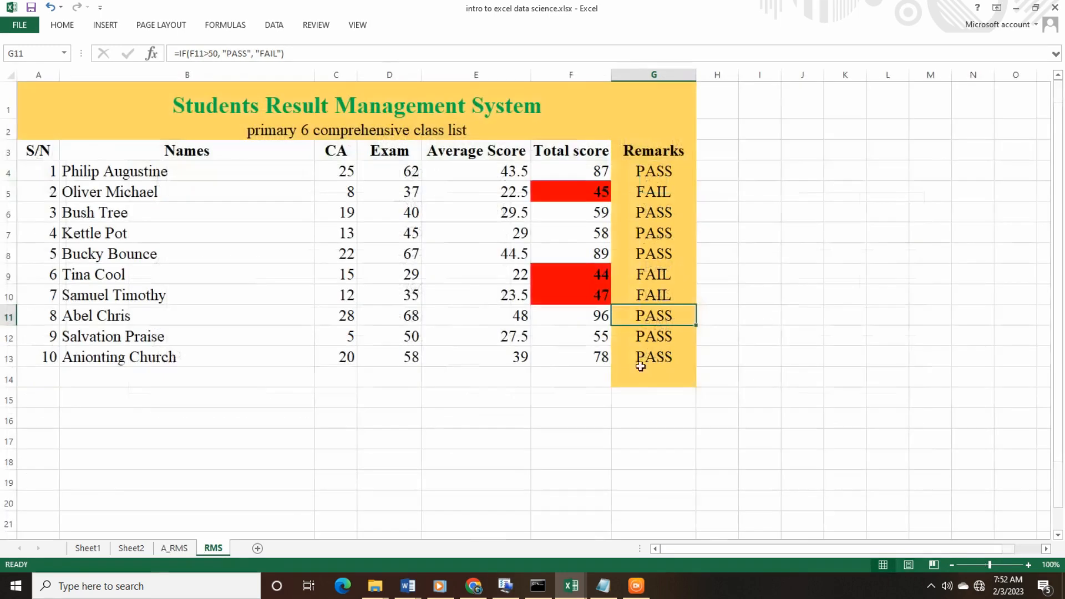
click(593, 195)
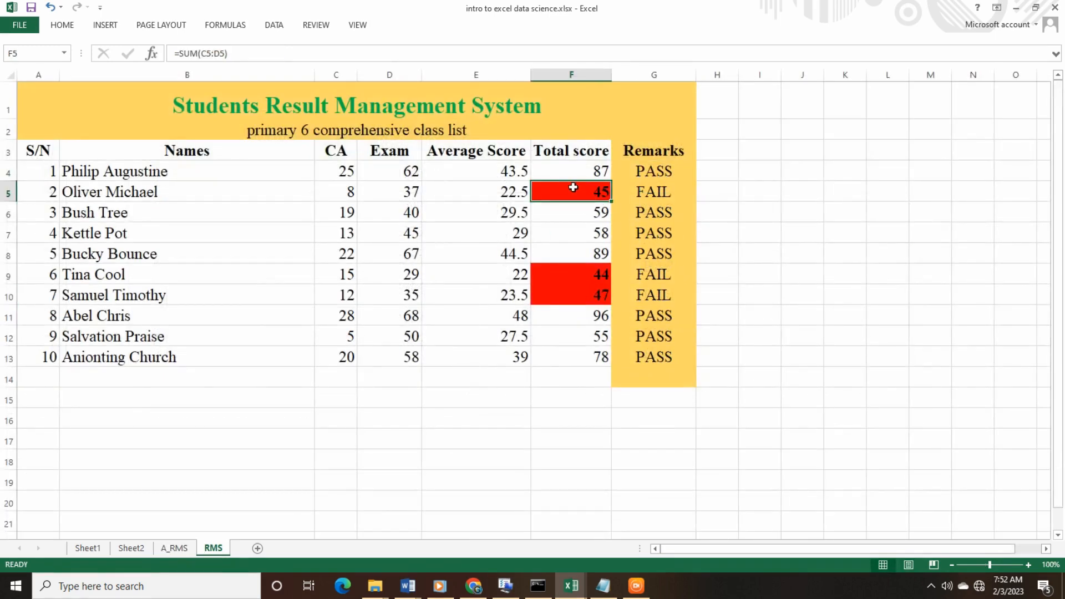
click(178, 548)
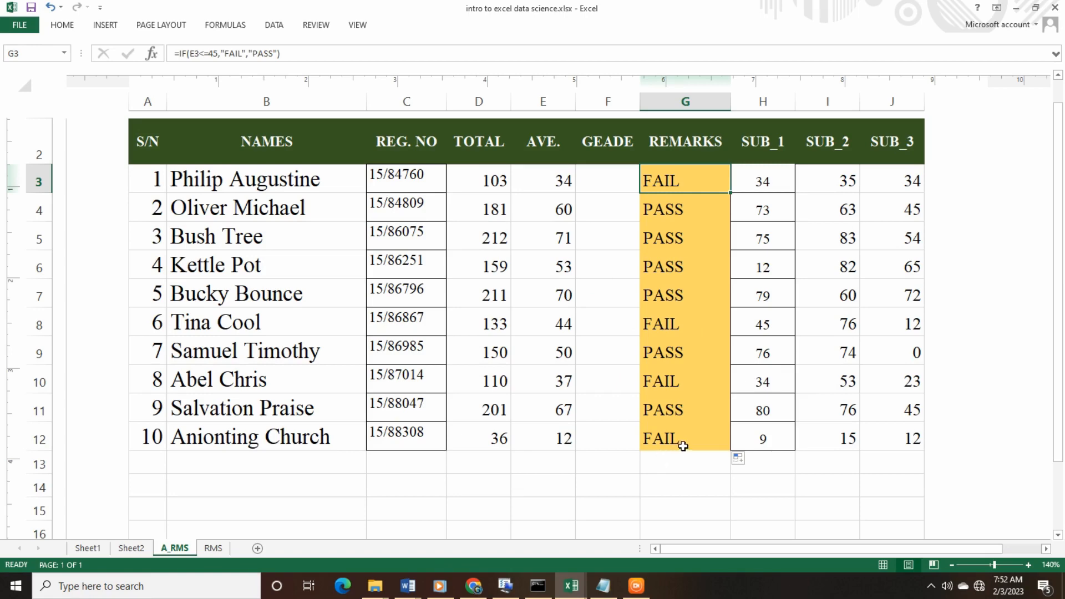
Start a new conditional formatting rule for the average in E3 that formats only cells containing a given value.
drag(681, 441, 665, 186)
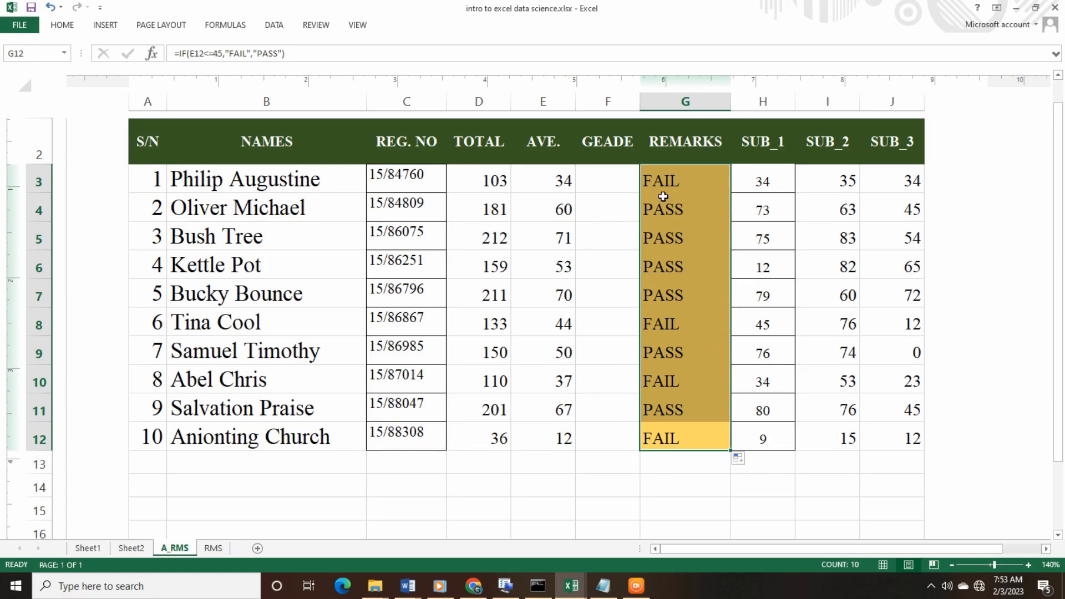
drag(543, 181, 550, 438)
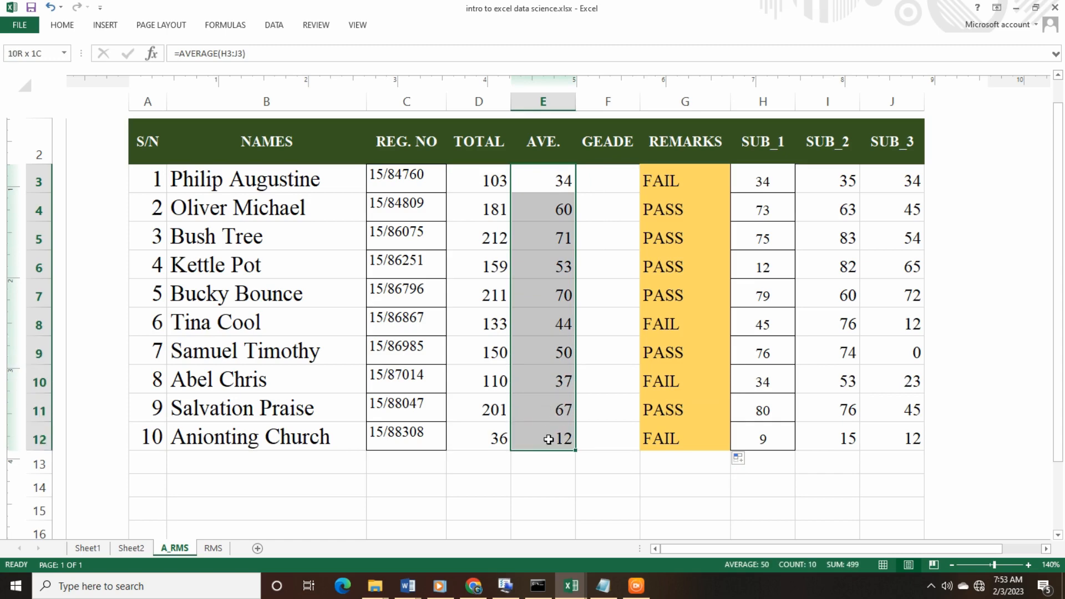
click(537, 180)
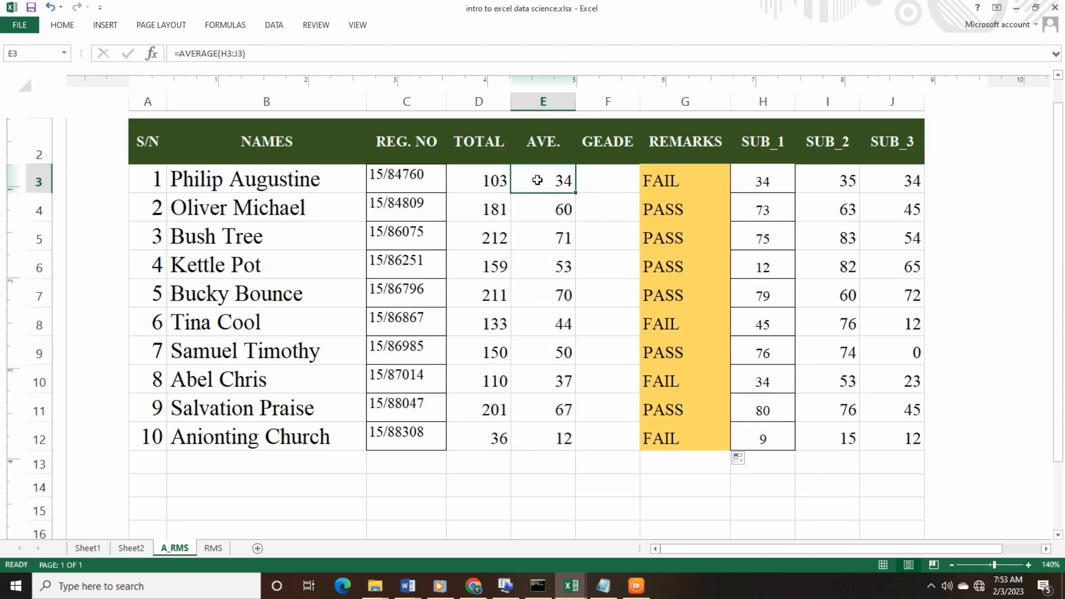
click(62, 26)
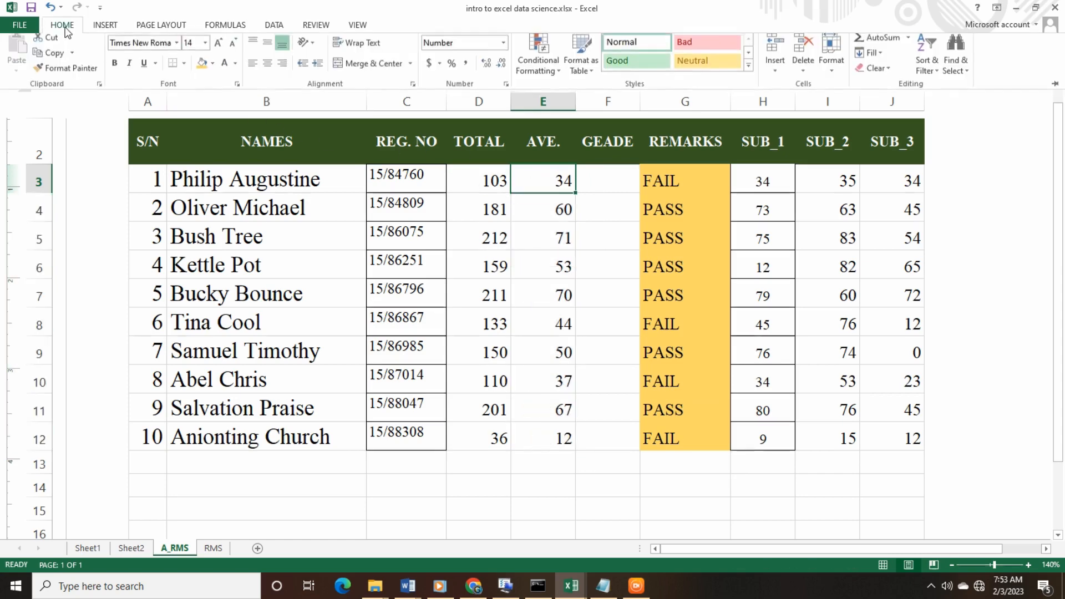
click(545, 76)
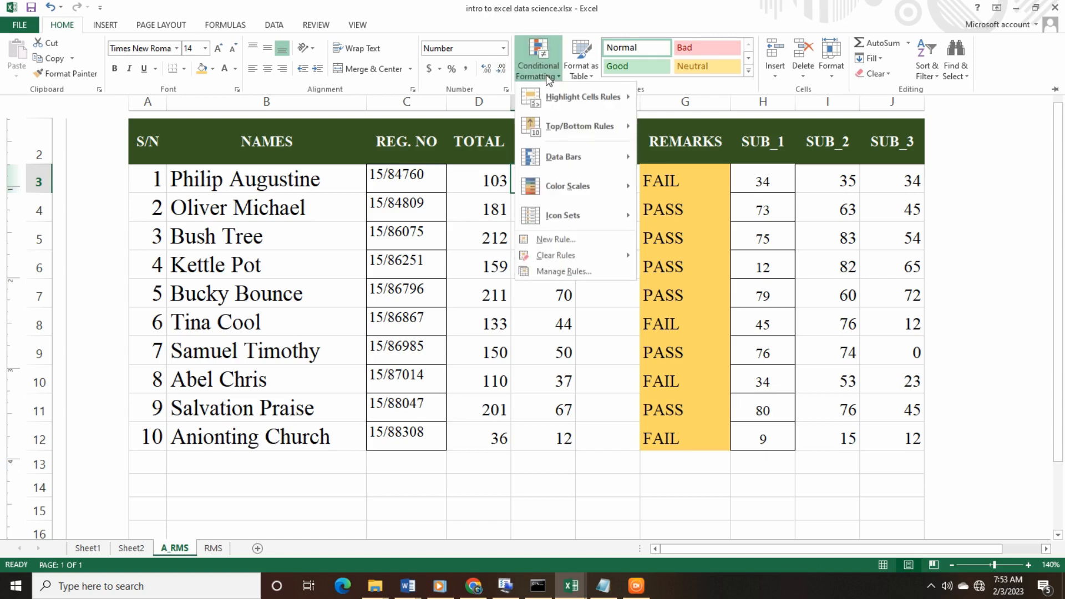
mouse_move(582, 98)
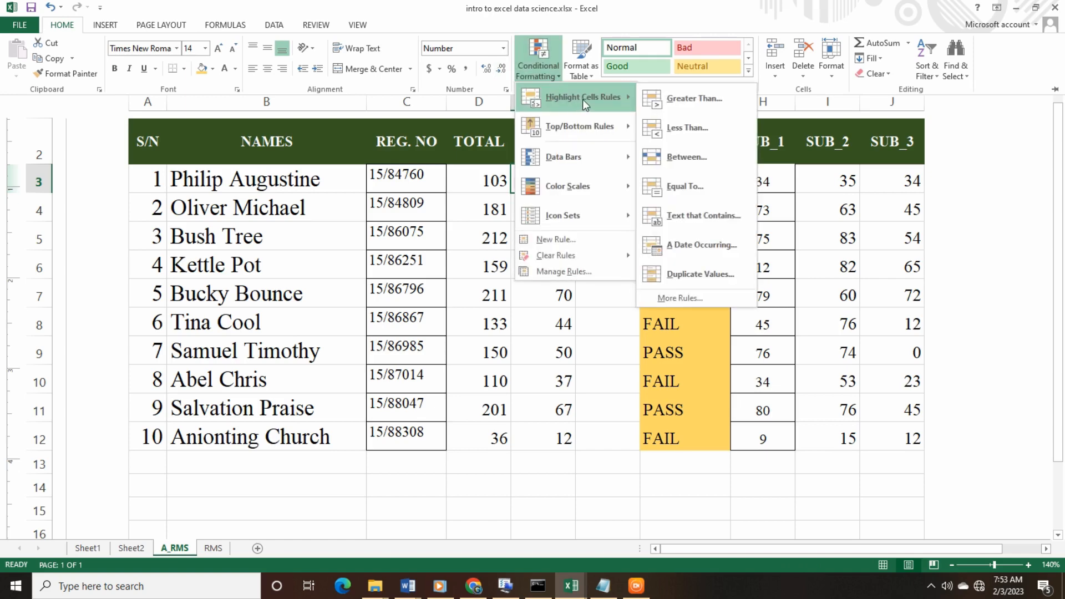
click(696, 300)
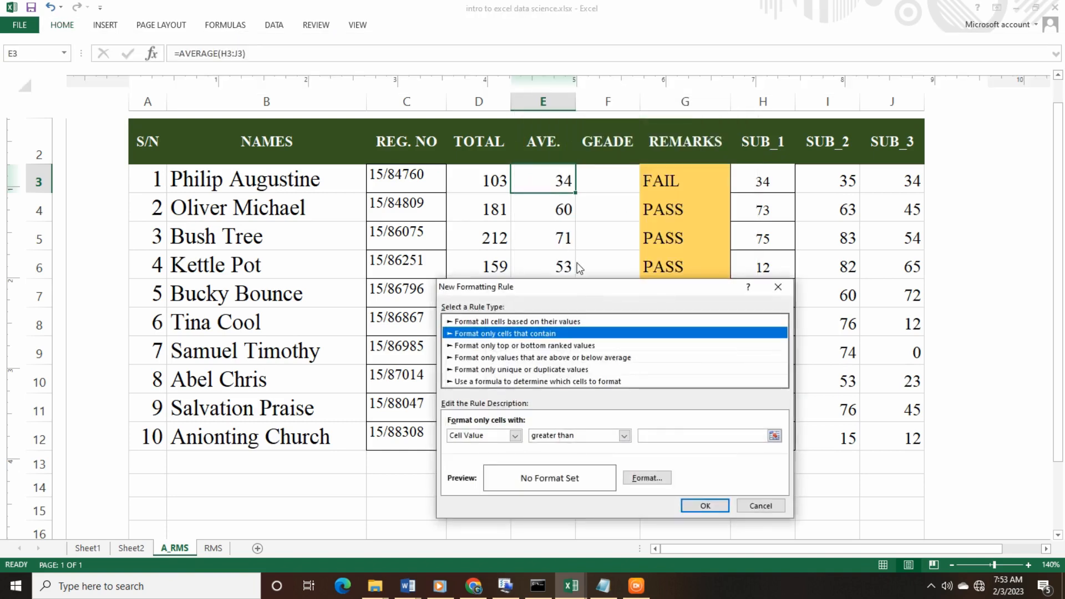
drag(589, 285, 676, 108)
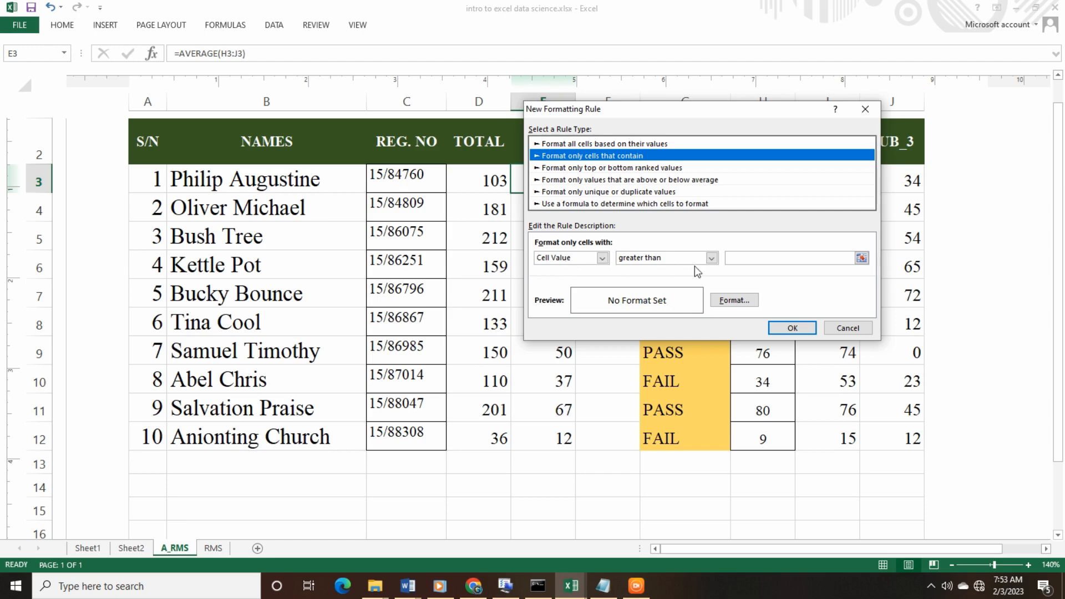
Set the rule condition to cell value less than or equal to 45.
click(711, 258)
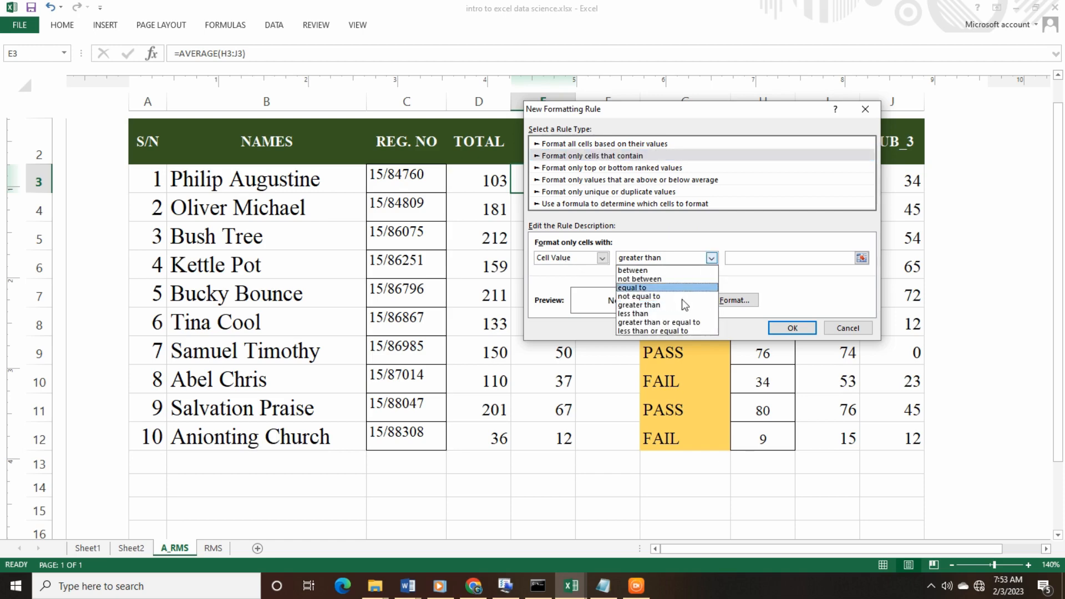
click(672, 335)
click(743, 259)
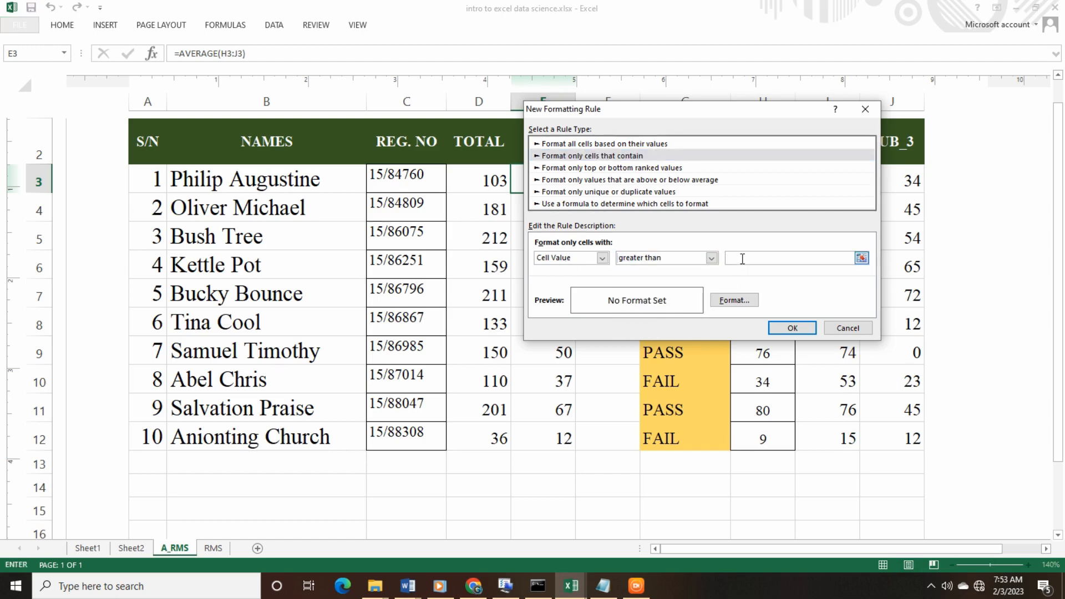
text(45)
click(730, 305)
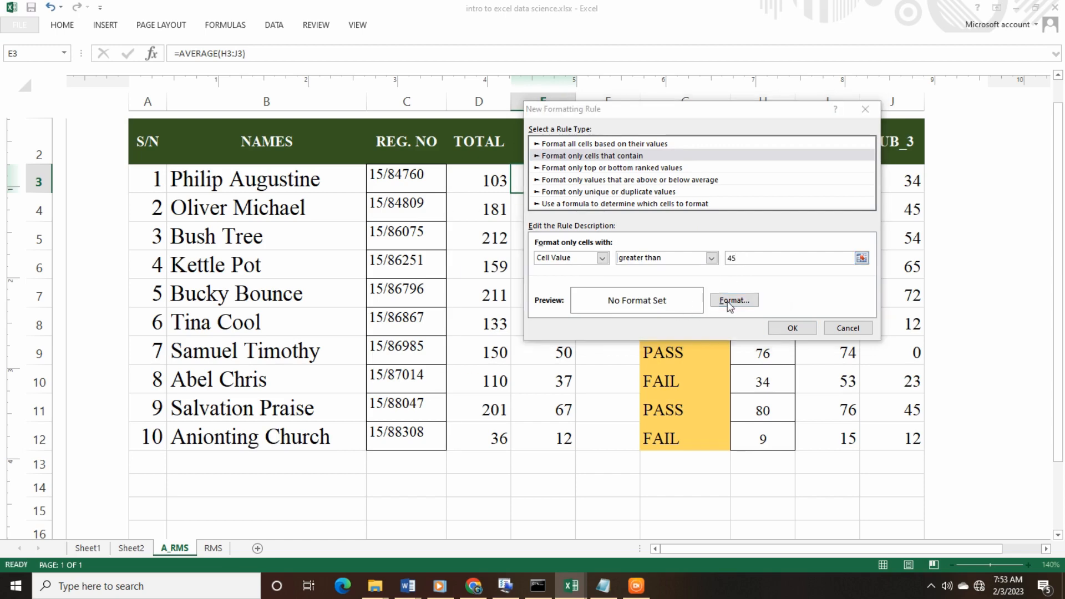
click(774, 217)
click(709, 259)
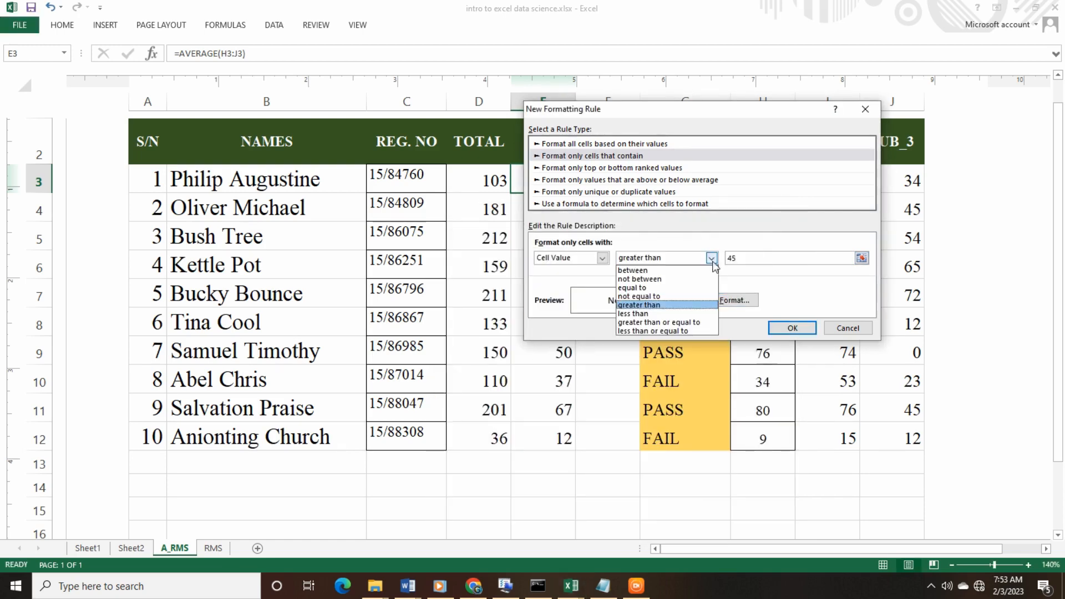
click(674, 334)
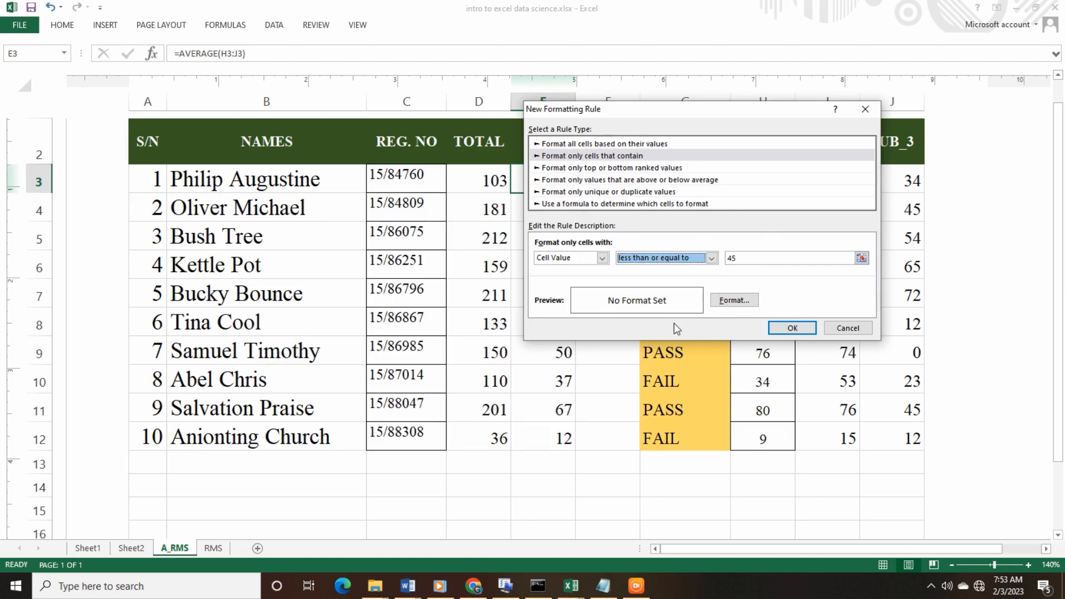
Give the conditional formatting rule a red fill and bold font style, and apply it to the average in E3.
click(728, 300)
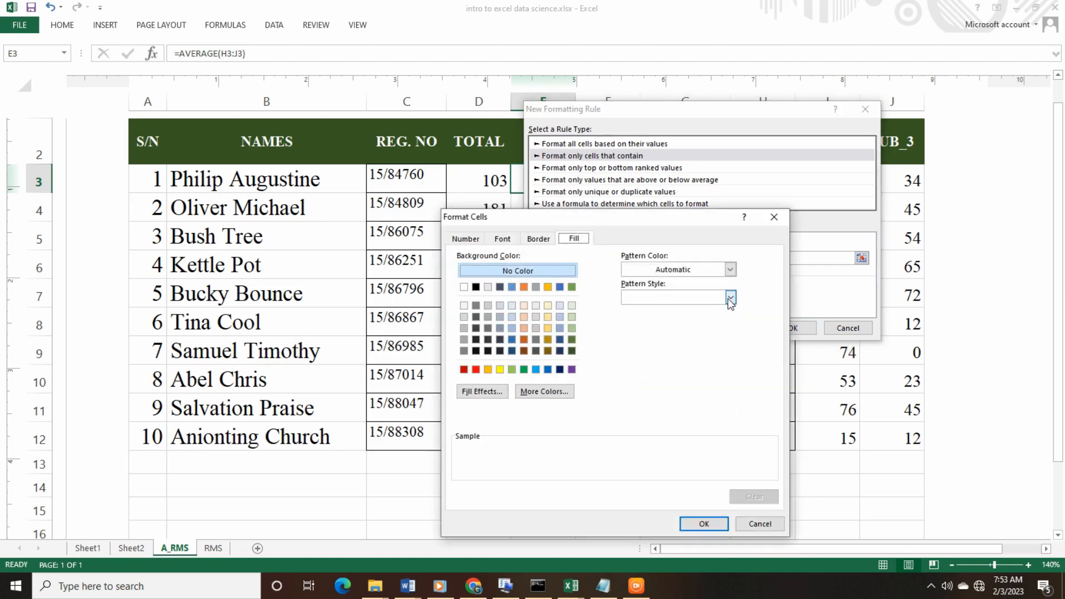
click(476, 370)
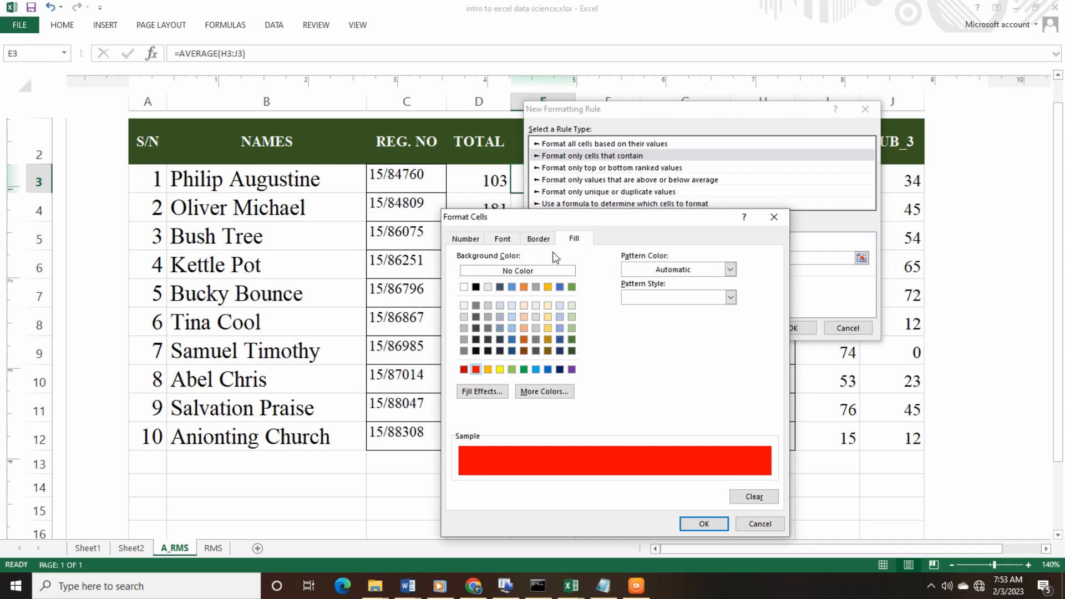
click(540, 239)
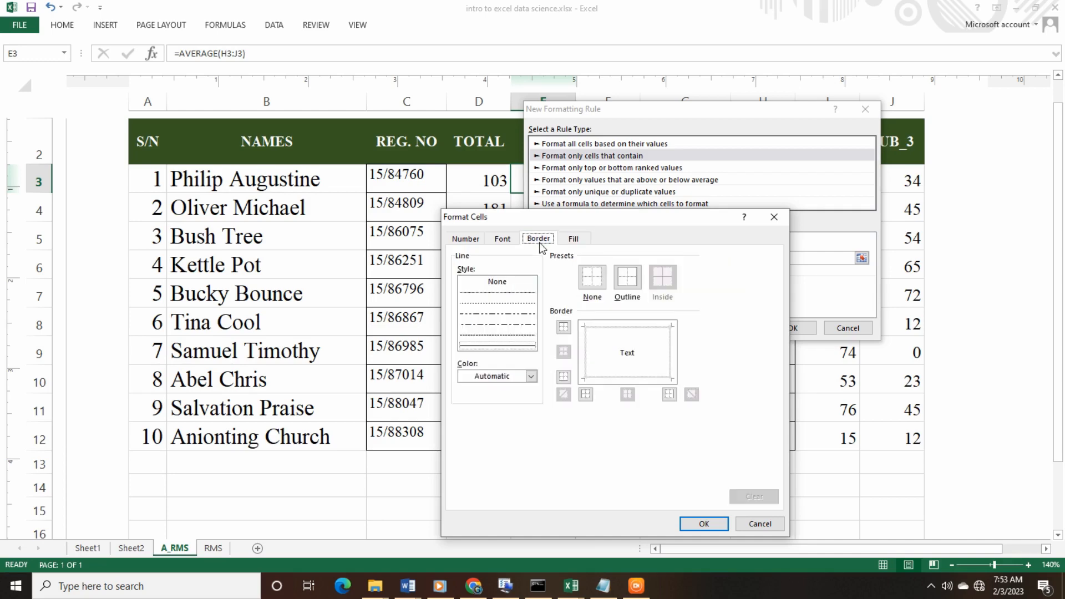
click(505, 240)
click(644, 299)
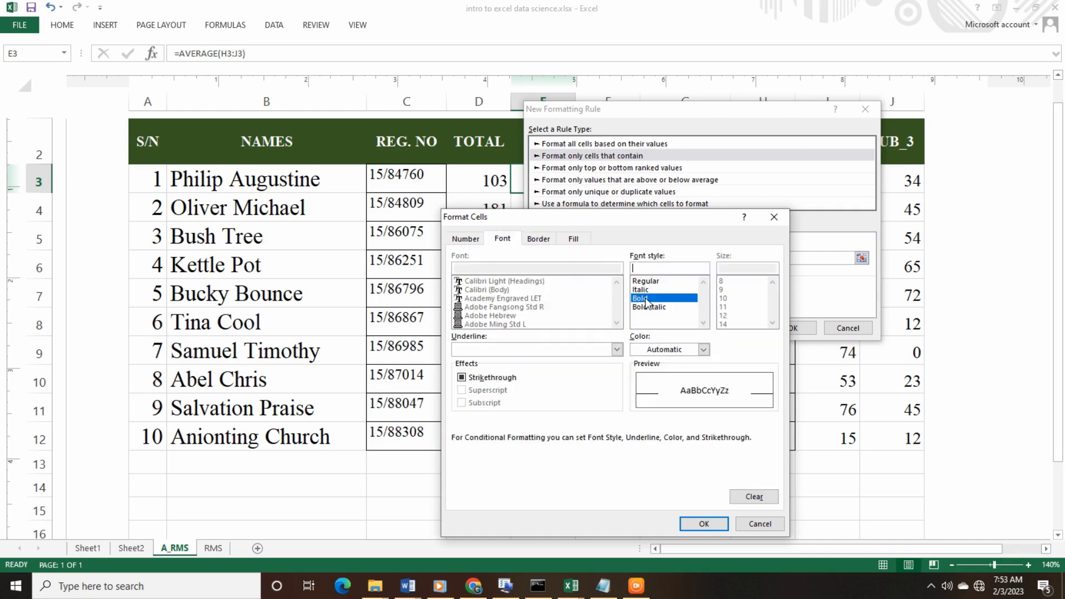
click(646, 307)
click(645, 299)
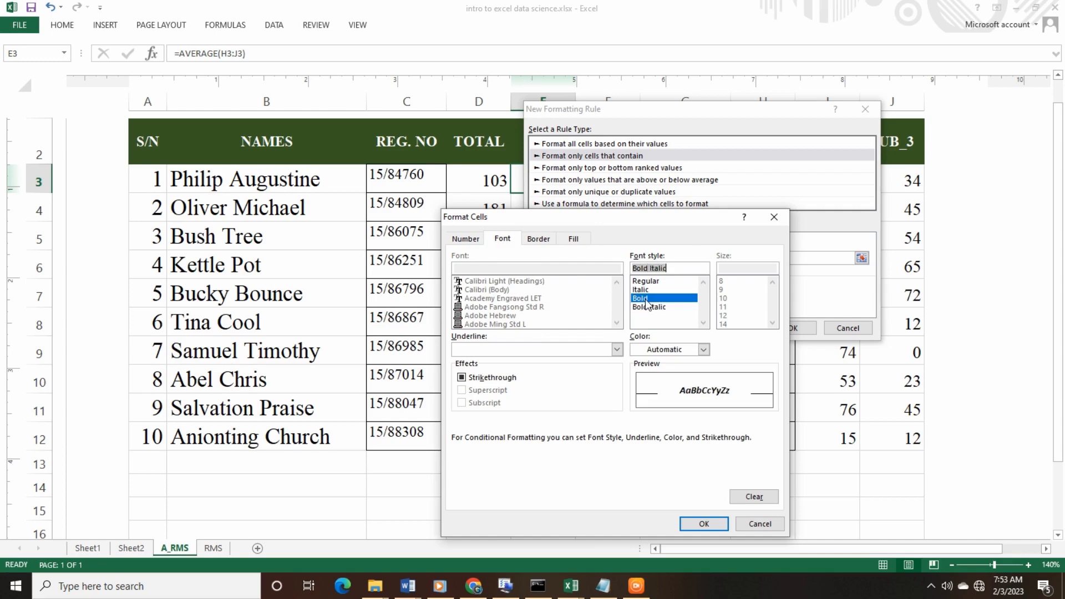
click(463, 240)
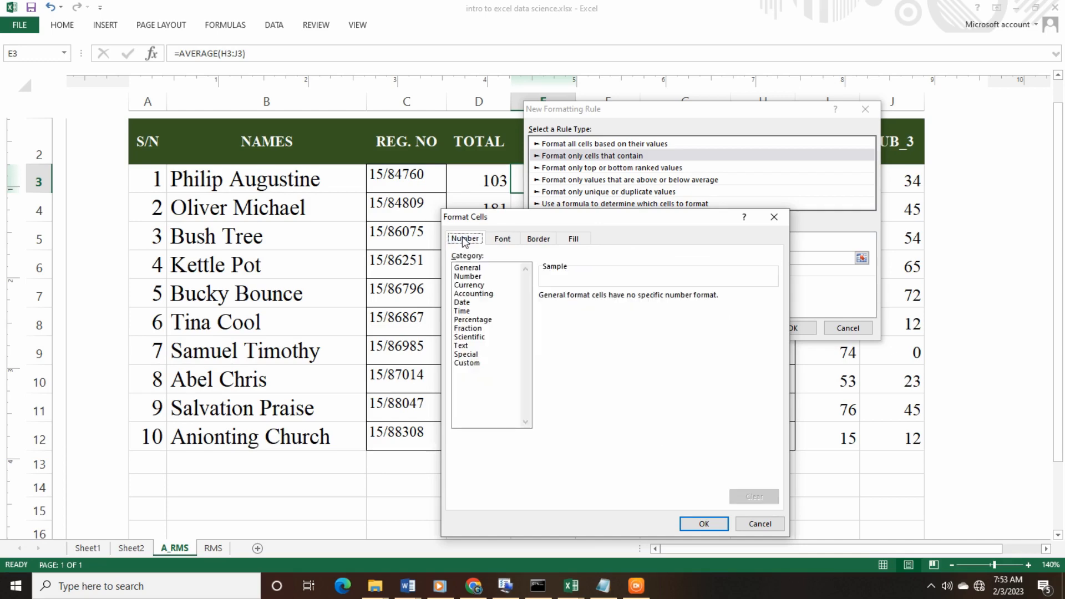
click(494, 238)
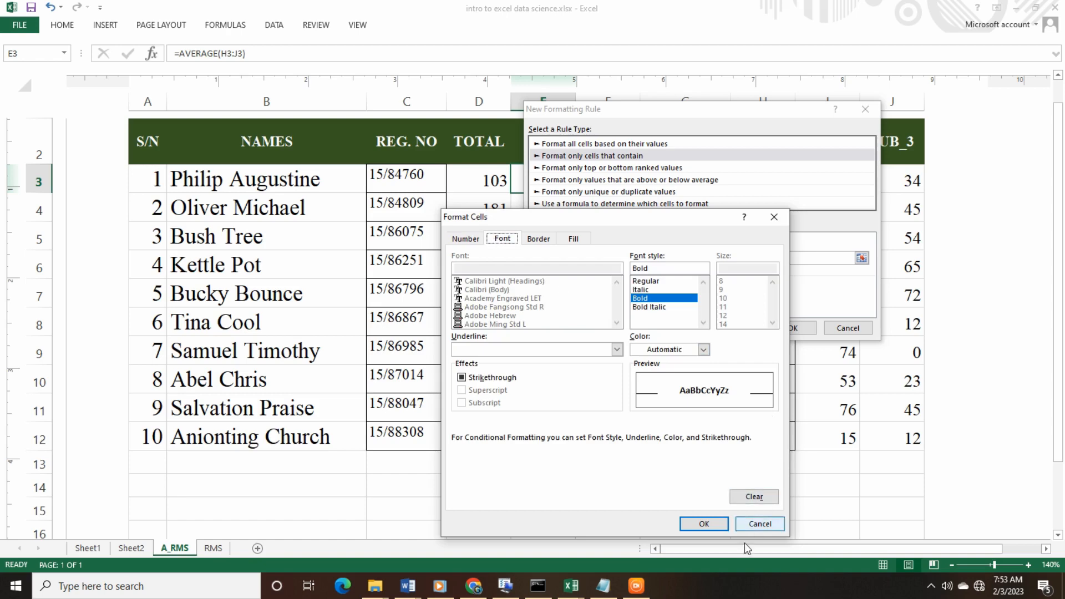
click(703, 524)
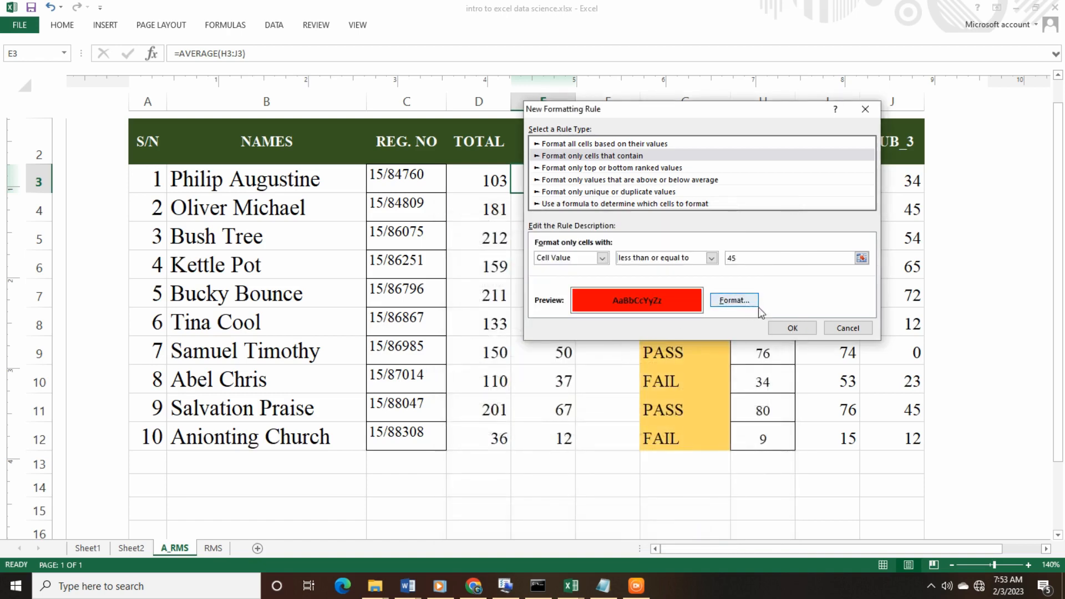
click(786, 327)
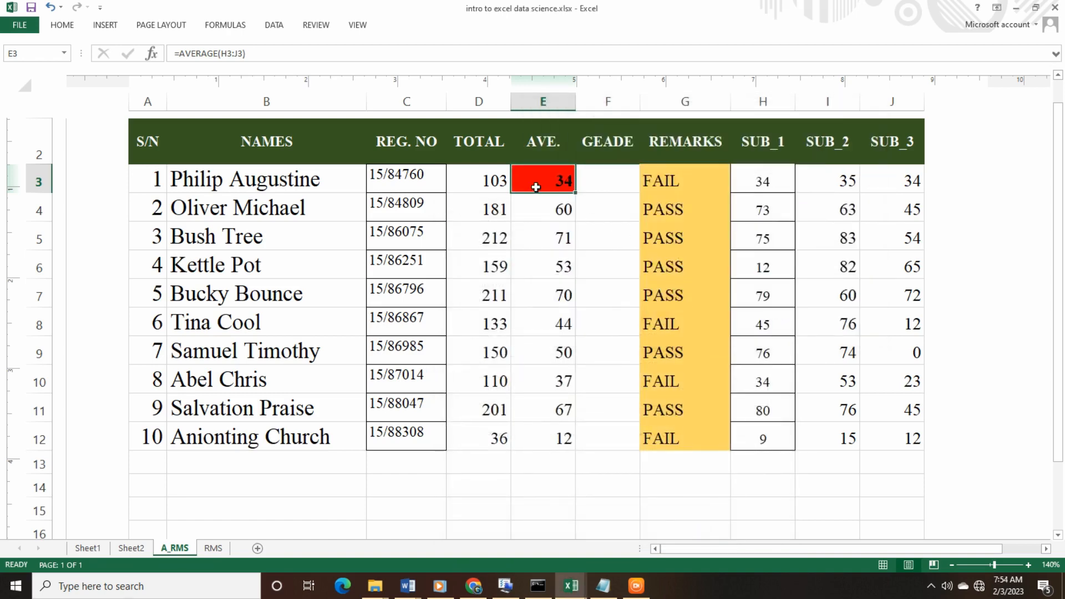
Fill the average formula and its conditional formatting from E3 down to E12.
click(550, 200)
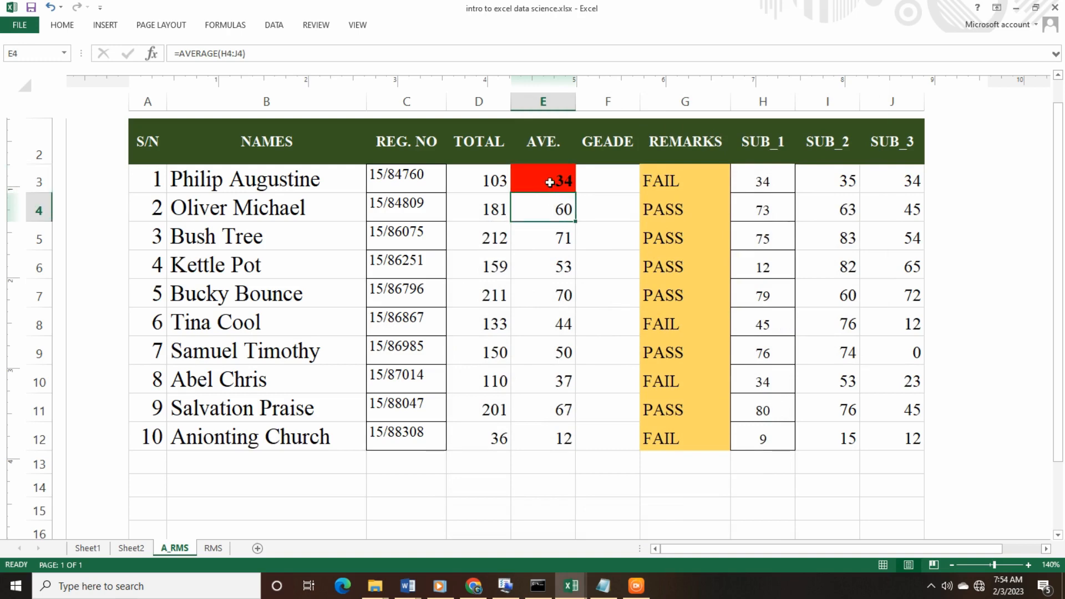
click(552, 179)
drag(576, 194, 571, 446)
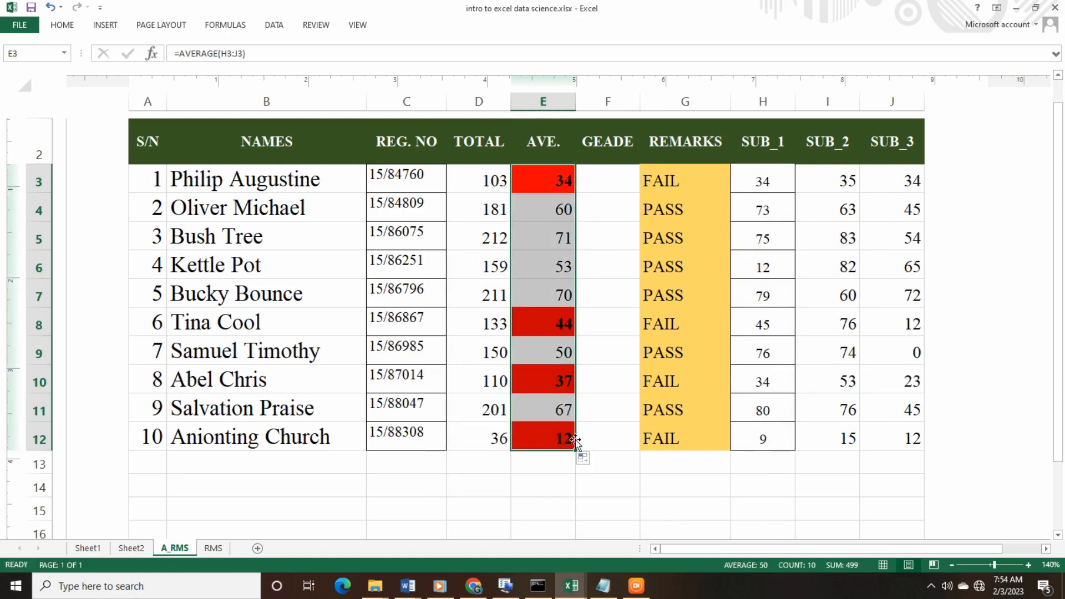
click(669, 380)
Check the highlighted averages in E3, E8, E10 and E12 against the 45-or-below rule.
click(541, 319)
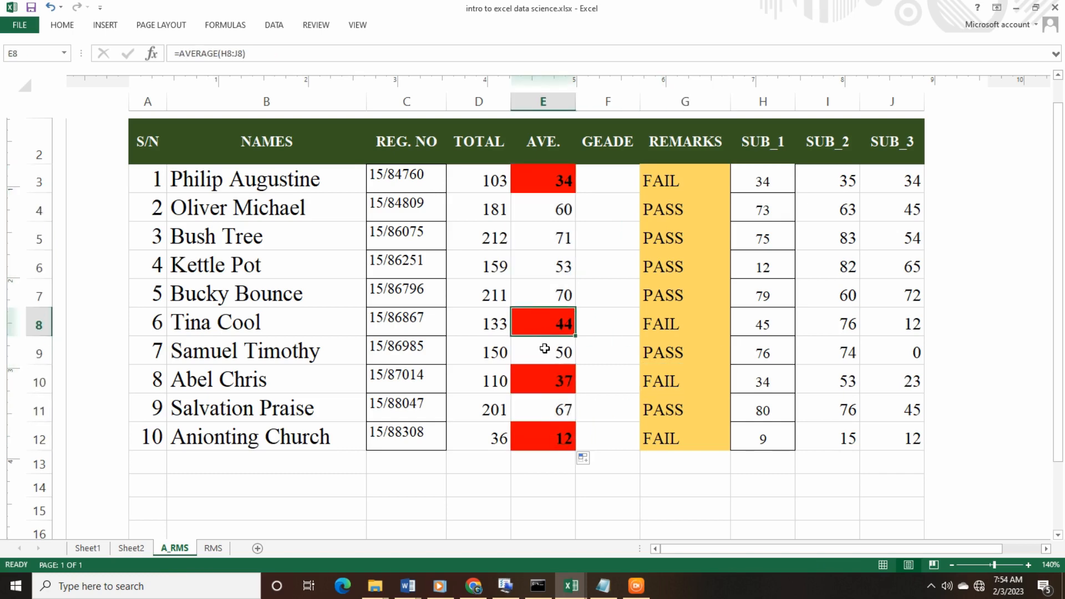
click(542, 380)
click(535, 439)
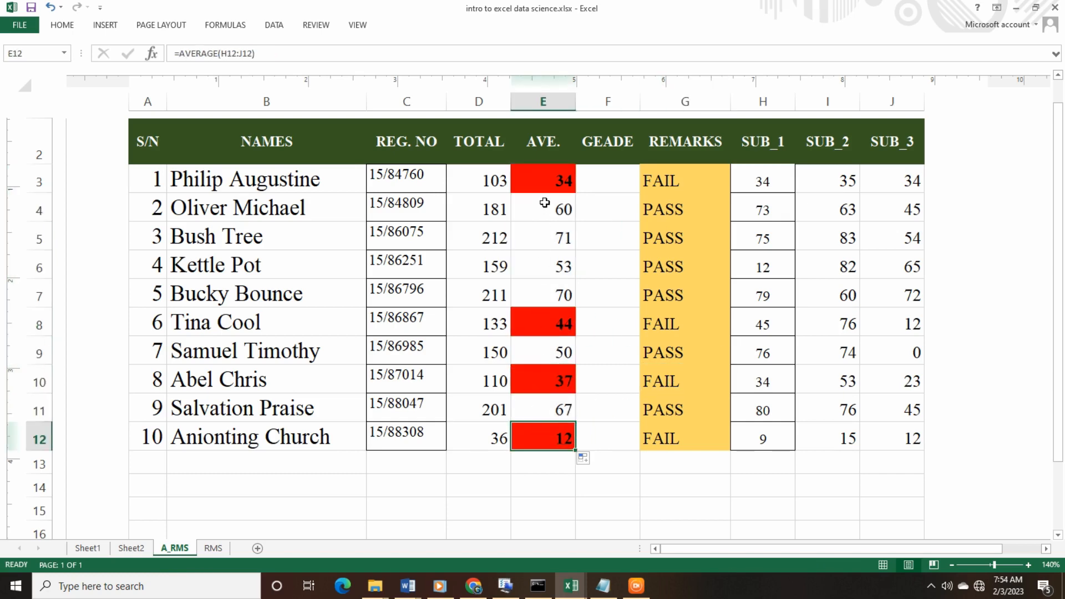
click(542, 184)
click(539, 312)
click(535, 378)
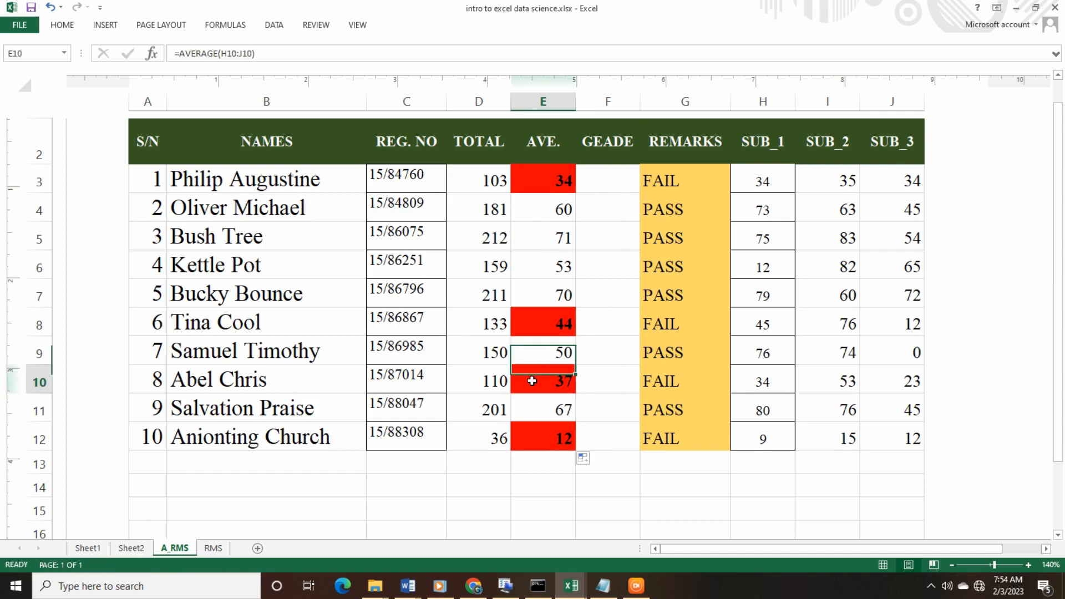
click(538, 446)
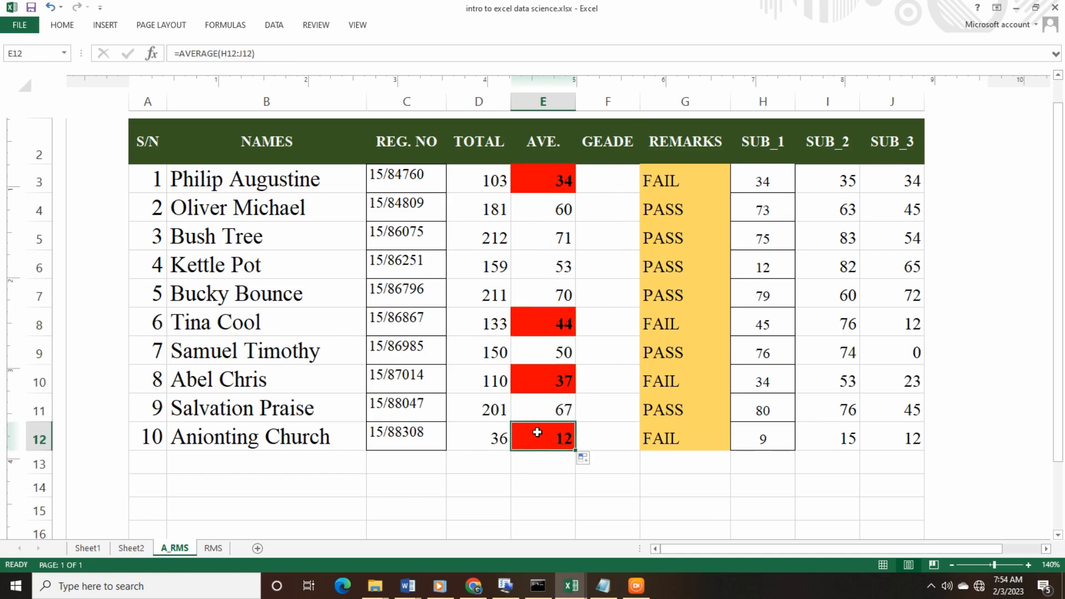
click(538, 188)
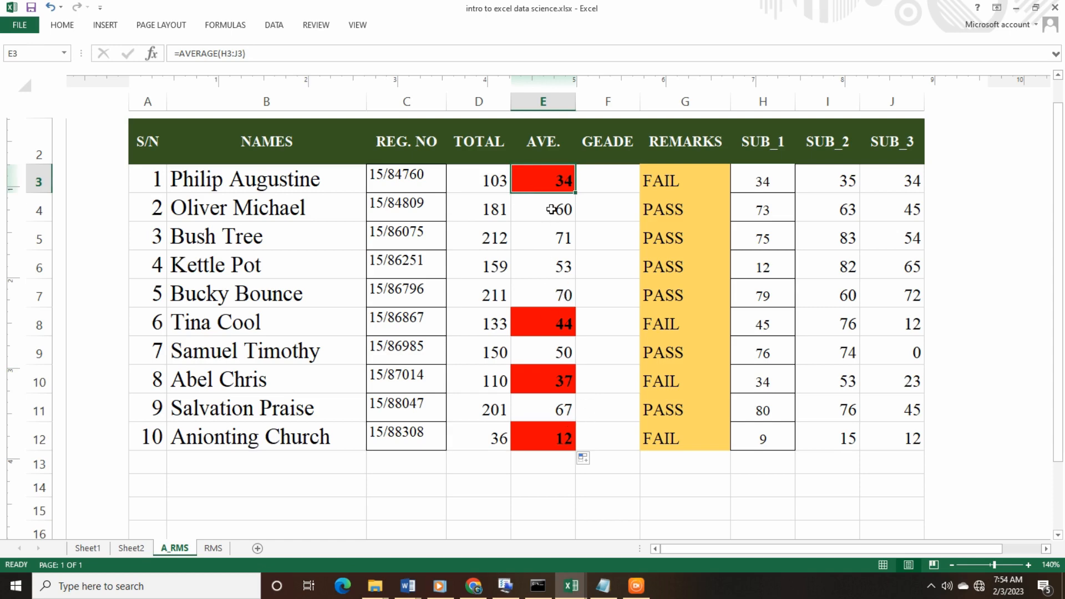
click(562, 326)
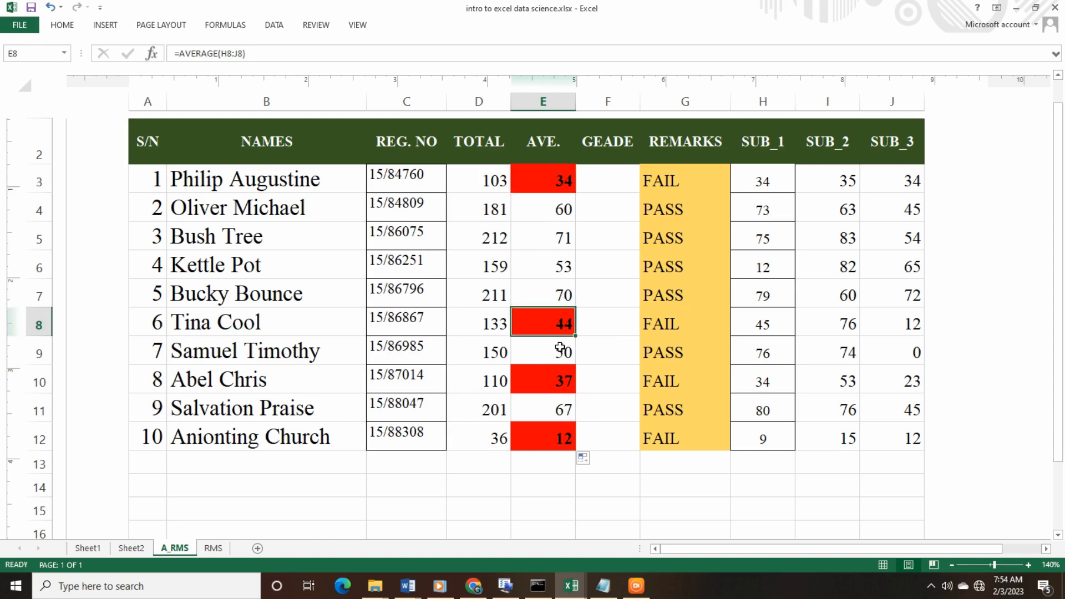
click(559, 385)
click(554, 443)
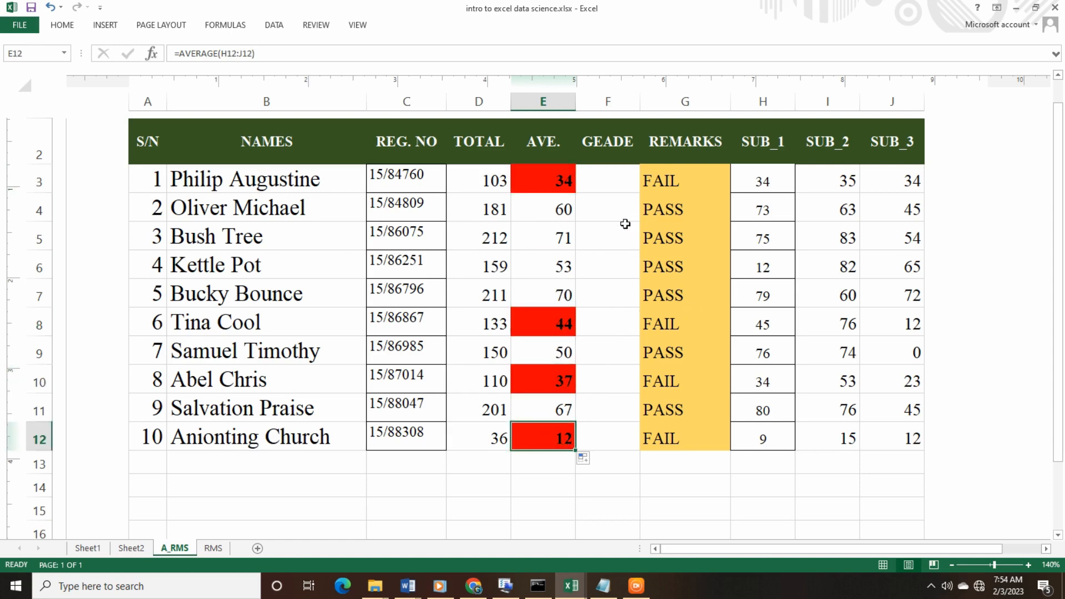
Examine the averages in E3 to E12 alongside the empty grade column, starting at F3.
click(606, 185)
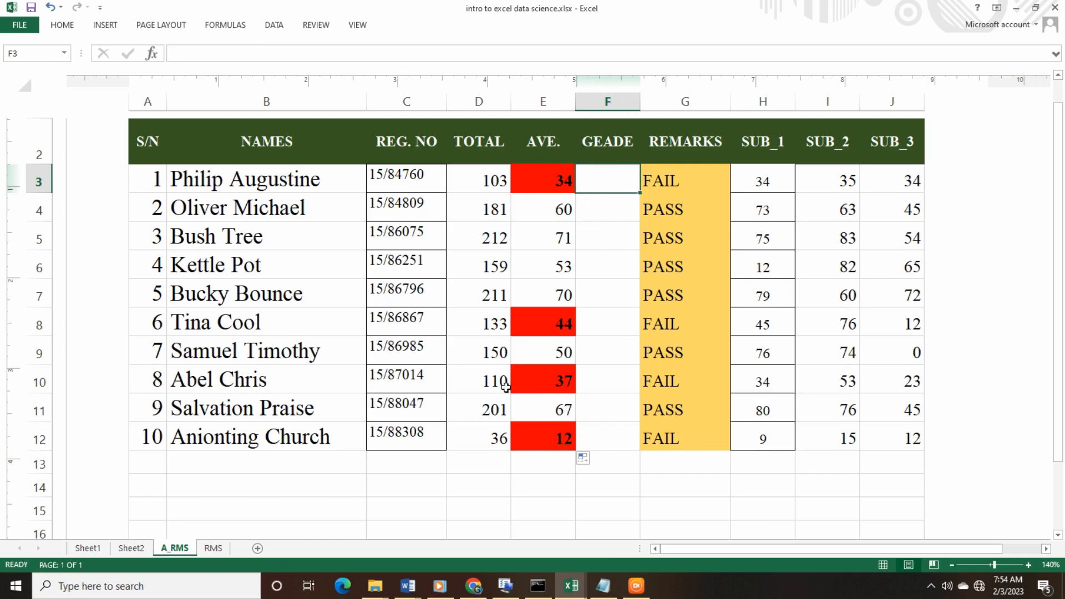
drag(592, 186, 595, 244)
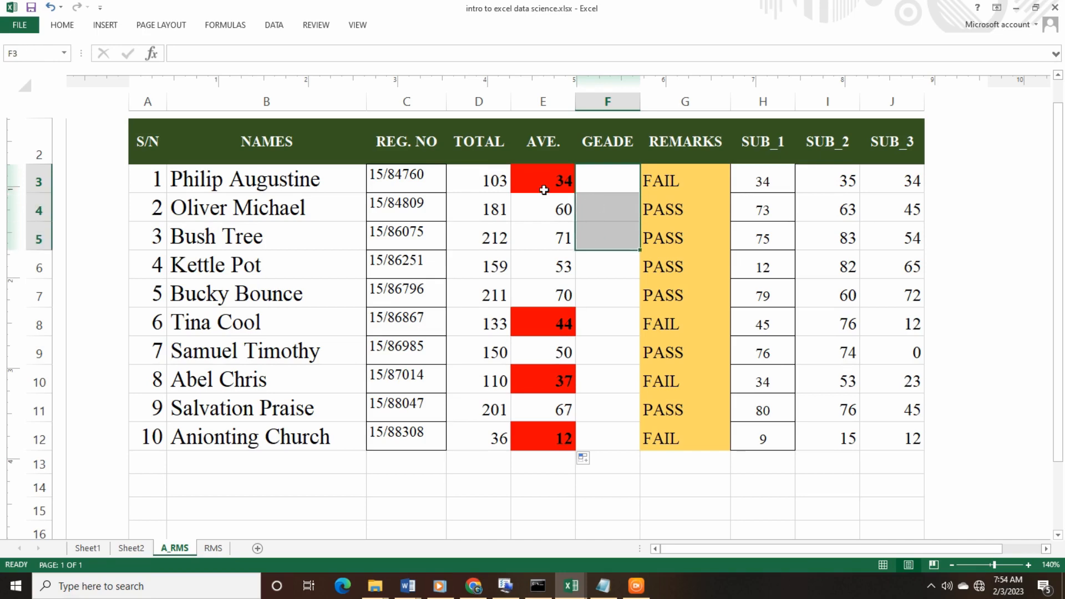
drag(546, 180, 555, 464)
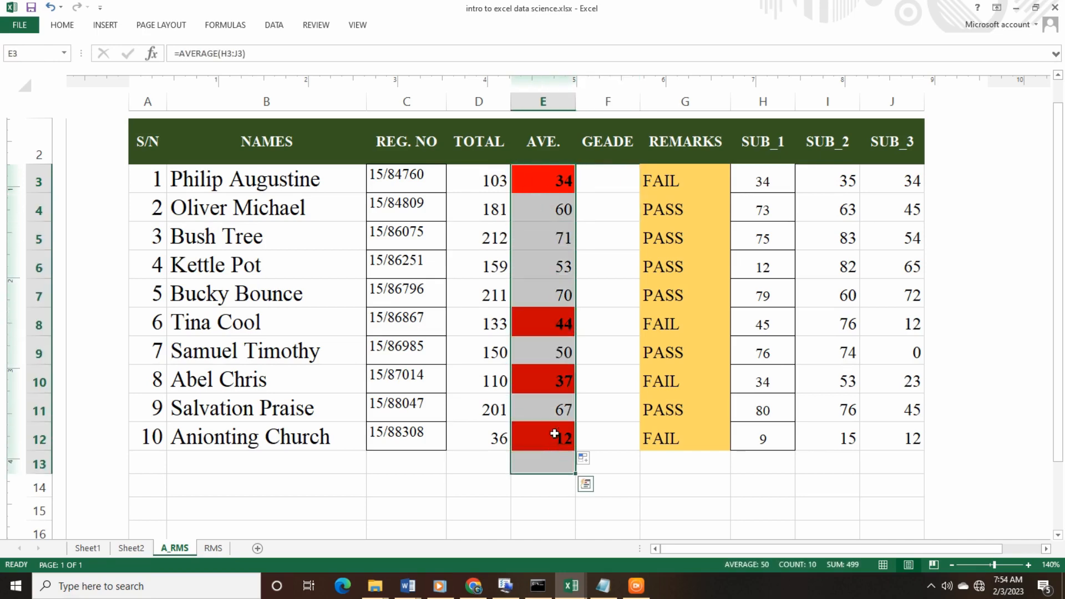
click(595, 348)
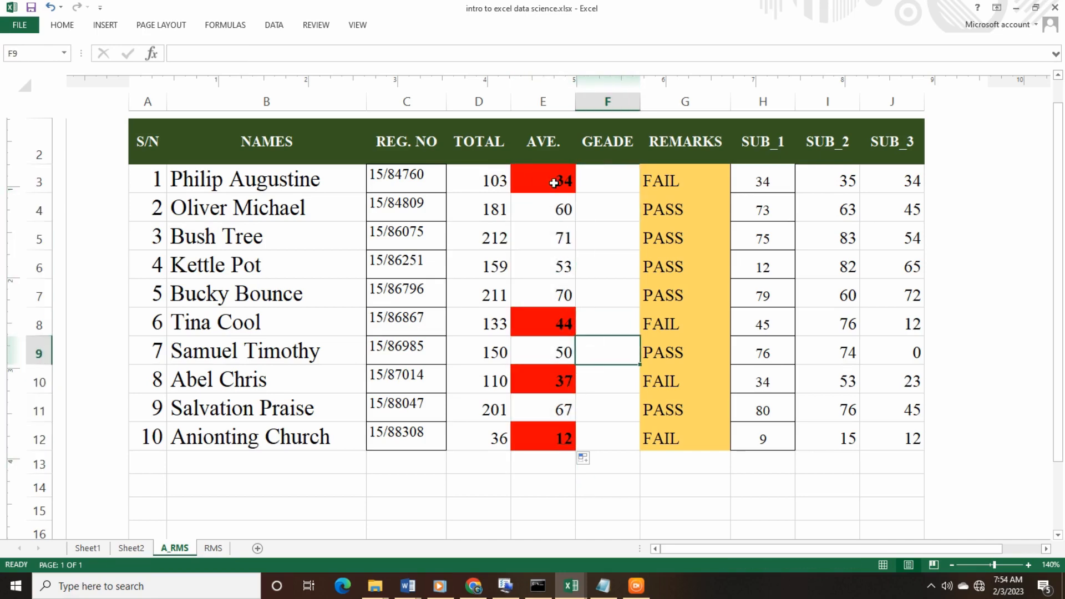
click(553, 181)
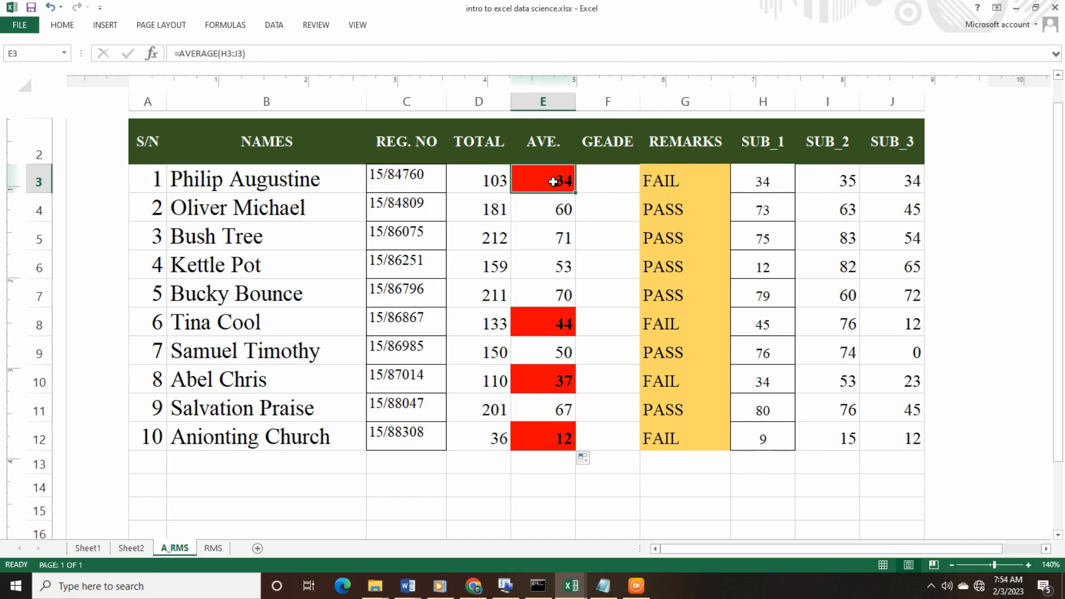
click(588, 184)
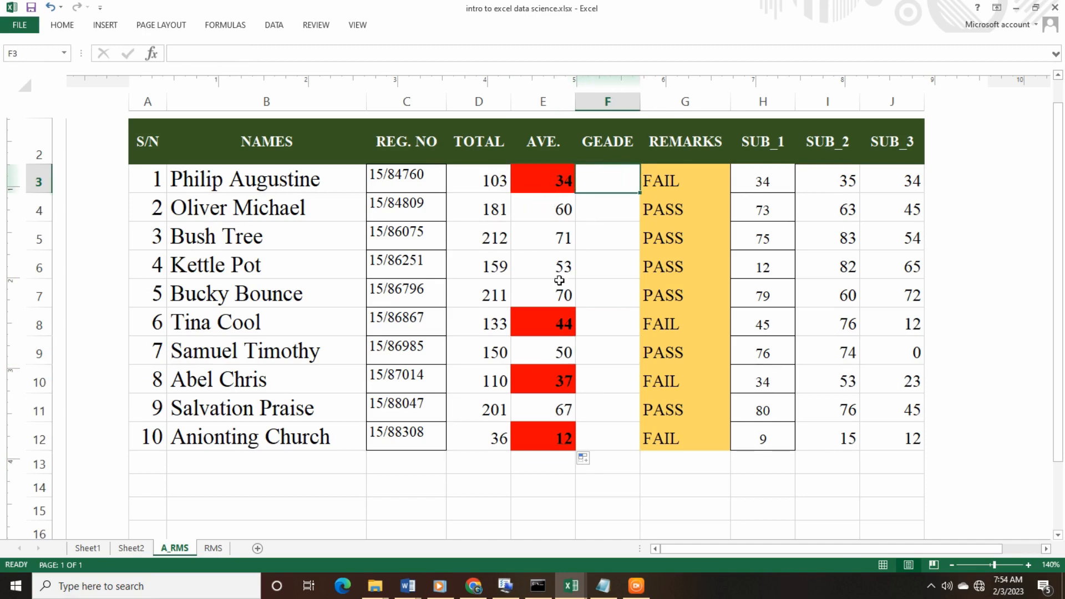
click(552, 181)
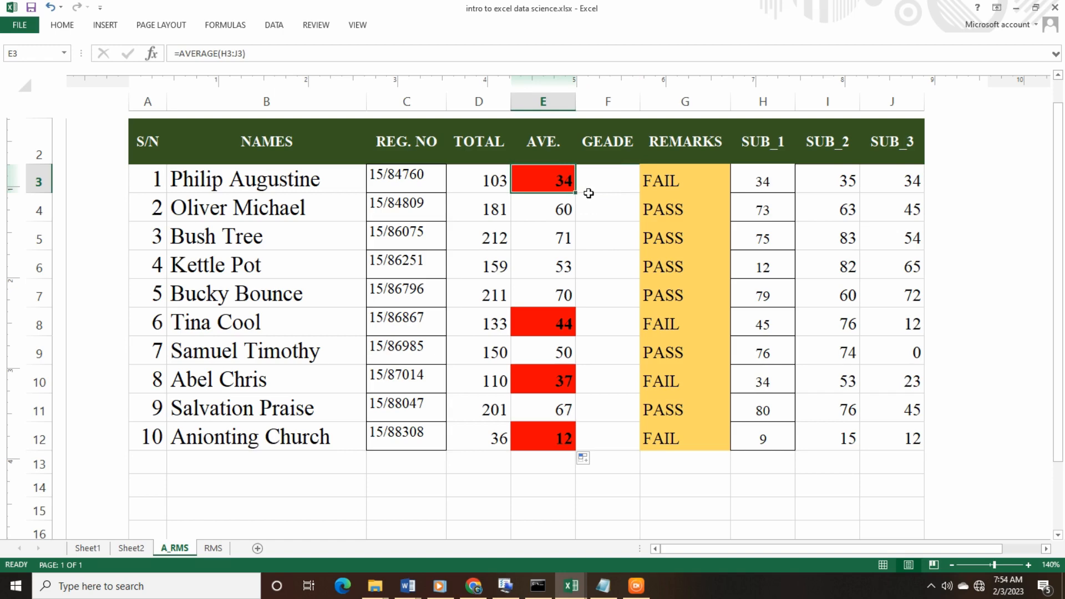
click(597, 183)
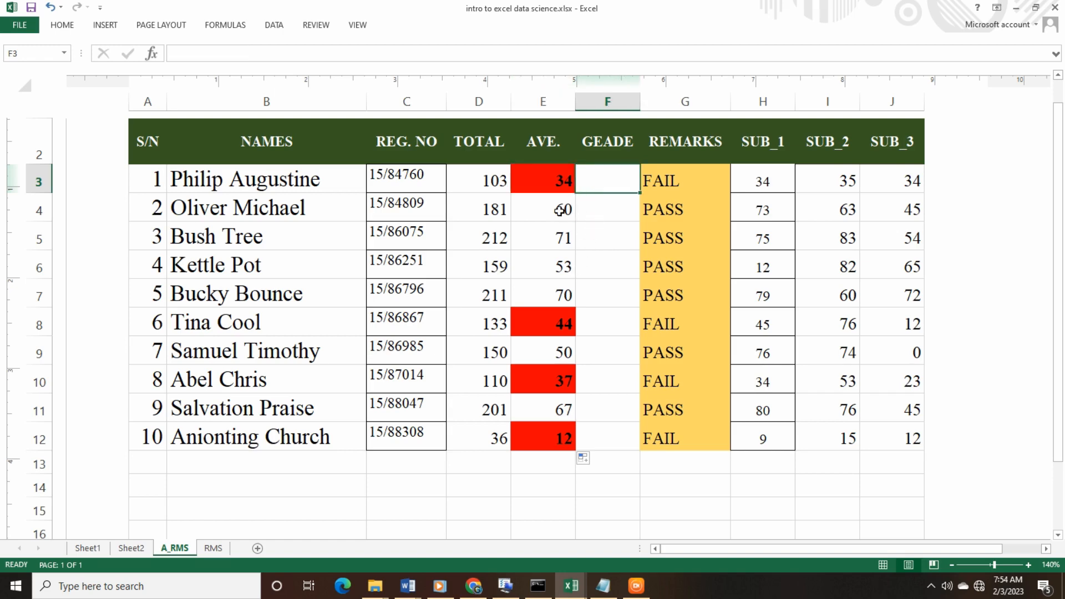
click(550, 186)
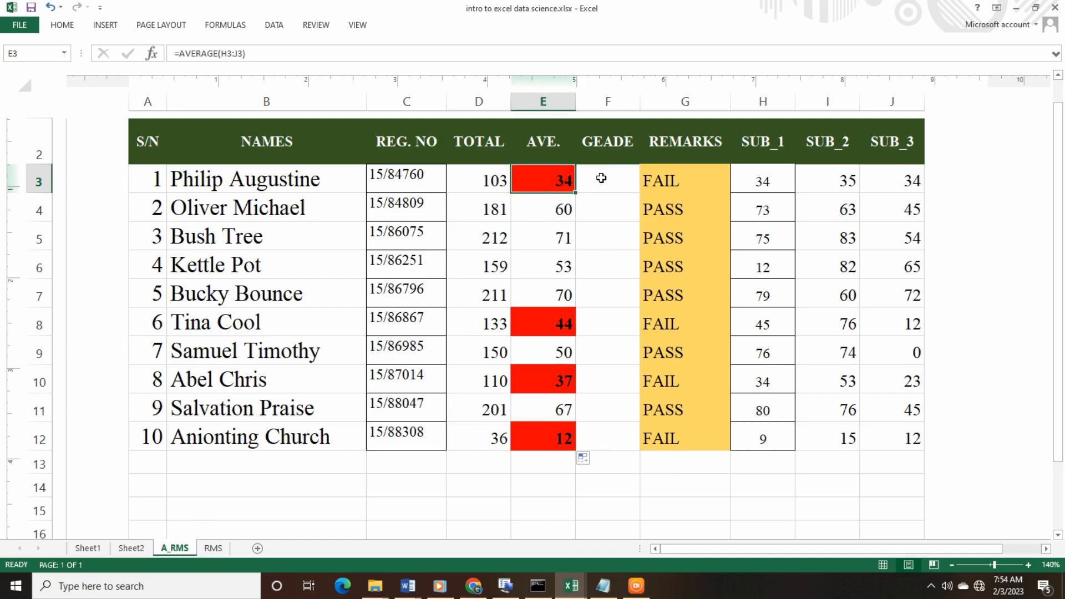
click(603, 184)
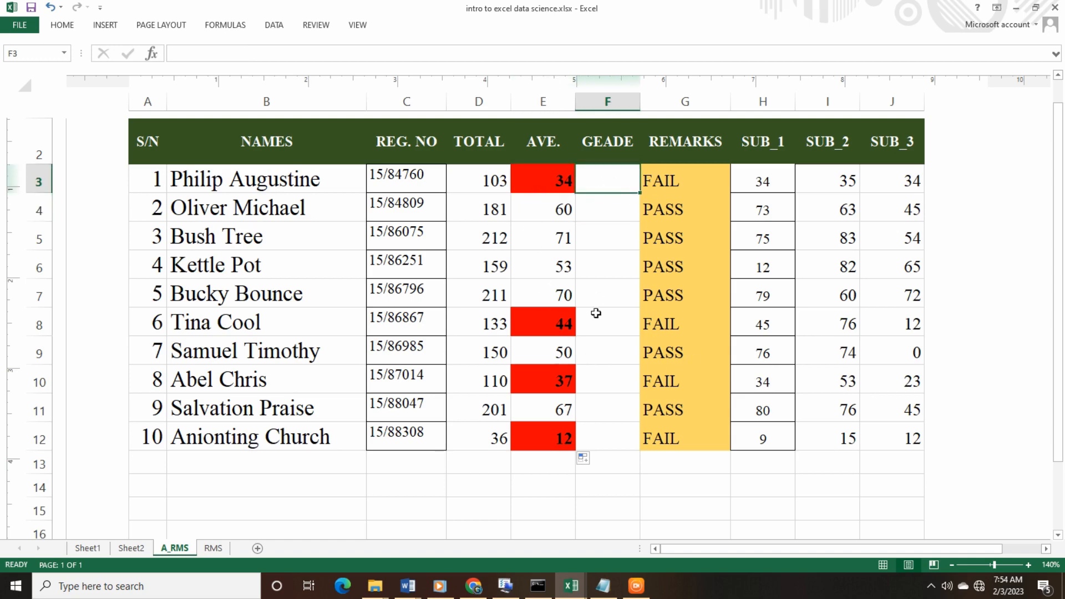
Switch to the Notepad notes and start a formula line with =IF below the Conditional Statement (IF AND OR) line.
click(612, 592)
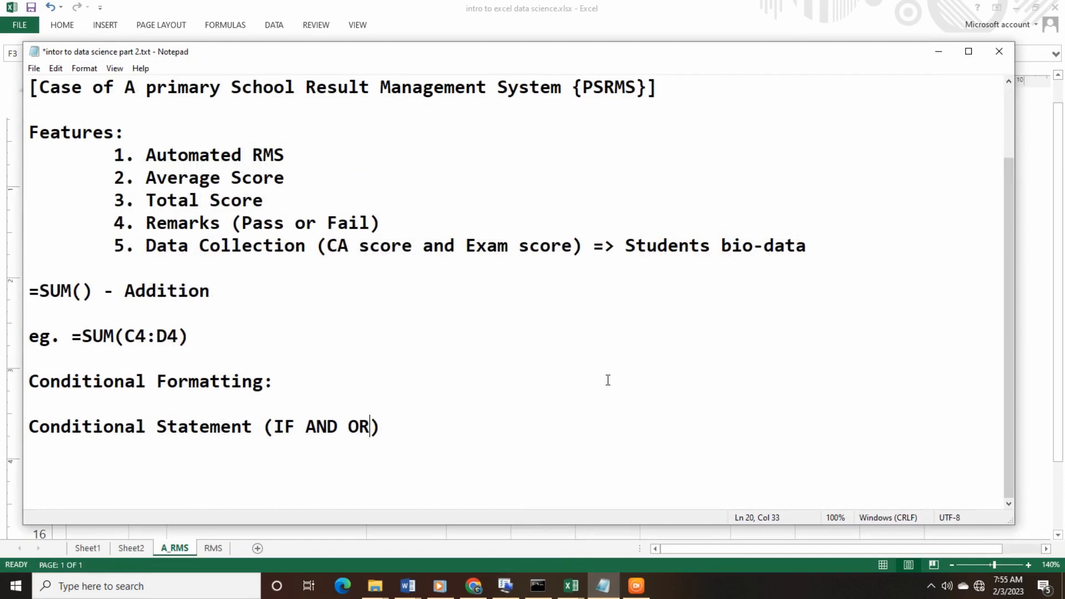
click(486, 430)
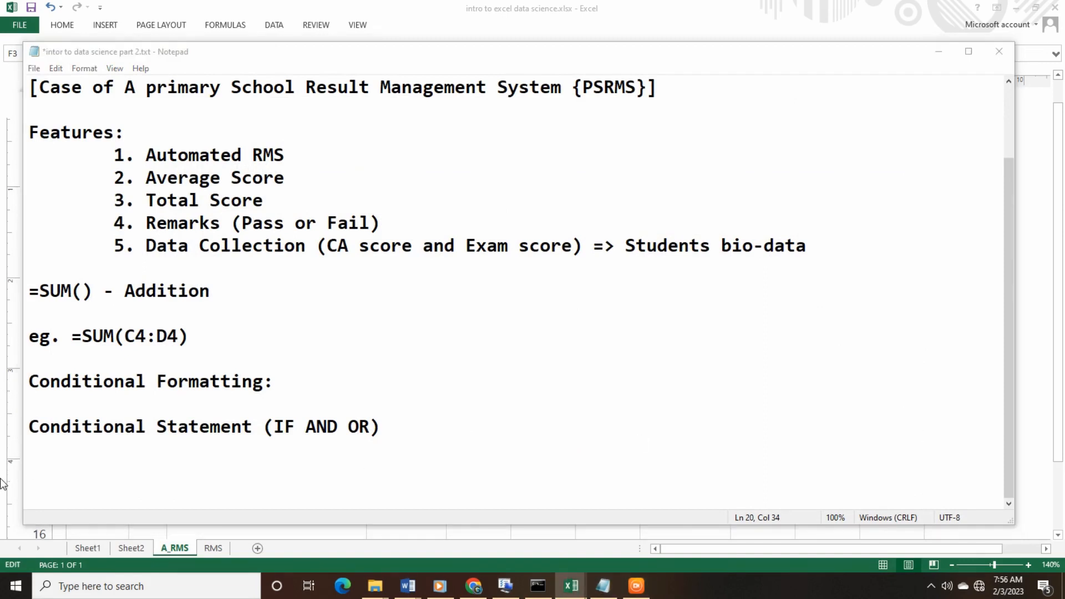
click(95, 455)
key(Return)
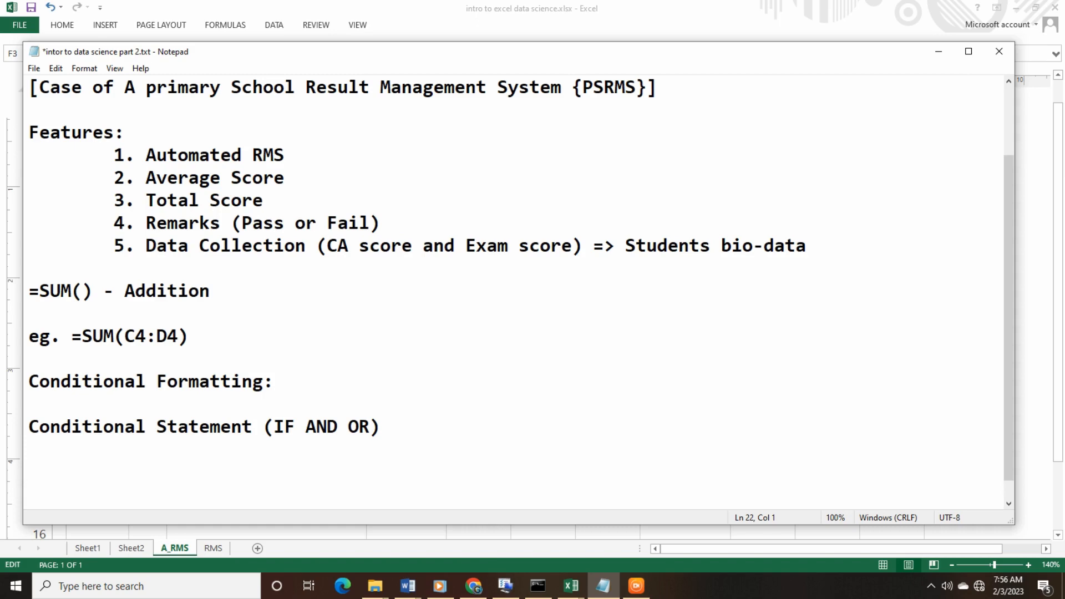
text(=IF)
Add thirteen line breaks after the =IF line to make room below it in the notes.
scroll(205, 404, down, 1)
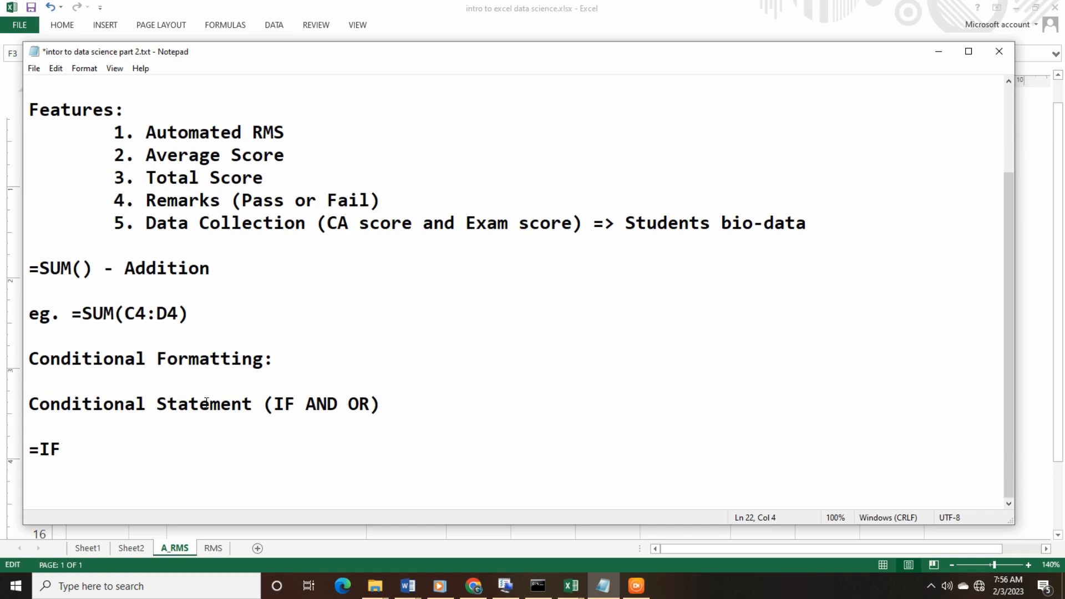
key(Return)
key(Return)
key(Return)
key(Return)
key(Return)
key(Return)
key(Return)
key(Return)
key(Return)
key(Return)
key(Return)
key(Return)
key(Return)
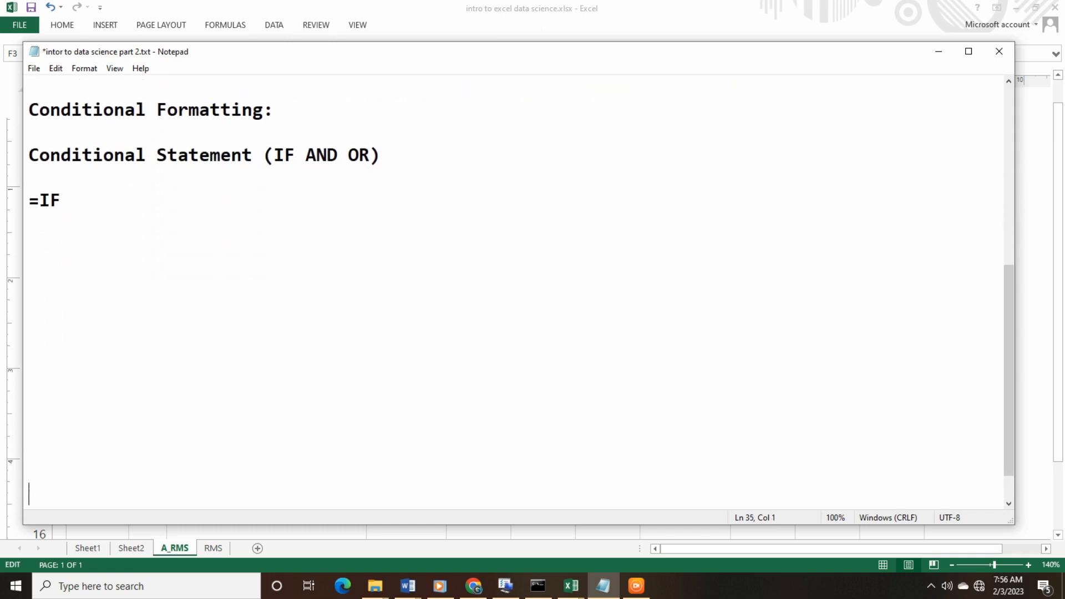
Extend the =IF line below Conditional Statement (IF AND OR) with an AND test whose first condition is E3>=70.
click(115, 200)
text((AND())
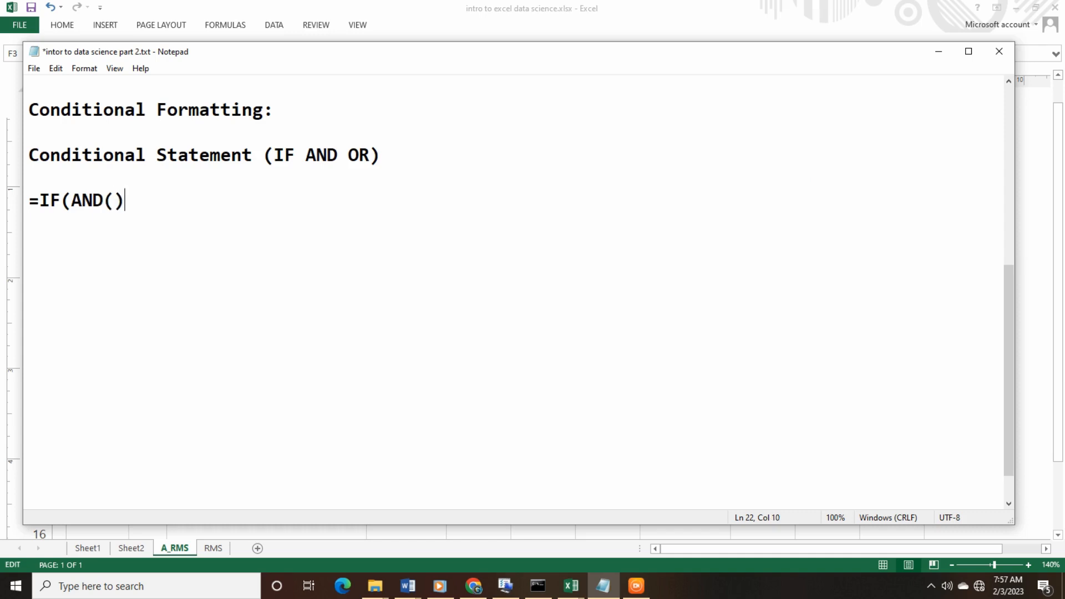
key(Left)
text(E3>=0)
text(70)
key(BackSpace)
key(BackSpace)
key(BackSpace)
text(70)
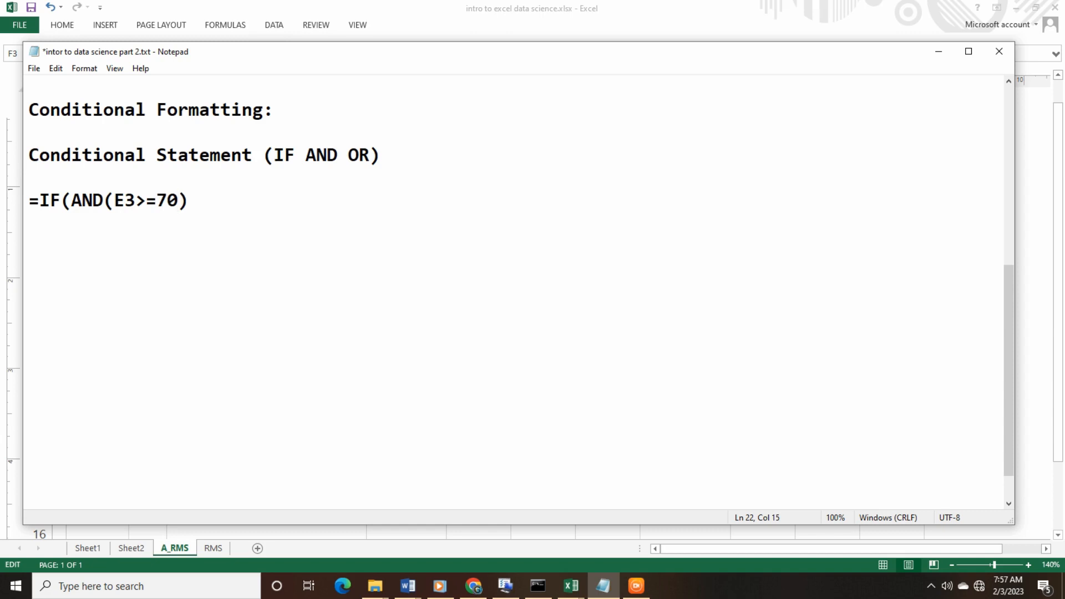
Add E3<=100 as the second condition inside the AND test, separated by a comma.
text(,)
double_click(95, 200)
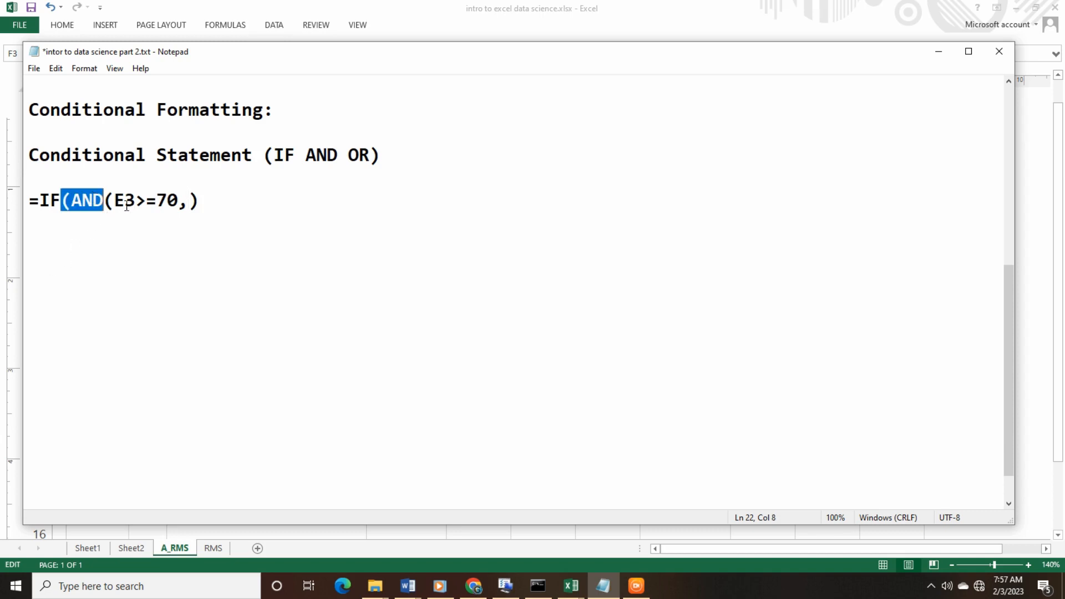
click(186, 207)
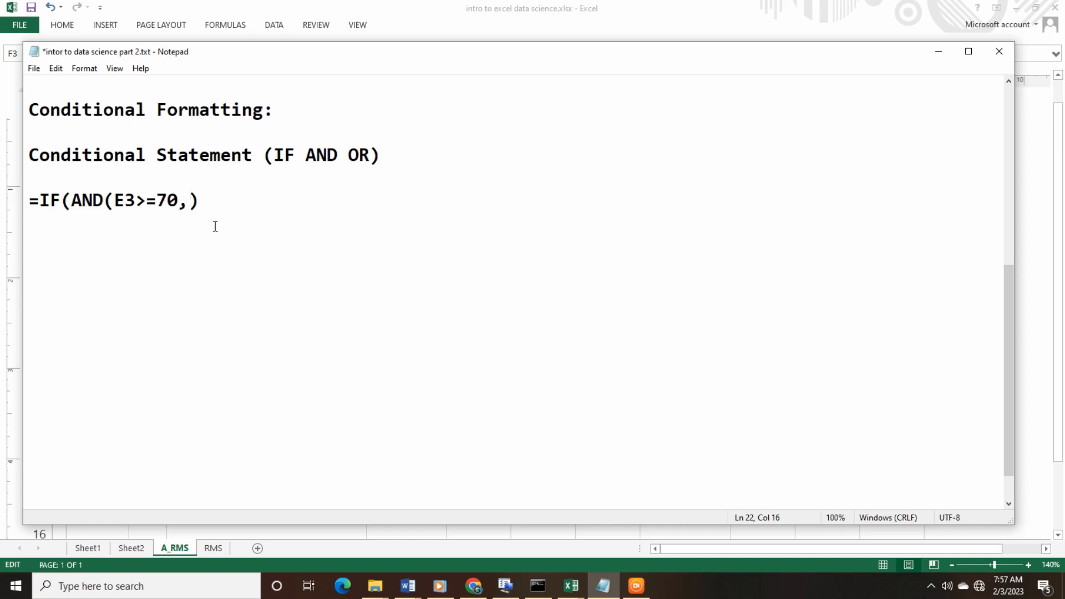
text(E3)
text(<=100)
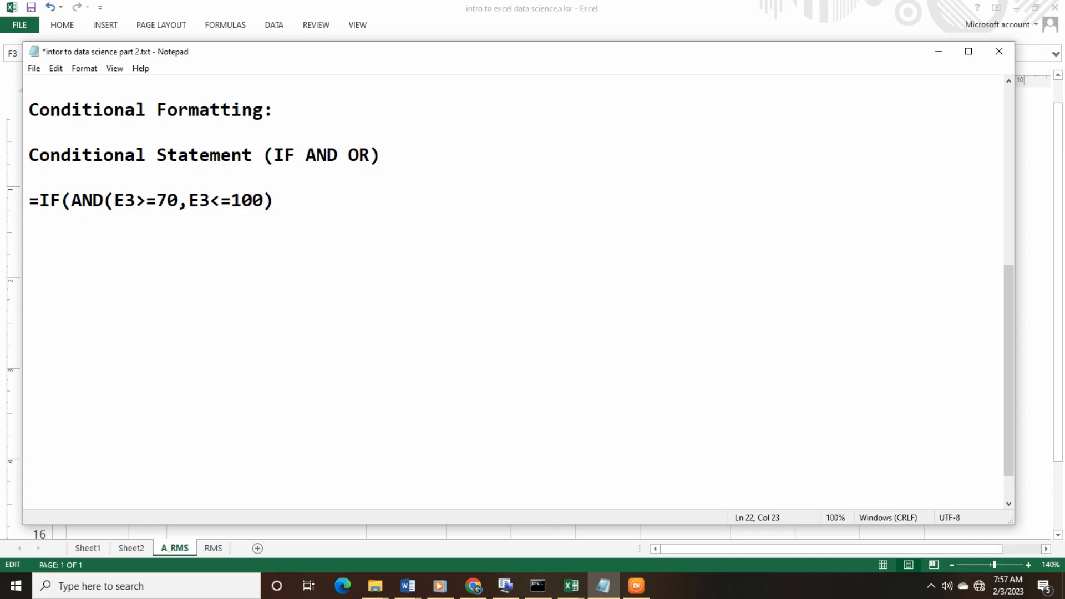
Add "A" as the result after the first AND test, followed by a comma.
click(274, 200)
text(,)
key(BackSpace)
text("")
key(Left)
text(A)
key(Right)
text(,)
Examine the lower bound, upper bound and "A" result of the first grade condition in the formula line.
drag(31, 207, 178, 197)
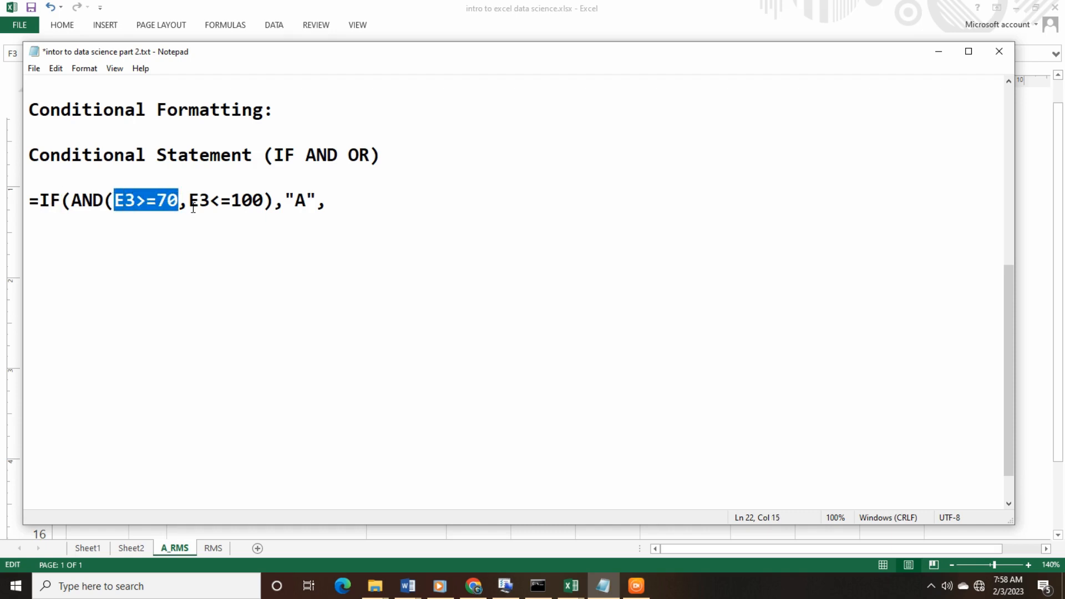
drag(285, 200, 313, 201)
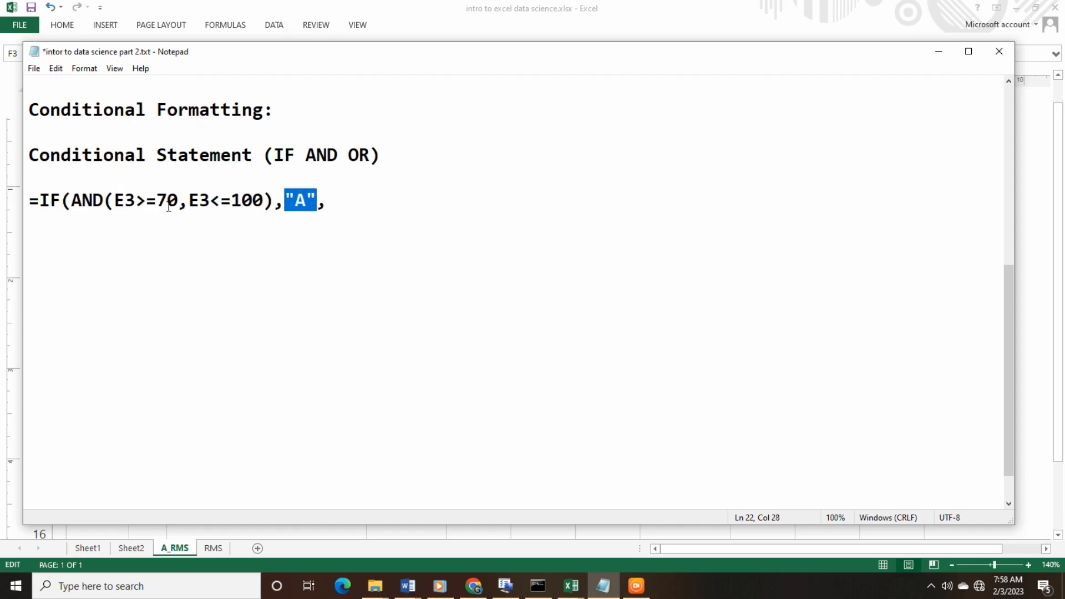
drag(179, 201, 114, 206)
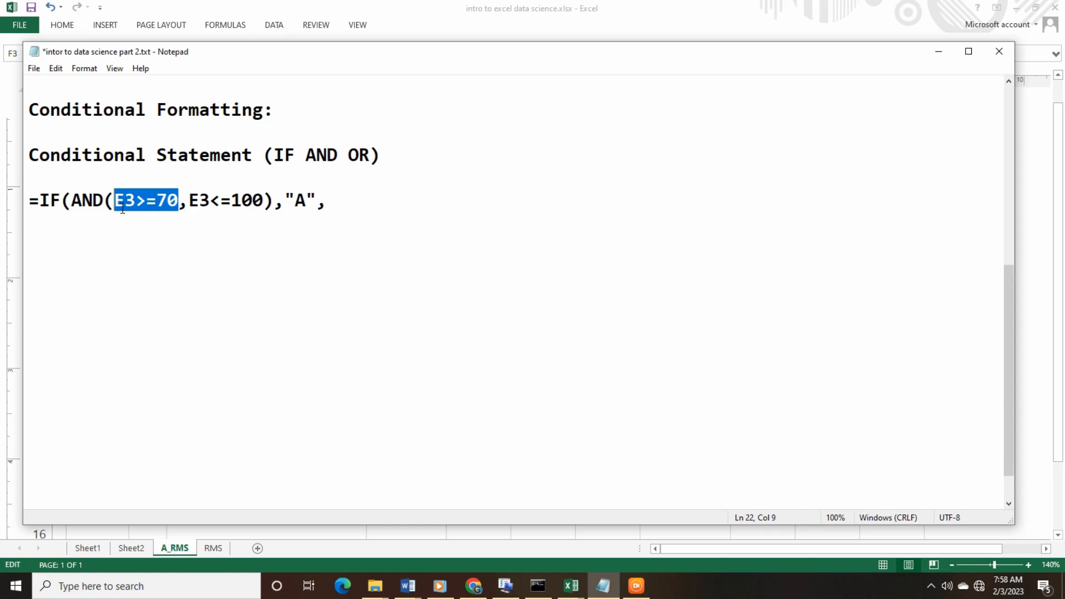
drag(189, 201, 260, 198)
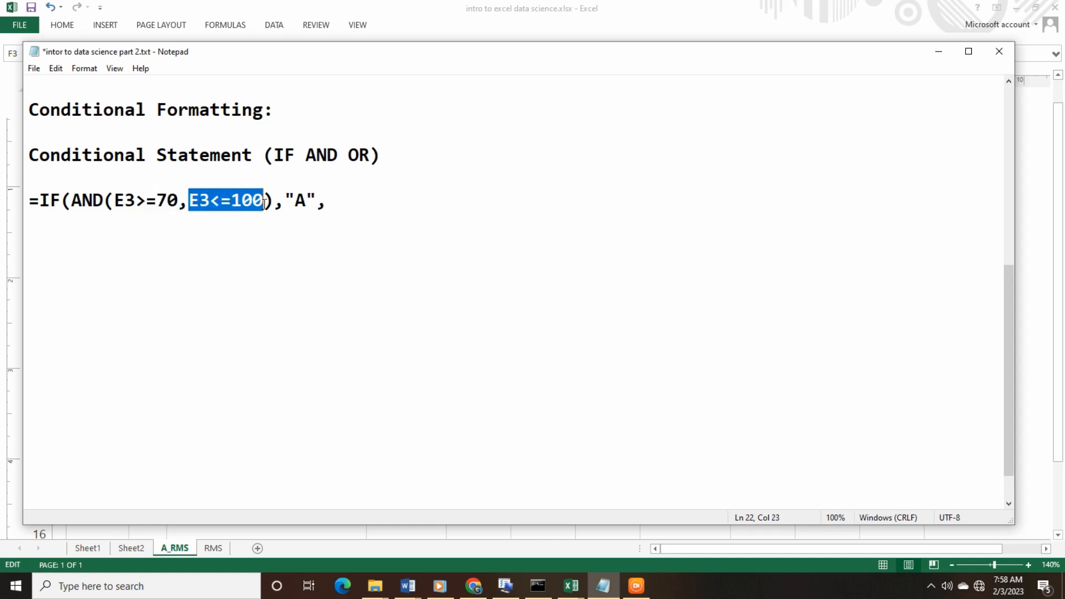
click(263, 200)
drag(263, 200, 188, 209)
drag(156, 201, 175, 200)
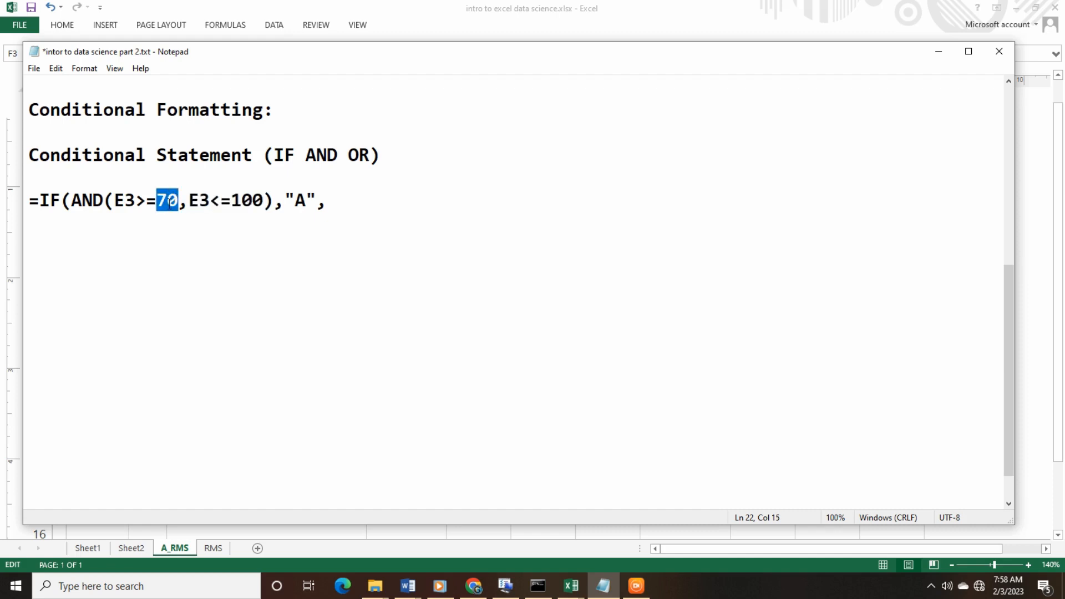
drag(264, 201, 232, 201)
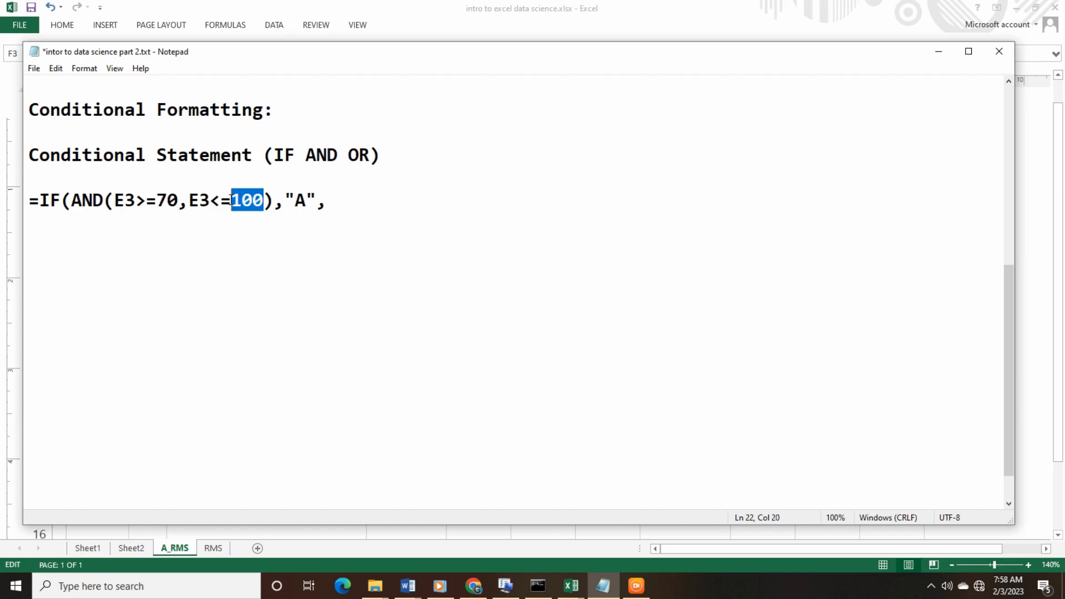
Copy IF(AND(E3>=70,E3<=100) from the formula line and paste it after "A", as a nested test.
drag(72, 201, 45, 207)
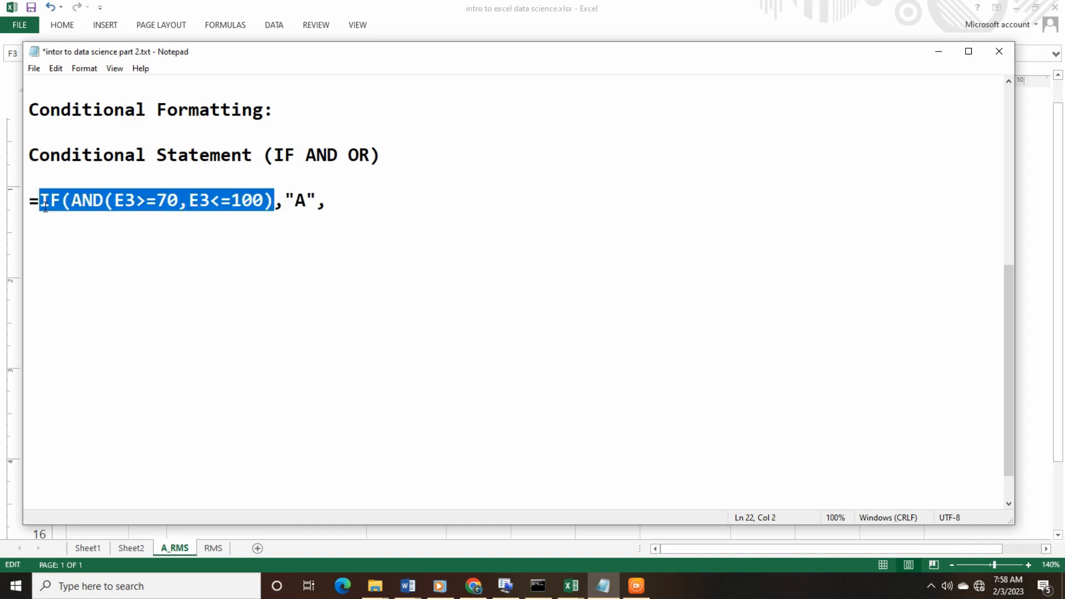
right_click(133, 203)
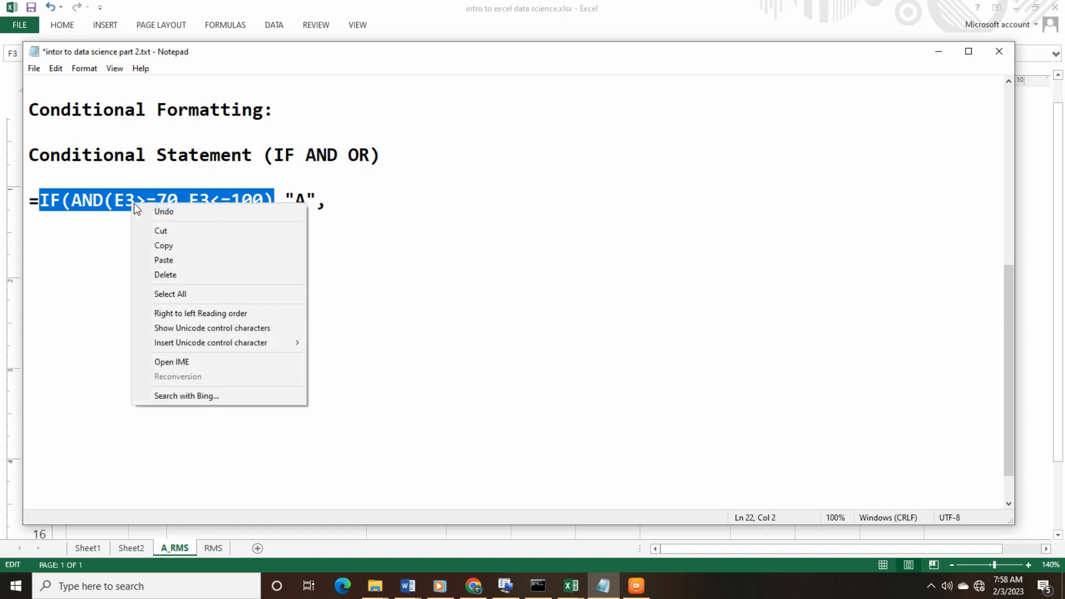
click(160, 245)
click(344, 204)
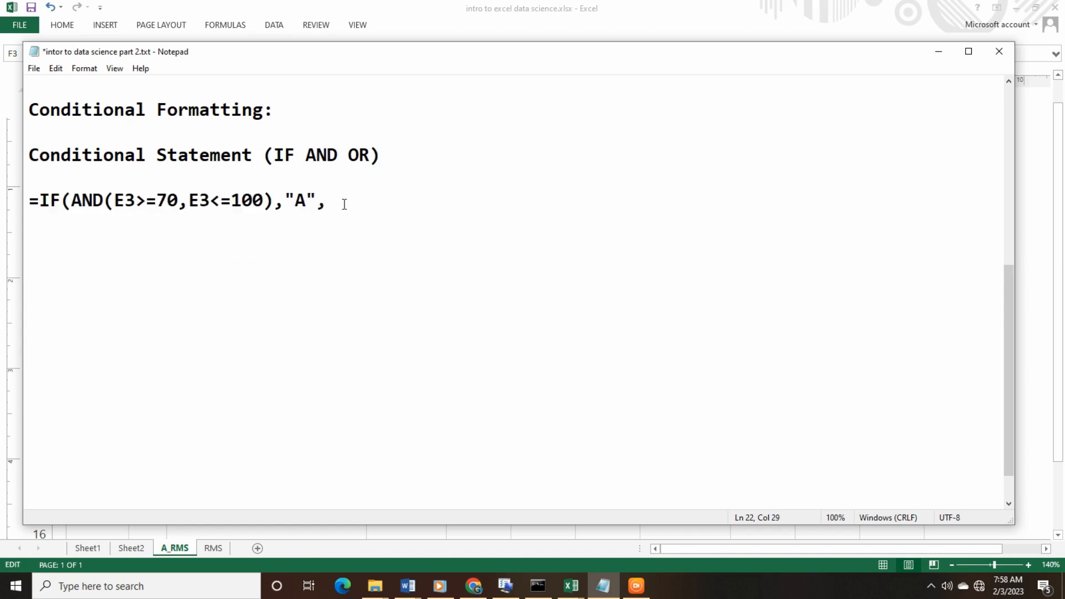
right_click(344, 204)
click(389, 261)
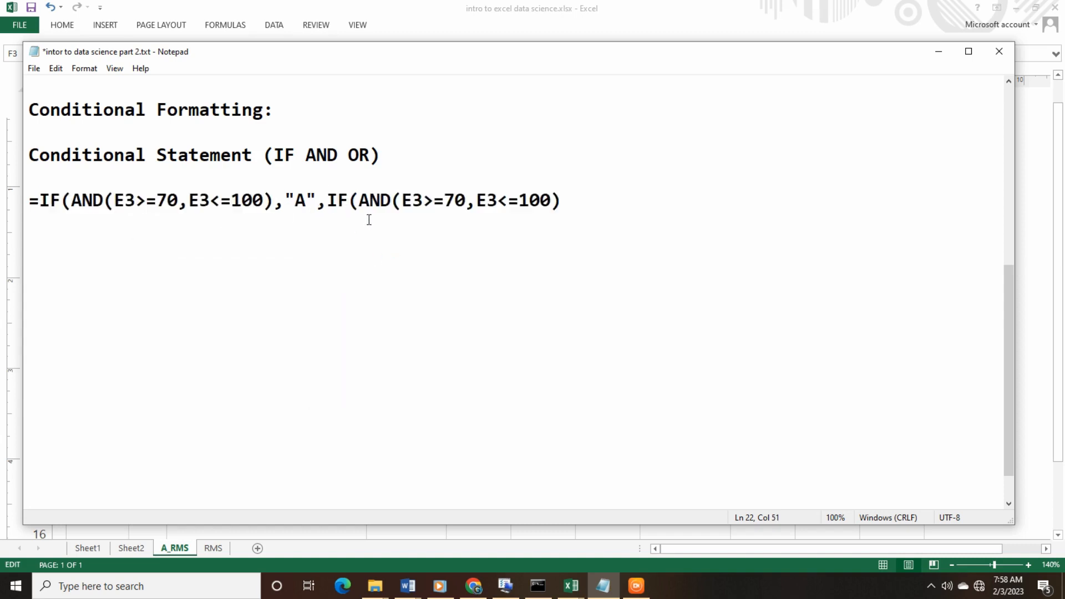
Change the bounds of the second test to E3>=60 and E3<=69.
click(459, 204)
key(BackSpace)
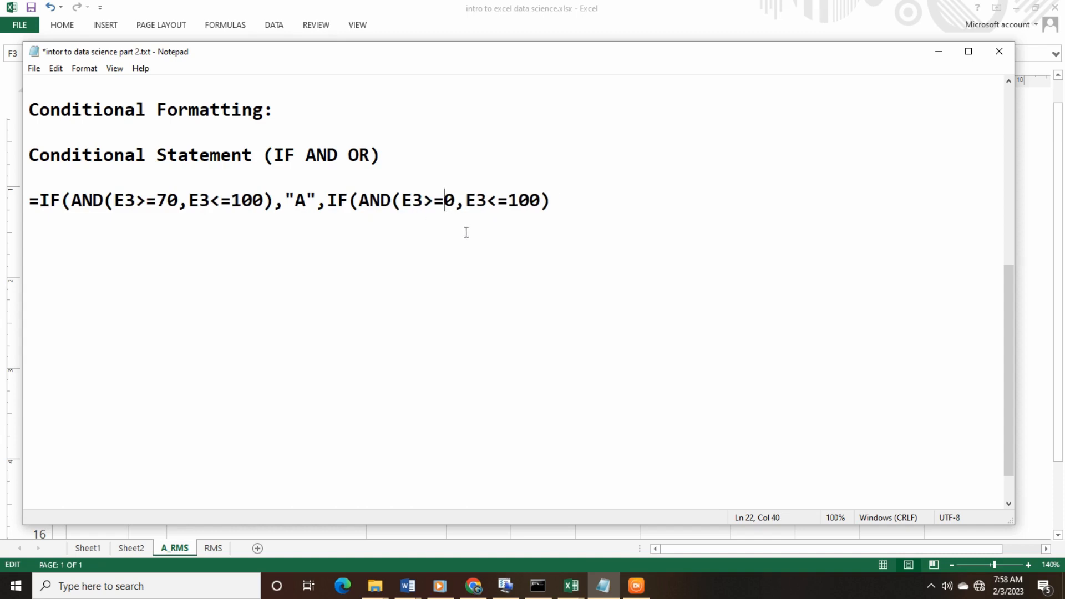
text(6)
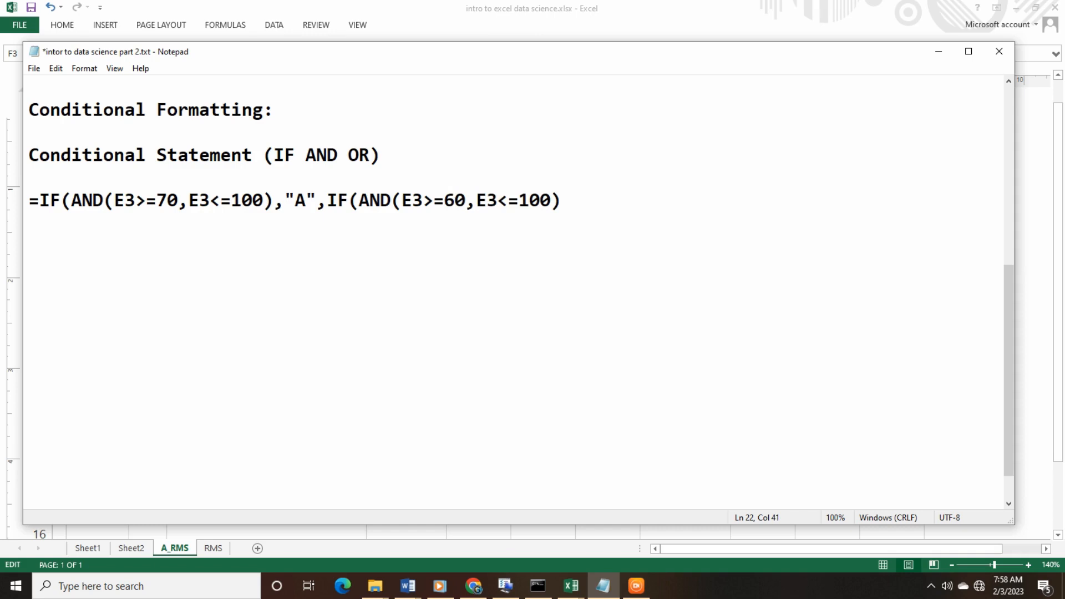
click(542, 205)
key(BackSpace)
key(BackSpace)
text(7)
key(BackSpace)
key(BackSpace)
text(69)
Add "B" as the result of the 60 to 69 test.
double_click(415, 203)
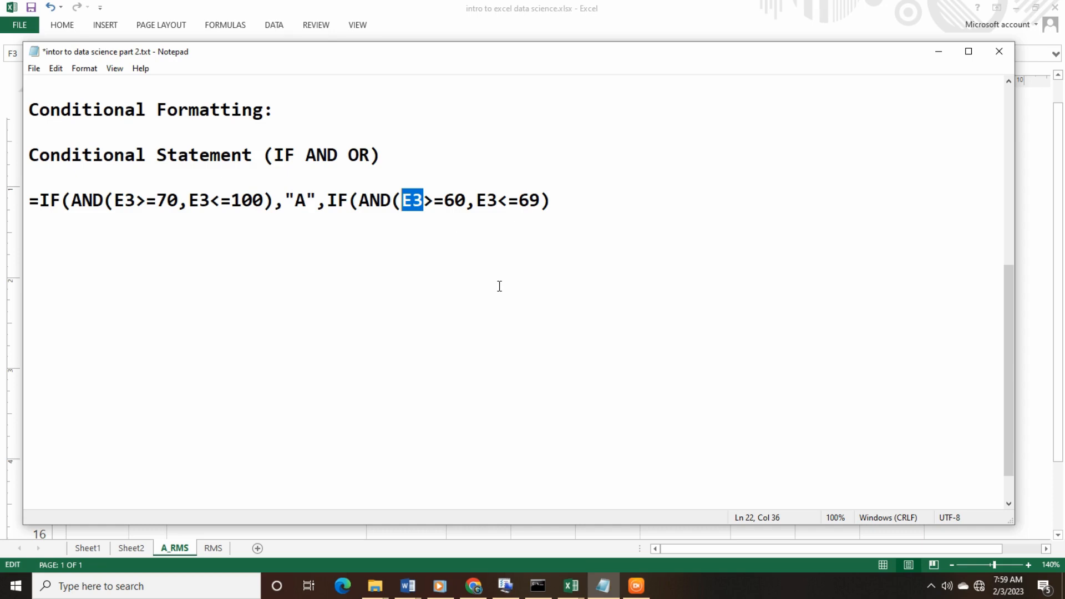
click(563, 209)
text(,"A")
key(Left)
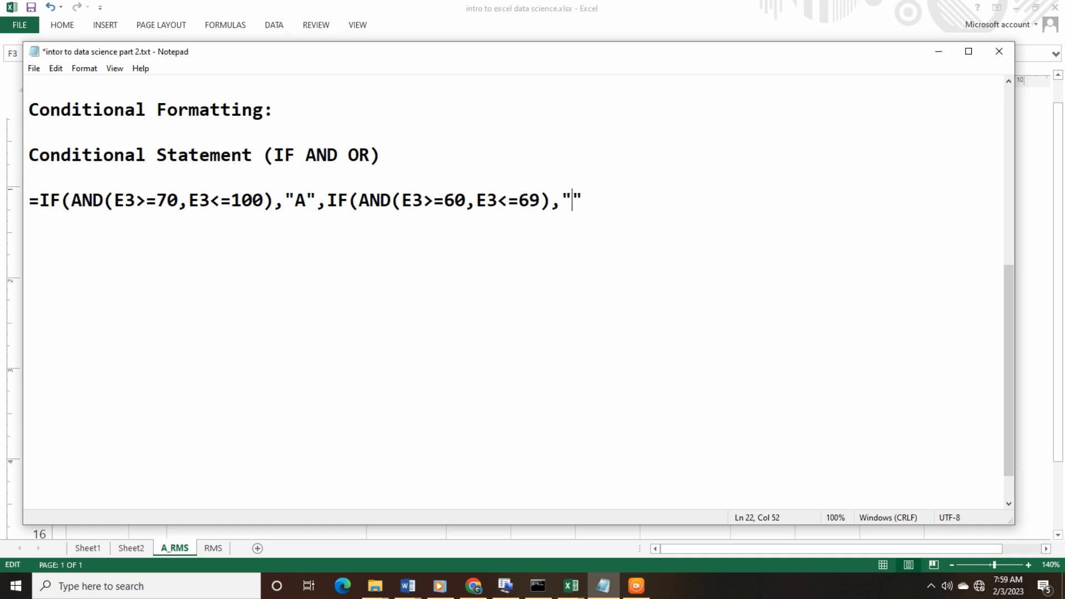
text(B)
Review the conditions and results of the A and B grade tests in the formula line.
click(390, 225)
drag(73, 197, 174, 200)
drag(264, 201, 200, 203)
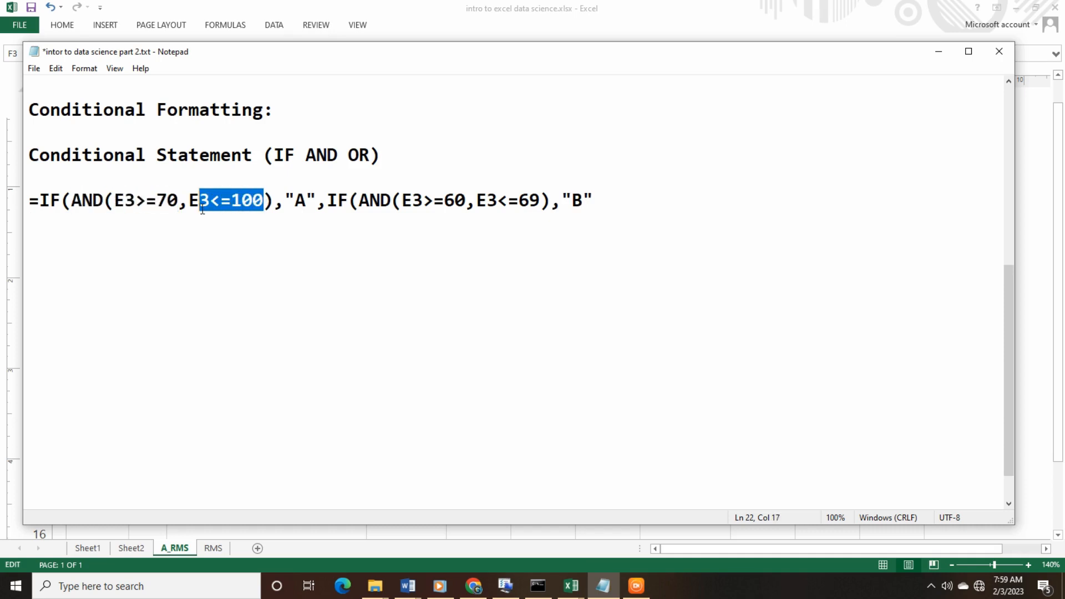
drag(318, 201, 296, 200)
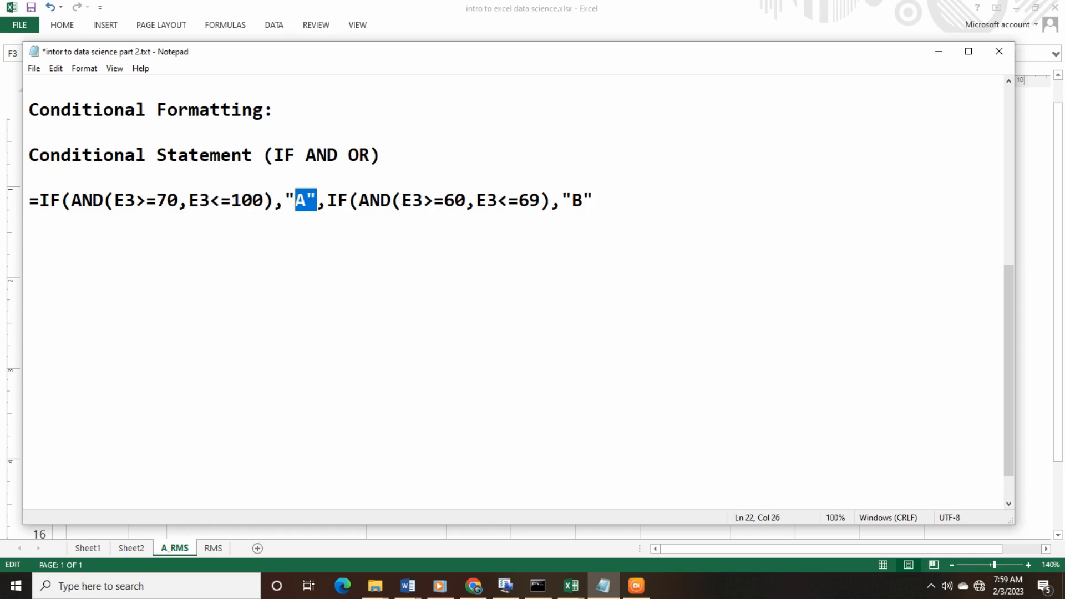
drag(404, 201, 468, 205)
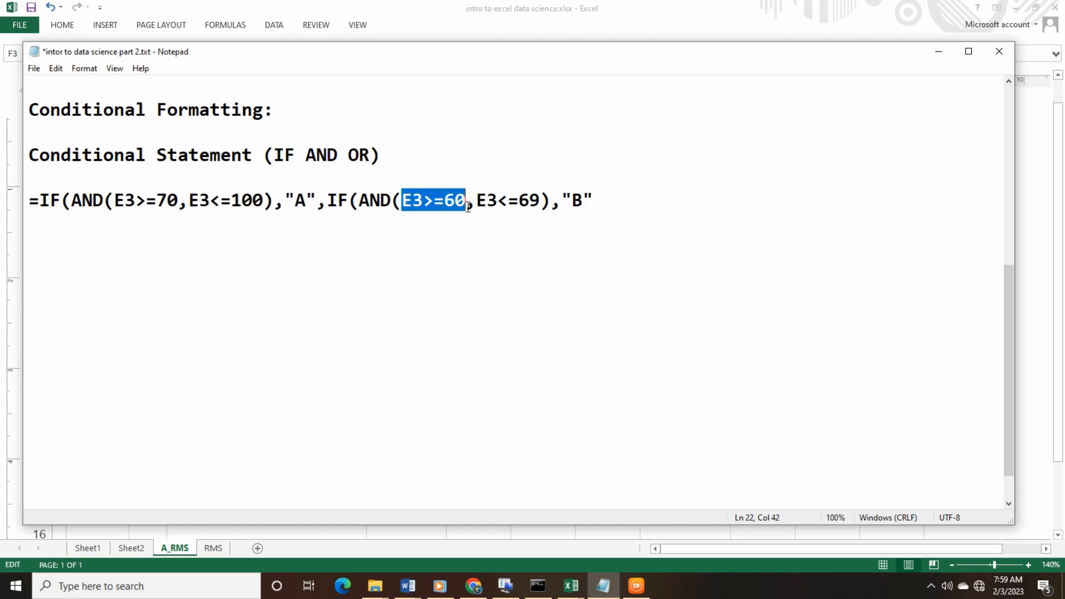
drag(537, 202, 488, 202)
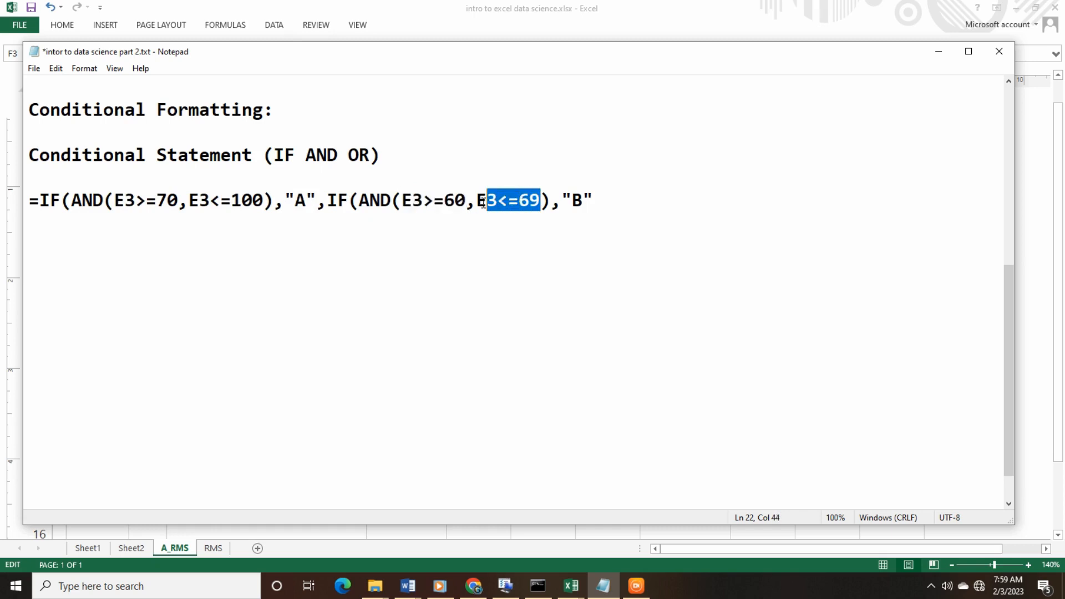
click(584, 201)
Add a comma after "B" and paste the copied IF(AND(E3>=70,E3<=100) test as the third test.
click(605, 206)
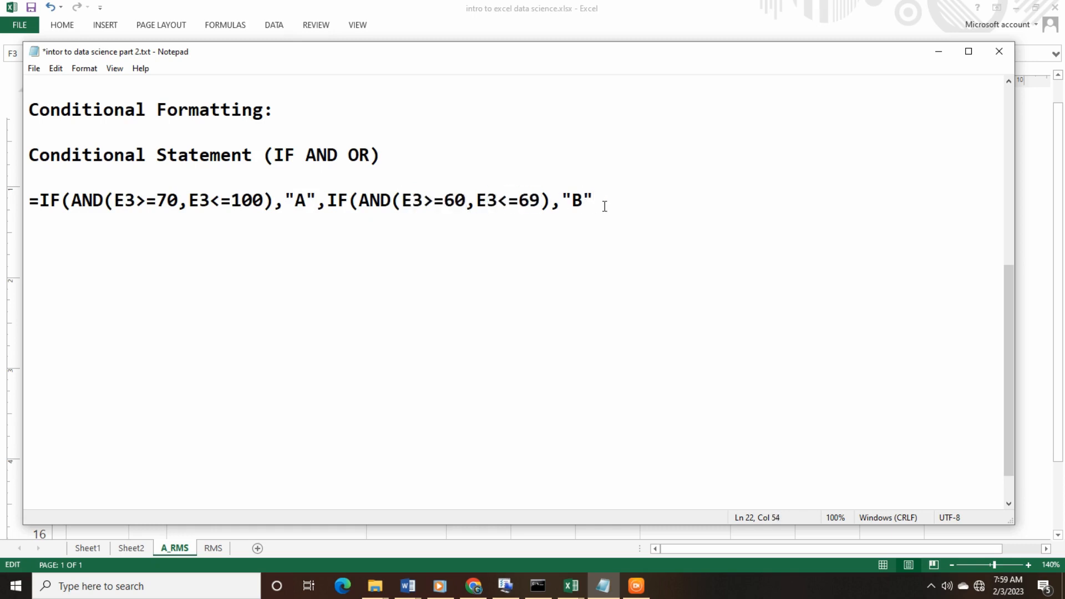
text(,)
key(ctrl+v)
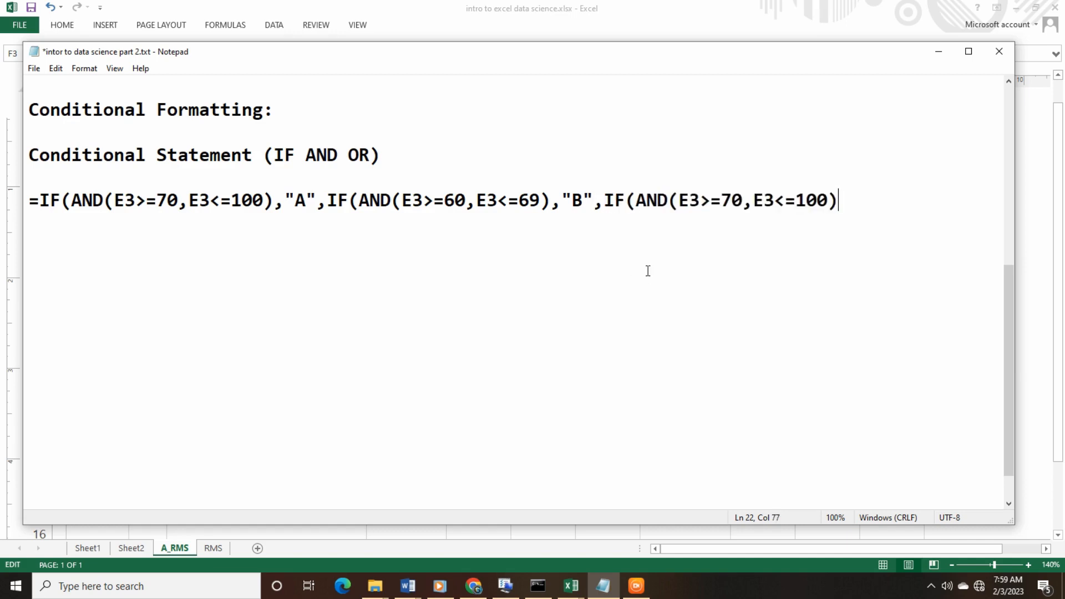
Change the bounds of the third test to E3>=50 and E3<=59.
click(731, 204)
key(BackSpace)
text(5)
click(818, 205)
key(Delete)
key(BackSpace)
key(BackSpace)
text(59)
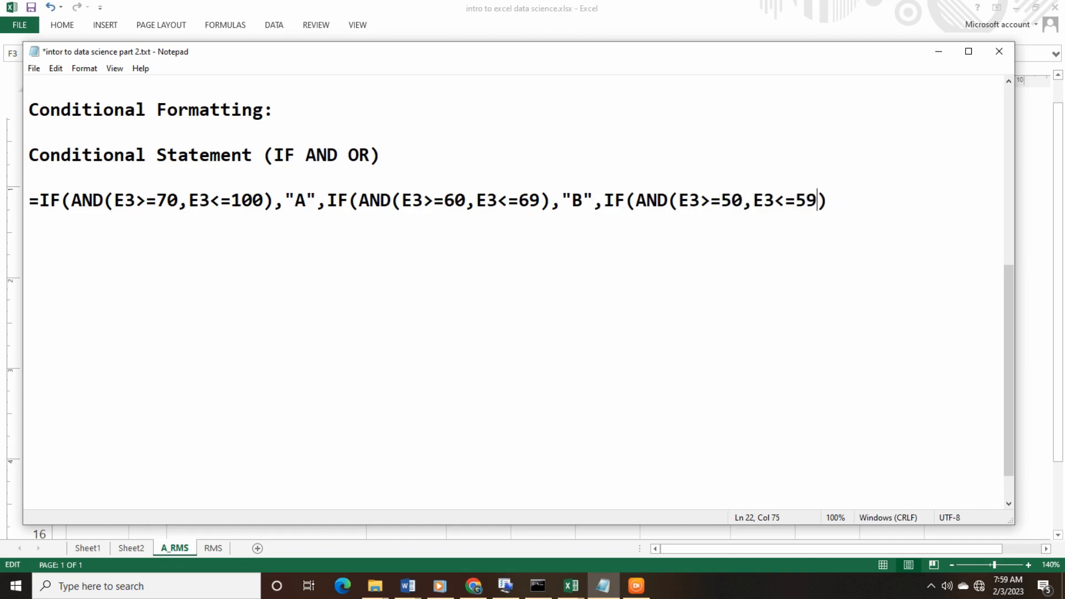
Add "C" as the result of the 50 to 59 test.
key(Right)
text(.)
key(BackSpace)
text(,"")
key(Left)
text(C)
Try closing the nested formula with five closing parentheses after "C", and remove them again.
drag(873, 202, 61, 201)
click(68, 203)
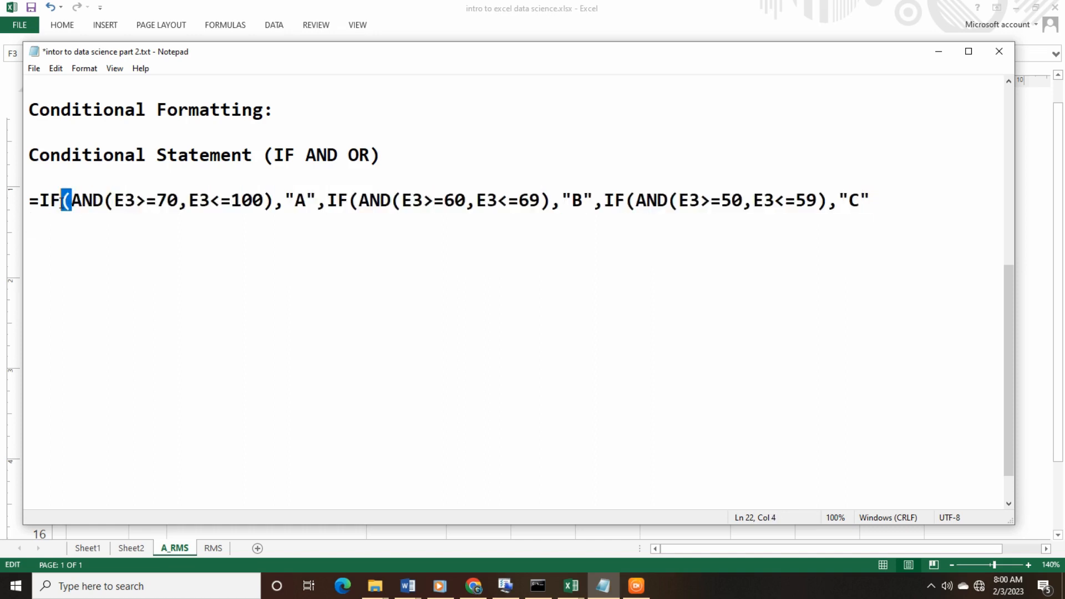
click(876, 204)
text())))))
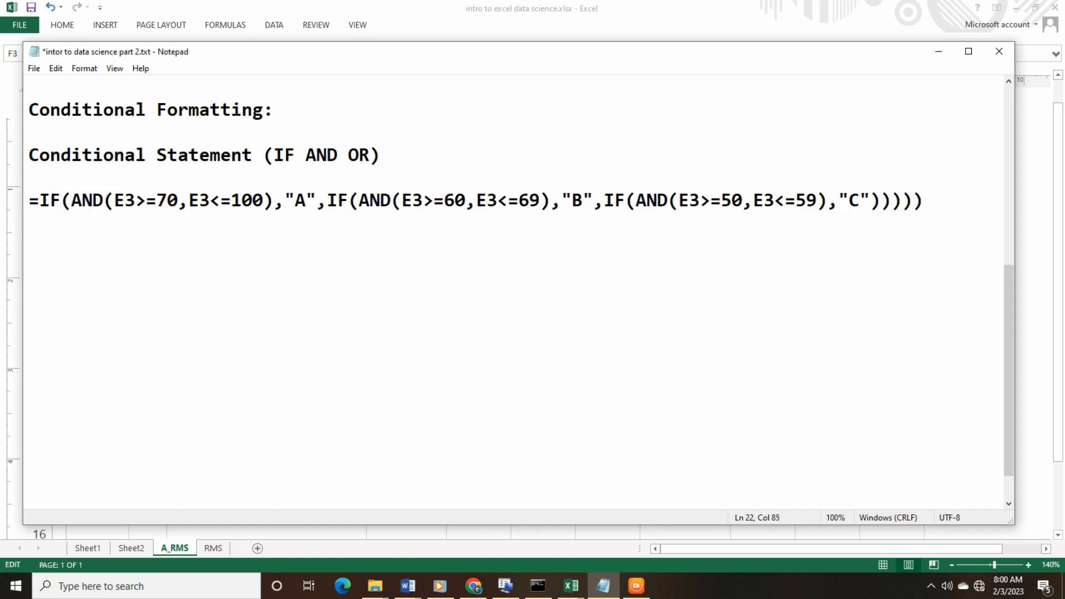
key(BackSpace)
key(BackSpace)
key(BackSpace)
key(BackSpace)
key(BackSpace)
Switch to the Excel workbook and select the first grade cell, F3, on the A_RMS sheet.
click(600, 7)
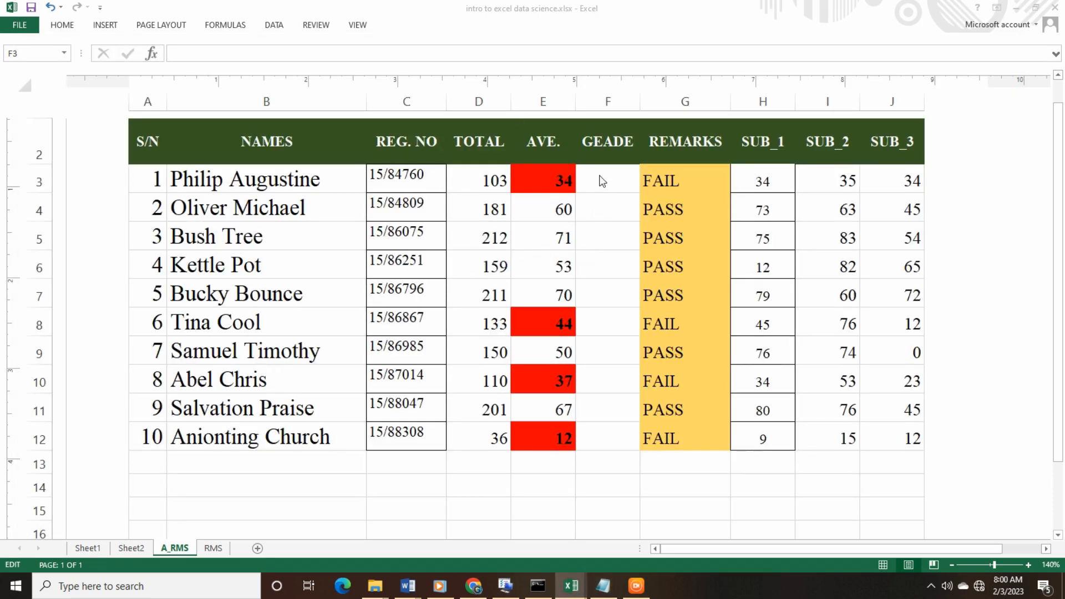
key(ctrl+v)
key(Return)
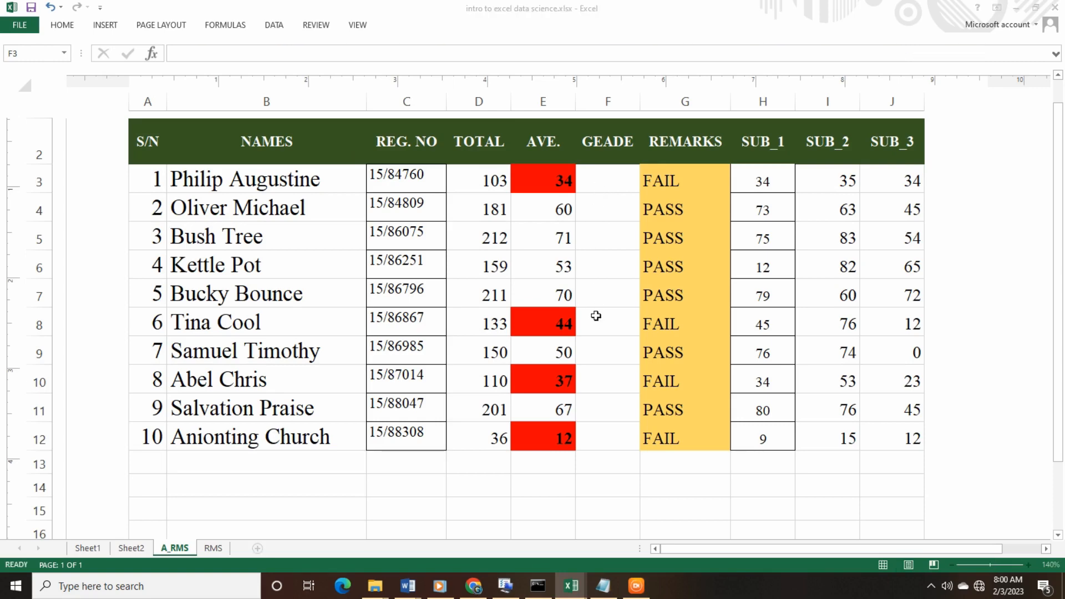
click(618, 185)
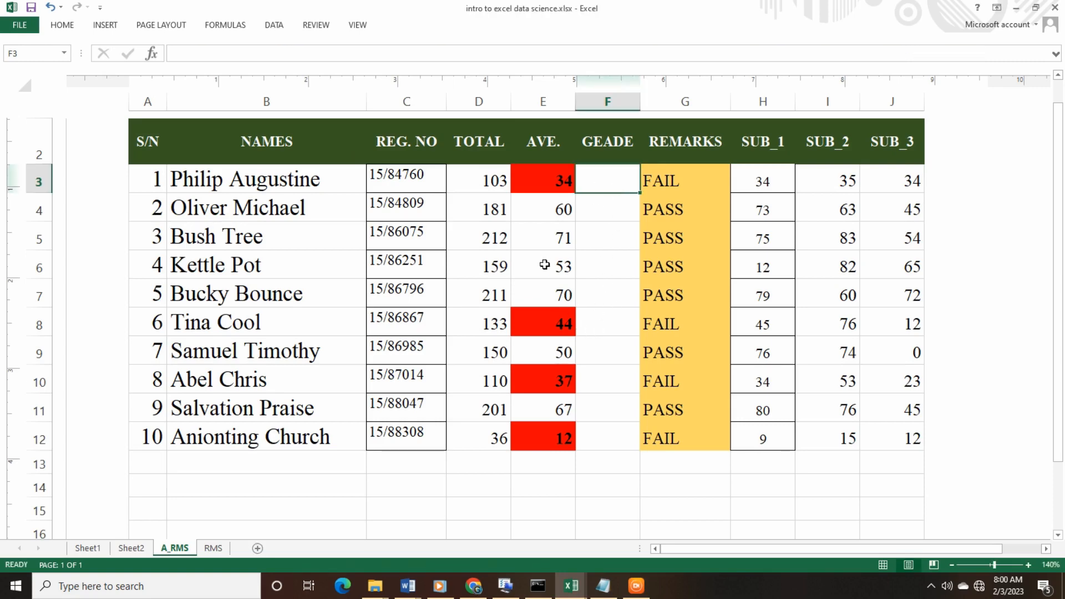
click(237, 56)
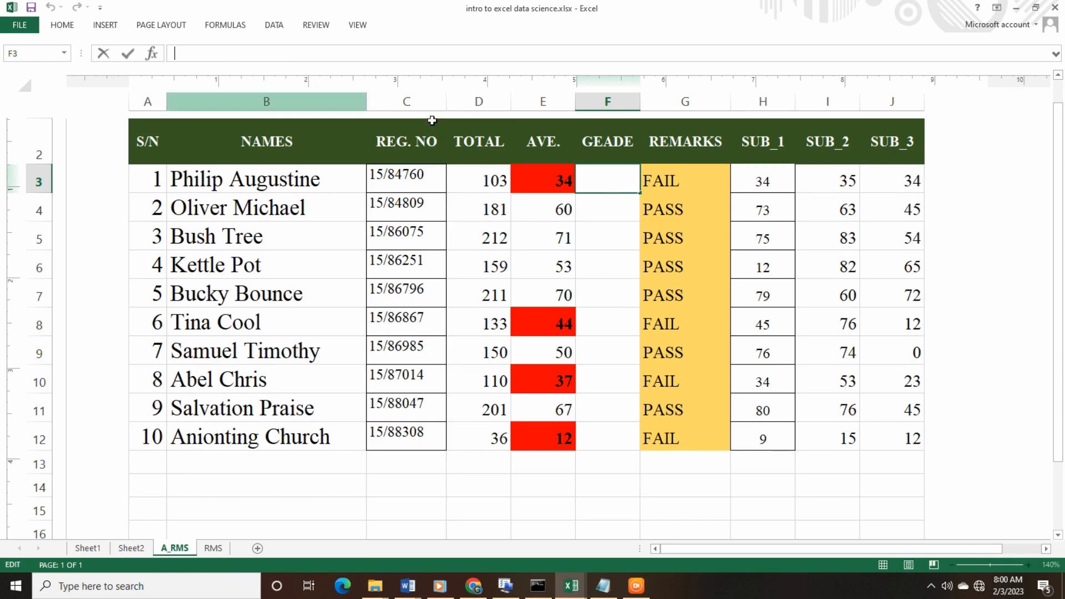
click(592, 183)
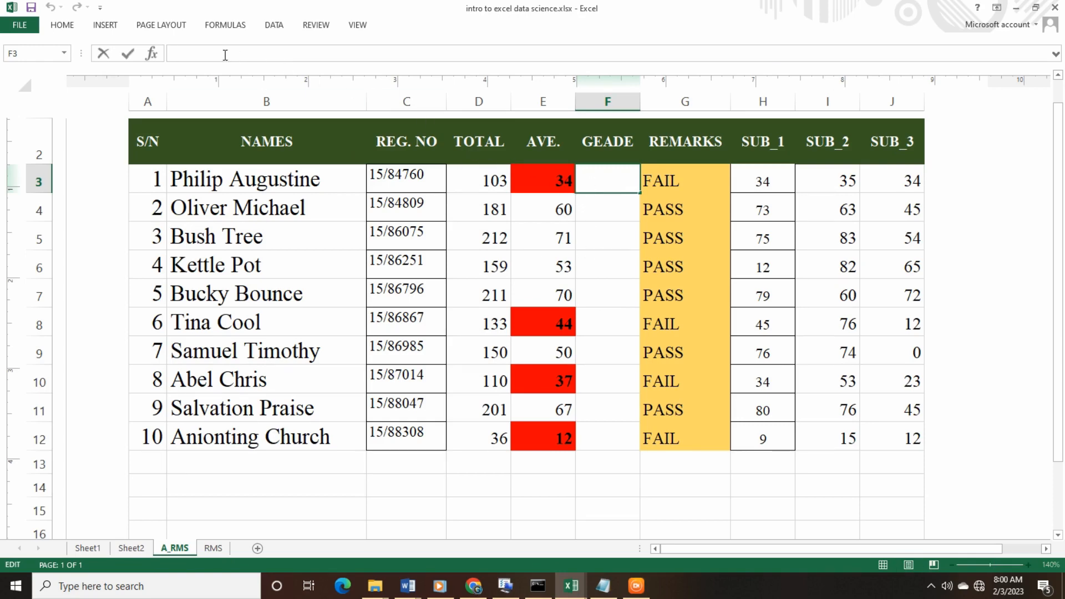
Begin the grade formula in F3 with =IF(AND(E3>=70,E3<=100),"A", as its first test and result.
click(188, 53)
text(=IF)
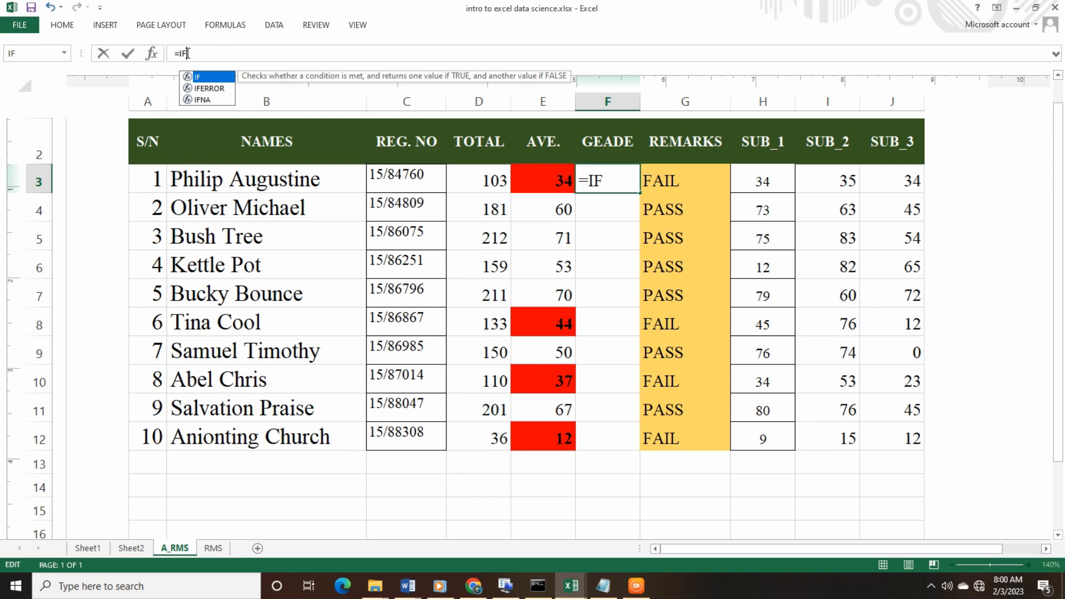
text(()
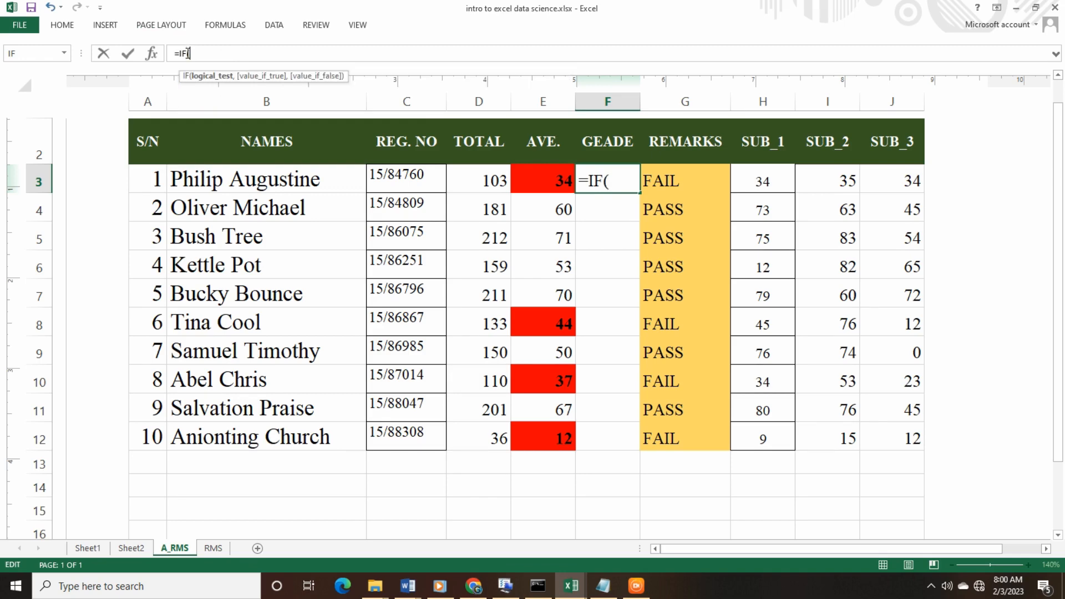
text(AND)
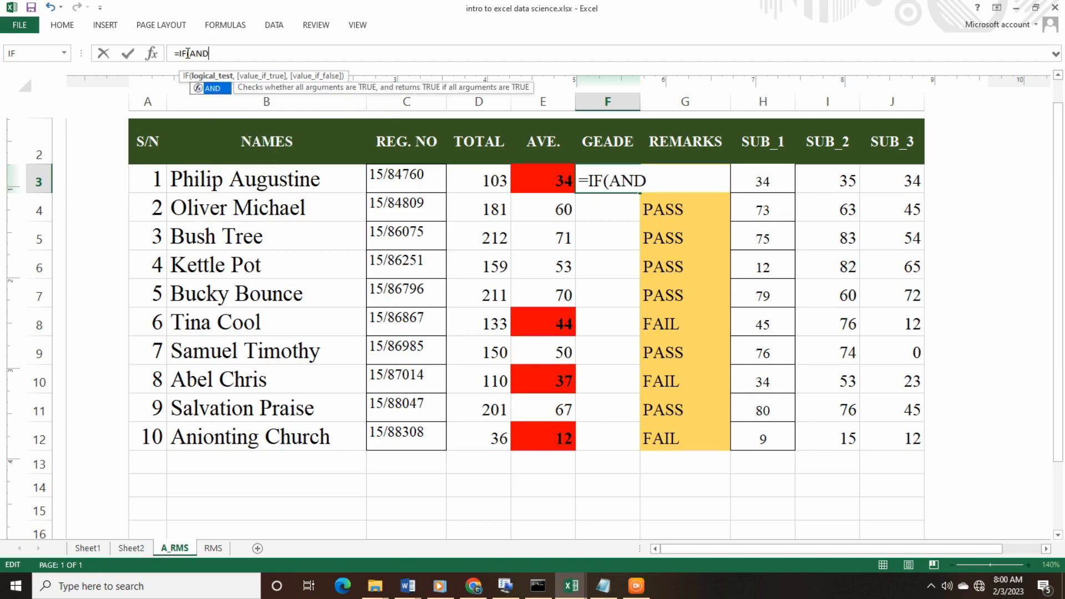
text(()
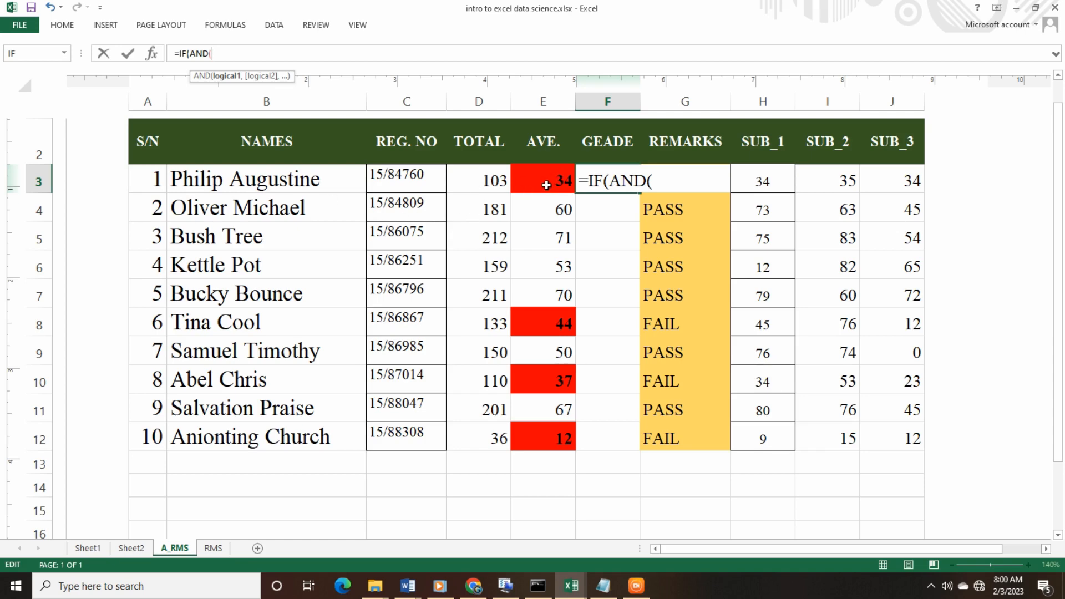
click(546, 184)
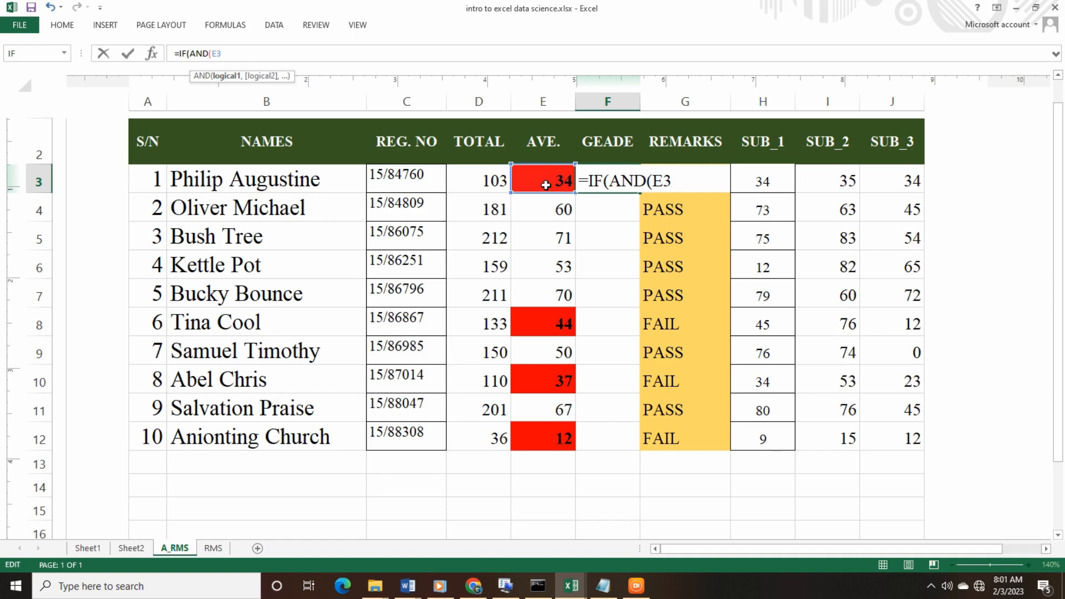
text(>=)
text(70,)
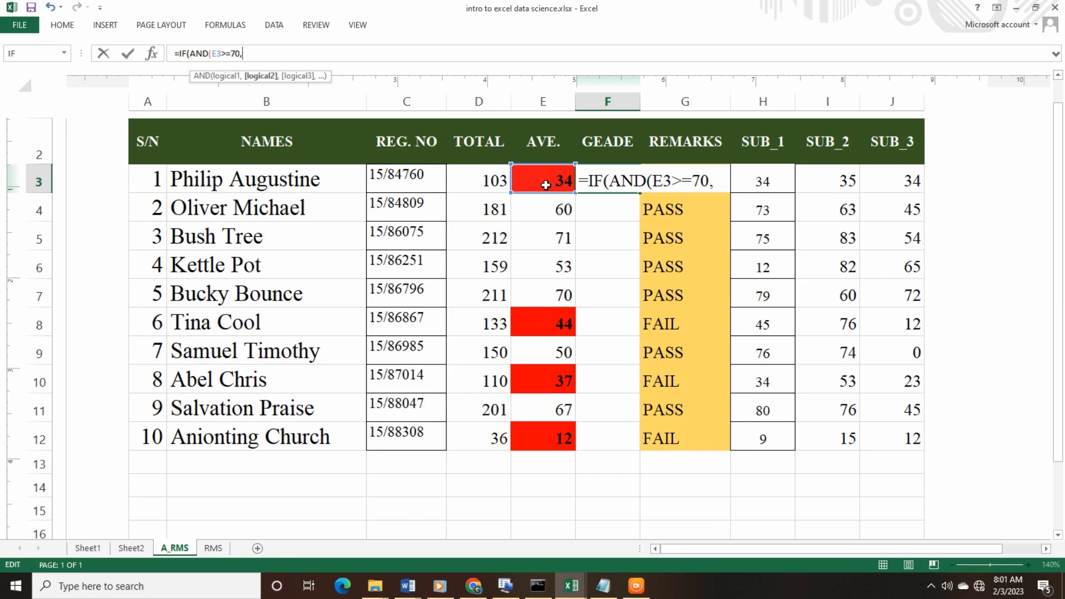
text(E3<=100)
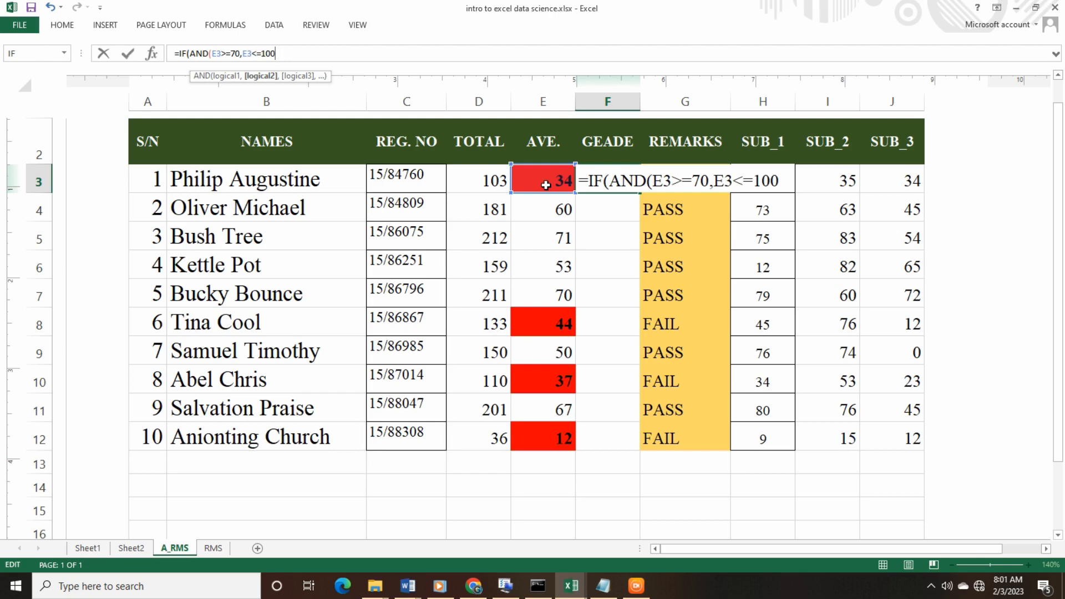
text(),)
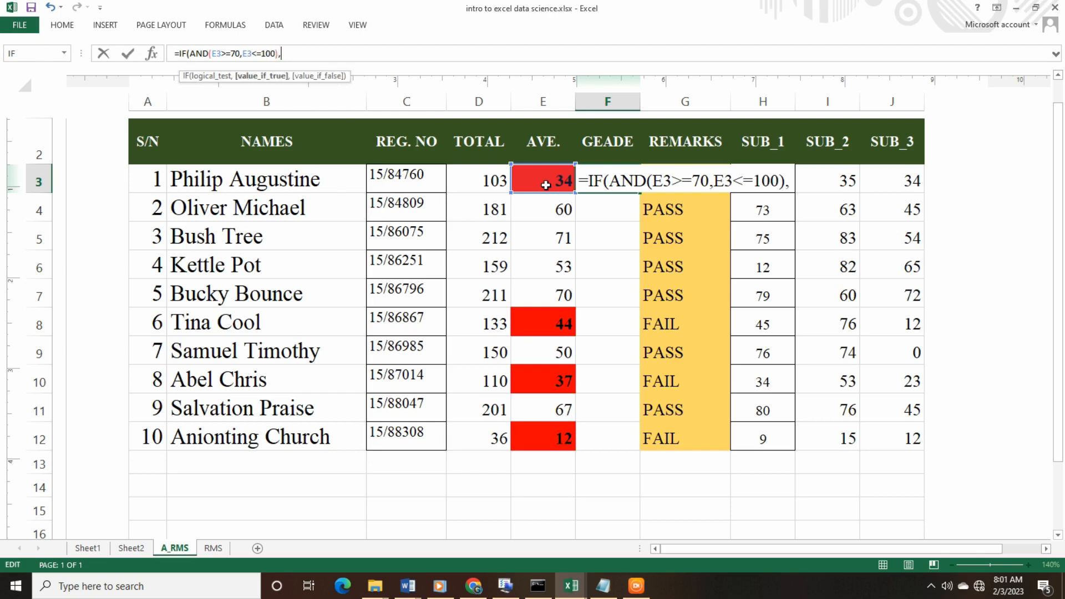
text("A")
text(,)
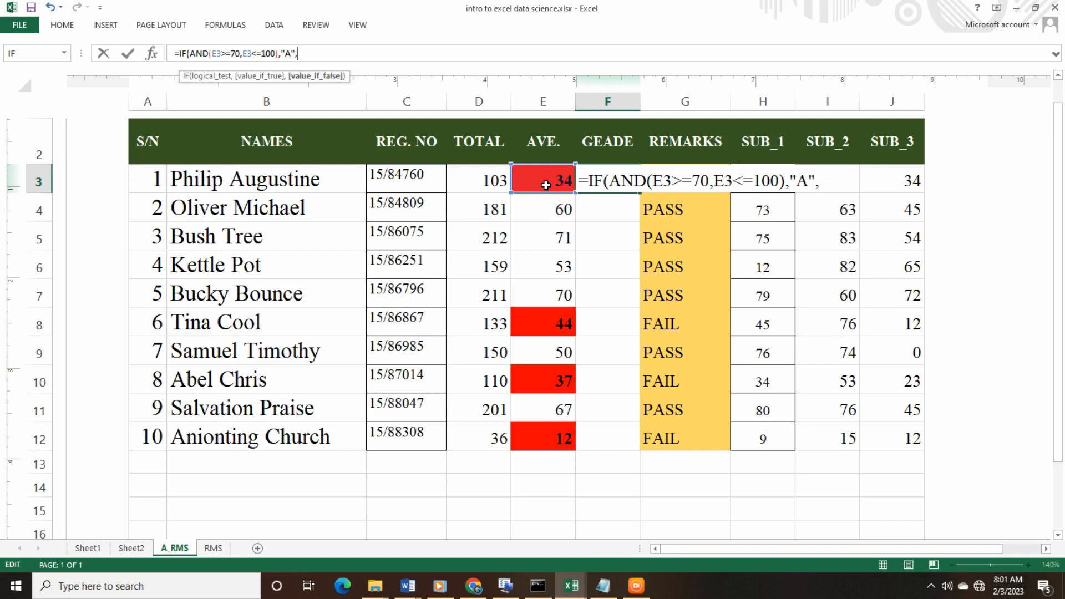
Continue the F3 formula with the second nested test and result, IF(AND(E3>=60,E3<=69),"B",.
text(IF)
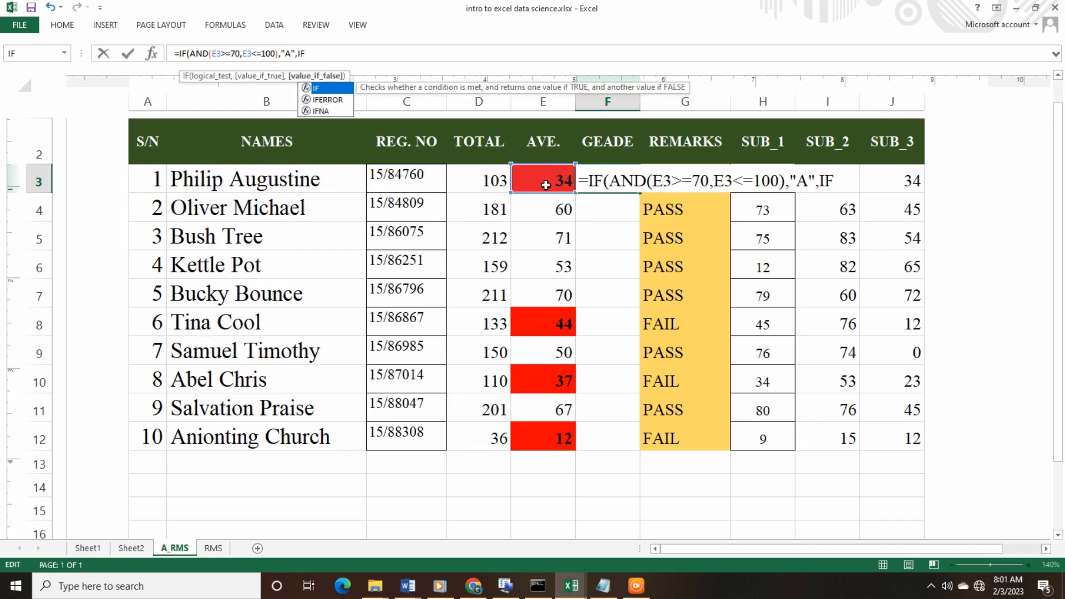
text(()
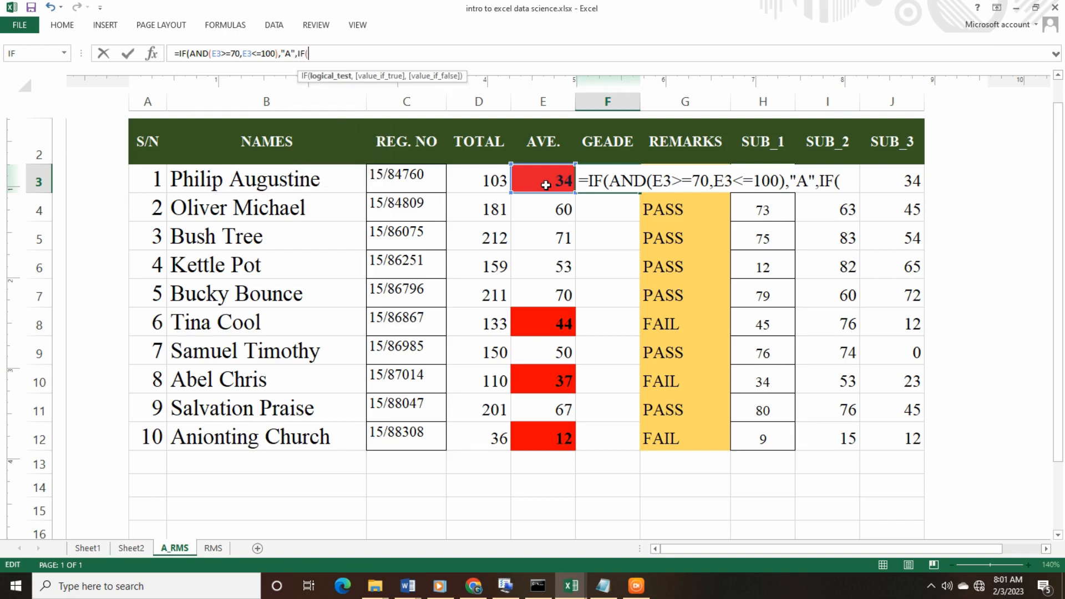
text(AND)
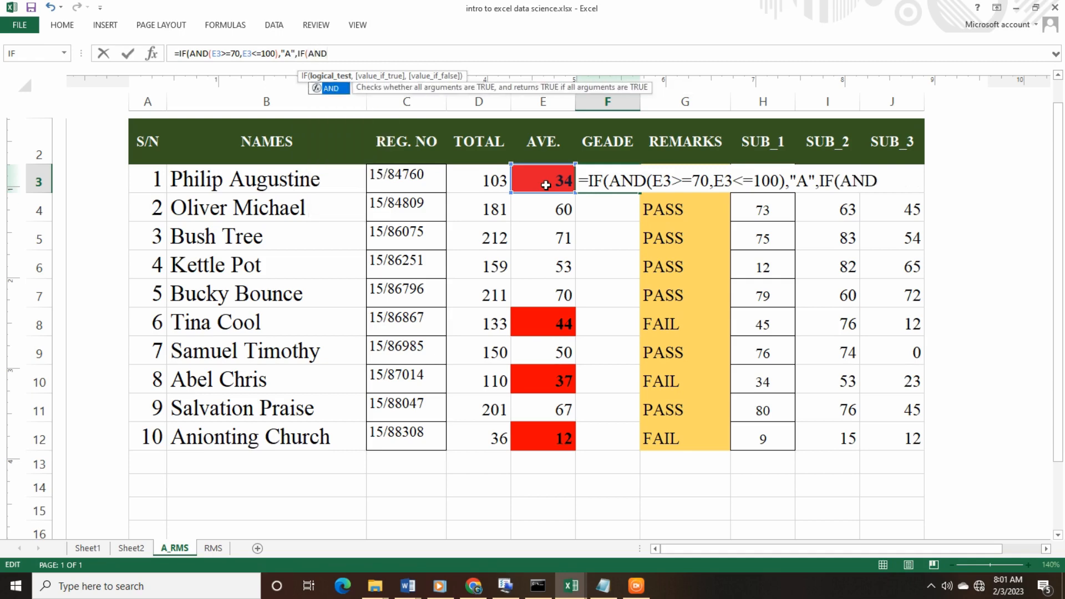
text(()
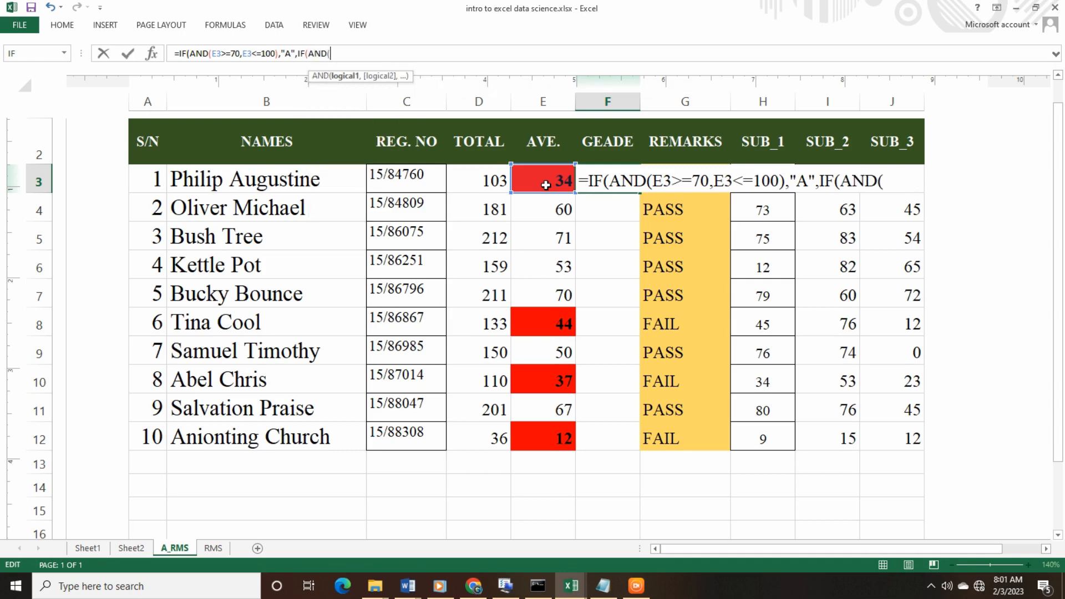
text(E3>=60)
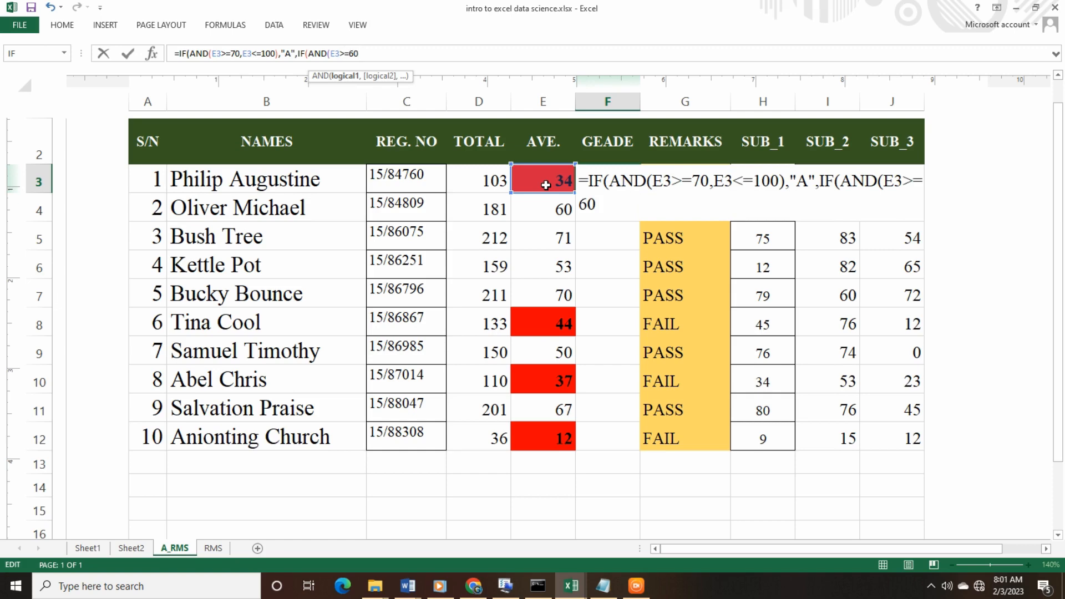
text(,)
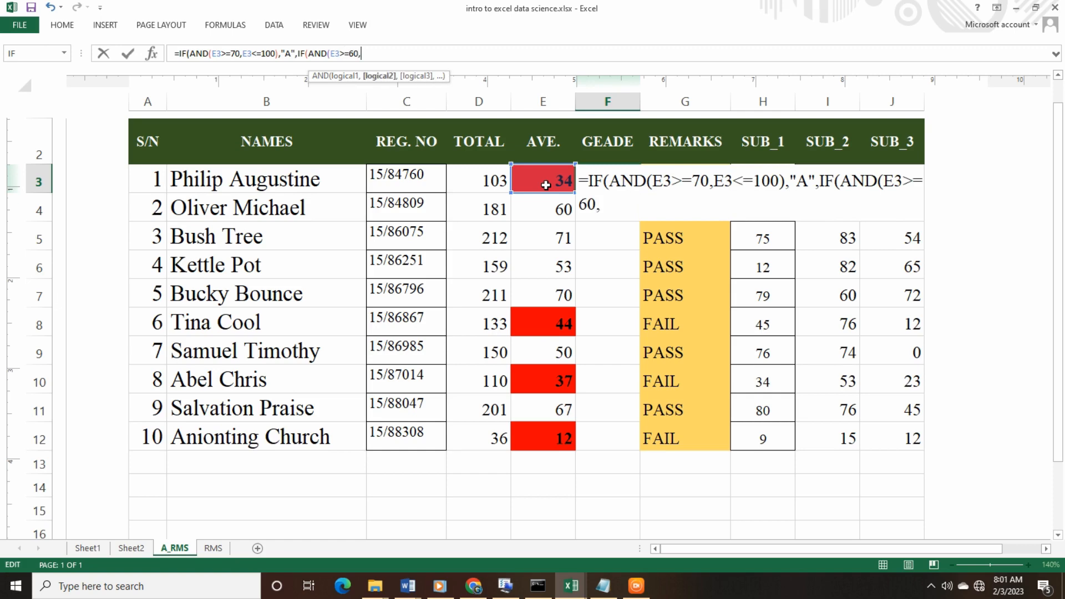
click(545, 185)
text(<=69))
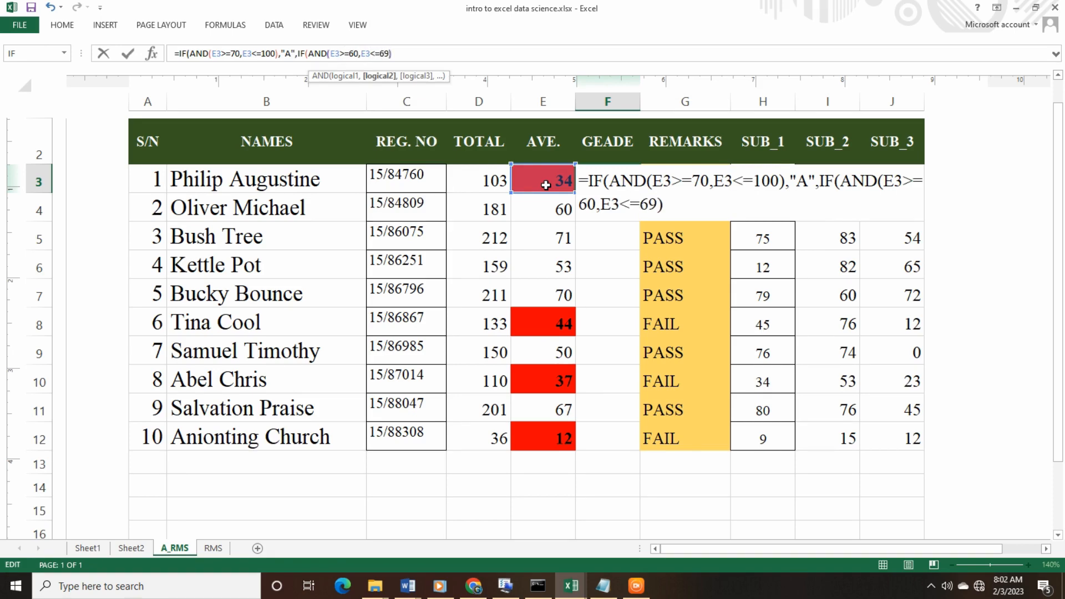
text(,"")
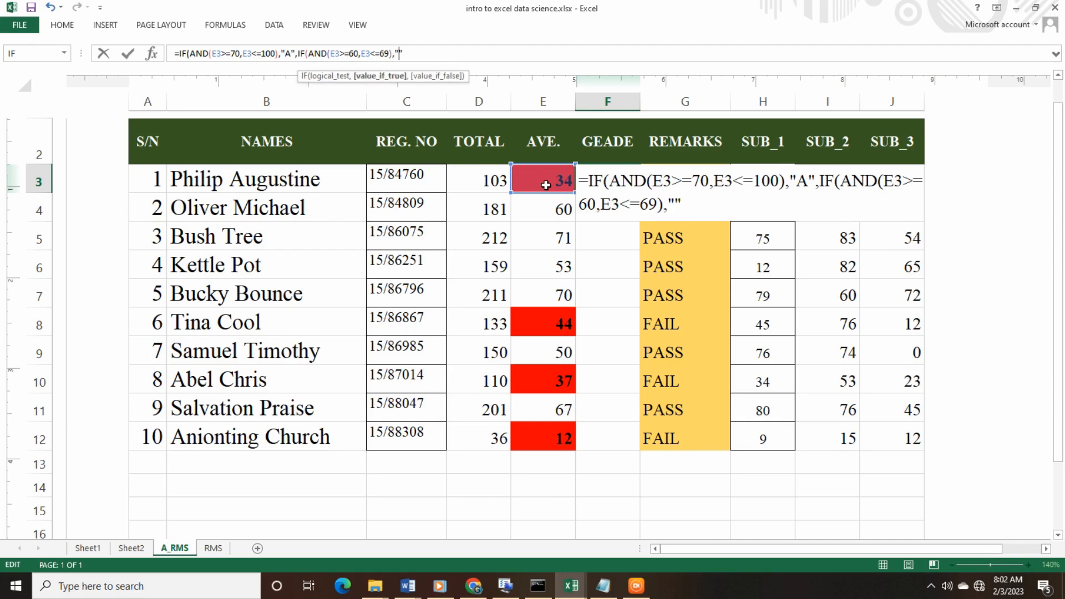
text(B)
text(,)
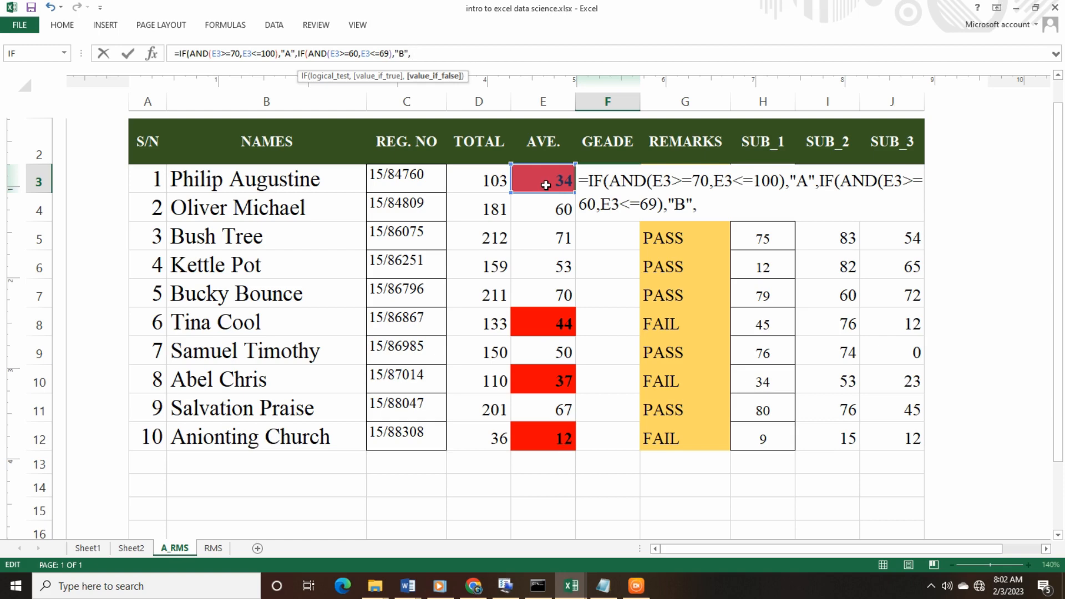
Add the third nested test, IF(AND(E3>=50,E3<=59), to the F3 grade formula.
text(IF)
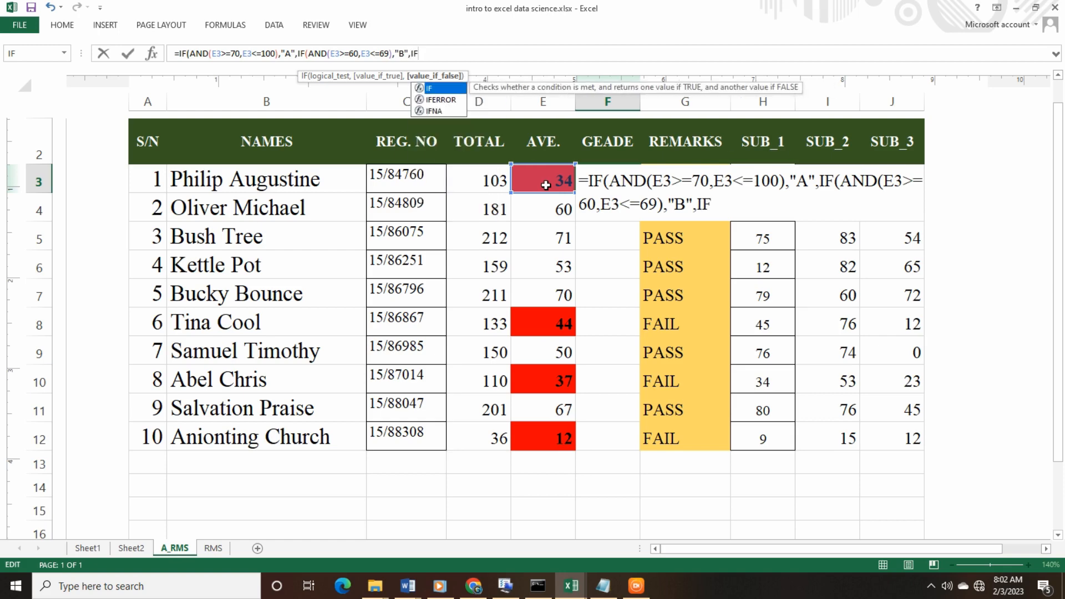
text((AND)
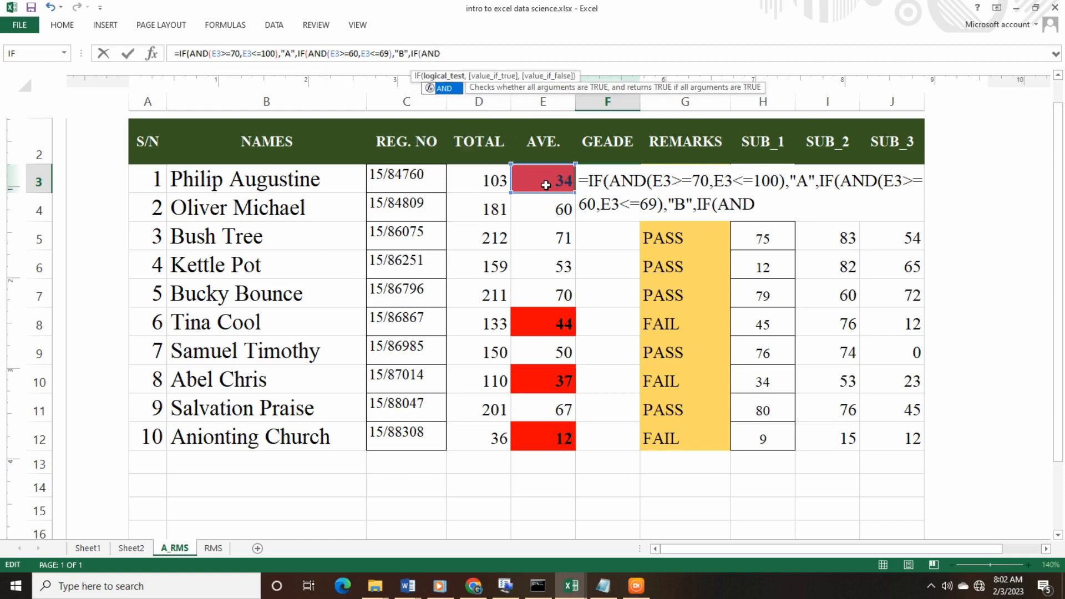
text(()
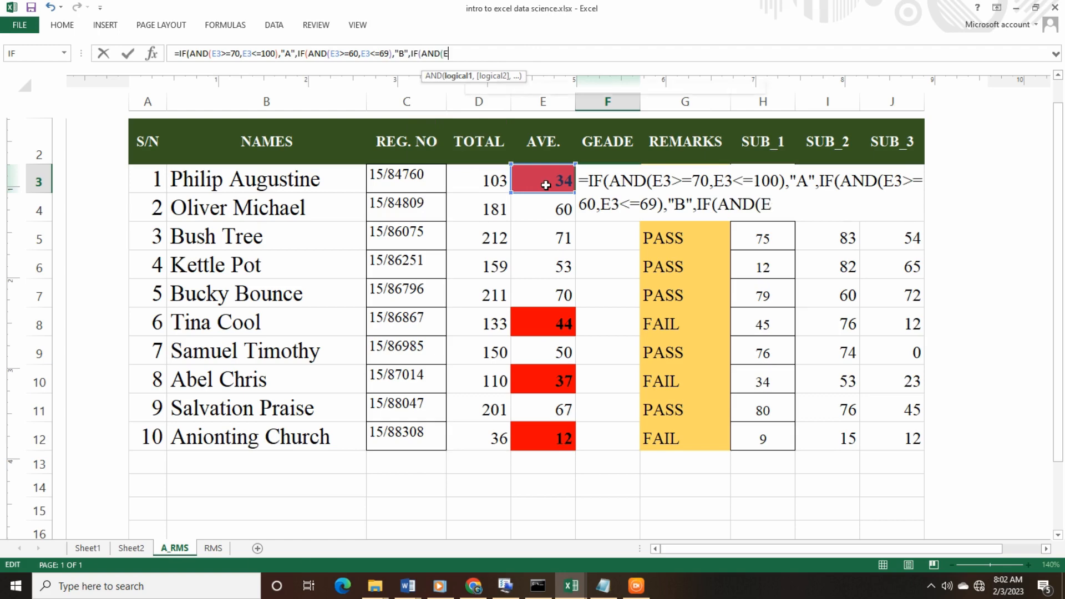
text(E3)
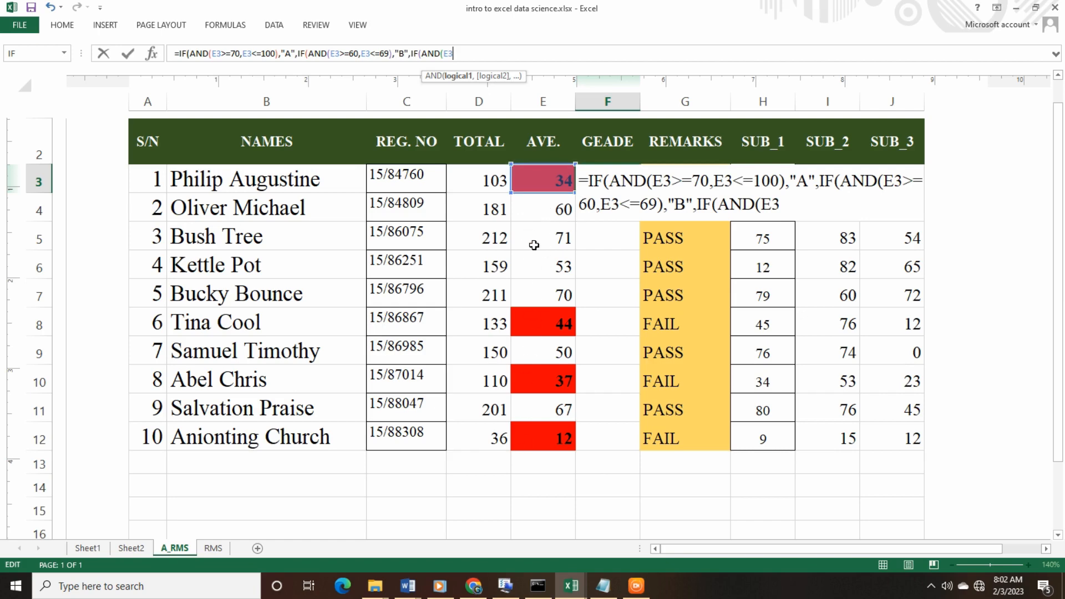
text(>=50,E3)
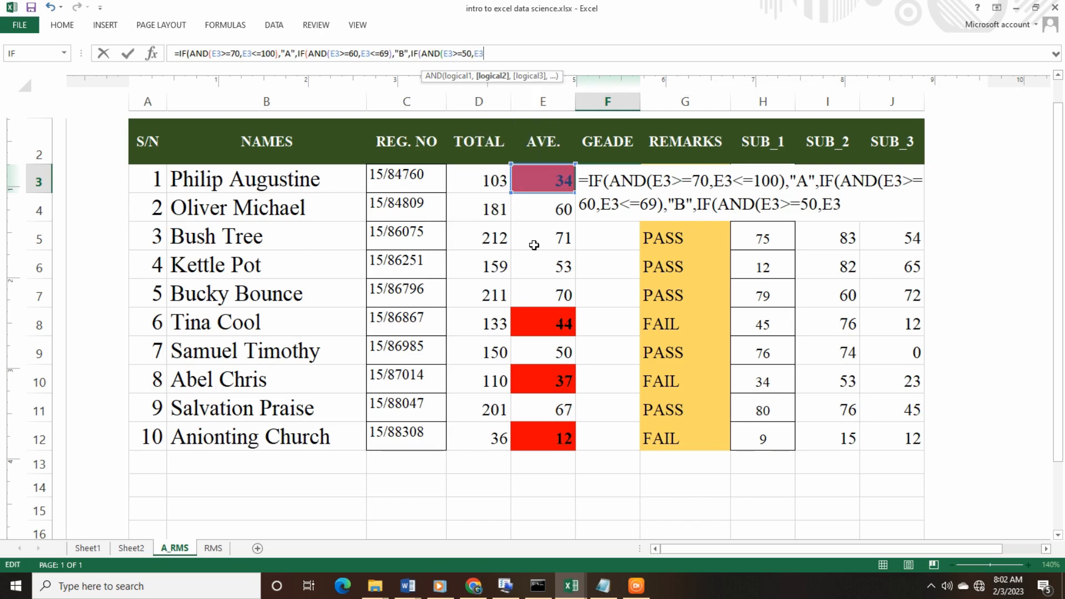
text(<=)
text(59)
text())
Add "C" as the result of the third test in the F3 formula.
text(,)
text("C")
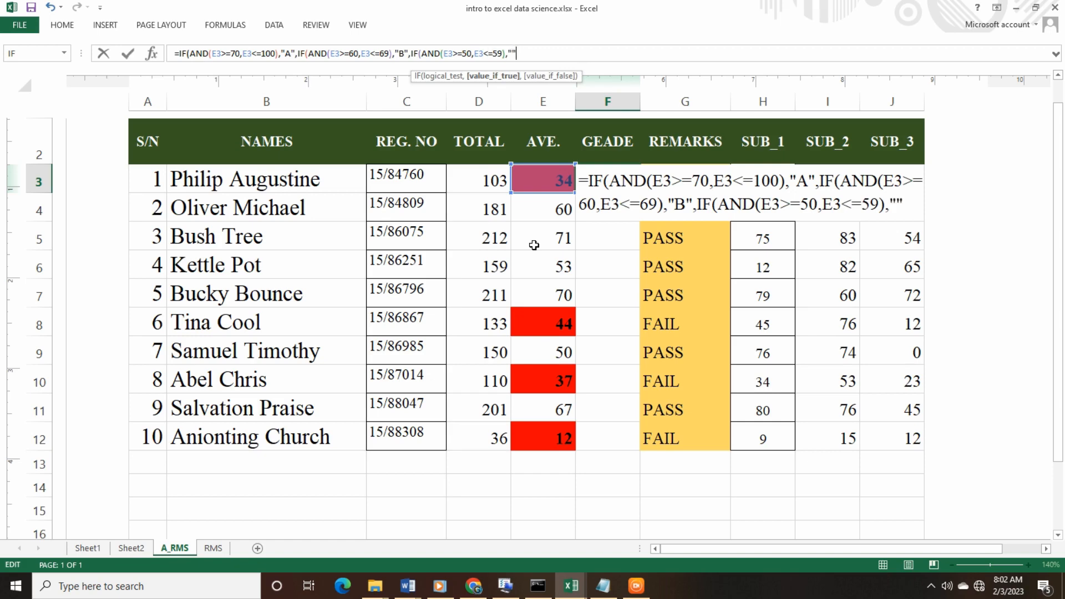
key(Left)
text(C)
key(Right)
Begin the fourth nested test after "C" with ,IF(AND(E3>=45.
text(,IF(AND)
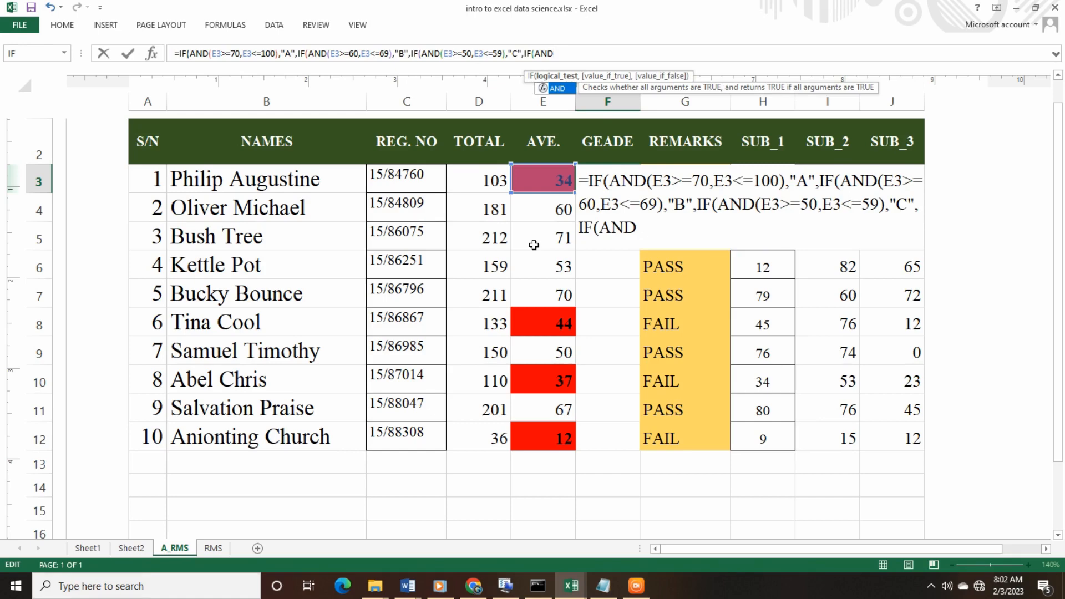
text(()
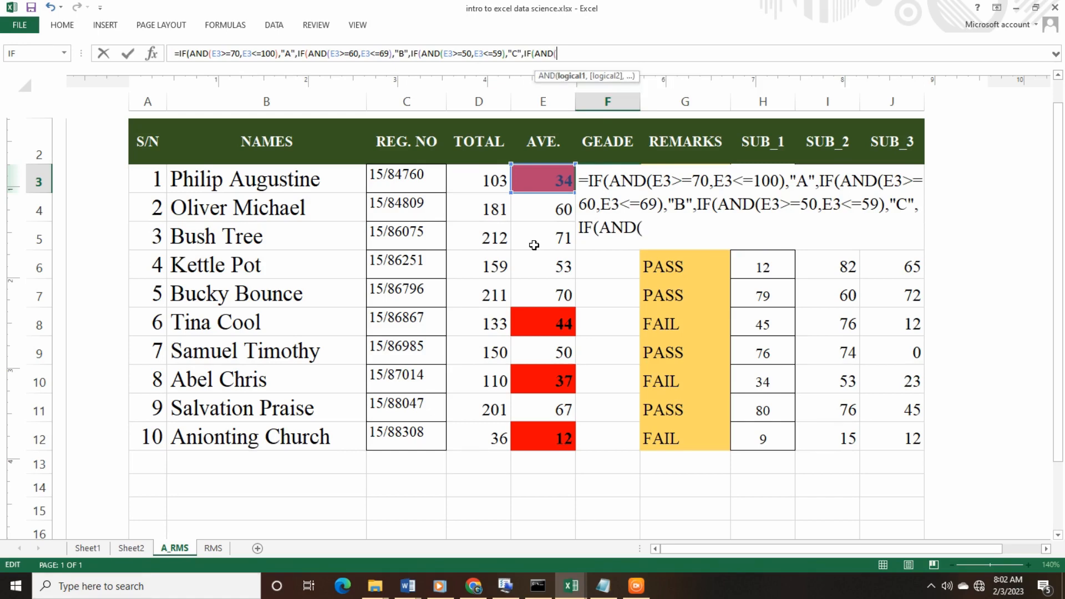
text(E3>=)
text(45)
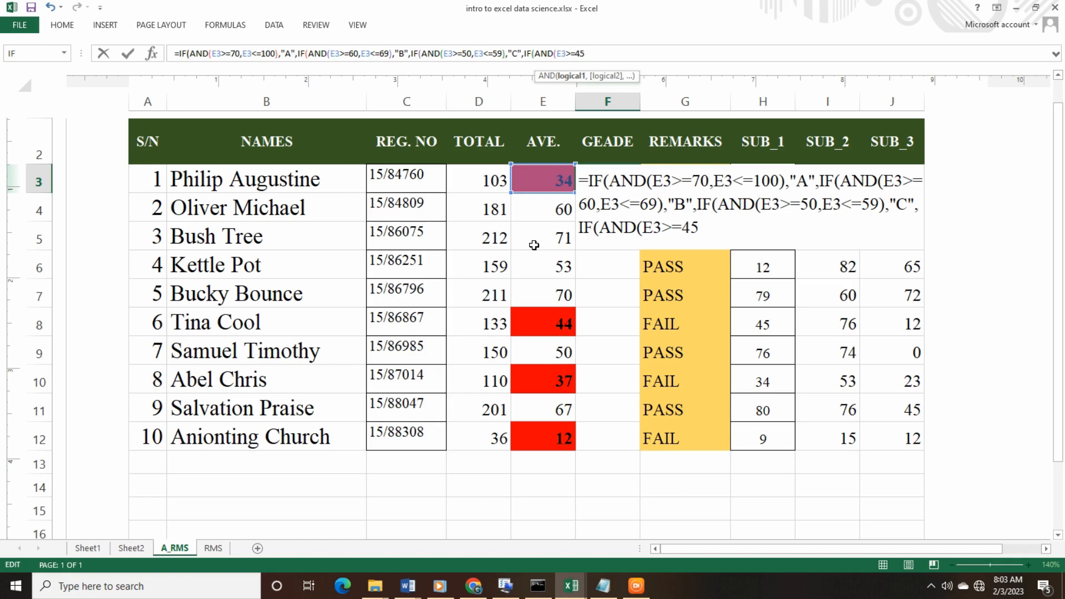
Change the upper bound of the third test to E3<=55 and return to the end of the formula.
click(471, 53)
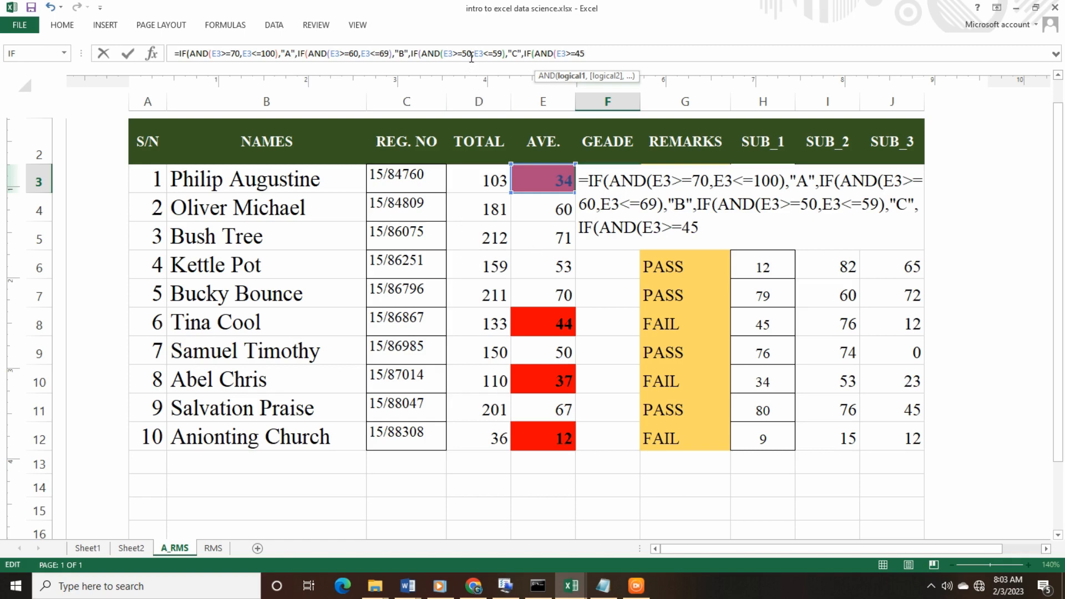
click(500, 54)
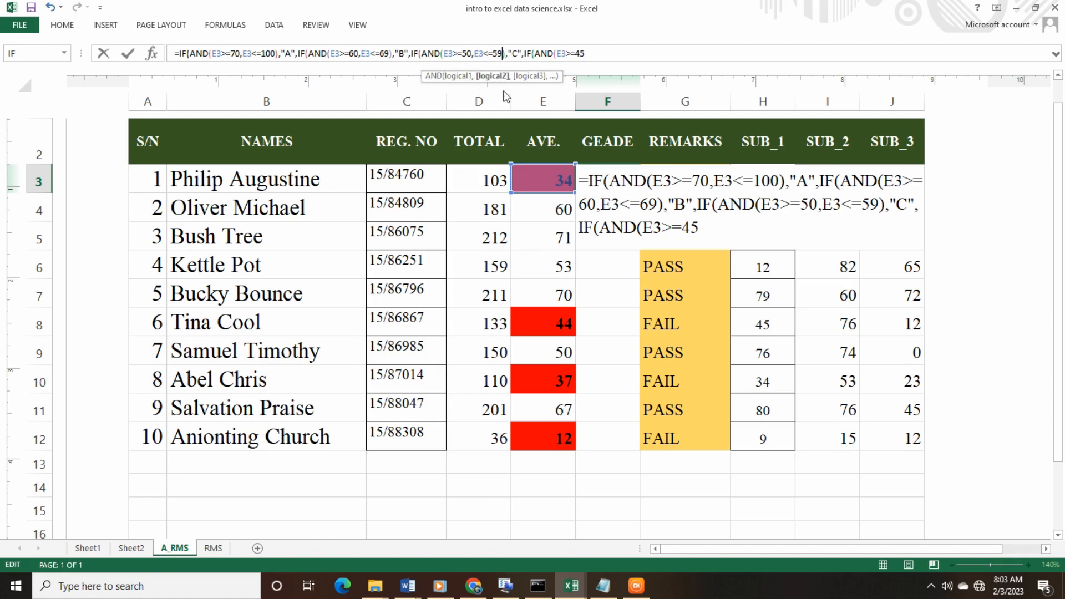
key(BackSpace)
text(5)
click(588, 55)
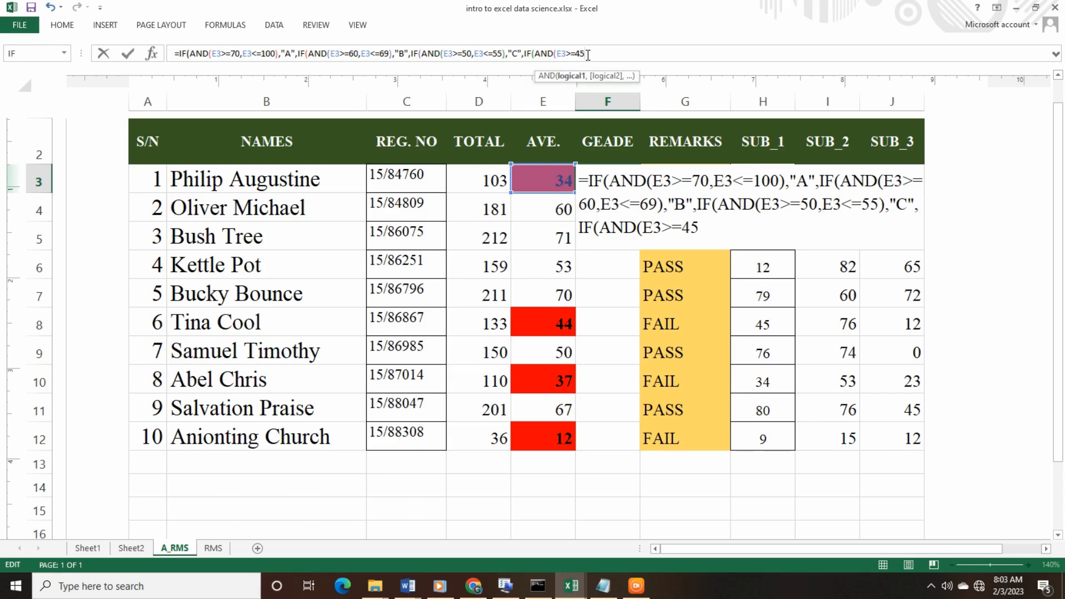
Complete the fourth nested test in the F3 grade formula as E3>=45,E3<=49.
key(BackSpace)
key(BackSpace)
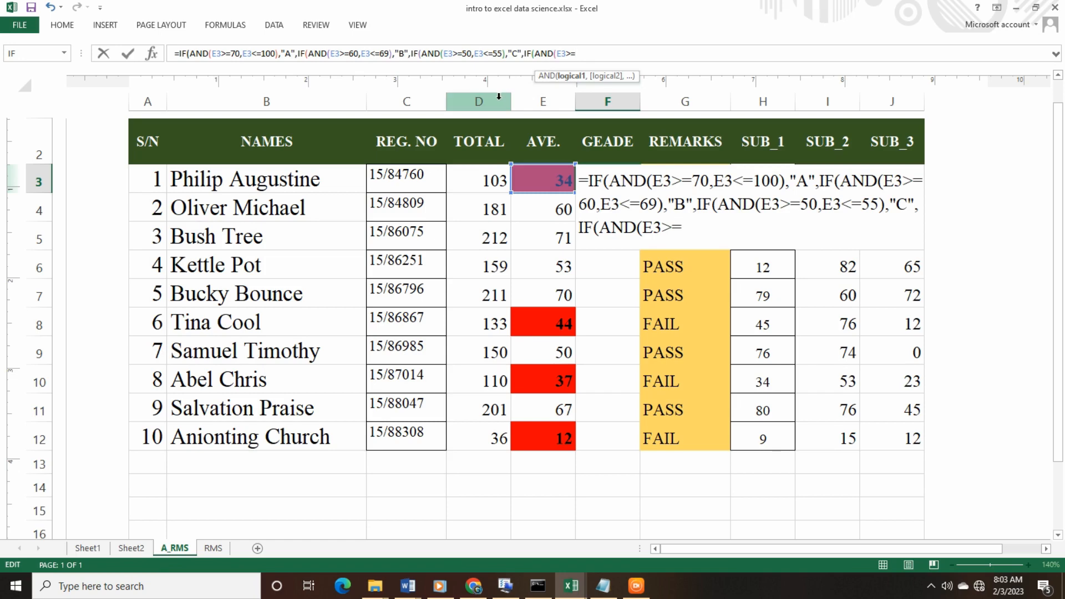
text(45)
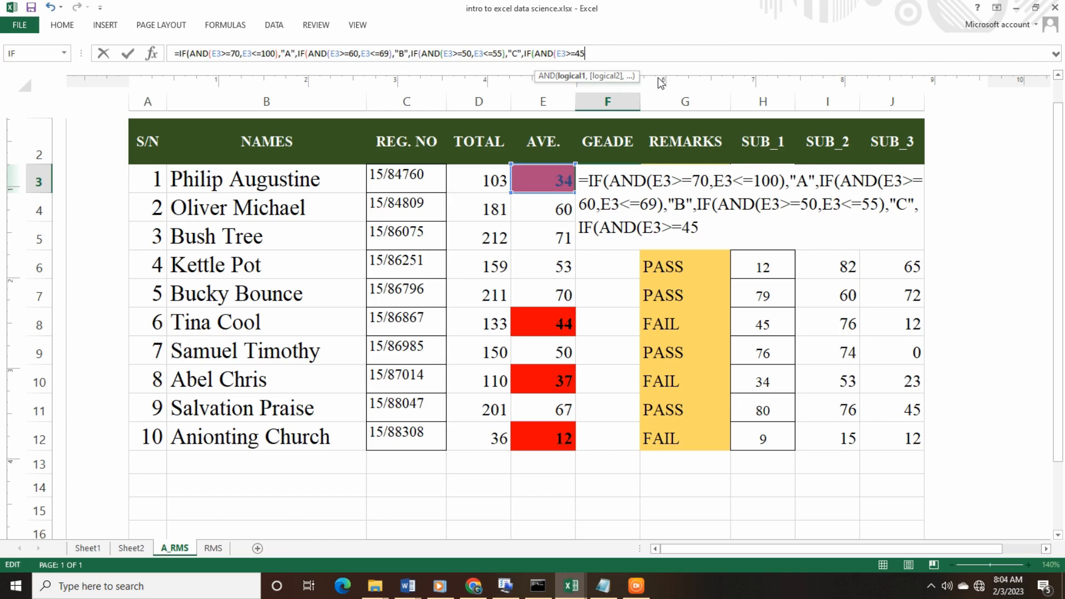
text(,E3)
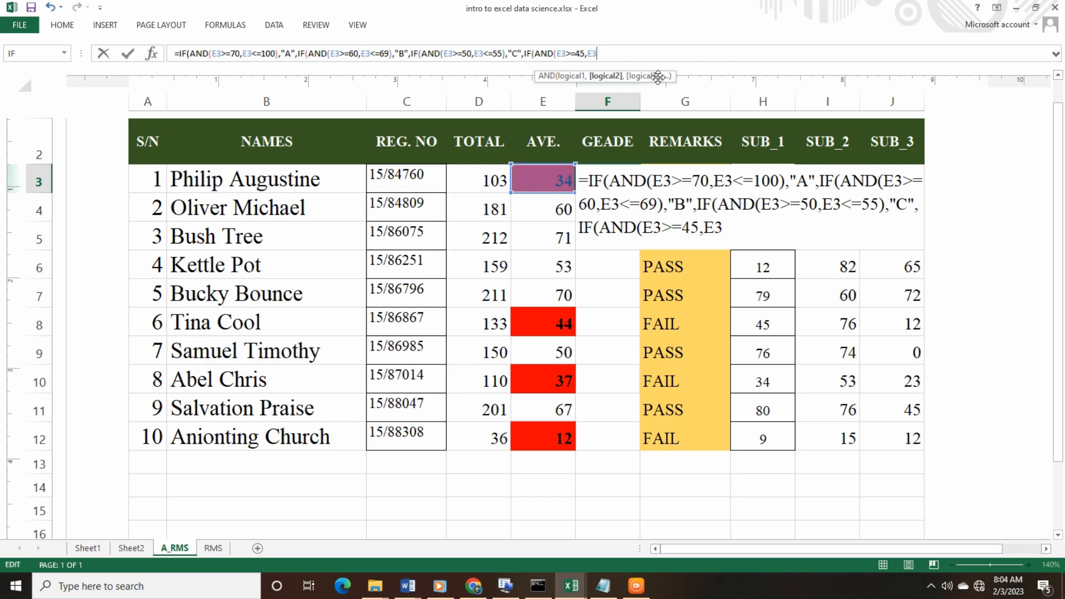
text(<)
text(=49)
Change the bounds of the third test, the one for "C", to E3>=55 and E3<=59 in the F3 formula.
click(473, 54)
key(BackSpace)
text(5)
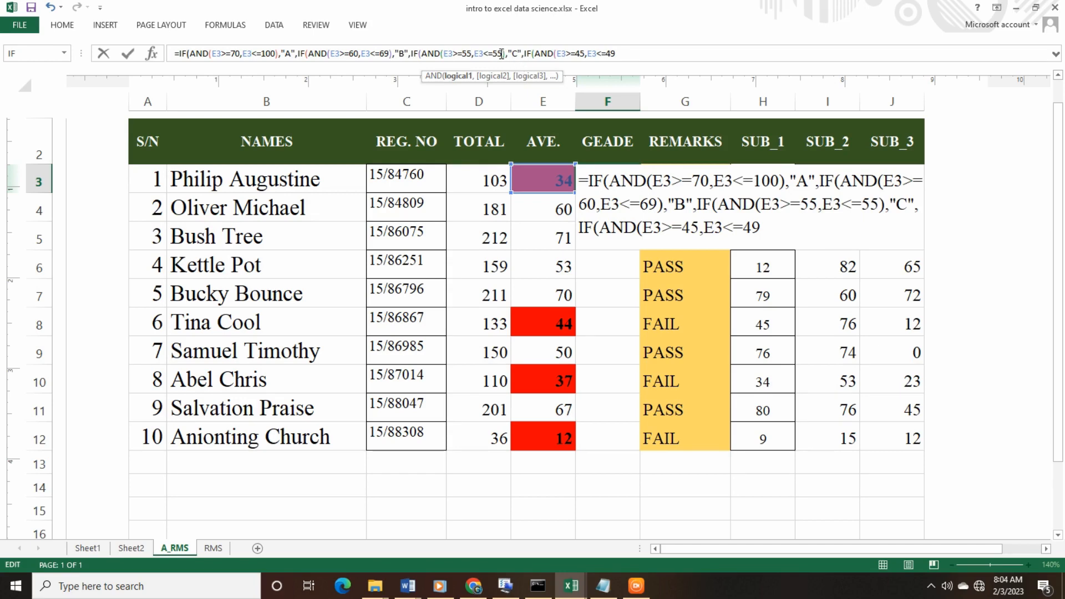
click(501, 54)
key(BackSpace)
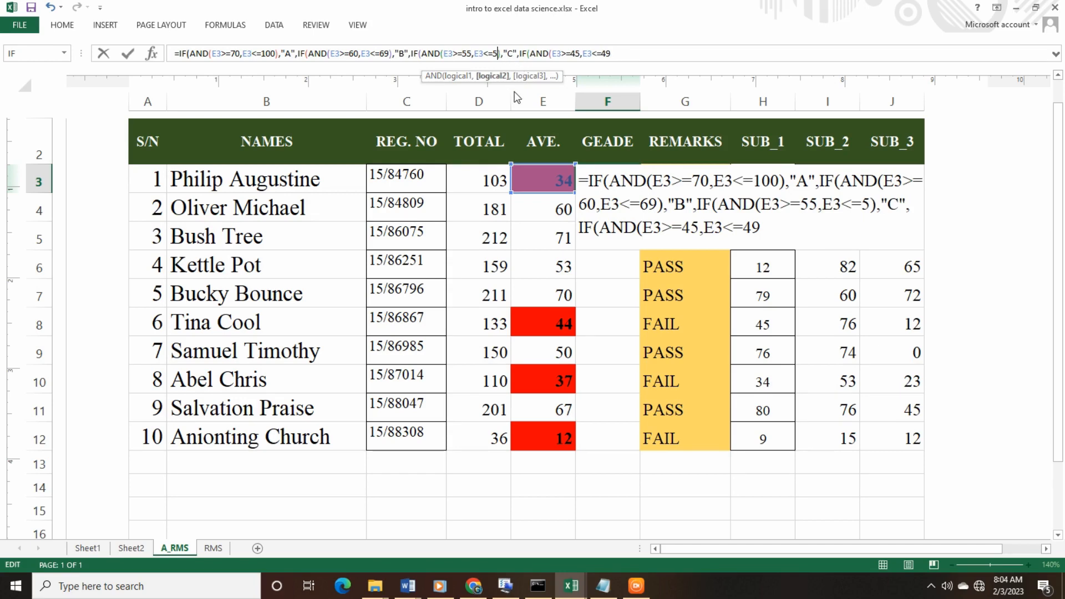
text(9)
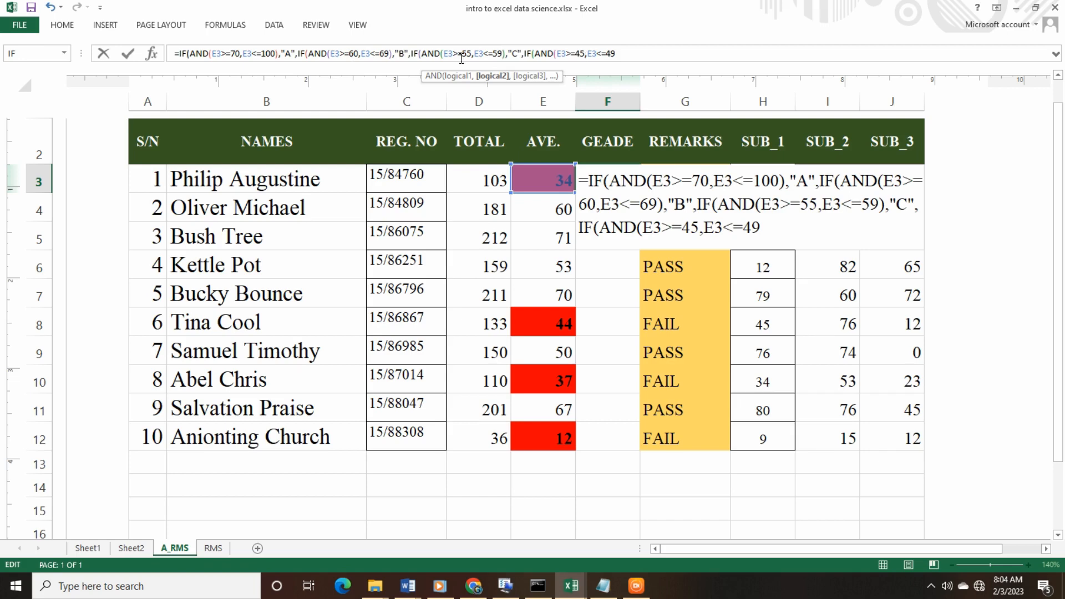
Change the fourth test's bounds to E3>=50 and E3<=54, close its AND and add "D" as its result.
click(578, 54)
key(BackSpace)
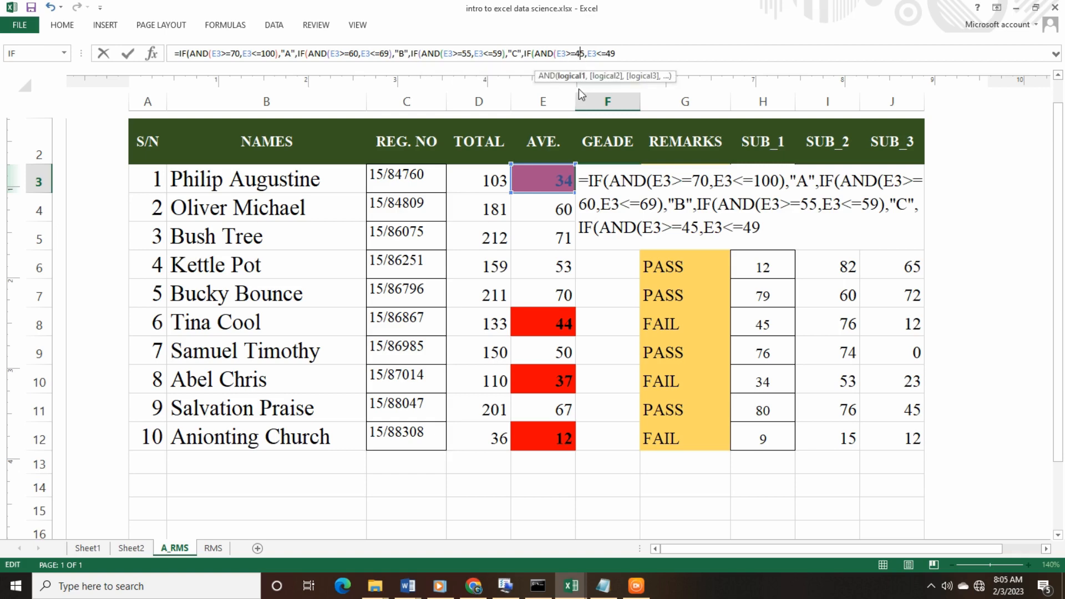
key(Right)
text(0)
key(Right)
key(Right)
key(Right)
key(Right)
key(Right)
key(Right)
key(Right)
key(BackSpace)
key(BackSpace)
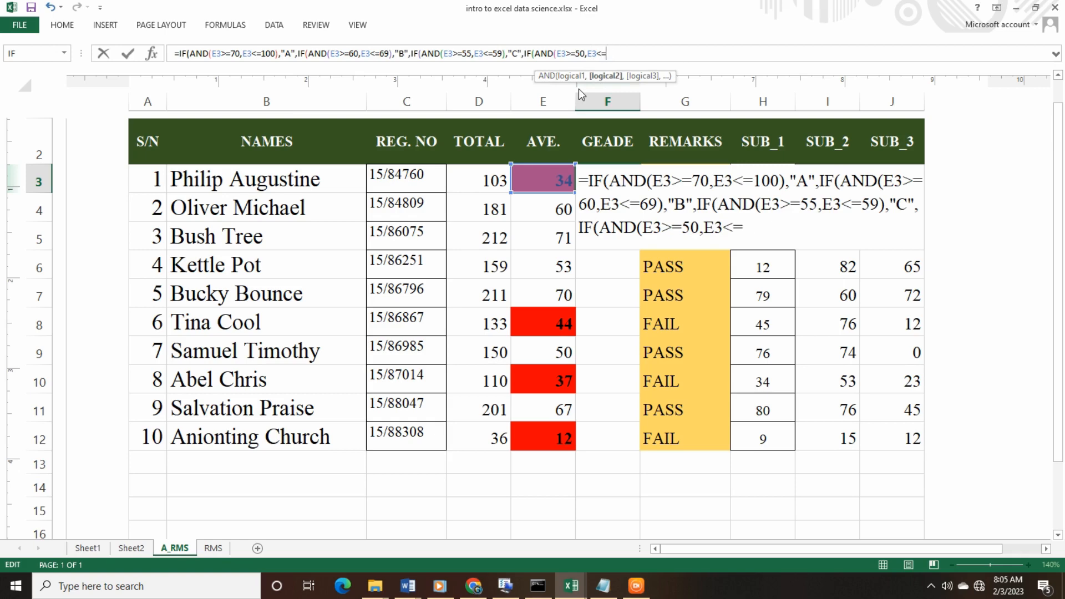
text(54),"")
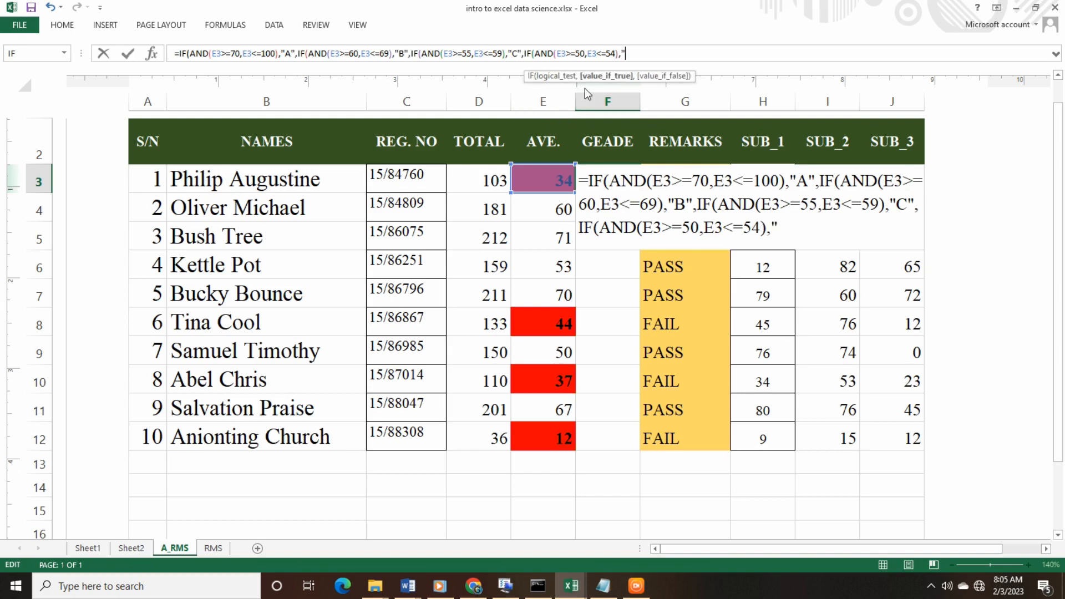
text(D)
Add a fifth nested test after "D": IF(AND(E3>=45,E3<=49),"E", in the F3 formula.
text(,IF())
key(Left)
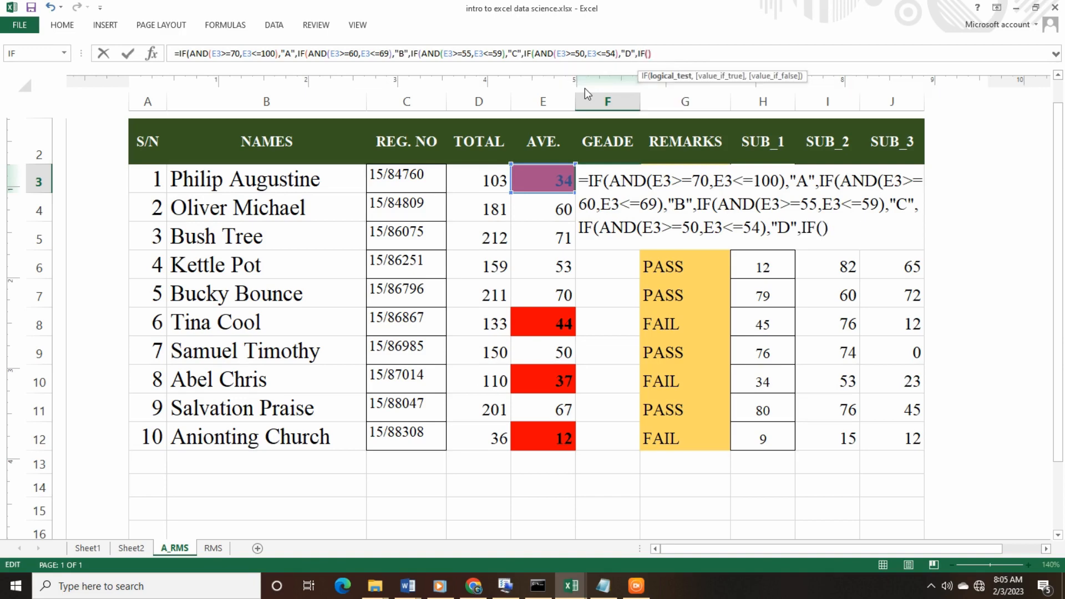
key(Delete)
text(AND)
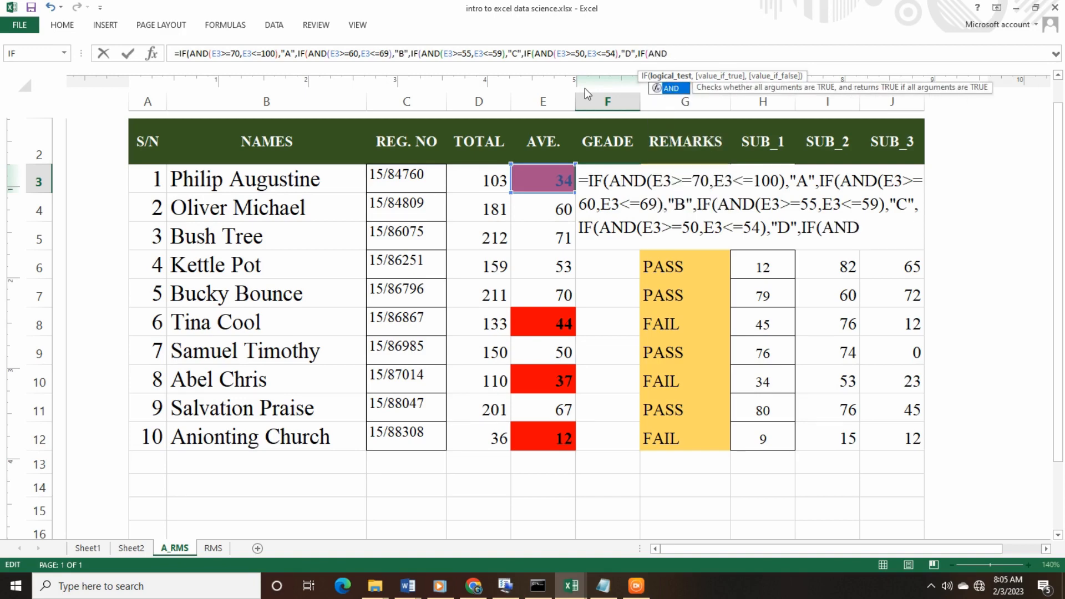
text(()
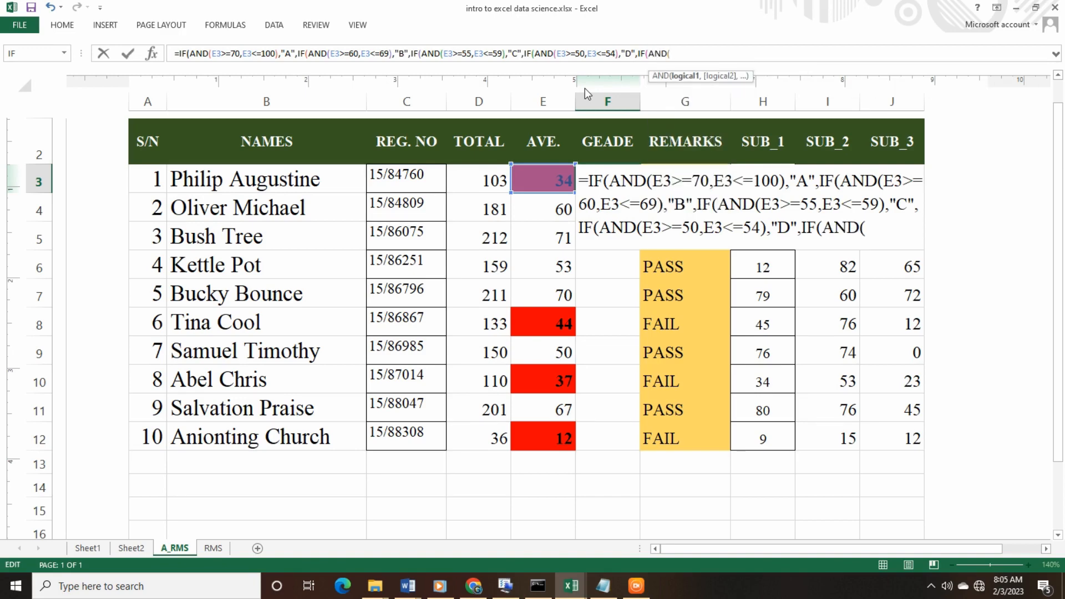
text(E3>=)
text(45)
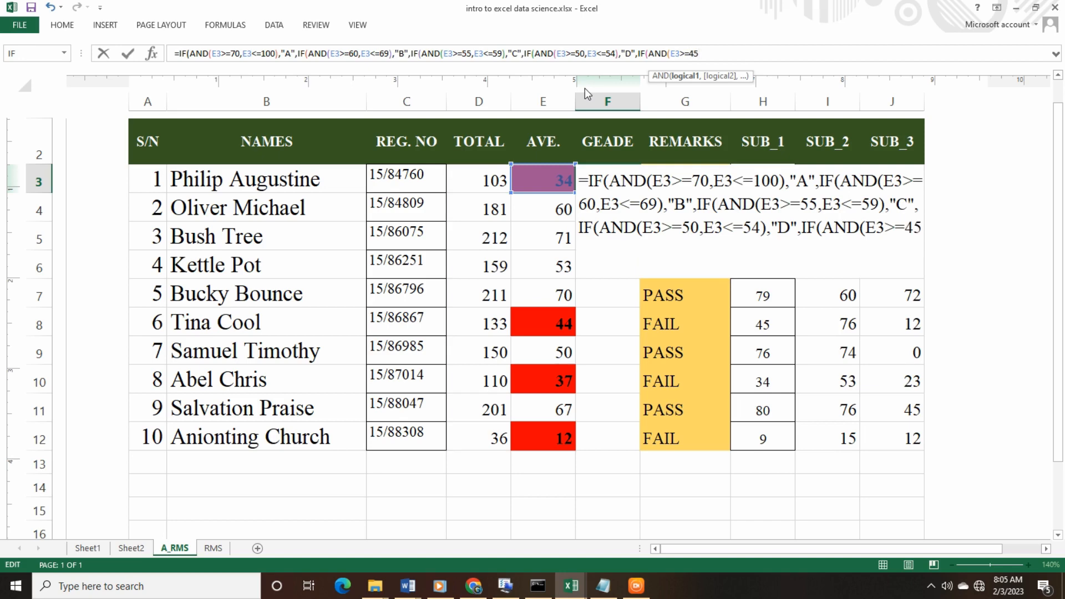
text( ,E3)
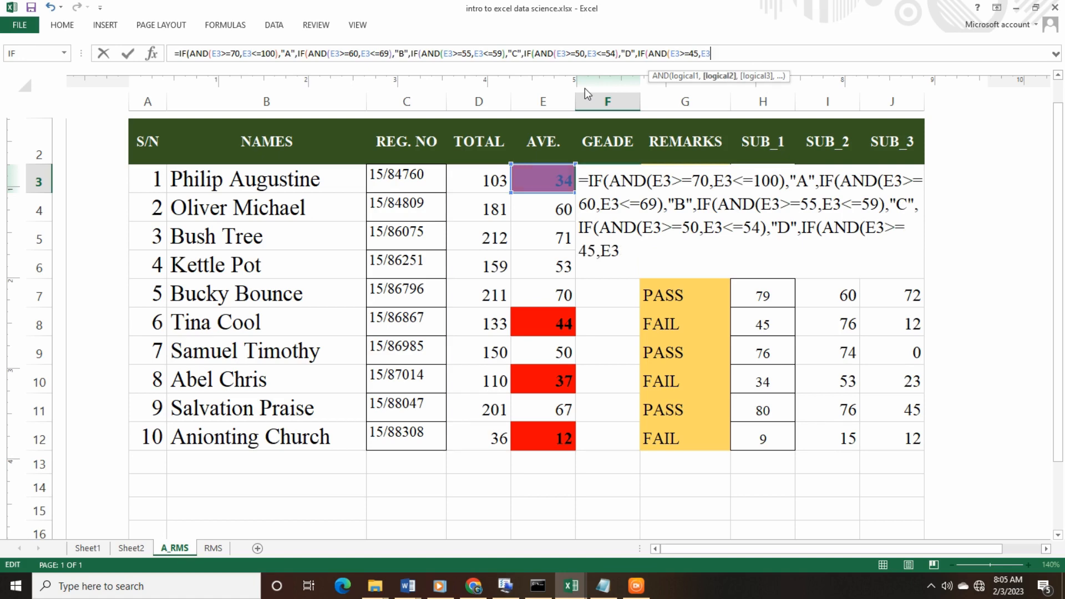
text(<=)
text(49),"")
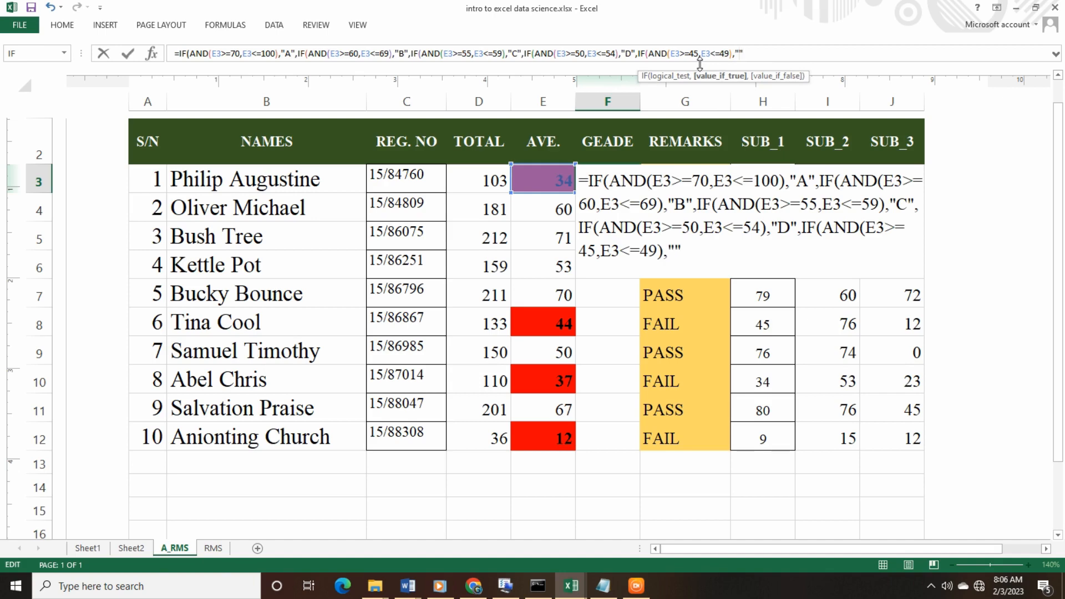
text(E)
text(,)
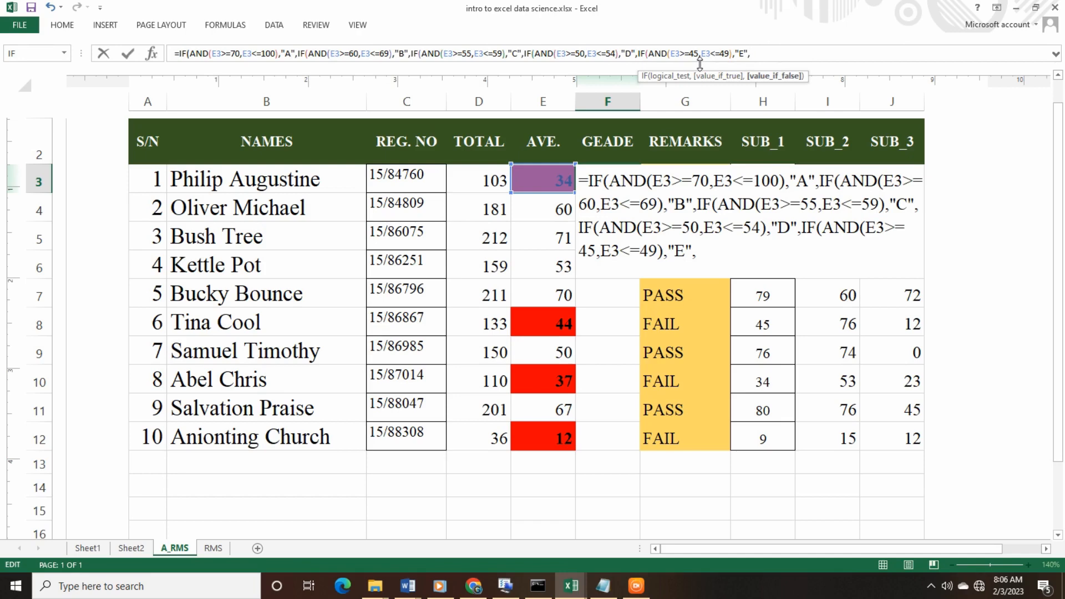
Append the final test IF(E3<45,E3=""),"F" to the F3 grade formula.
text(IF()
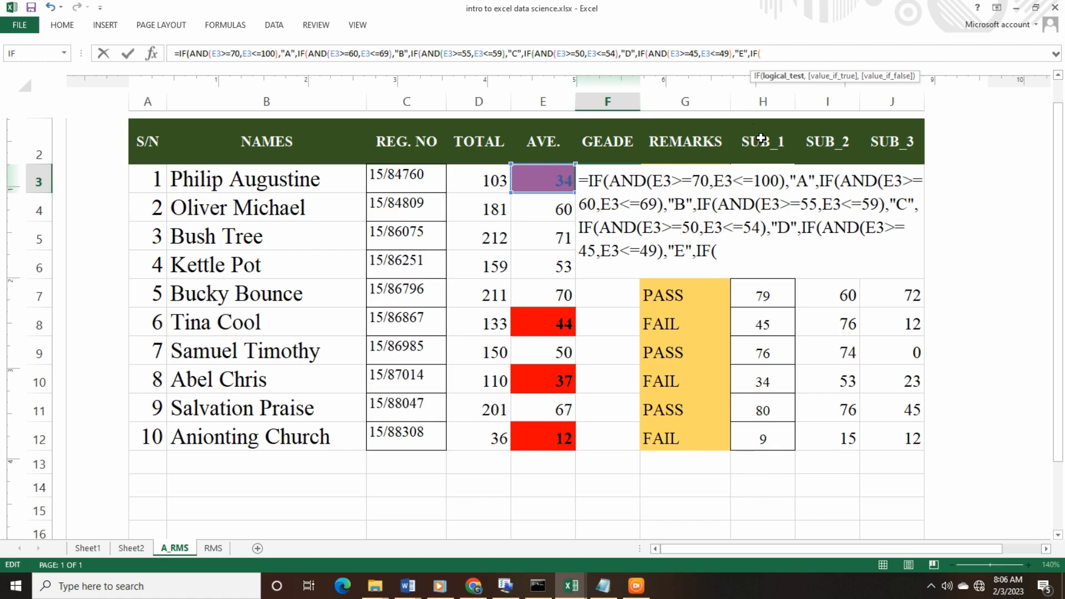
text(E3<45,)
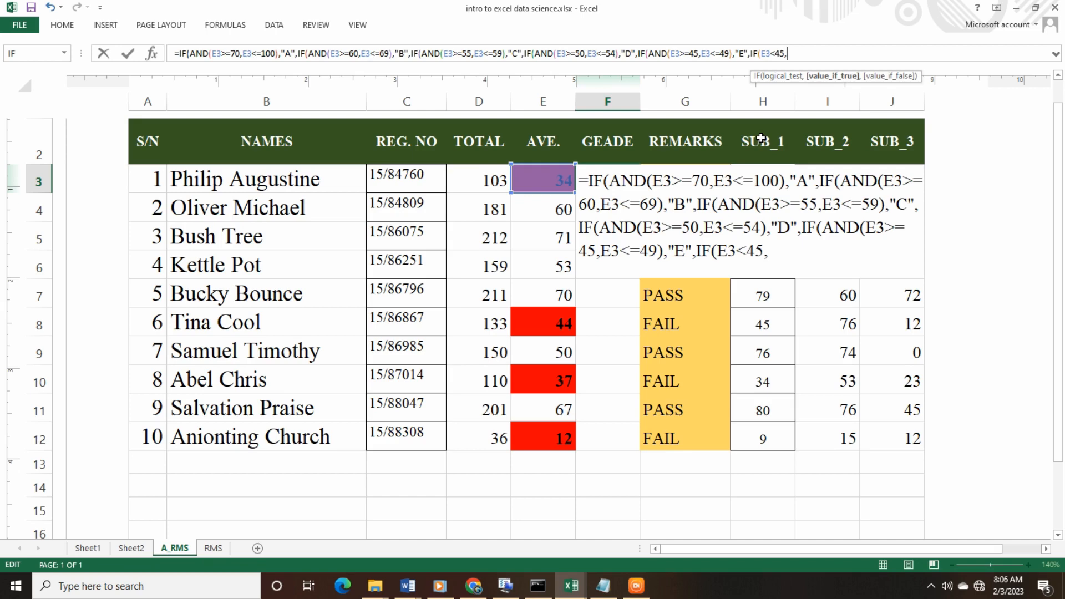
text(E3=""),)
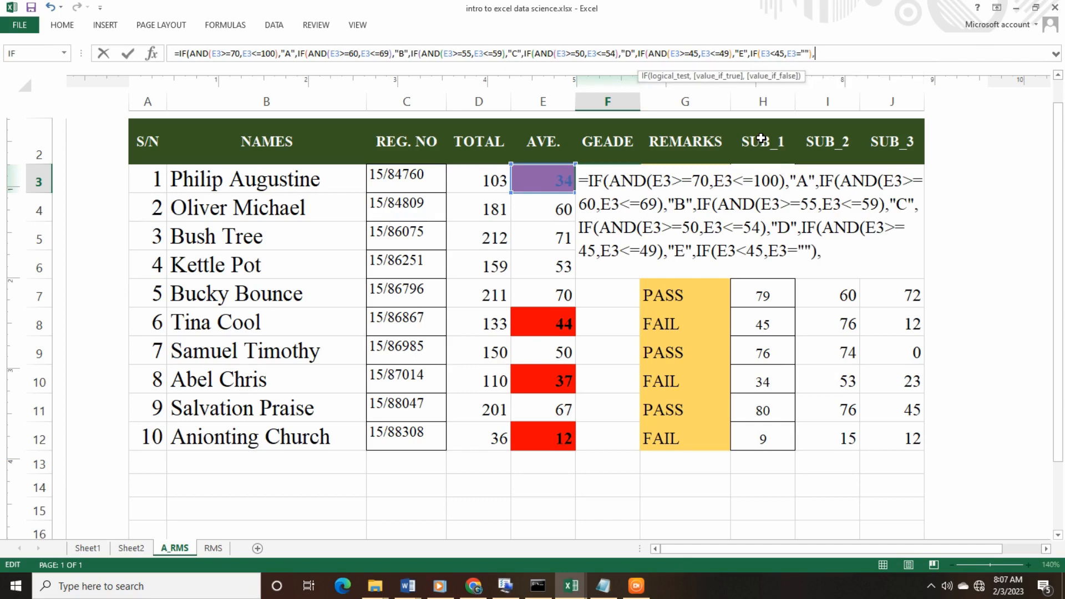
text("")
text(F)
Change the second condition of the final test to E3=0 and try to enter the F3 formula.
key(Left)
key(Left)
key(Left)
key(Left)
key(Left)
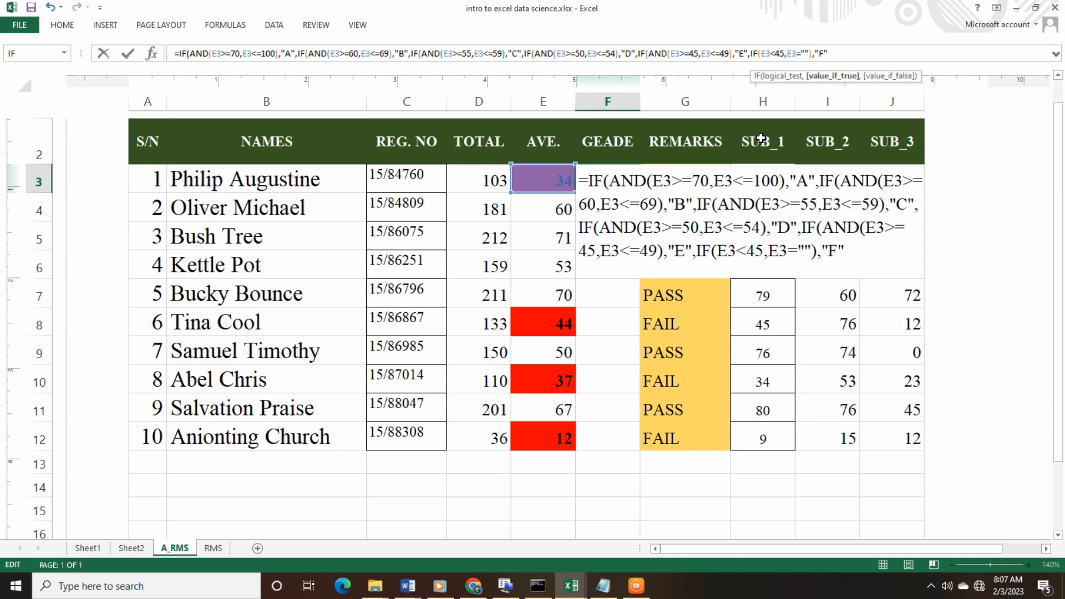
key(BackSpace)
key(Delete)
text(0)
key(End)
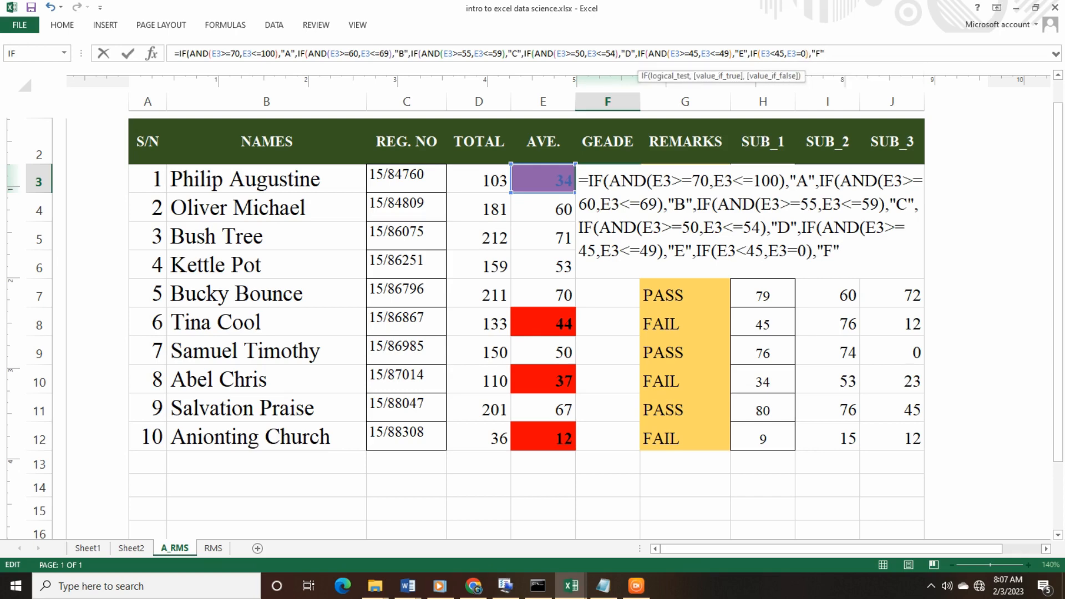
key(Return)
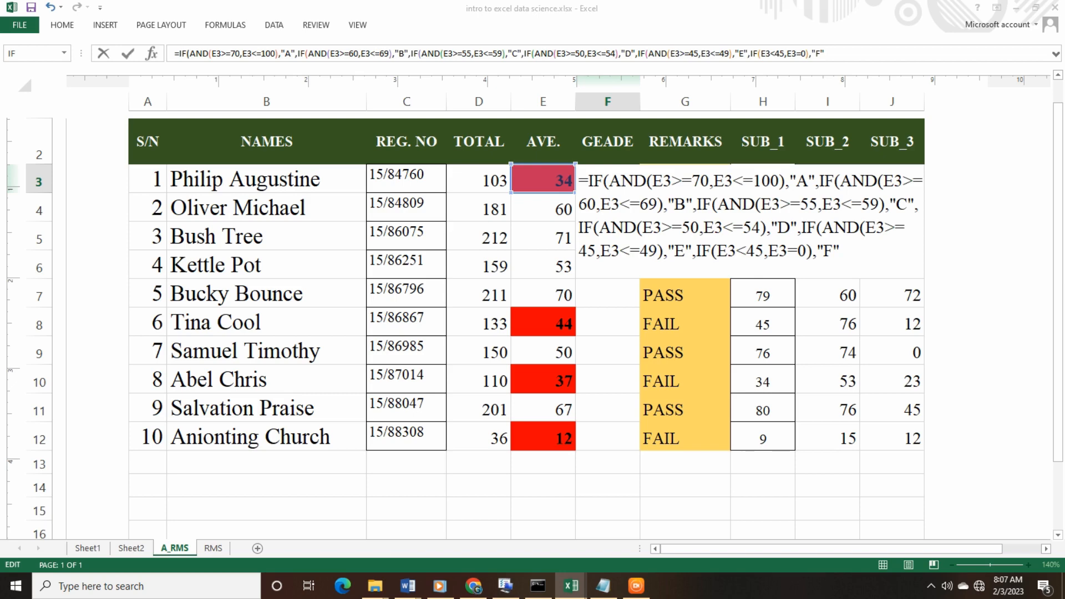
key(Return)
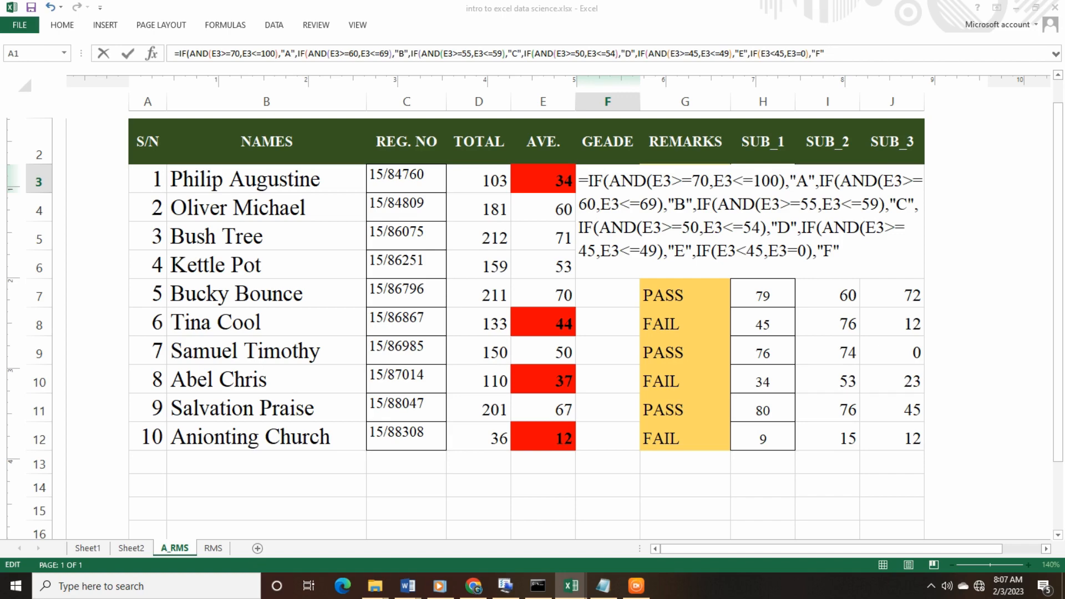
click(543, 295)
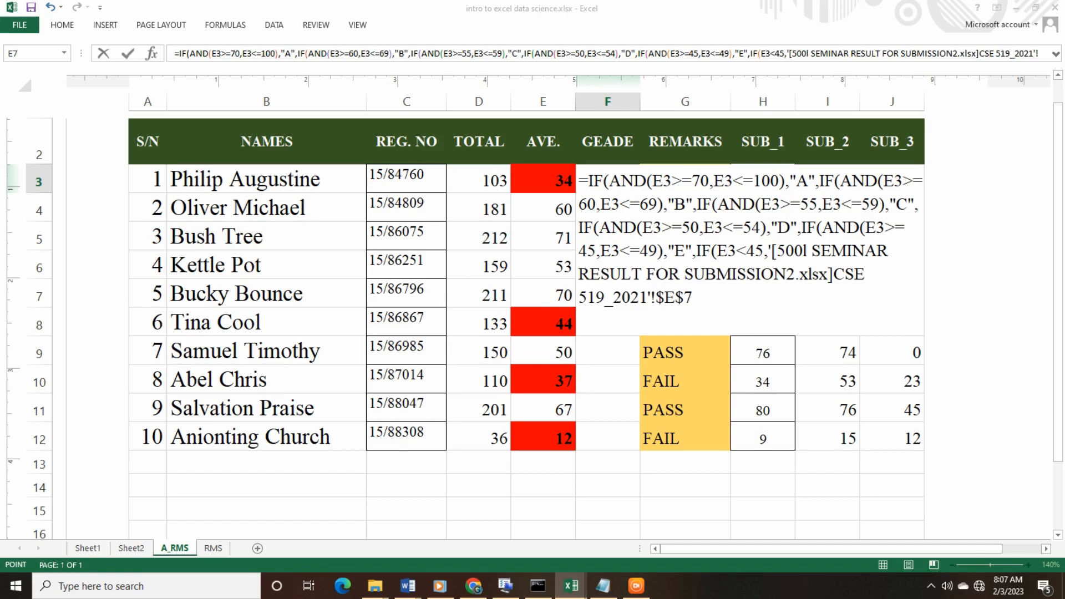
click(544, 324)
key(Left)
key(Left)
key(Down)
key(Down)
key(Down)
key(Right)
key(Right)
key(Up)
key(Up)
key(Up)
key(Up)
Remove the stray cell reference after IF(E3<45, so the F3 formula ends at that comma.
click(829, 54)
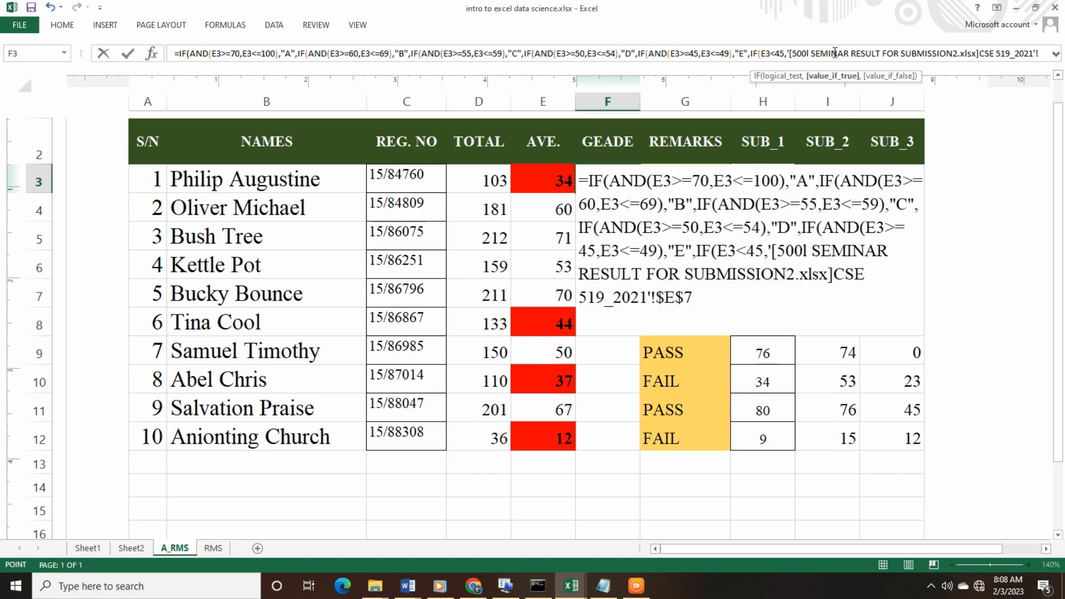
key(BackSpace)
key(BackSpace)
key(BackSpace)
key(BackSpace)
key(BackSpace)
key(BackSpace)
key(BackSpace)
key(BackSpace)
key(BackSpace)
key(BackSpace)
key(BackSpace)
key(BackSpace)
key(BackSpace)
key(BackSpace)
key(BackSpace)
key(BackSpace)
key(BackSpace)
key(BackSpace)
key(BackSpace)
key(BackSpace)
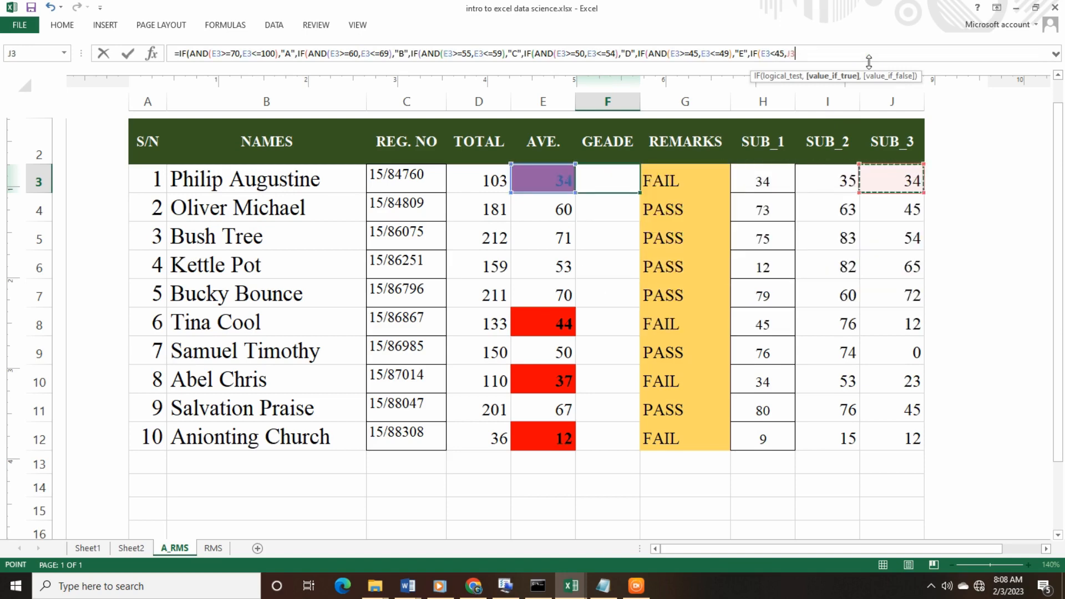
key(Right)
key(Right)
key(Right)
key(Right)
key(Right)
key(Right)
key(Right)
key(Right)
key(Right)
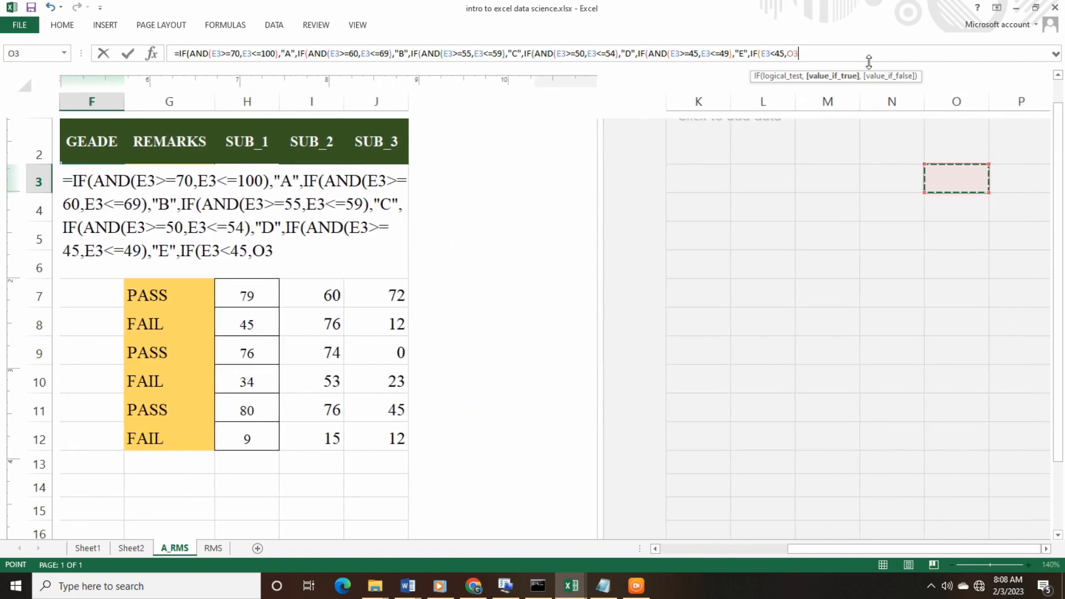
click(813, 55)
key(BackSpace)
key(BackSpace)
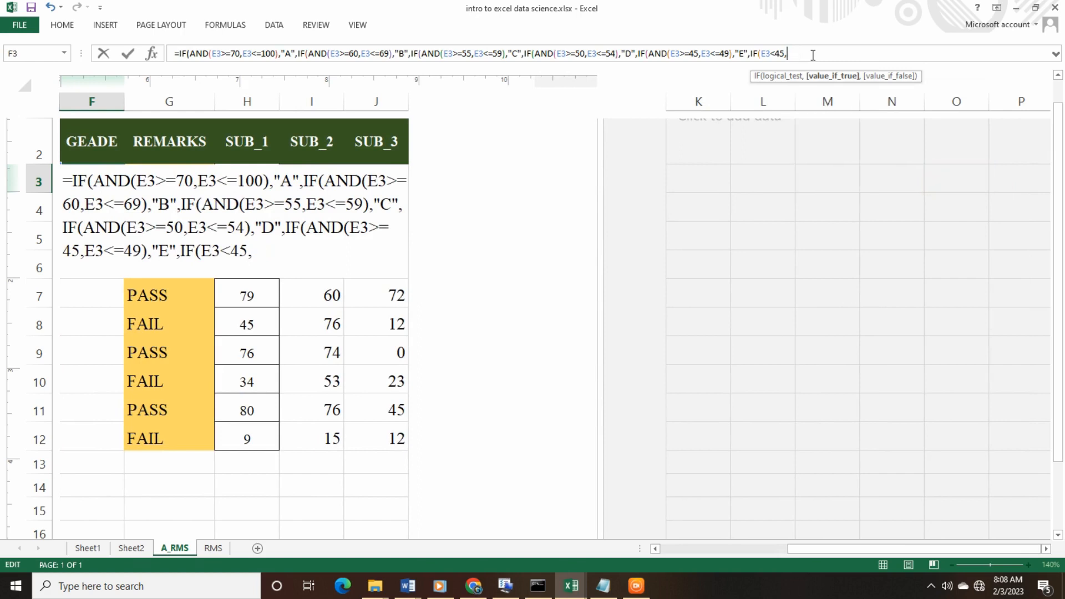
Re-enter E3=0),"F" after IF(E3<45, and close the nested F3 formula with six closing parentheses.
text(E3<=100),)
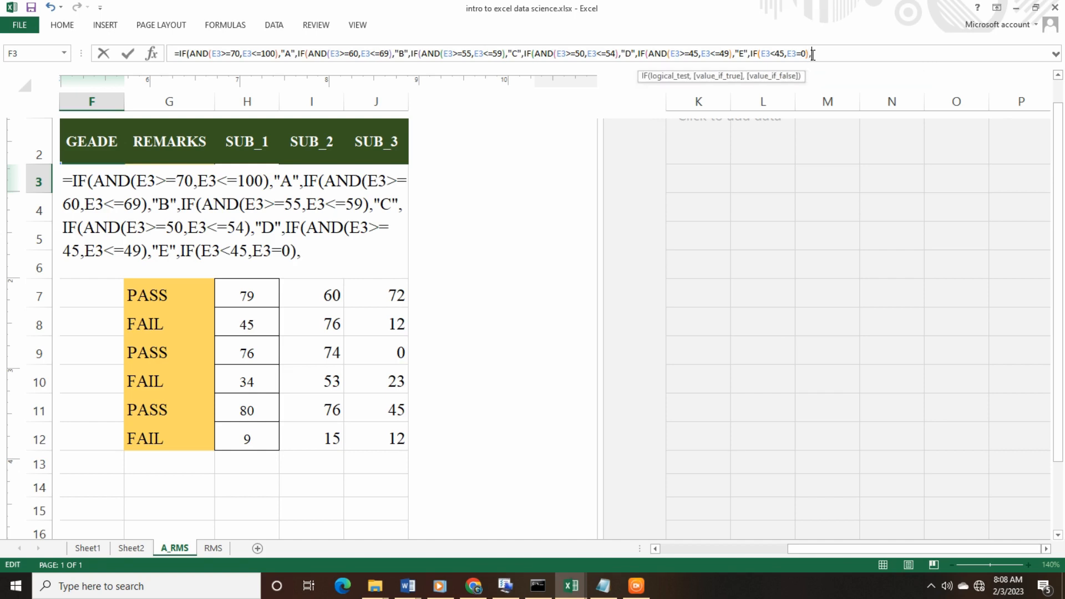
text("A",IF)
text())
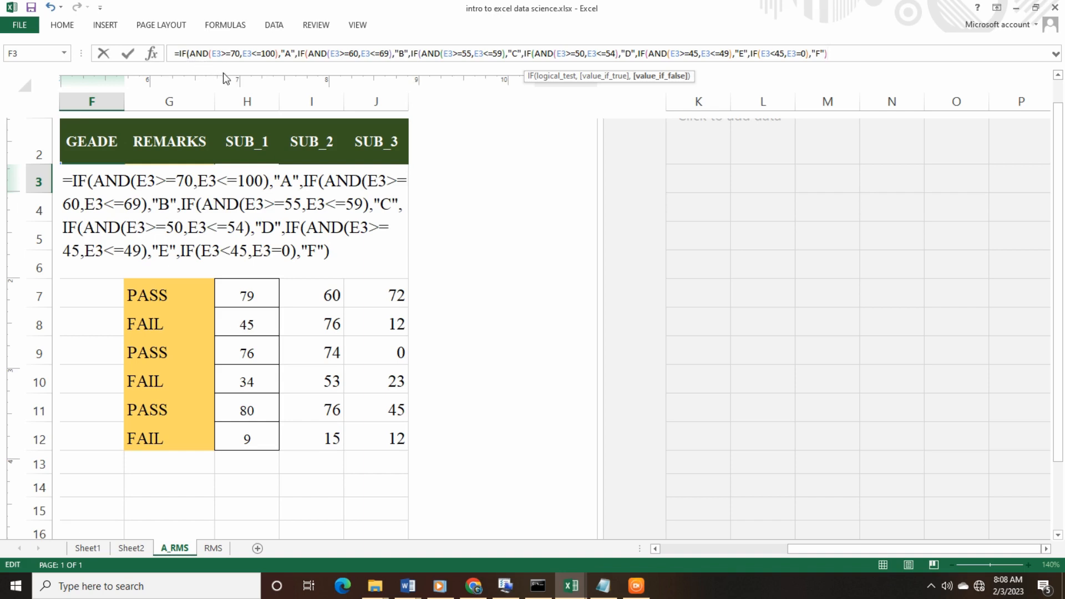
click(309, 60)
text())
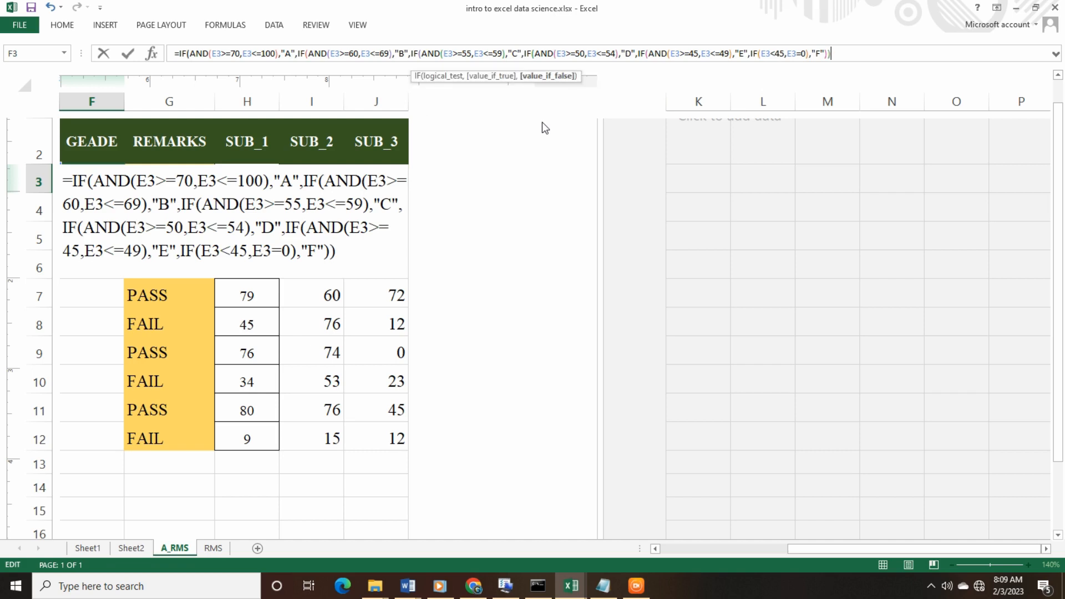
text())
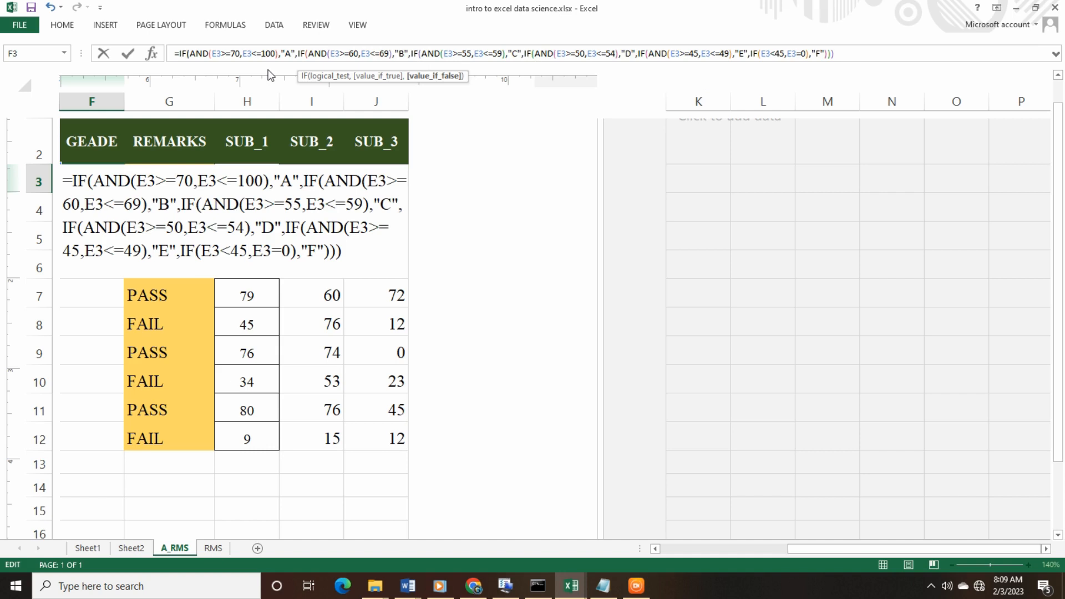
text()))
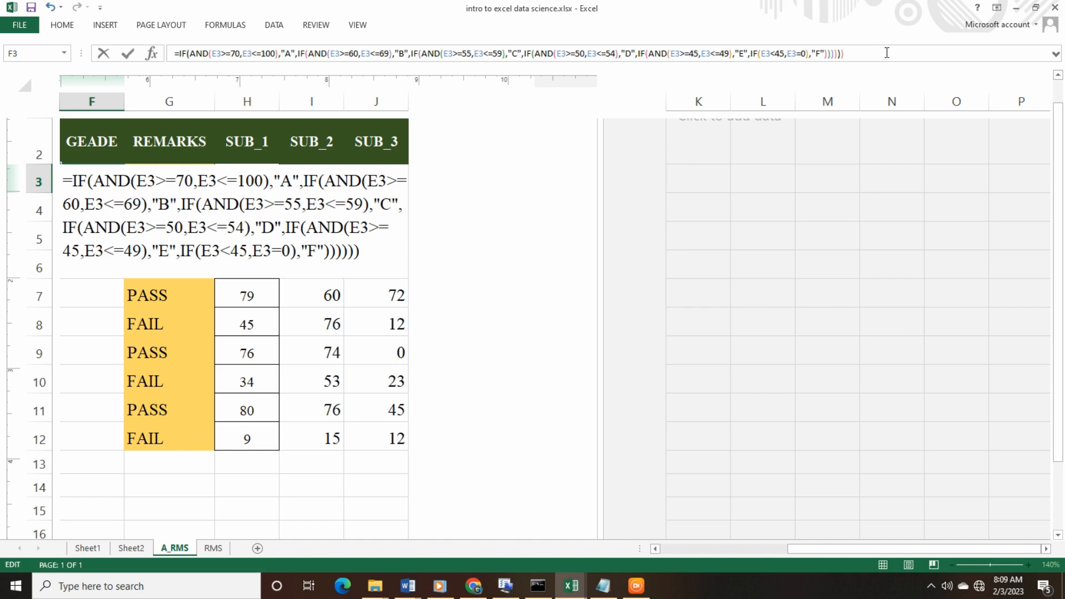
Copy the entire nested IF/AND grade formula from cell F3.
click(873, 56)
drag(867, 56, 134, 56)
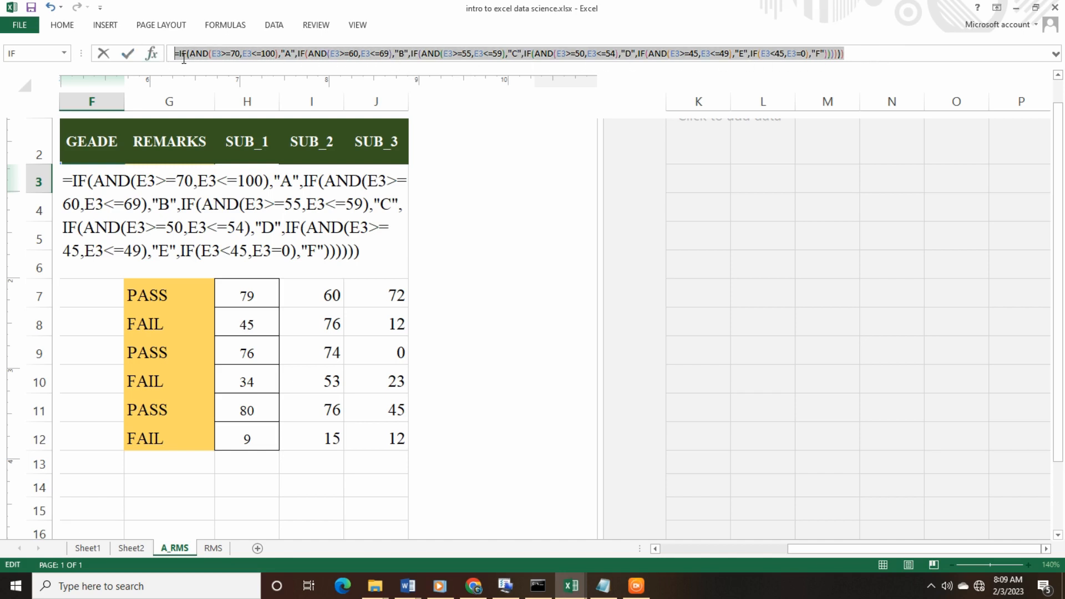
right_click(294, 55)
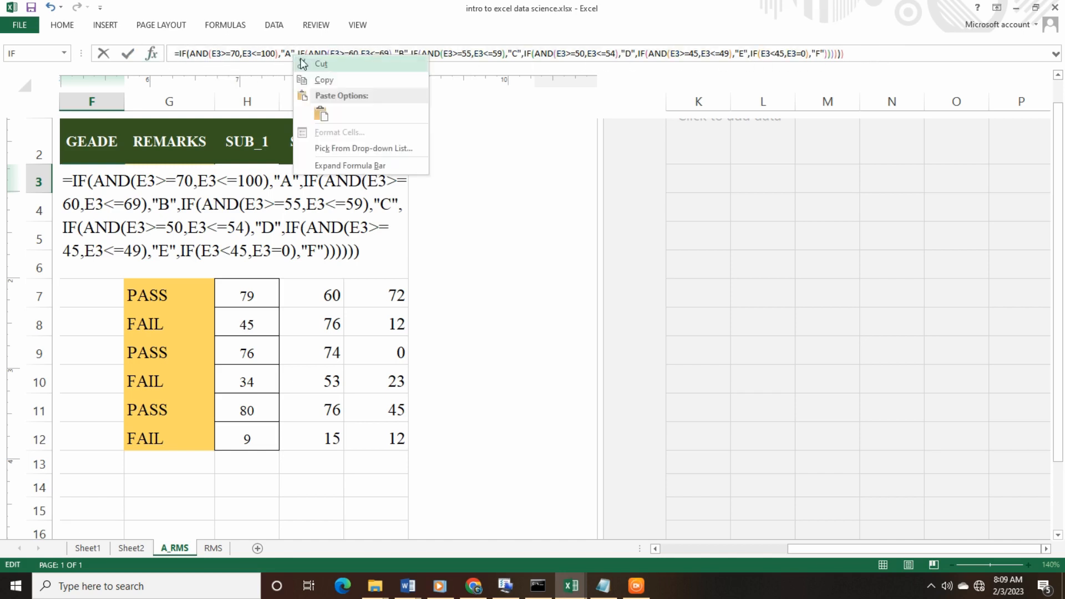
click(320, 79)
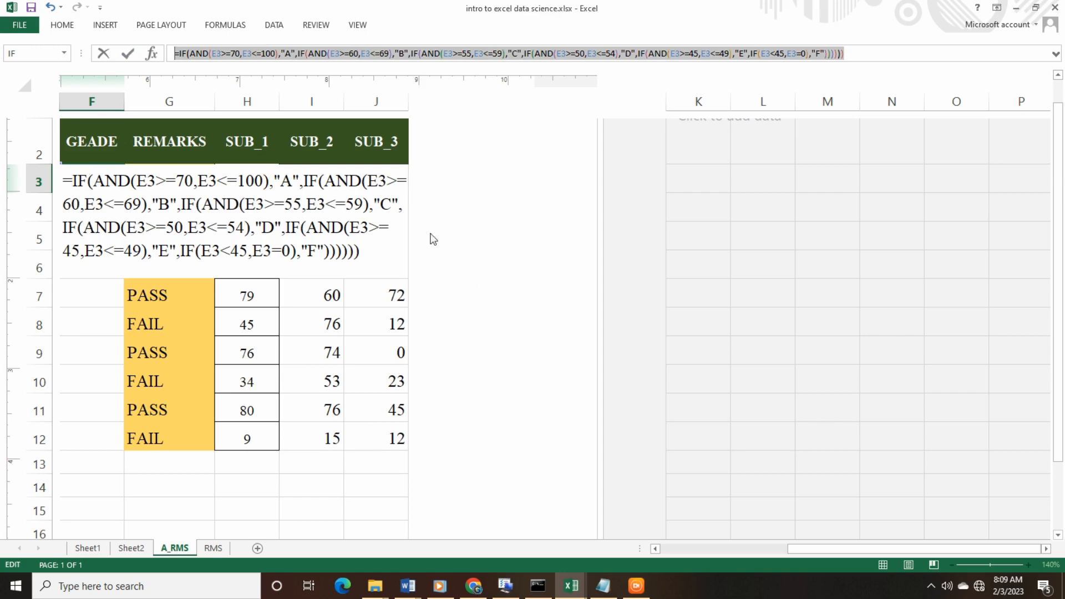
Replace the F3 formula with a plain reference, =E3, and enter it.
drag(831, 551, 704, 551)
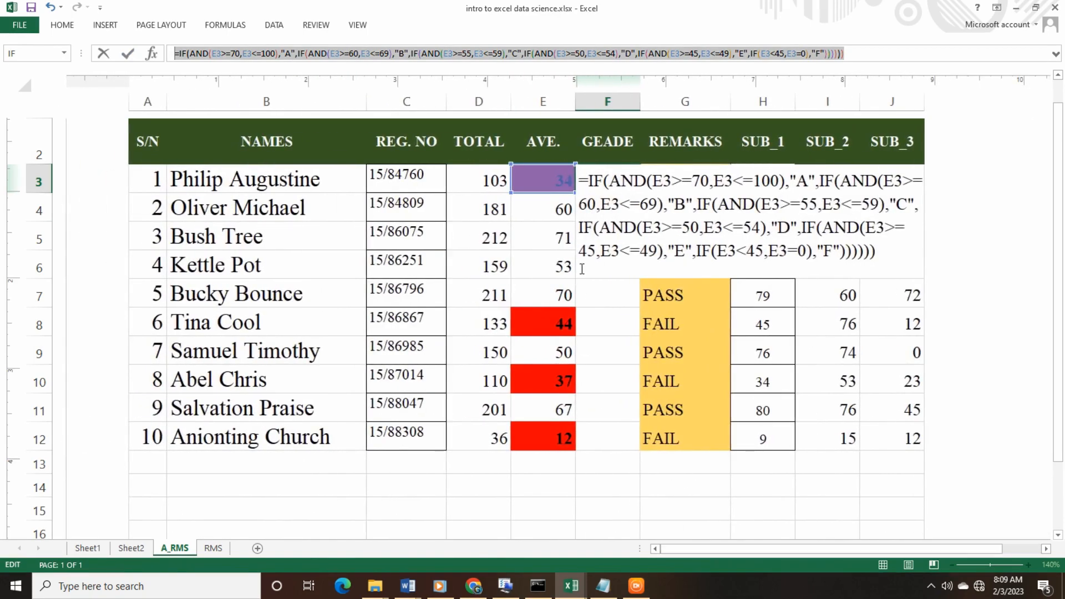
text(=)
click(546, 182)
click(599, 188)
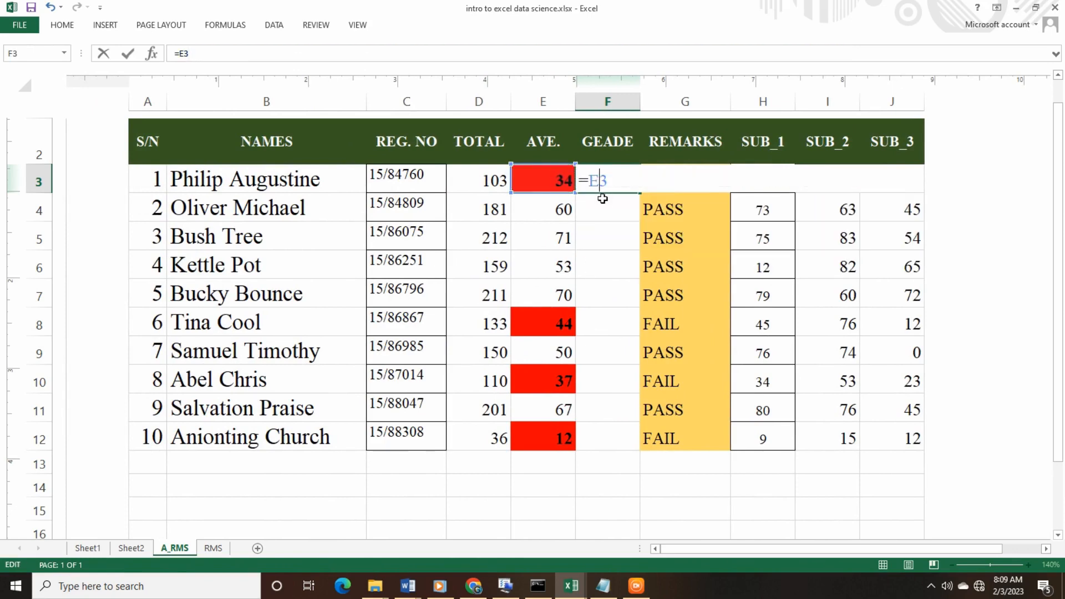
key(Return)
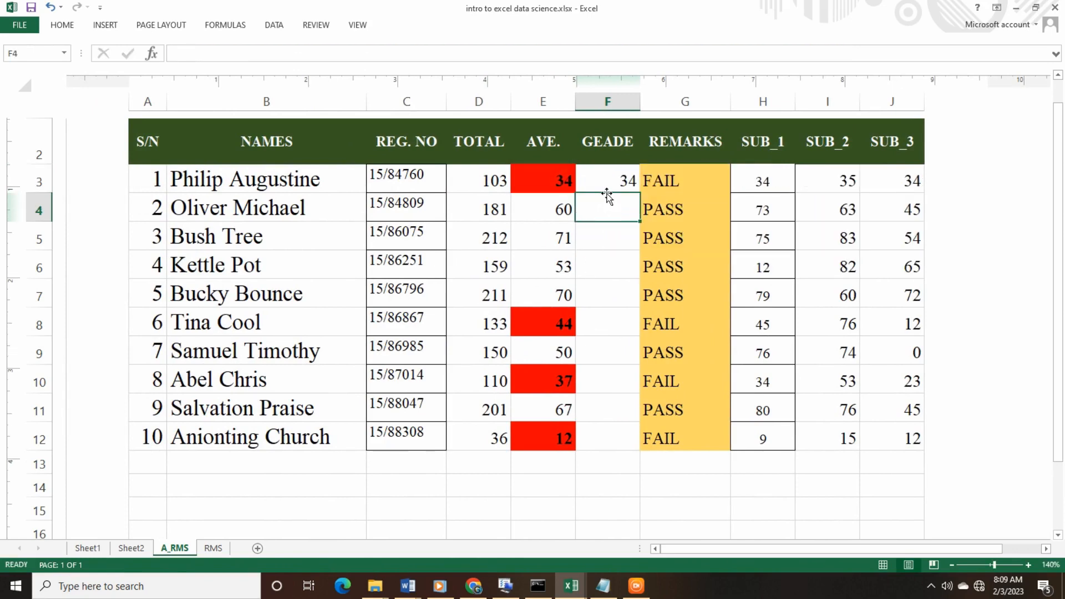
Put the nested IF/AND grade formula back in F3 and try to enter it.
click(605, 187)
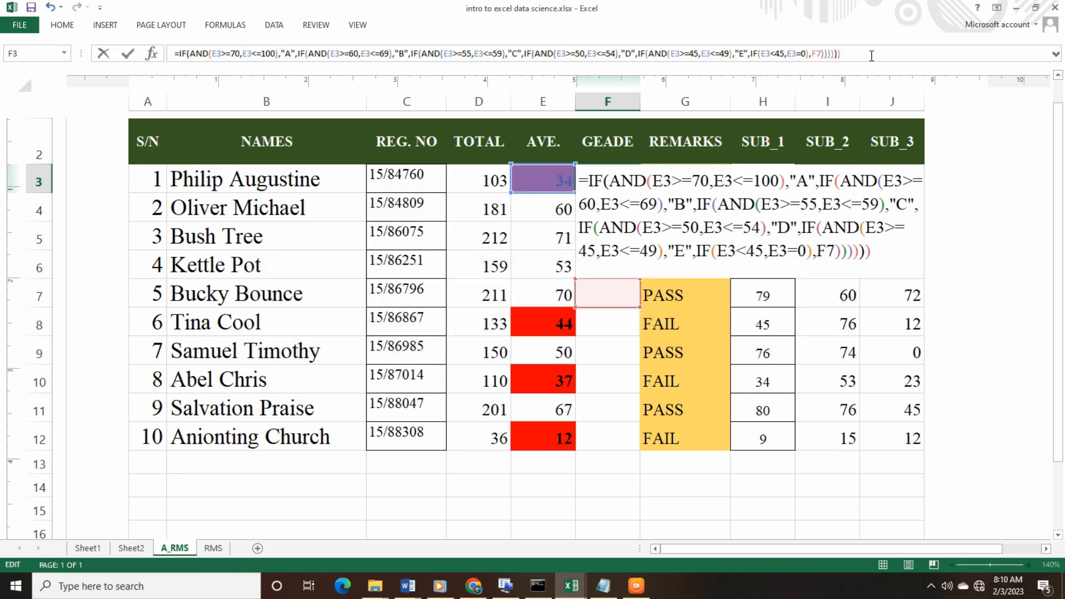
click(722, 229)
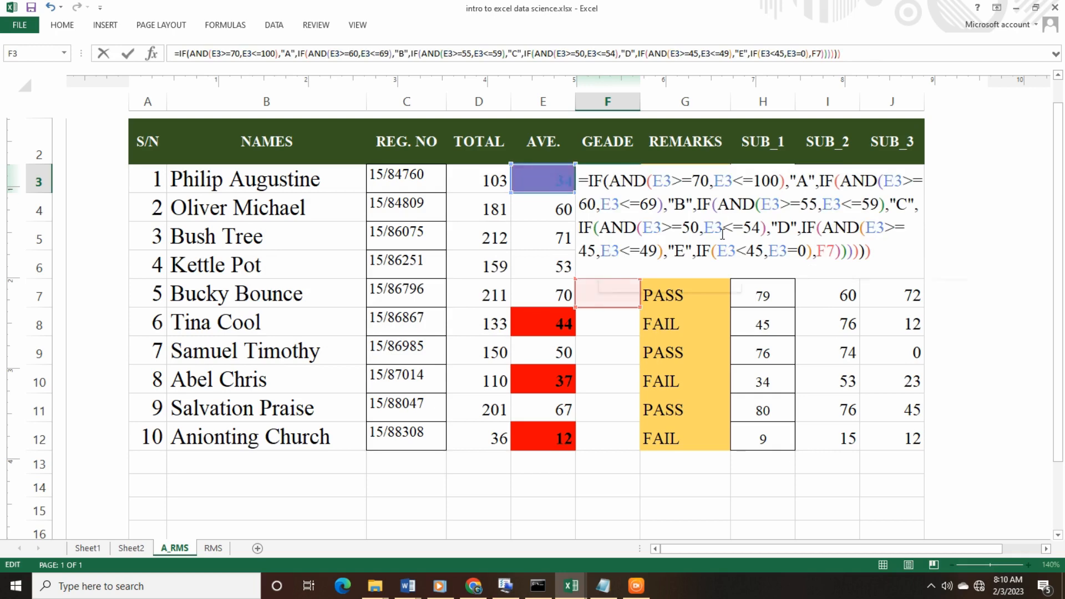
click(851, 51)
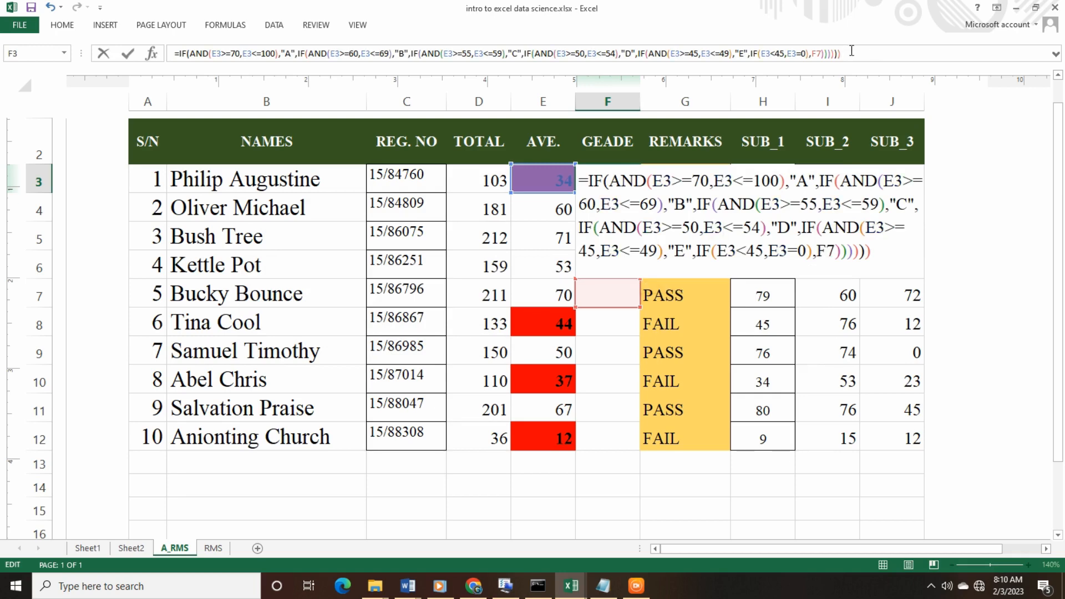
key(Return)
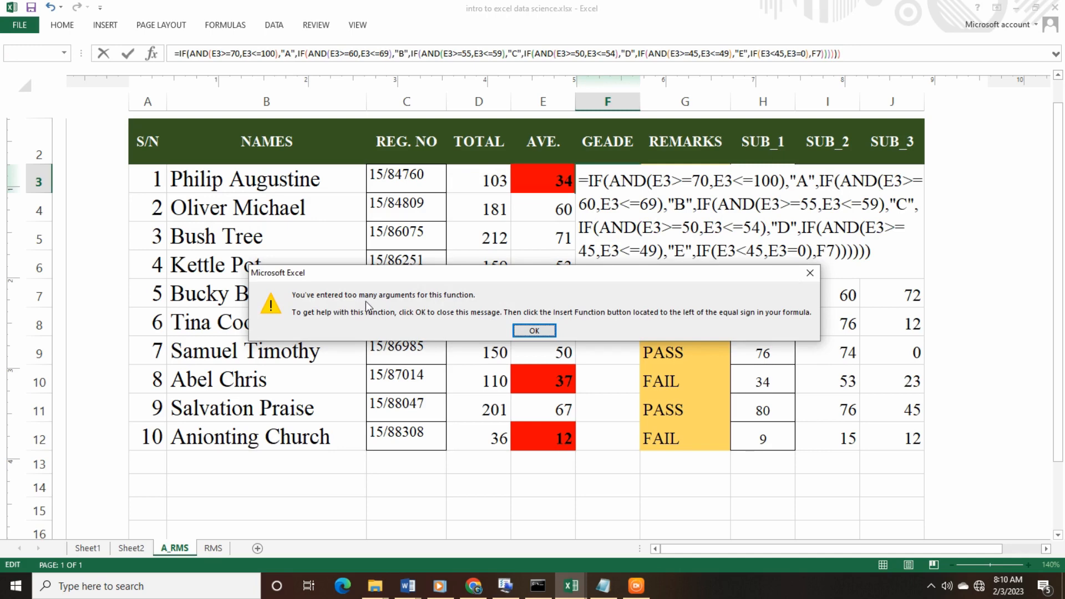
key(Return)
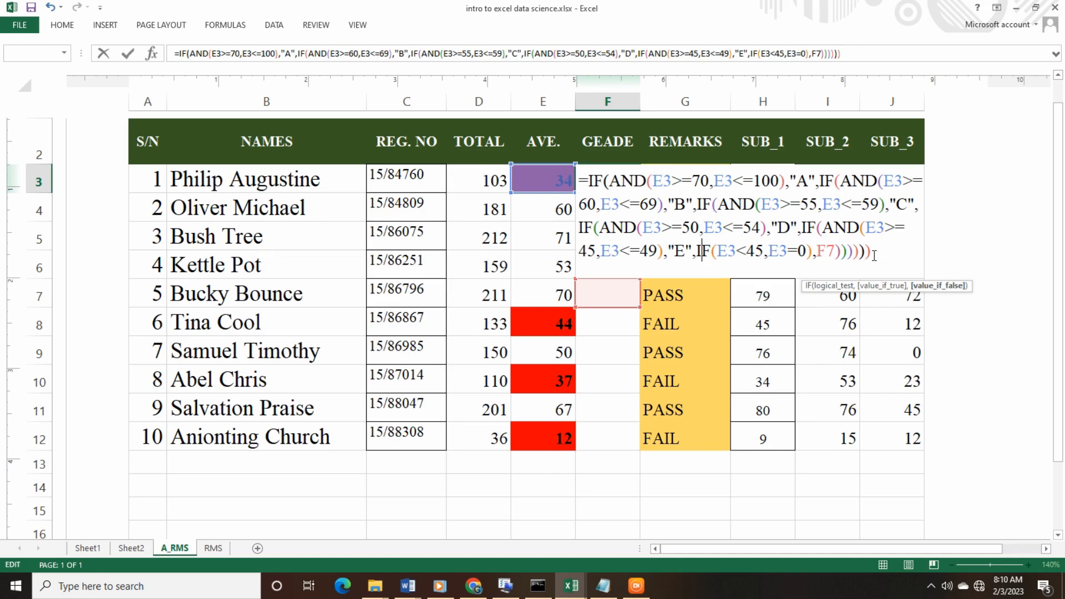
Examine the F3 formula's AND conditions, IF arguments and opening and closing parentheses from the first test to the last.
click(874, 256)
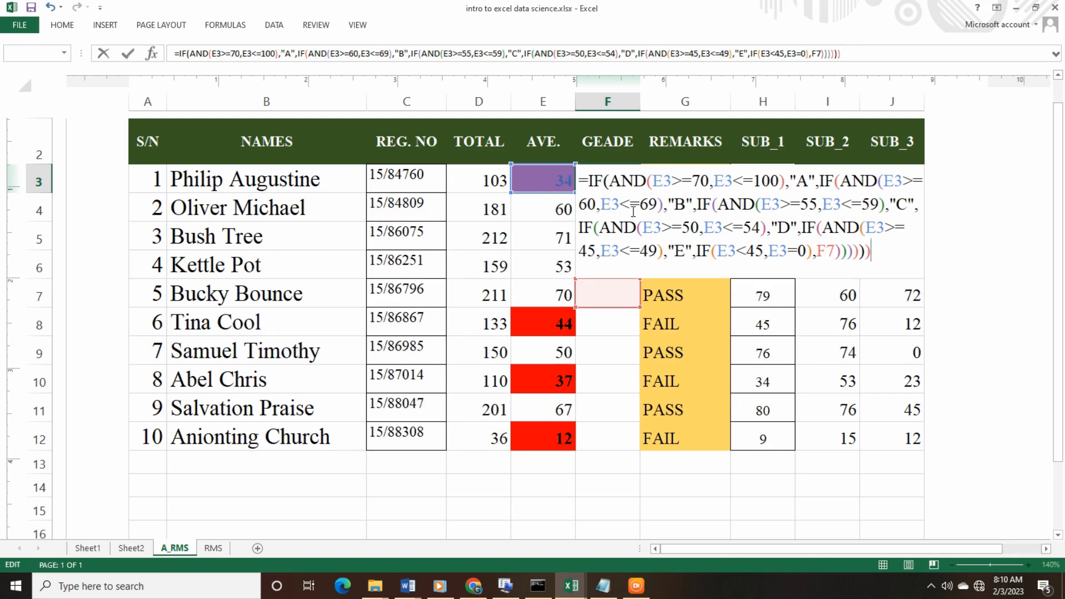
drag(622, 184, 682, 183)
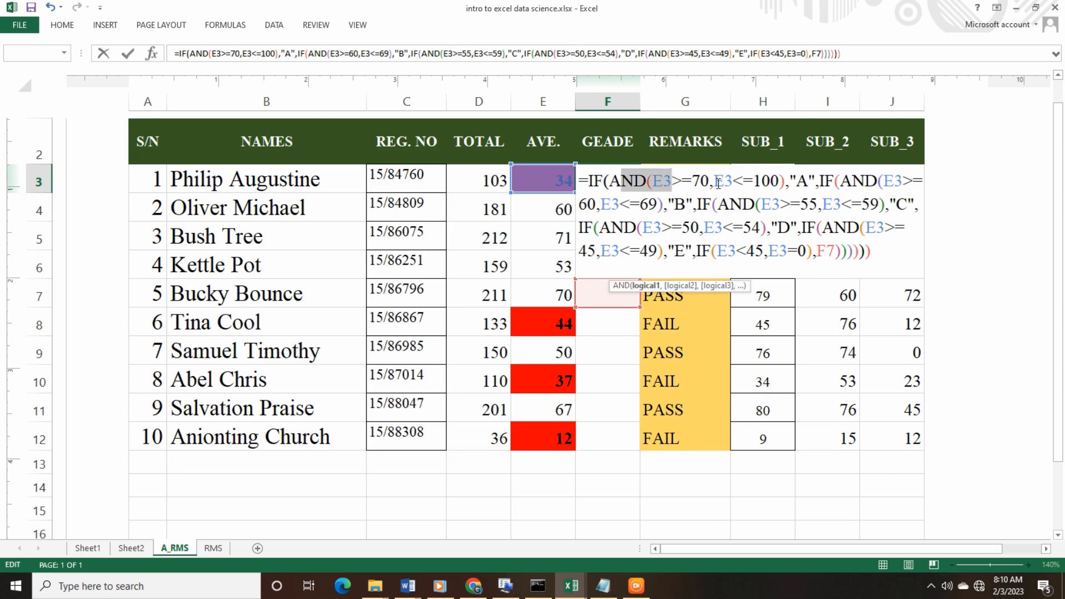
click(690, 187)
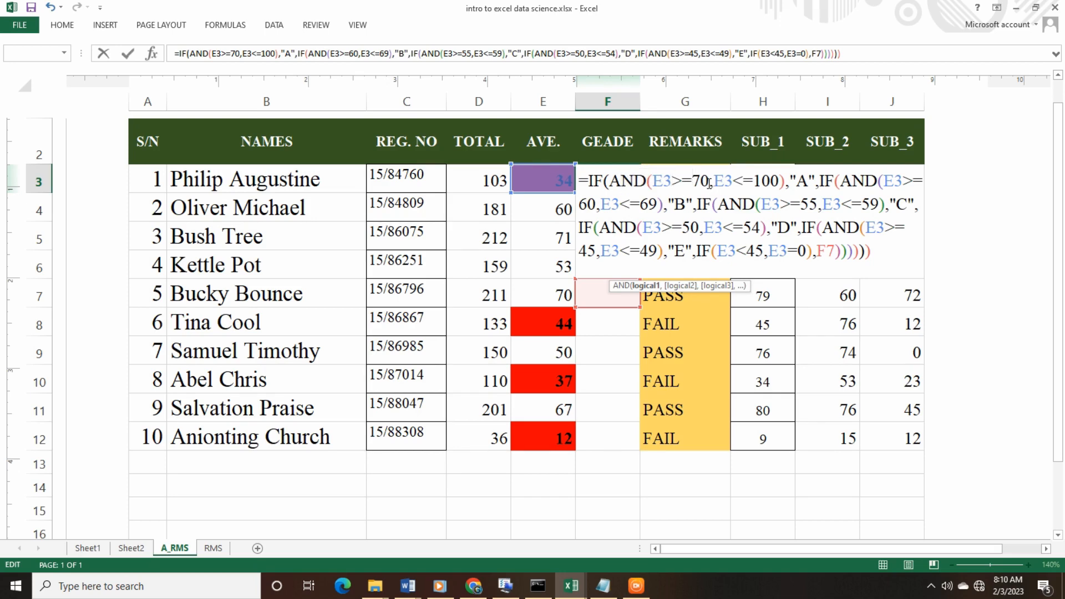
drag(710, 184, 692, 183)
click(875, 254)
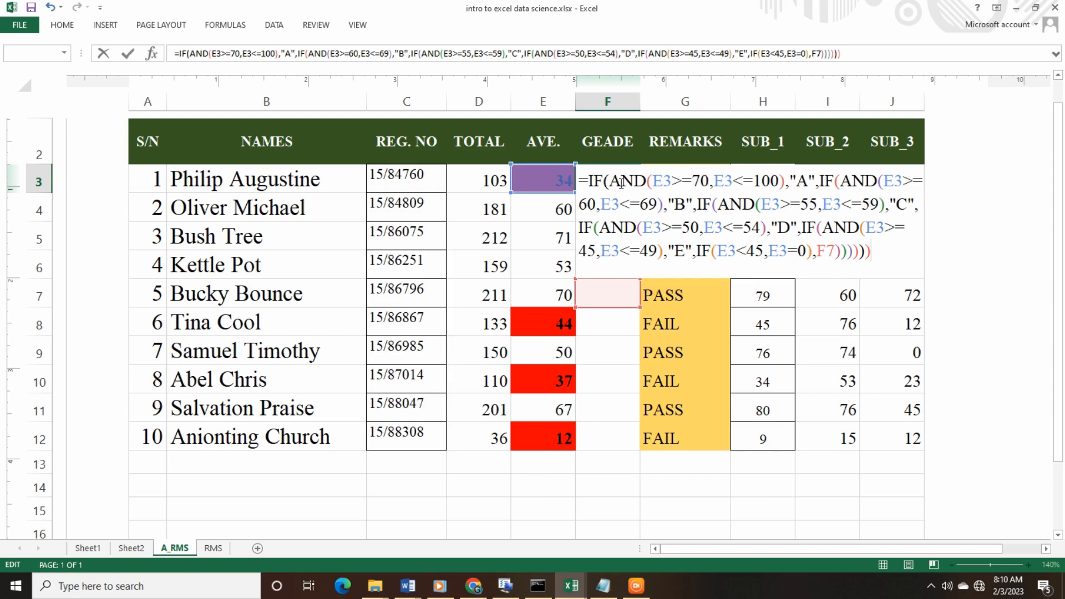
click(604, 180)
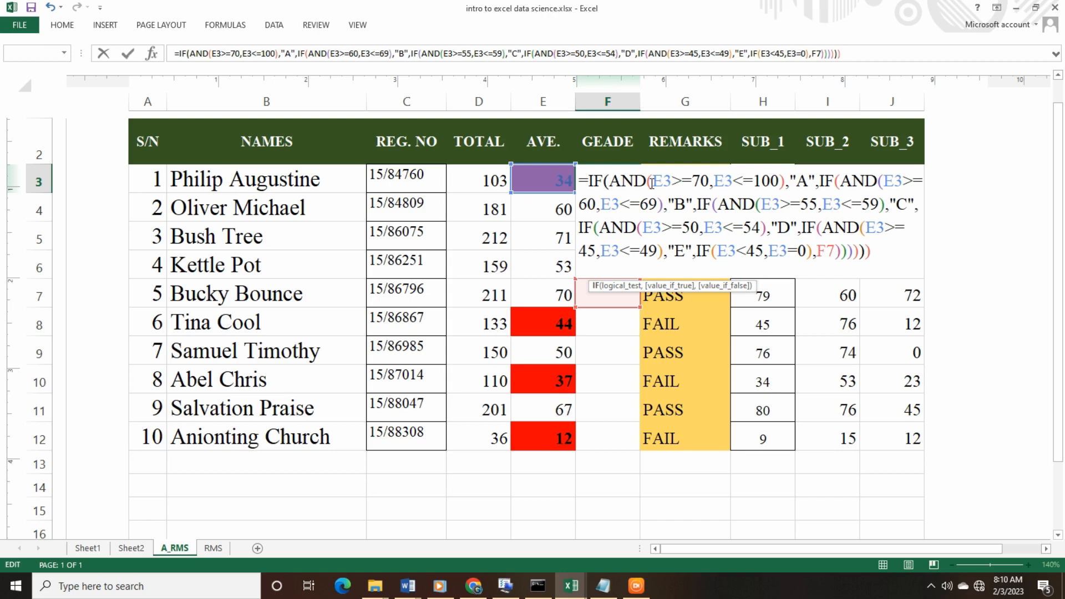
click(781, 181)
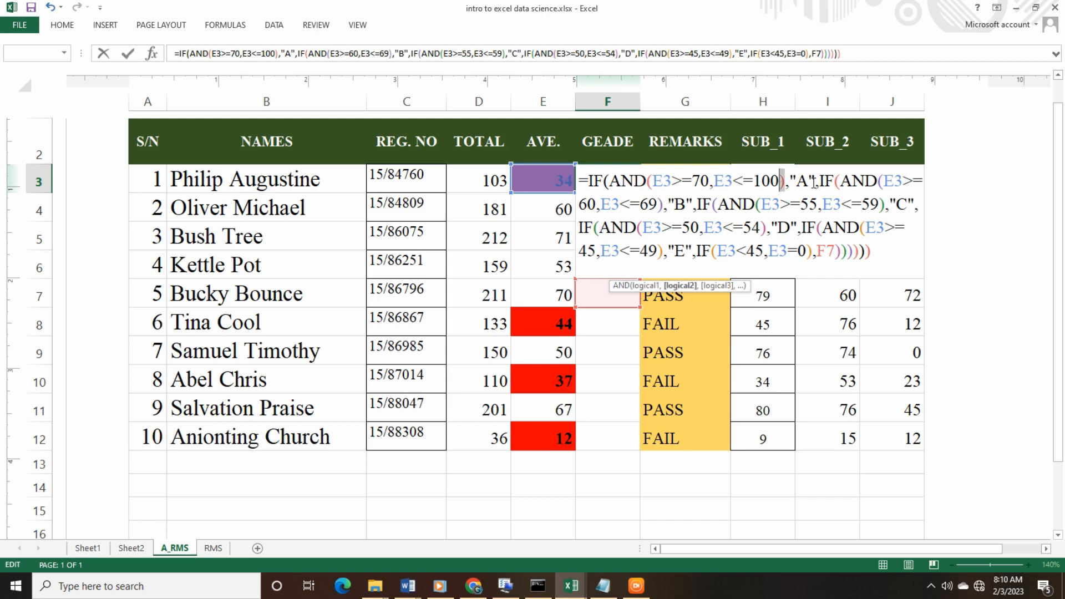
click(835, 181)
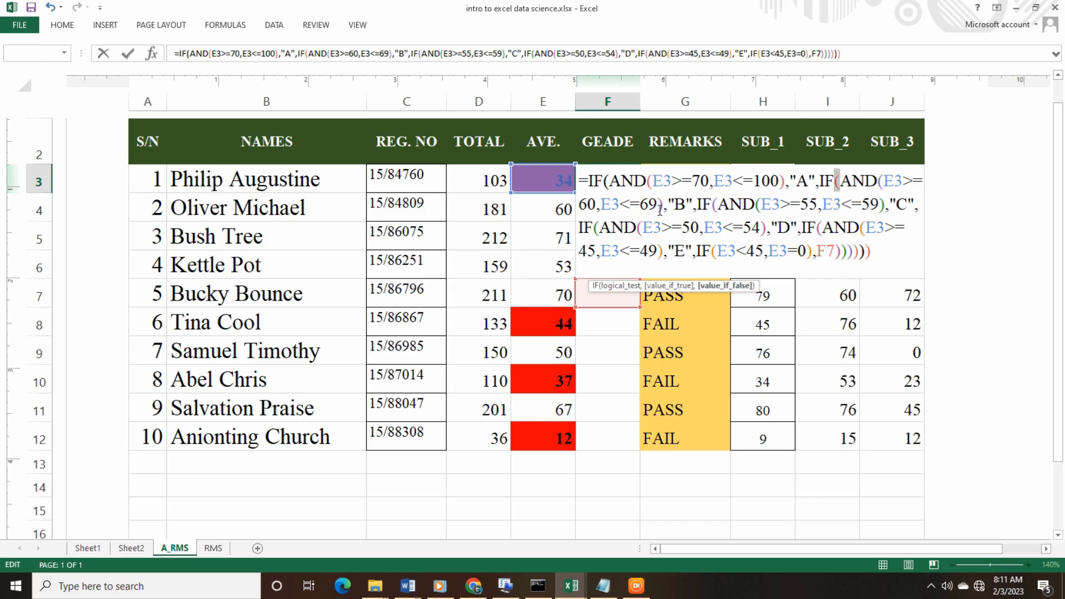
click(714, 204)
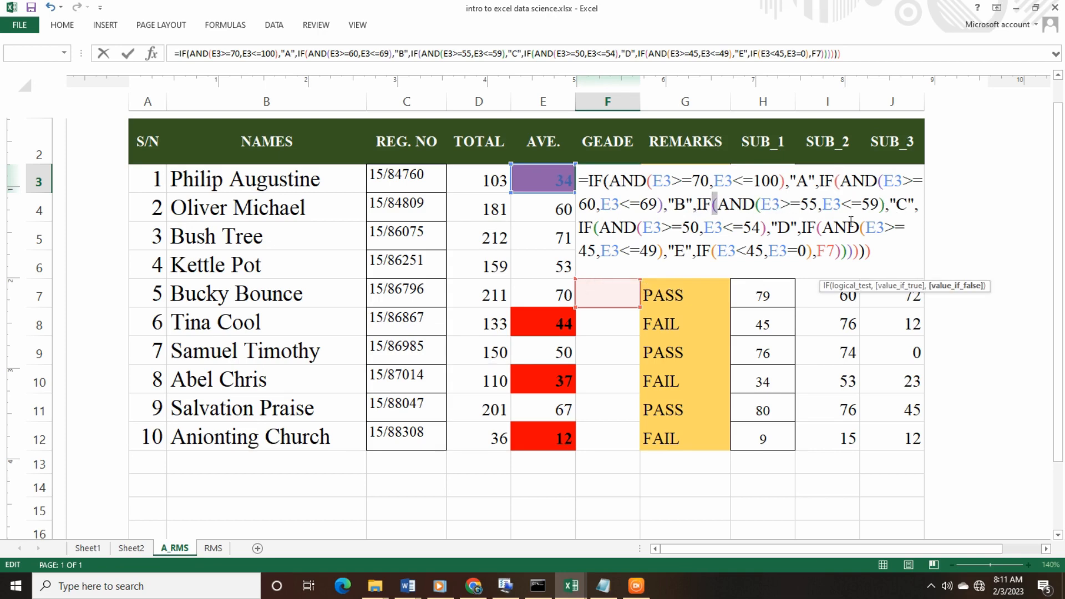
click(596, 228)
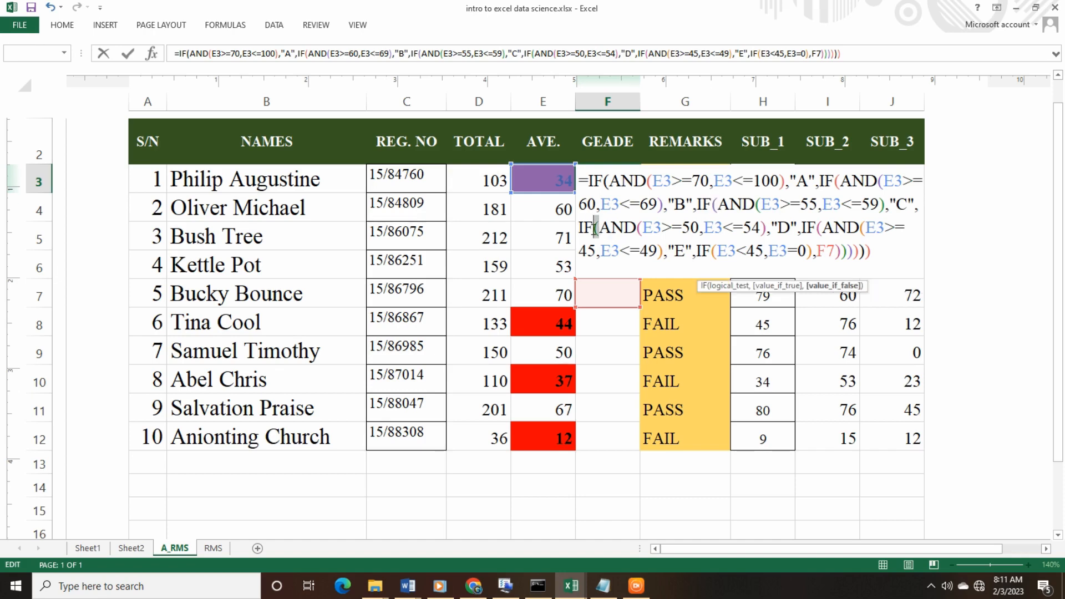
click(820, 229)
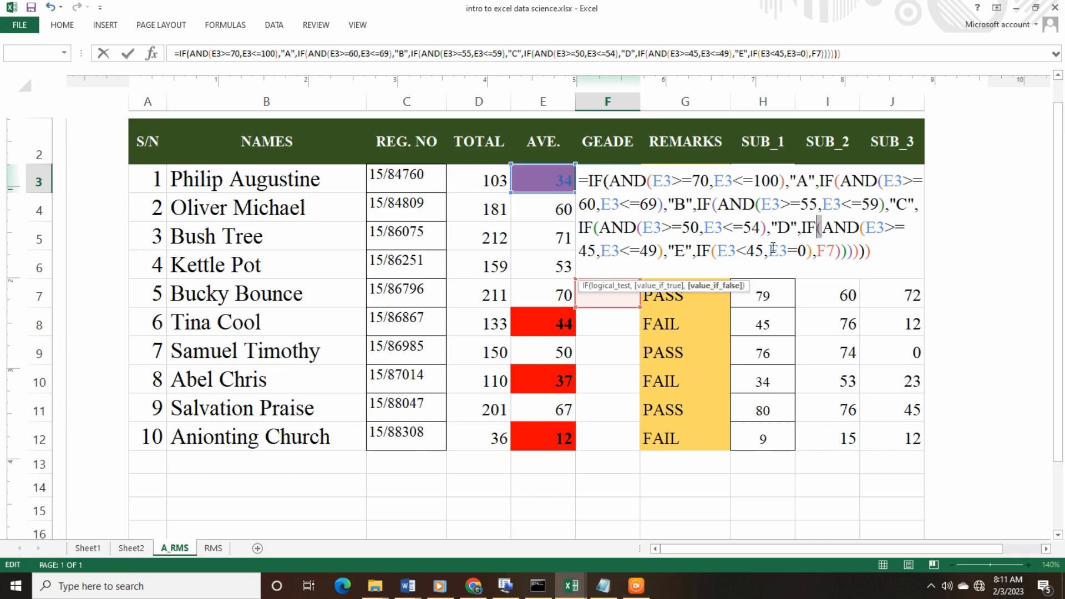
click(879, 251)
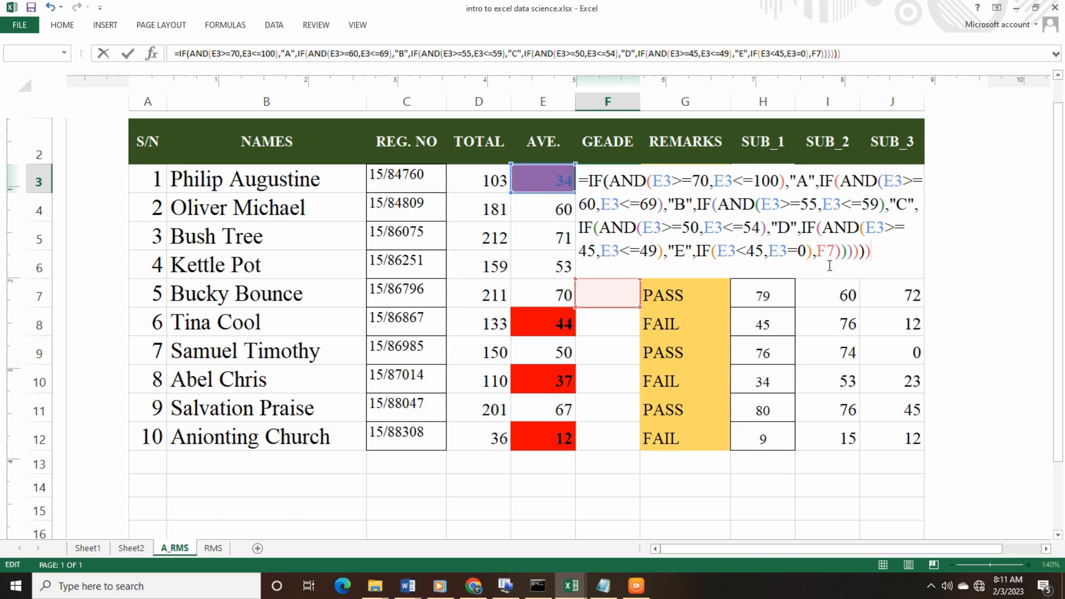
Replace the F7 reference in the F3 formula's final IF test with the text "F".
click(834, 253)
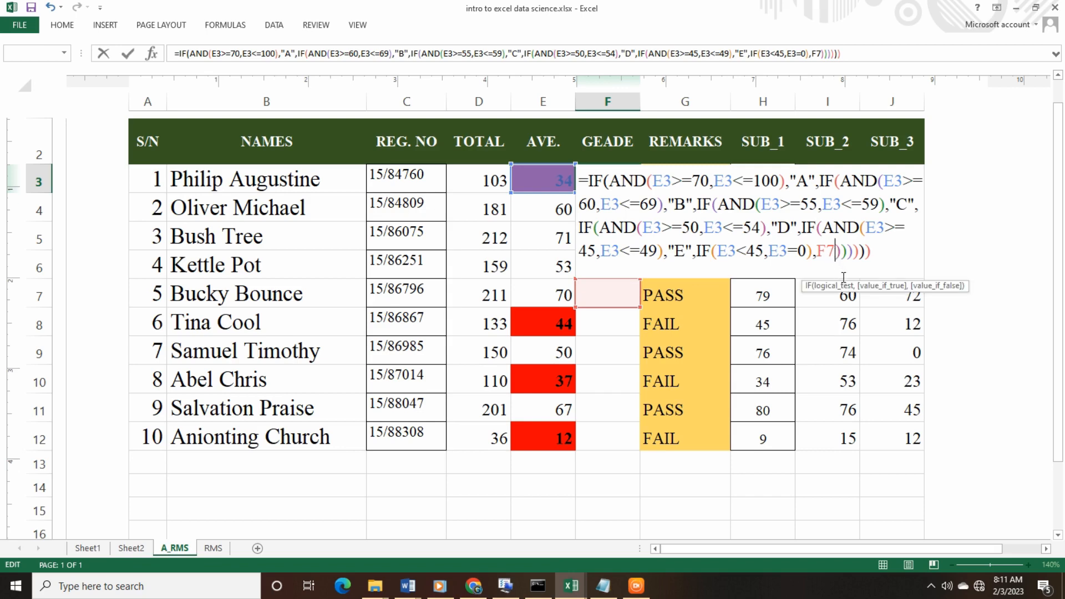
key(BackSpace)
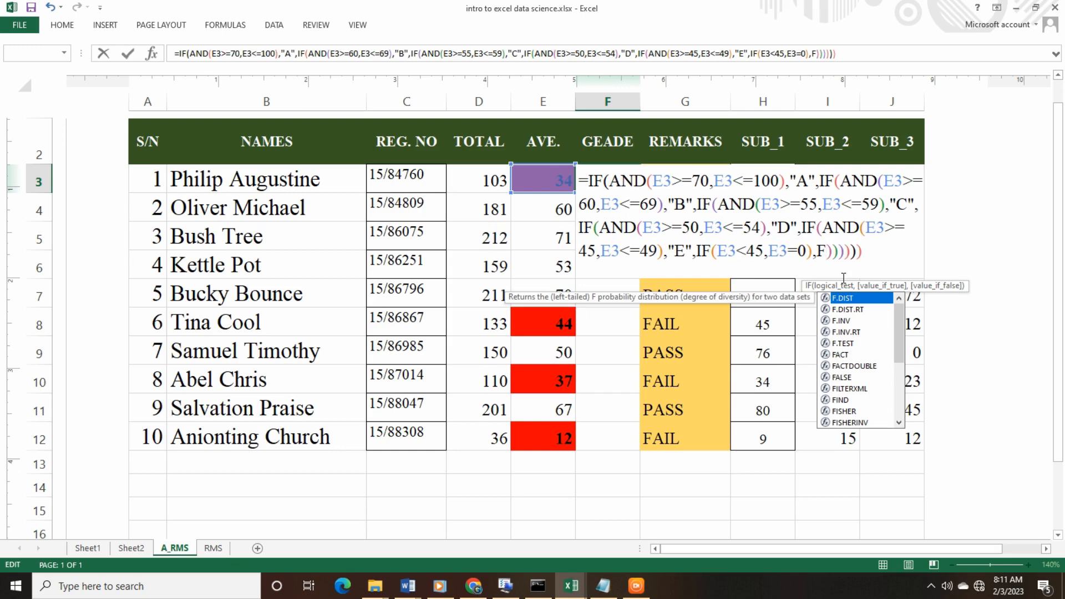
text(")
key(Left)
key(Left)
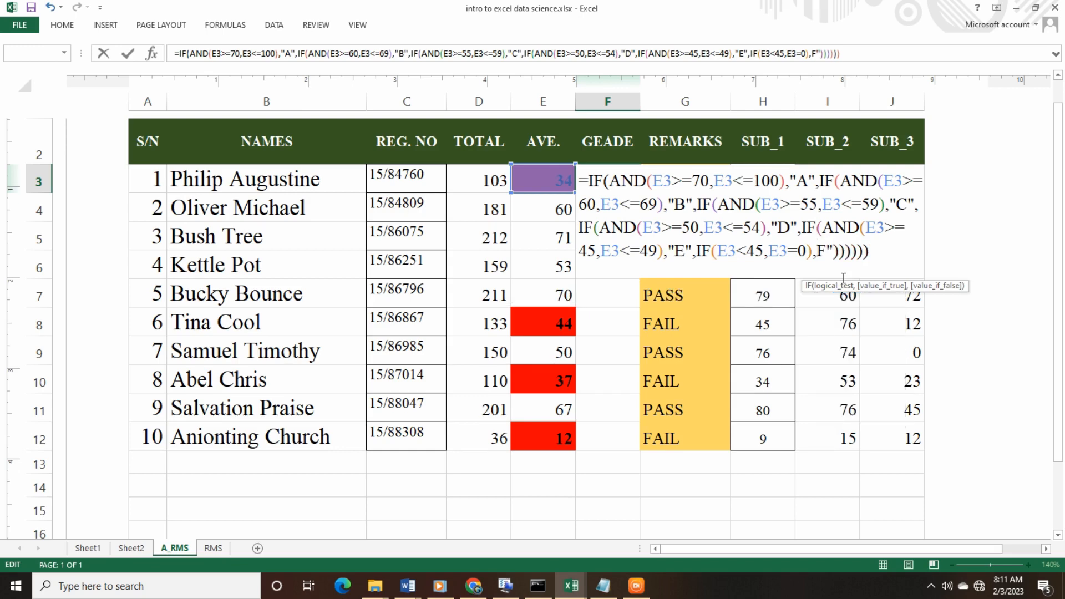
text(")
click(879, 253)
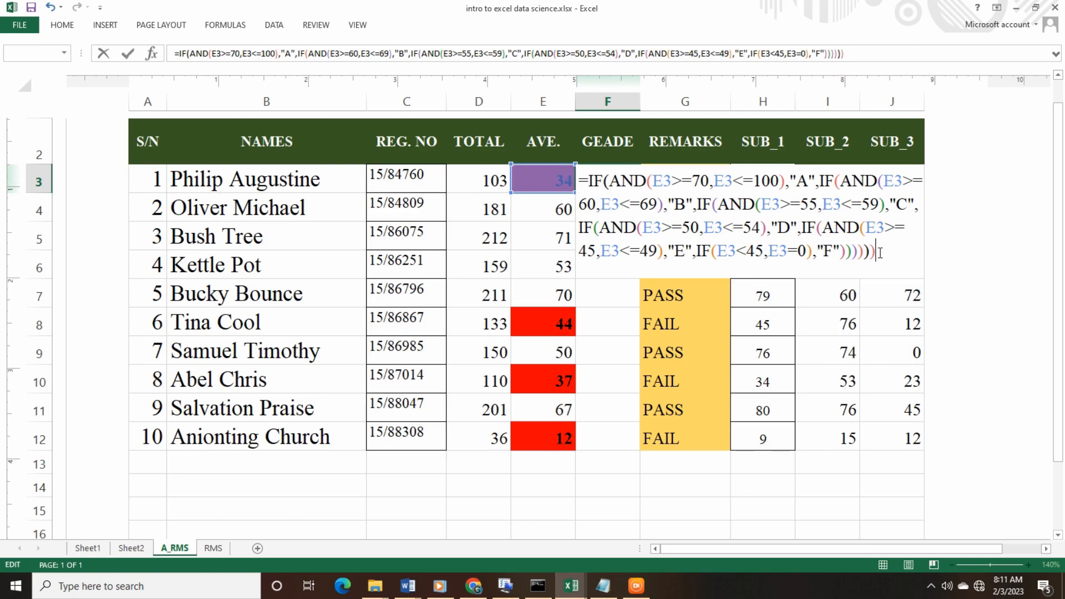
drag(878, 252, 572, 186)
click(883, 259)
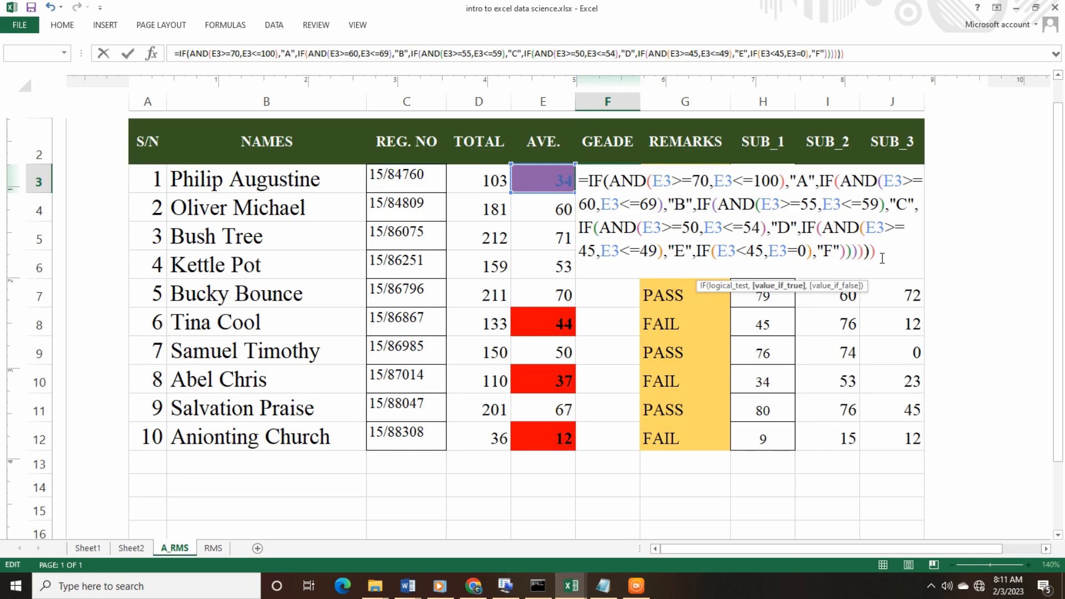
click(836, 285)
click(617, 295)
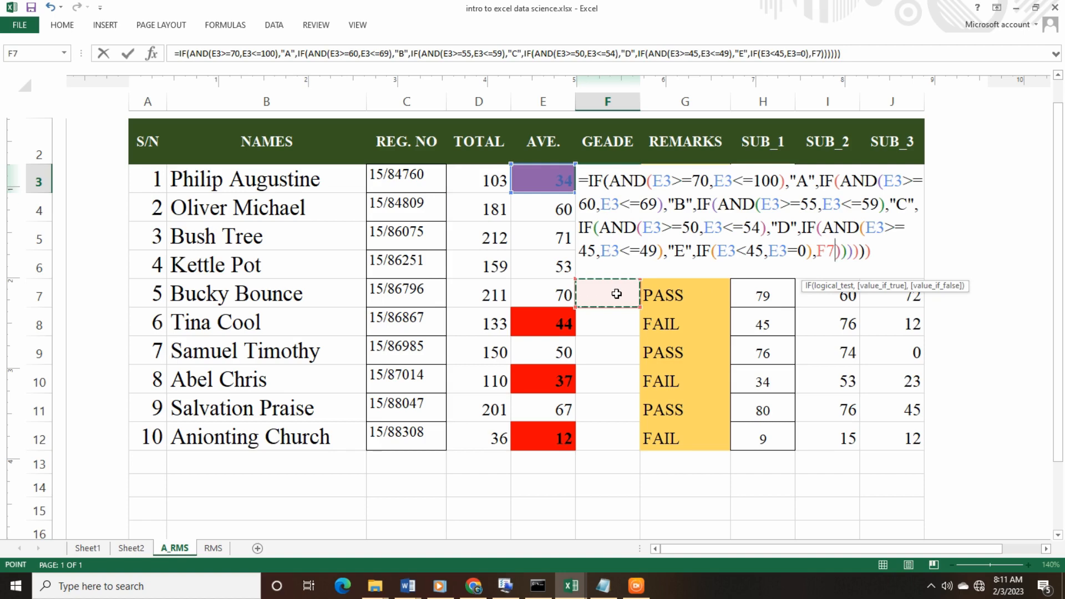
key(ctrl+z)
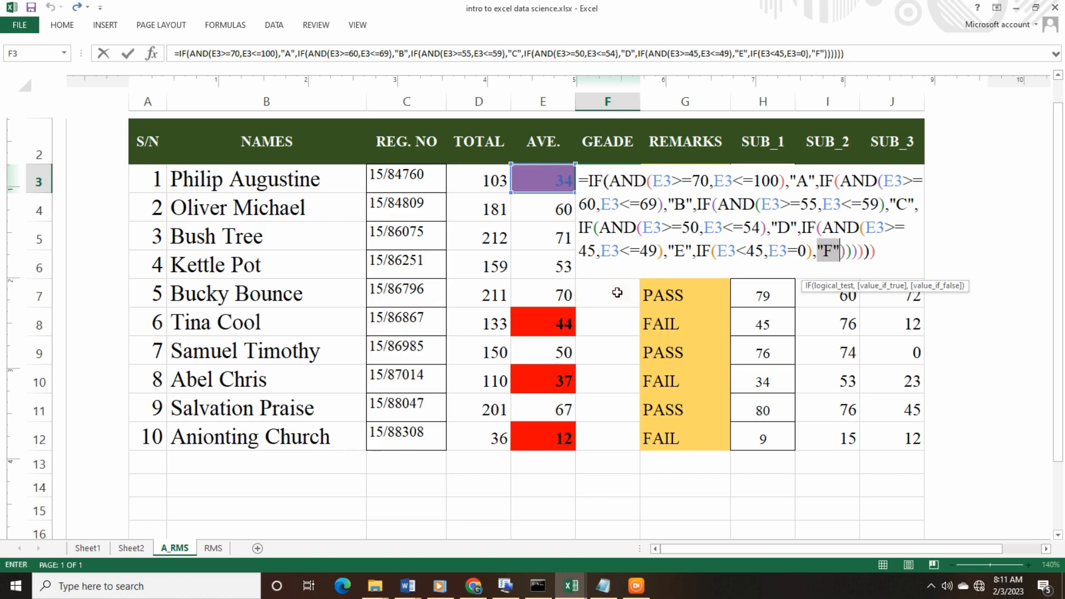
Try to enter the F3 grade formula with "F" as the final test's result.
click(702, 254)
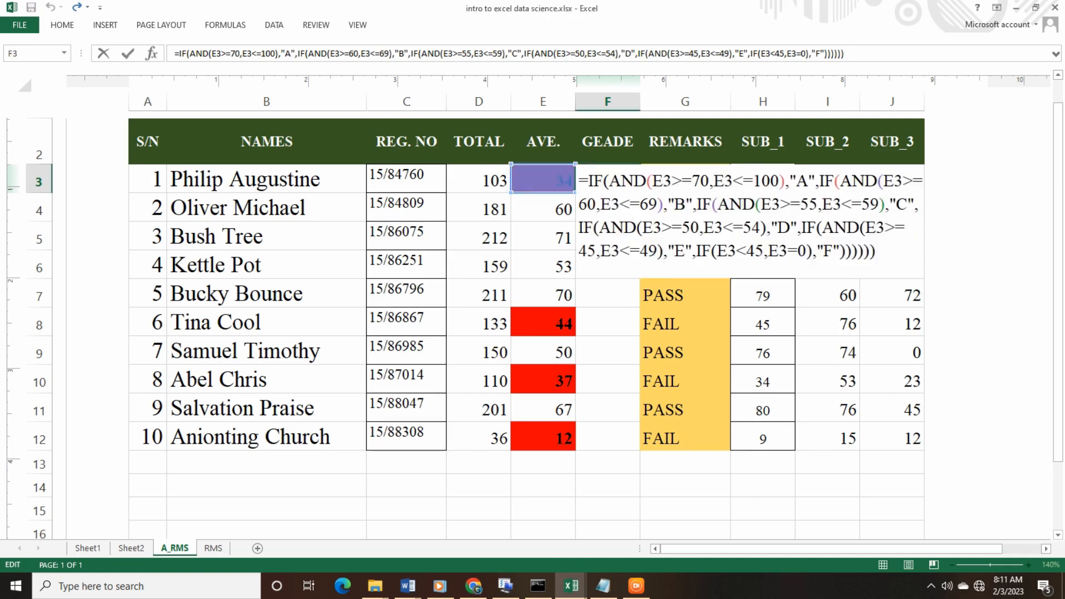
key(Return)
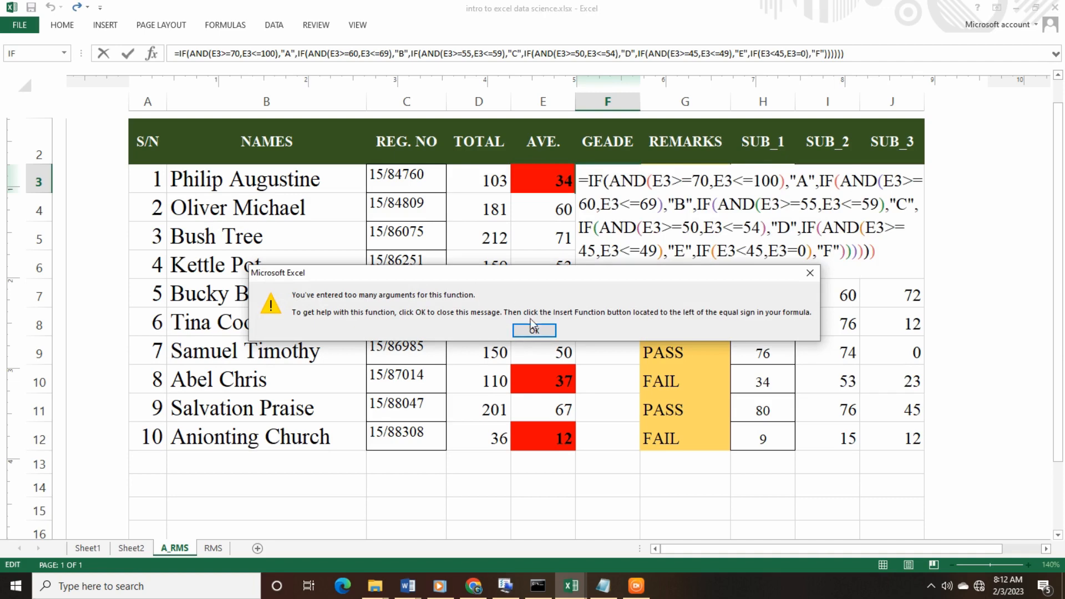
click(547, 332)
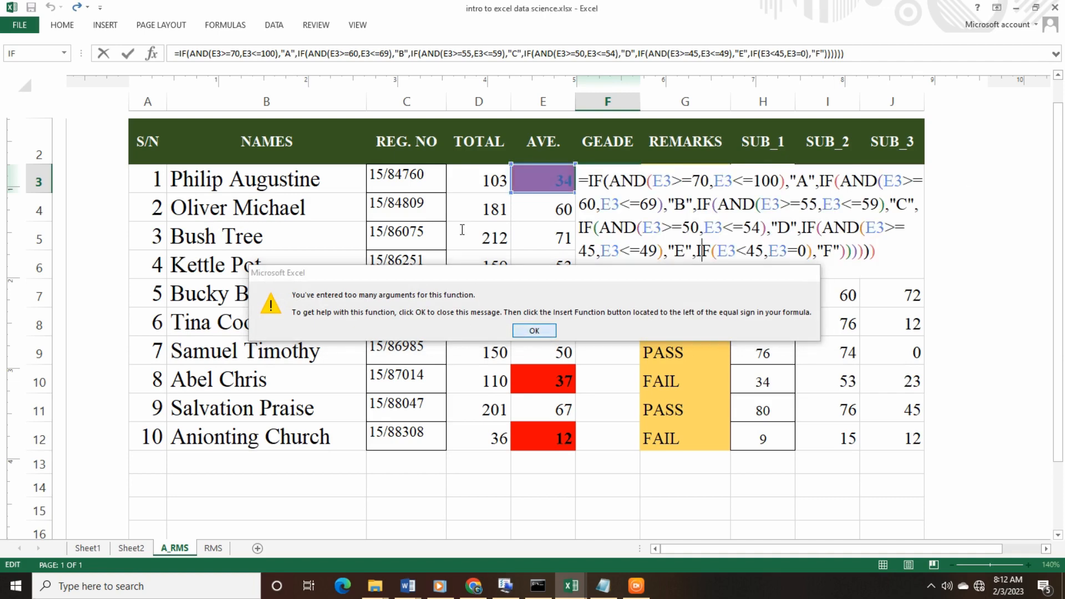
Delete and retype "F" after IF(E3<45,E3=0), in the F3 formula and try to enter it again.
click(825, 262)
key(BackSpace)
key(BackSpace)
key(BackSpace)
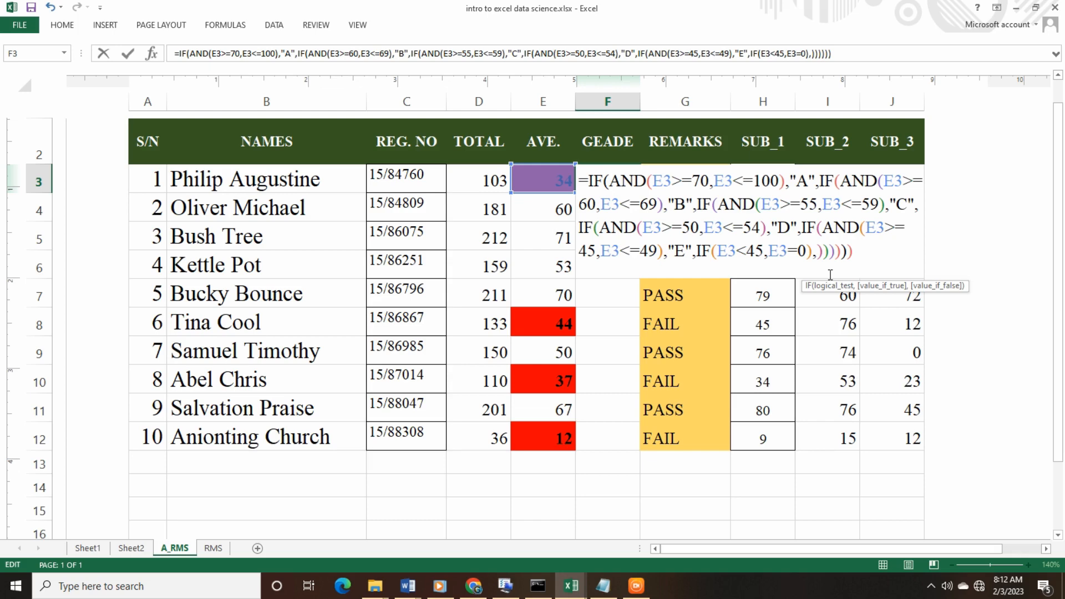
text("F")
key(Return)
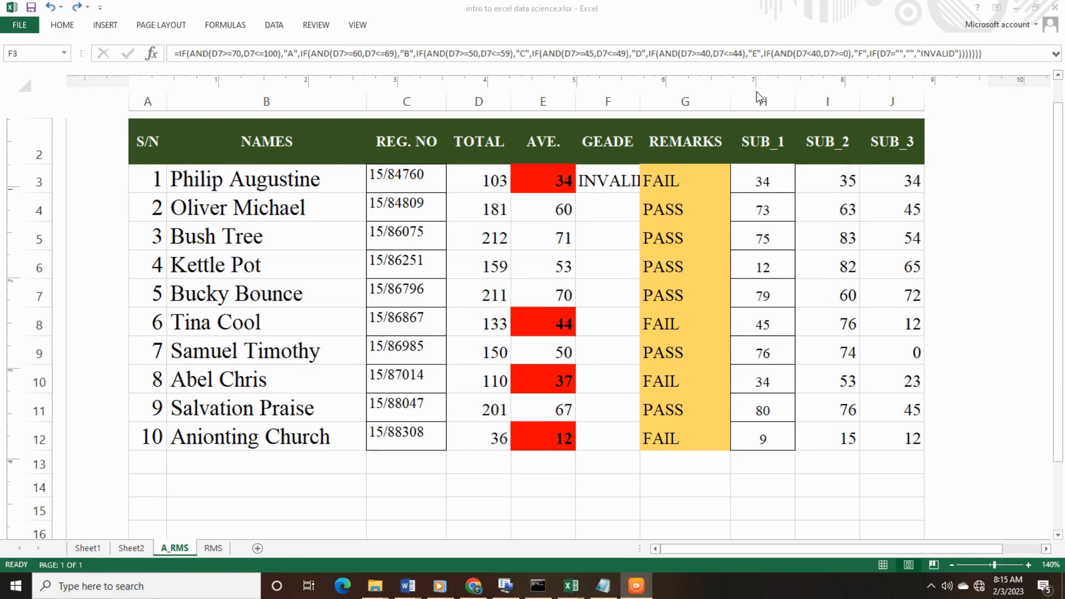
Examine the closing parentheses that end the nested grade formula in F3.
click(808, 53)
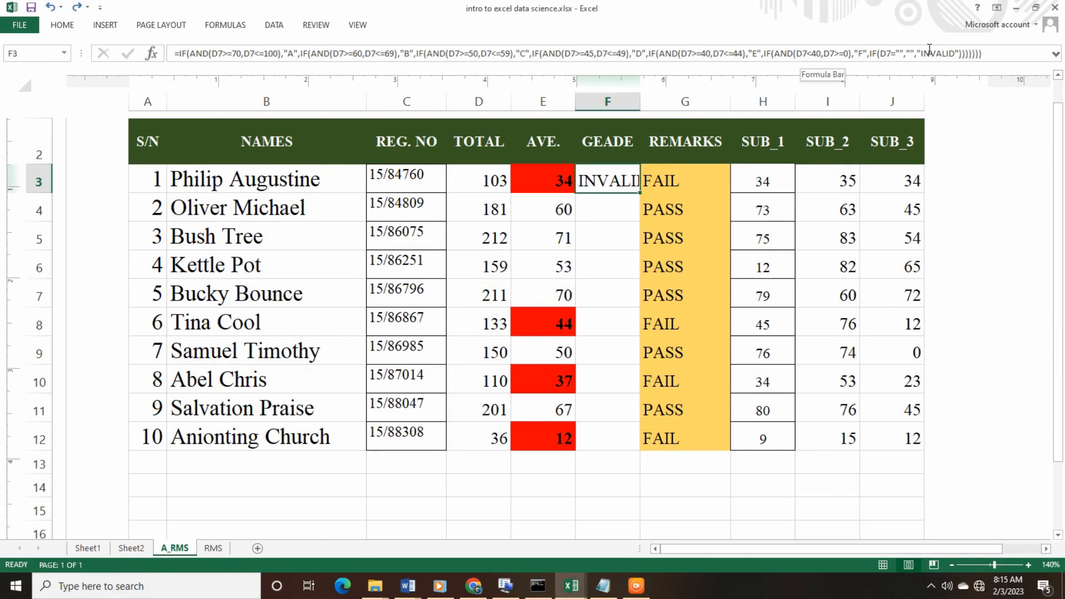
click(979, 53)
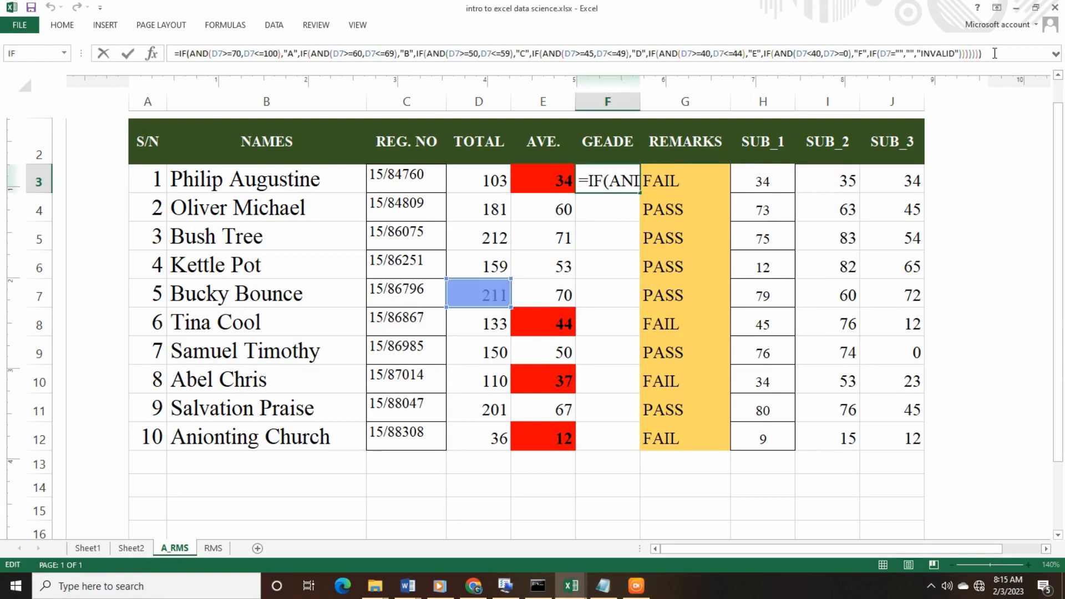
click(964, 54)
click(969, 54)
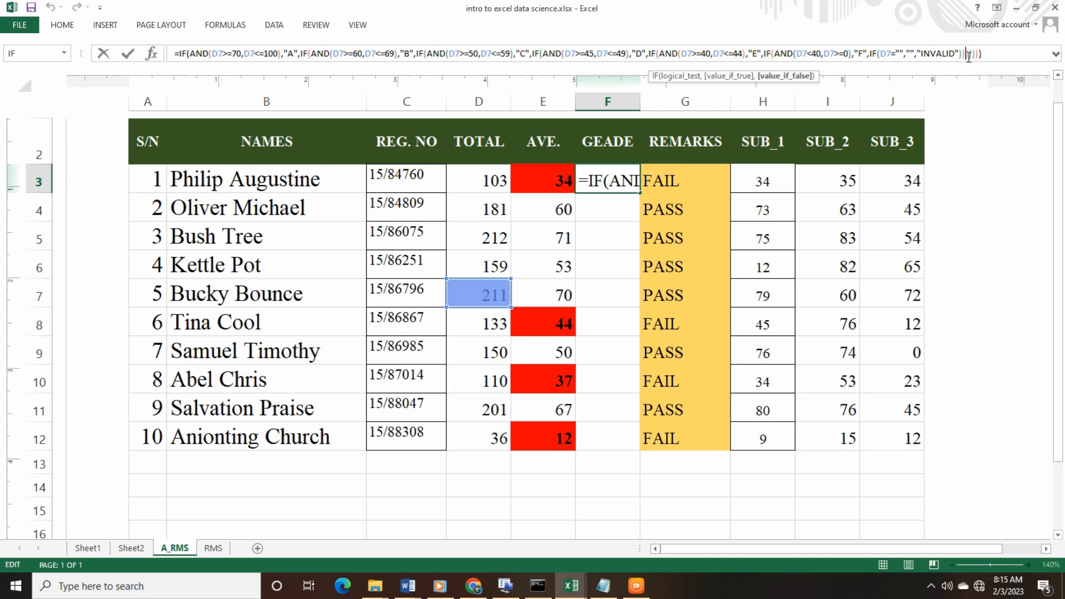
click(971, 54)
click(975, 55)
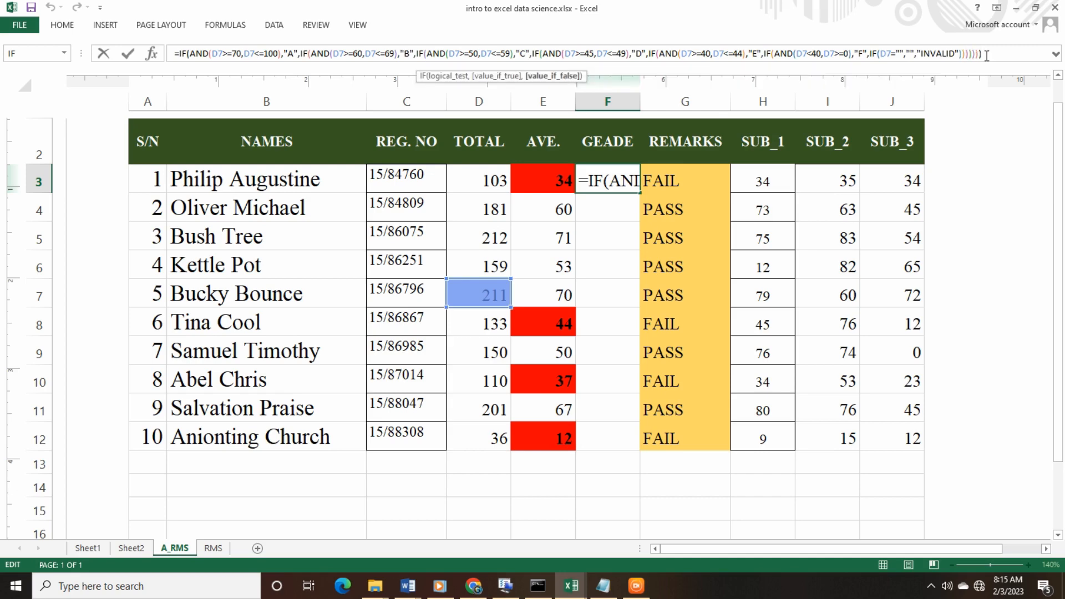
click(995, 54)
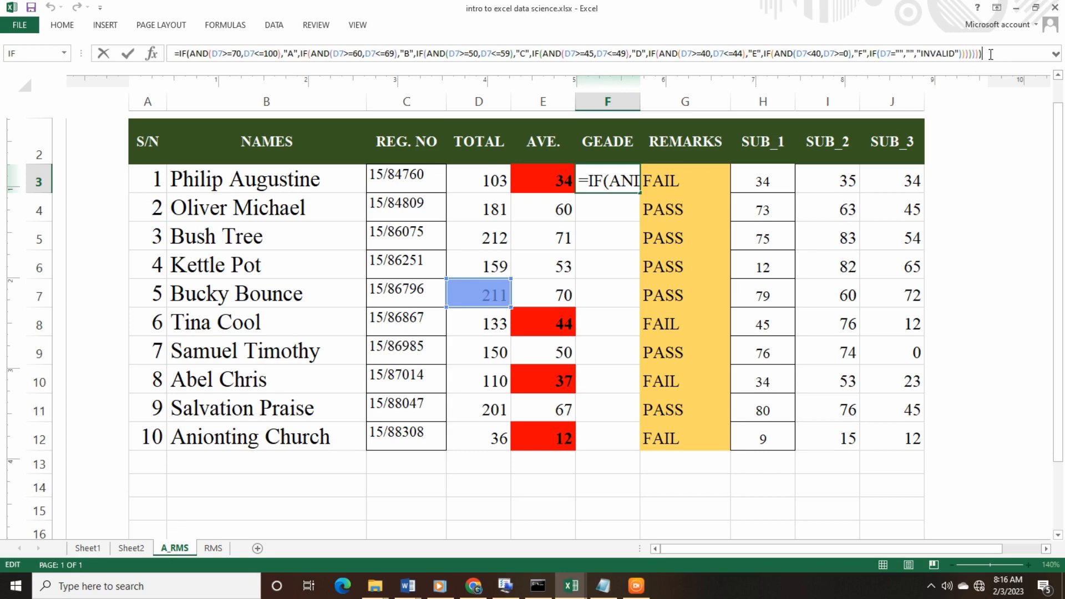
key(Return)
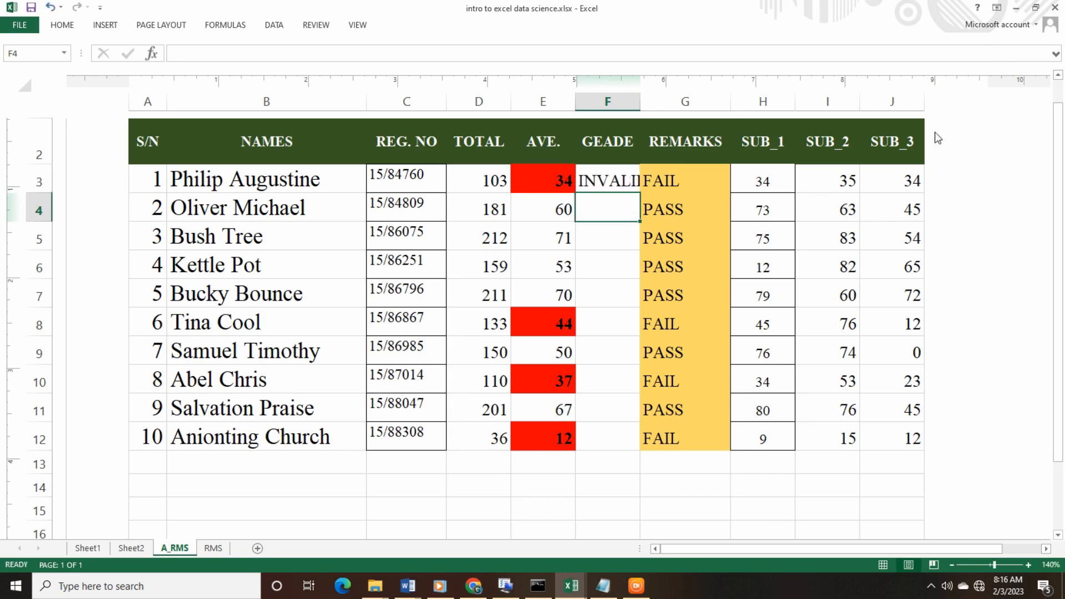
Check which cell the F3 formula's final IF test references against the first student's average in E3.
click(611, 188)
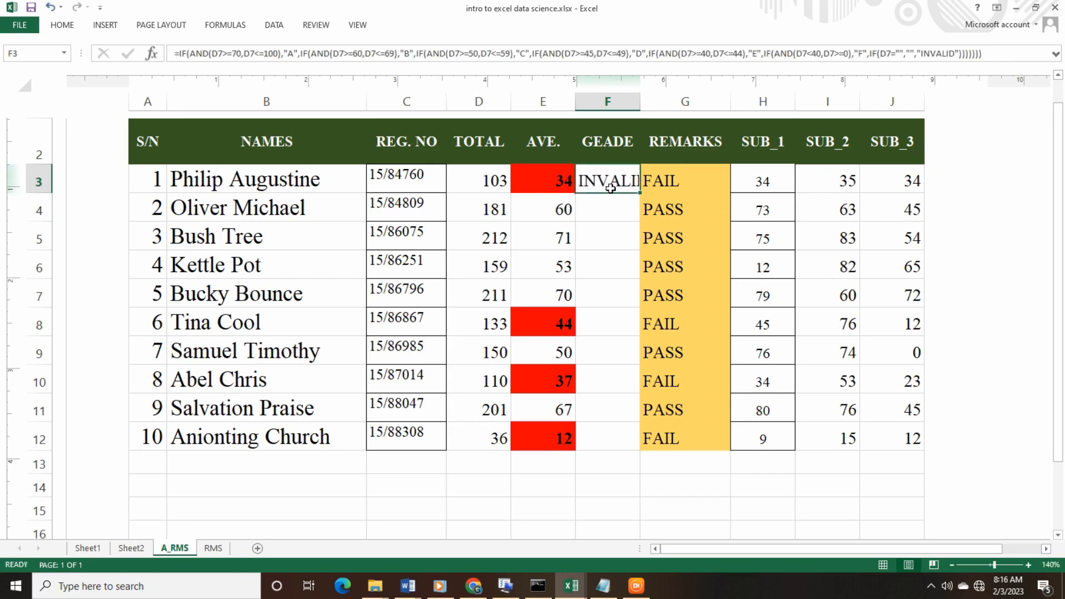
click(895, 54)
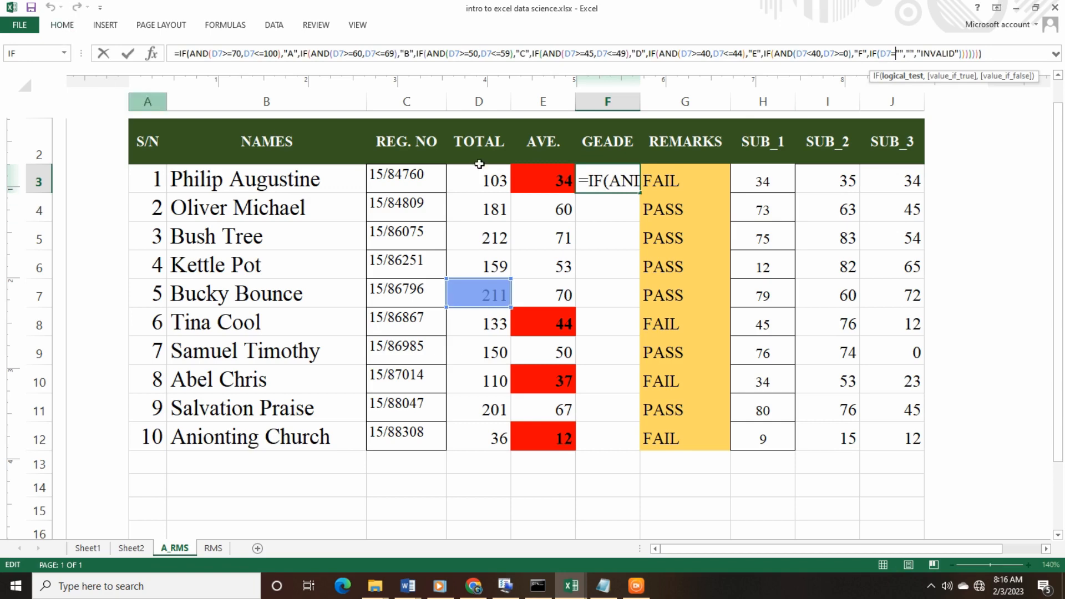
key(Return)
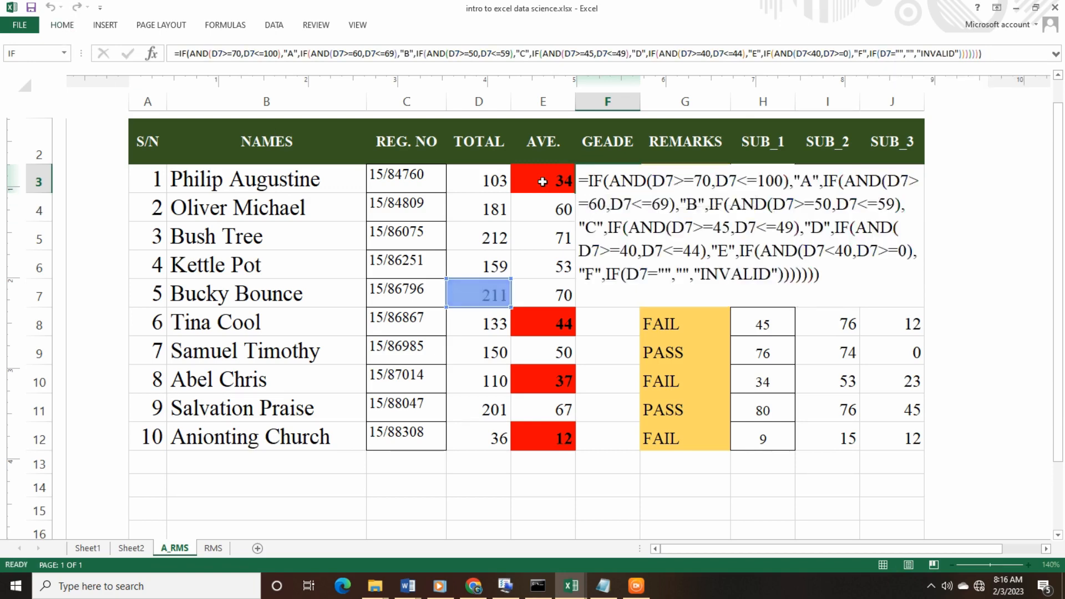
click(543, 182)
click(624, 185)
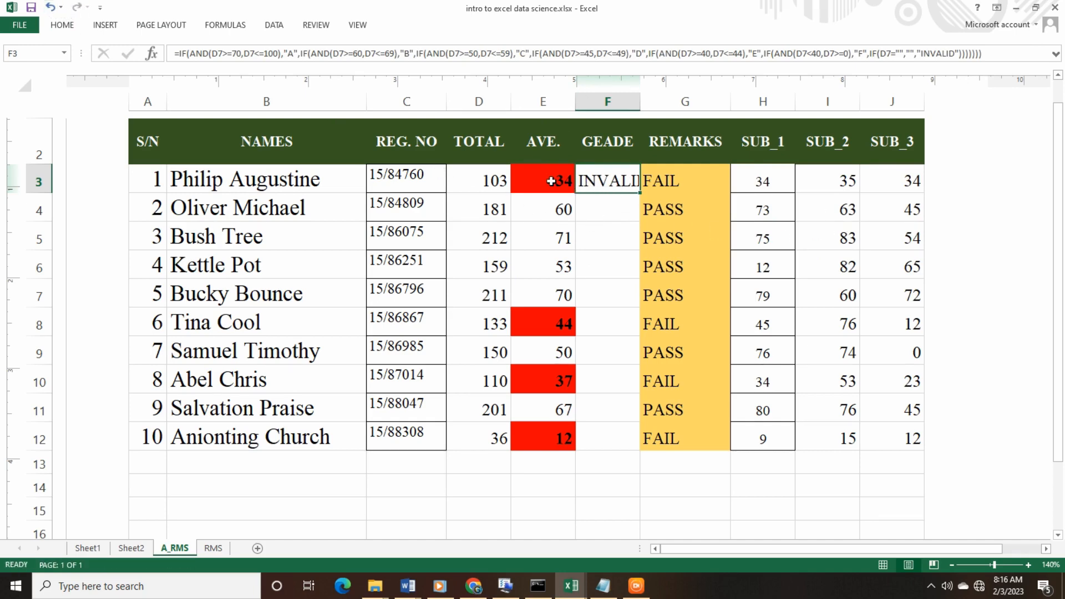
click(551, 181)
click(589, 186)
Replace the D7 references with E3 in the "A" and "B" tests of the F3 grade formula.
double_click(217, 53)
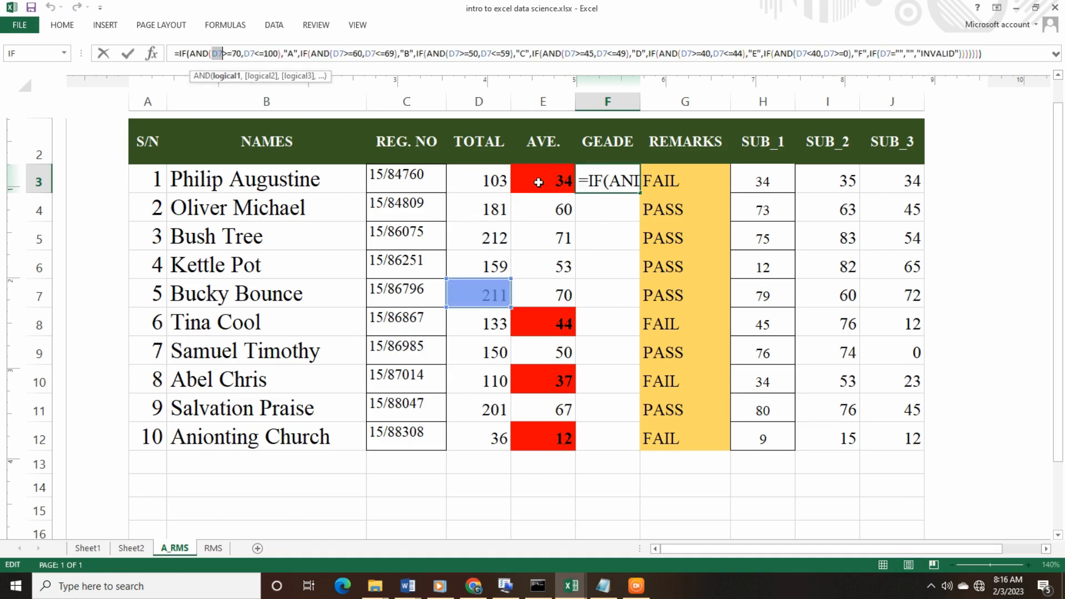
click(538, 182)
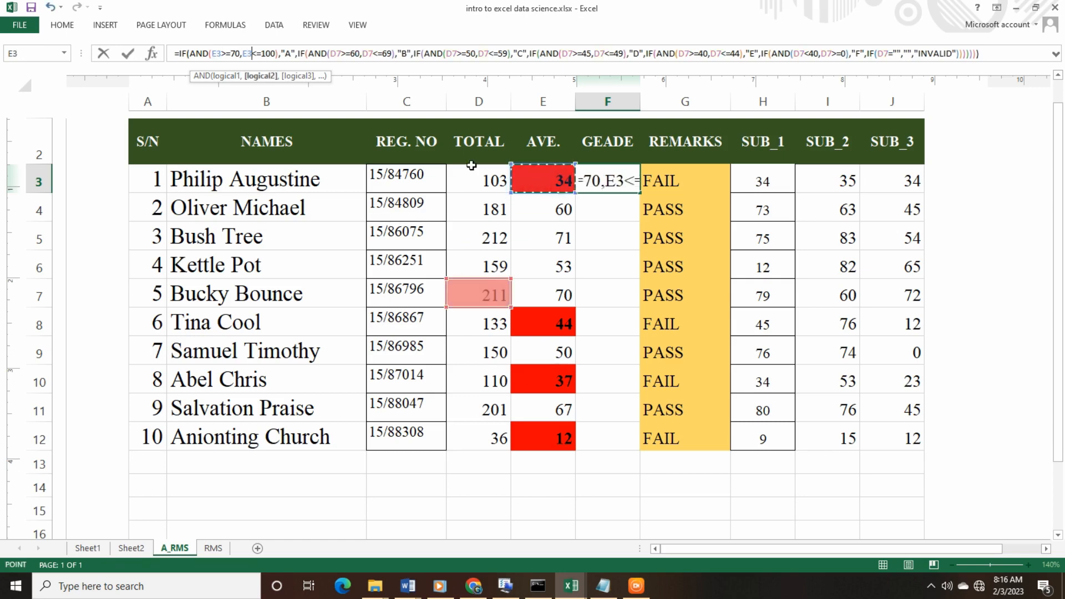
double_click(335, 53)
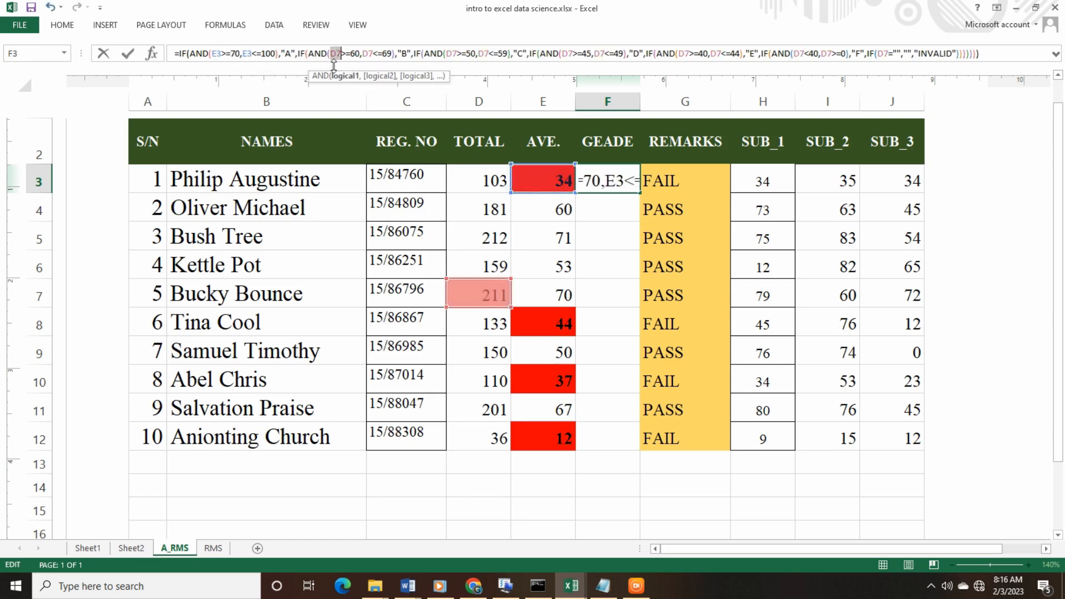
click(547, 181)
double_click(366, 53)
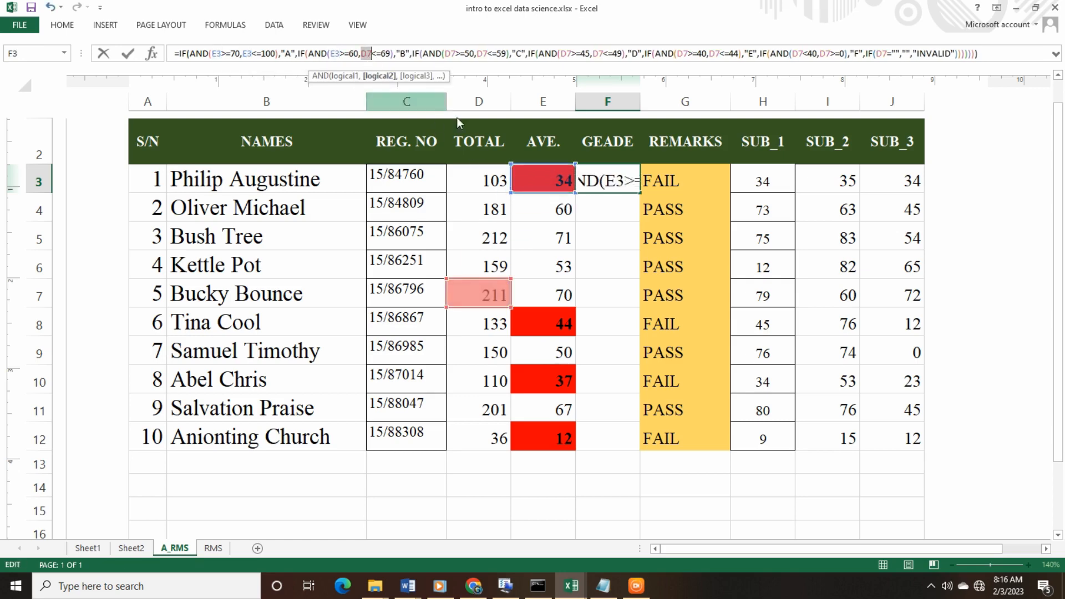
click(543, 181)
Replace the D7 references with E3 in the "C" and "D" tests of the F3 grade formula.
double_click(448, 53)
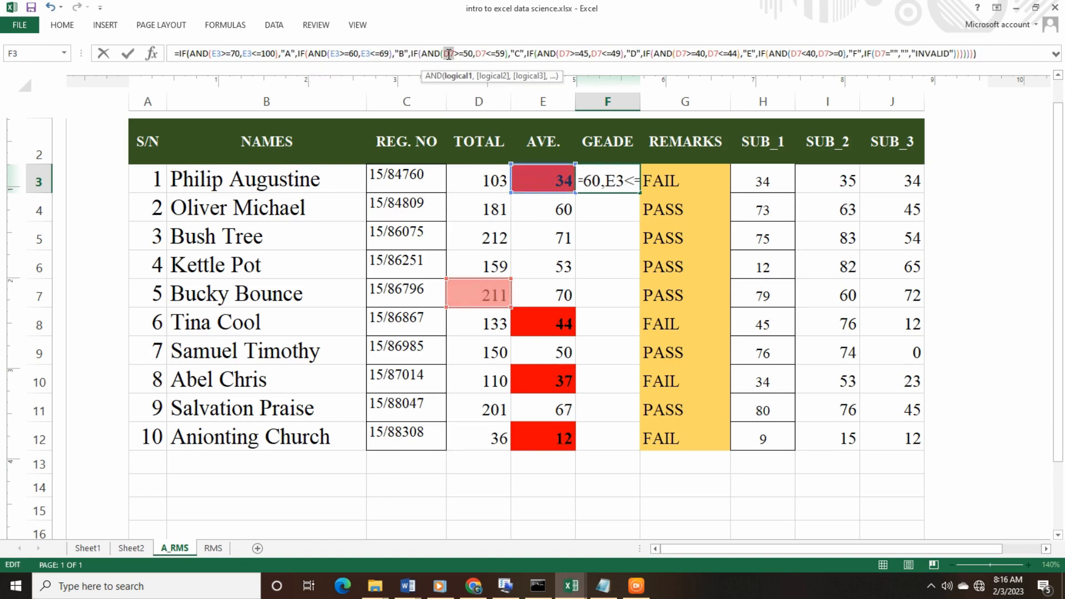
click(533, 181)
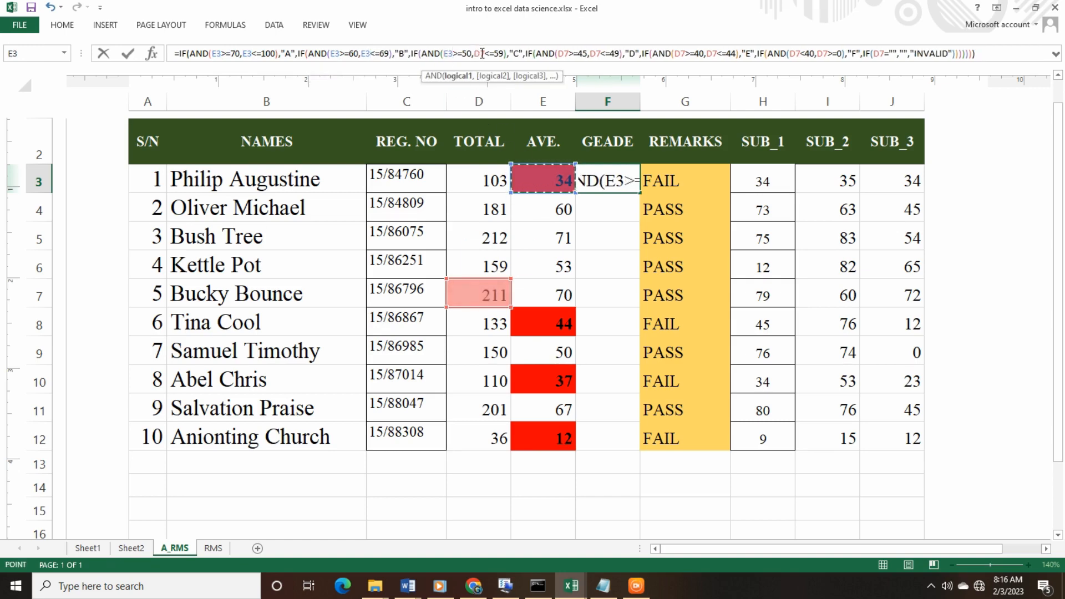
double_click(479, 53)
click(536, 181)
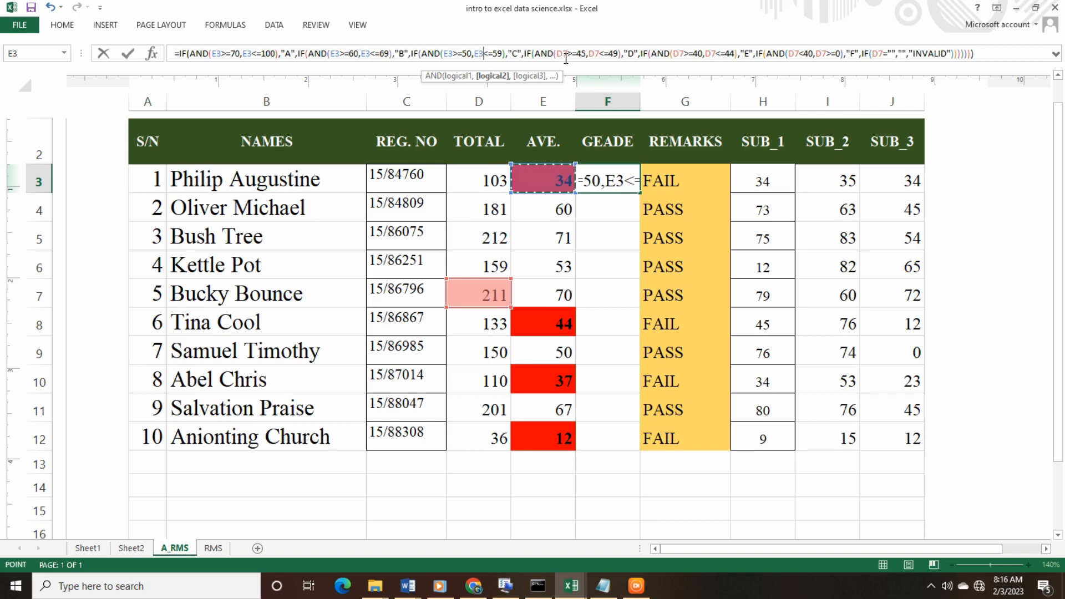
double_click(563, 53)
click(543, 181)
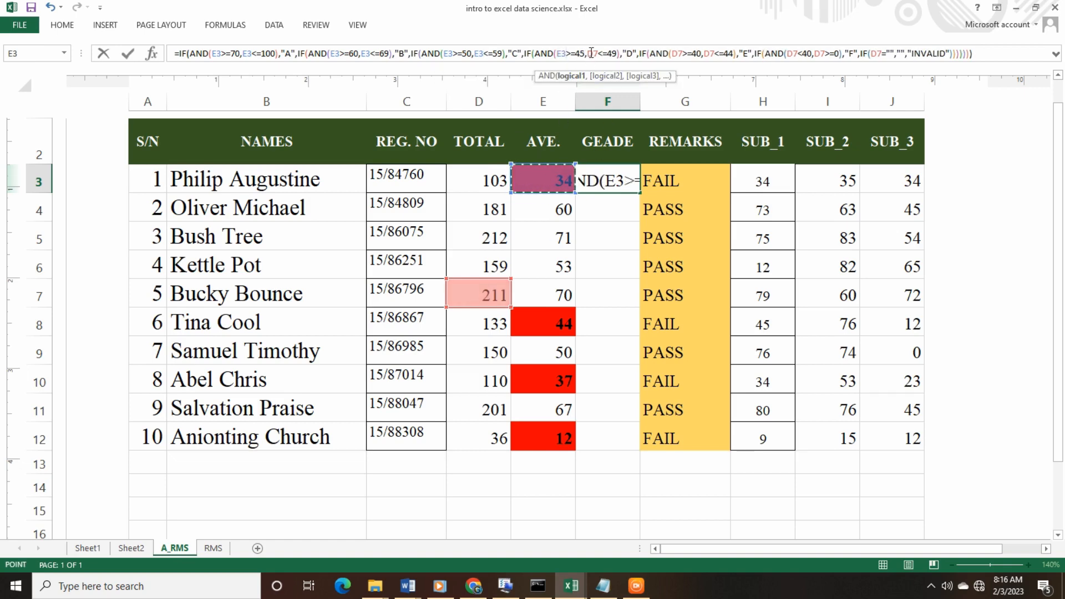
double_click(591, 53)
click(561, 181)
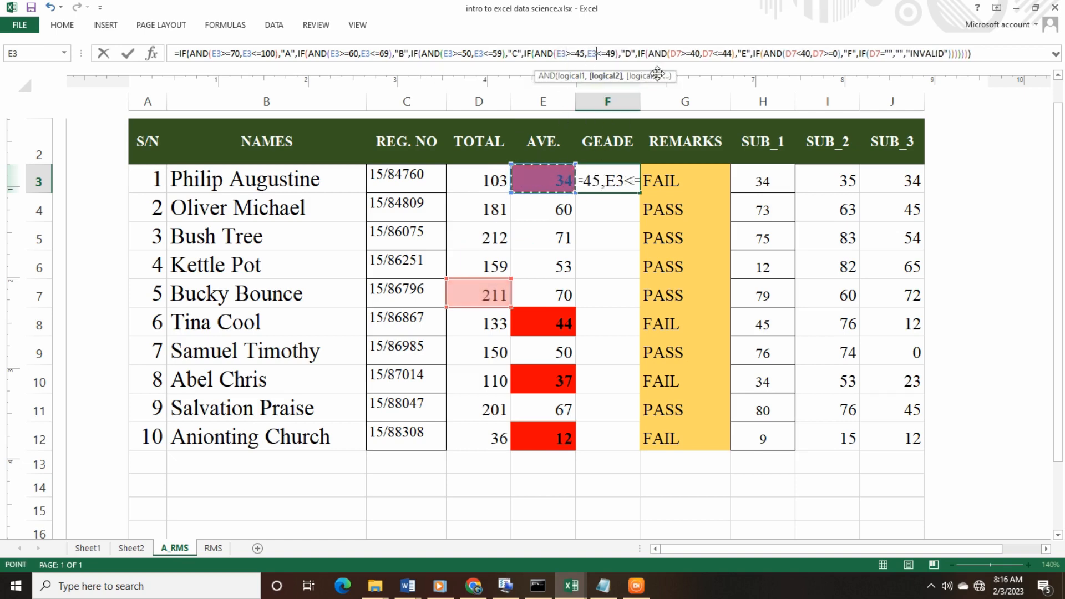
Replace D7 with E3 in both conditions of the "E" test and in the "F" test's less-than-40 condition.
double_click(678, 54)
click(537, 179)
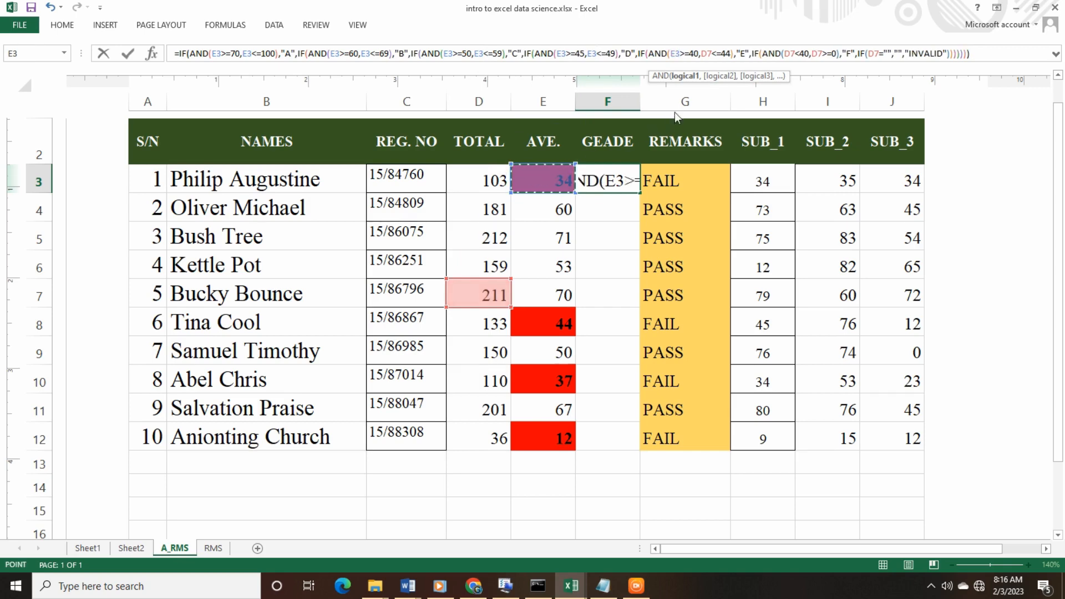
double_click(707, 53)
double_click(792, 54)
click(541, 179)
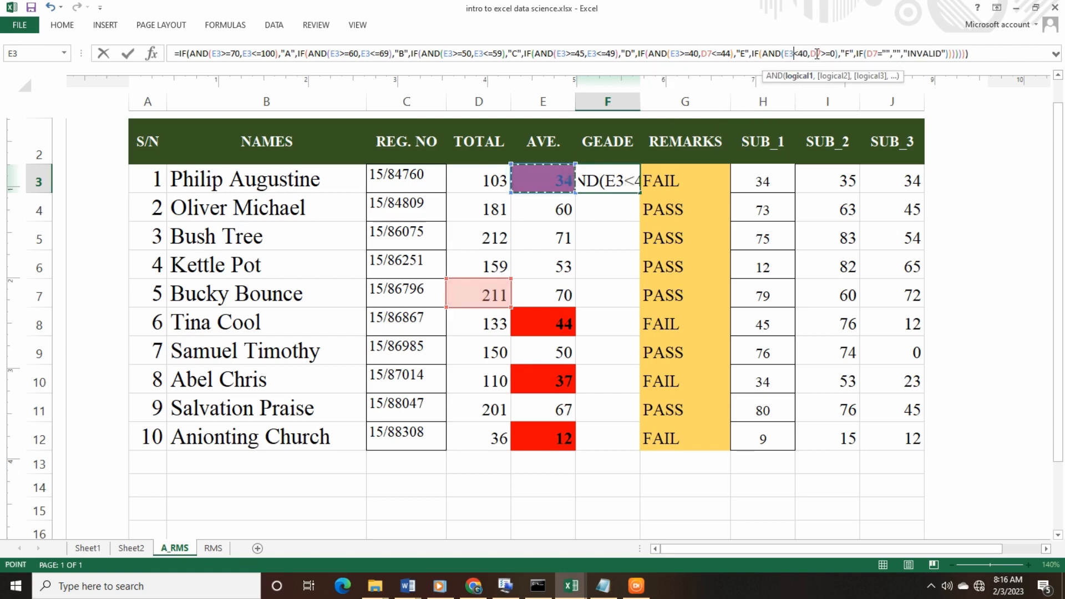
double_click(707, 53)
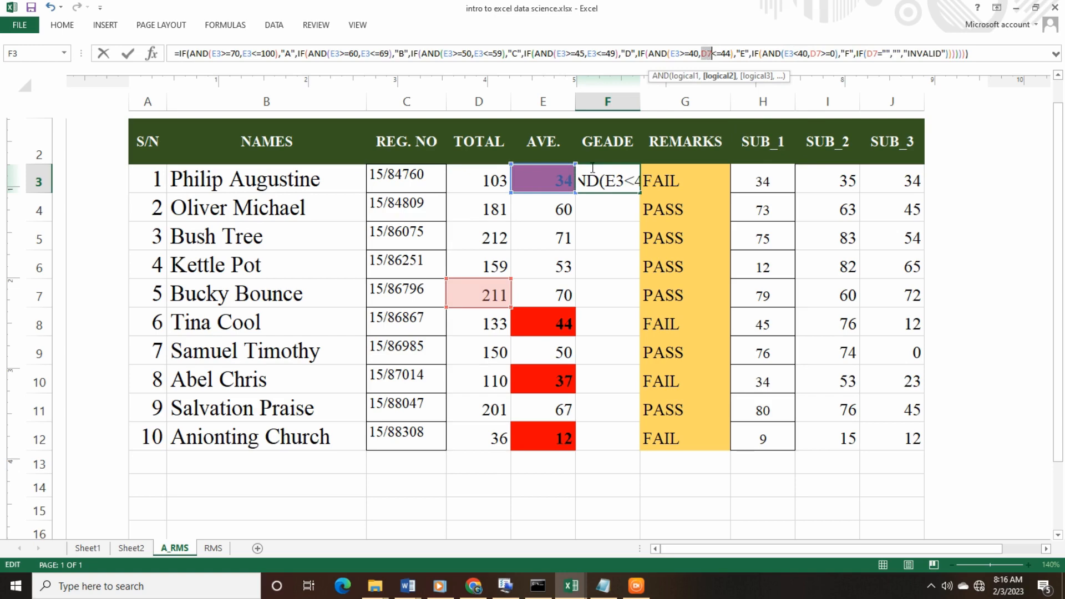
click(541, 178)
Replace D7 with E3 in the "F" test's >=0 condition and the final blank test, and enter the F3 formula.
double_click(815, 53)
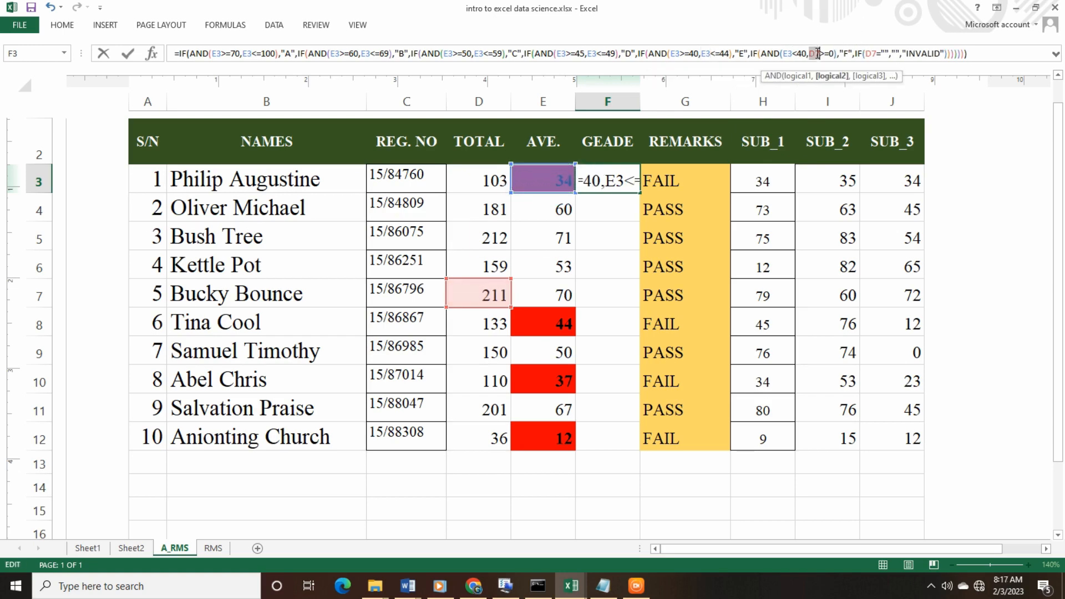
click(546, 176)
double_click(871, 54)
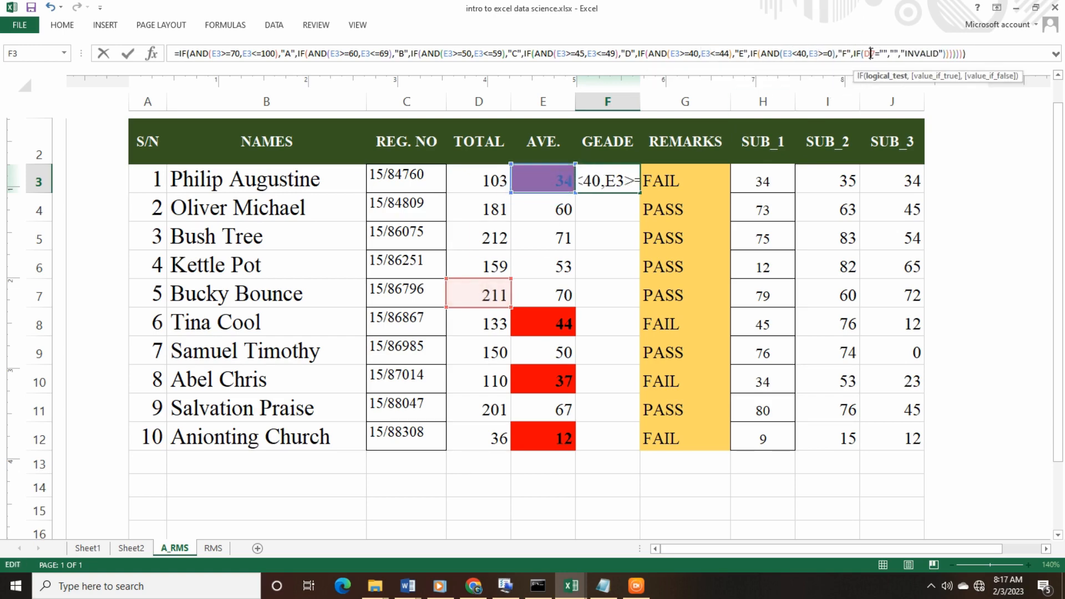
click(546, 182)
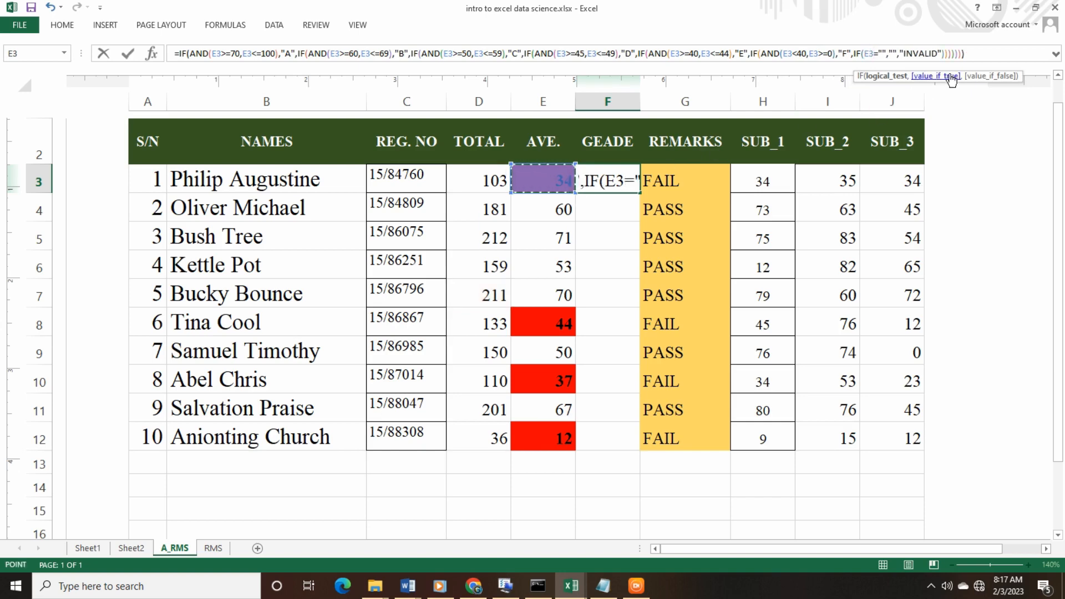
click(970, 54)
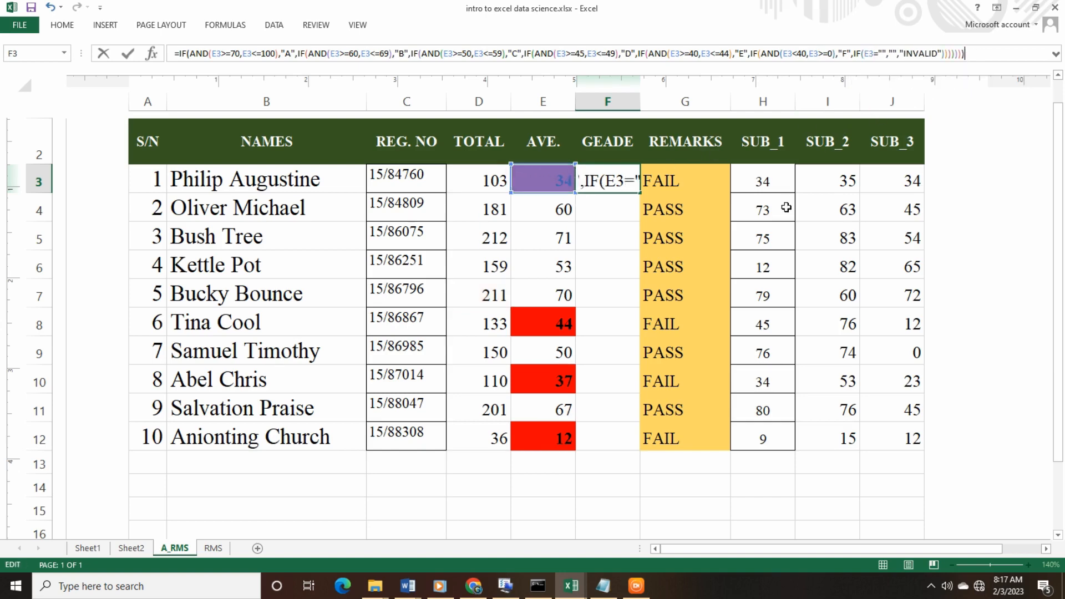
key(Return)
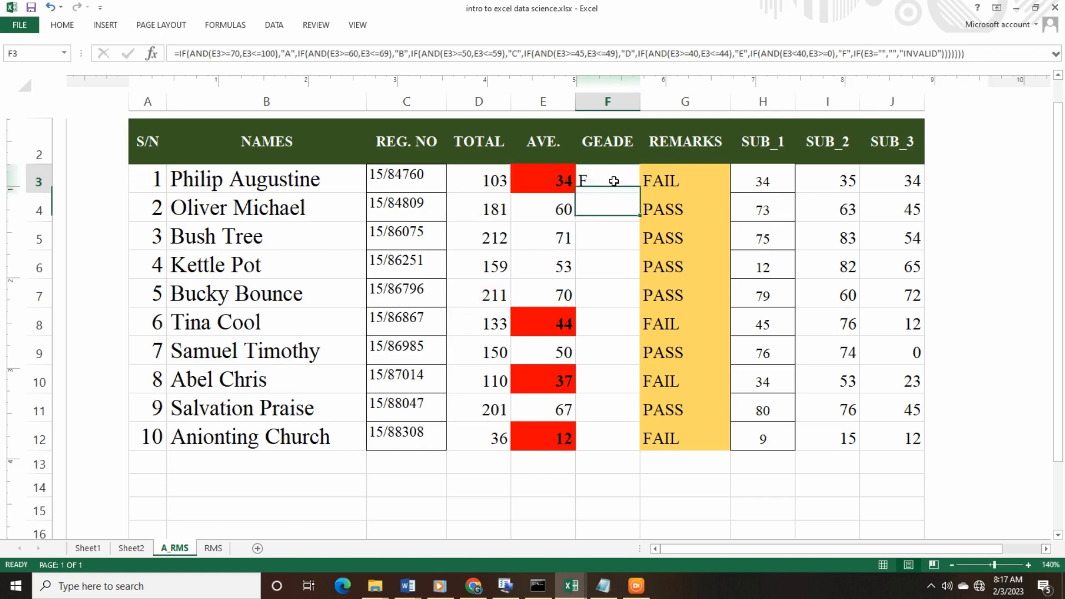
Fill the F3 grade formula down through F12 and inspect the copied formula in F8.
click(614, 181)
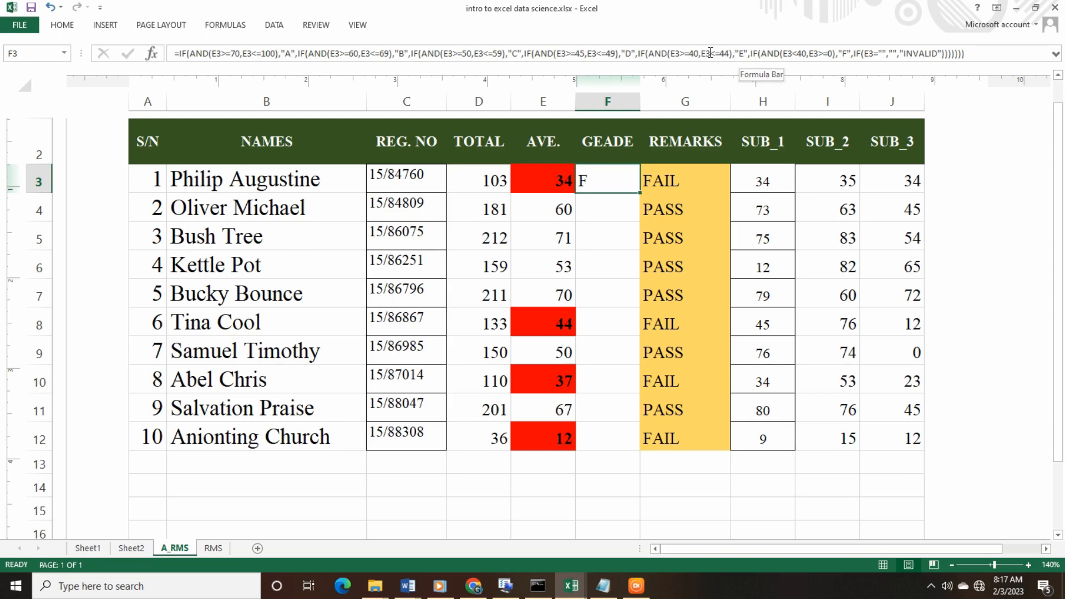
click(742, 53)
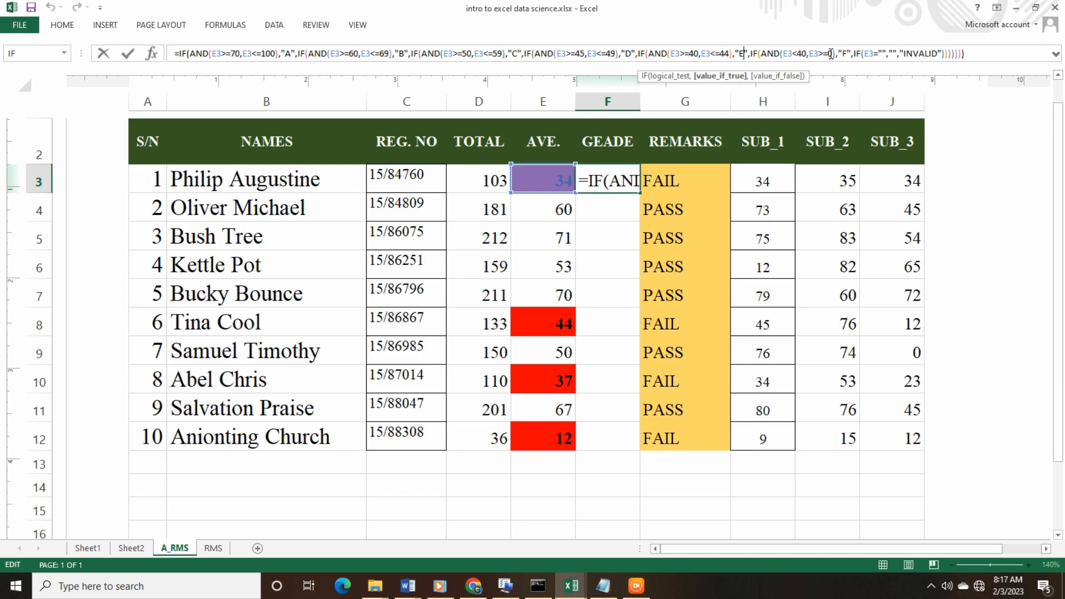
click(887, 54)
key(ctrl+Return)
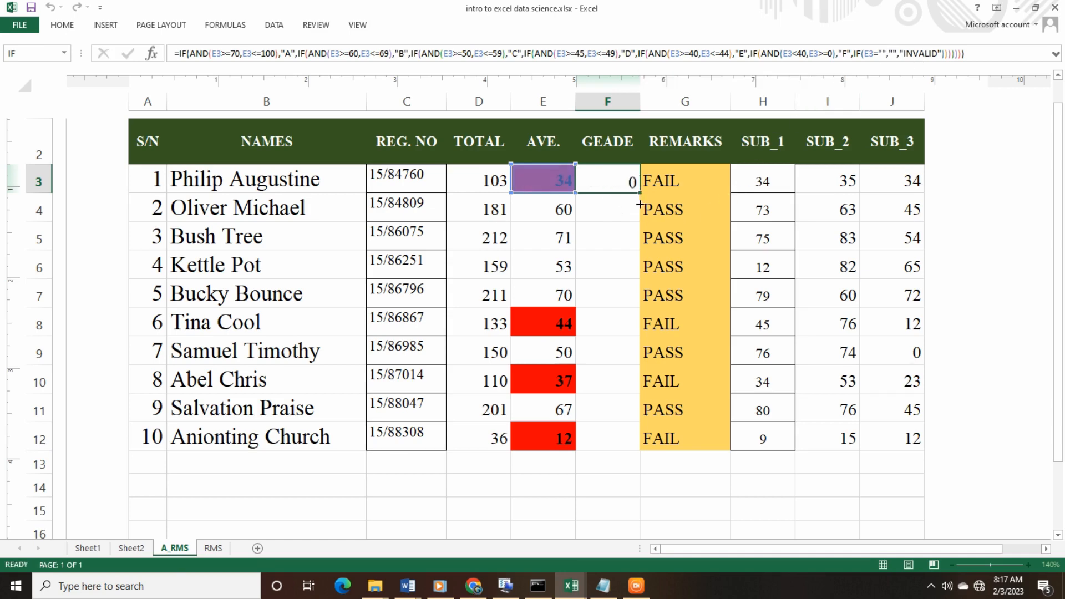
drag(640, 192, 645, 448)
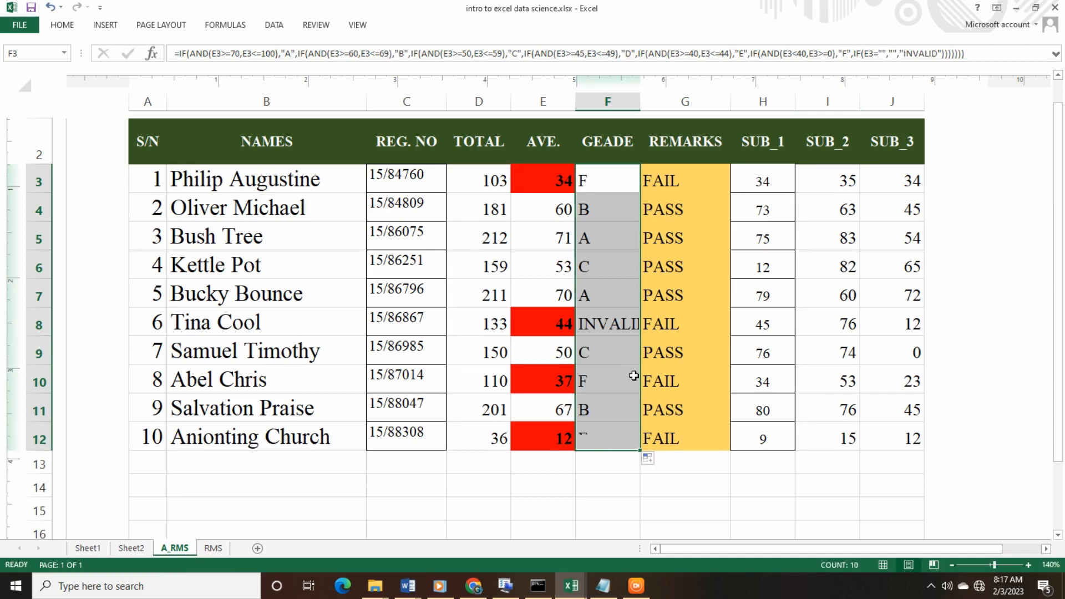
click(609, 360)
click(621, 330)
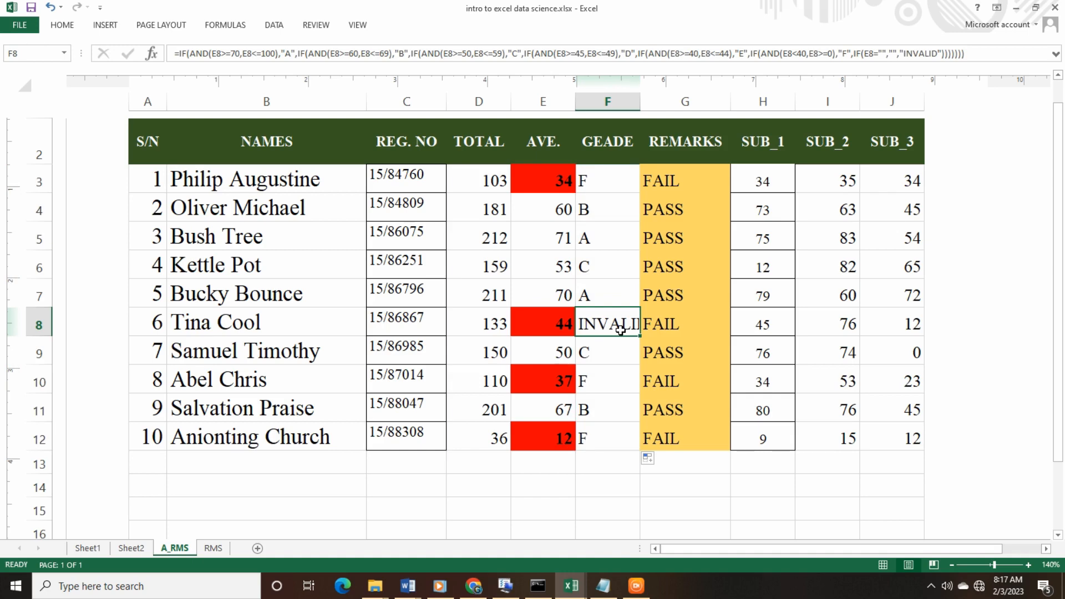
Centre the grades in F3:F12 horizontally.
drag(596, 183, 600, 442)
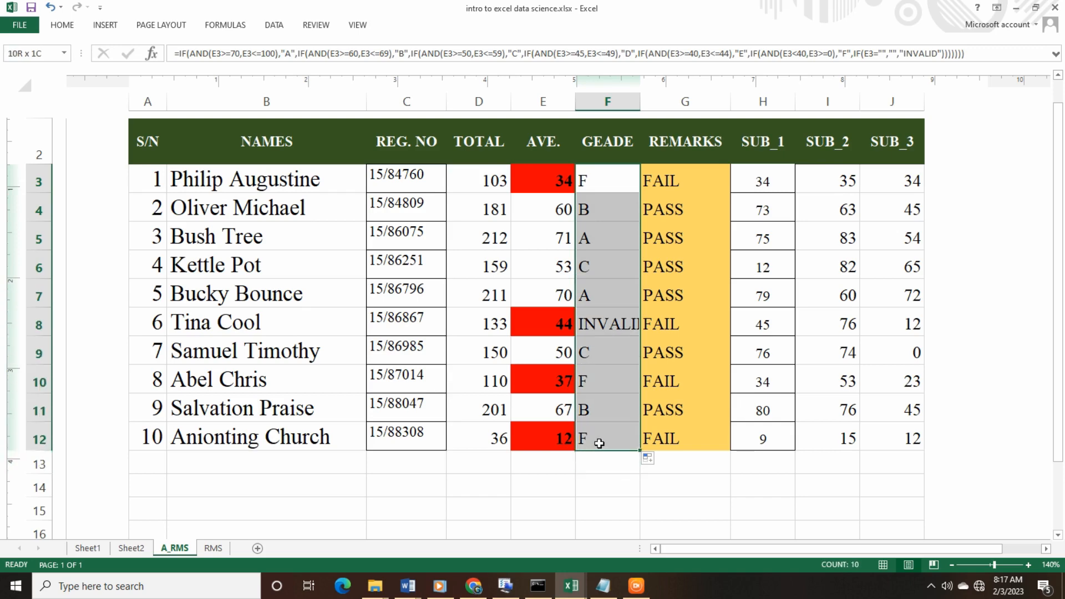
click(67, 26)
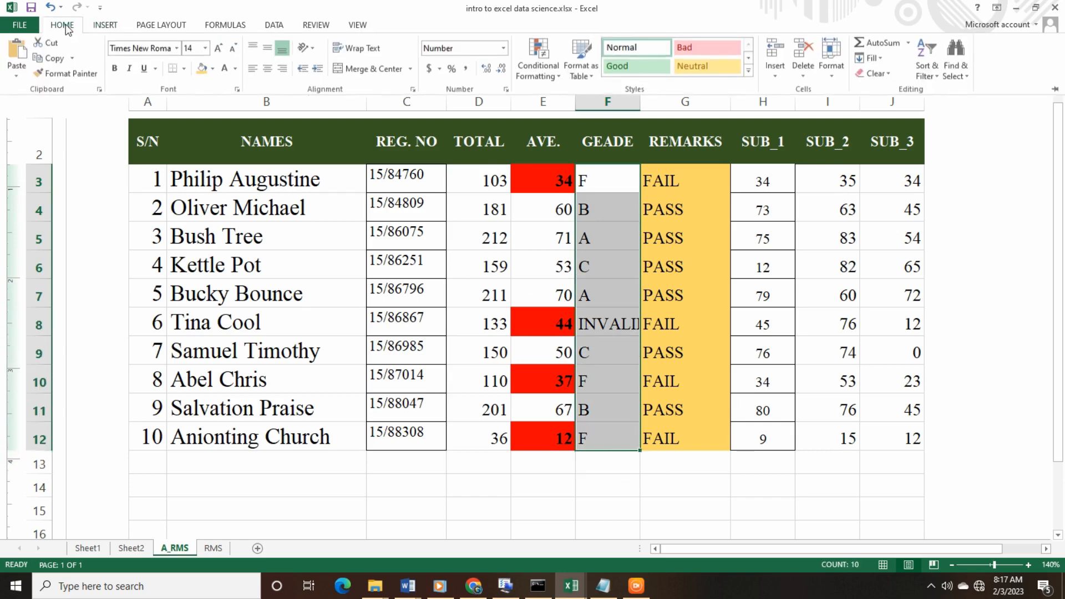
click(268, 69)
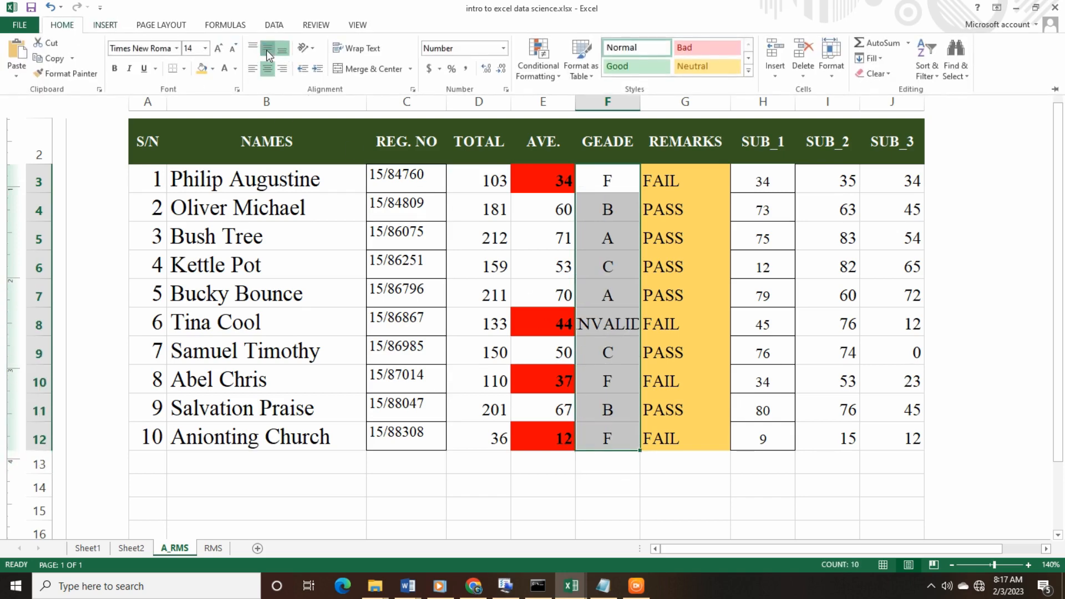
Middle-align the grades in F3:F12 vertically and compare F8's grade formula with the average in E8.
click(267, 49)
click(614, 335)
click(603, 322)
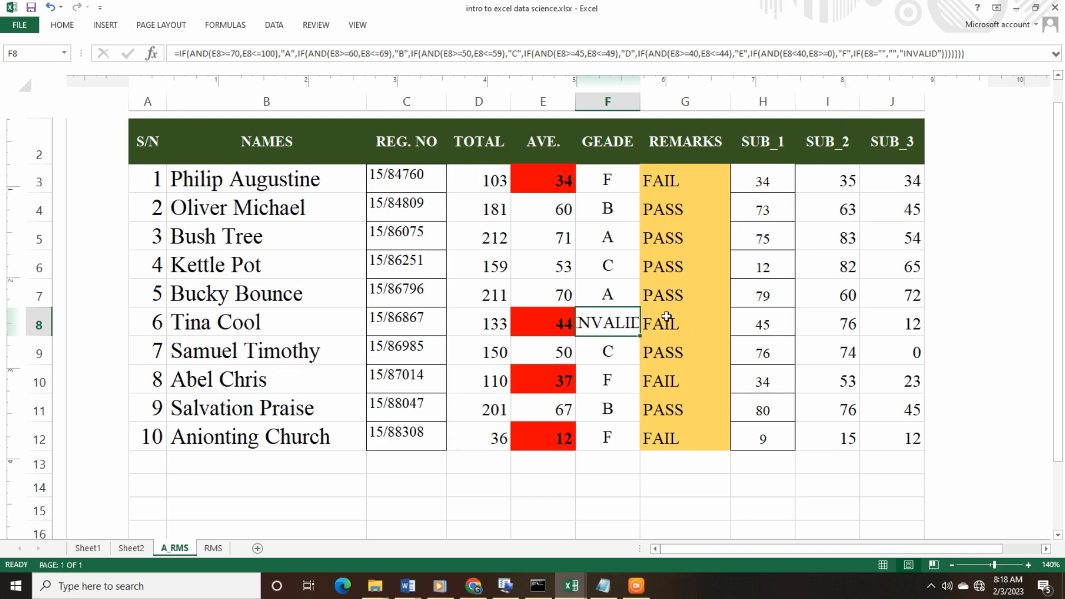
click(556, 333)
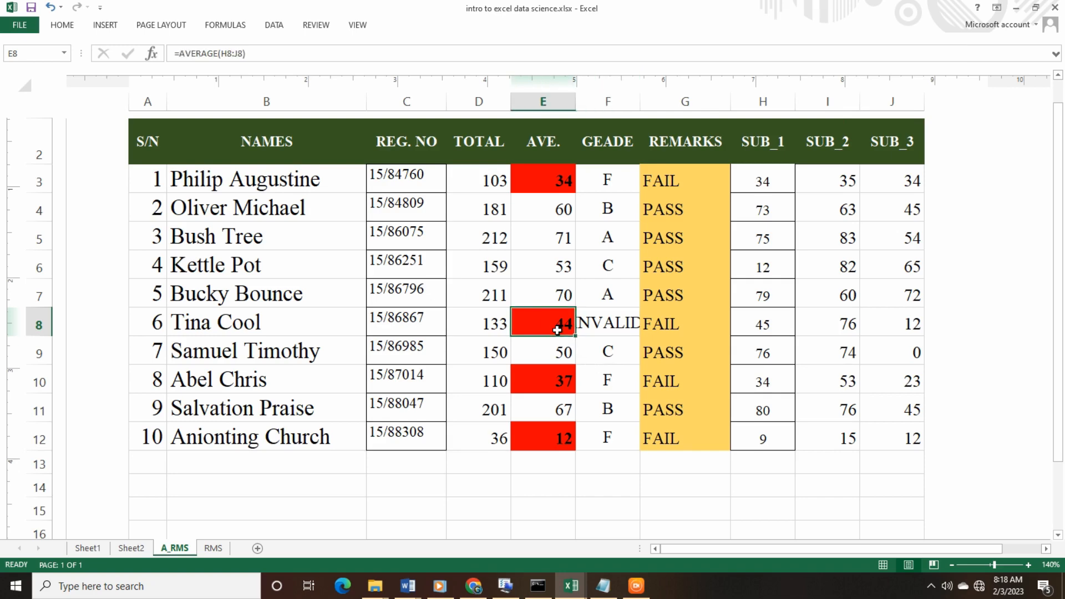
click(601, 330)
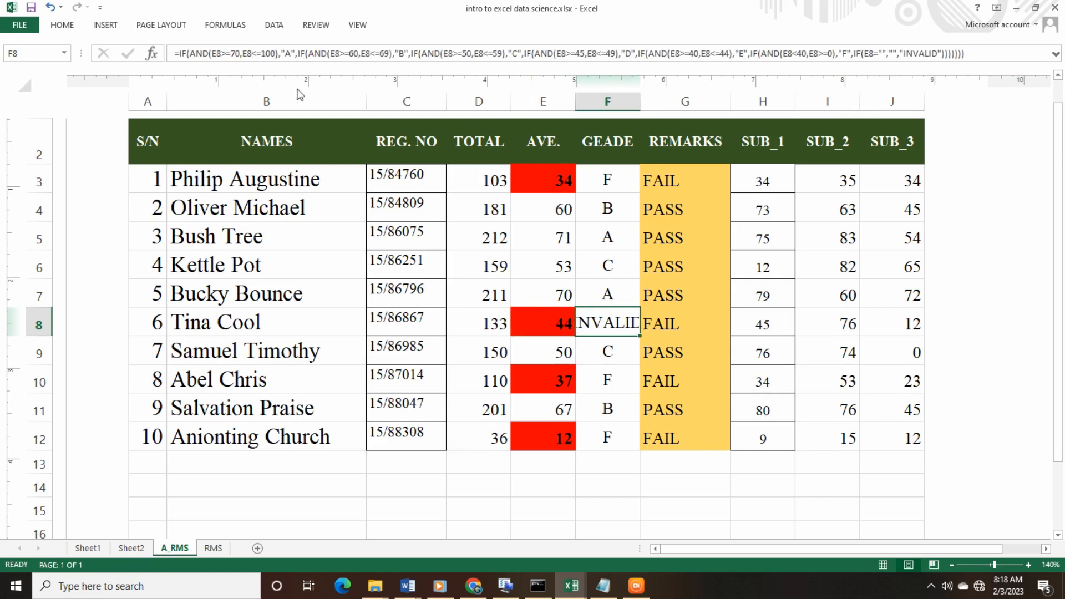
Examine the conditions in F8's grade formula, from the "A" test to the "E" test's upper limit of 44.
double_click(251, 52)
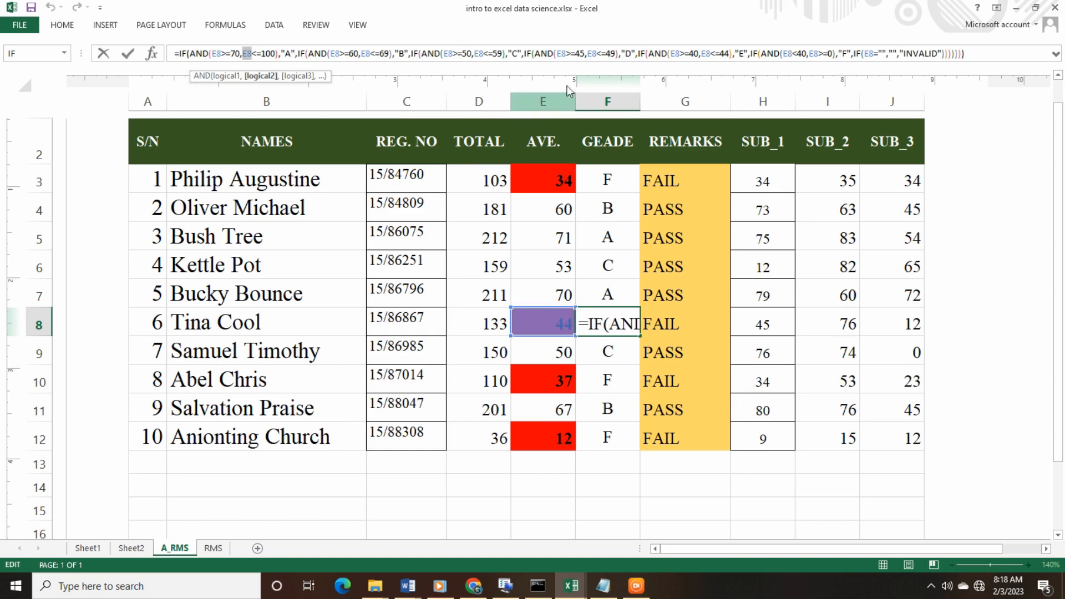
double_click(724, 54)
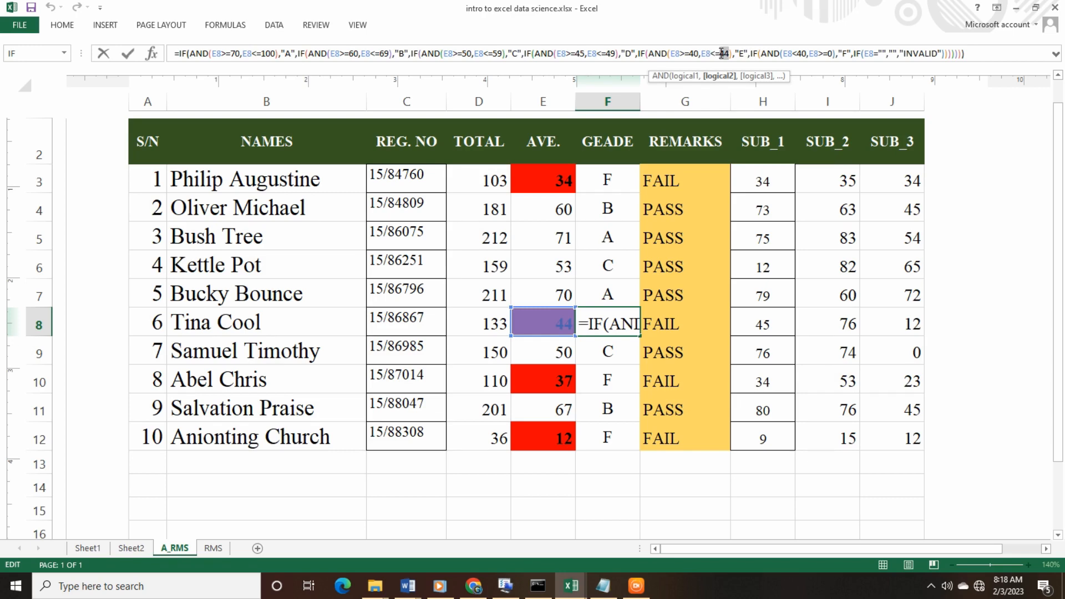
double_click(721, 54)
click(716, 53)
Remove the stray F9 reference from the "E" test in F8 and re-enter the formula.
click(600, 365)
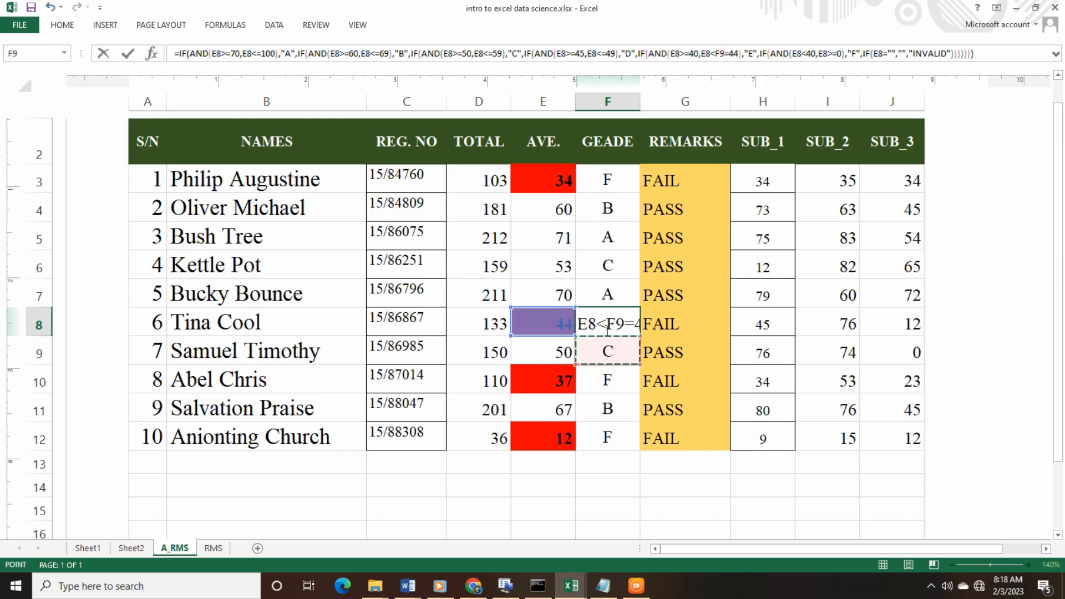
click(607, 332)
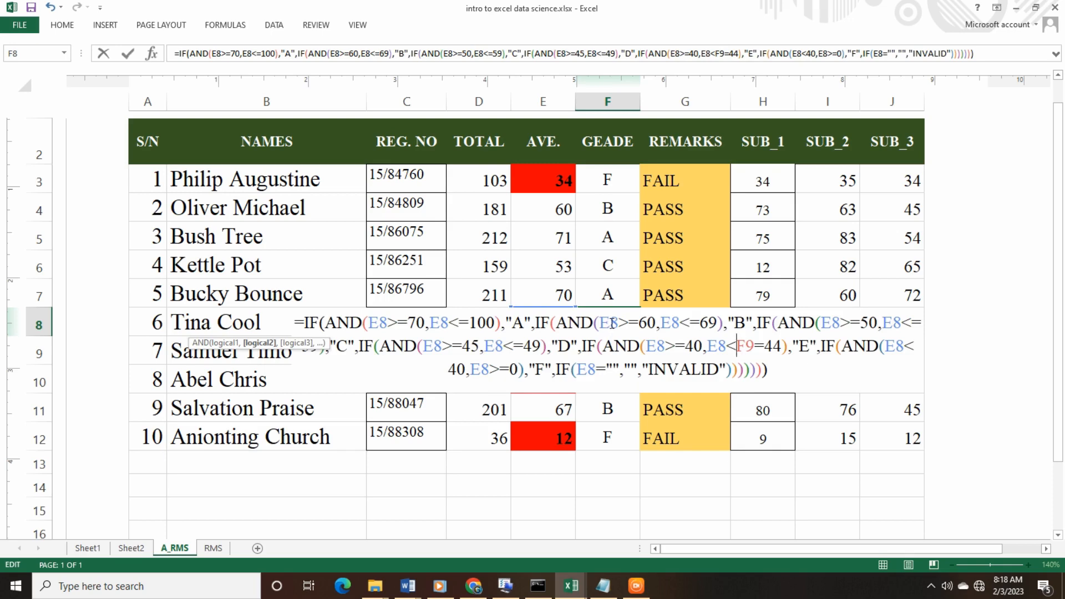
key(Delete)
key(Delete)
click(979, 55)
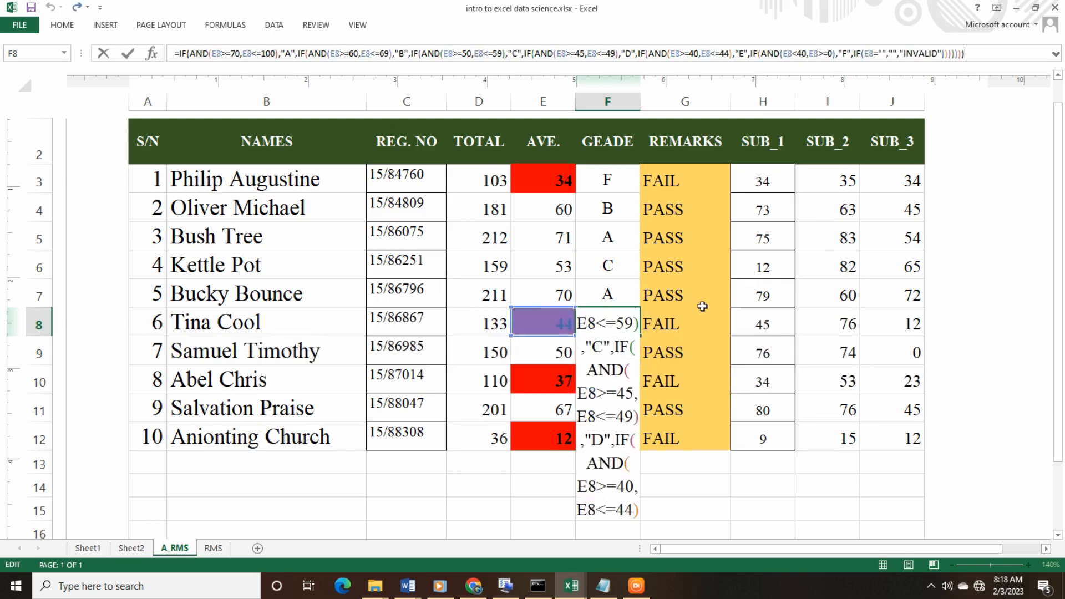
key(ctrl+Return)
Compare the grade formulas in F7 and F8 and look over the grades in F3:F12.
click(627, 300)
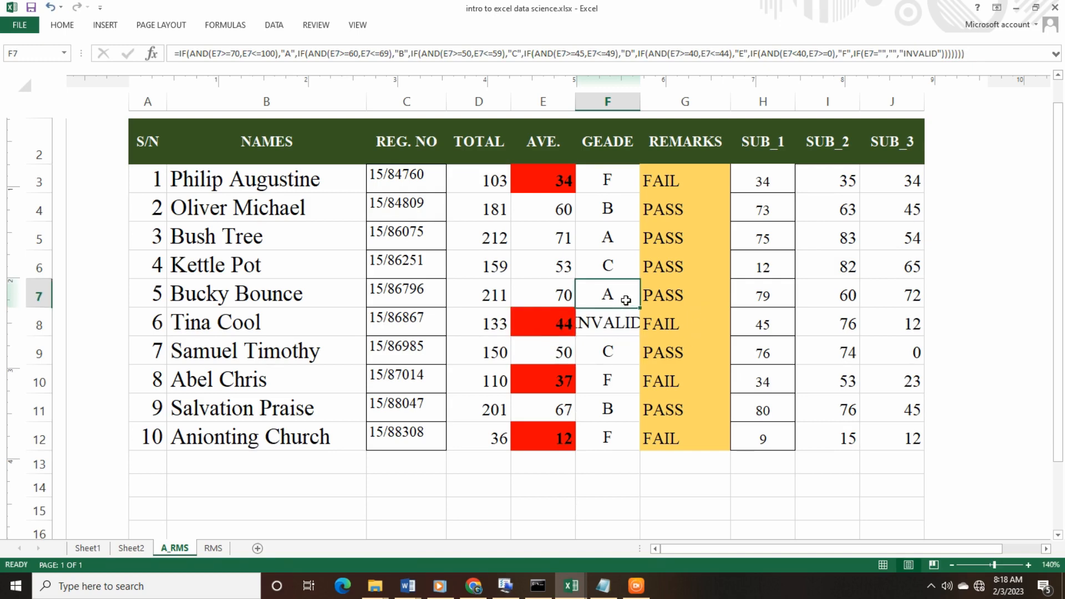
click(624, 329)
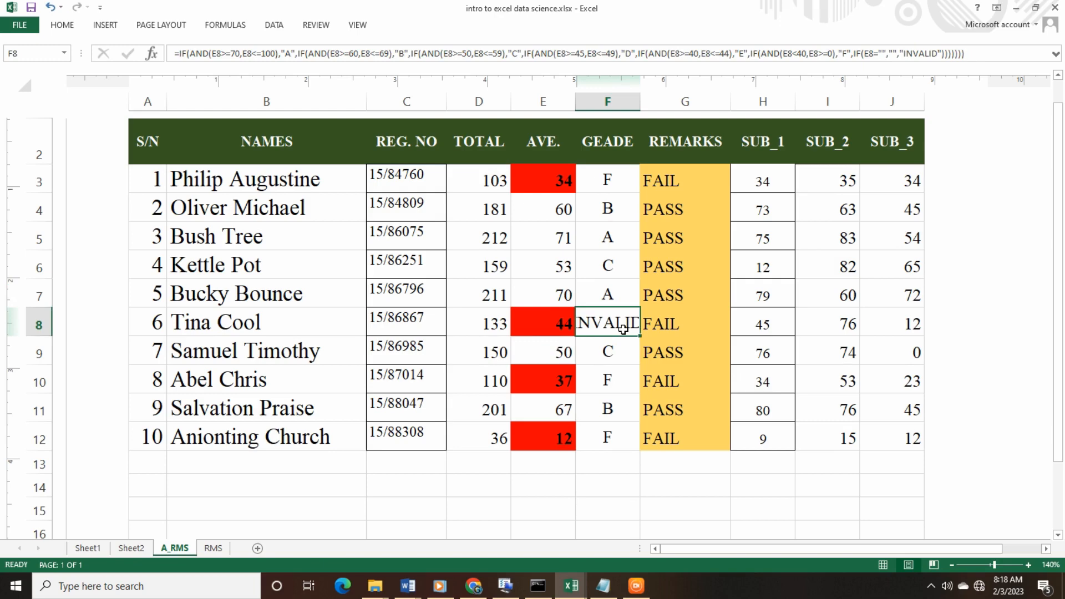
drag(607, 438, 604, 185)
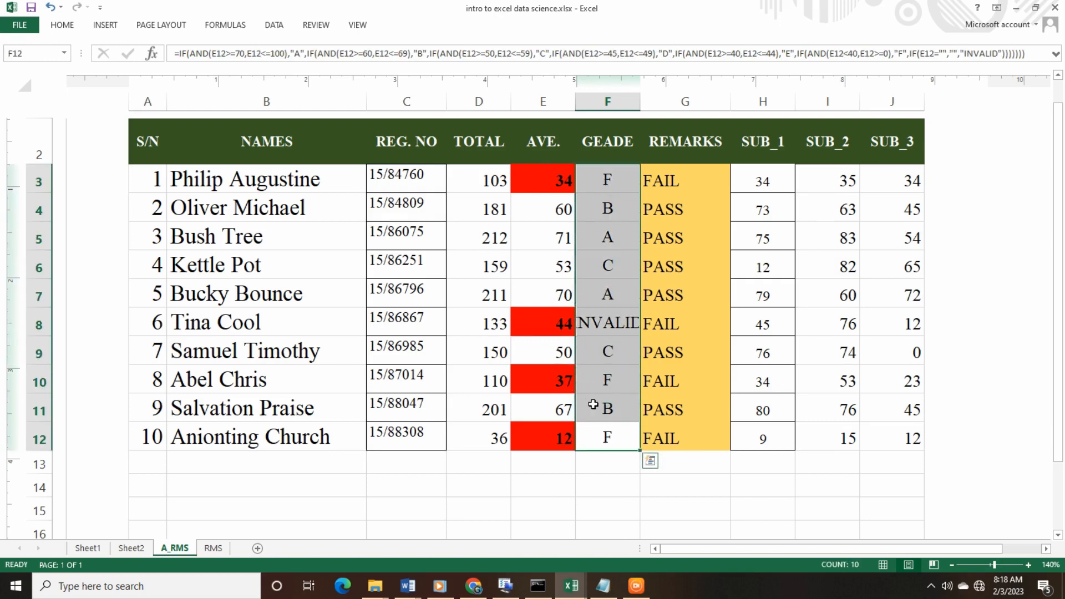
click(607, 303)
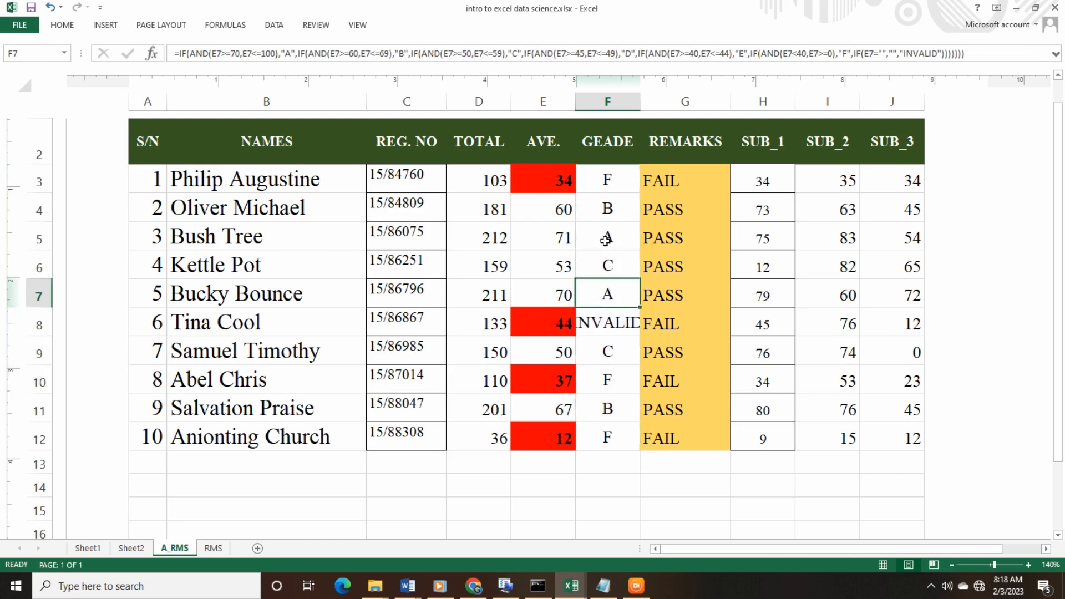
Start a conditional formatting rule on F3 for cell values greater than or equal to 70.
click(610, 182)
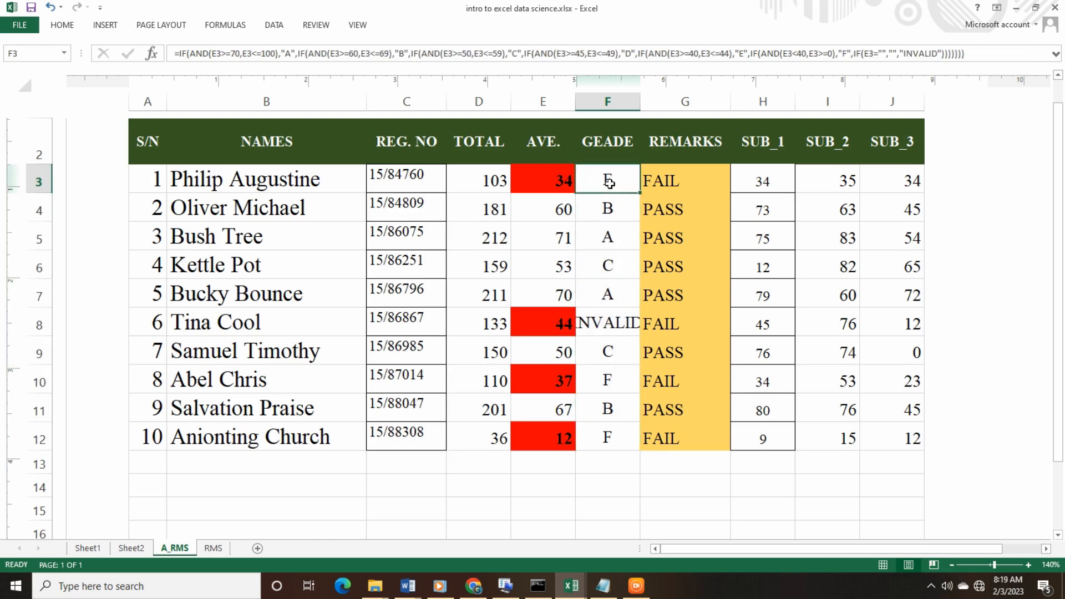
click(64, 26)
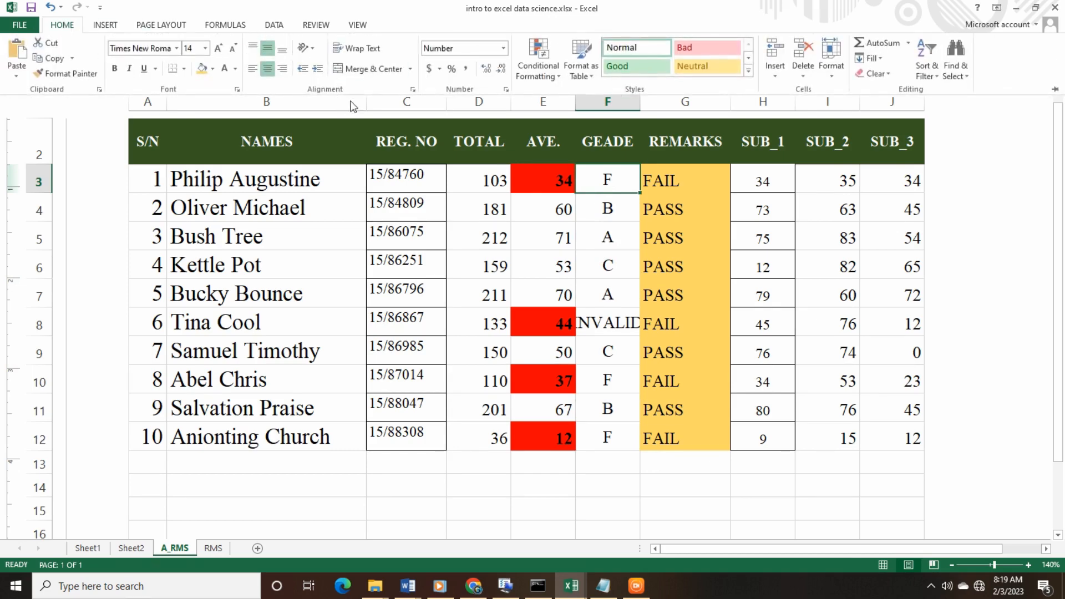
click(549, 73)
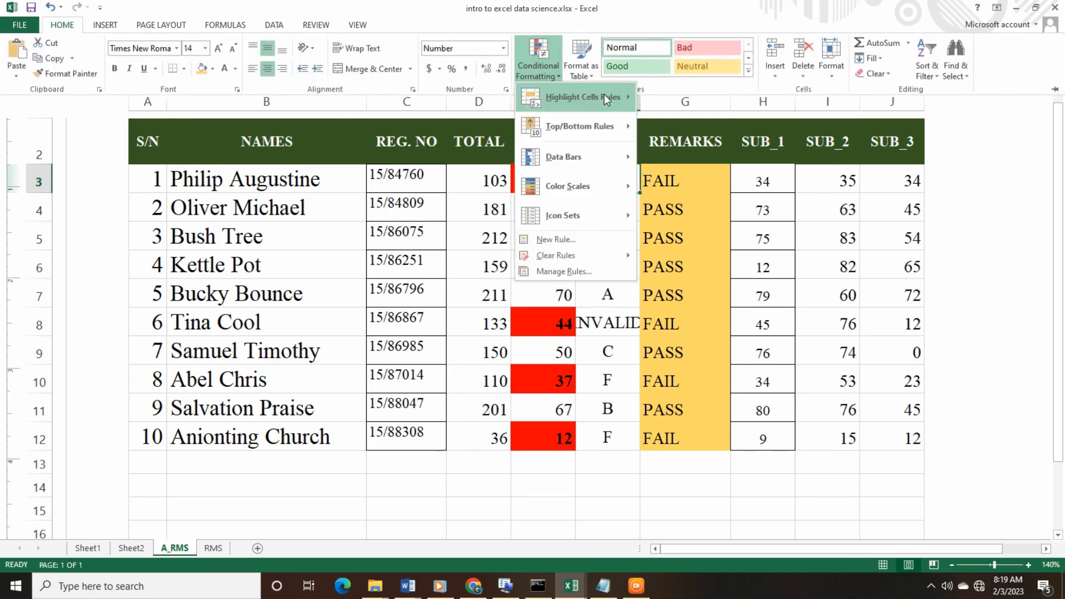
mouse_move(583, 97)
click(692, 297)
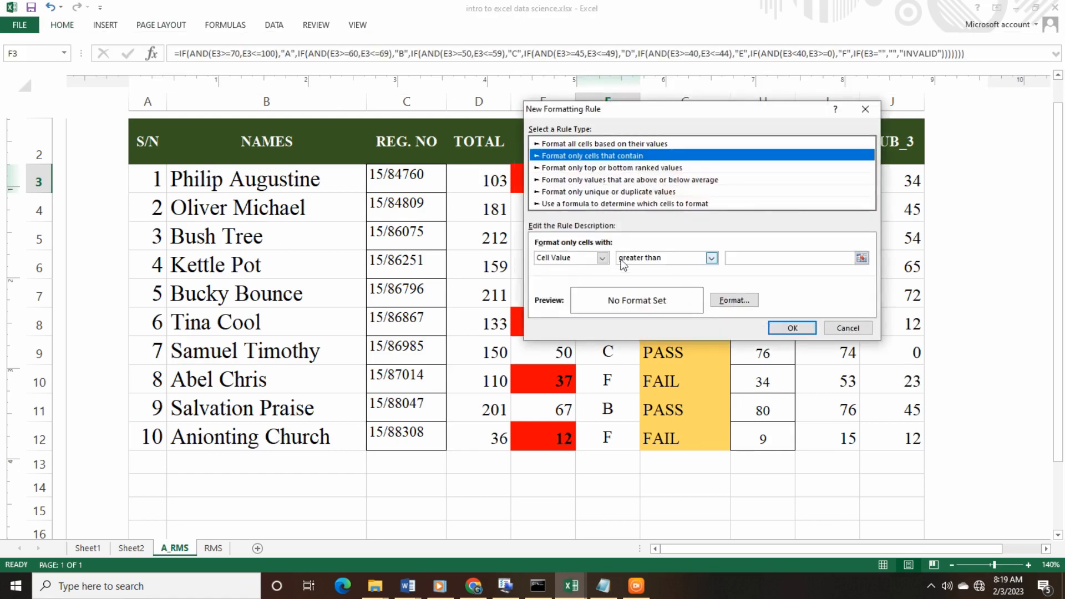
drag(635, 108, 747, 125)
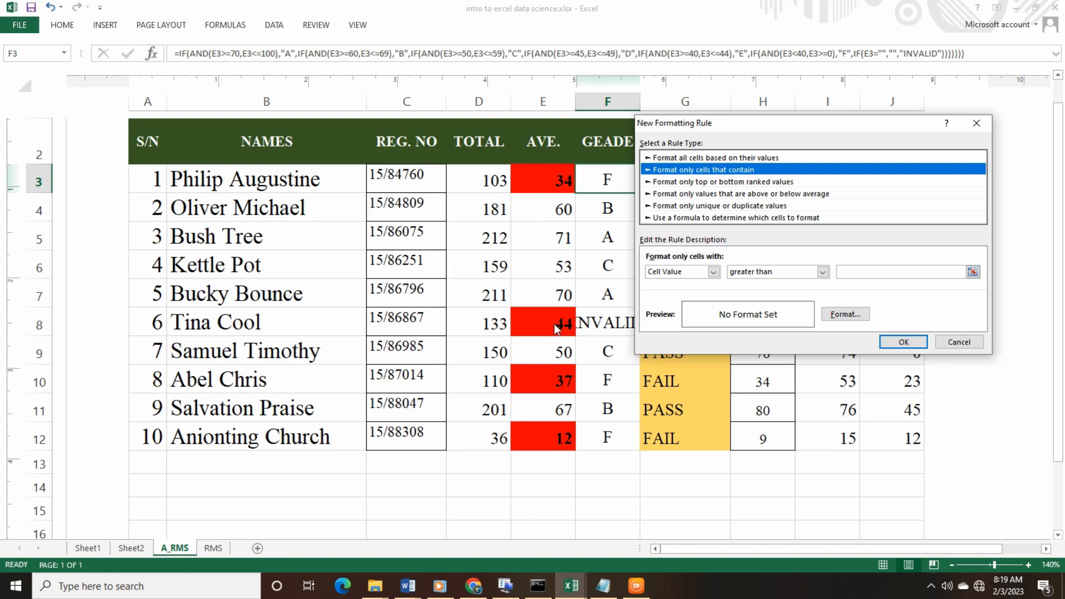
click(823, 272)
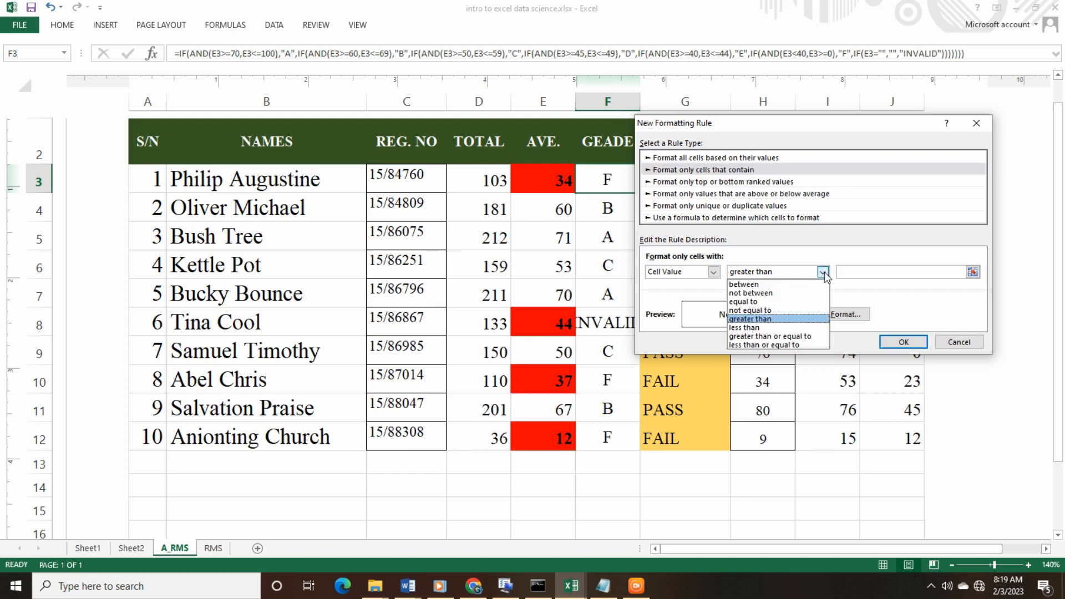
click(805, 339)
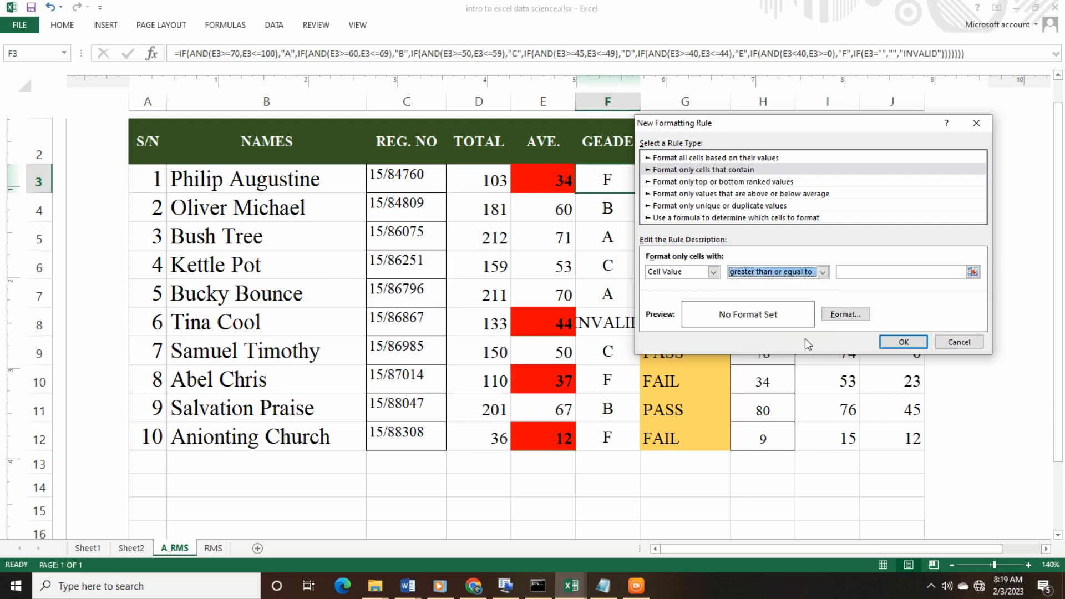
click(857, 273)
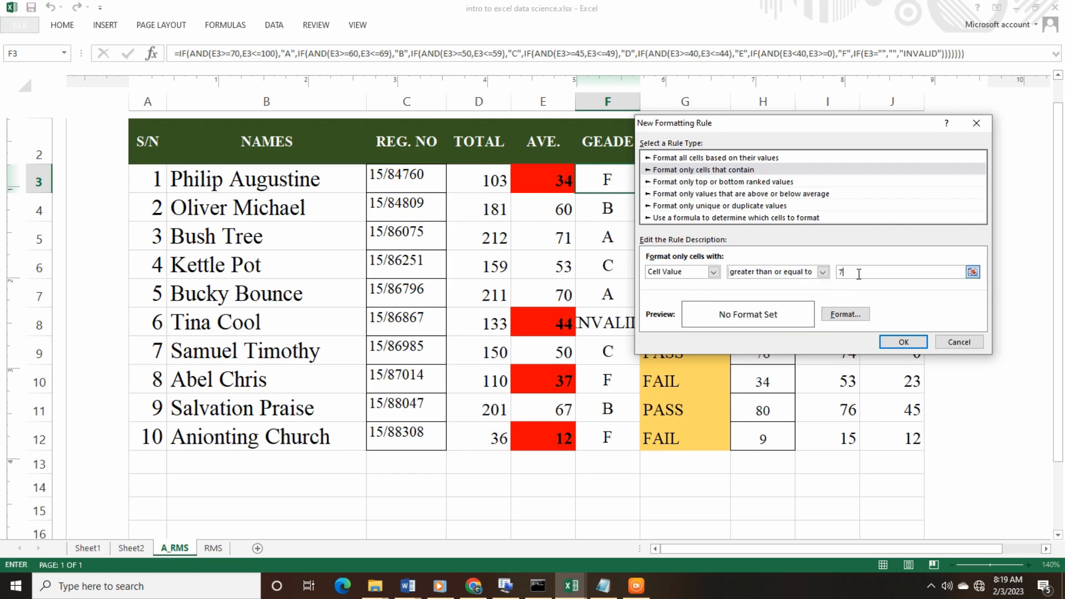
text(70)
Give the new F3 rule a light green background fill and apply it.
click(858, 314)
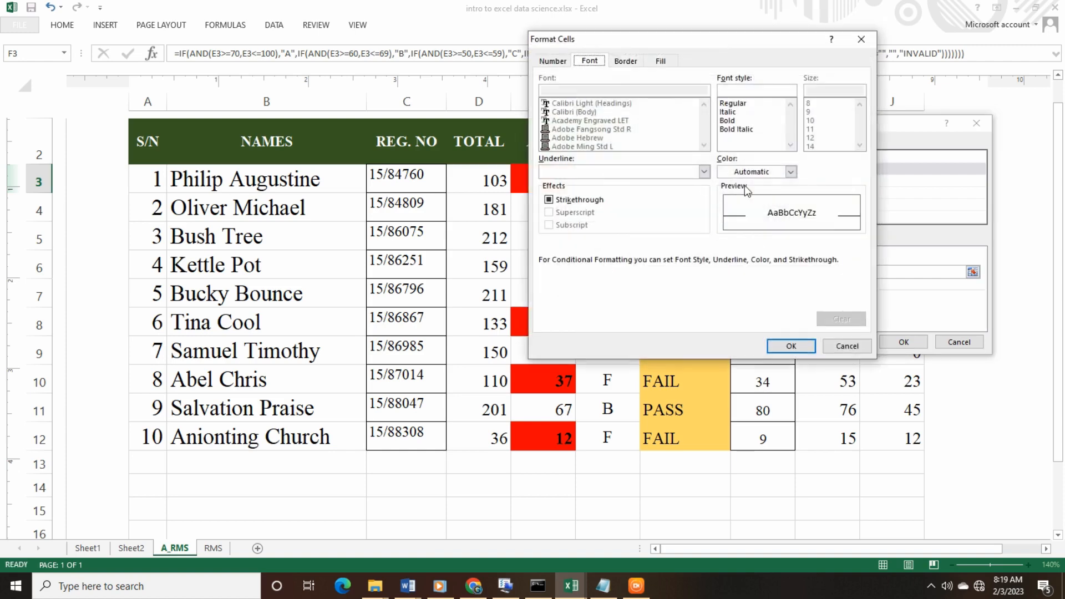
click(635, 62)
click(660, 61)
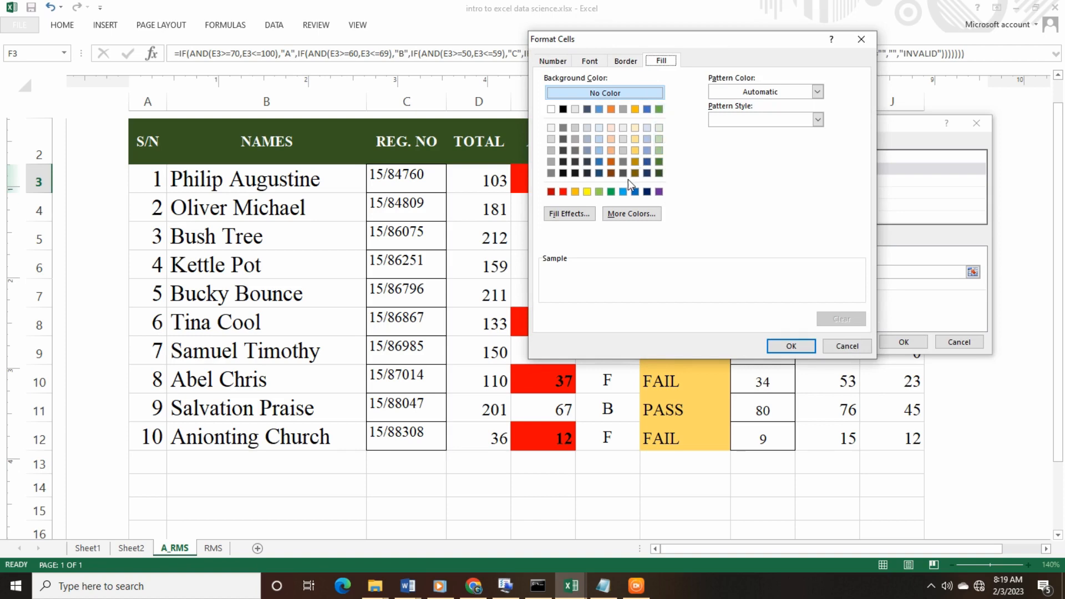
click(600, 193)
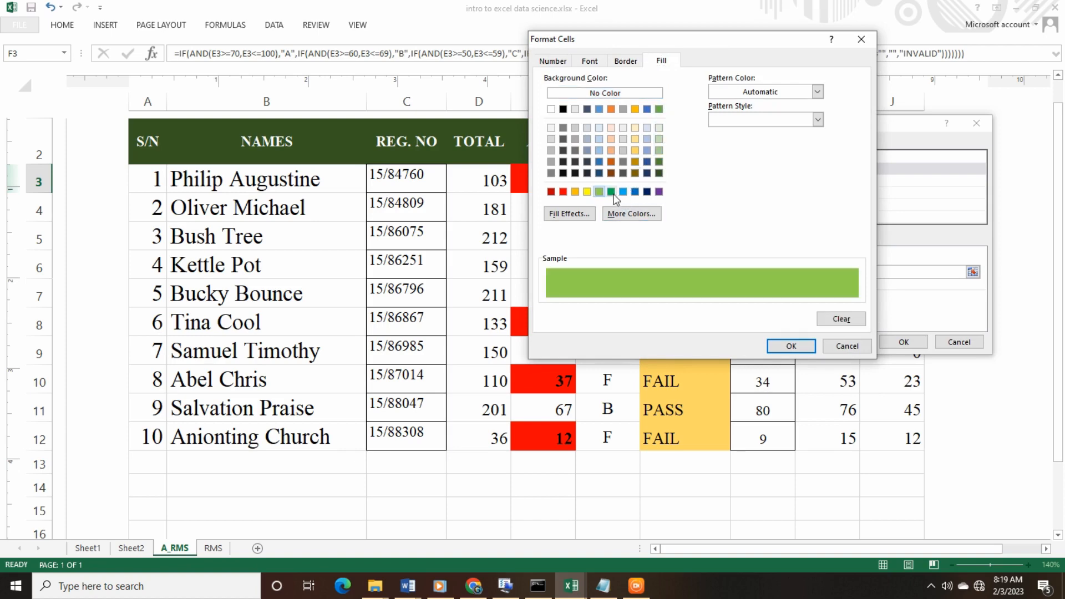
click(611, 192)
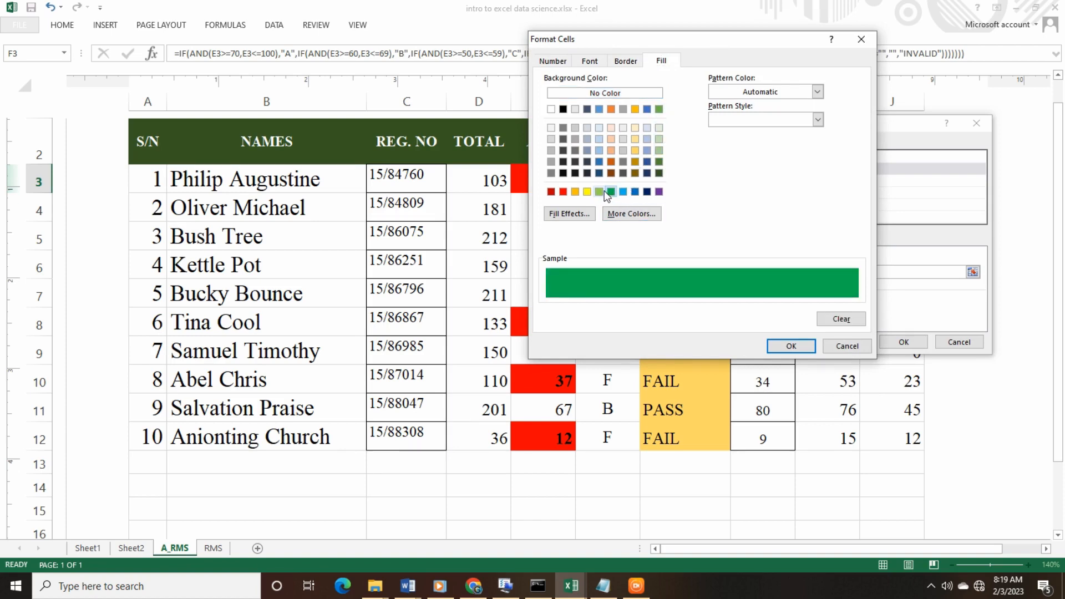
click(599, 192)
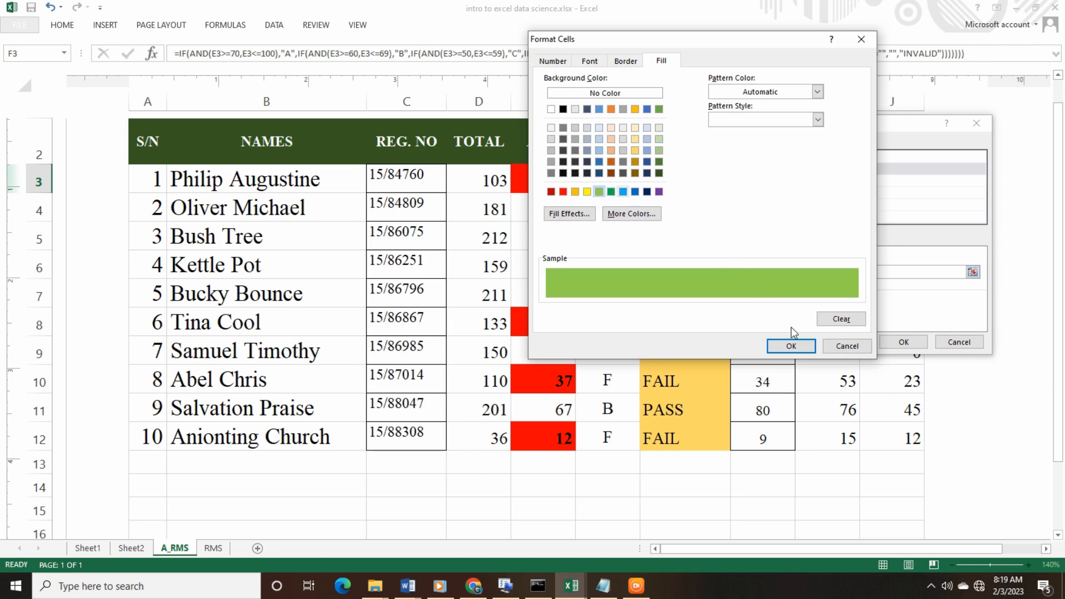
key(Return)
key(Return)
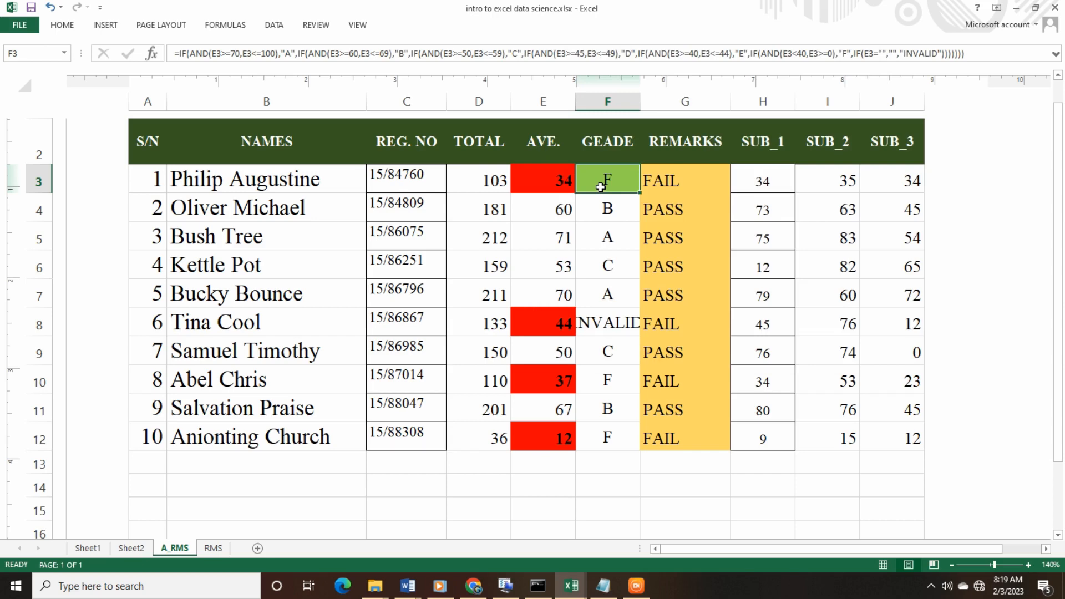
Open F3's green conditional formatting rule for editing in the rules manager.
click(61, 25)
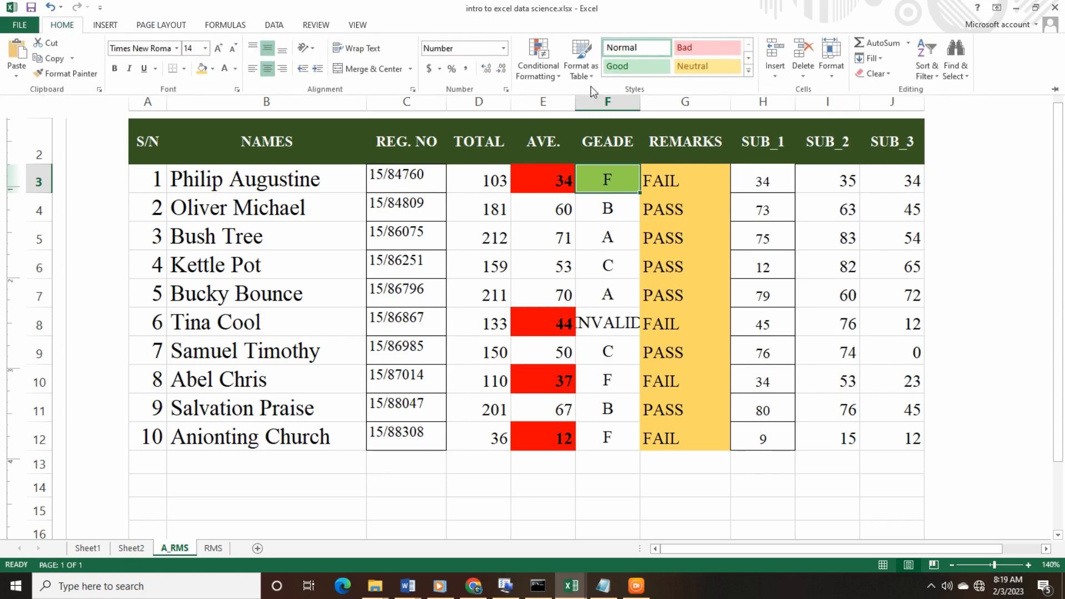
click(541, 70)
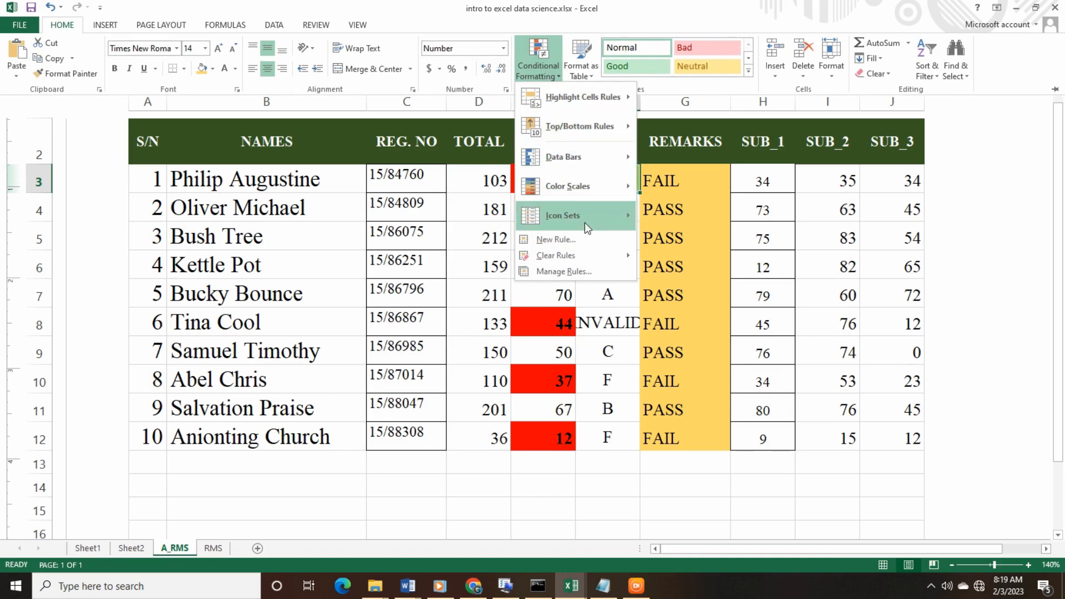
click(587, 271)
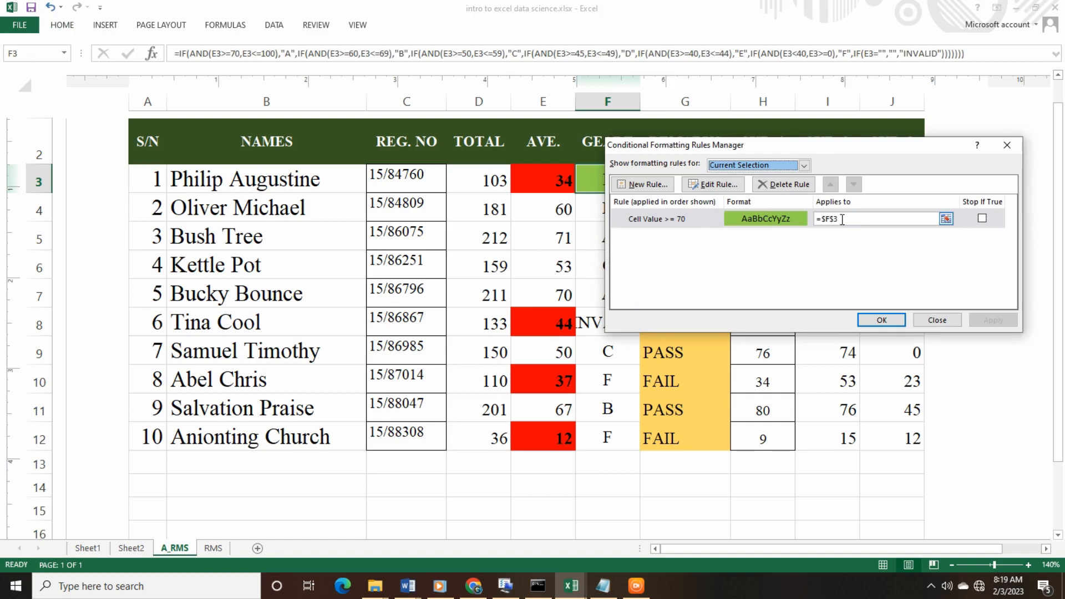
click(842, 219)
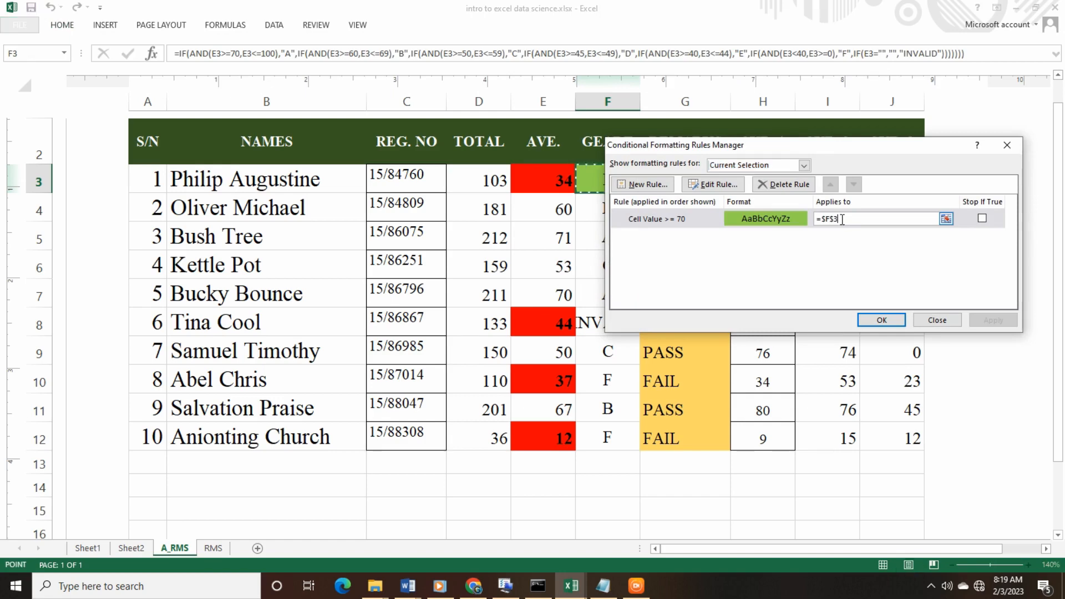
click(675, 217)
click(715, 186)
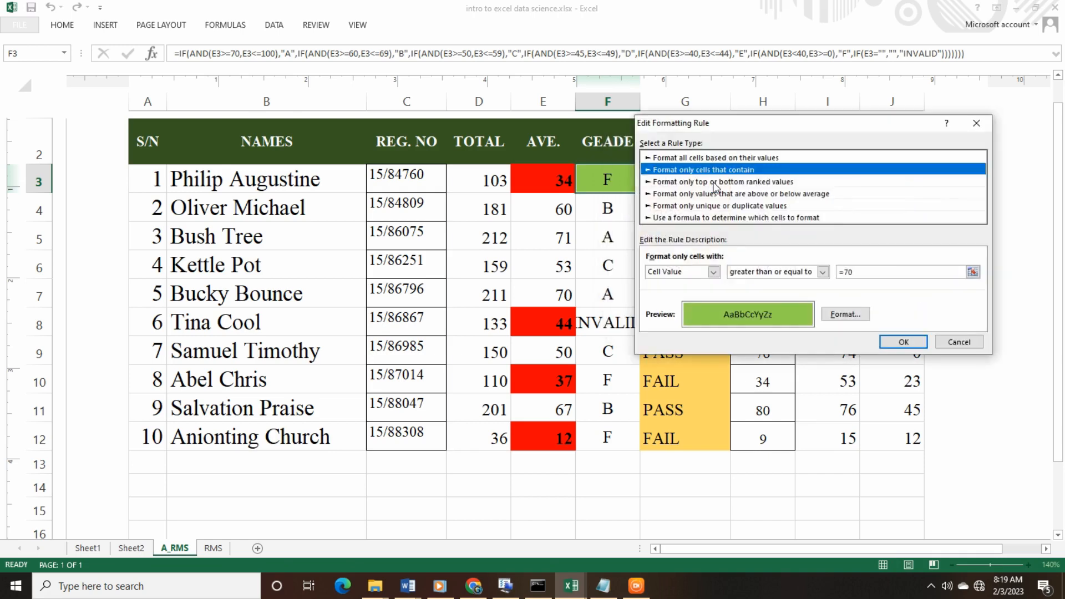
click(844, 272)
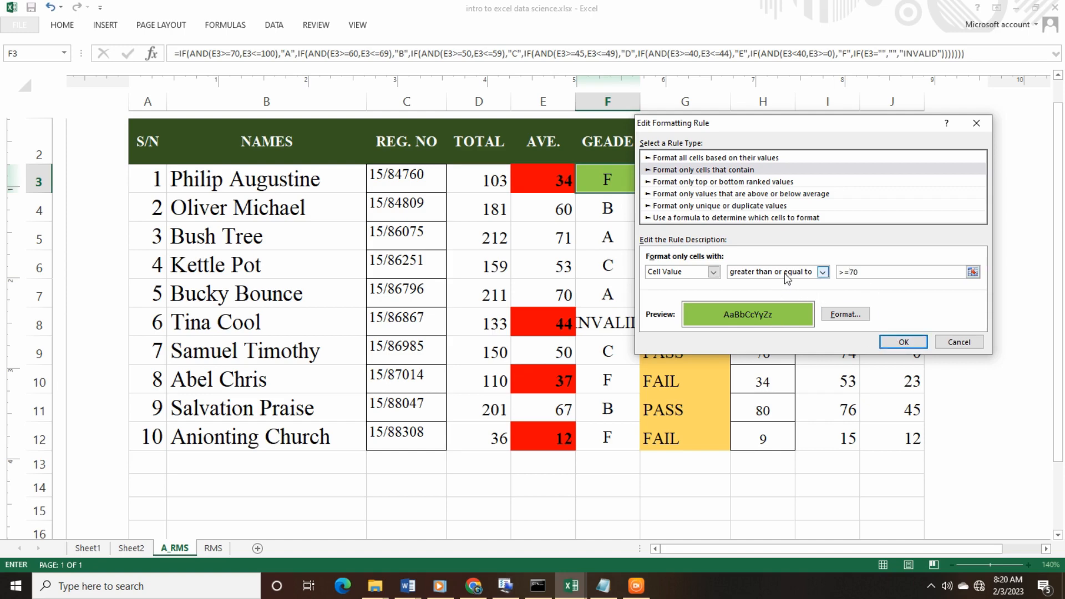
drag(848, 274, 832, 282)
key(BackSpace)
Set the comparison value of F3's green formatting rule to A and apply the change.
drag(712, 125, 738, 129)
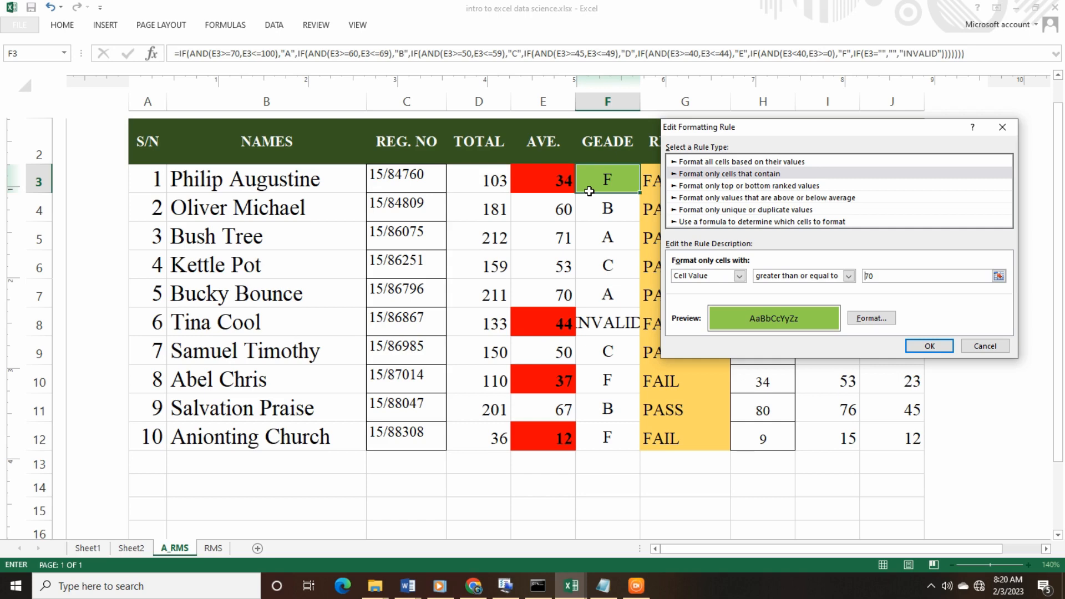
drag(878, 277, 855, 279)
text(A)
click(929, 346)
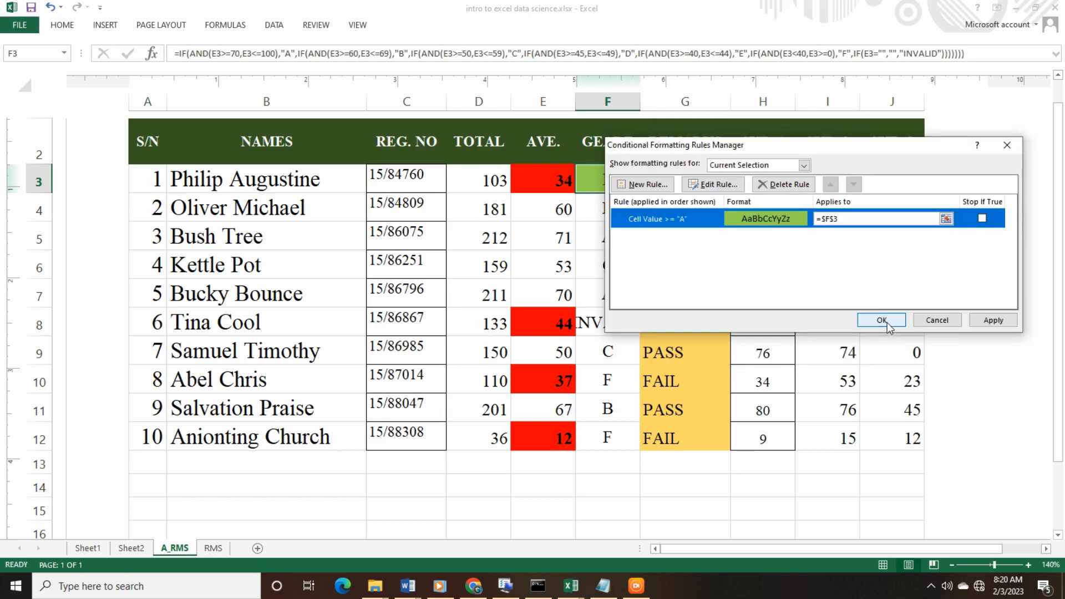
click(977, 322)
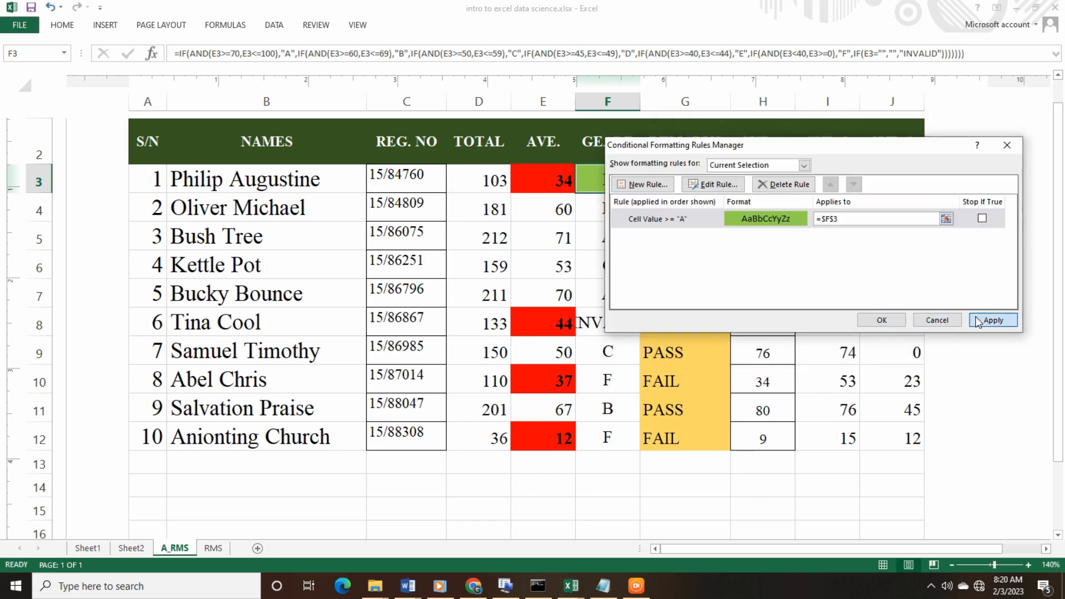
Close the rules manager and clear the conditional formatting rules from cell F3 only.
click(882, 321)
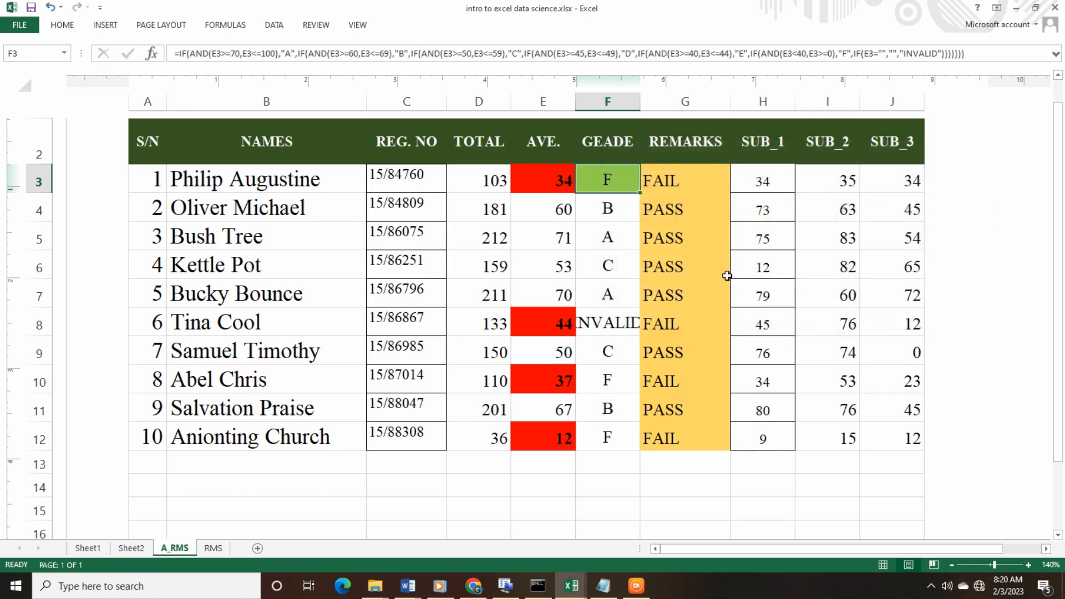
click(611, 206)
click(612, 183)
click(74, 25)
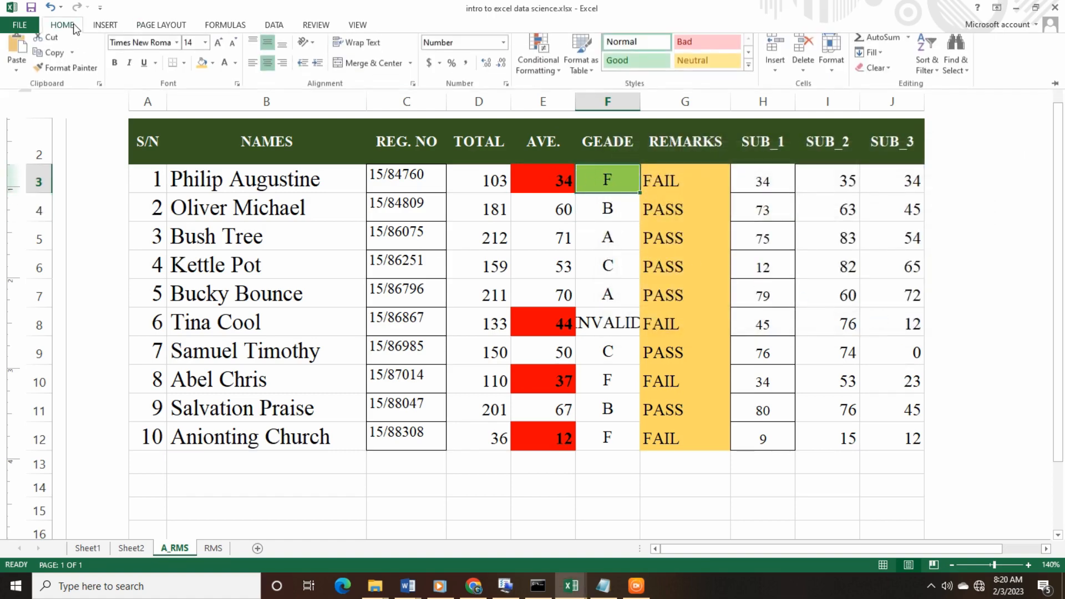
click(554, 78)
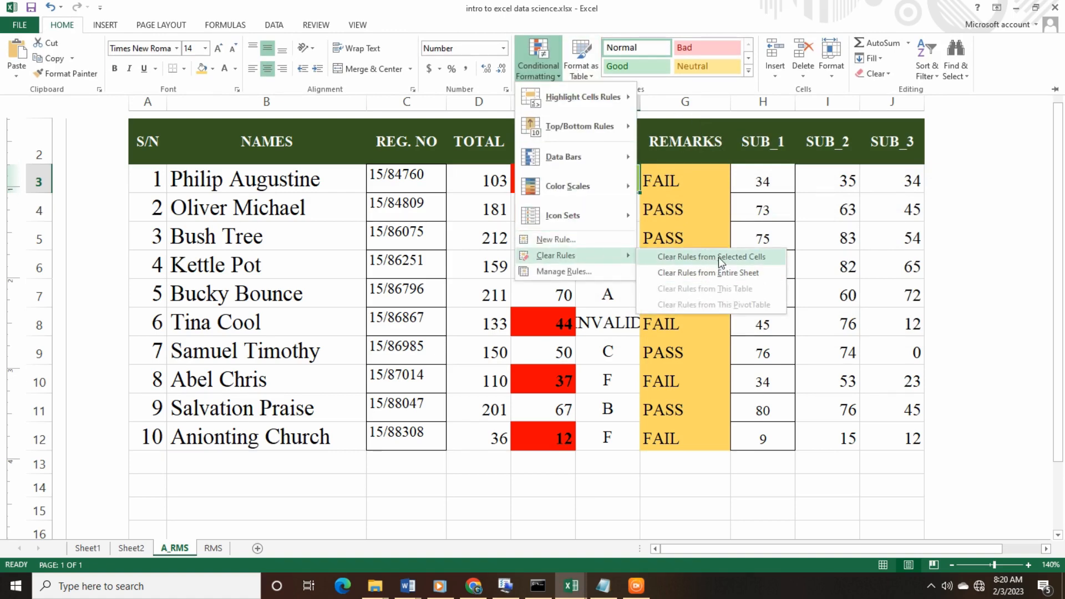
click(718, 257)
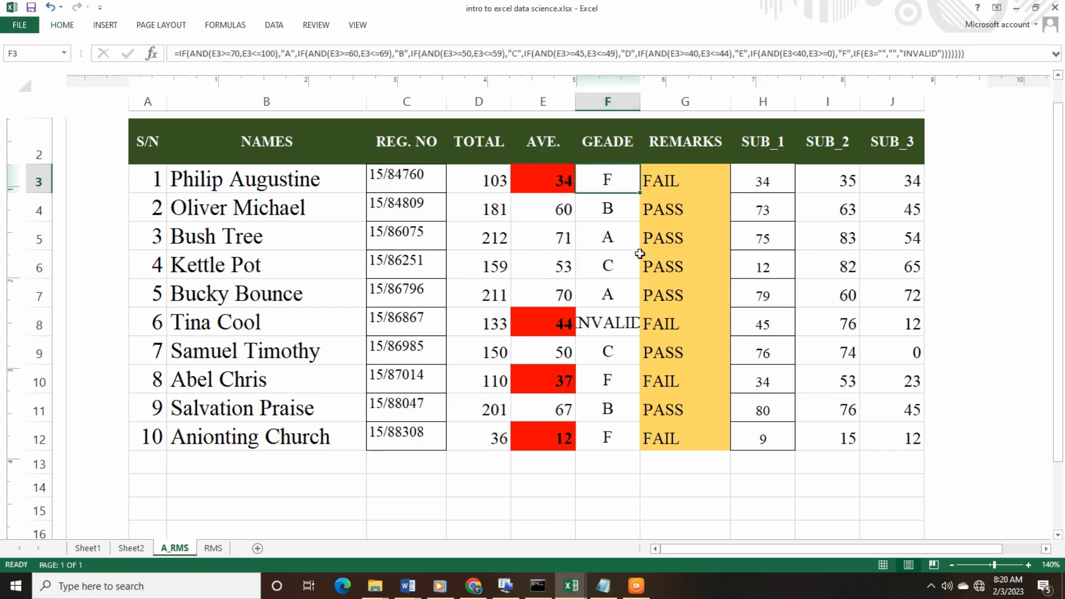
Inspect the grade formulas in F5 and F8 and compare F8 with the average formula in E8.
click(606, 237)
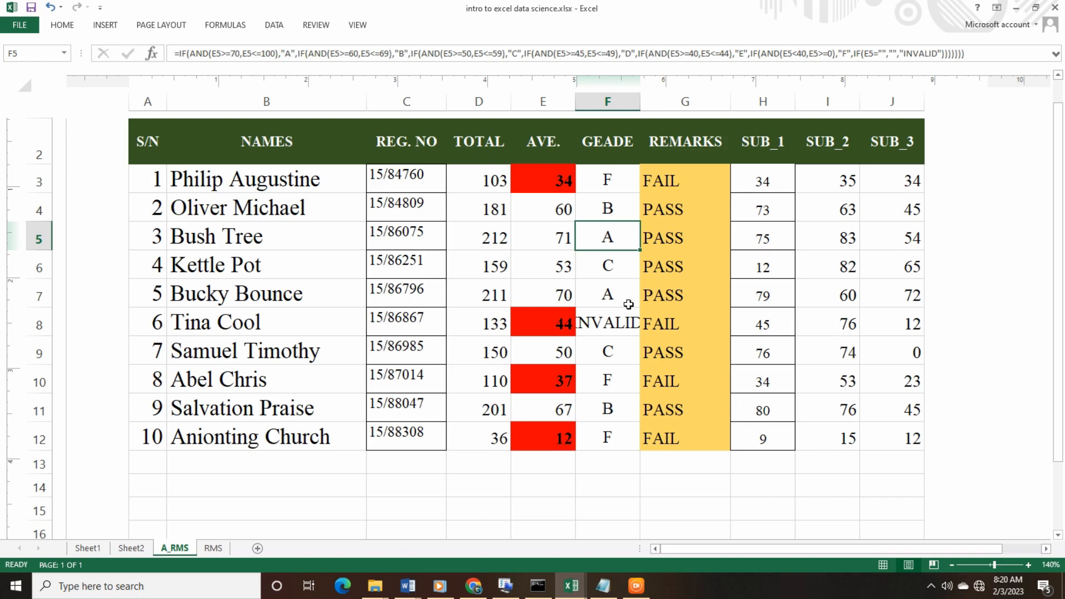
scroll(490, 280, up, 3)
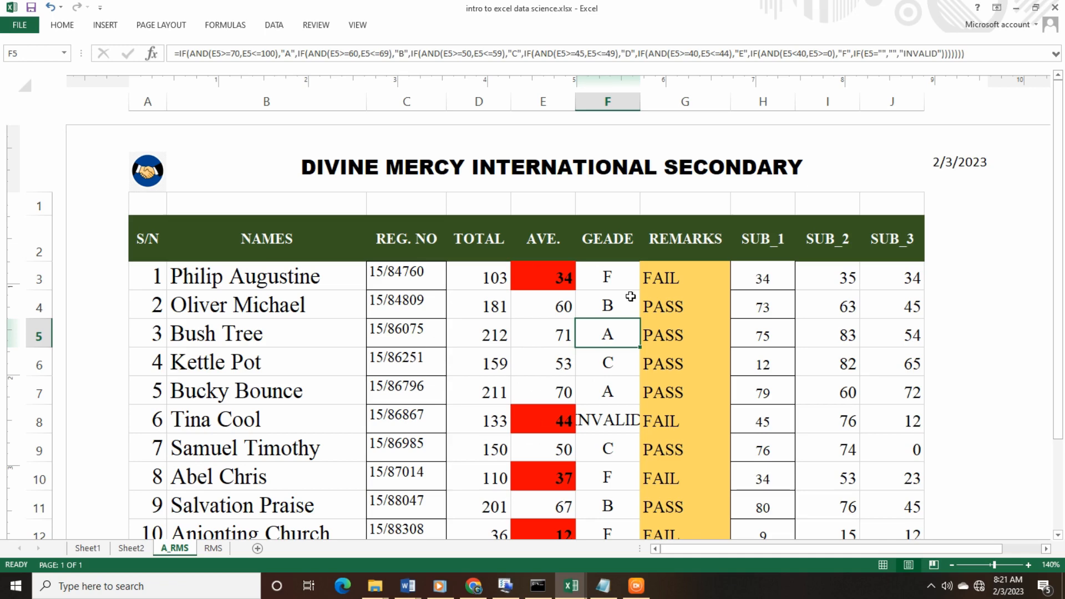
click(606, 420)
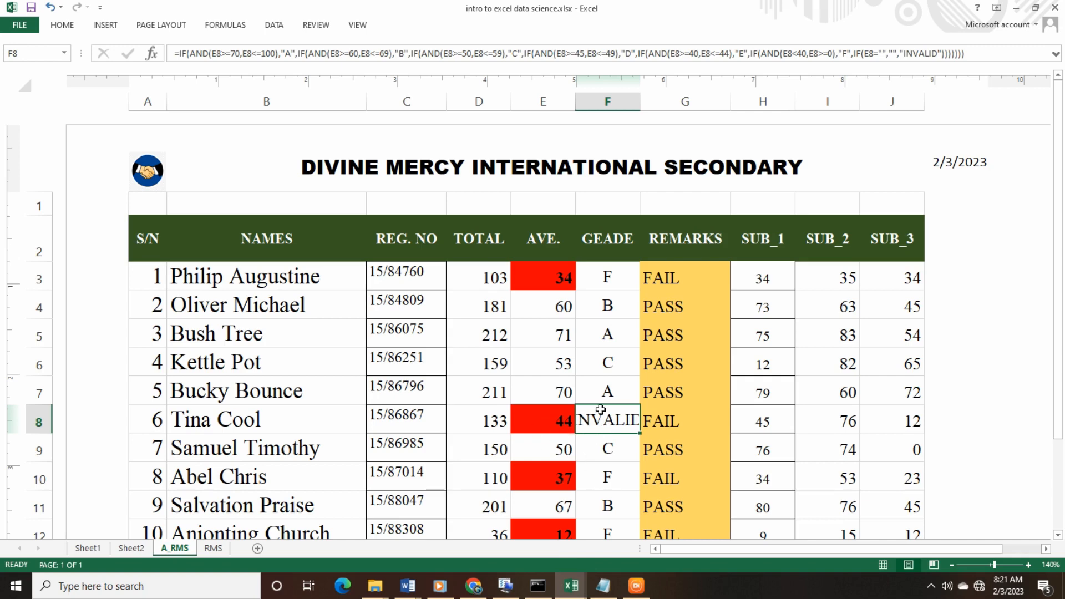
click(546, 419)
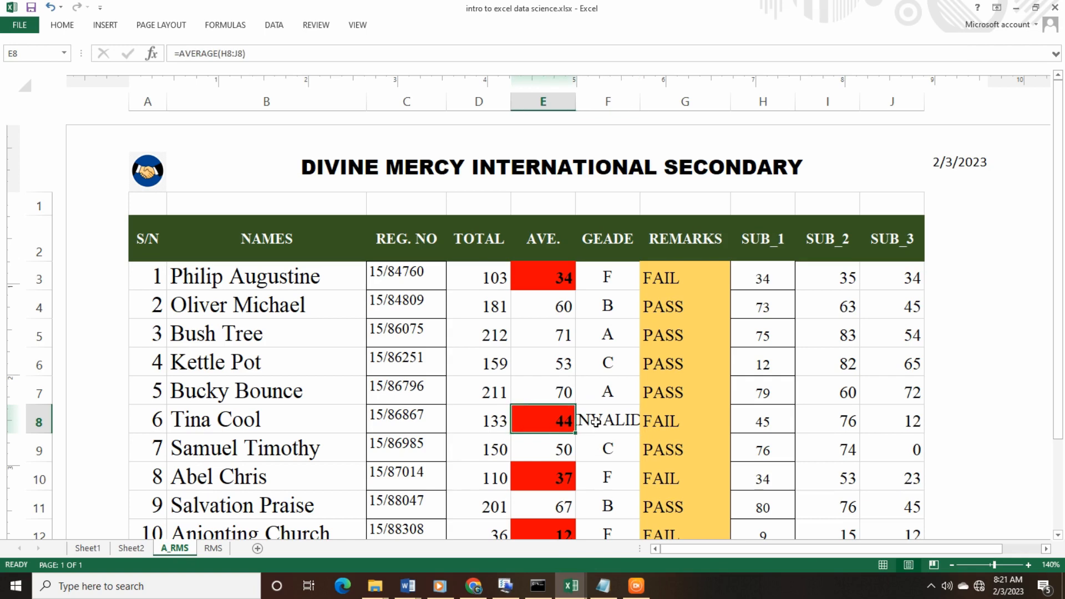
click(601, 422)
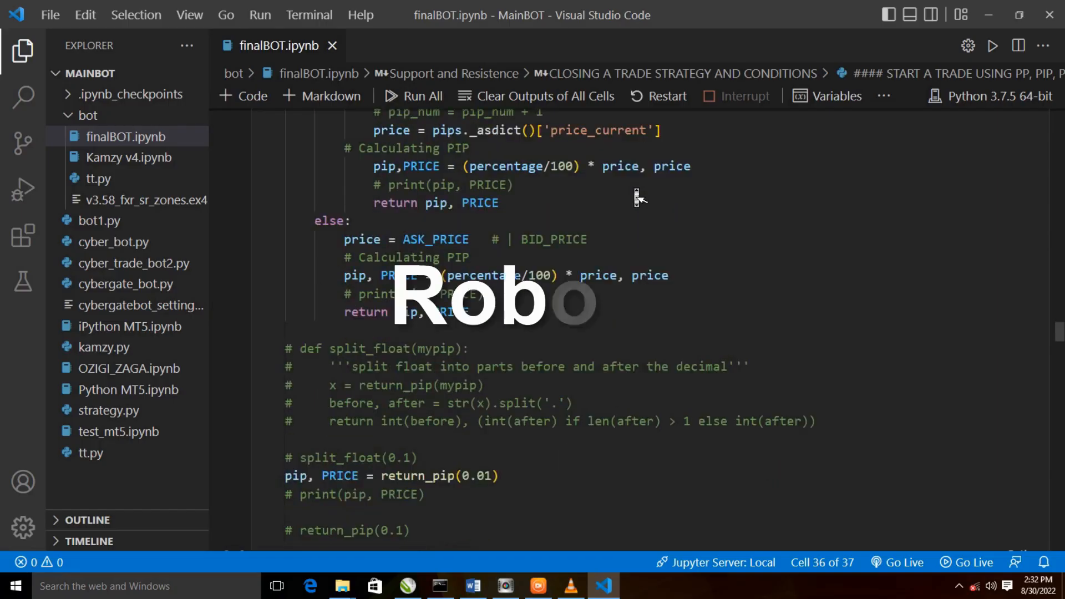
scroll(635, 191, down, 4)
scroll(635, 191, down, 3)
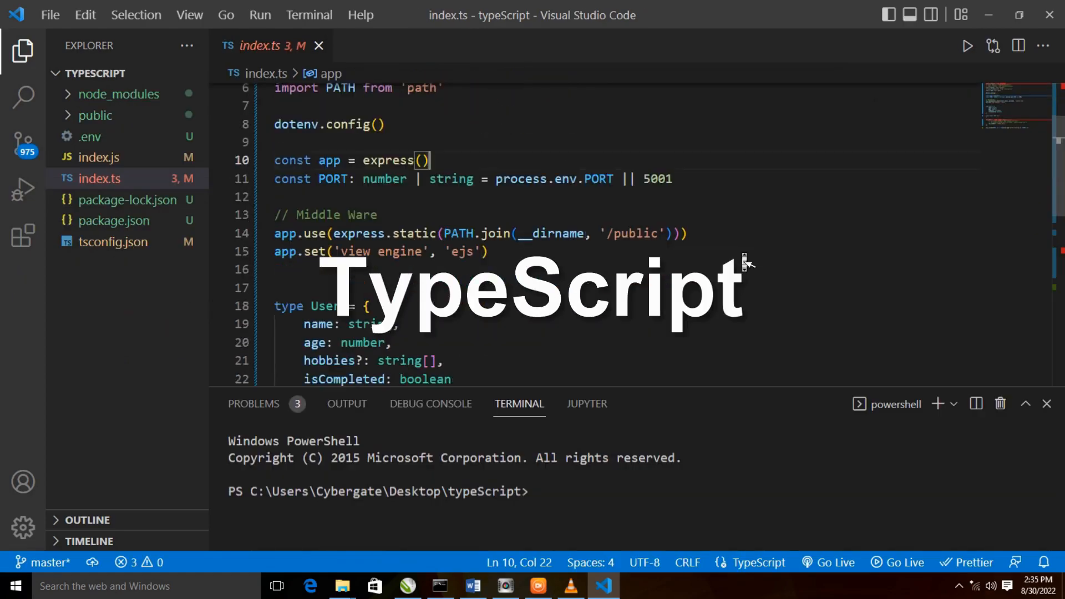
scroll(744, 266, down, 1)
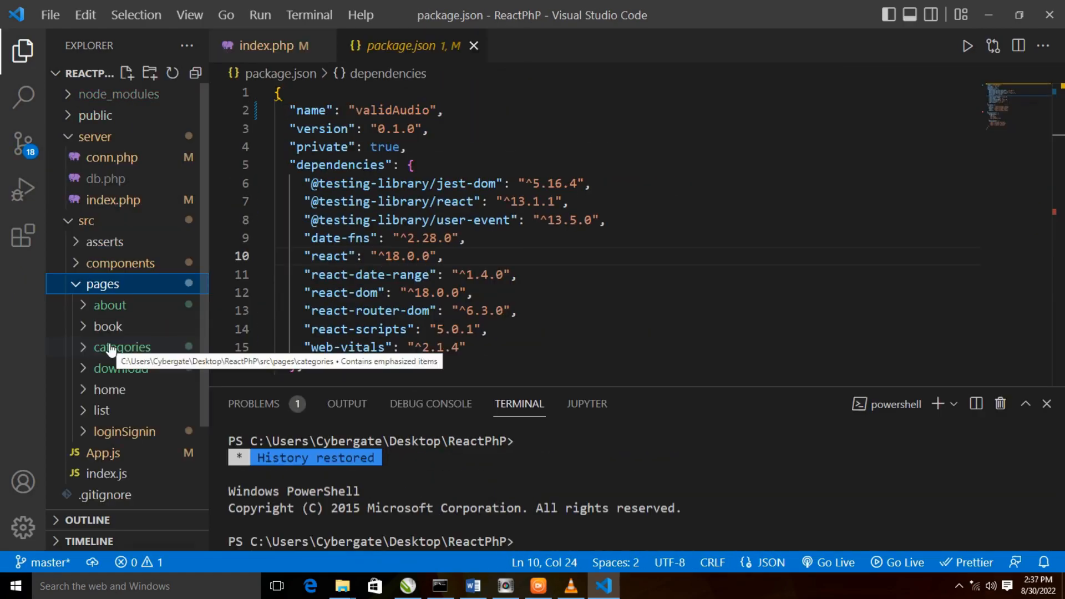
click(111, 348)
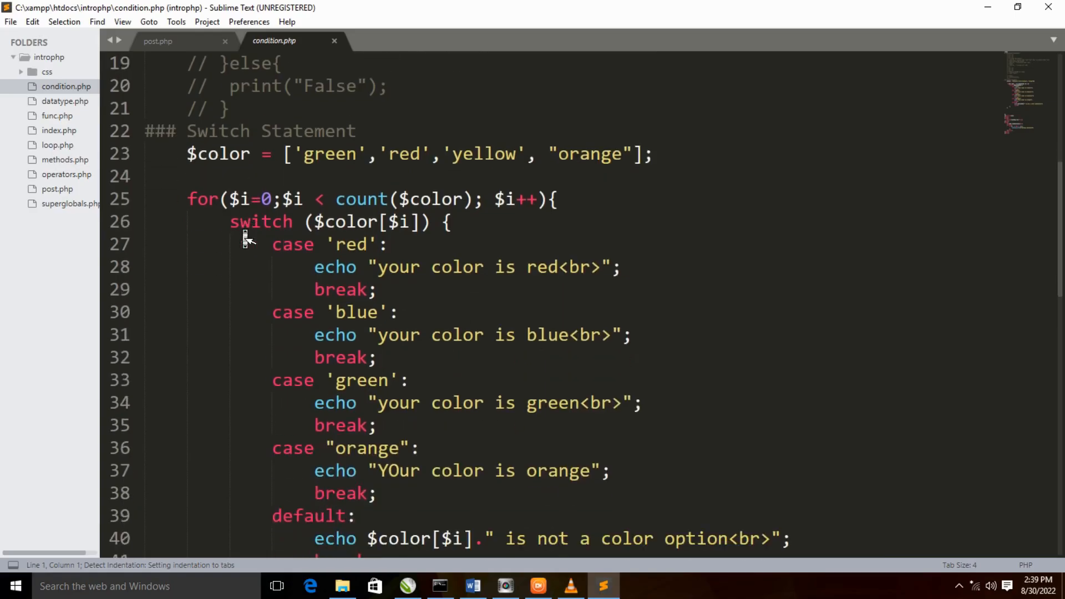
scroll(243, 237, down, 8)
click(63, 101)
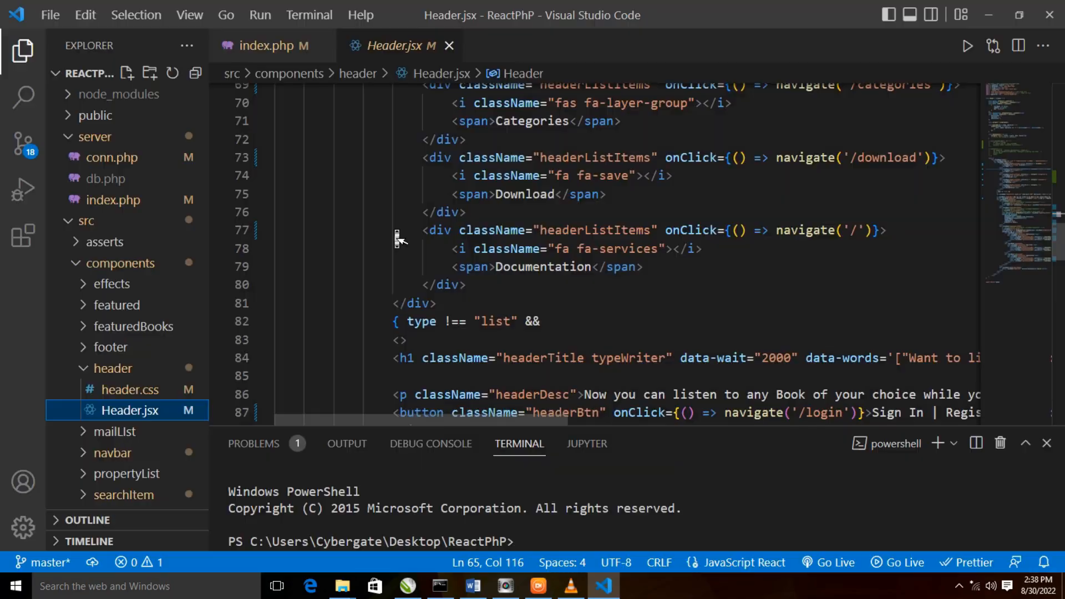
scroll(400, 238, down, 1)
scroll(298, 323, up, 12)
click(129, 203)
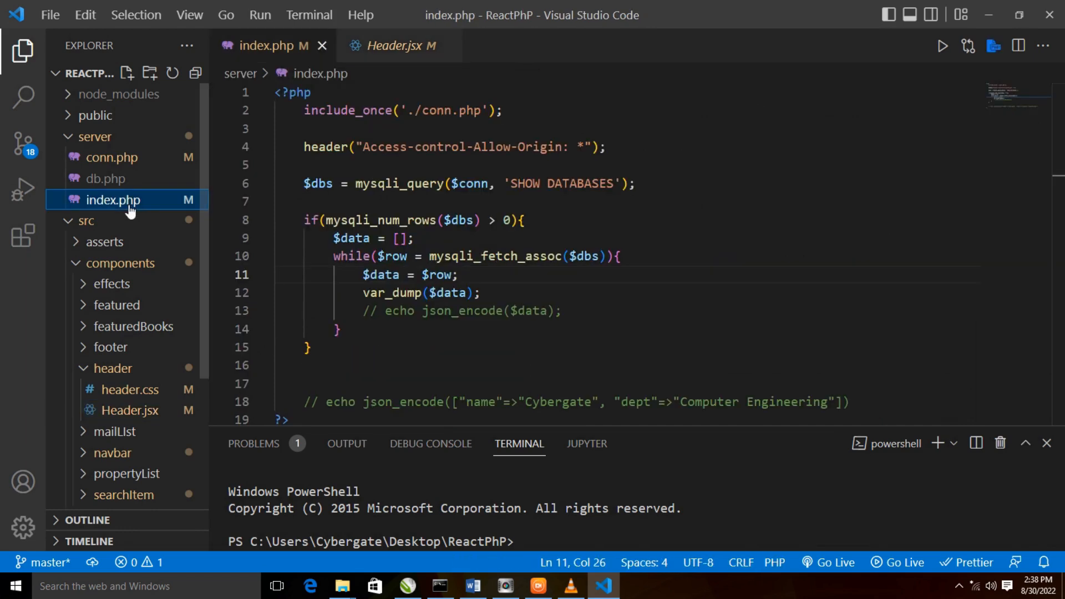